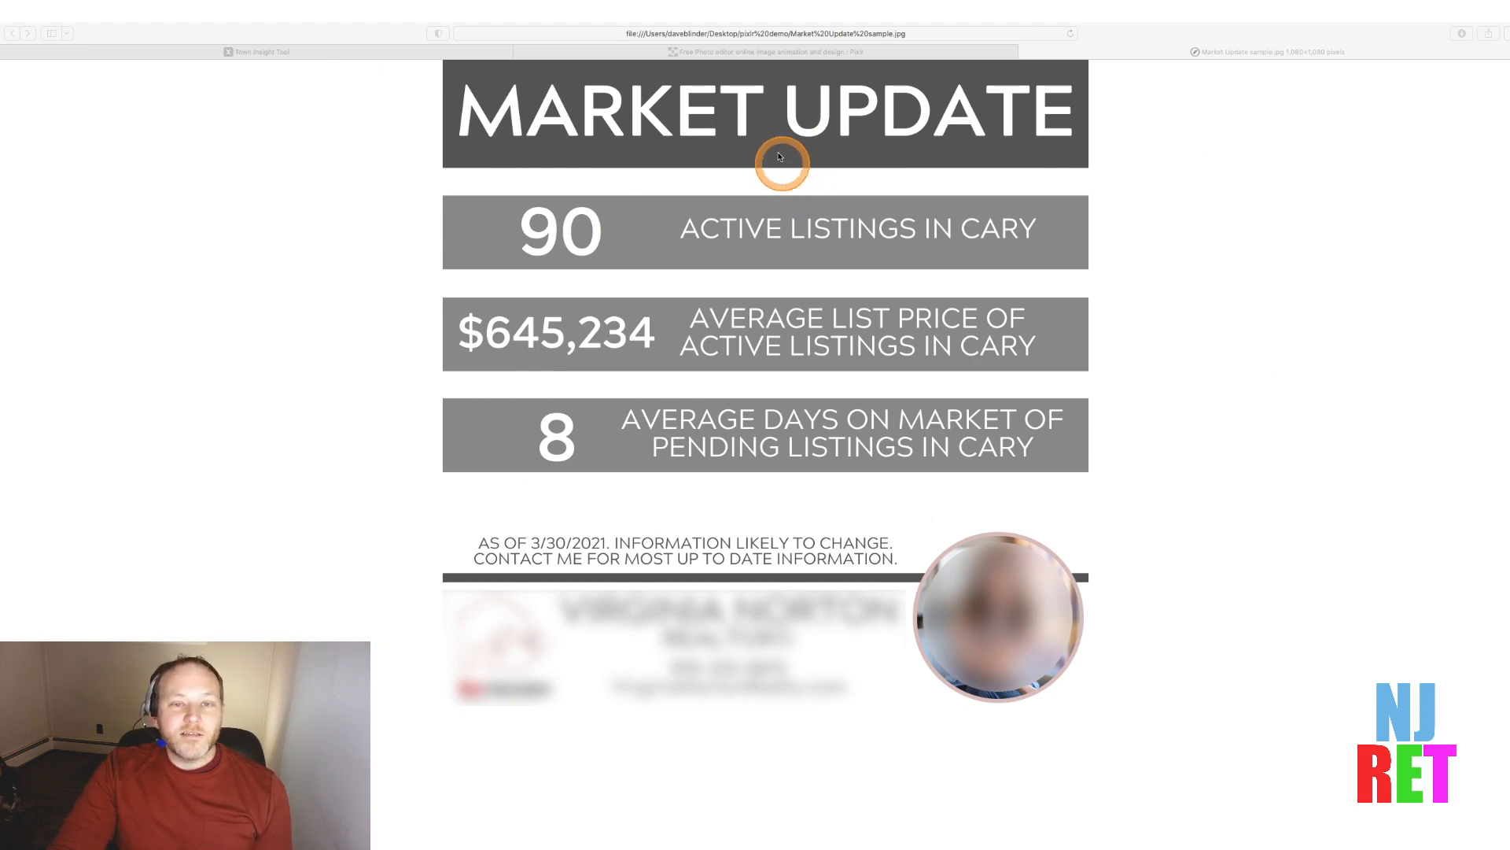
# Open the NJMLS Town Insights Tool from the Stats menu
pyautogui.click(710, 52)
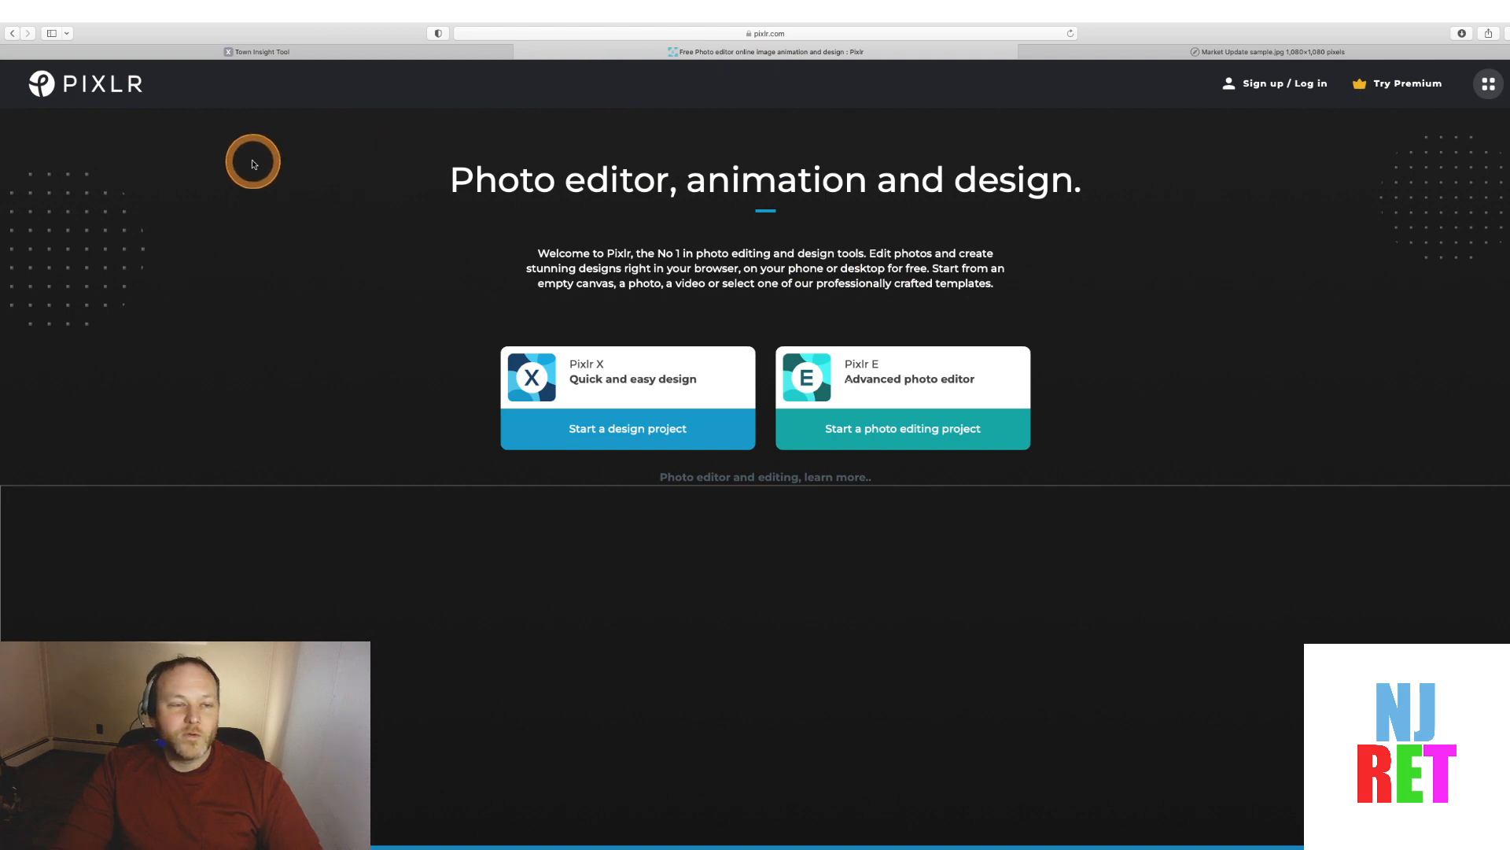
pyautogui.click(293, 51)
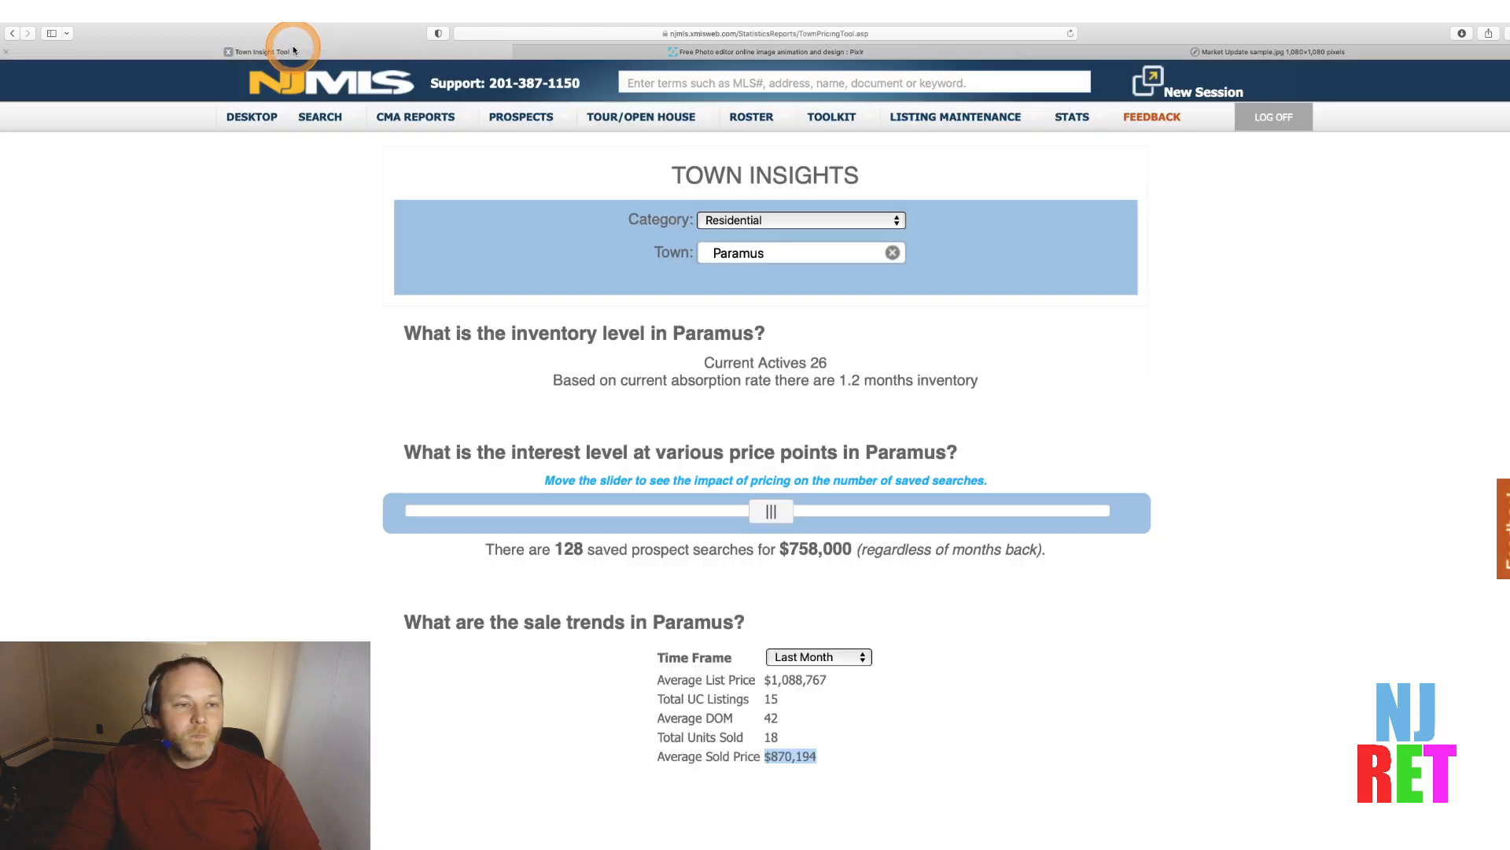
pyautogui.click(253, 118)
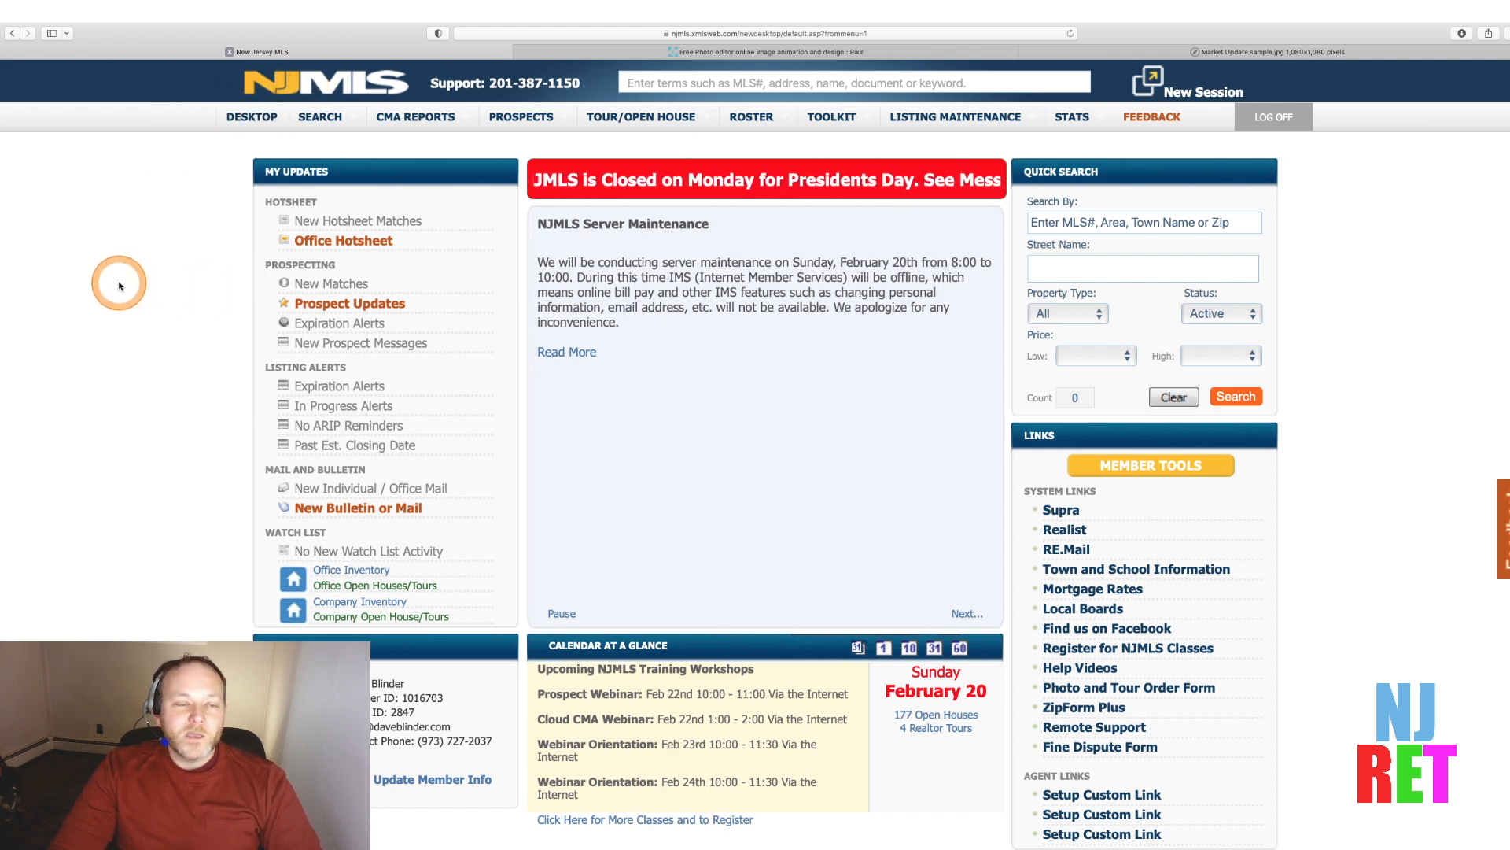
pyautogui.moveTo(1117, 118)
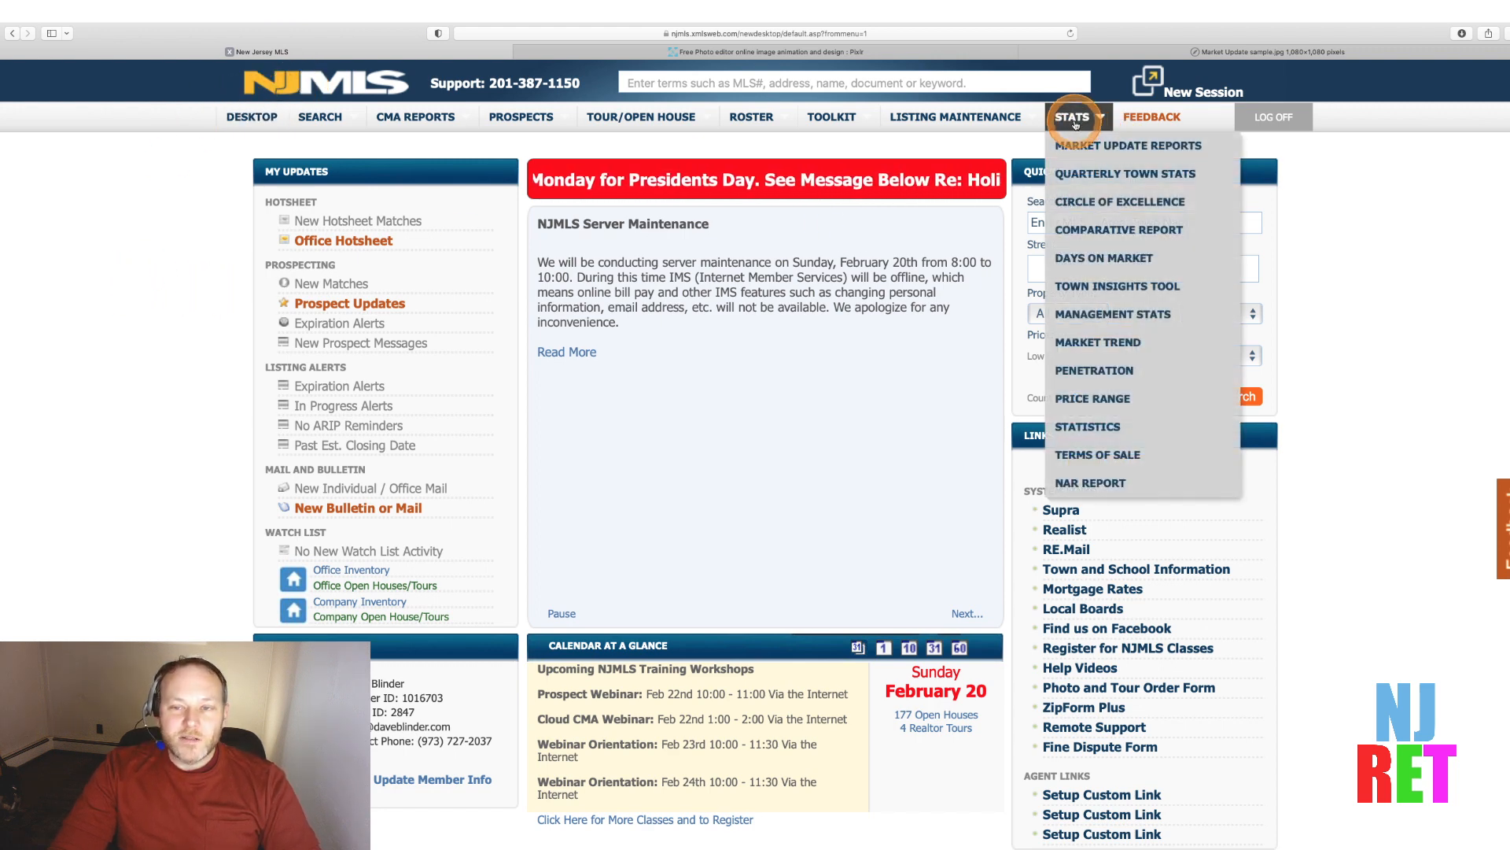
pyautogui.moveTo(1069, 118)
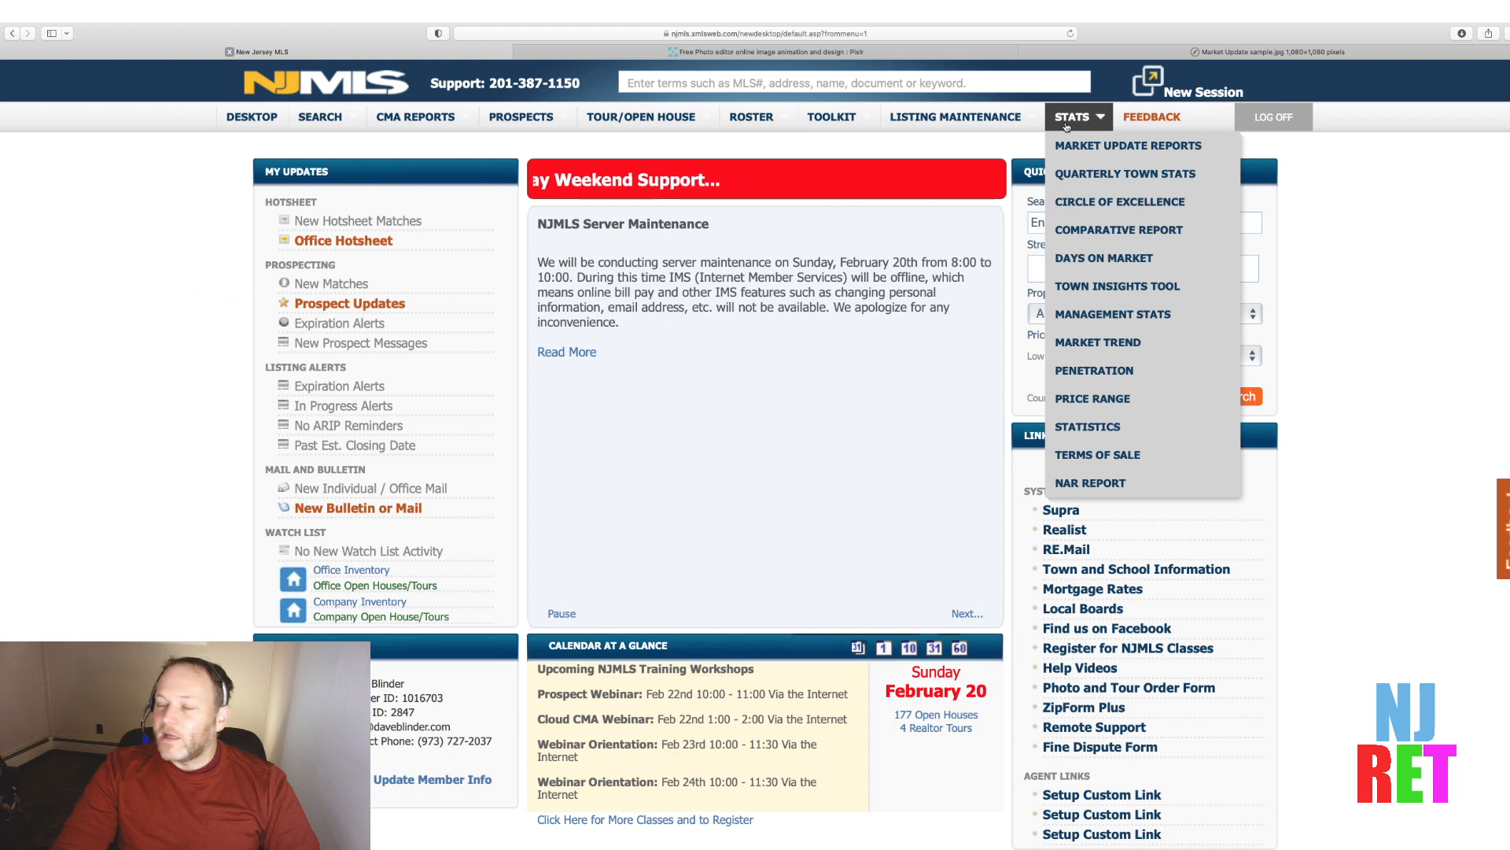
pyautogui.click(1067, 126)
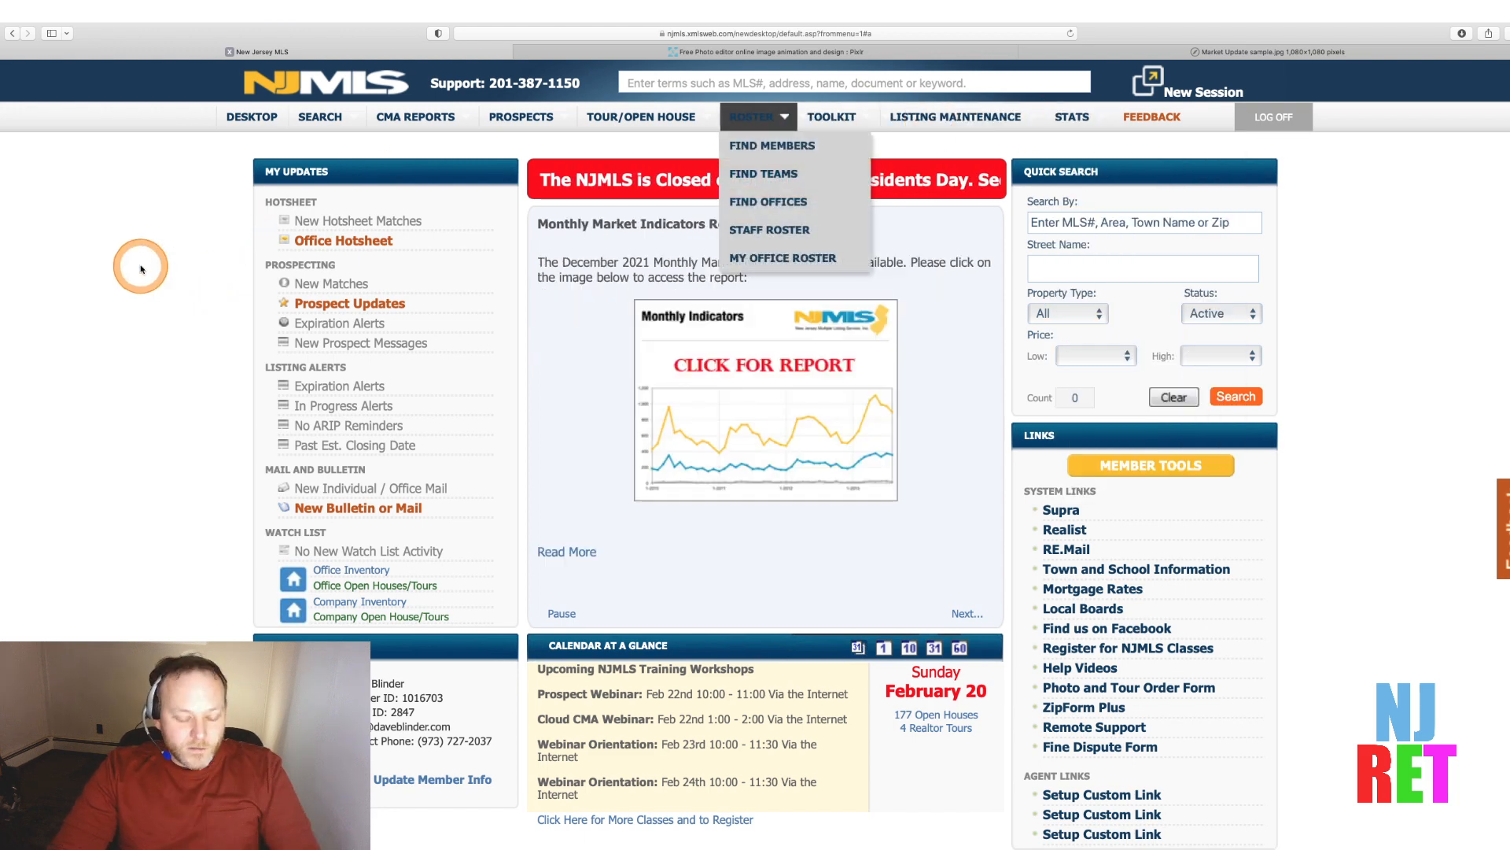
pyautogui.press('super+plus')
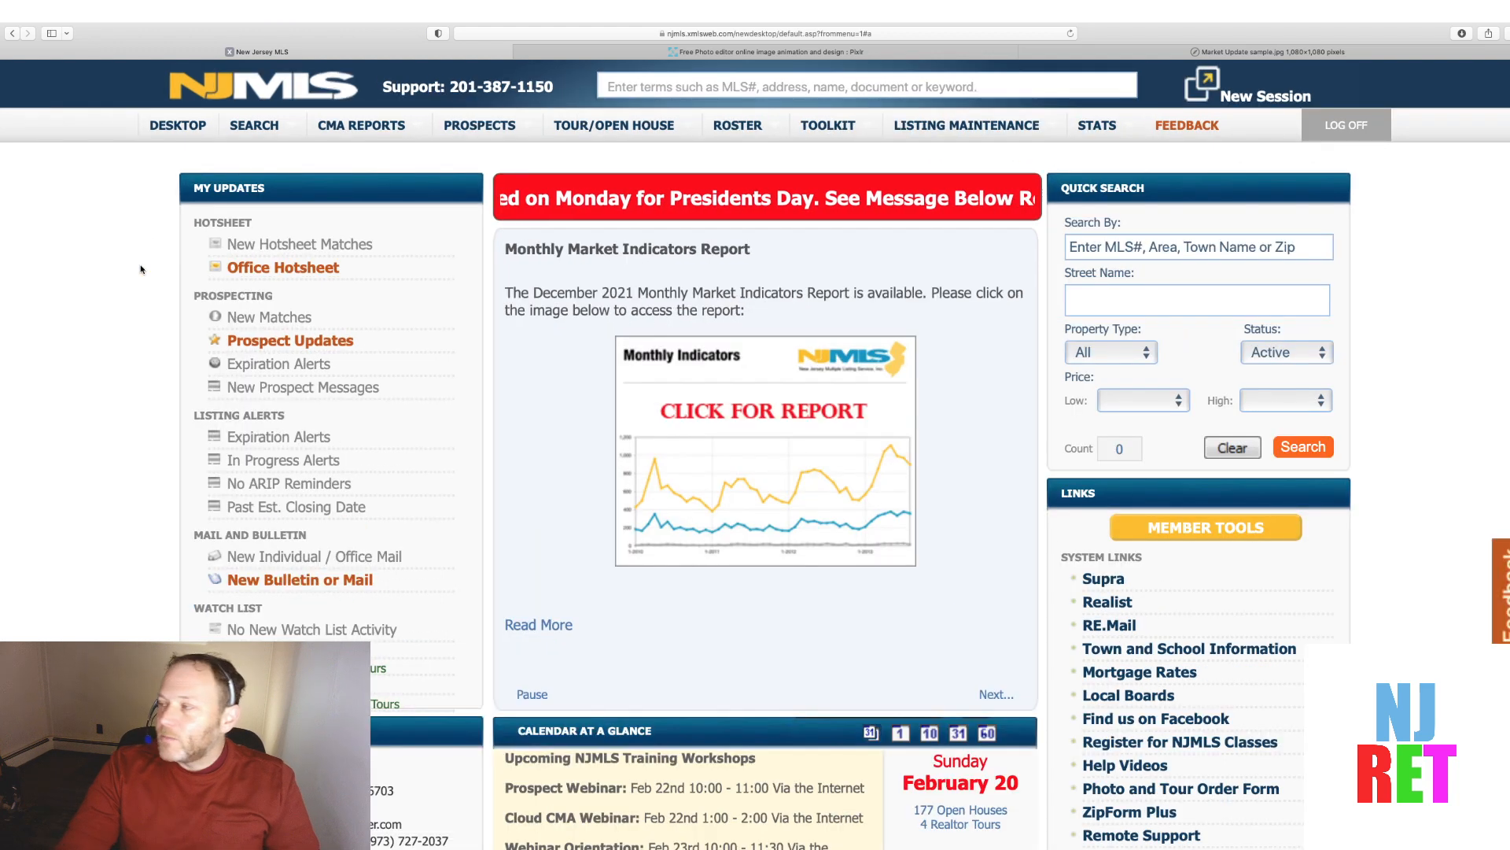
pyautogui.moveTo(1093, 136)
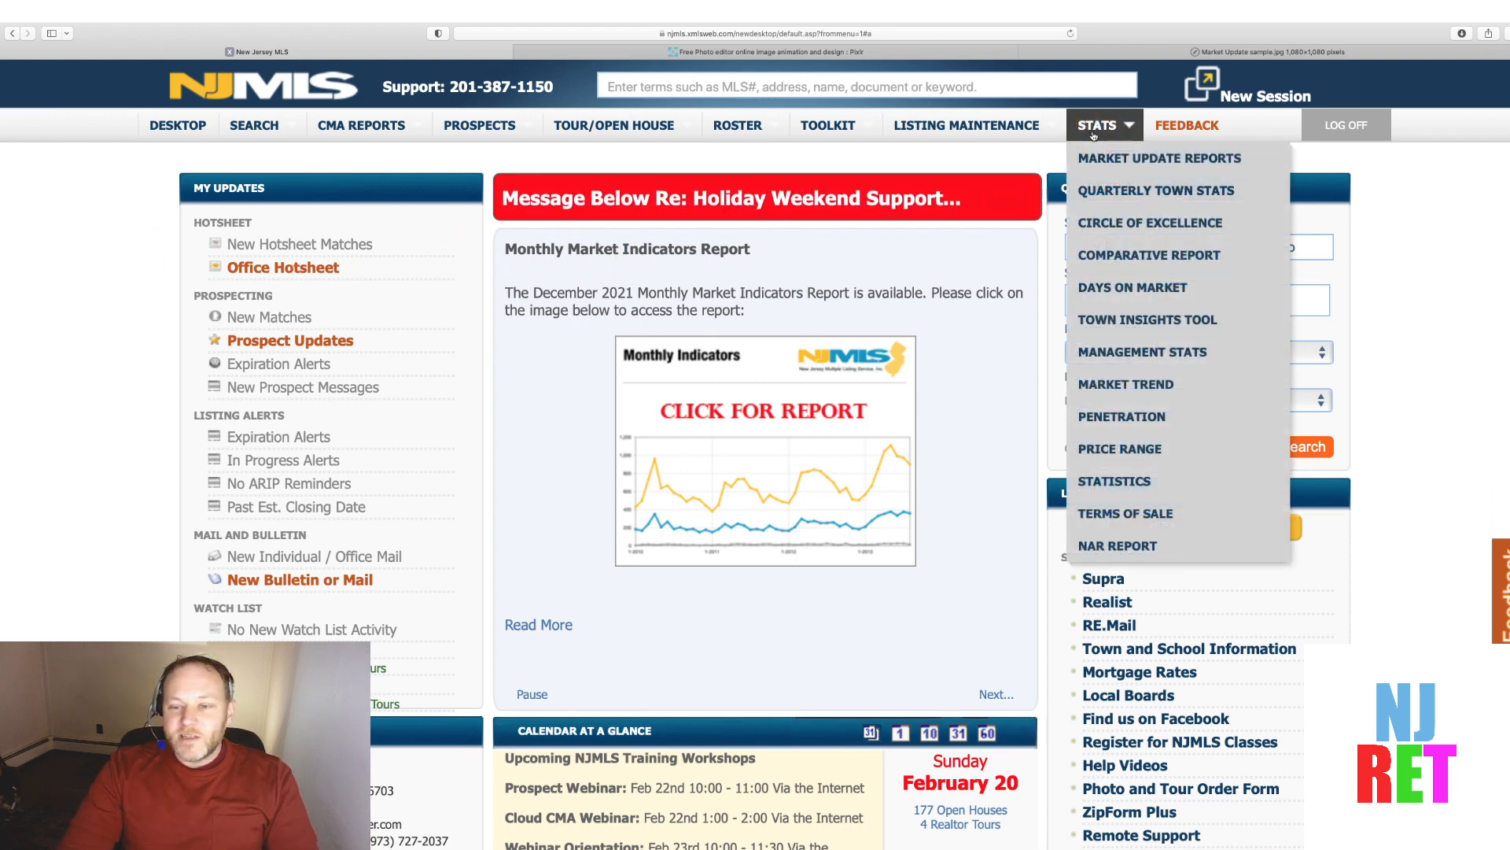
pyautogui.click(1123, 334)
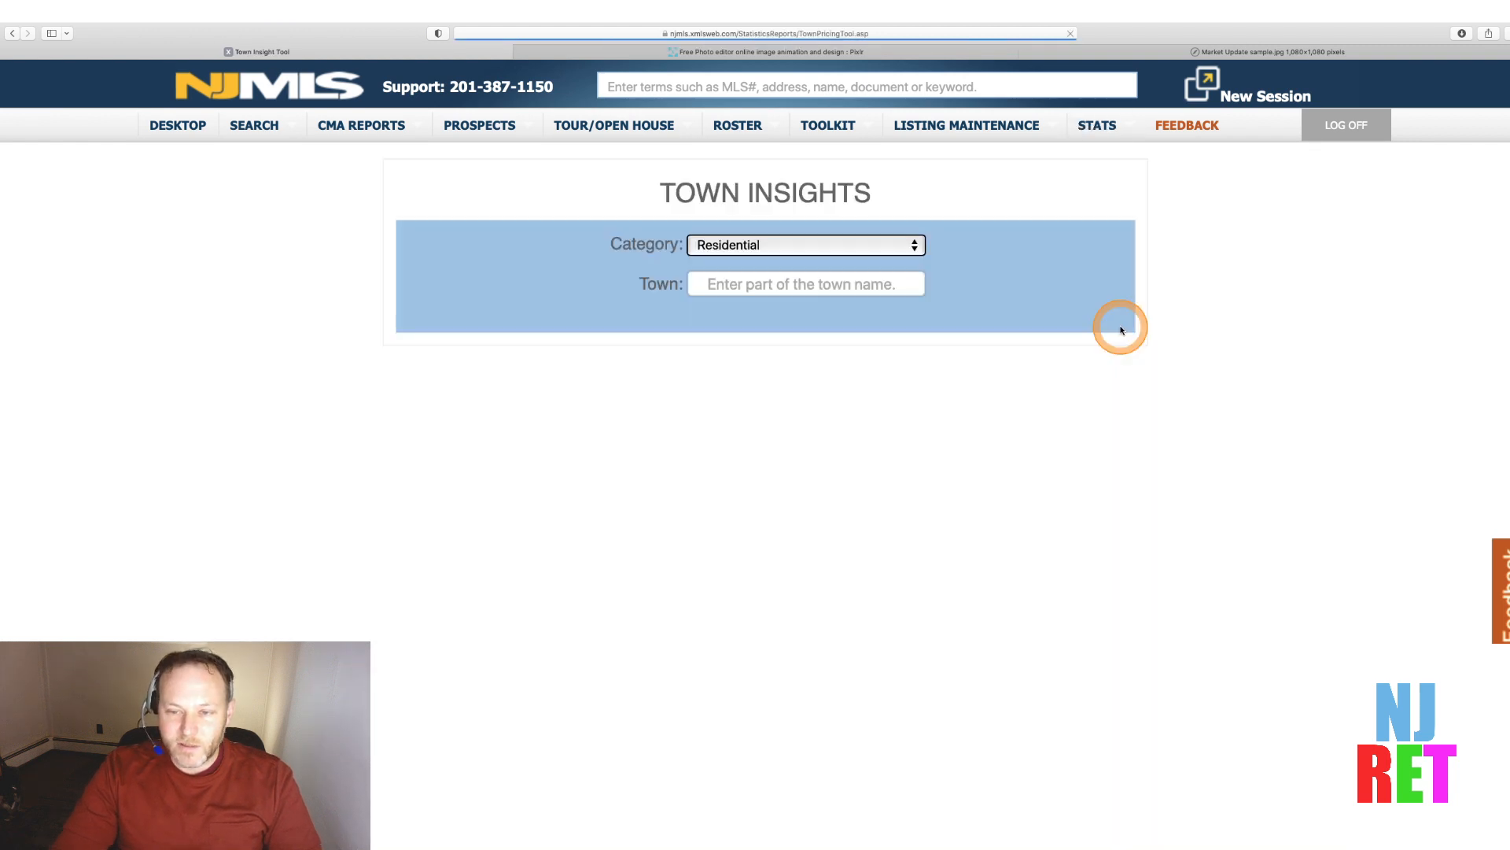
# Look up Paramus in Town Insights and set the sale-trends time frame to Last Month
pyautogui.click(779, 289)
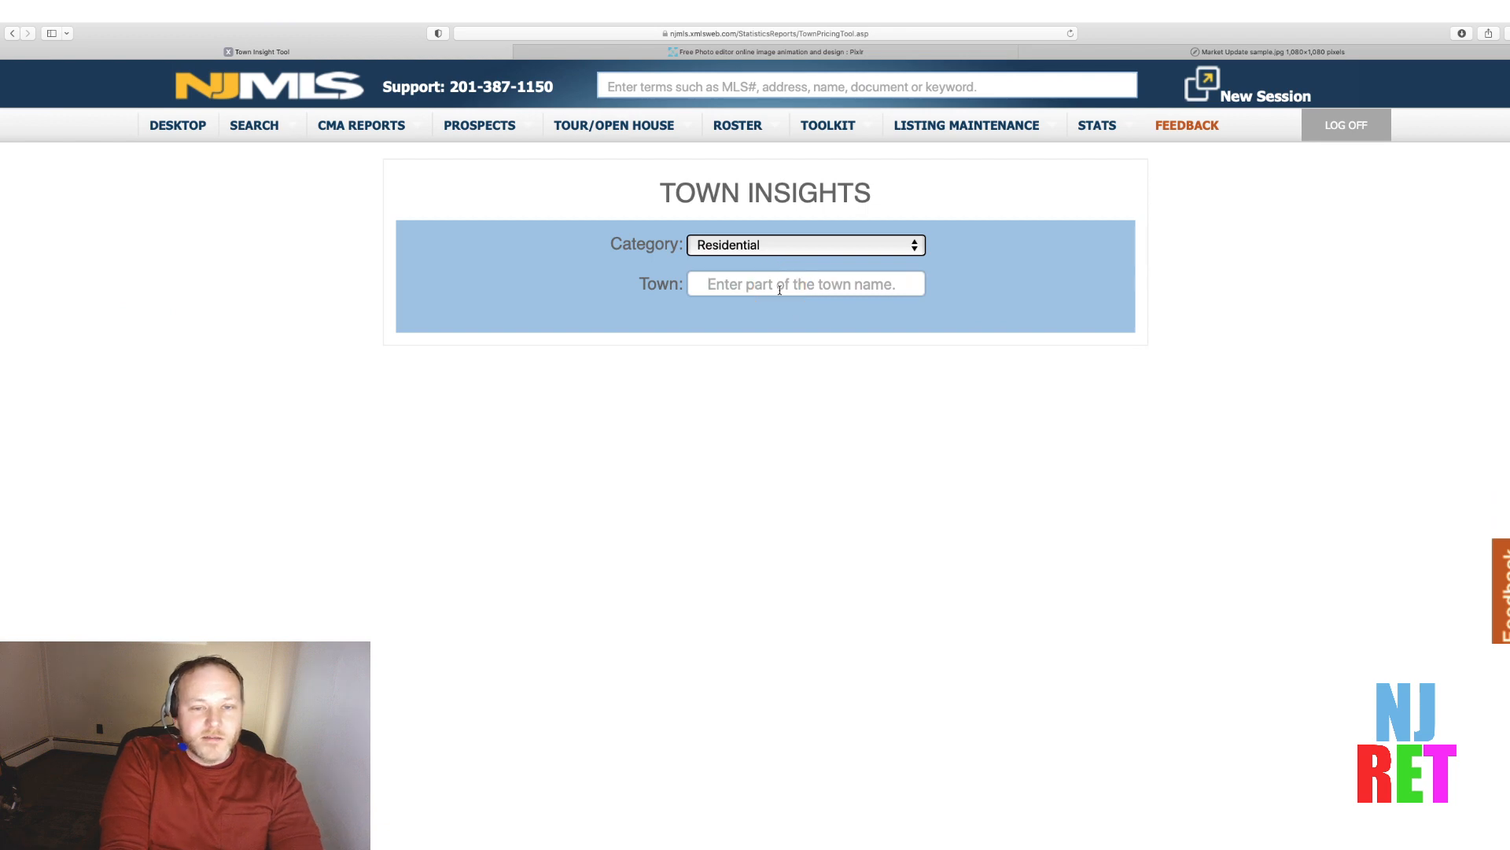
pyautogui.write('paramus')
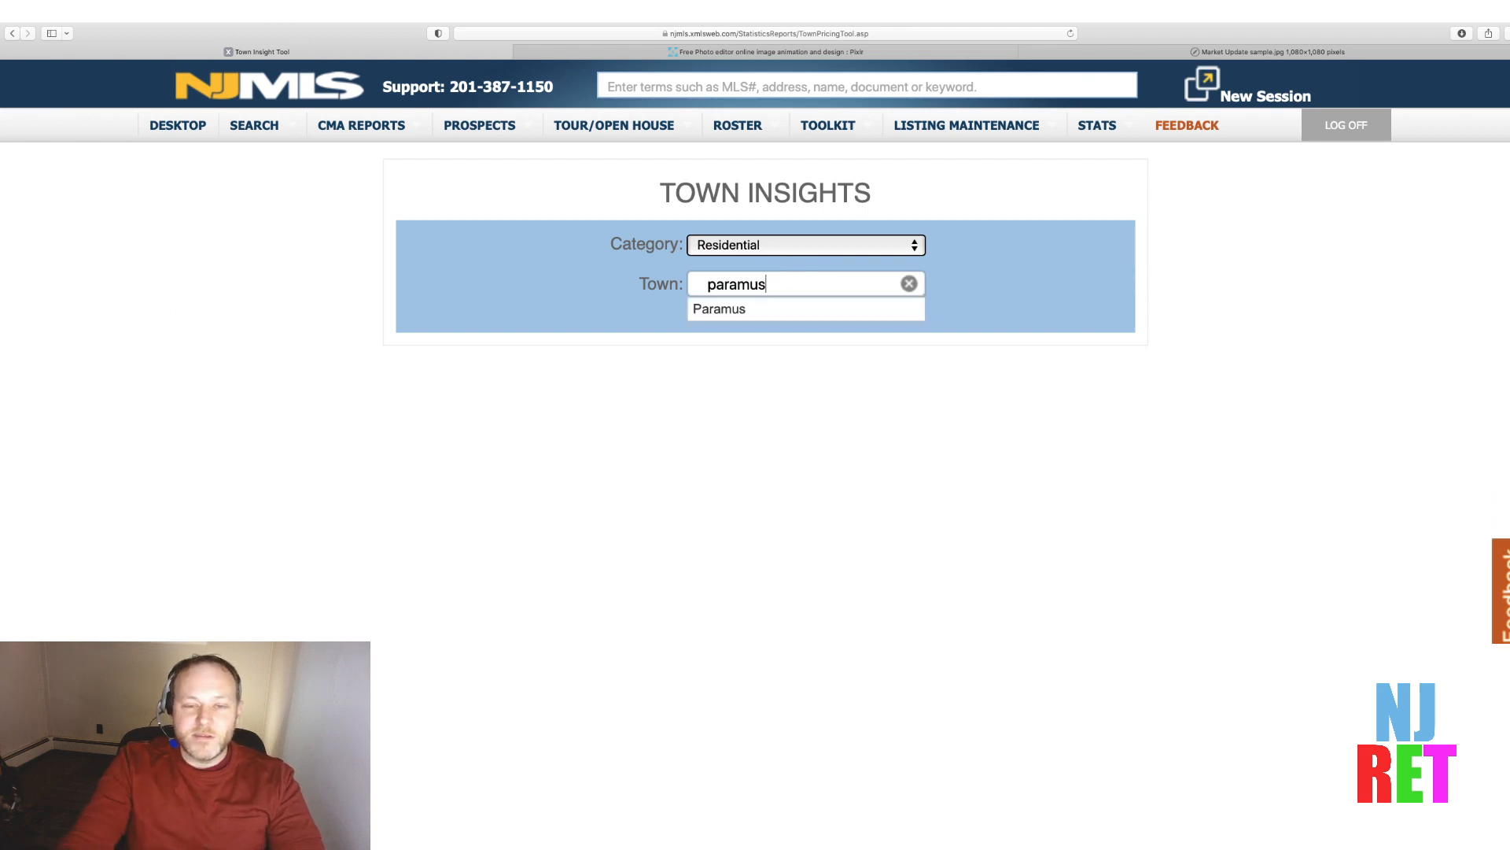
pyautogui.click(734, 311)
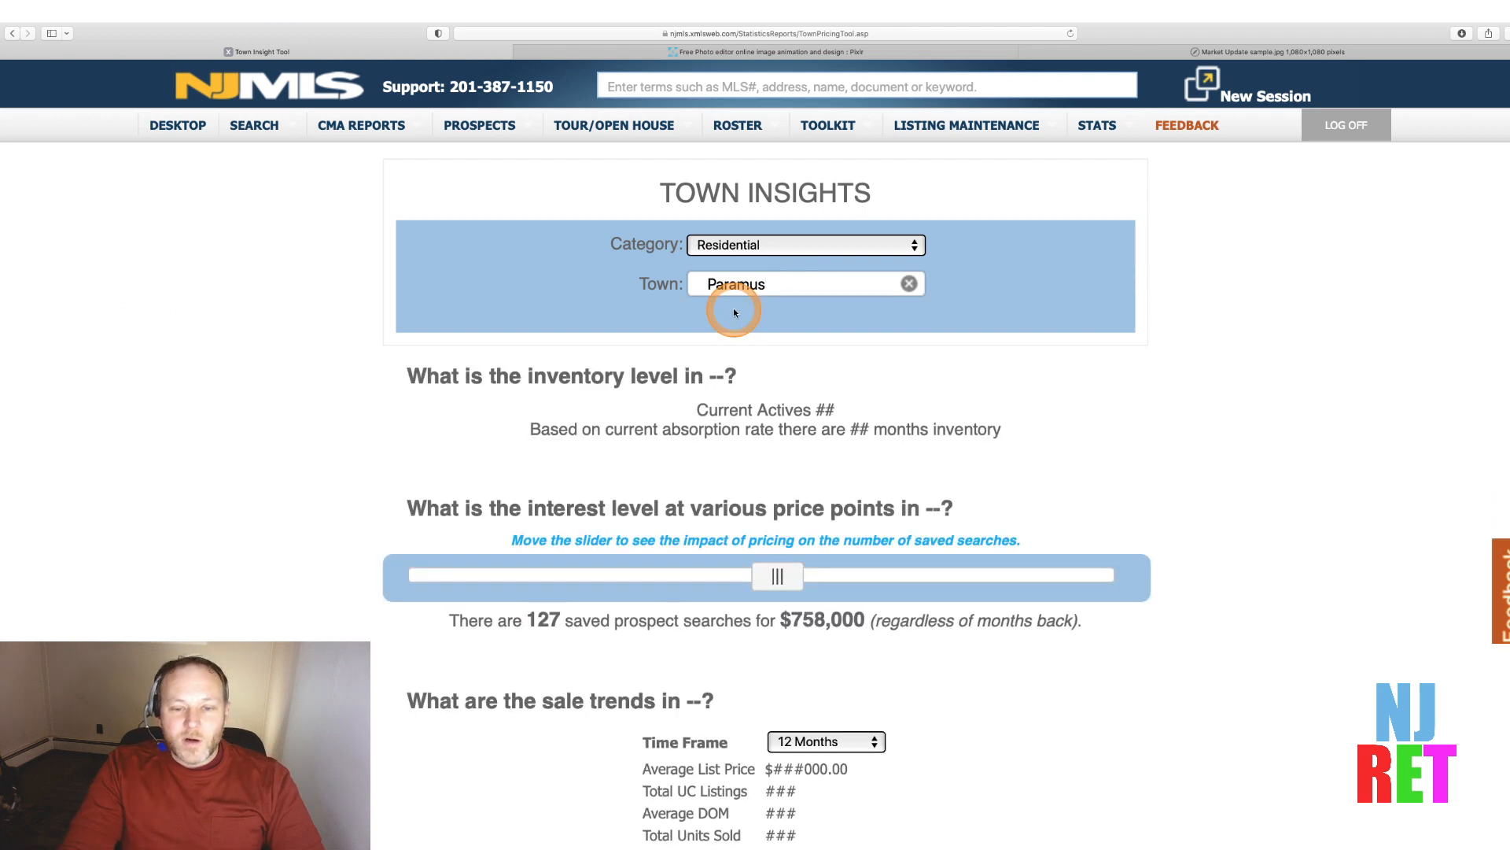
pyautogui.click(965, 470)
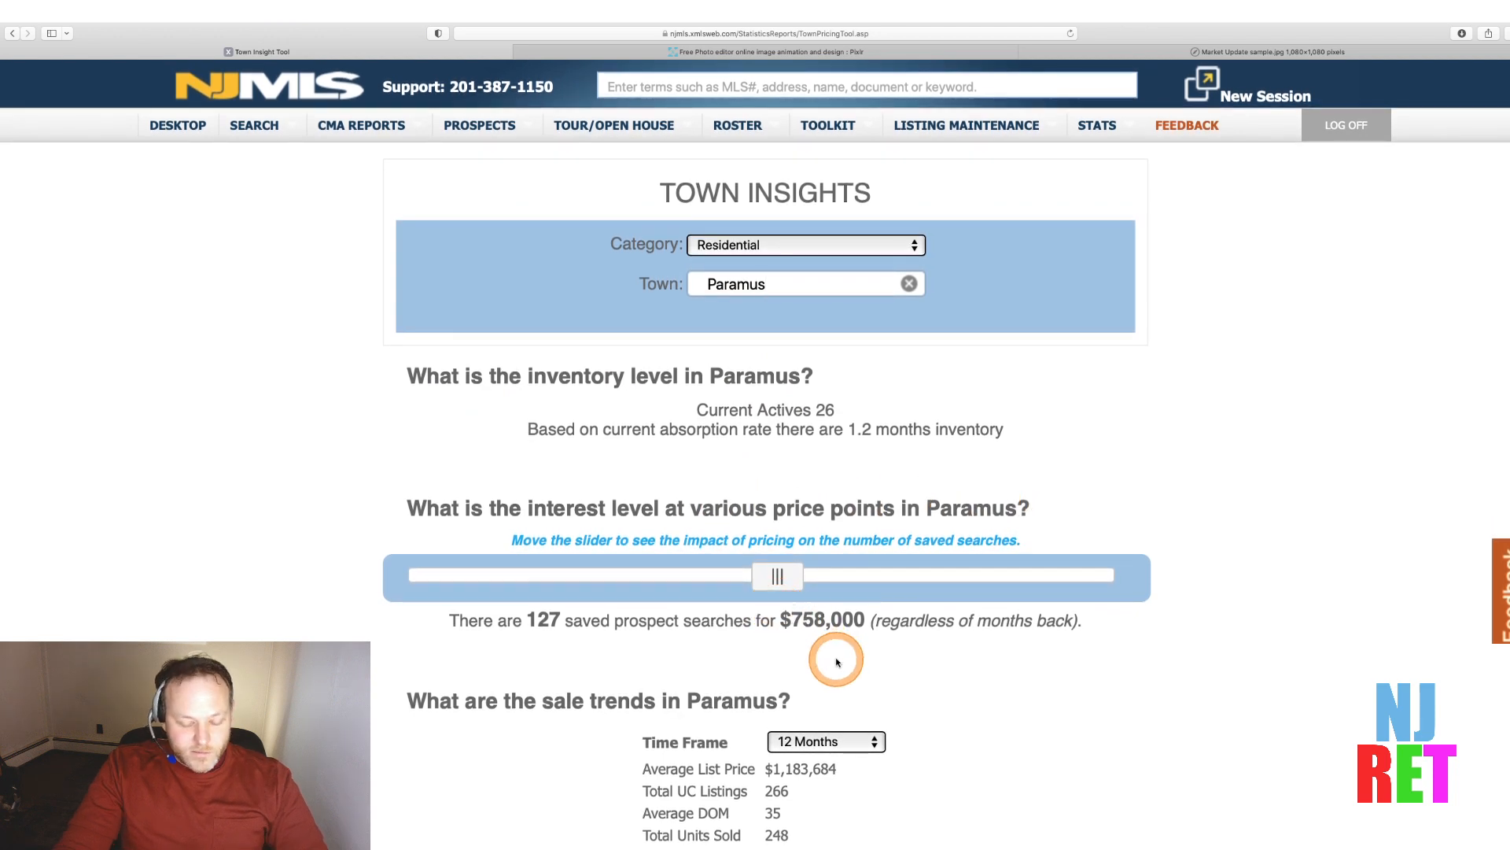
pyautogui.press('super+minus')
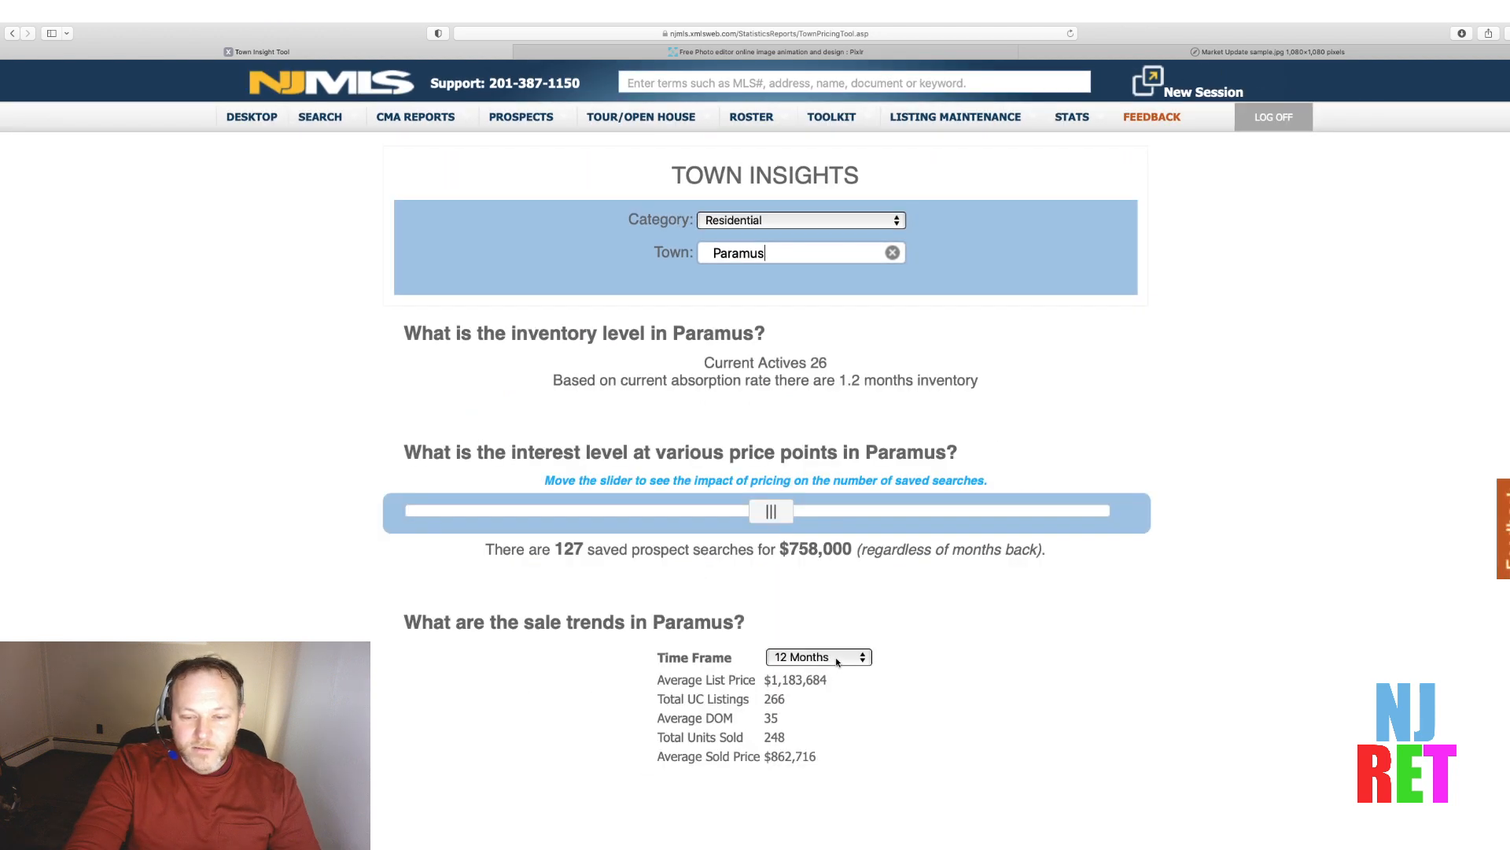
pyautogui.press('super+minus')
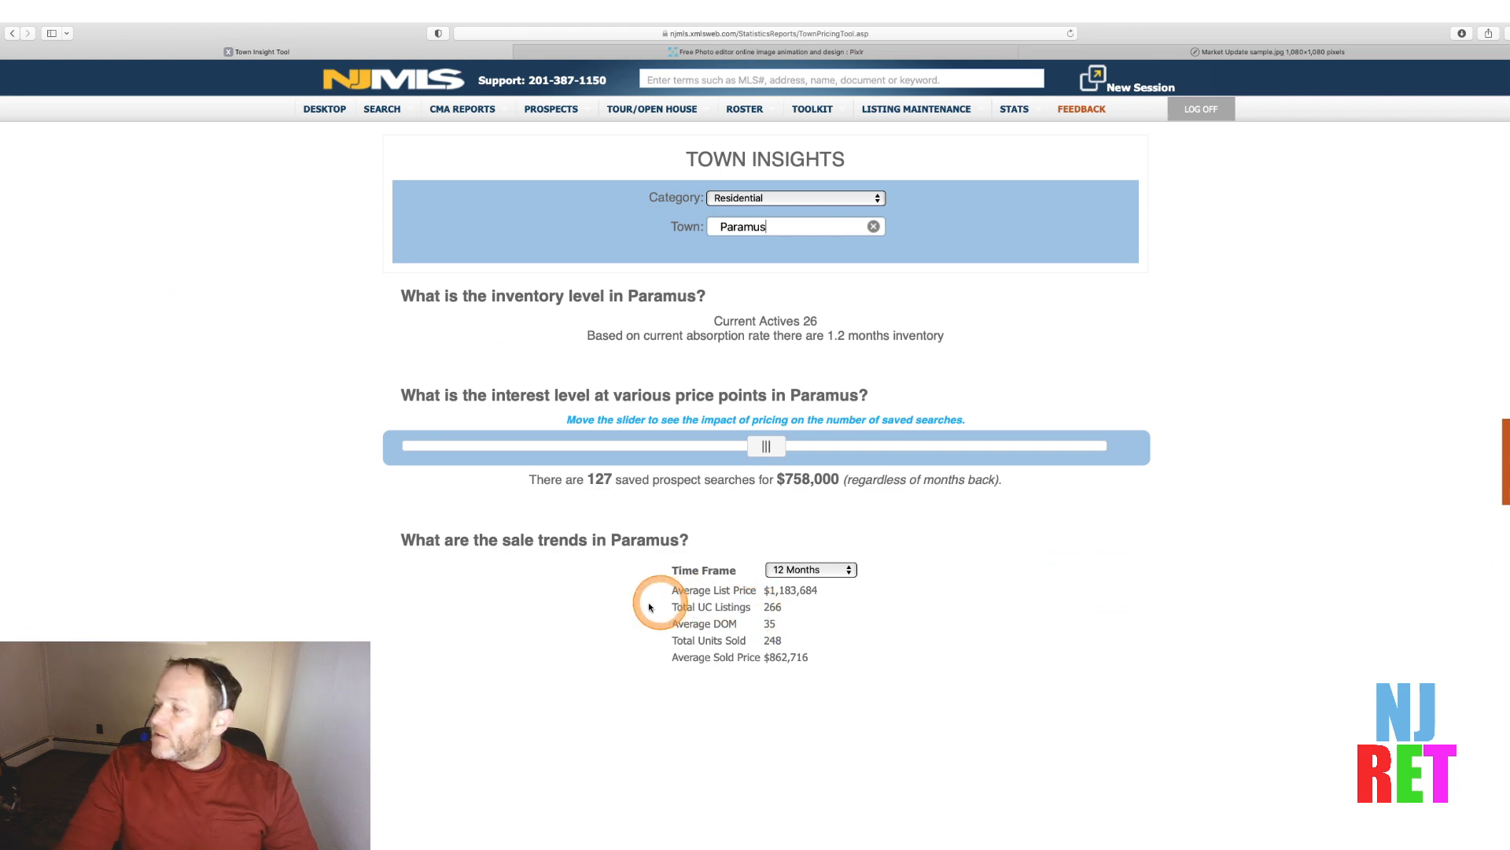
pyautogui.press('super+plus')
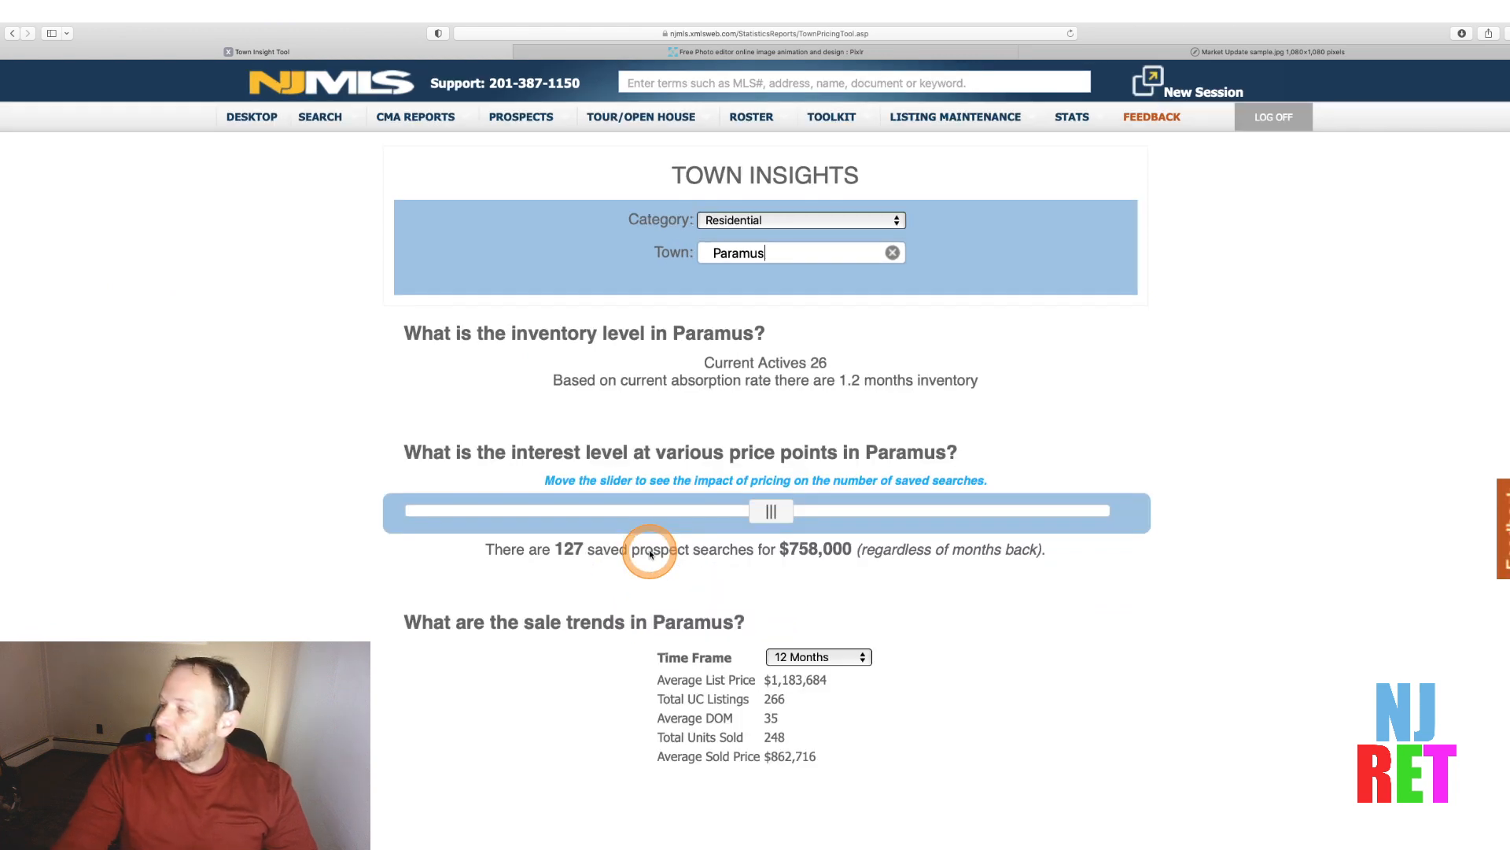
pyautogui.click(822, 657)
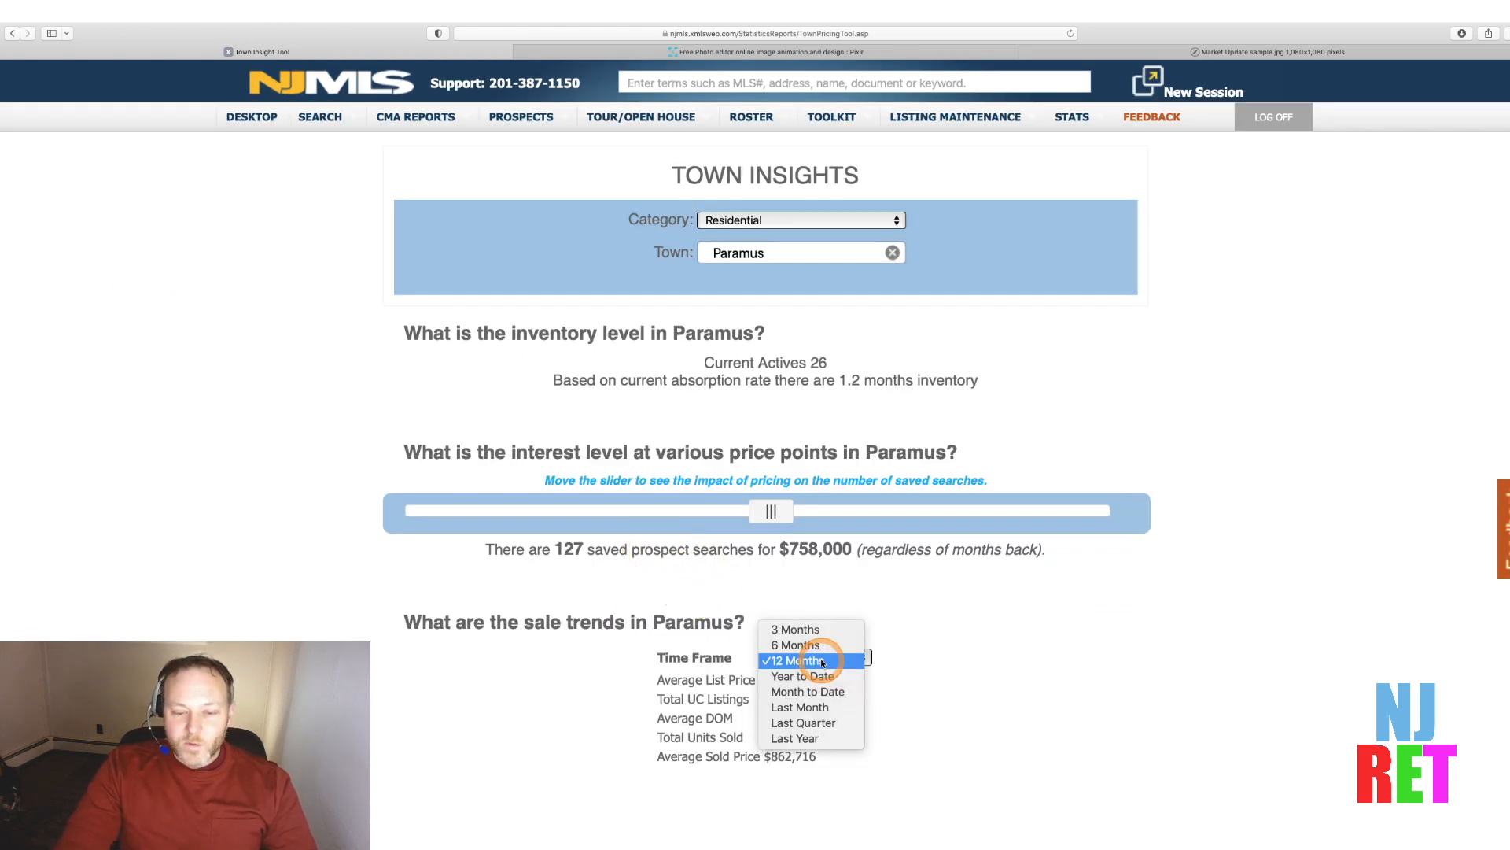
pyautogui.click(814, 706)
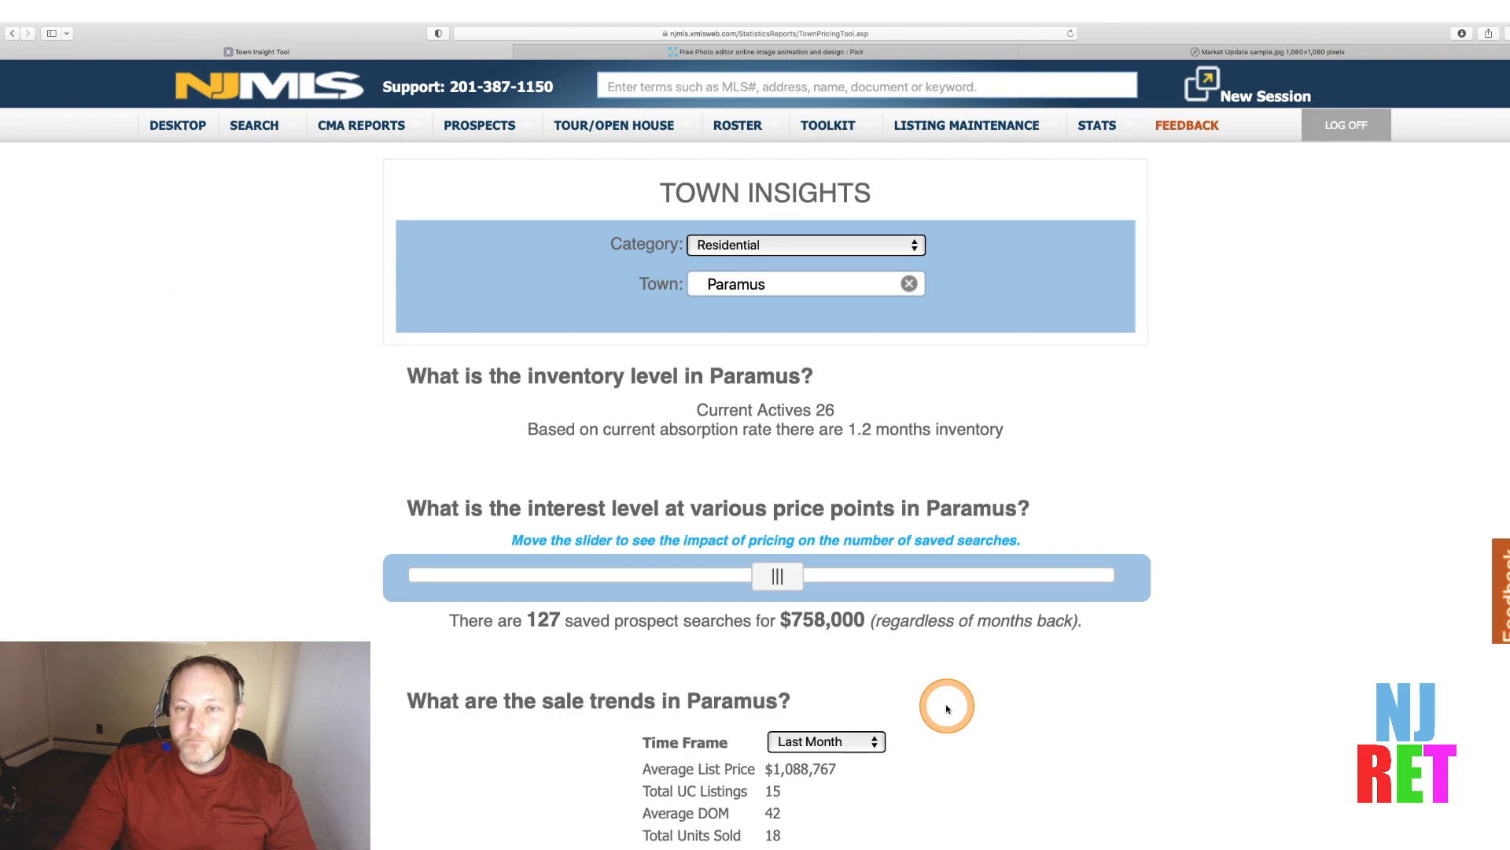
# Compare the Market Update sample image with the Paramus statistics
pyautogui.click(1218, 53)
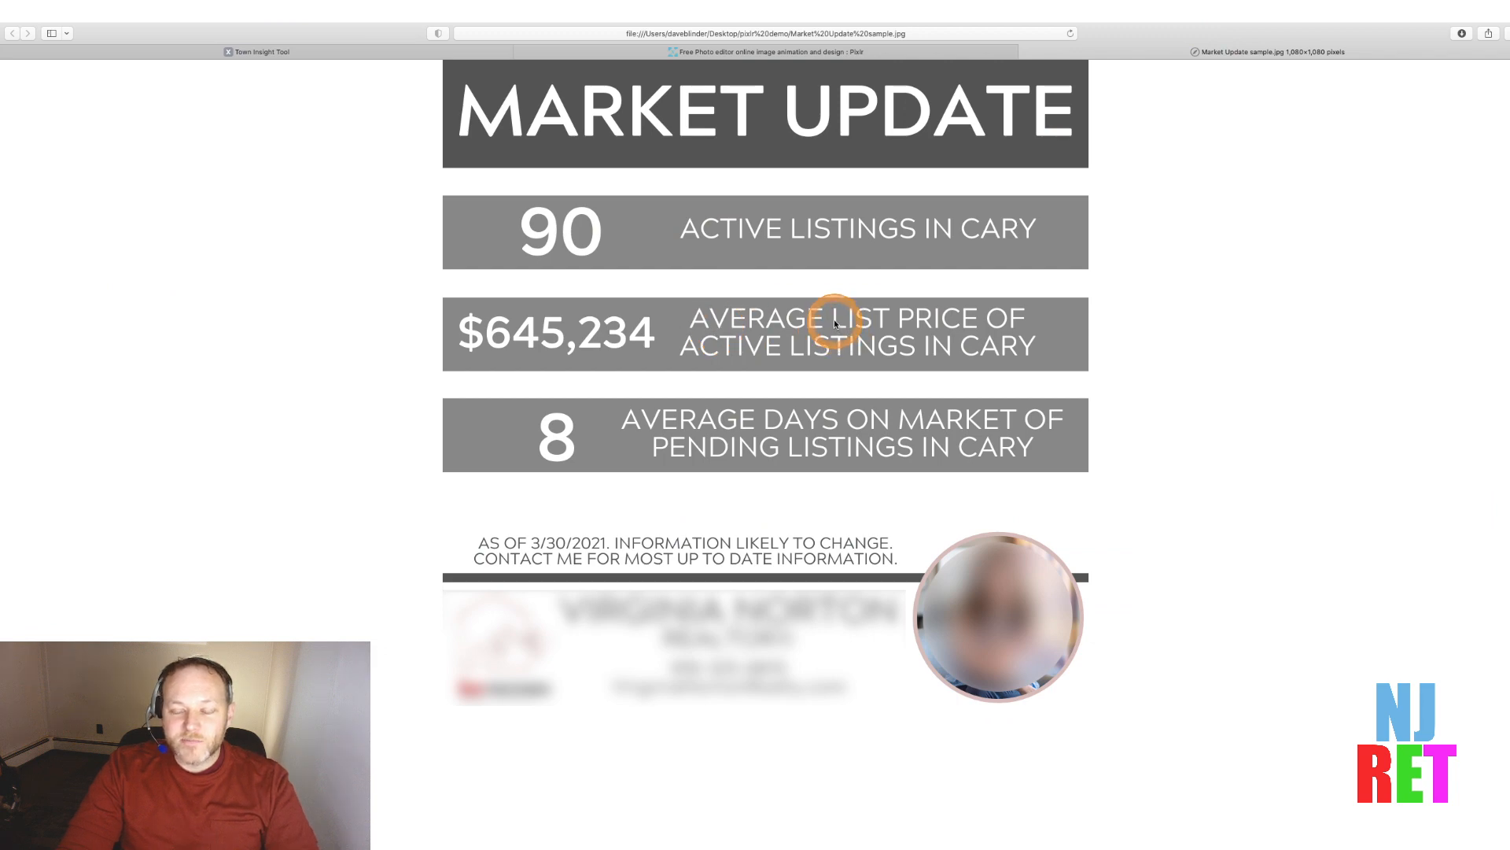
pyautogui.moveTo(834, 318); pyautogui.dragTo(892, 331)
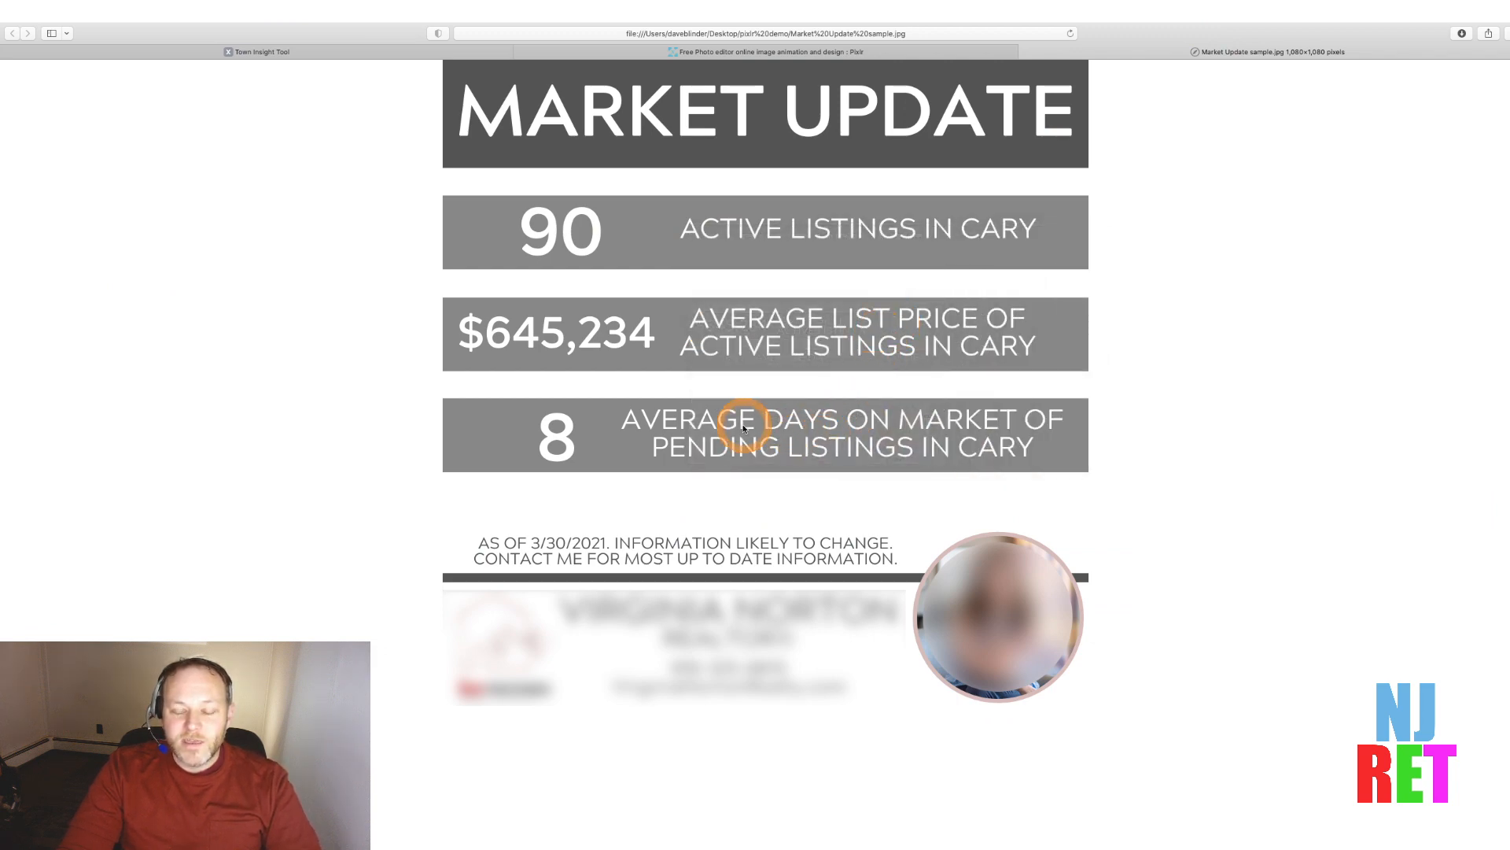
pyautogui.click(268, 55)
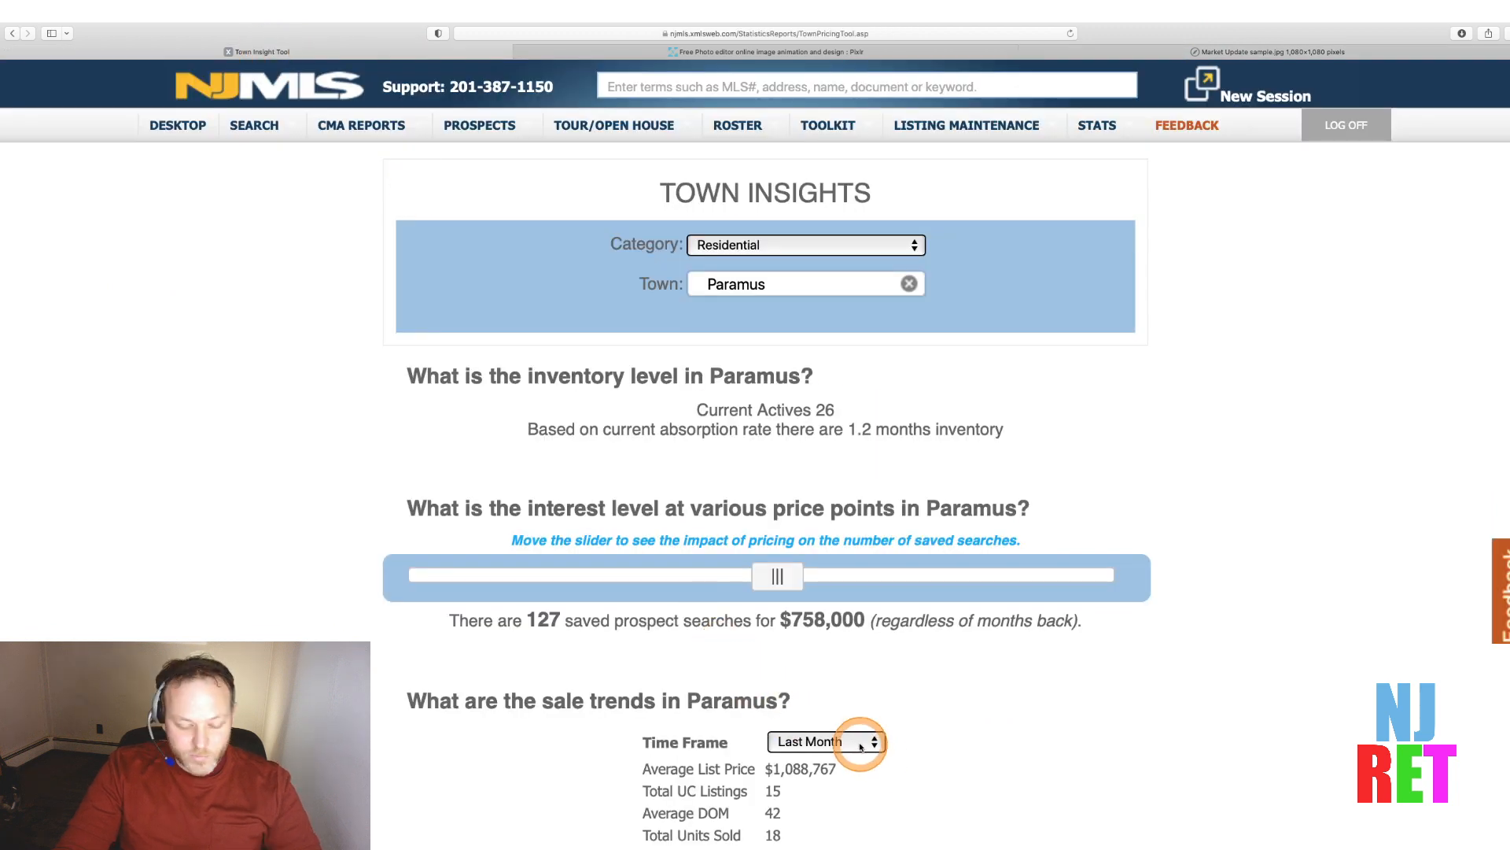
pyautogui.press('super+minus')
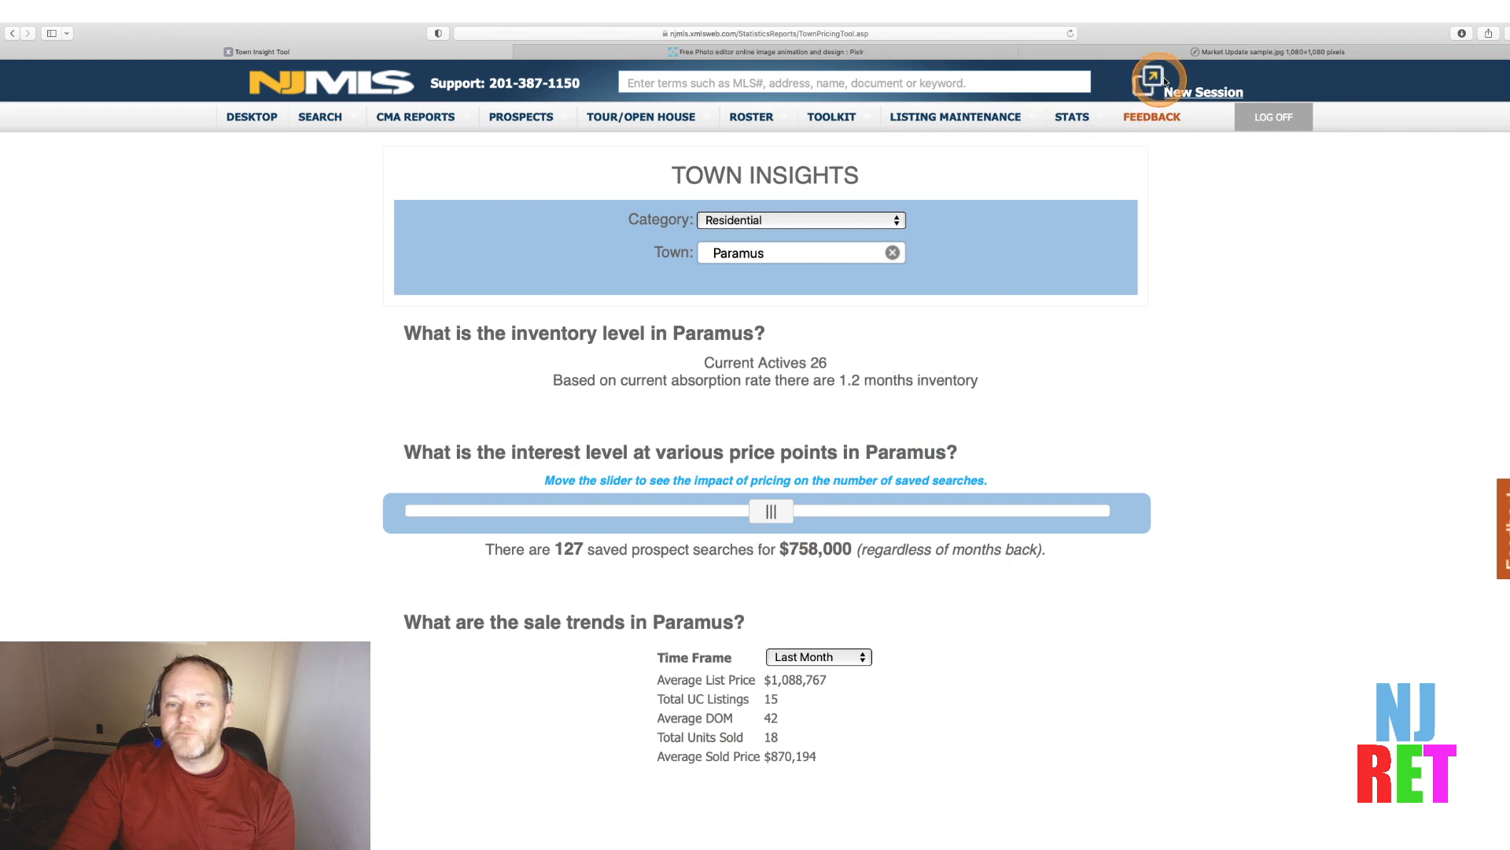
pyautogui.click(1168, 53)
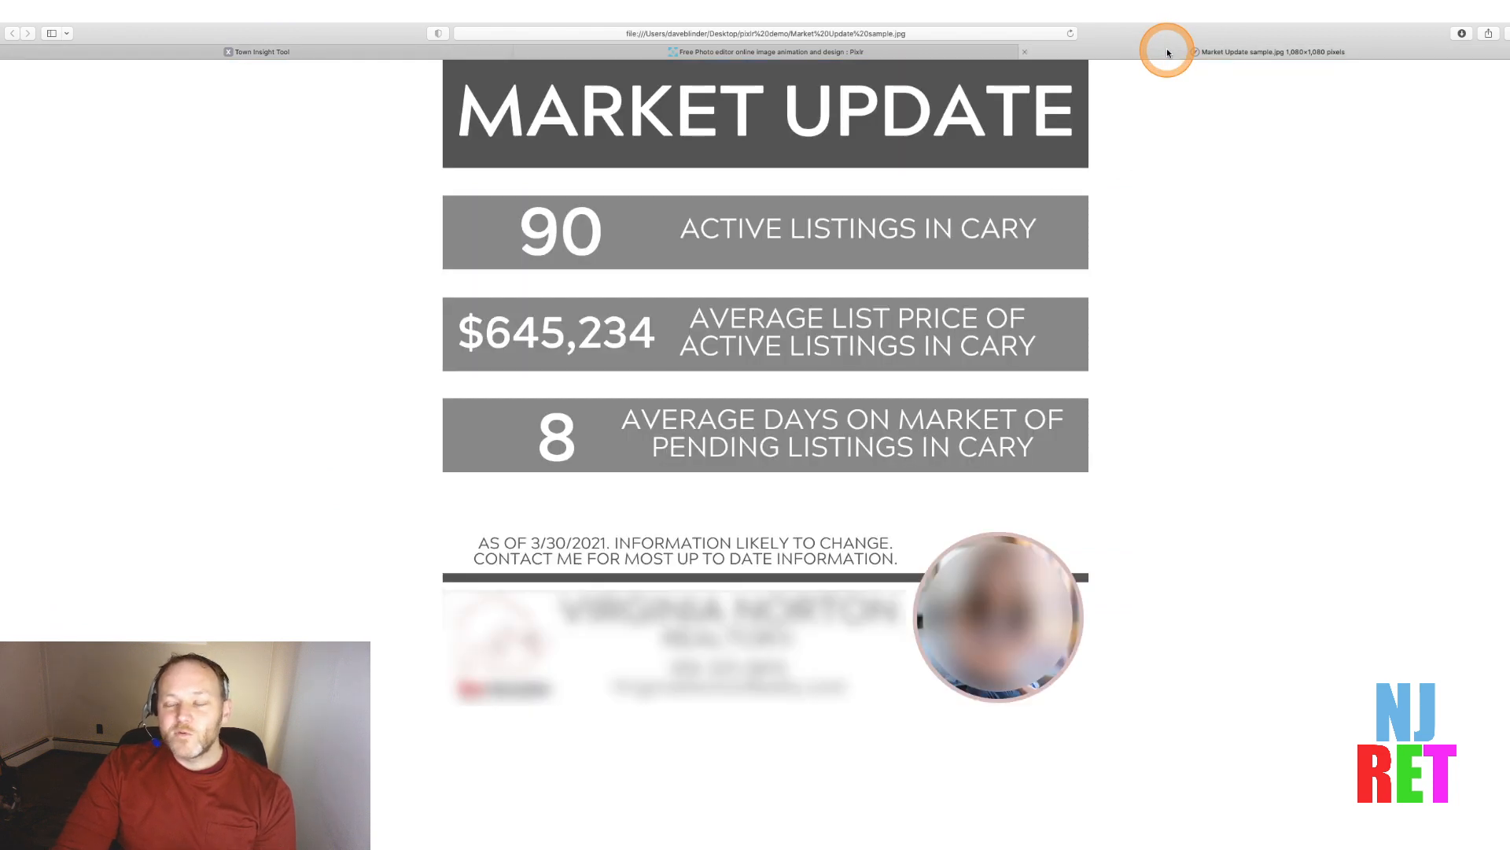
# Open Pixlr E and upload Market Update sample.jpg from the pixlr demo folder
pyautogui.click(818, 53)
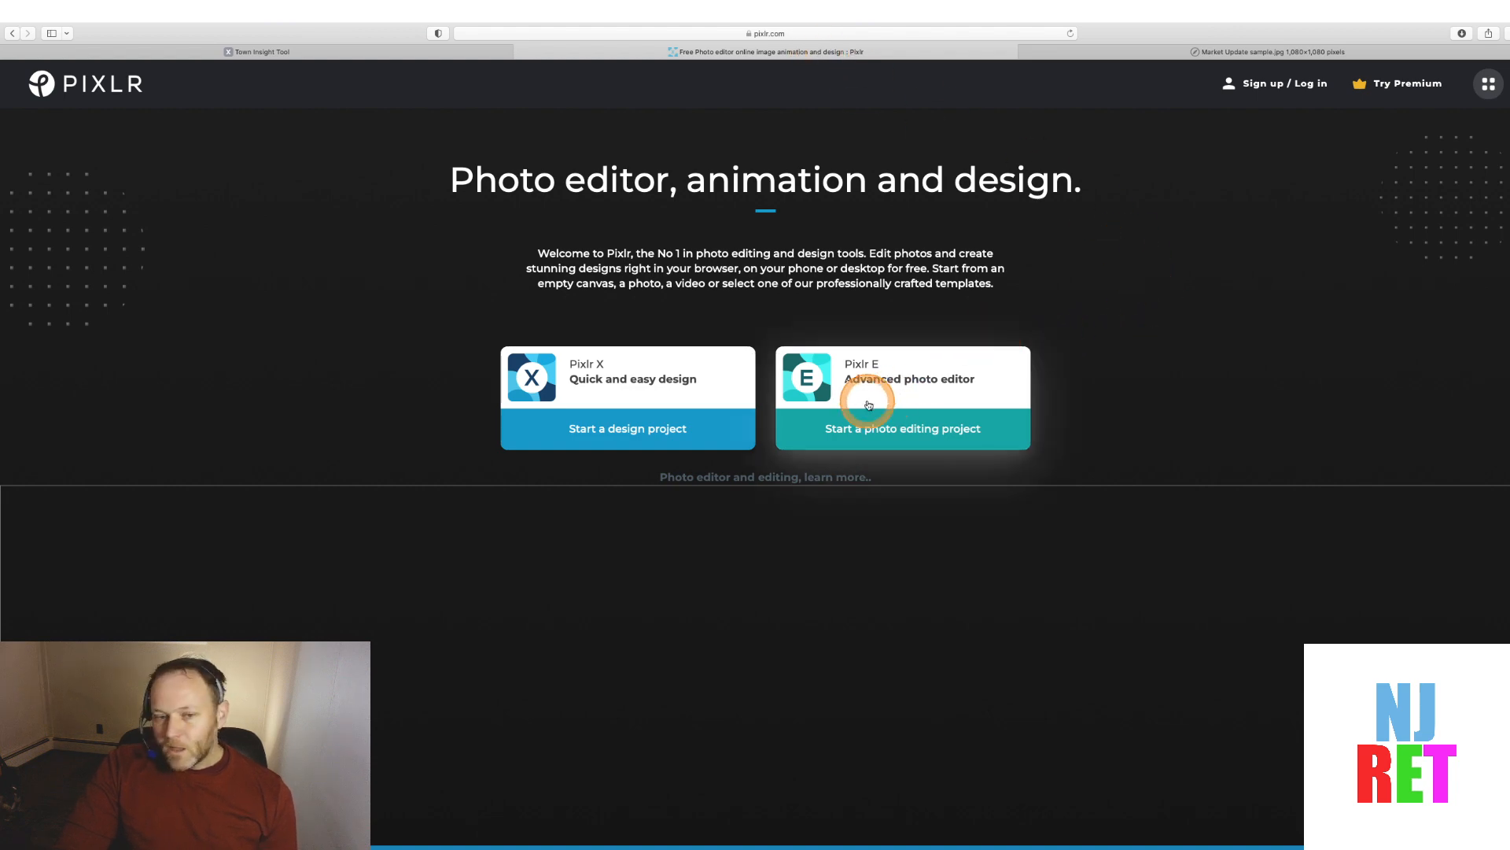
pyautogui.click(922, 396)
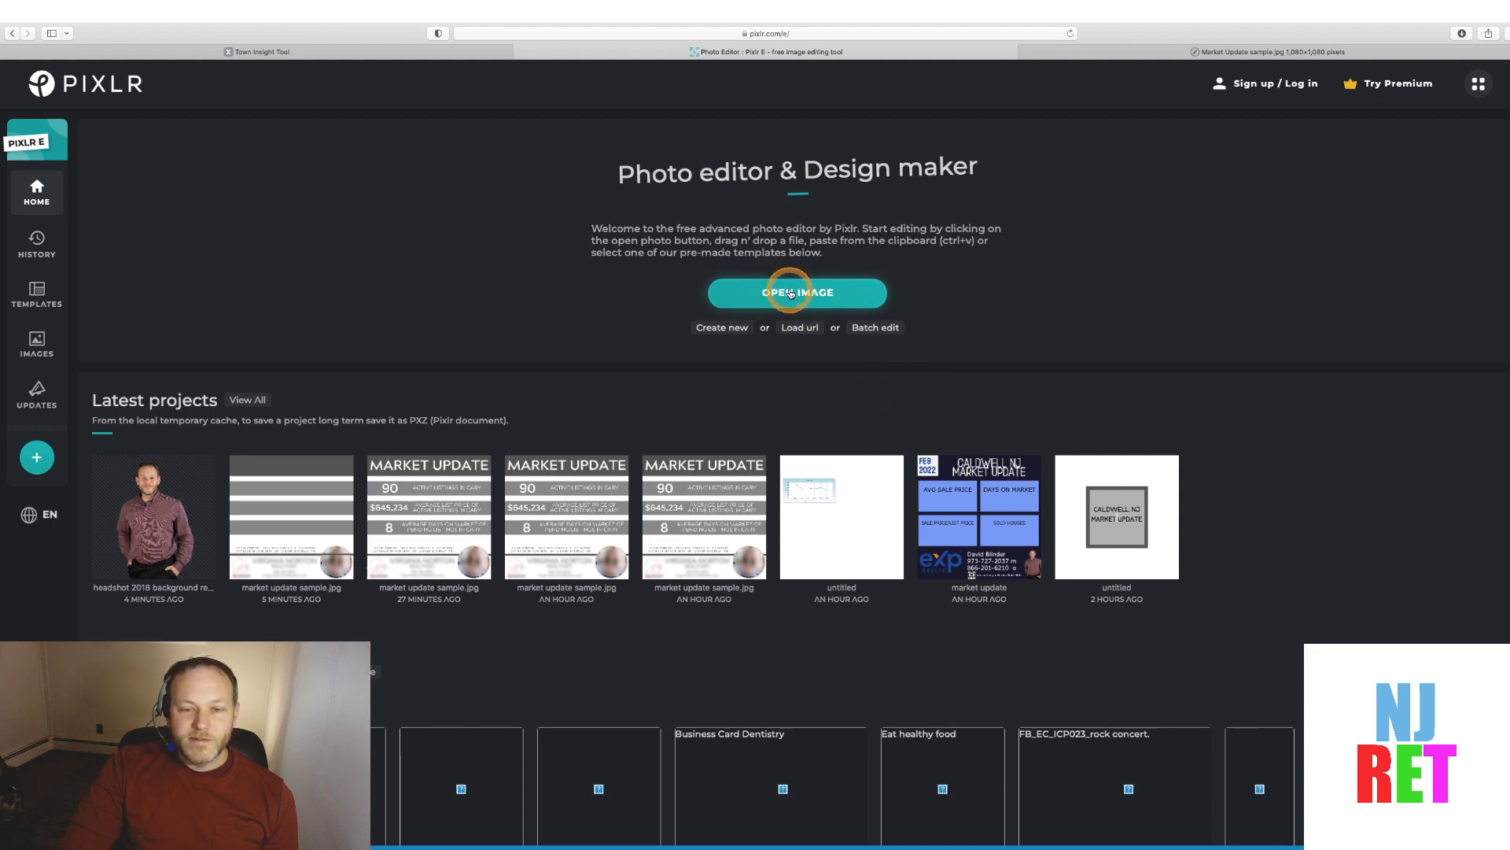
pyautogui.click(791, 293)
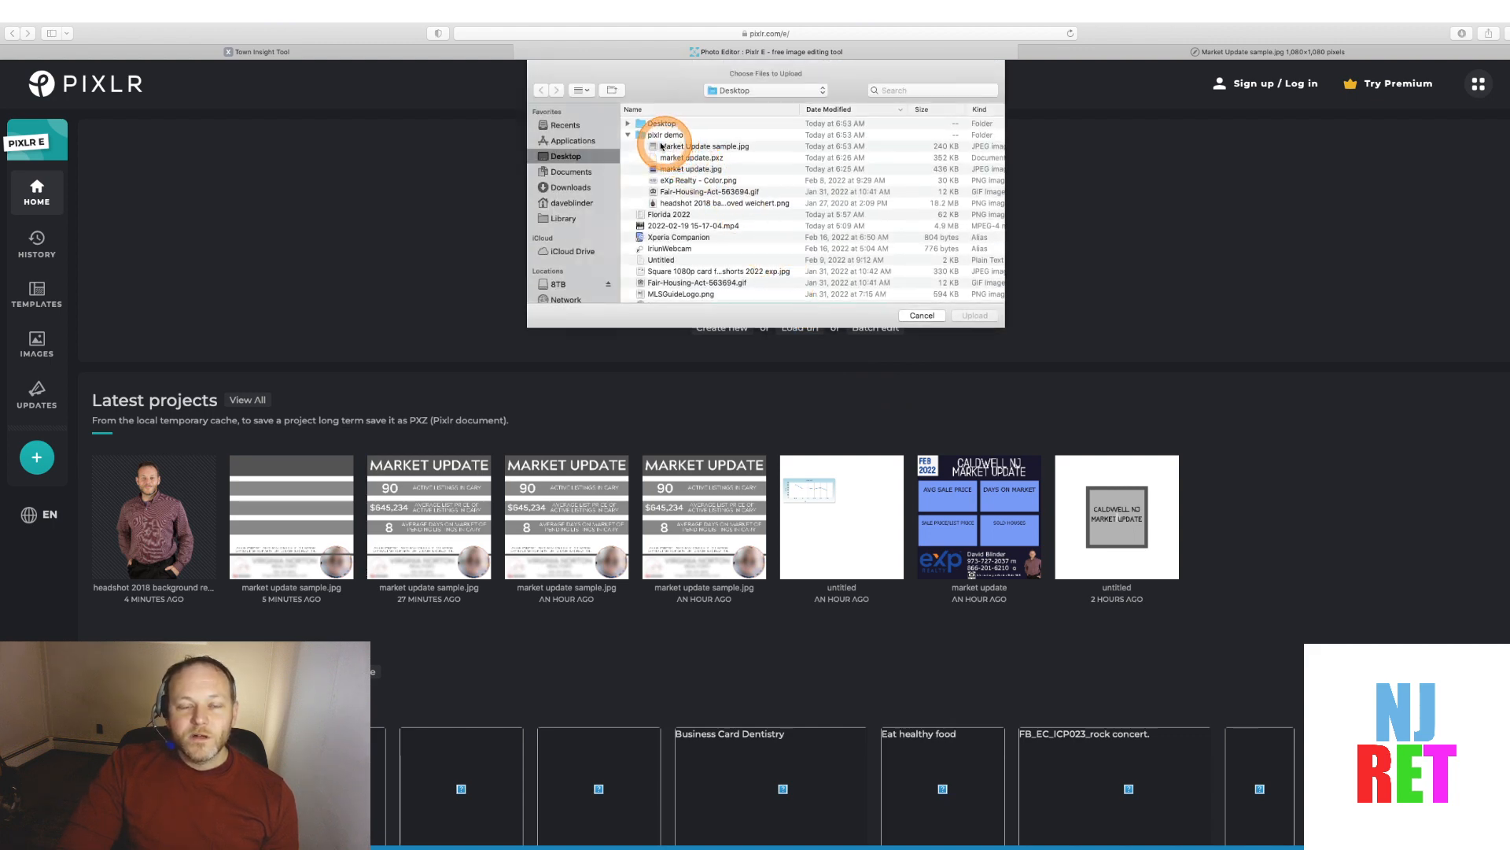
pyautogui.click(689, 148)
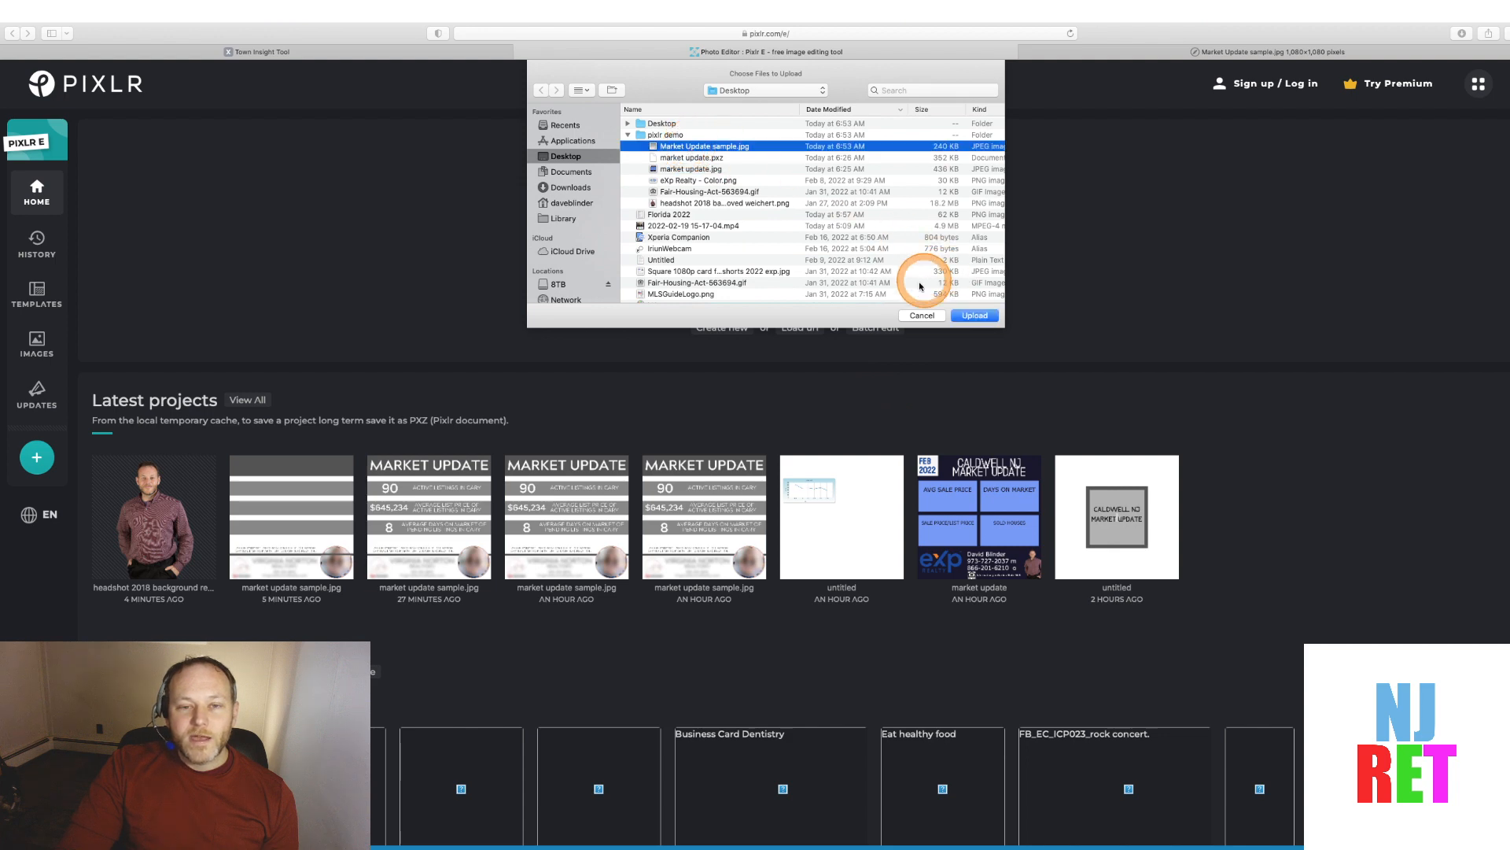
pyautogui.click(976, 315)
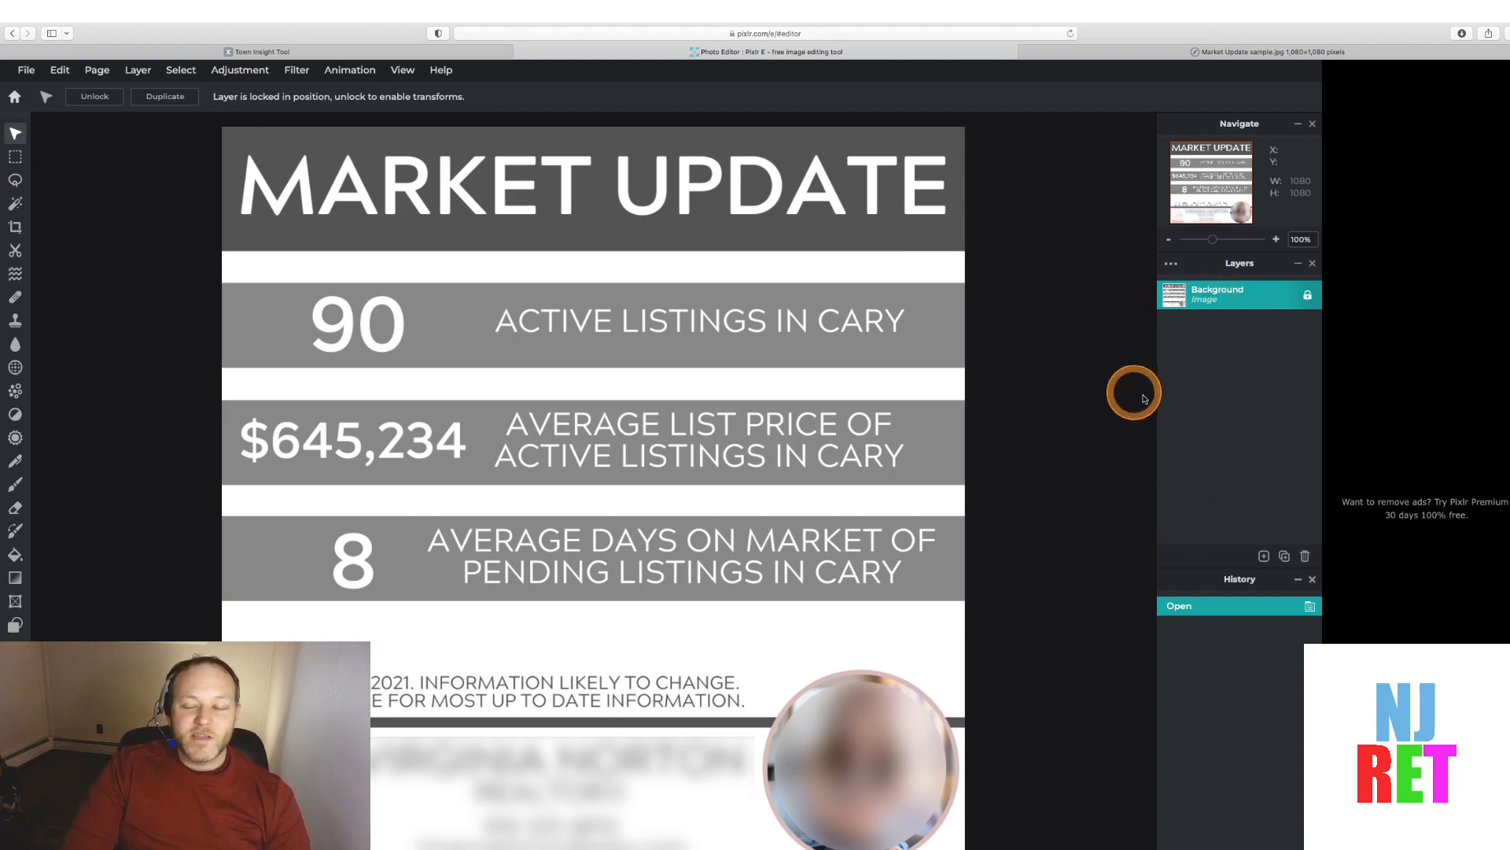
# Add a rectangle shape layer and set its fill to the header's gray, #545454, with the eyedropper
pyautogui.click(1264, 556)
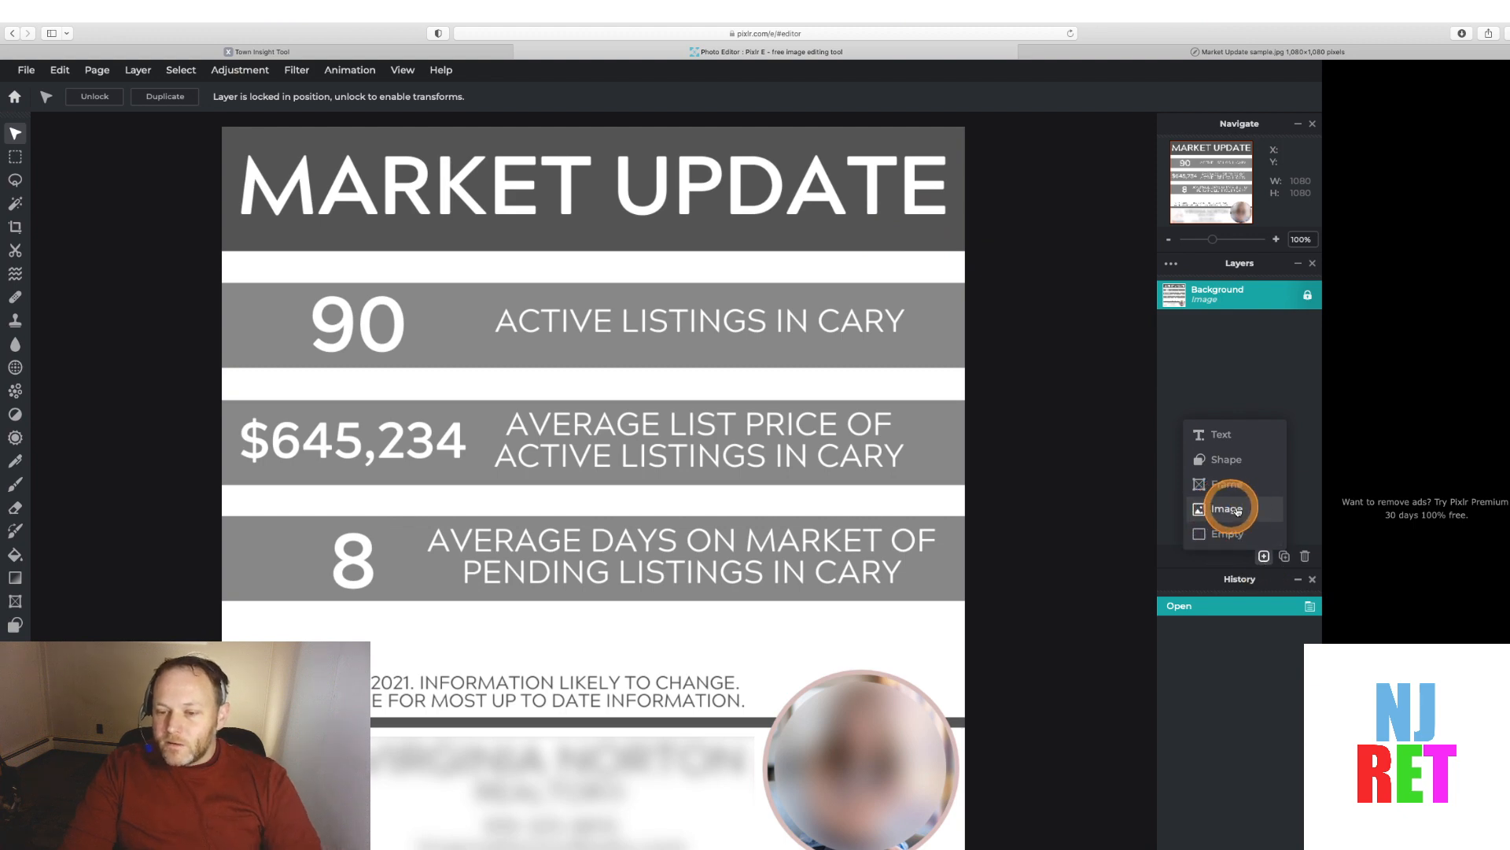
pyautogui.click(1216, 461)
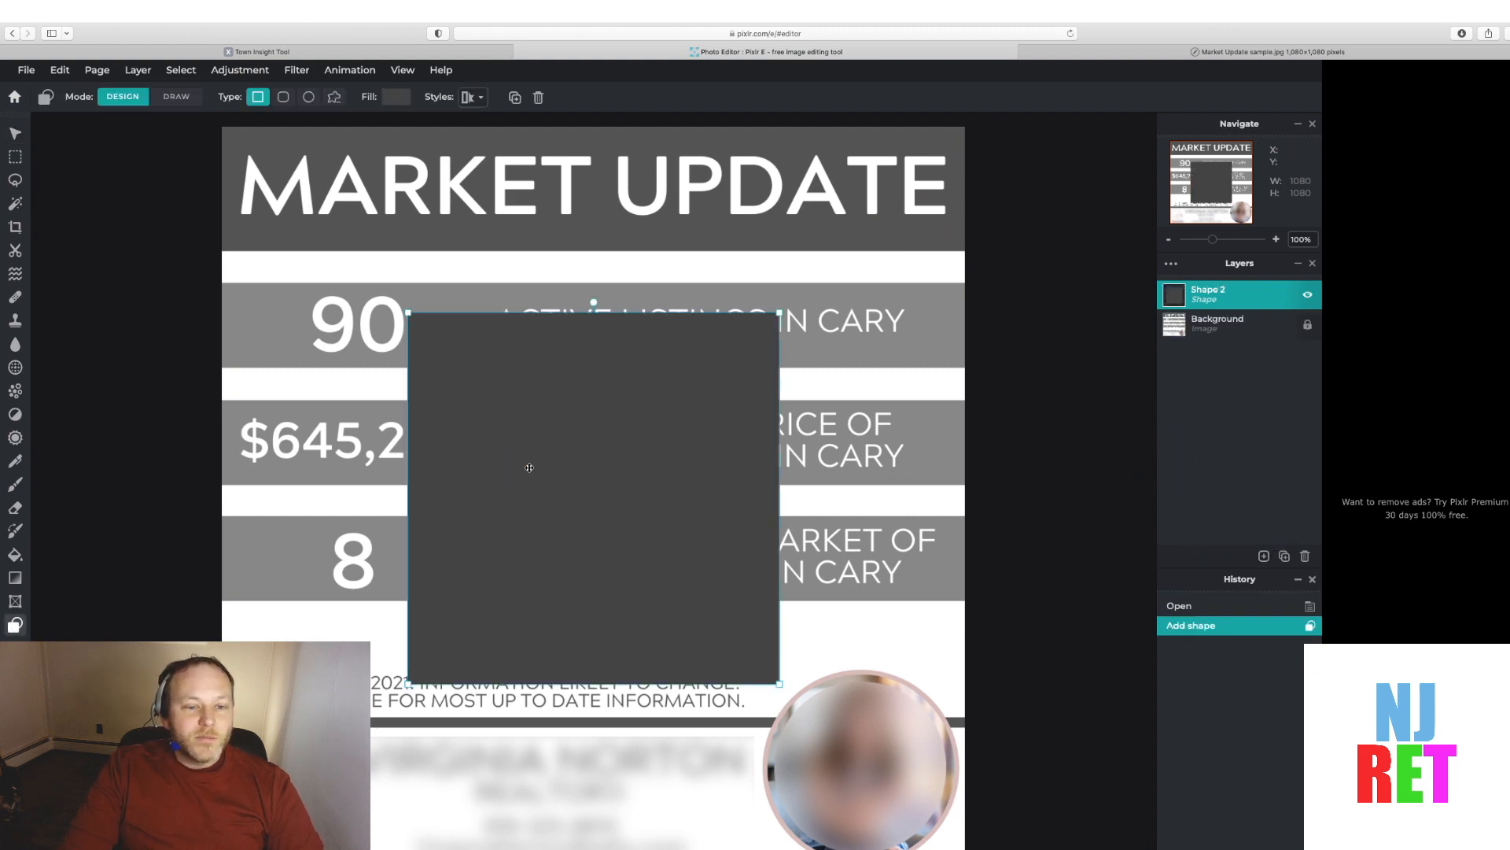
pyautogui.click(399, 99)
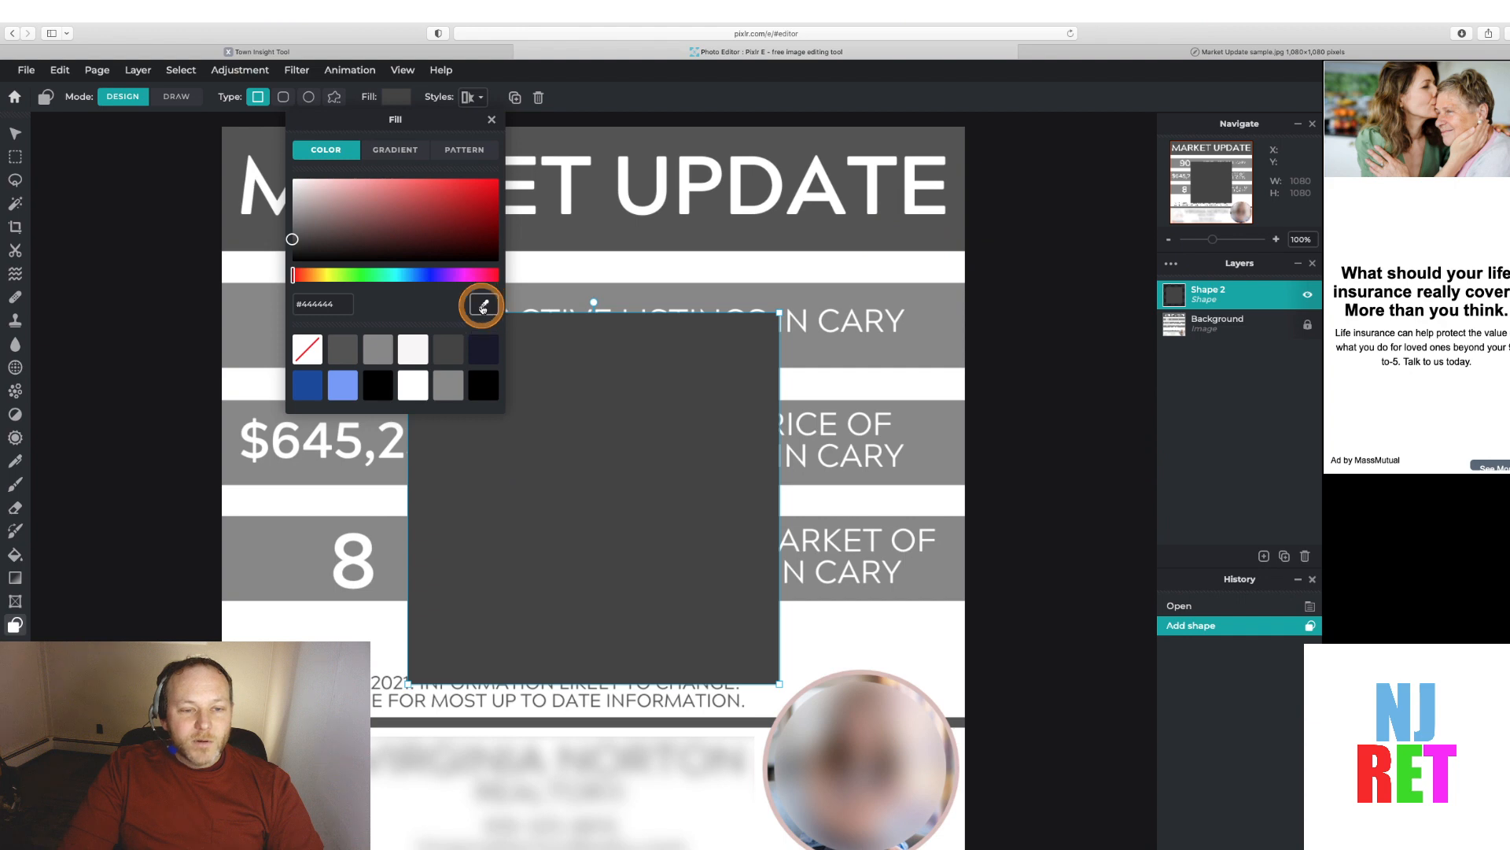
pyautogui.click(483, 305)
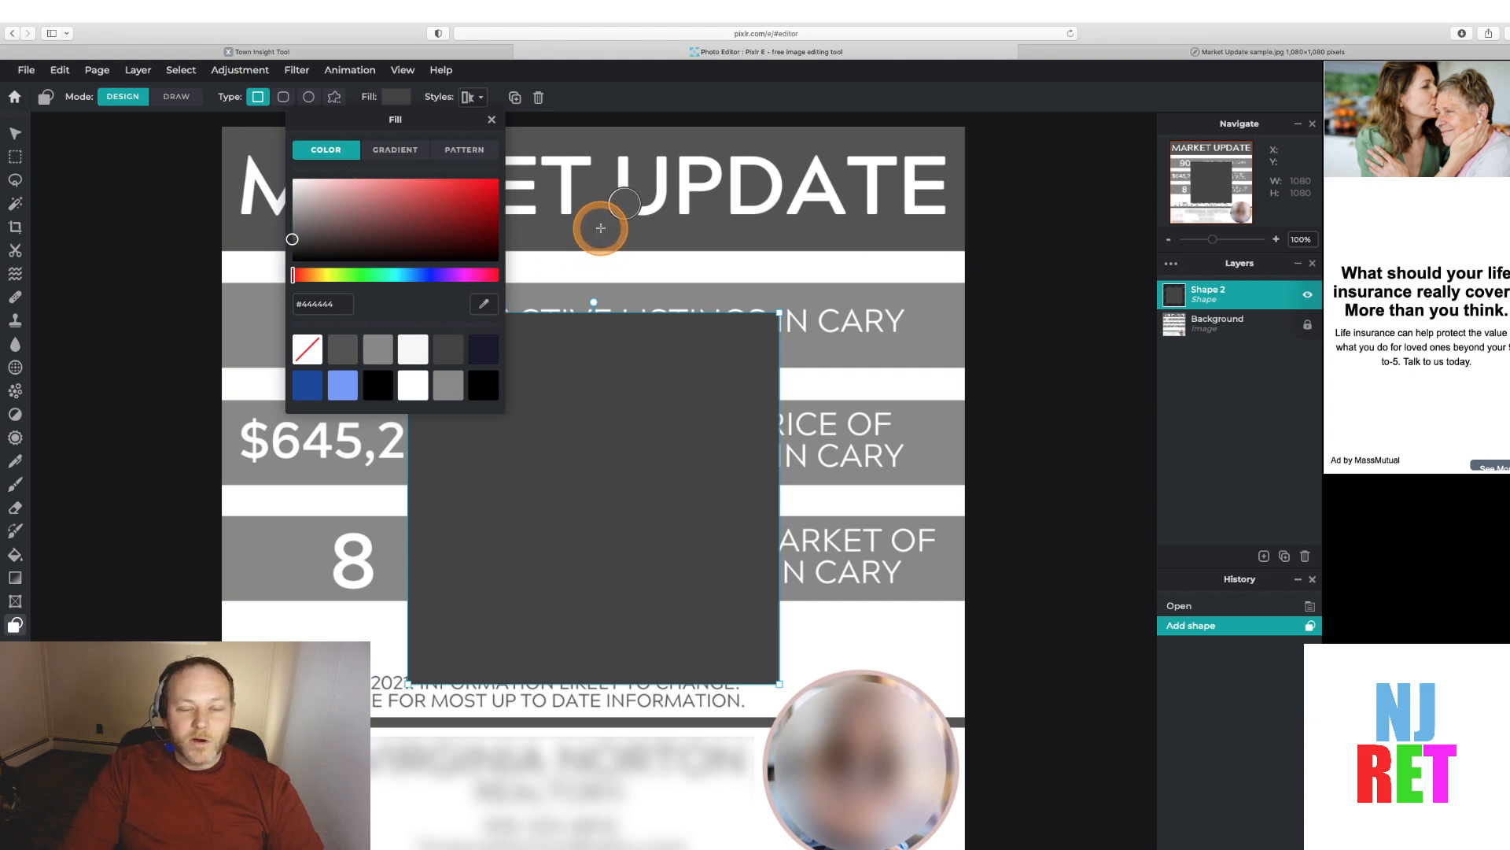
pyautogui.click(601, 228)
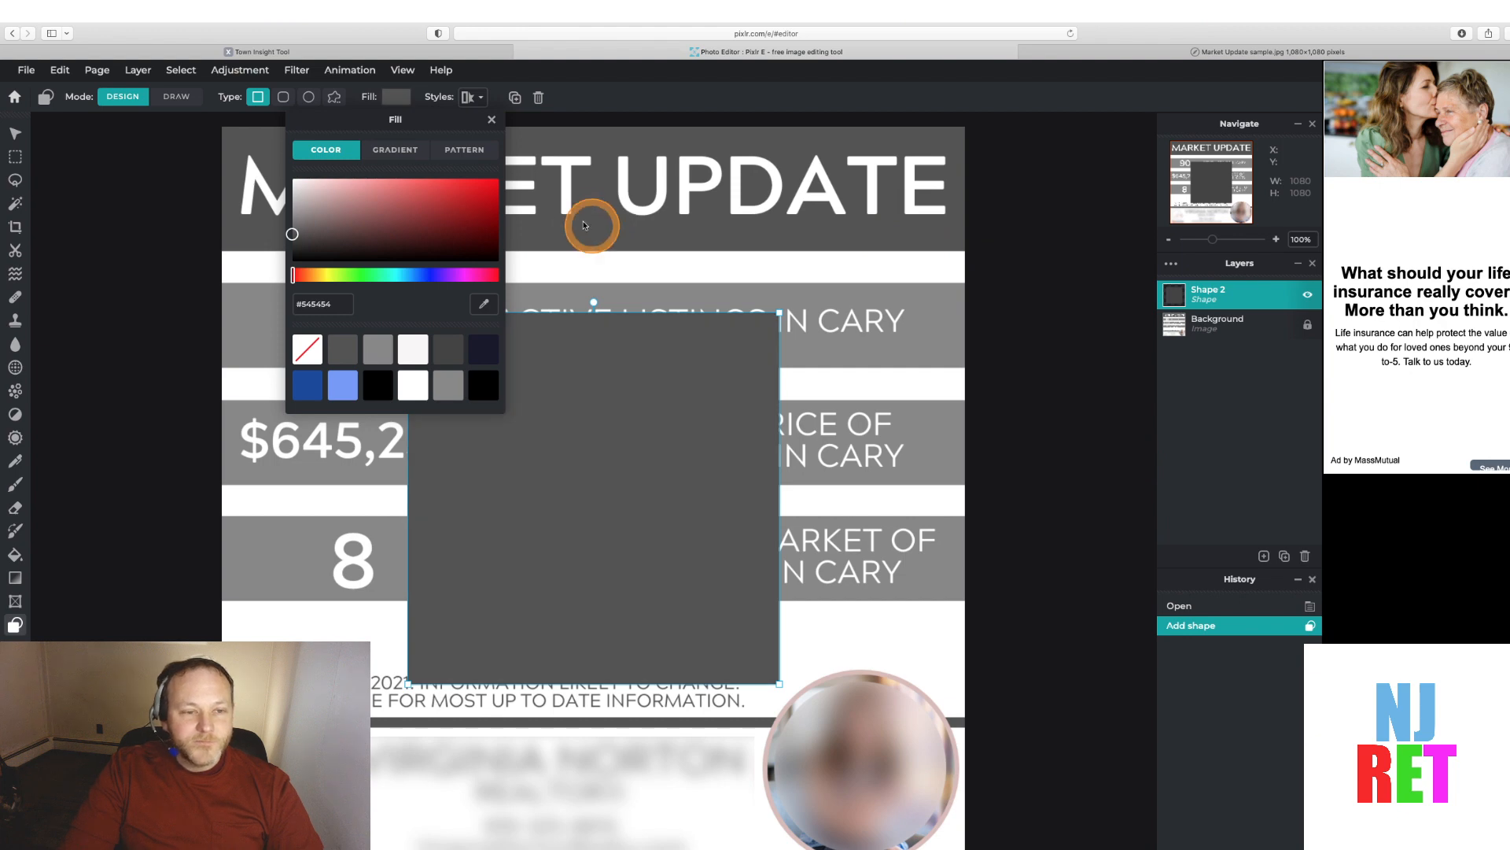
pyautogui.click(620, 95)
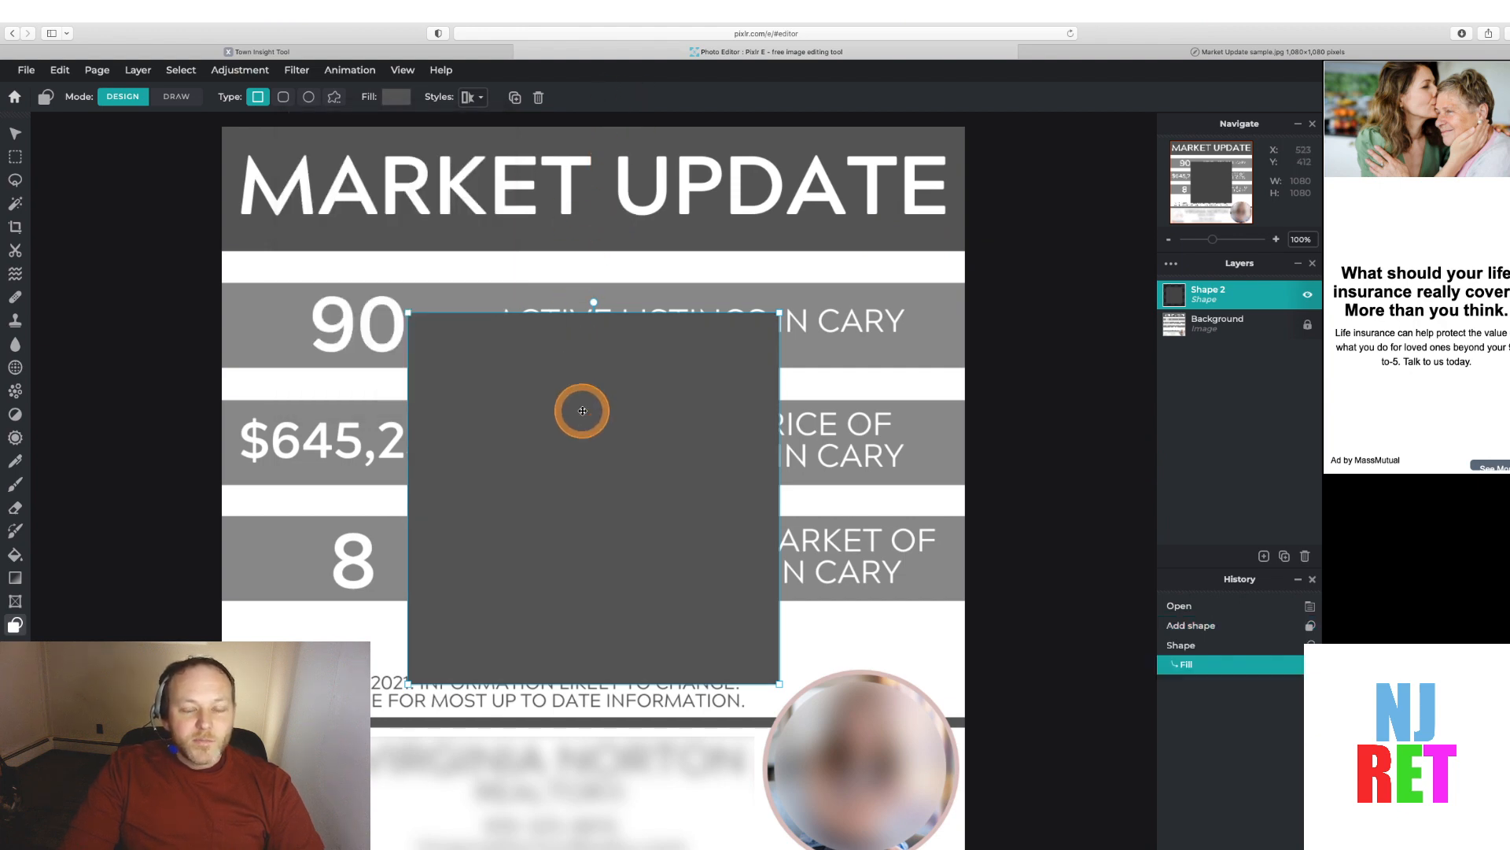
# Move the rectangle to the canvas's top-left corner over the title
pyautogui.moveTo(582, 410); pyautogui.dragTo(395, 261)
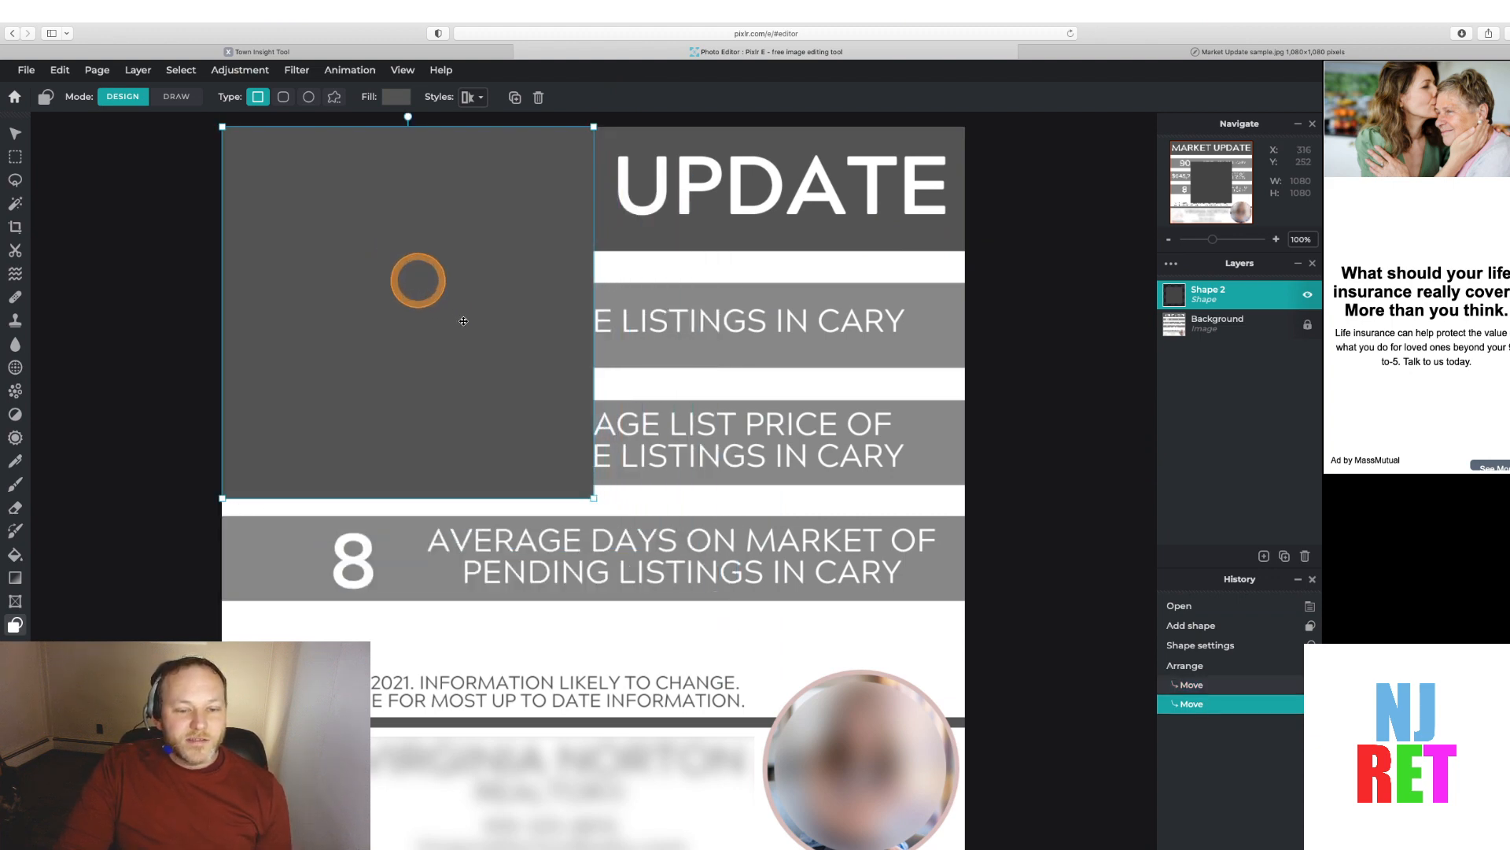
# Resize the gray header rectangle to span the full canvas width, about 1087 by 181 px, over the title band
pyautogui.moveTo(593, 498); pyautogui.dragTo(522, 250)
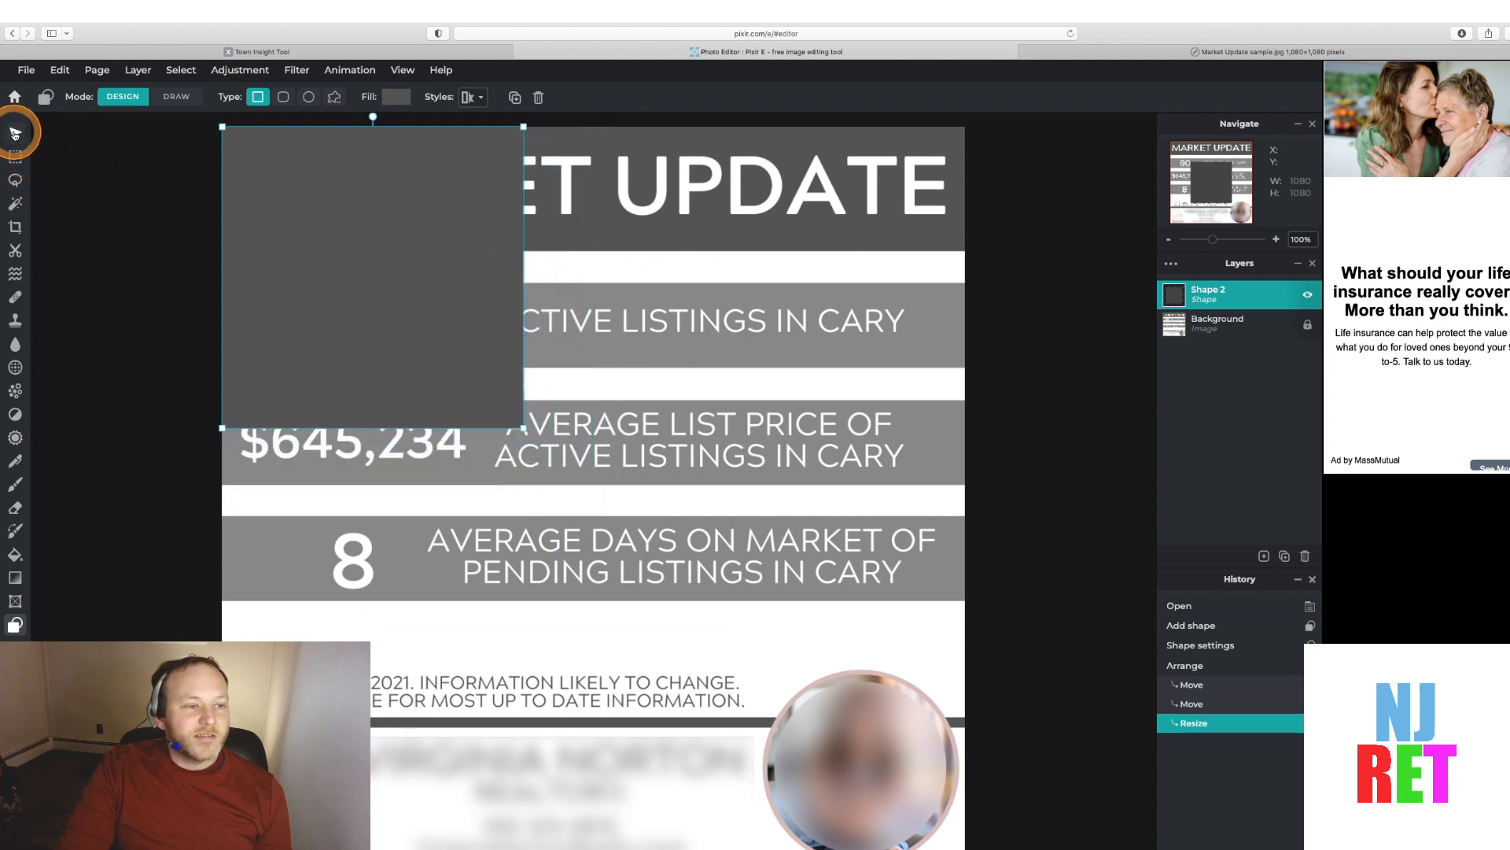
pyautogui.click(15, 134)
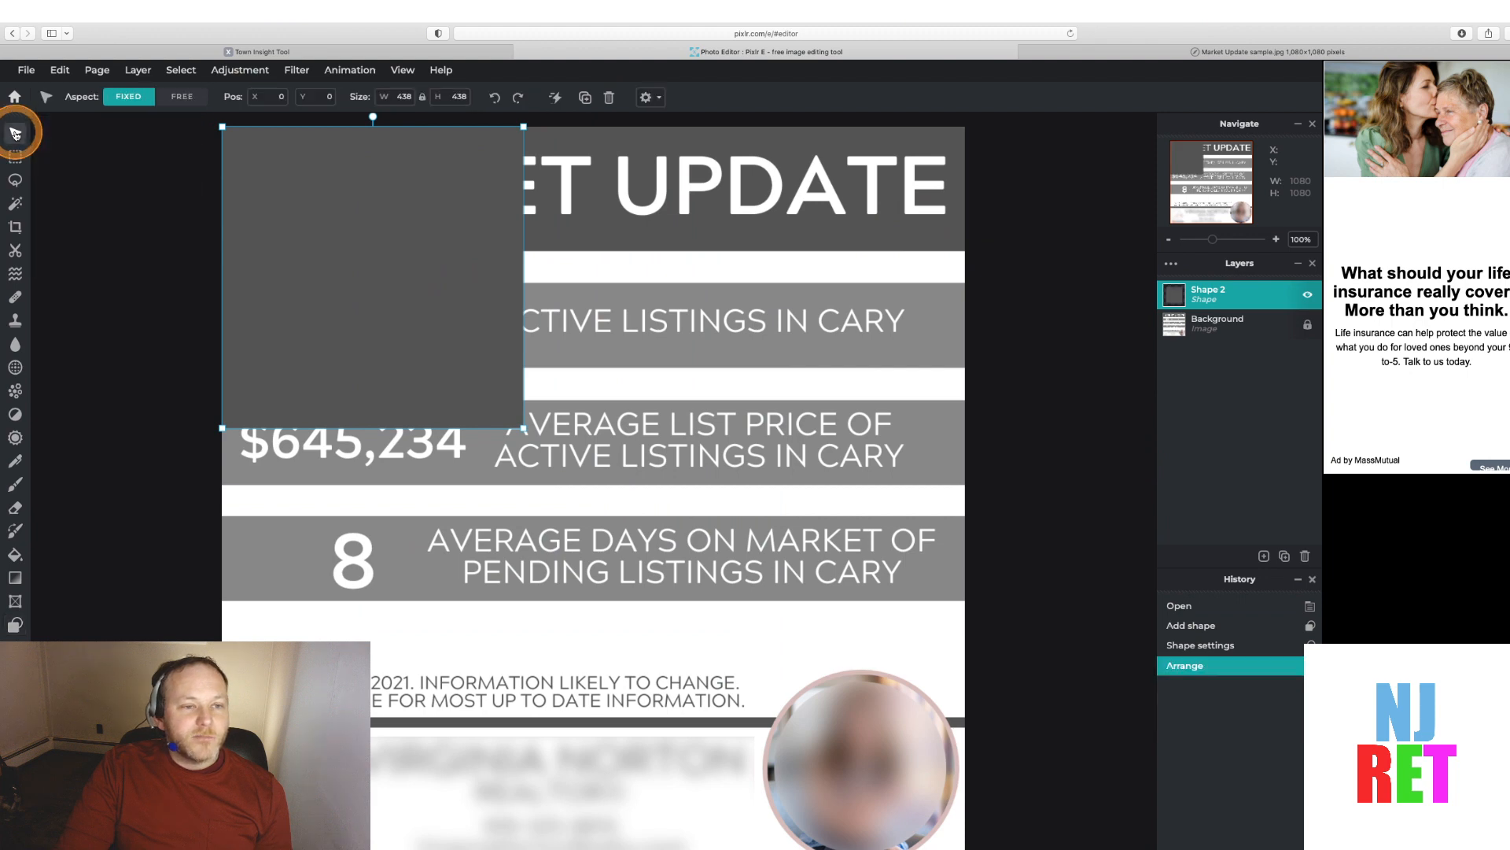
pyautogui.click(423, 98)
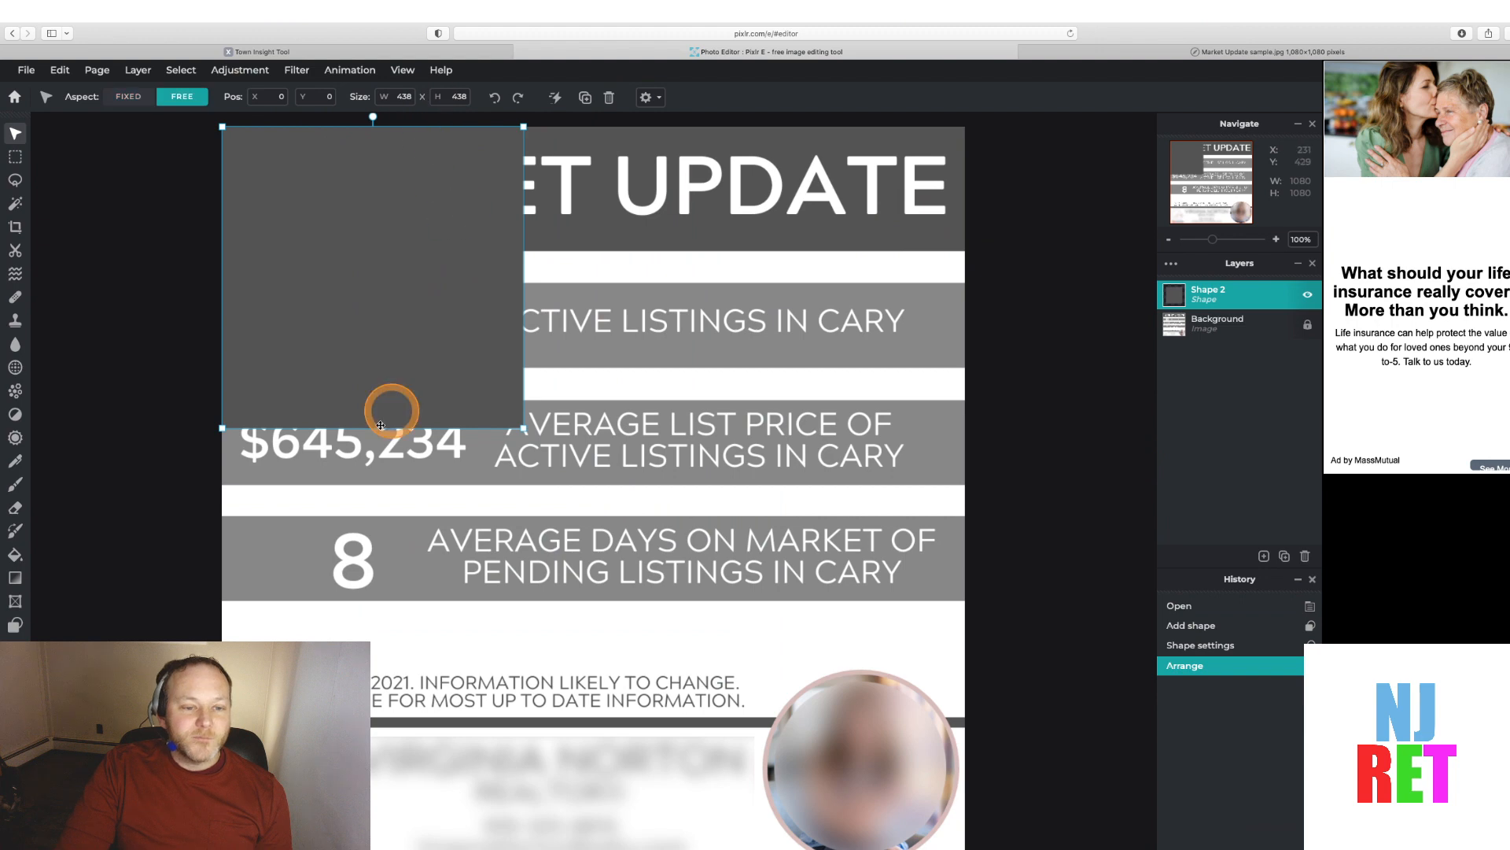
pyautogui.moveTo(524, 429); pyautogui.dragTo(971, 253)
pyautogui.click(1029, 281)
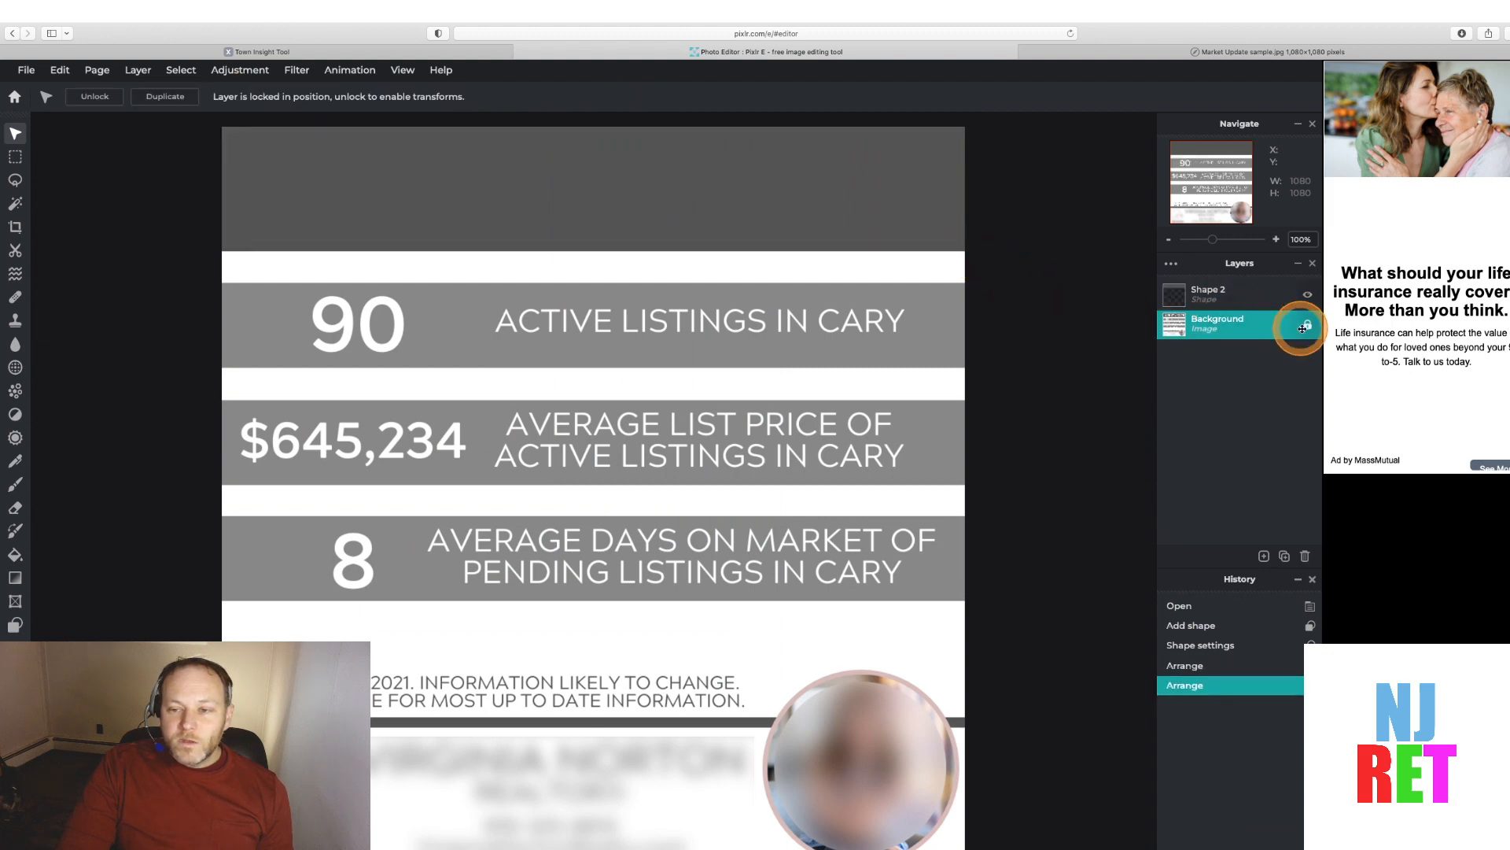
pyautogui.click(1274, 294)
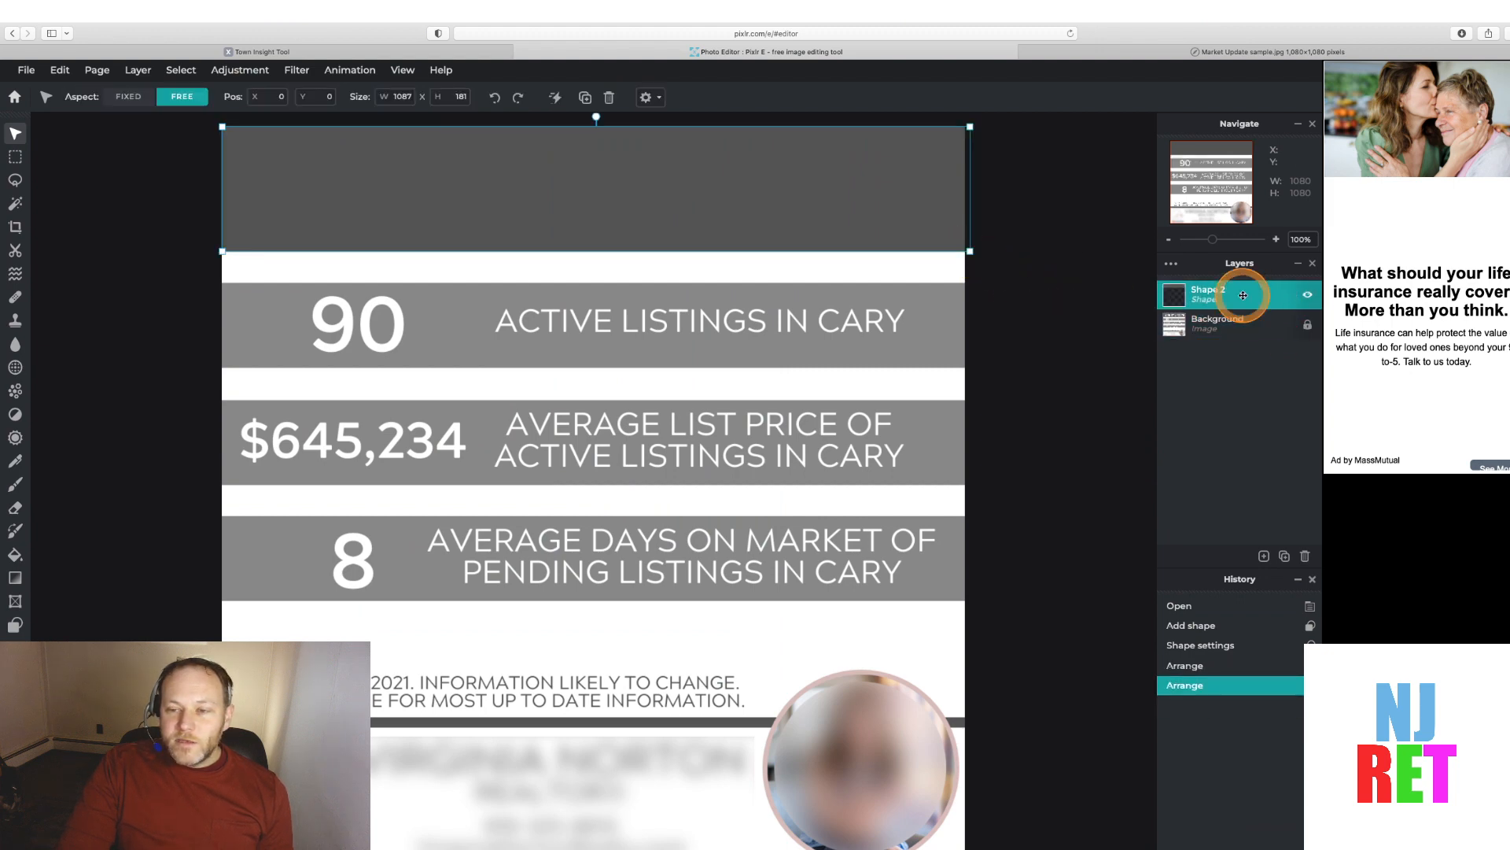
# Toggle the header rectangle's visibility repeatedly to compare it against the original title band
pyautogui.click(1307, 297)
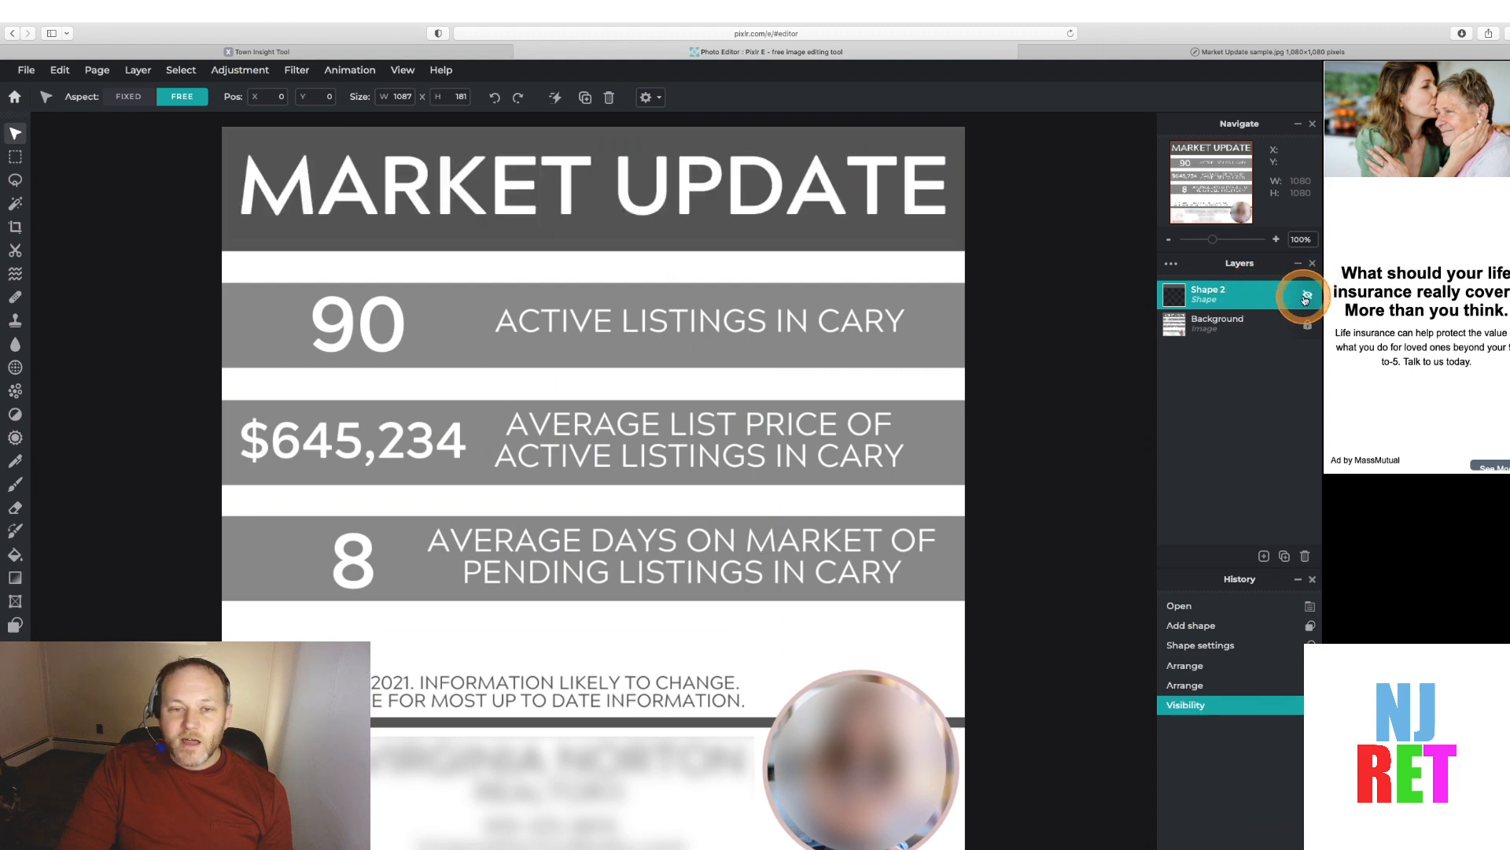
pyautogui.click(1306, 297)
pyautogui.click(1305, 298)
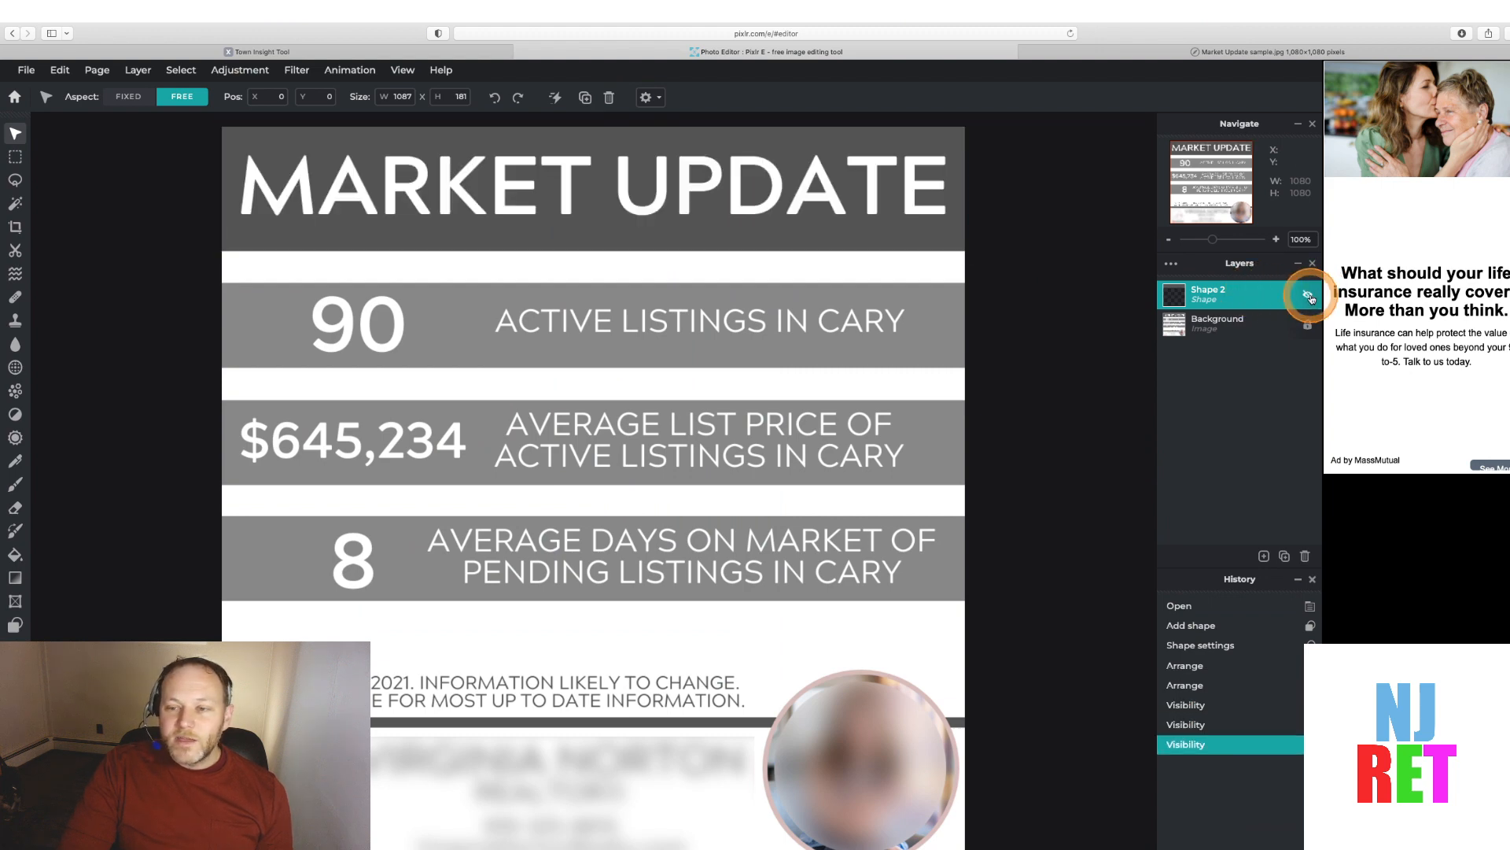
pyautogui.click(1308, 296)
pyautogui.click(1307, 296)
pyautogui.click(1307, 296)
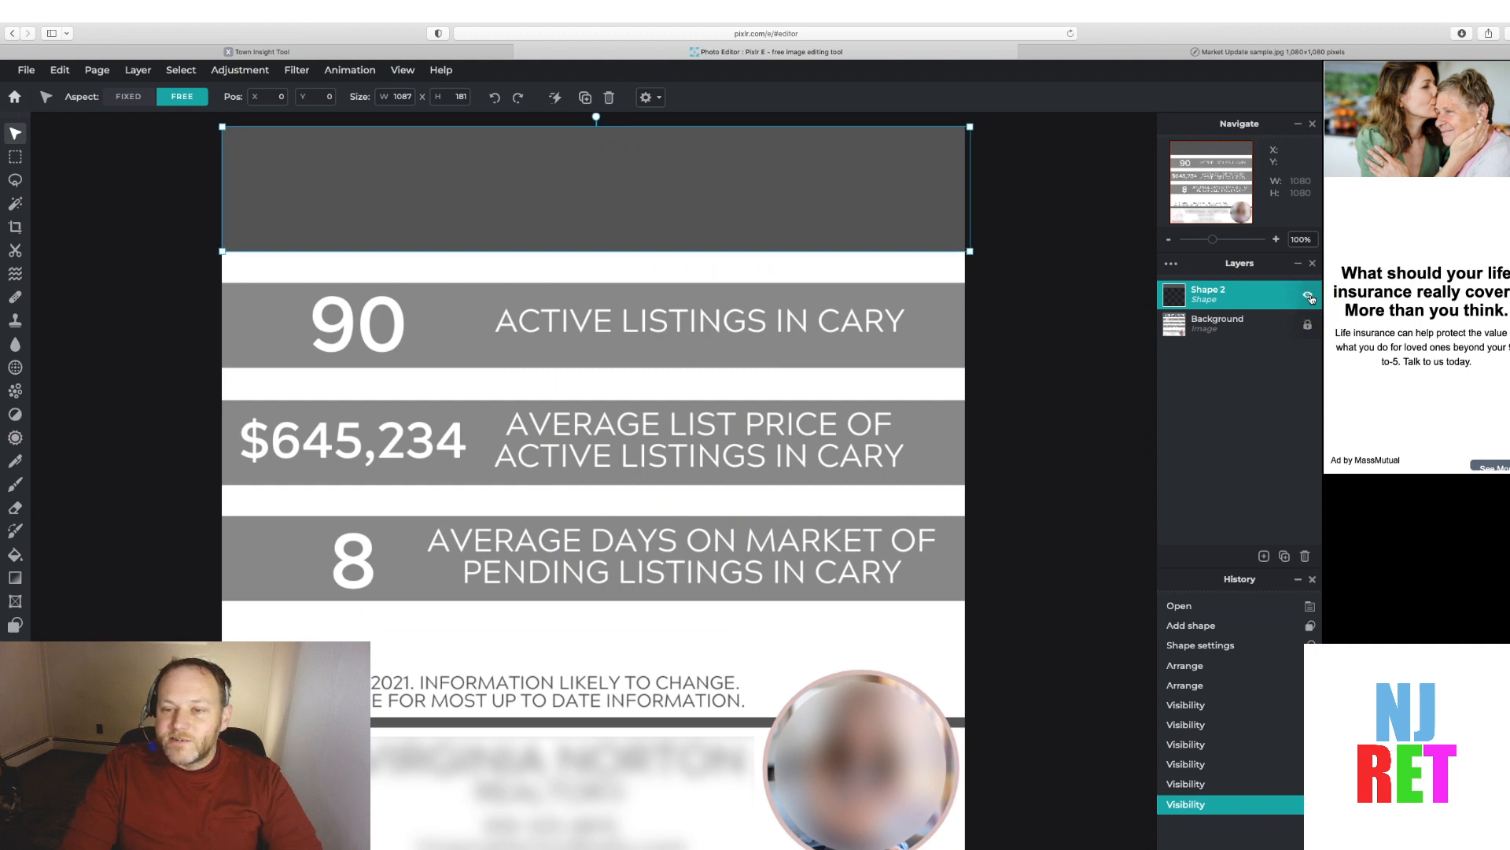
pyautogui.click(1307, 297)
pyautogui.click(1307, 296)
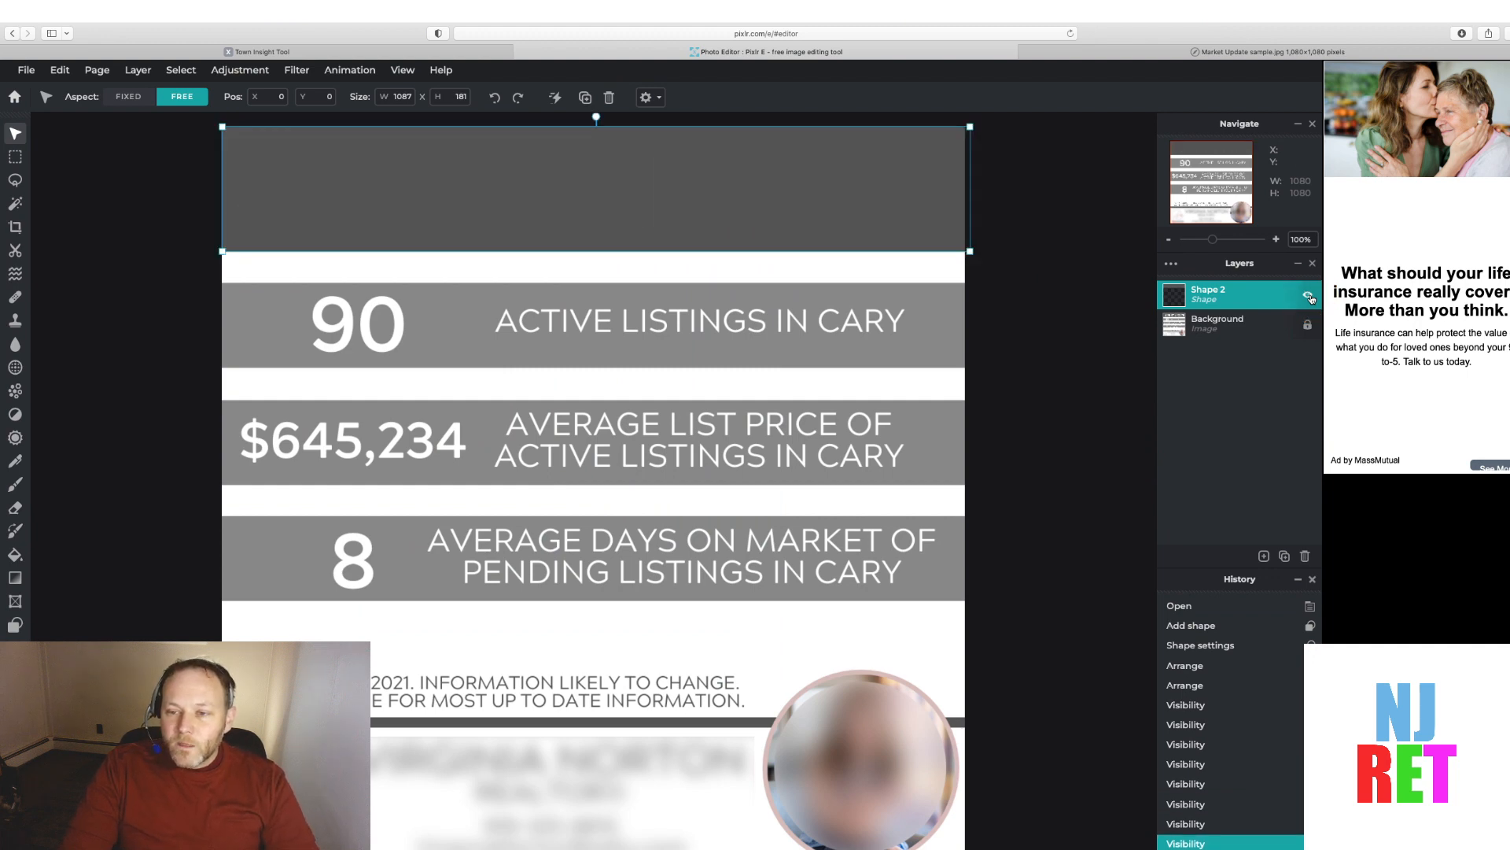
# Add a new rectangle shape layer and set its fill to white
pyautogui.click(1263, 557)
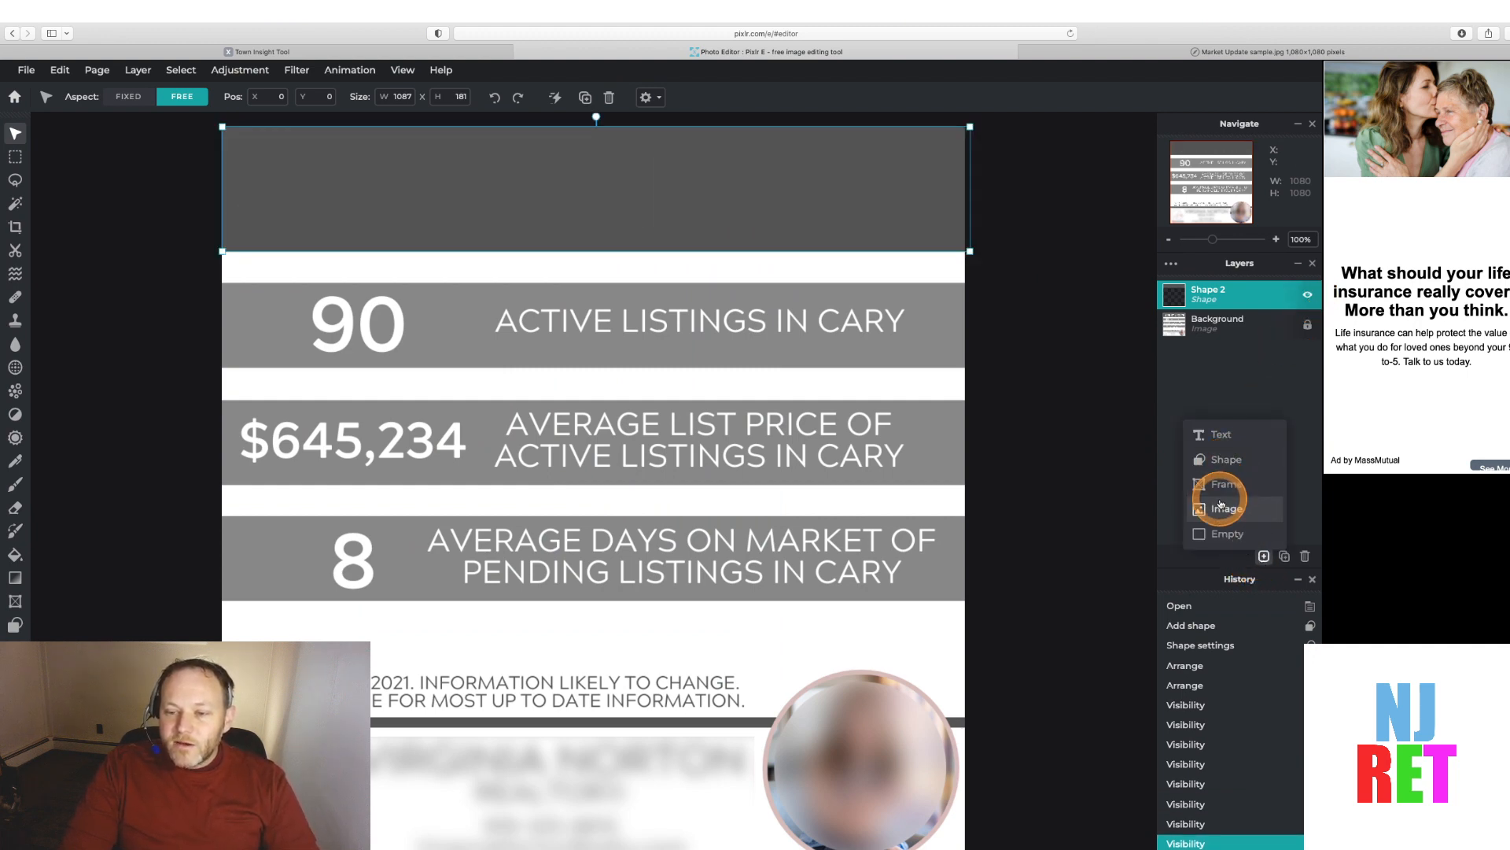
pyautogui.click(1226, 468)
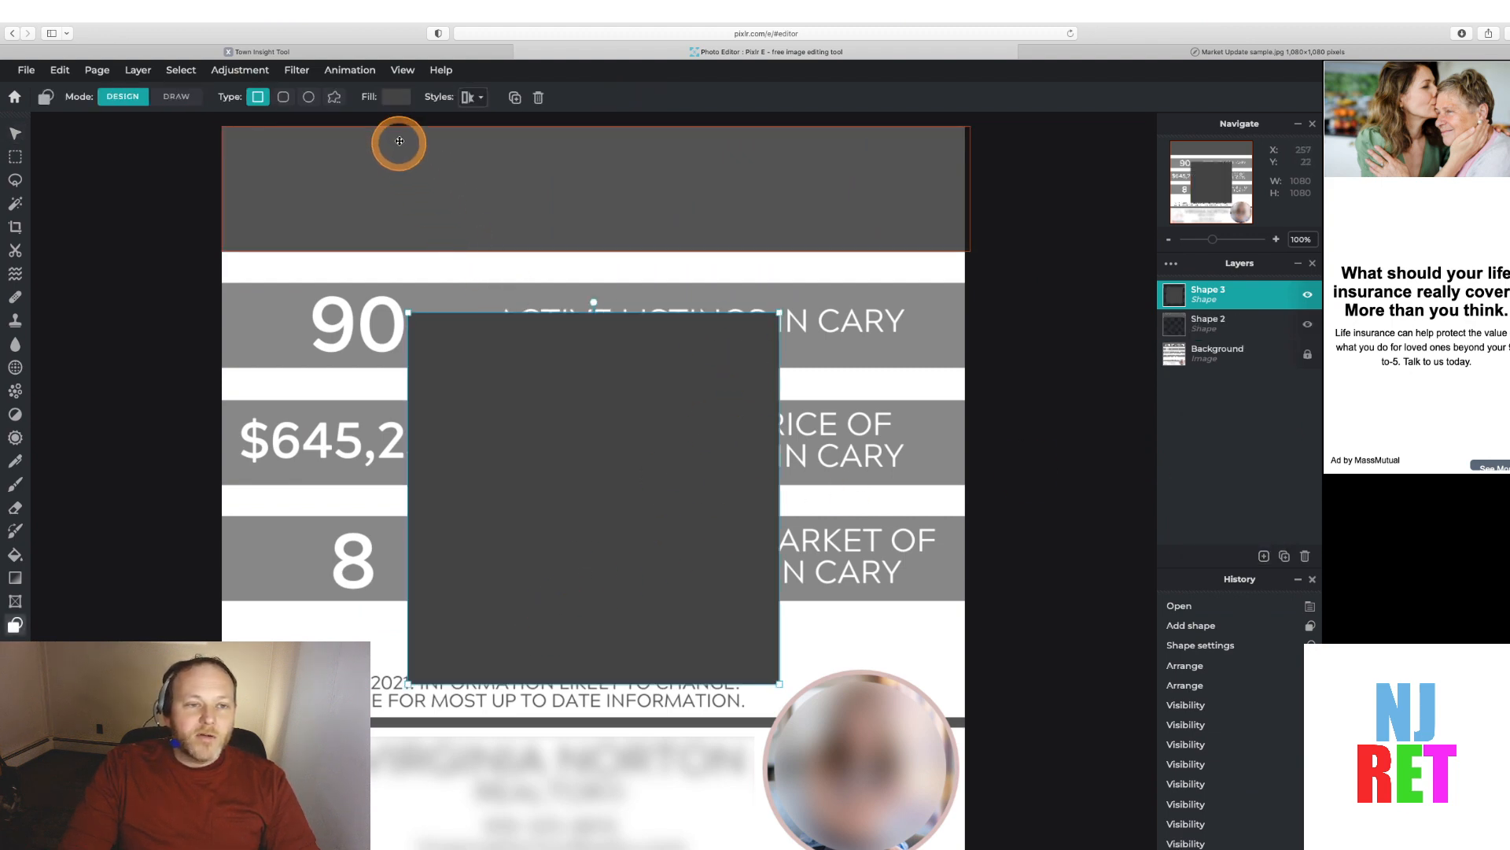
pyautogui.click(394, 99)
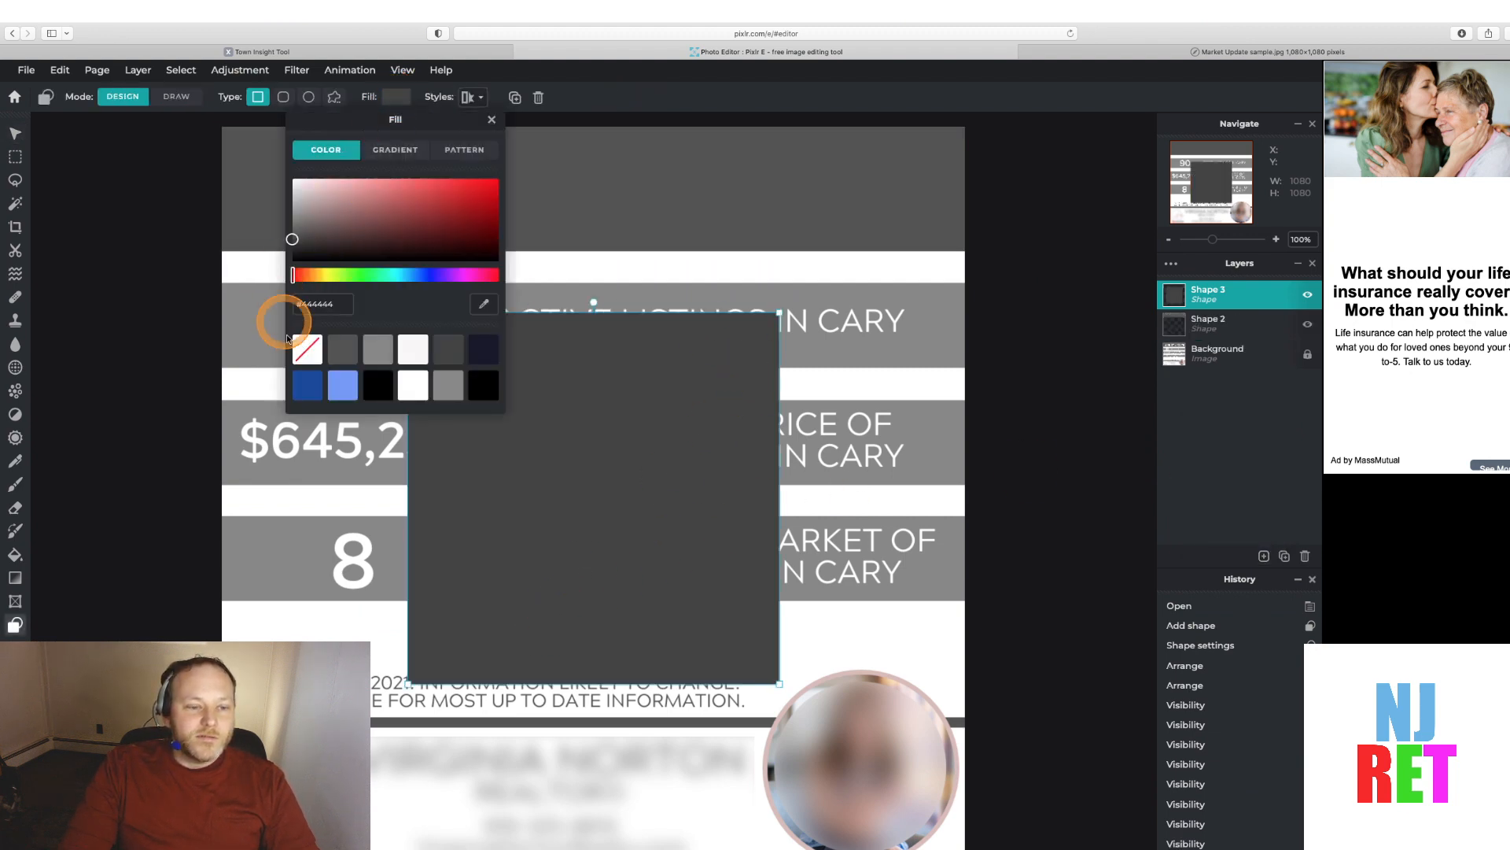
pyautogui.click(417, 351)
pyautogui.click(668, 399)
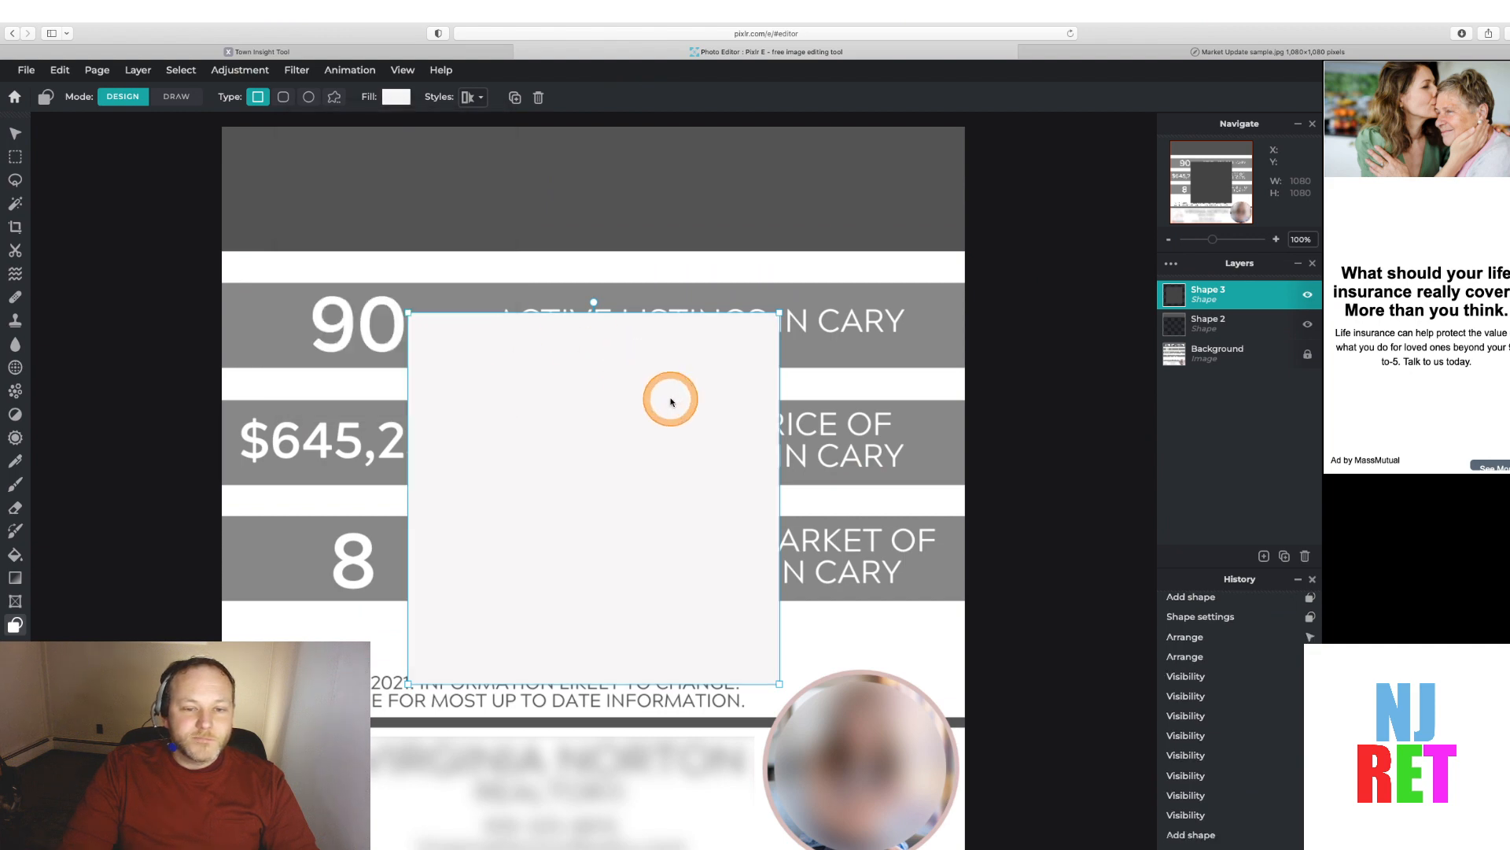
# Move the white rectangle to the canvas's top-left corner and stretch it to cover the whole canvas
pyautogui.moveTo(623, 434); pyautogui.dragTo(439, 245)
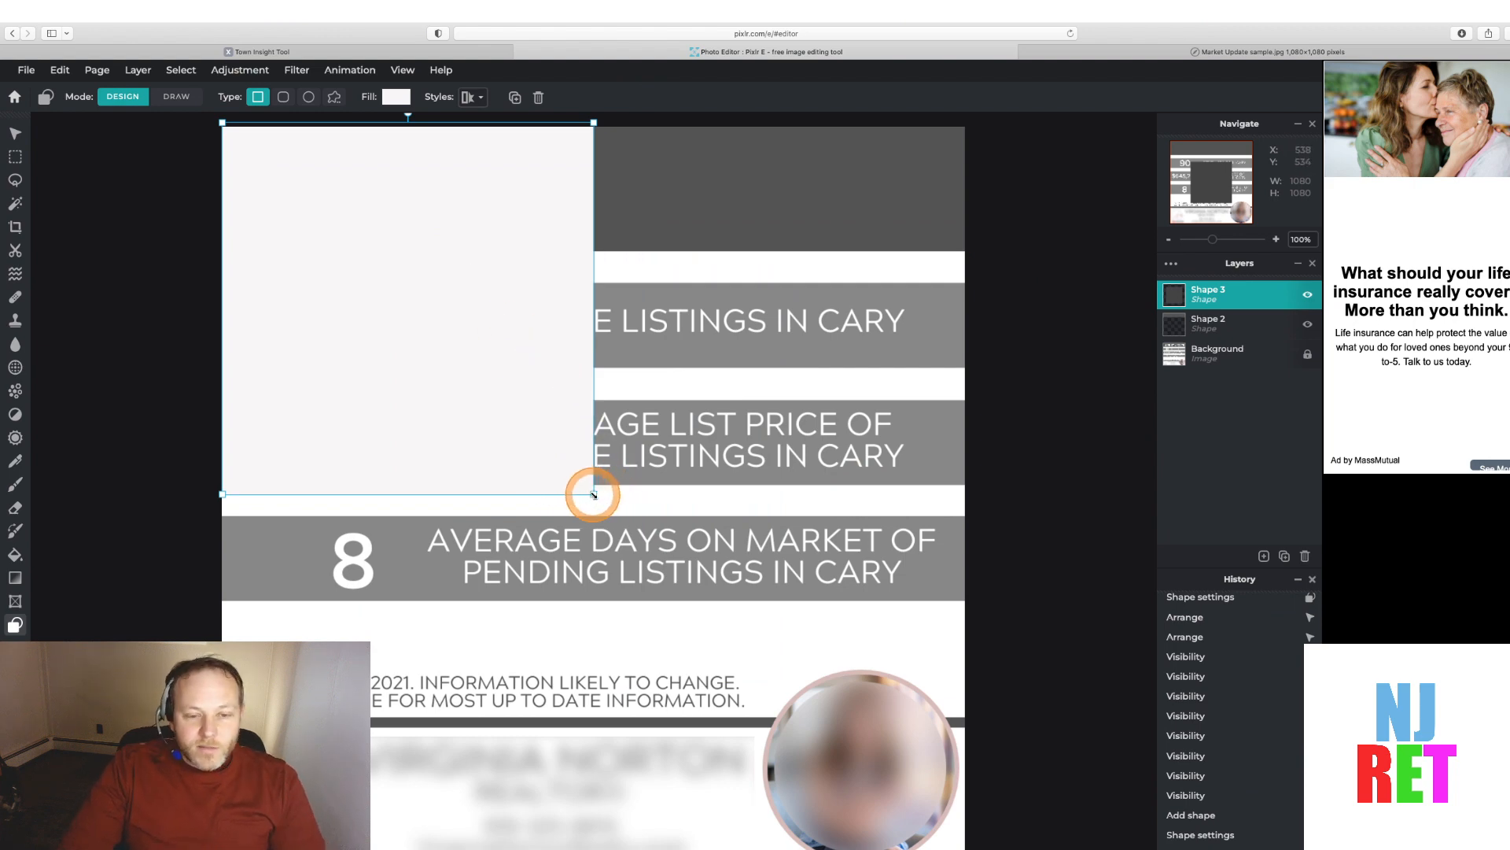
pyautogui.moveTo(594, 495); pyautogui.dragTo(971, 644)
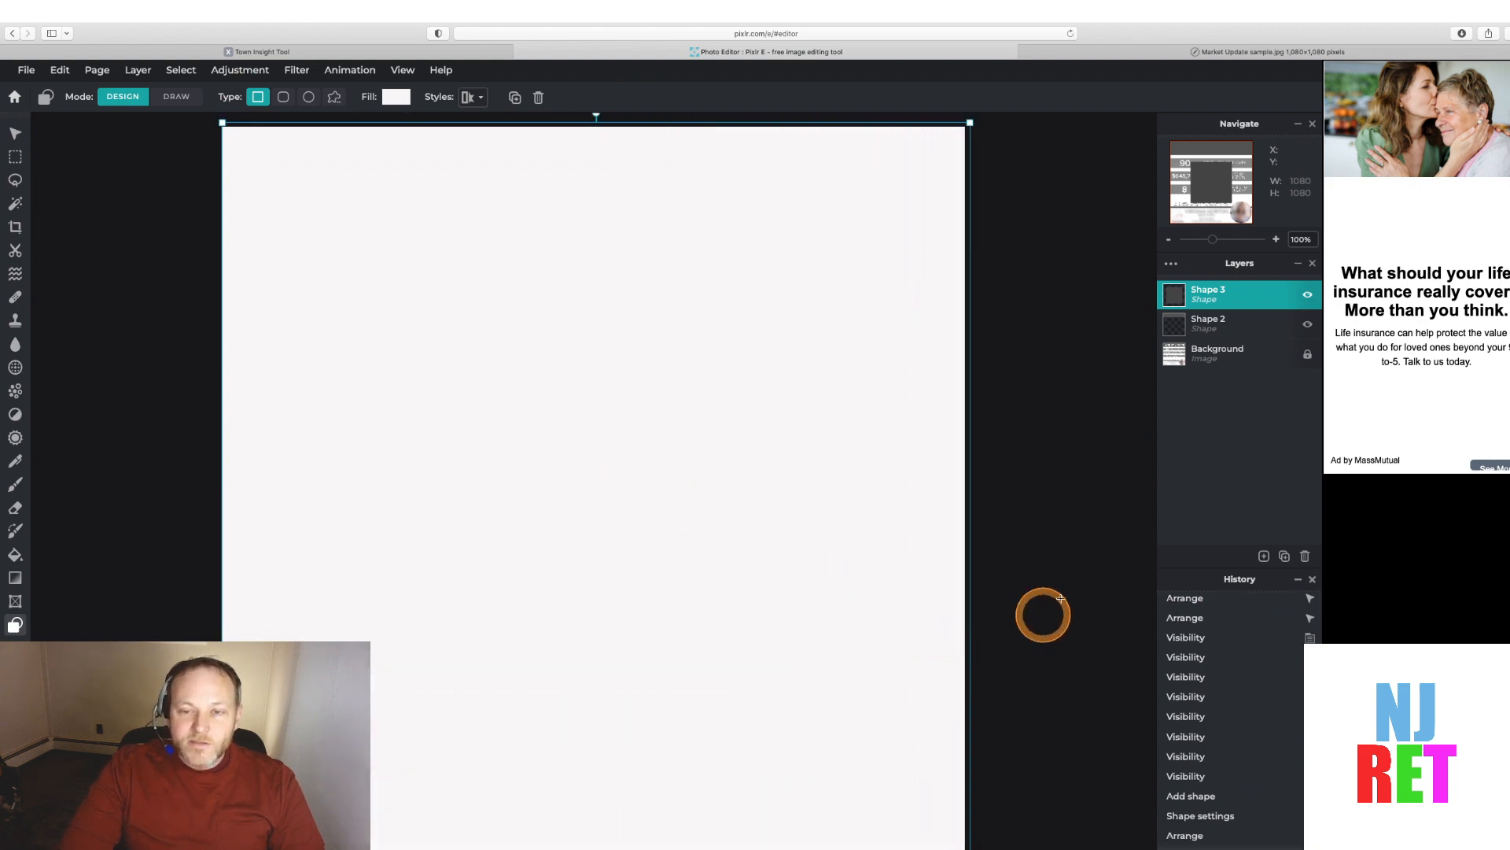
pyautogui.click(1047, 610)
# Move the white rectangle layer beneath the header rectangle layer and toggle the layers' visibility to check the stacking
pyautogui.click(1180, 302)
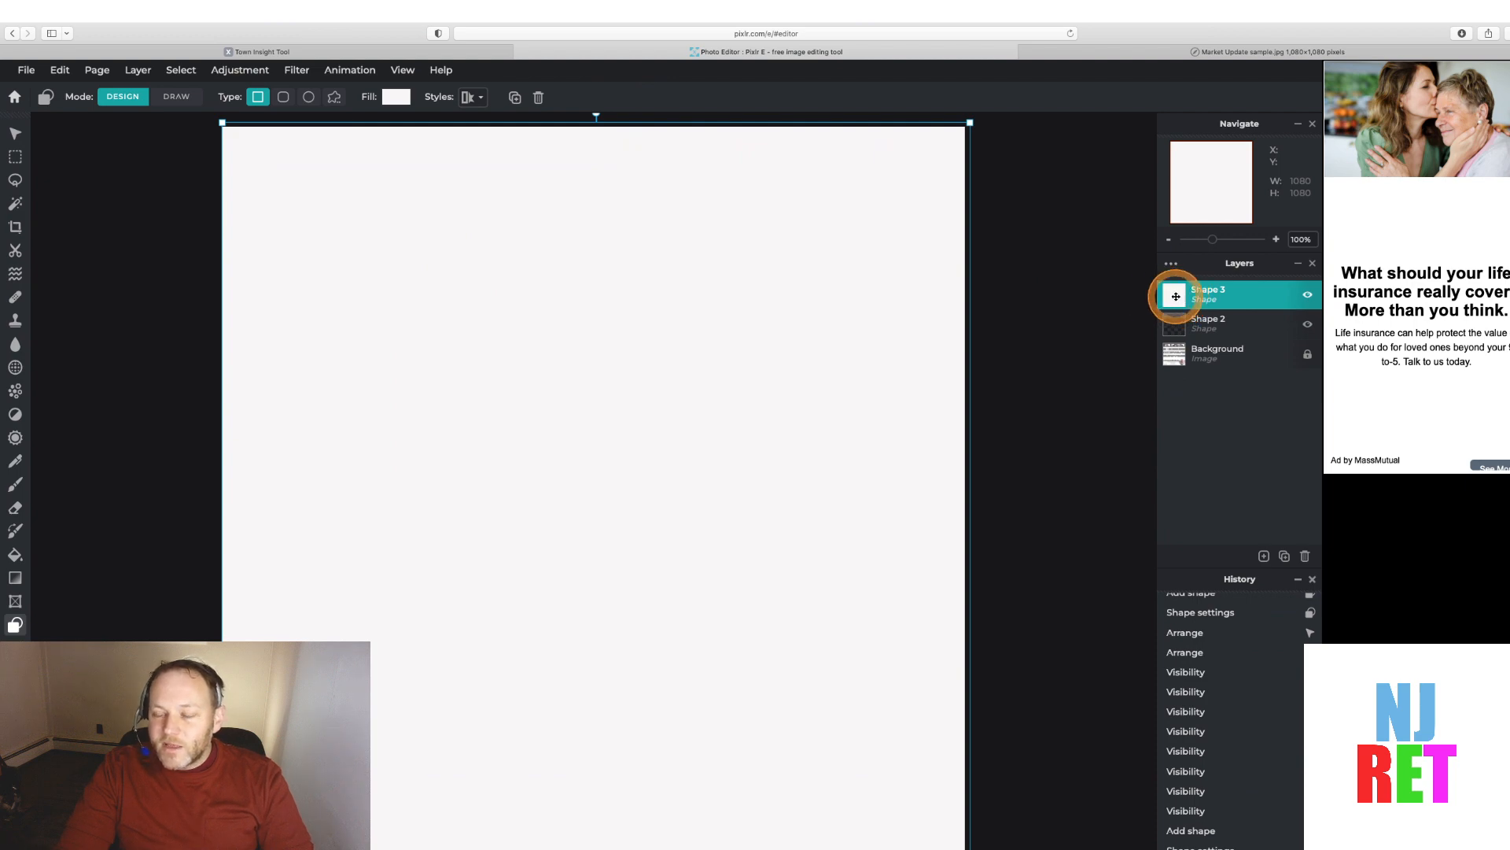
pyautogui.moveTo(1175, 296); pyautogui.dragTo(1173, 336)
pyautogui.click(1308, 295)
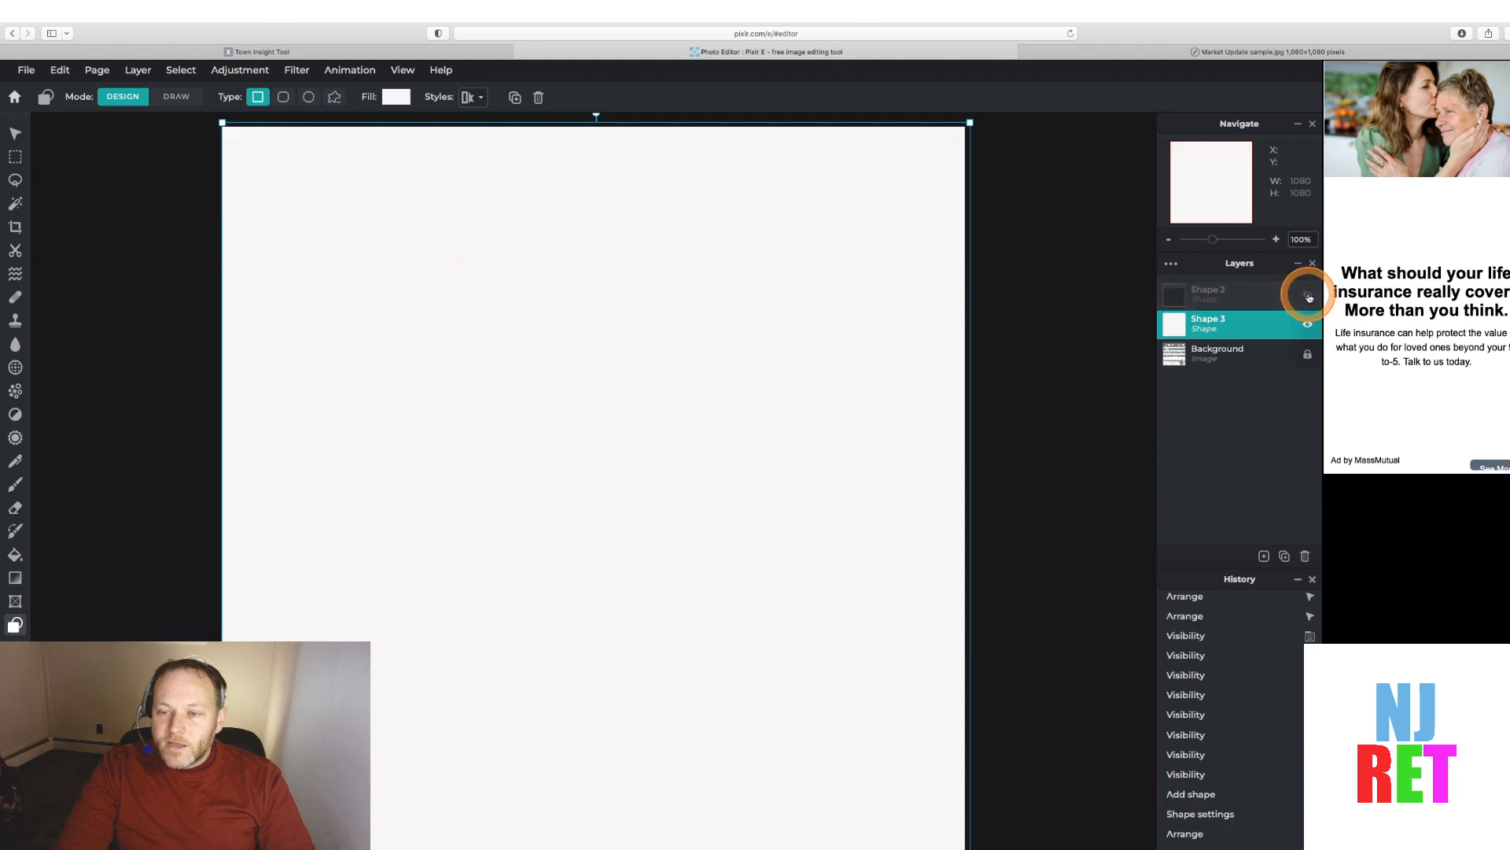
pyautogui.click(1307, 295)
pyautogui.click(1307, 295)
pyautogui.click(1307, 295)
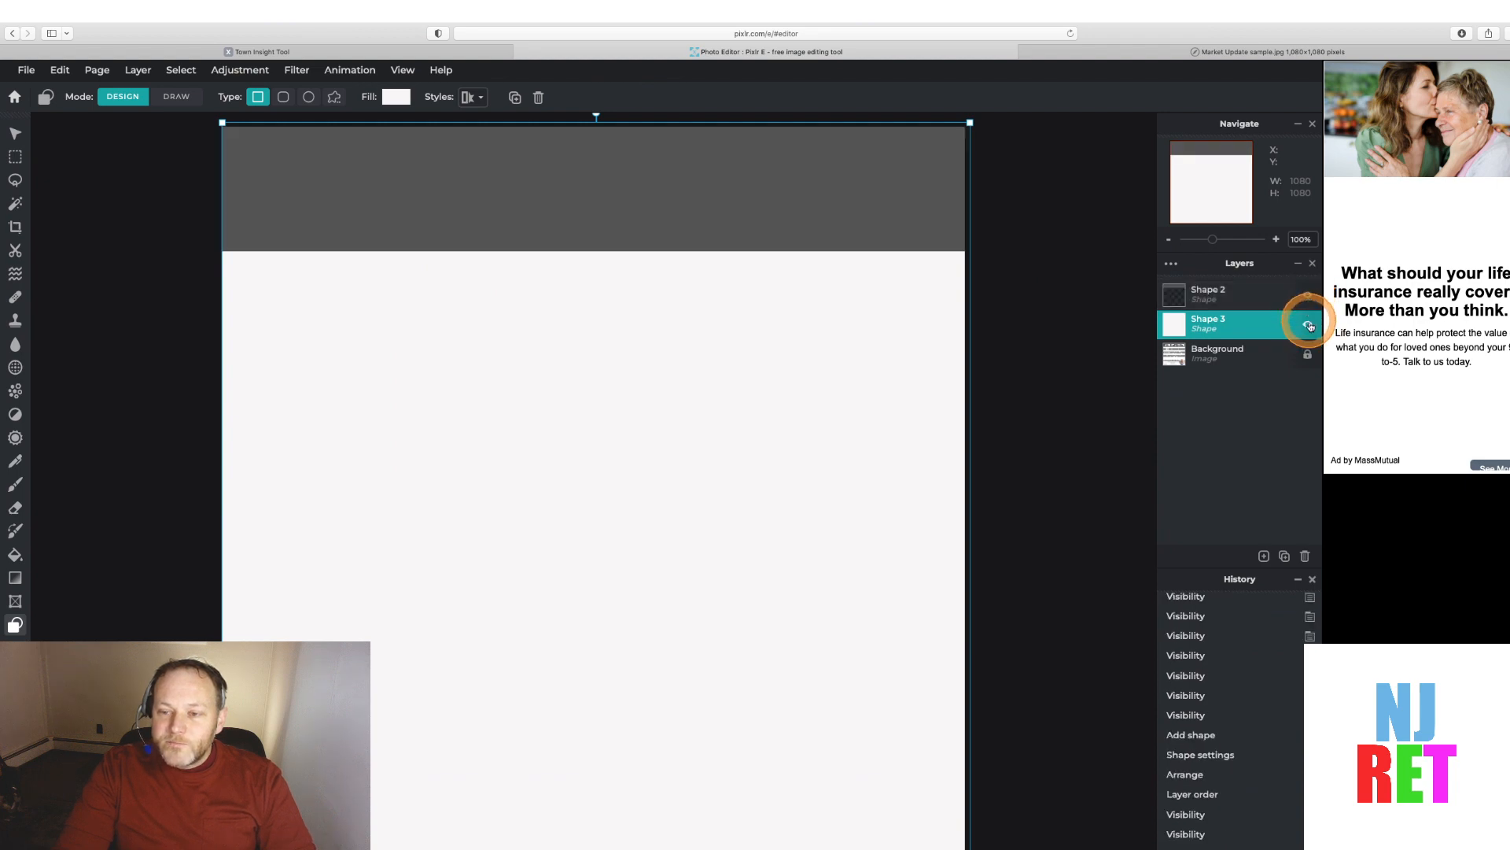
pyautogui.click(1307, 323)
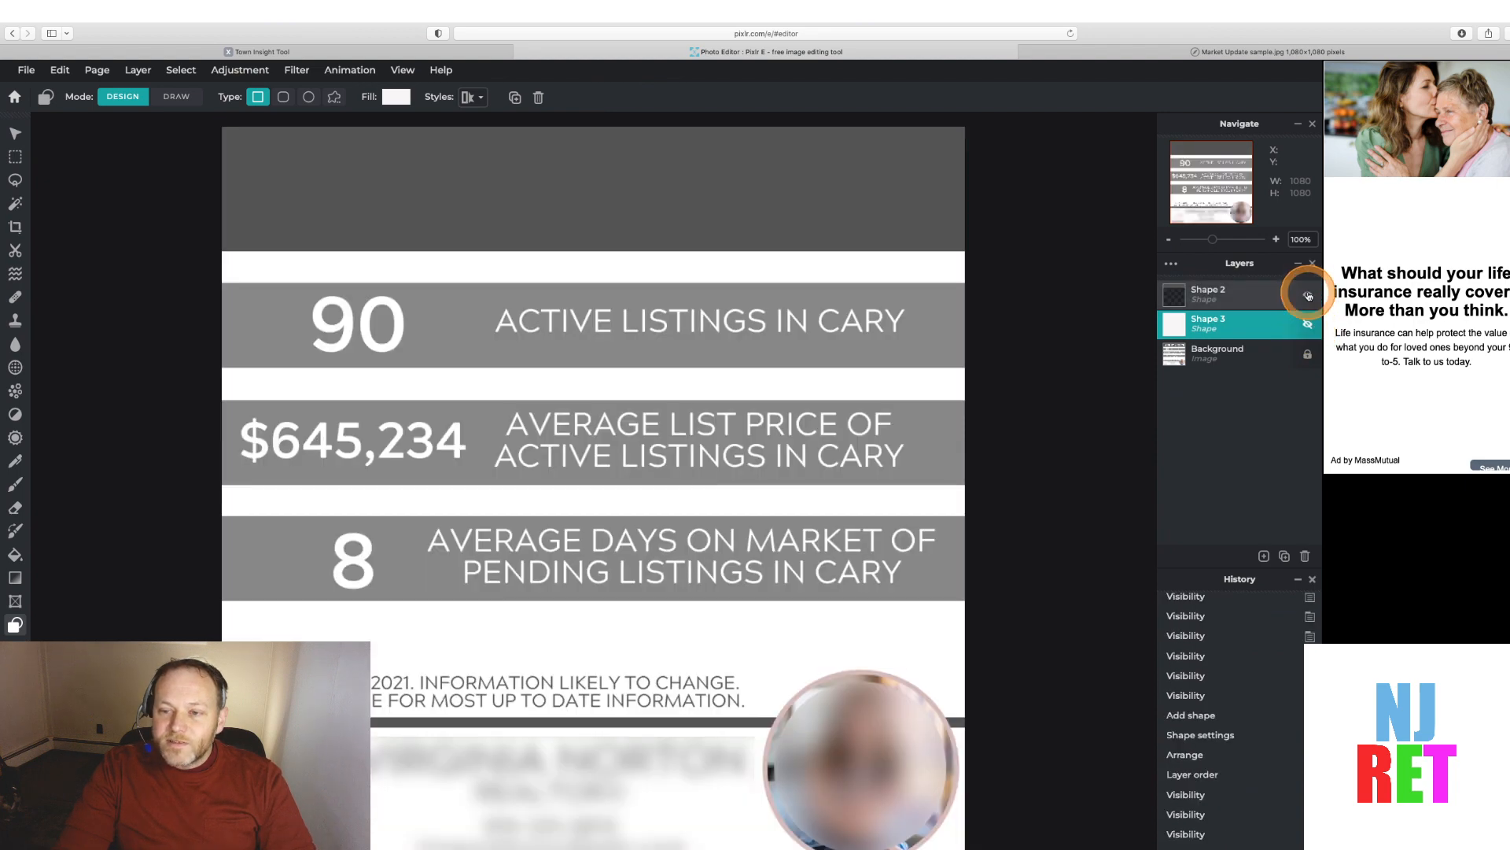
pyautogui.click(1307, 295)
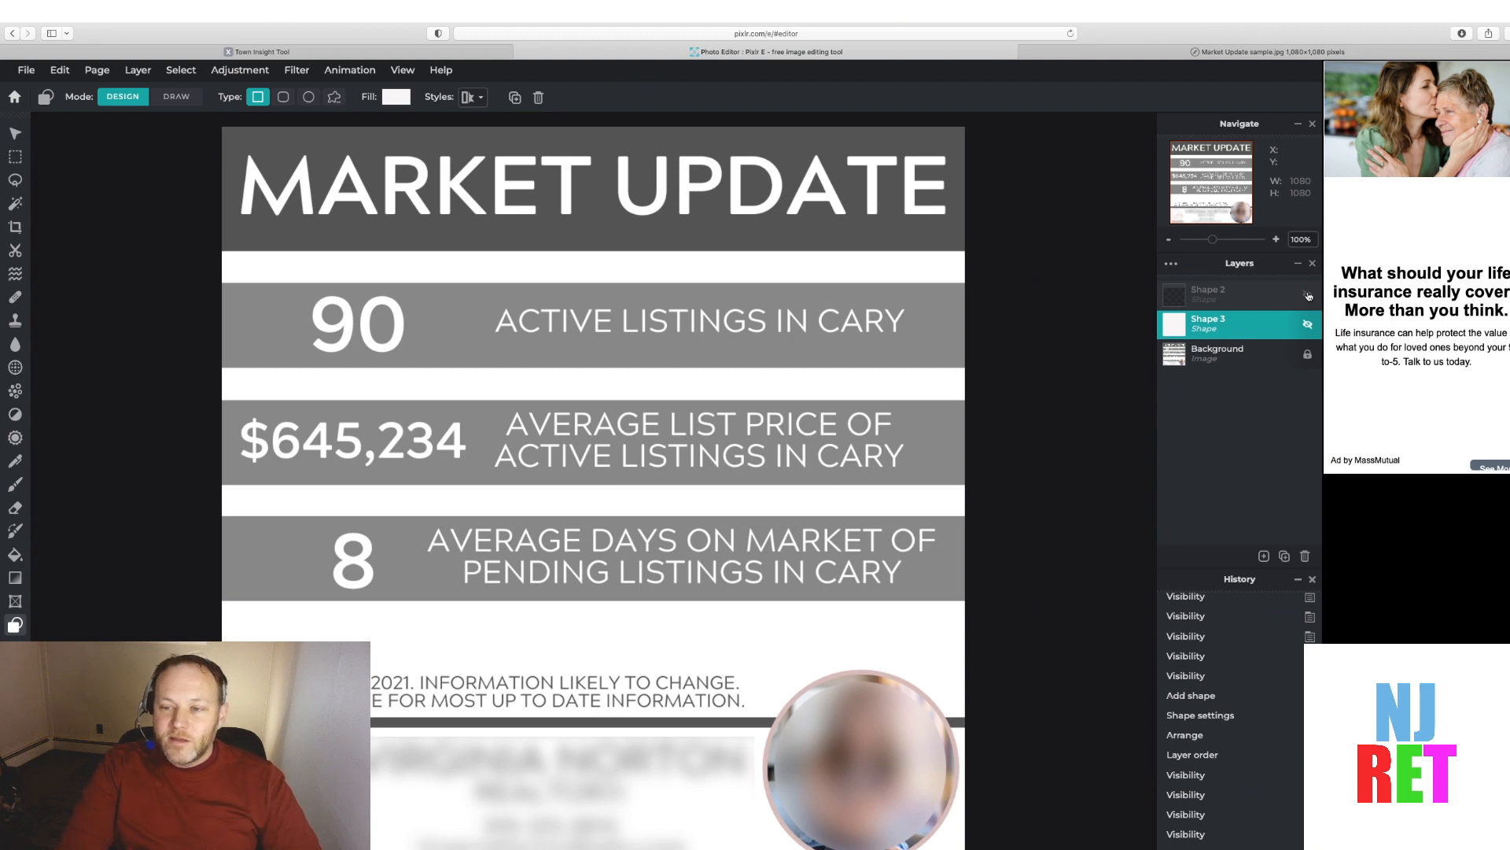
pyautogui.click(1305, 297)
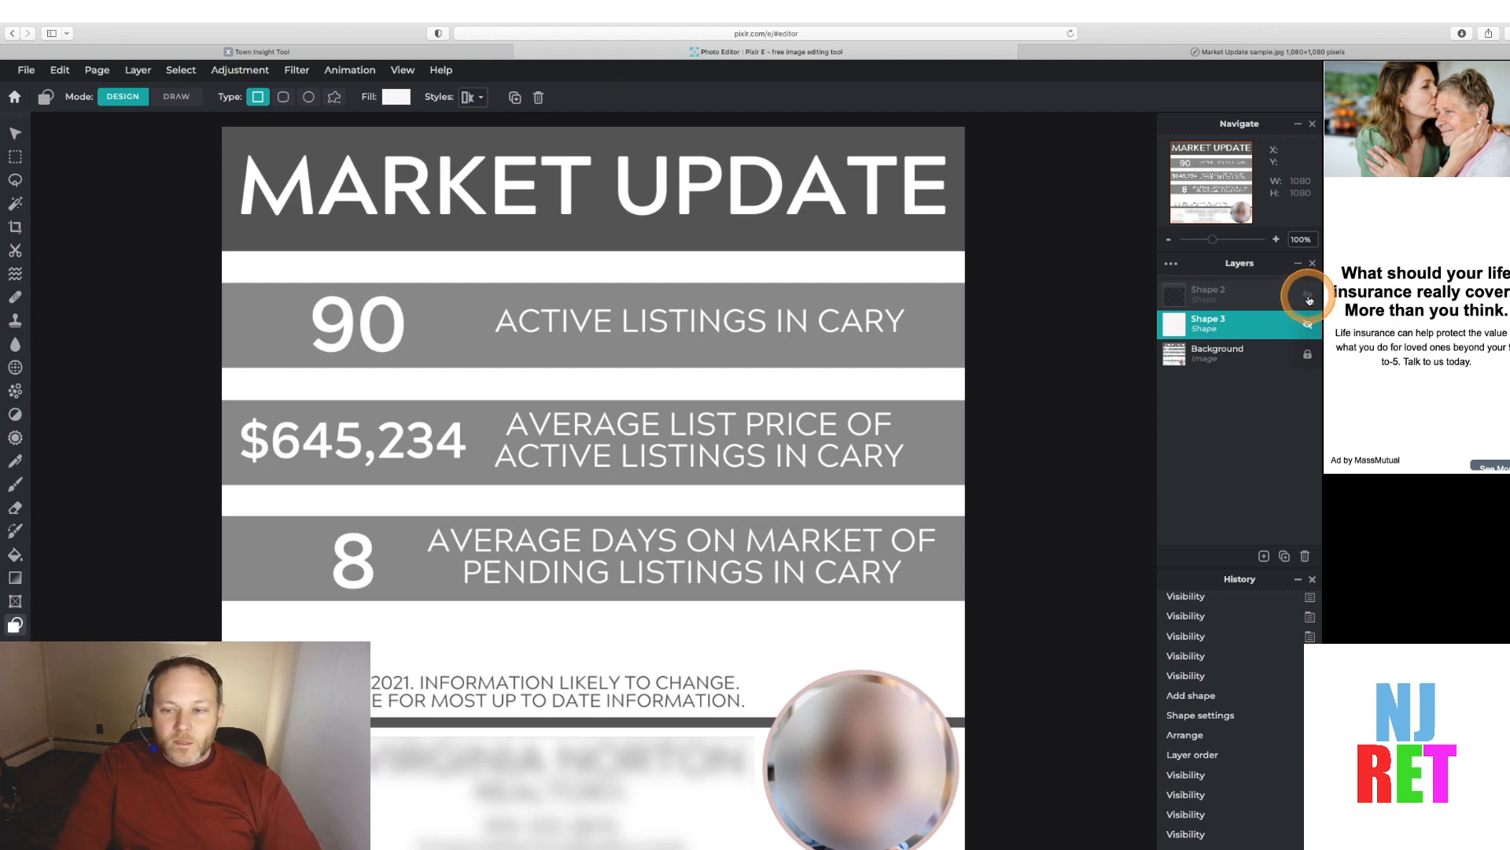
# Duplicate the white rectangle layer, then add a rectangle shape filled with the stat band's gray, #878787, picked with the eyedropper
pyautogui.click(1285, 556)
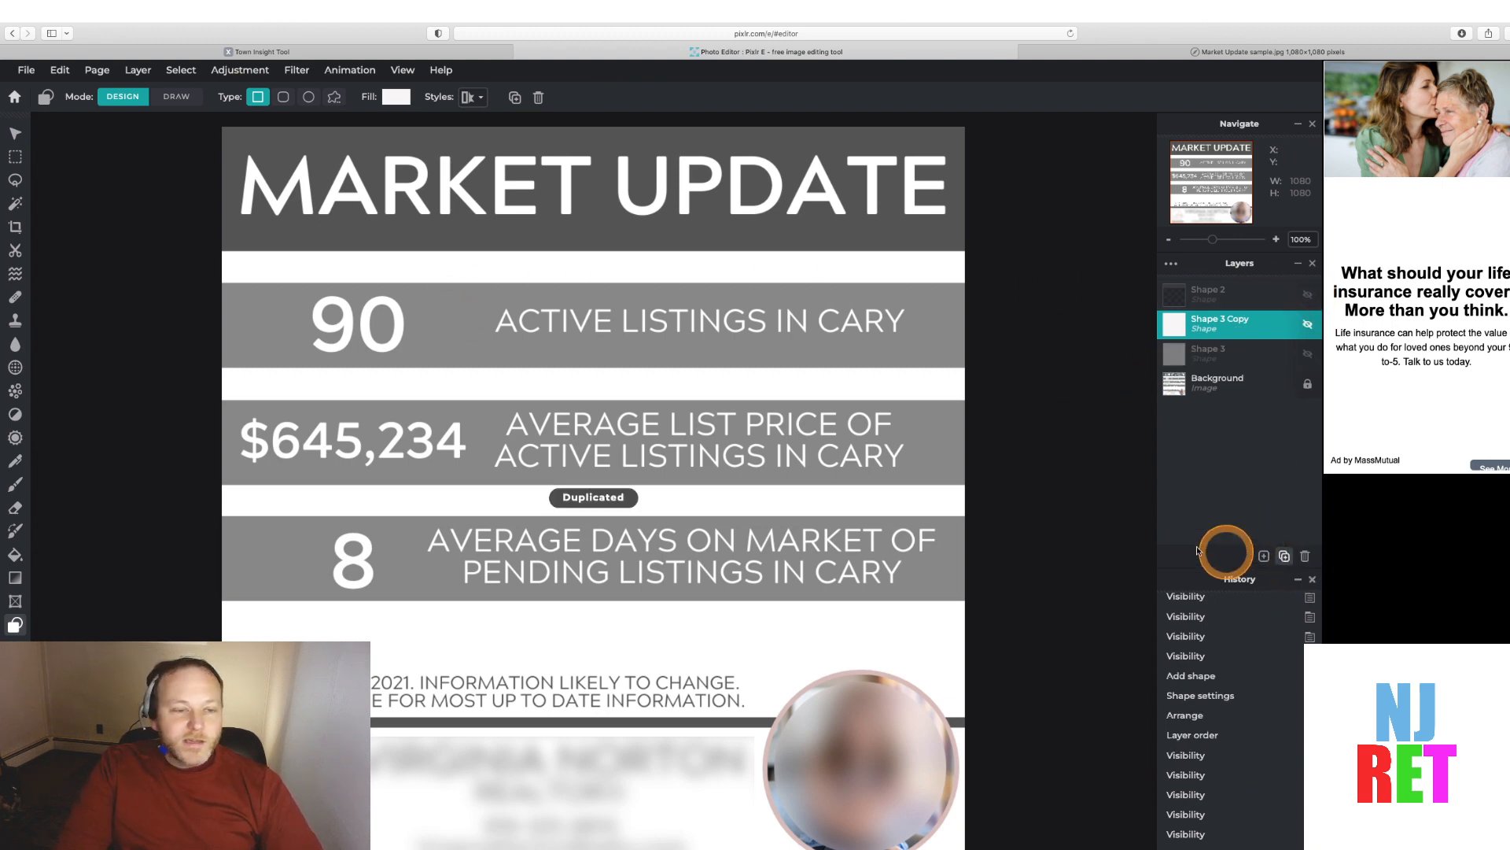
pyautogui.click(1264, 555)
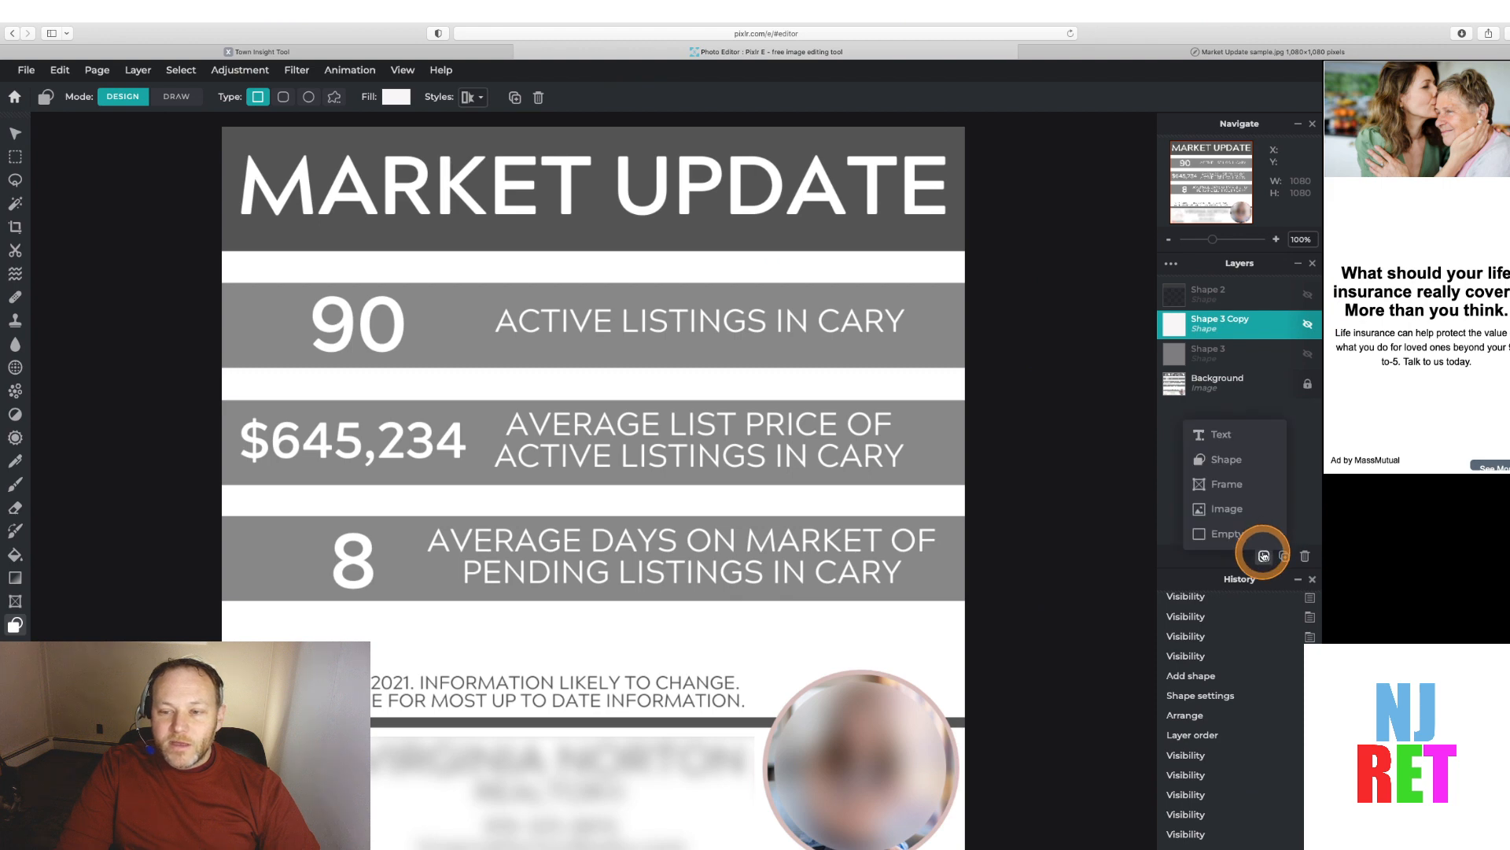
pyautogui.click(1264, 555)
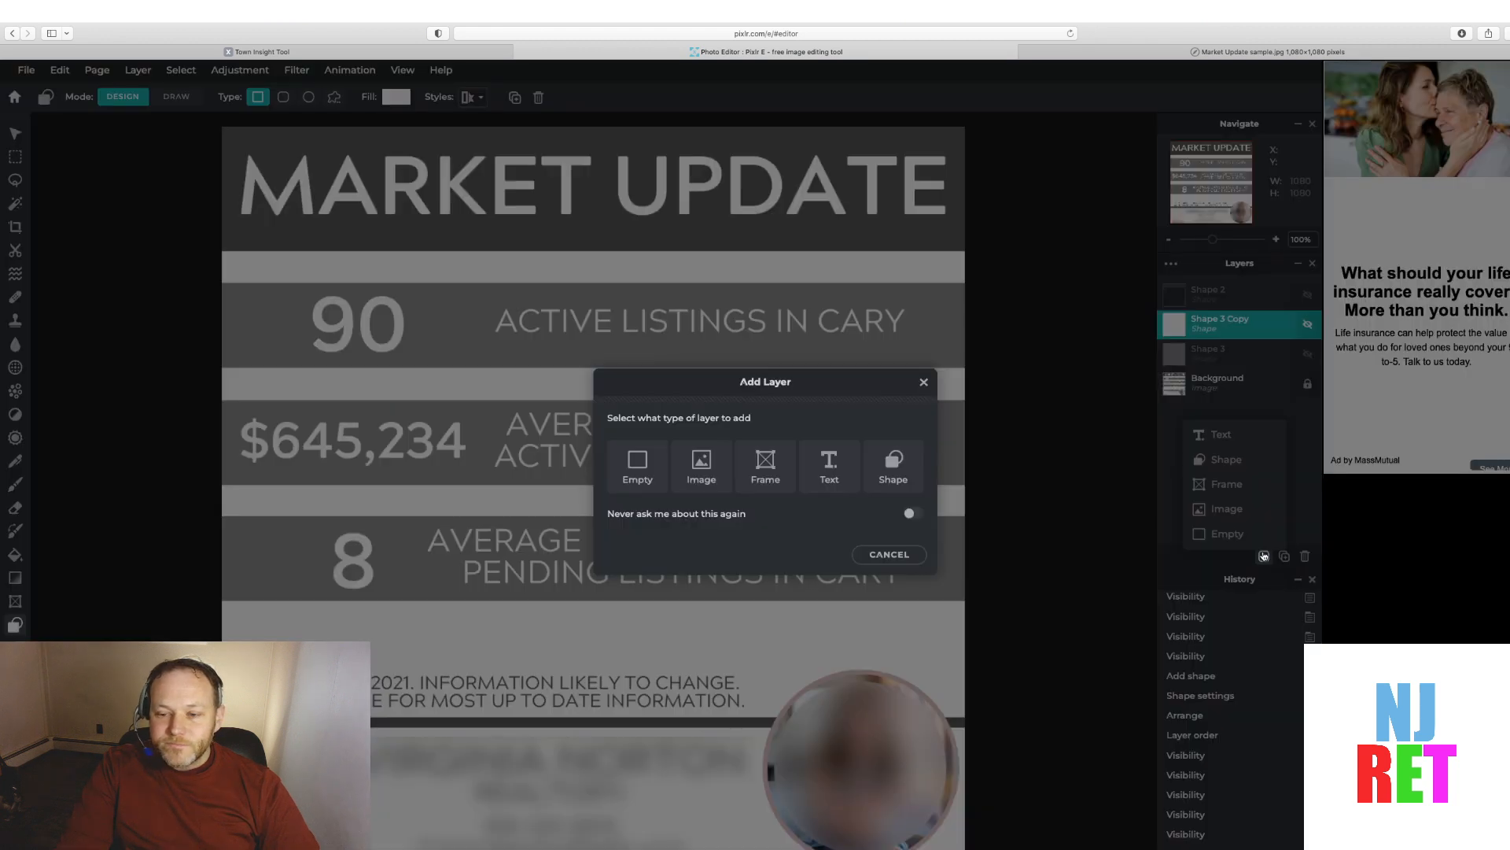
pyautogui.click(911, 472)
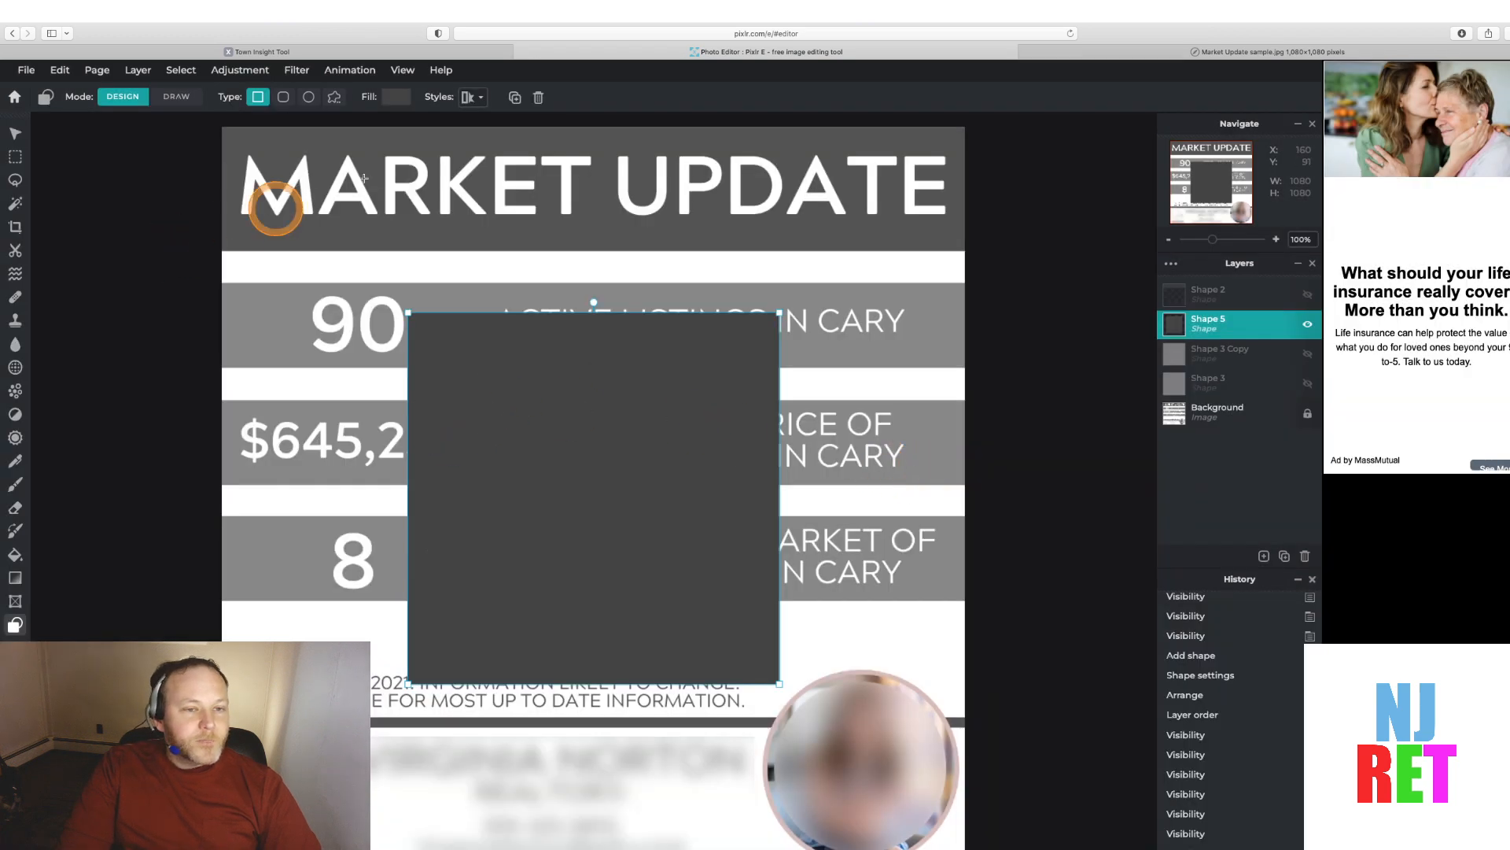
pyautogui.click(399, 101)
pyautogui.click(483, 303)
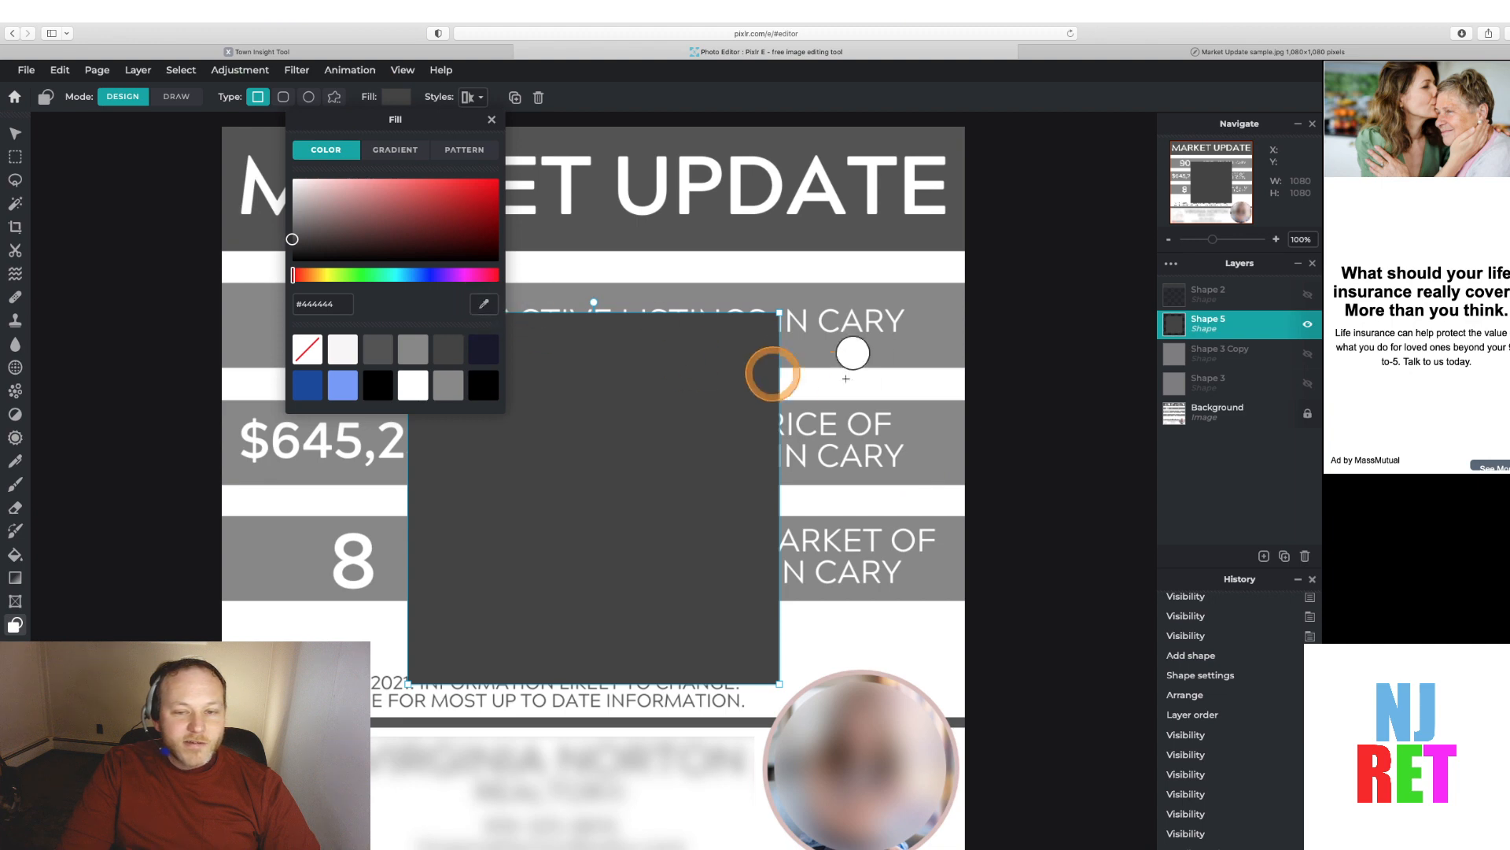
pyautogui.click(929, 351)
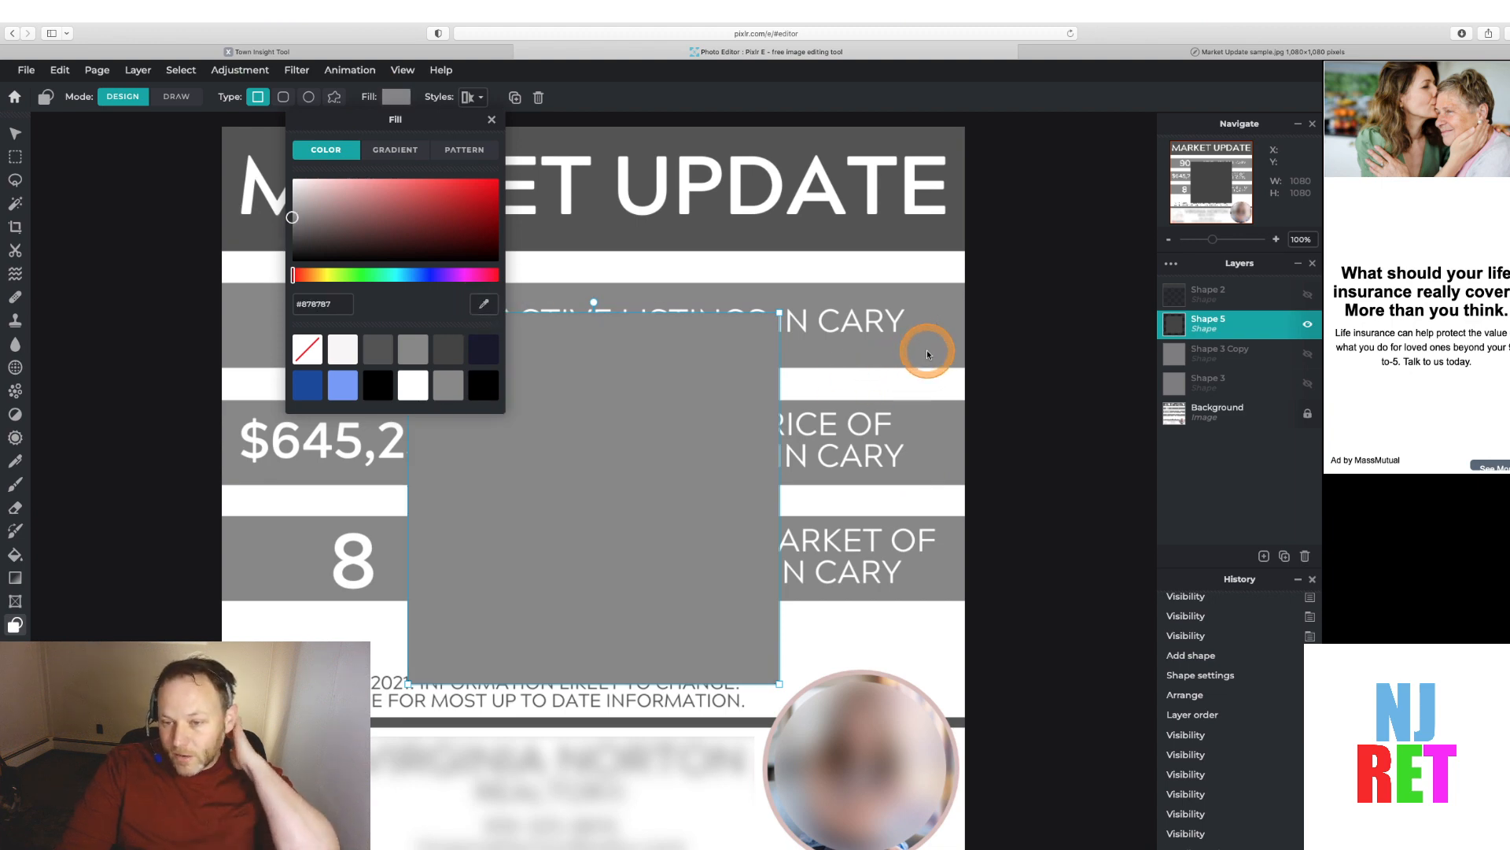
pyautogui.click(606, 465)
# Move the gray rectangle to the left edge and resize it over the first statistic band, about 1085 by 114 px
pyautogui.moveTo(616, 464); pyautogui.dragTo(432, 446)
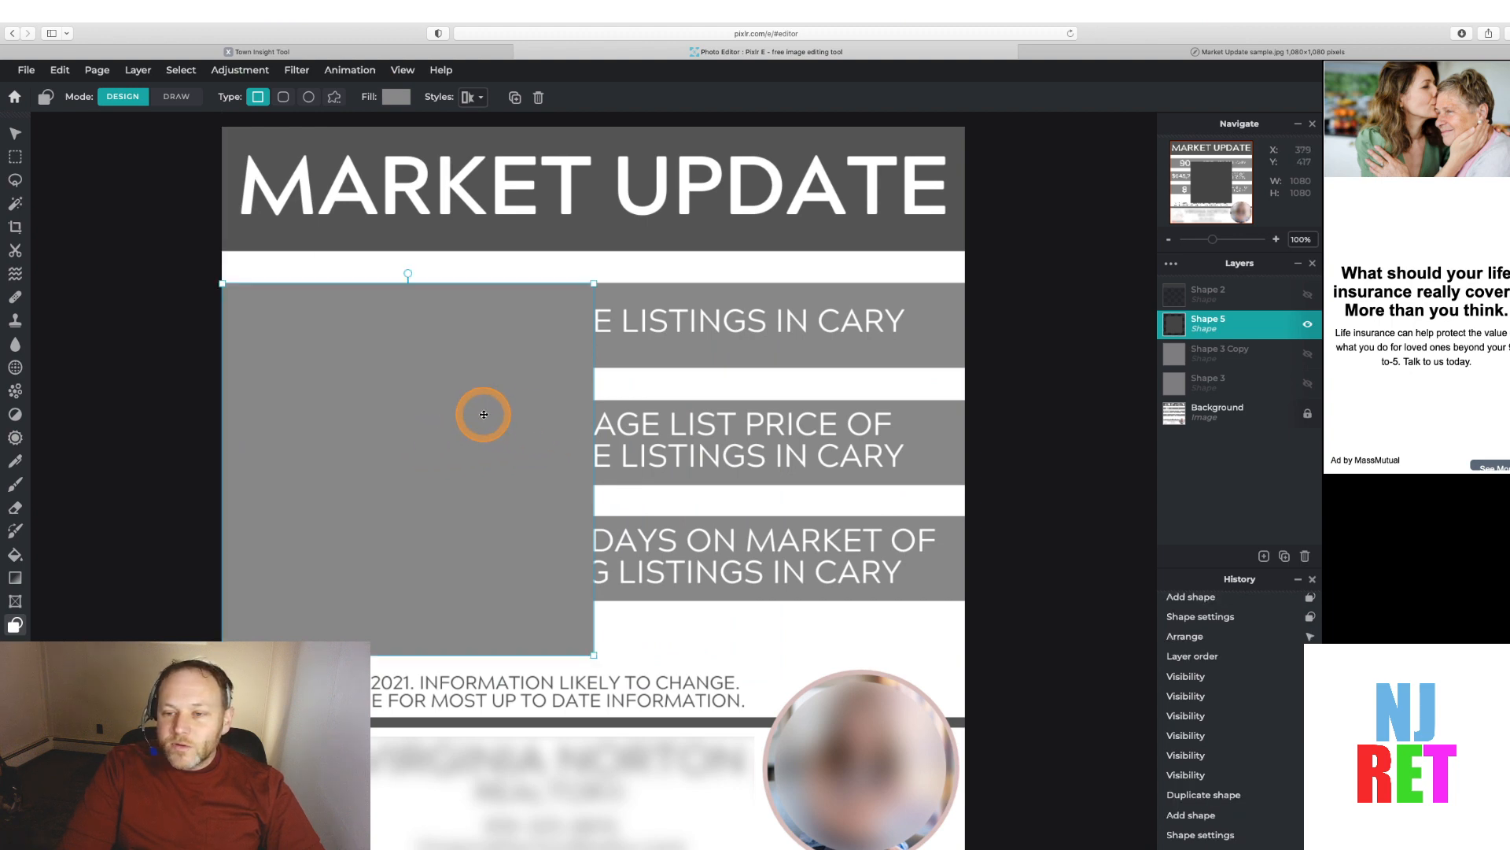
pyautogui.click(16, 132)
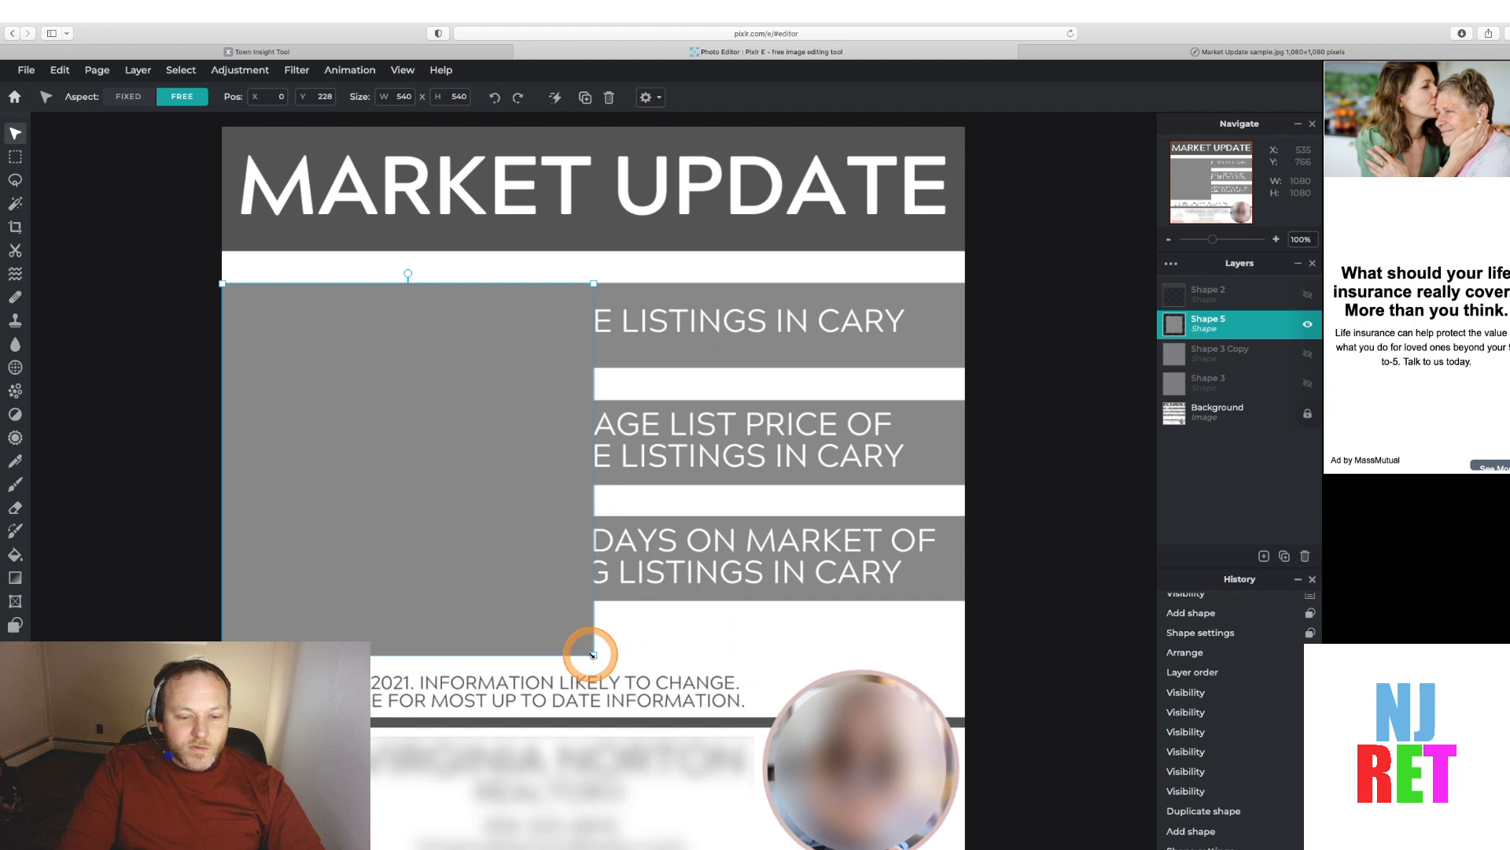
pyautogui.moveTo(592, 655); pyautogui.dragTo(969, 358)
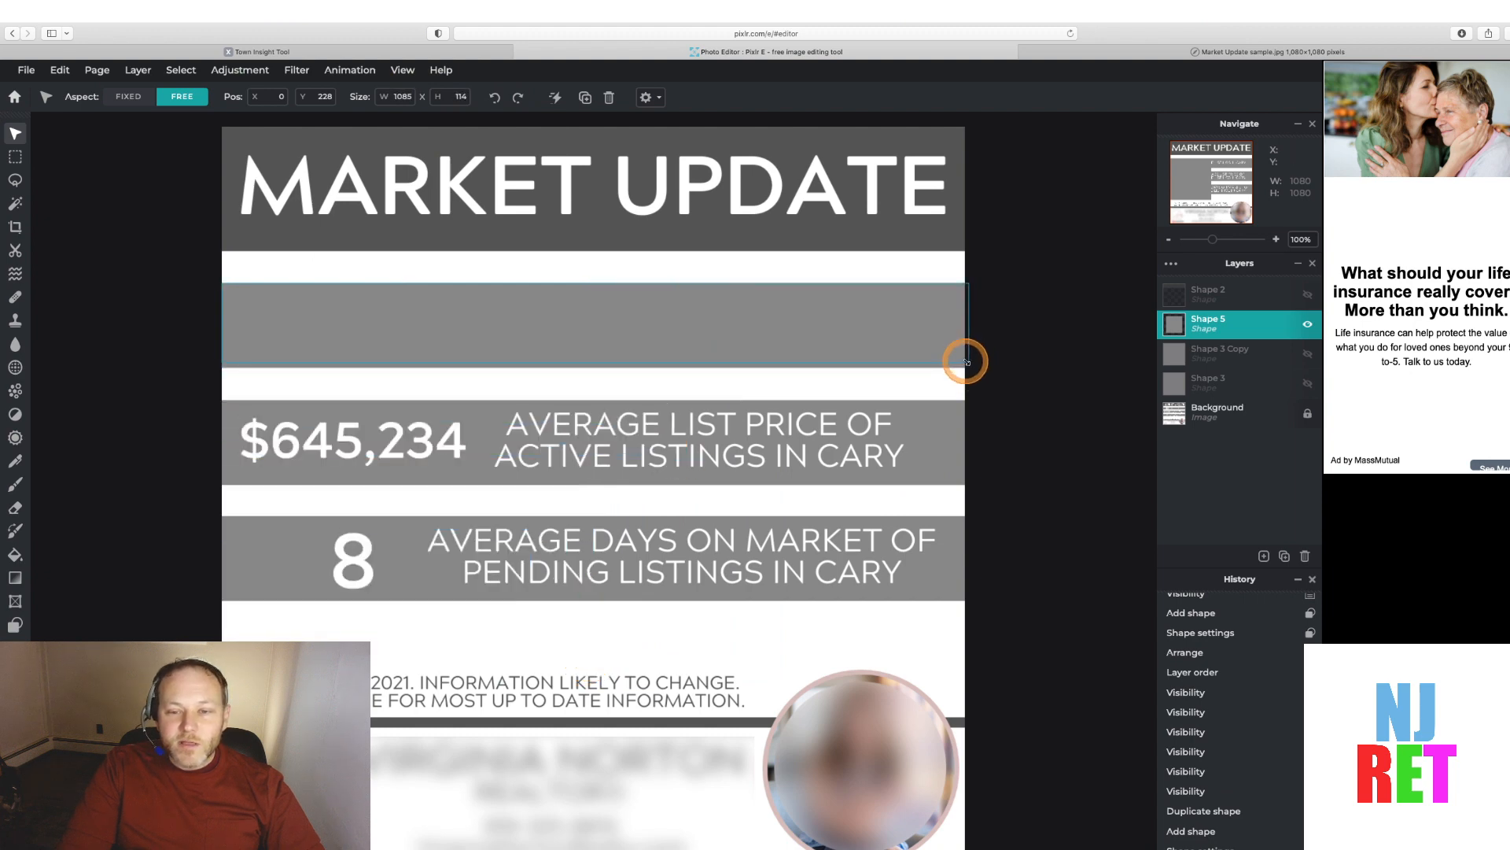
pyautogui.click(1054, 392)
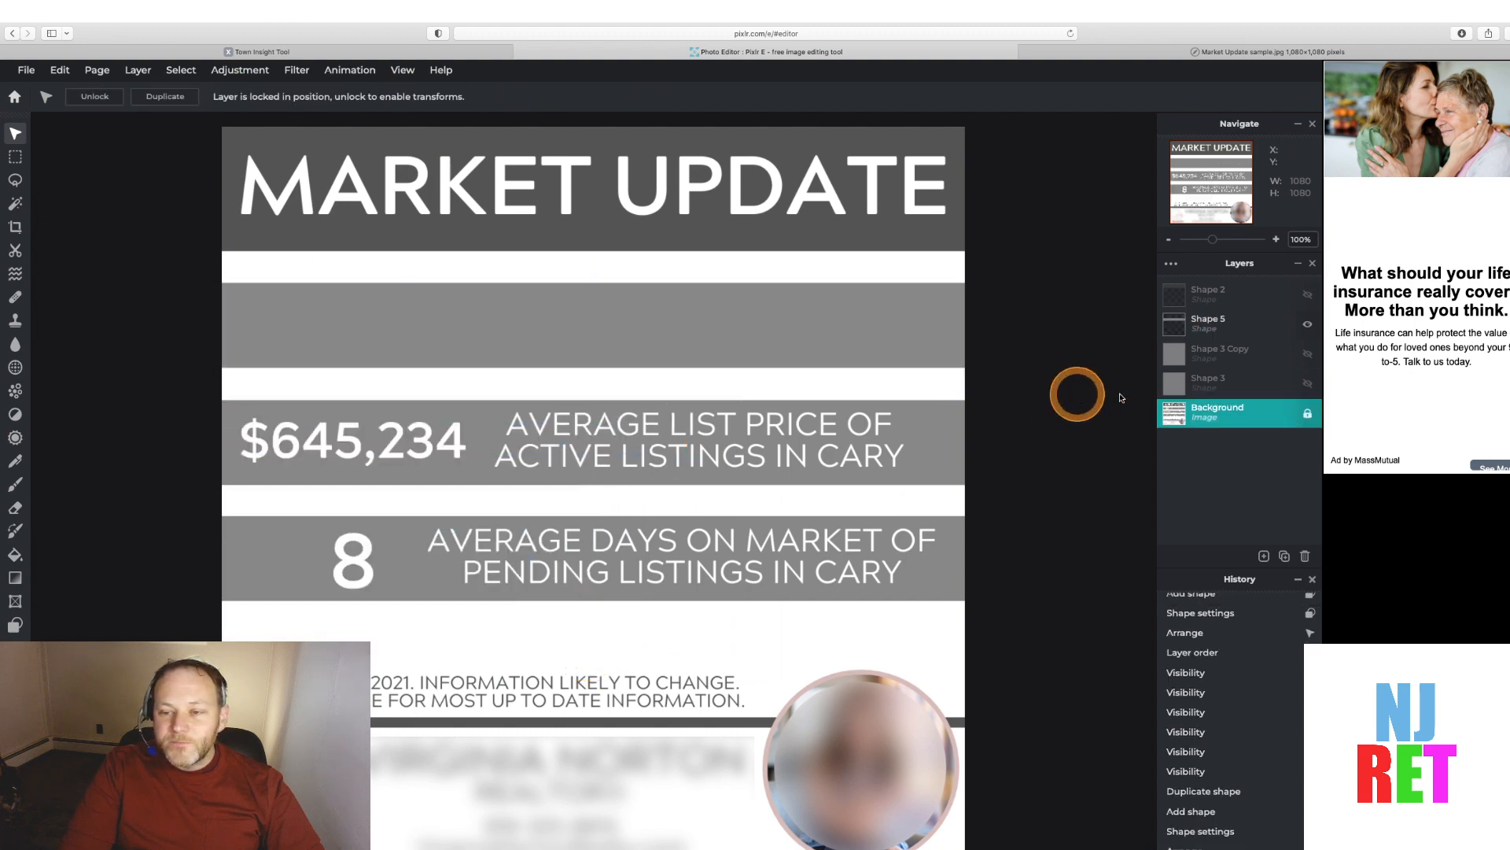
# Turn on visibility for the white rectangles and the header rectangle so they cover the sample artwork
pyautogui.click(1307, 382)
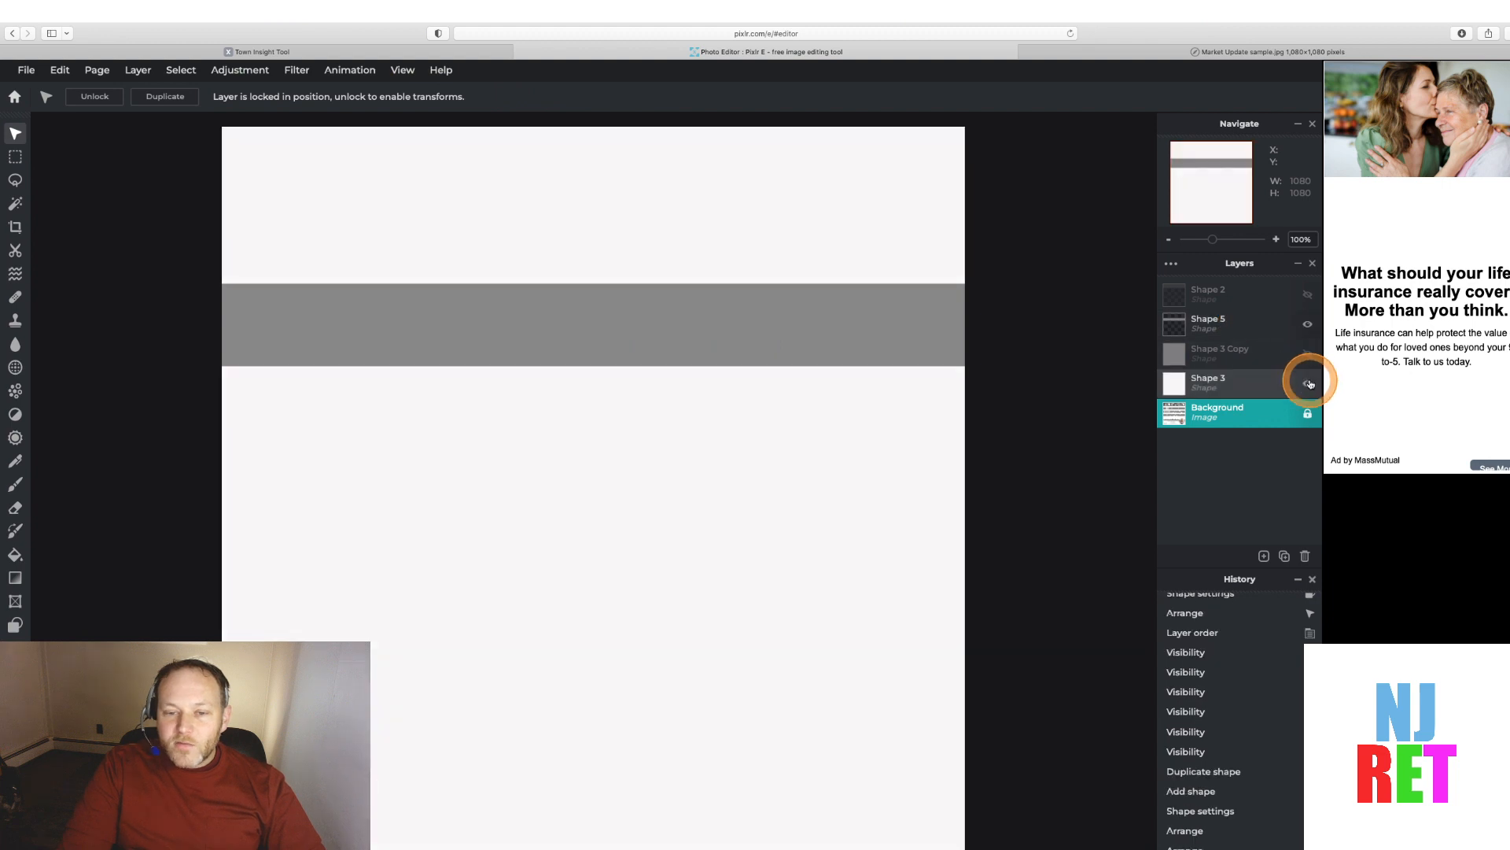
pyautogui.click(1307, 294)
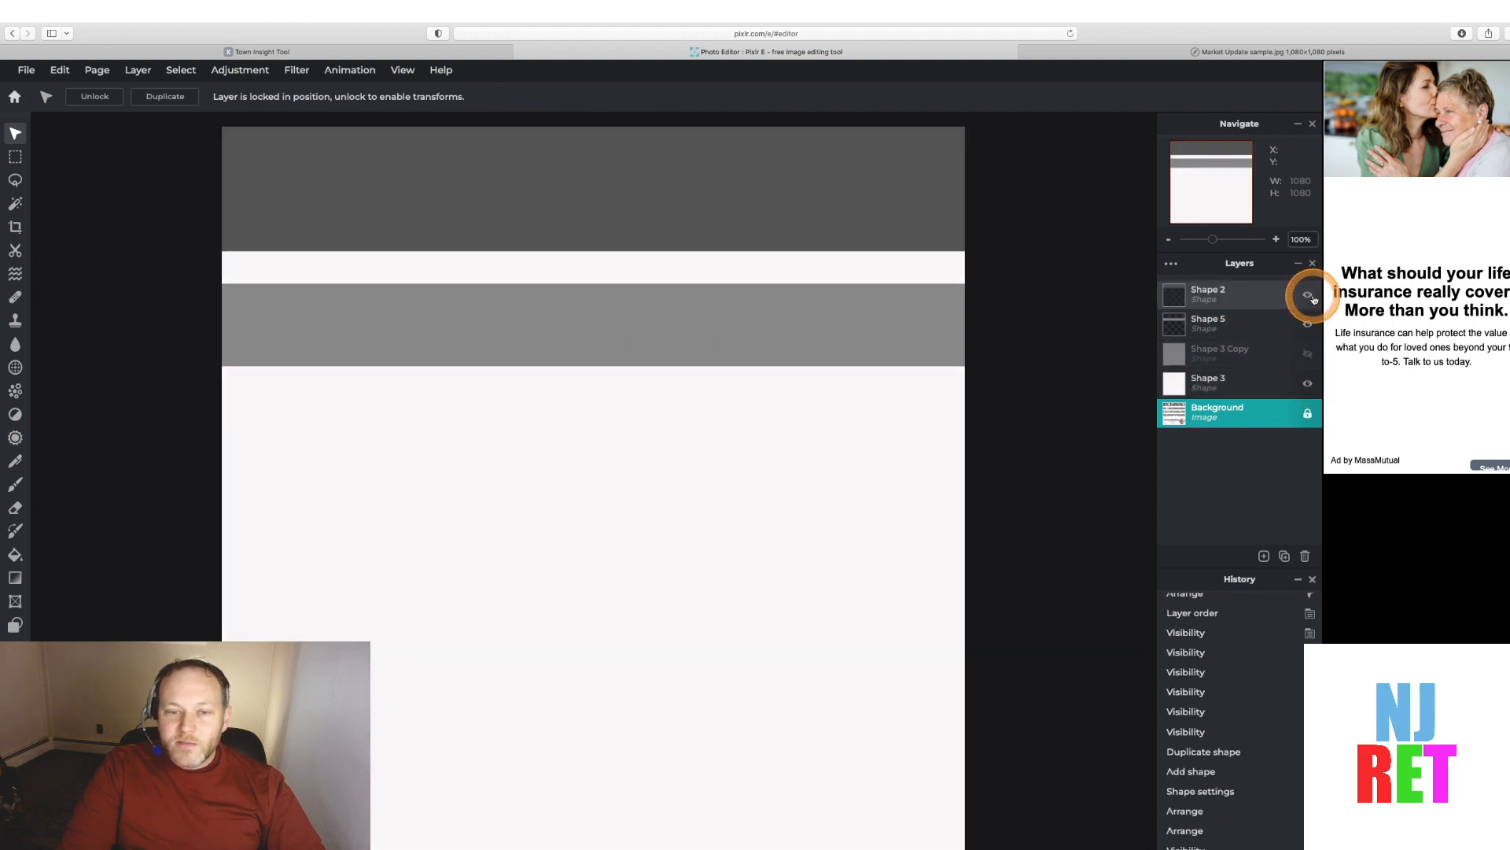
pyautogui.click(1307, 353)
pyautogui.click(1308, 353)
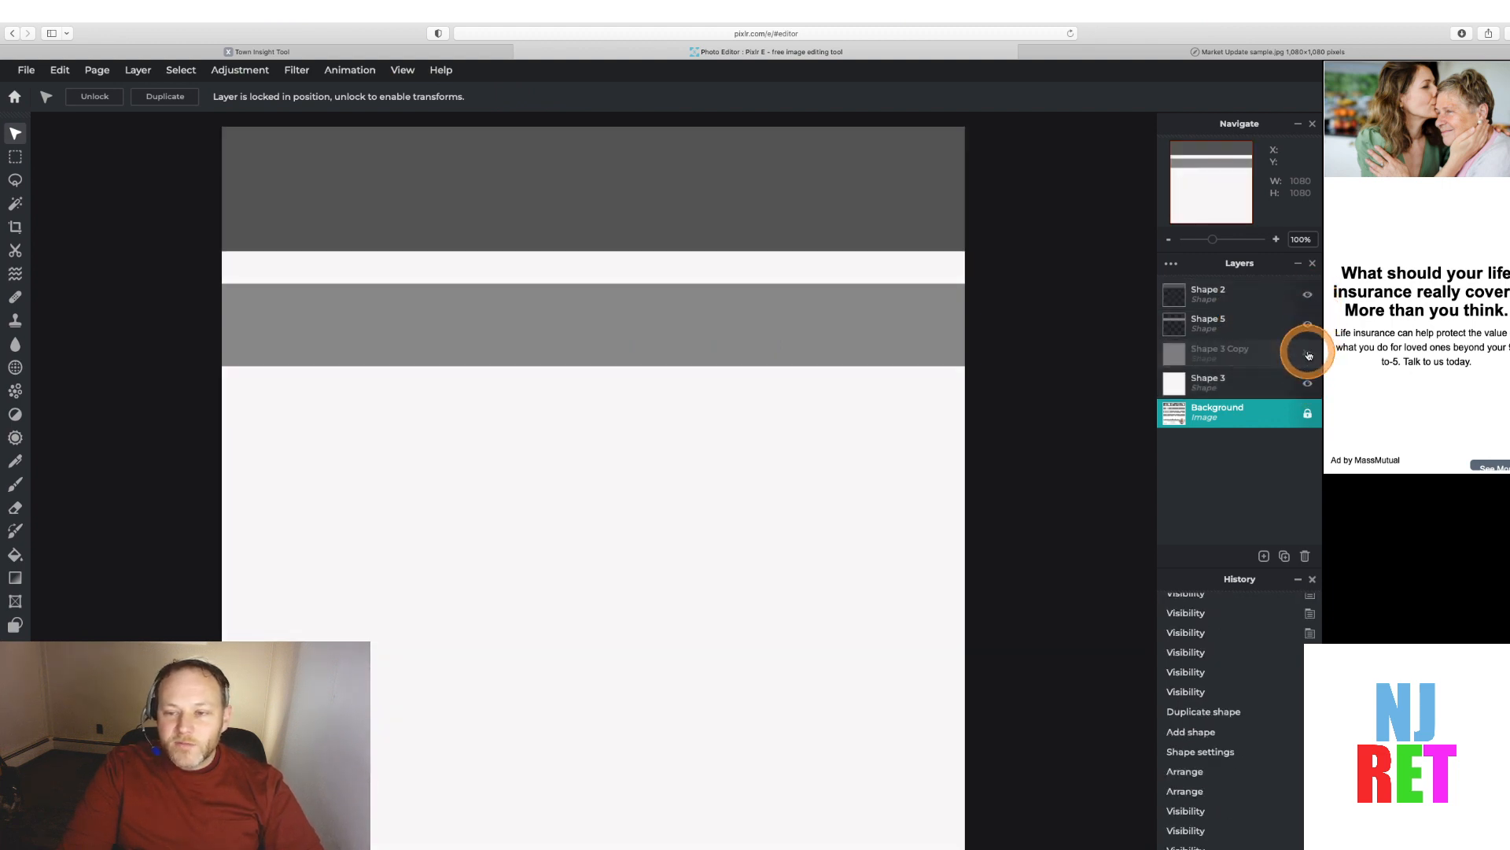
pyautogui.click(1307, 353)
pyautogui.click(1308, 306)
pyautogui.click(1308, 305)
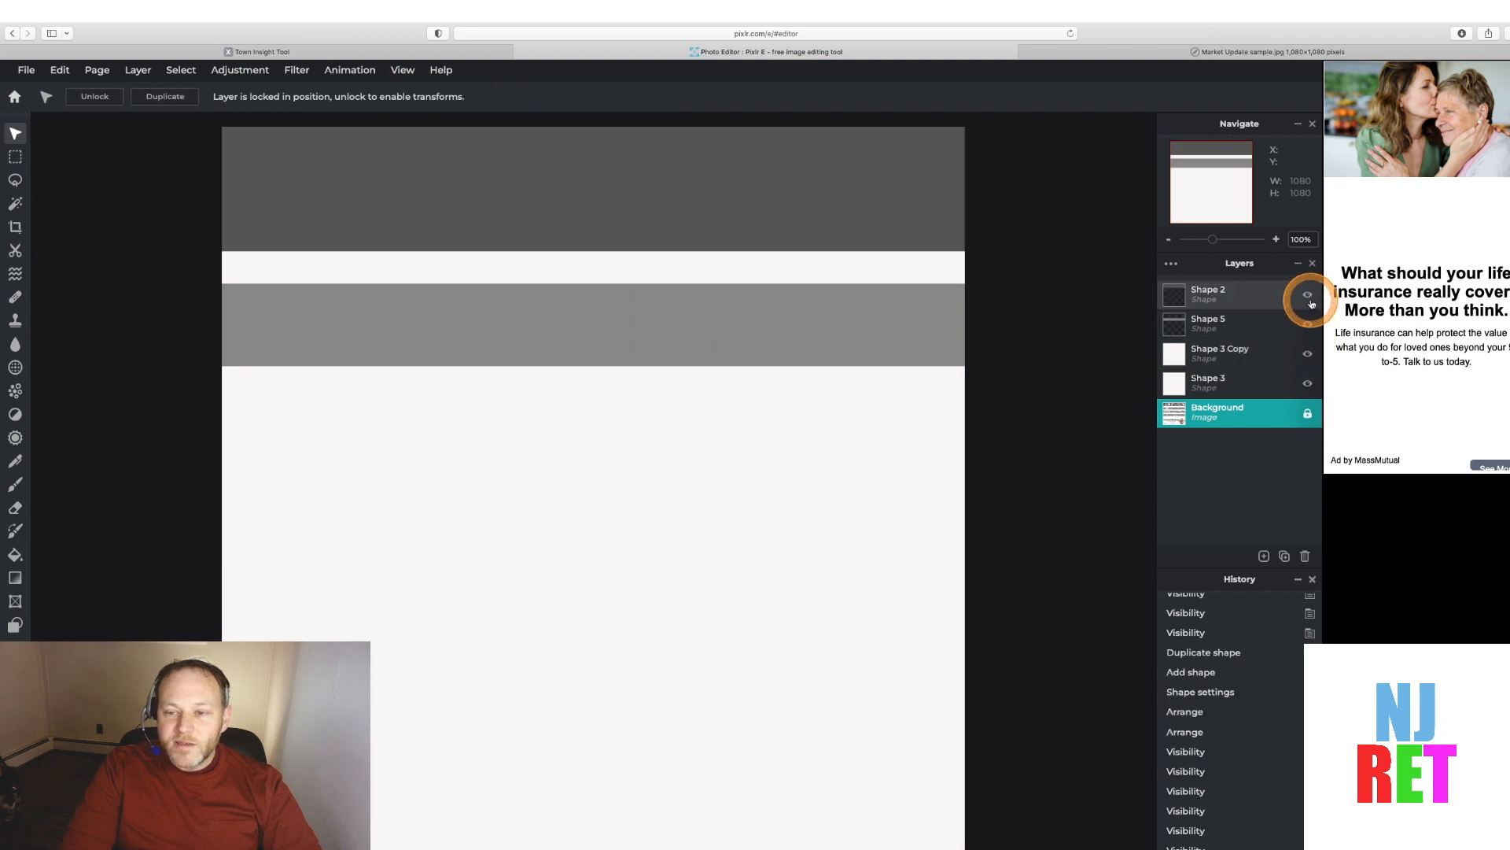
# Delete the duplicated white rectangle layer, then hide the header, gray band and white rectangle layers to reveal the sample artwork
pyautogui.click(1213, 353)
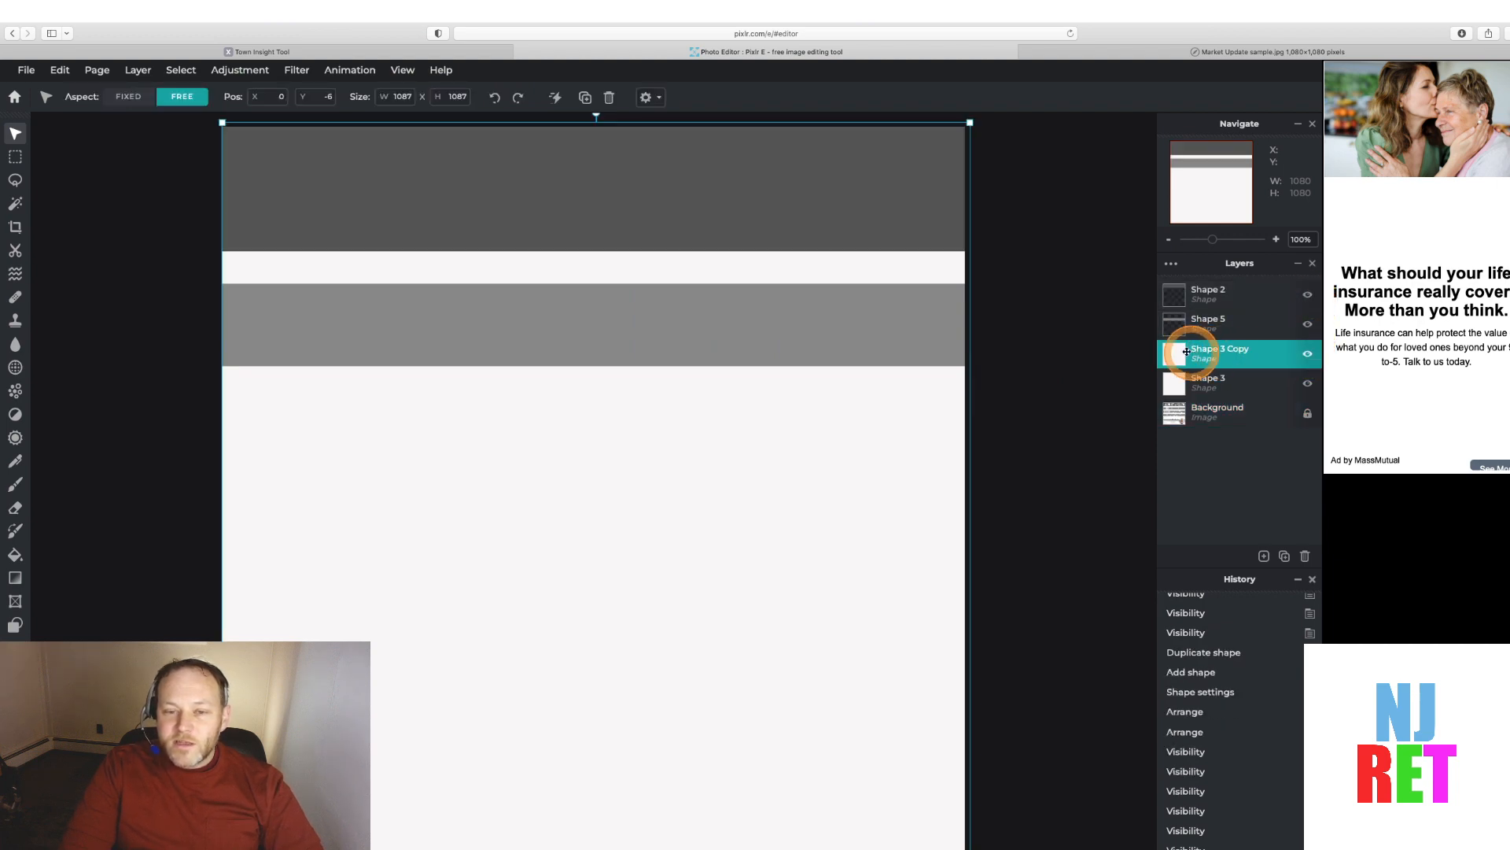
pyautogui.click(1305, 556)
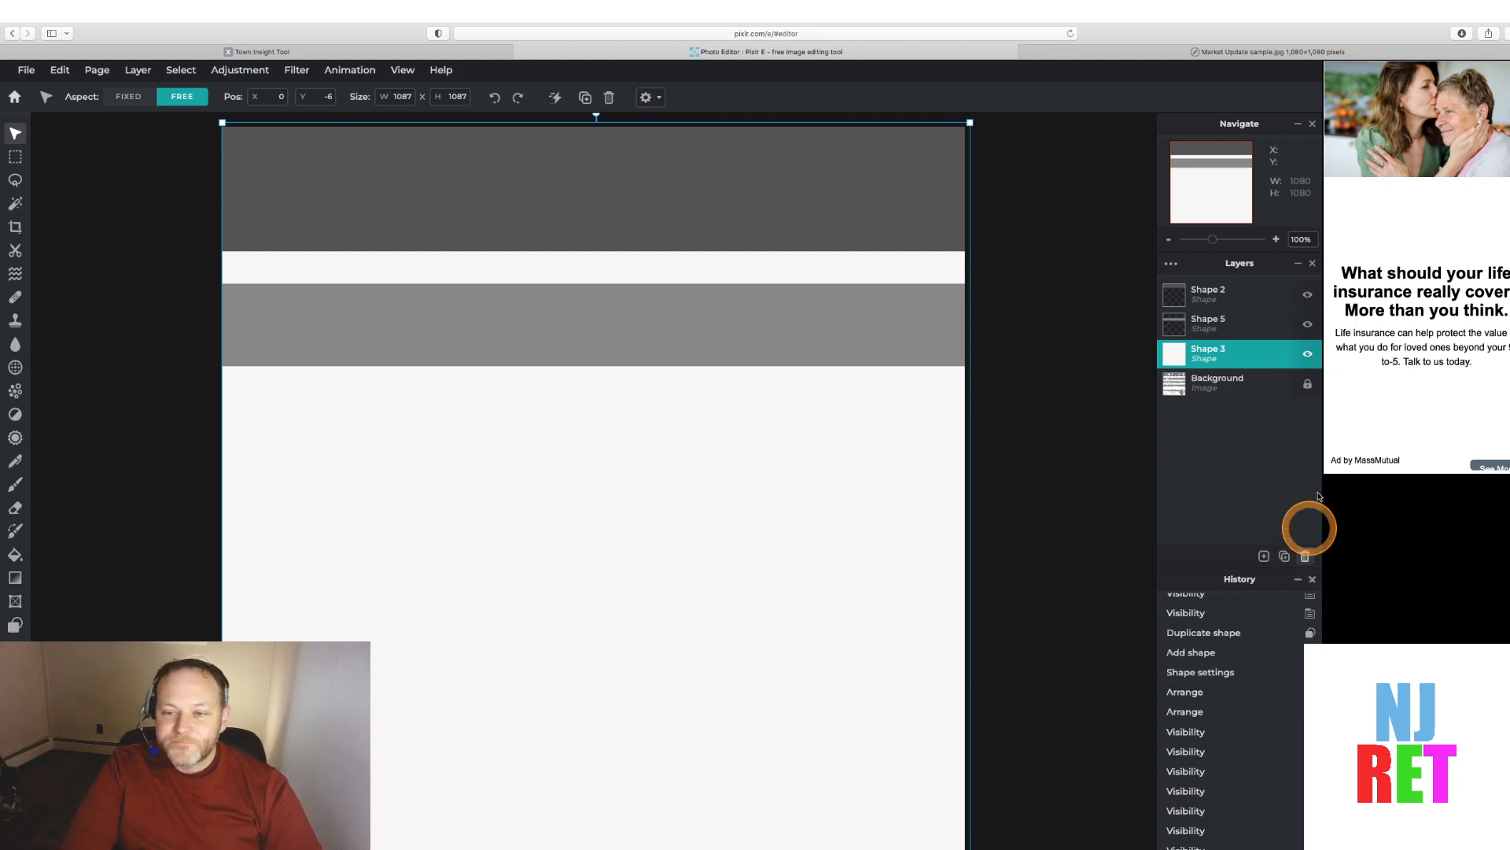
pyautogui.click(1308, 294)
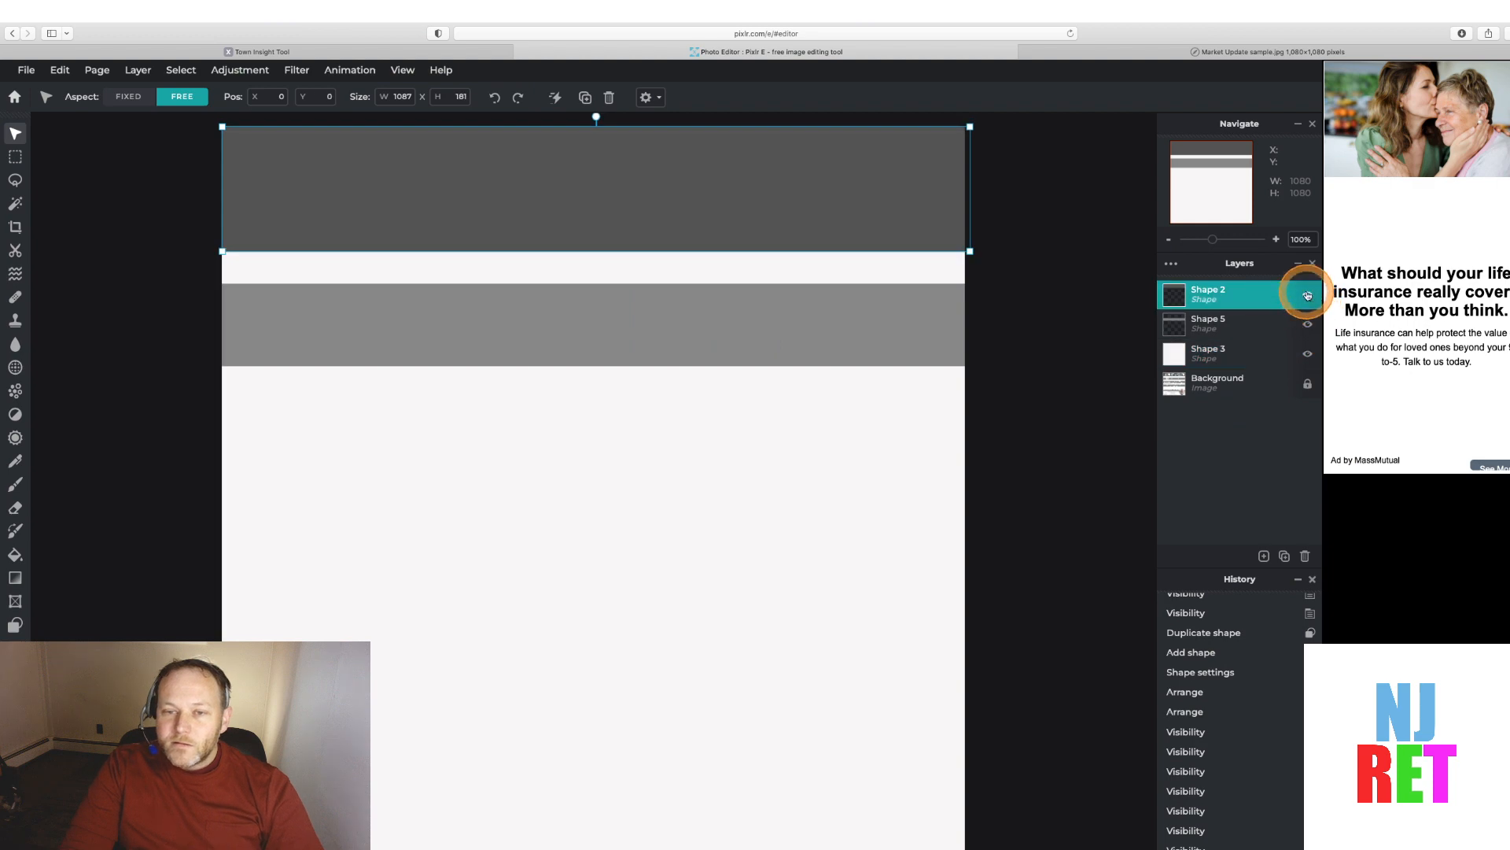
pyautogui.click(1307, 294)
pyautogui.click(1307, 323)
pyautogui.click(1308, 353)
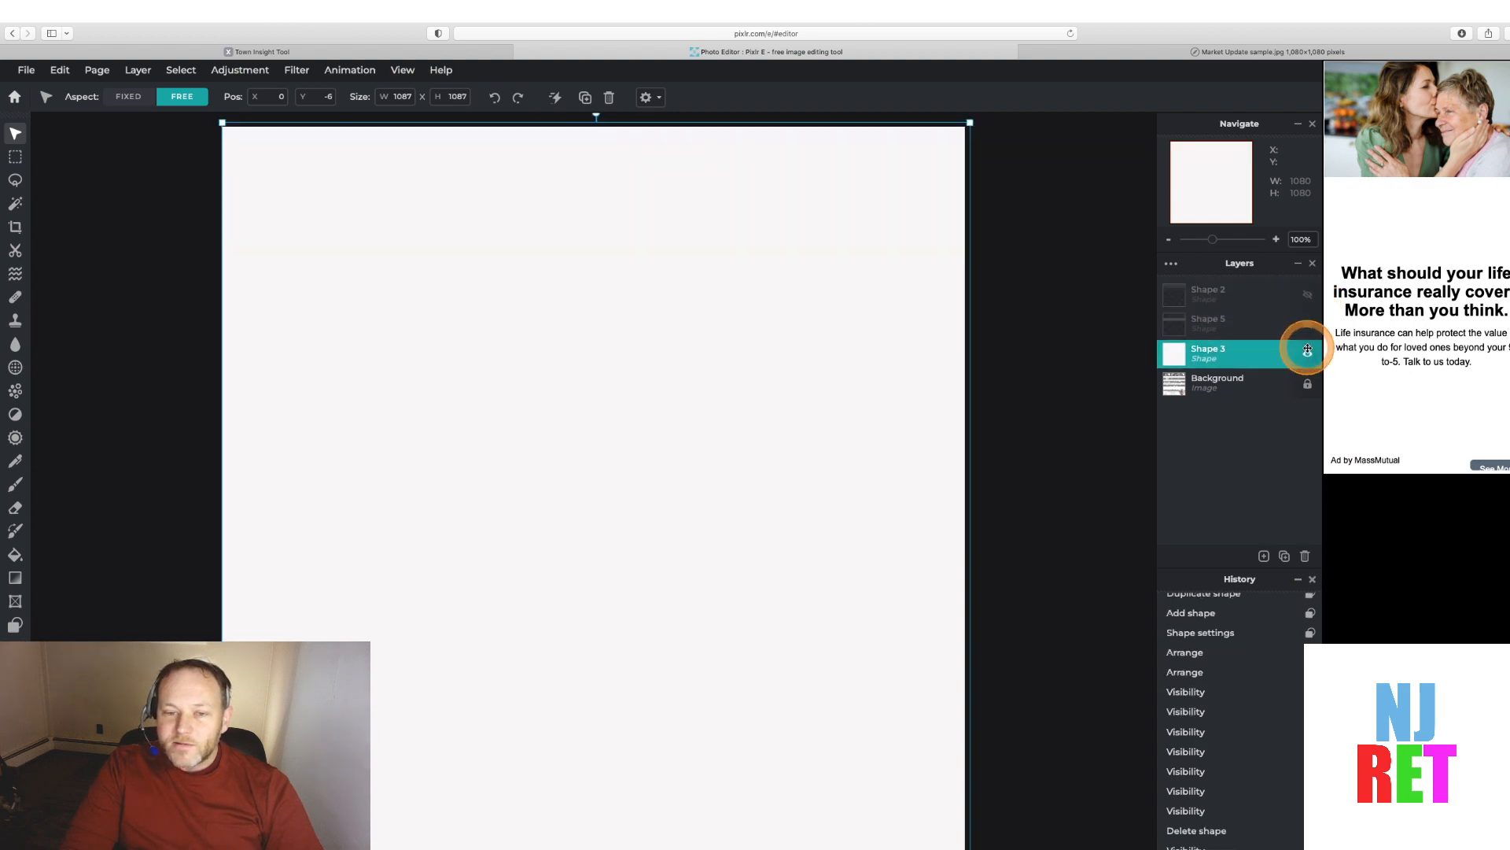
pyautogui.click(1307, 353)
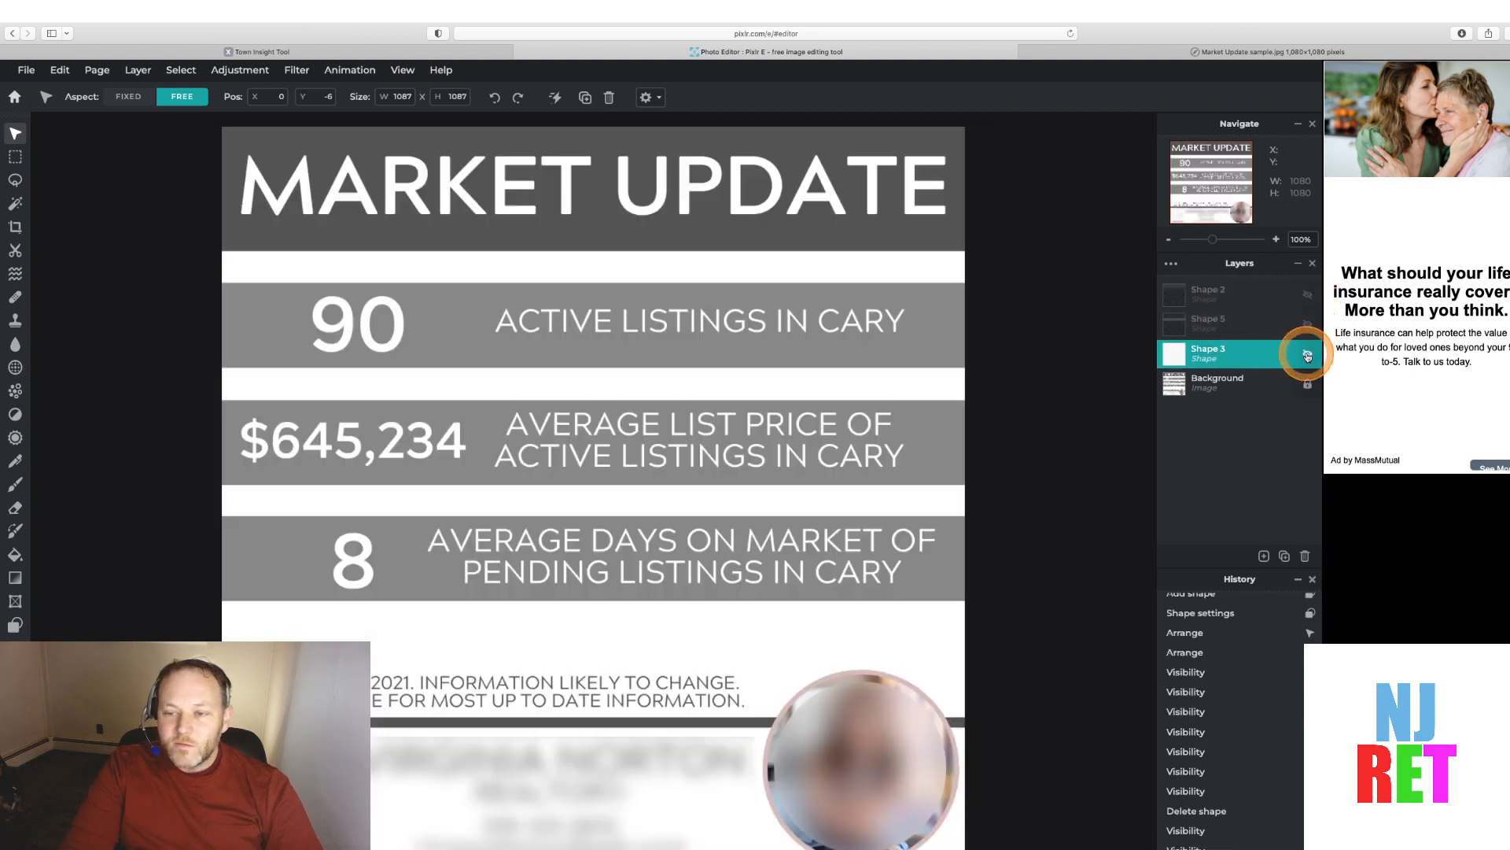
# Make the gray band rectangle layer visible over the first statistic band
pyautogui.click(1254, 378)
pyautogui.click(1279, 323)
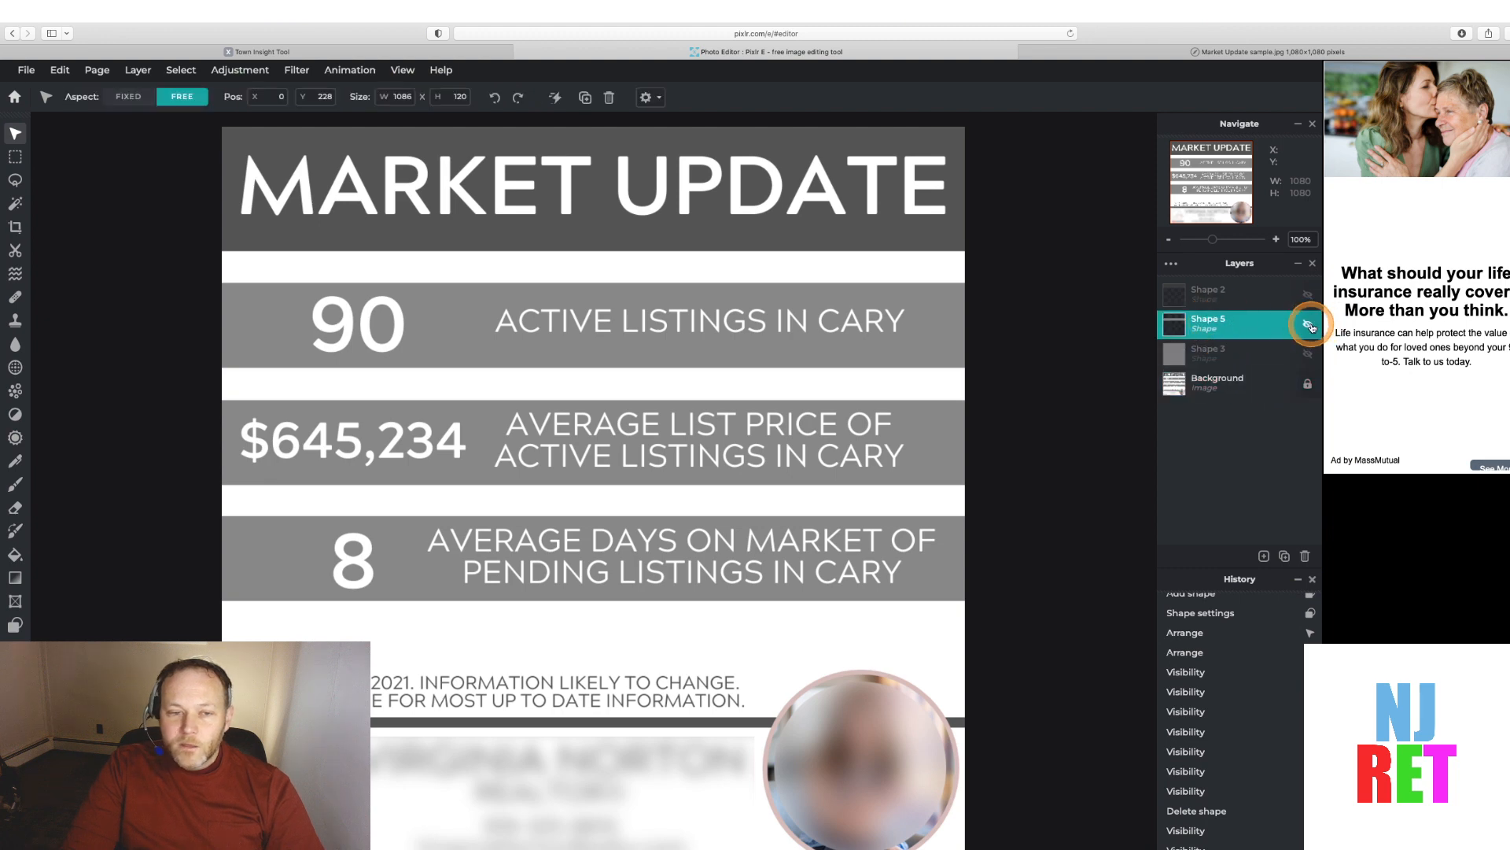
pyautogui.click(1310, 327)
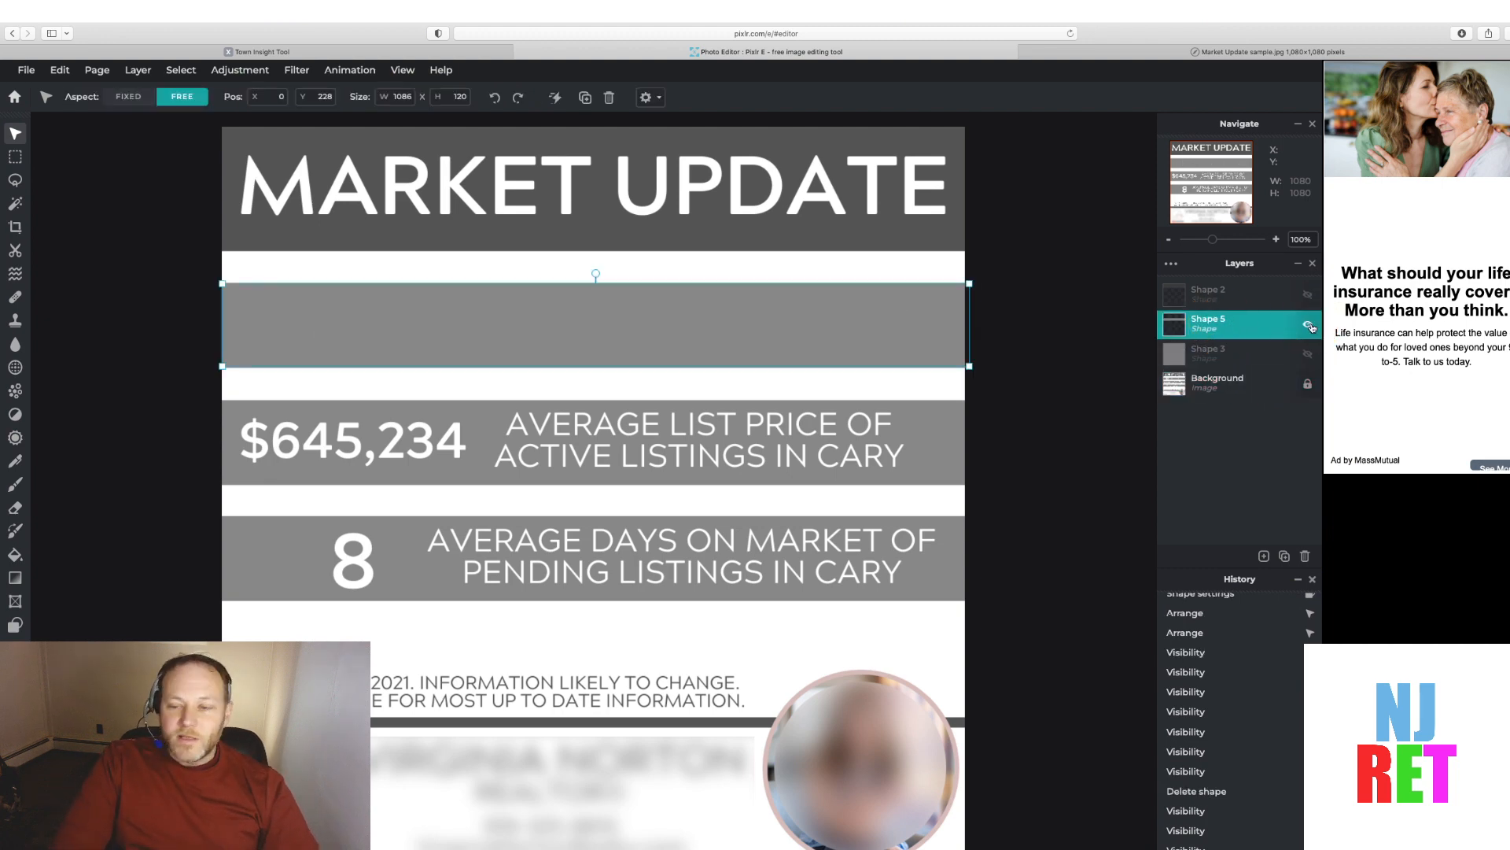
# Duplicate the gray band rectangle and move the copy down over the second statistic band
pyautogui.click(1273, 554)
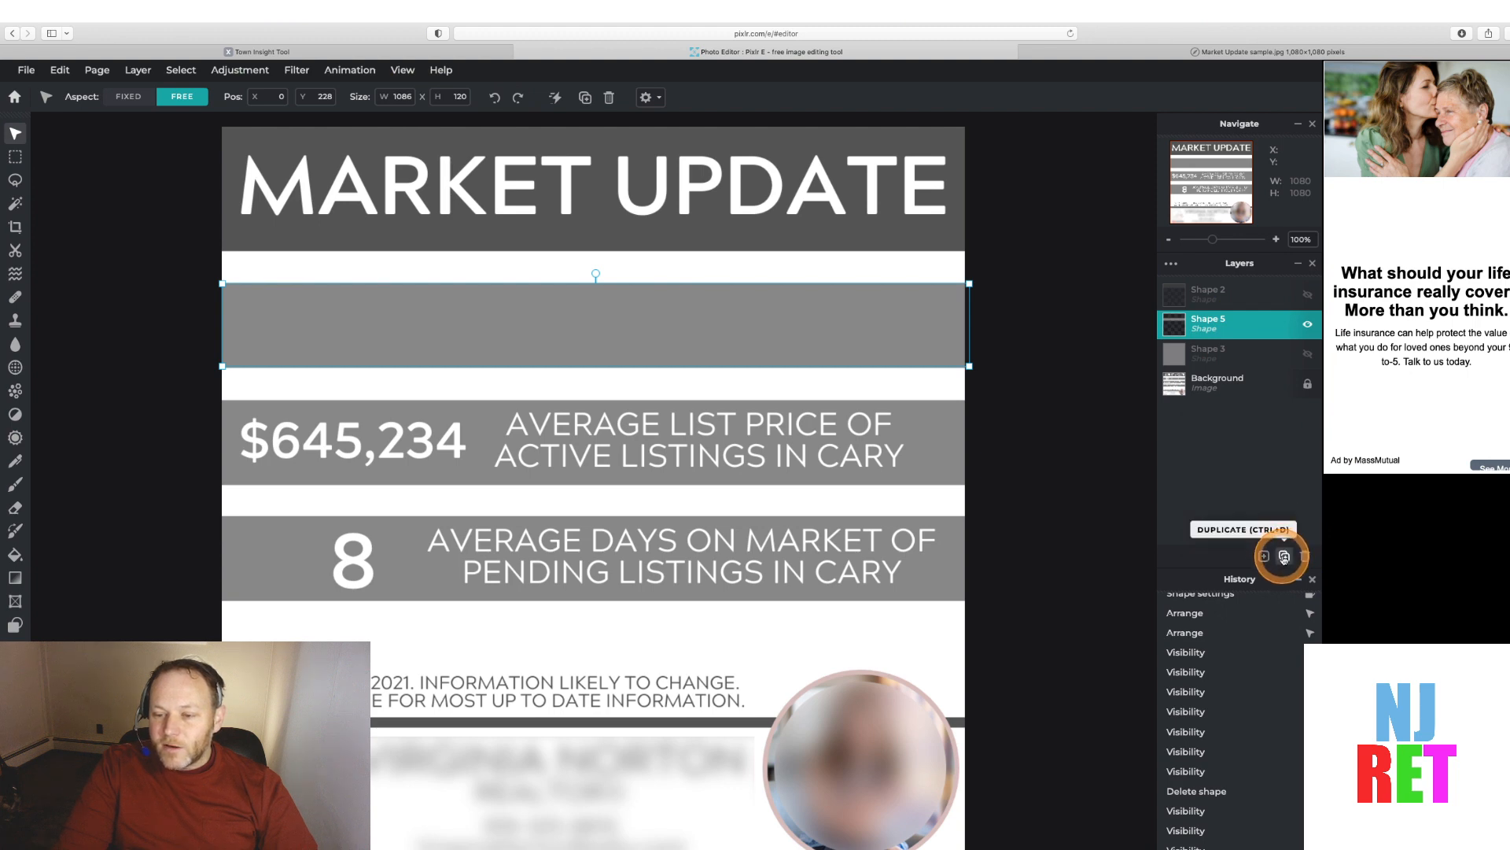
pyautogui.click(1286, 559)
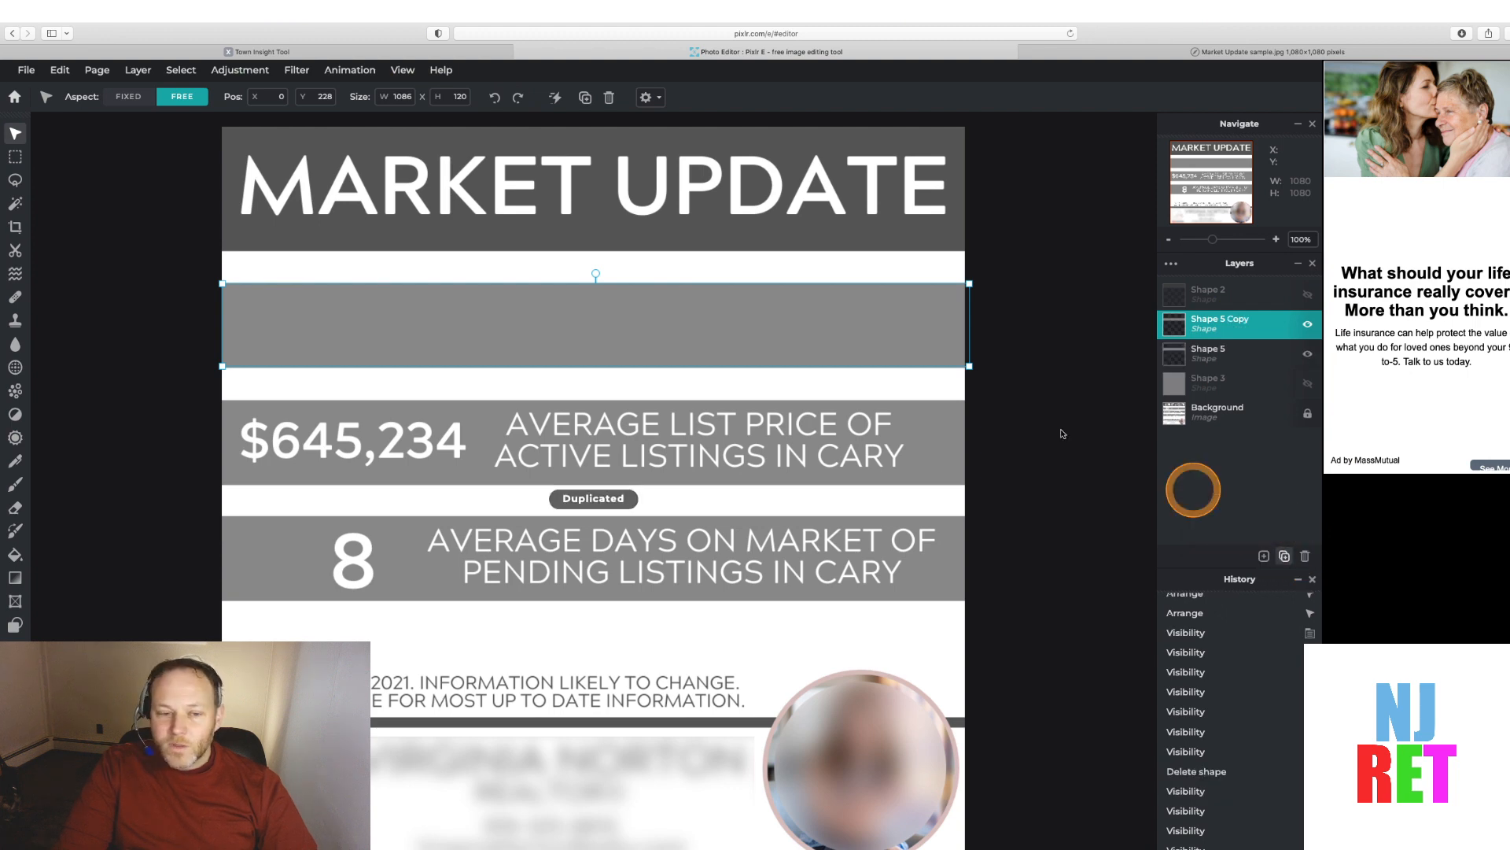
pyautogui.moveTo(681, 320); pyautogui.dragTo(681, 439)
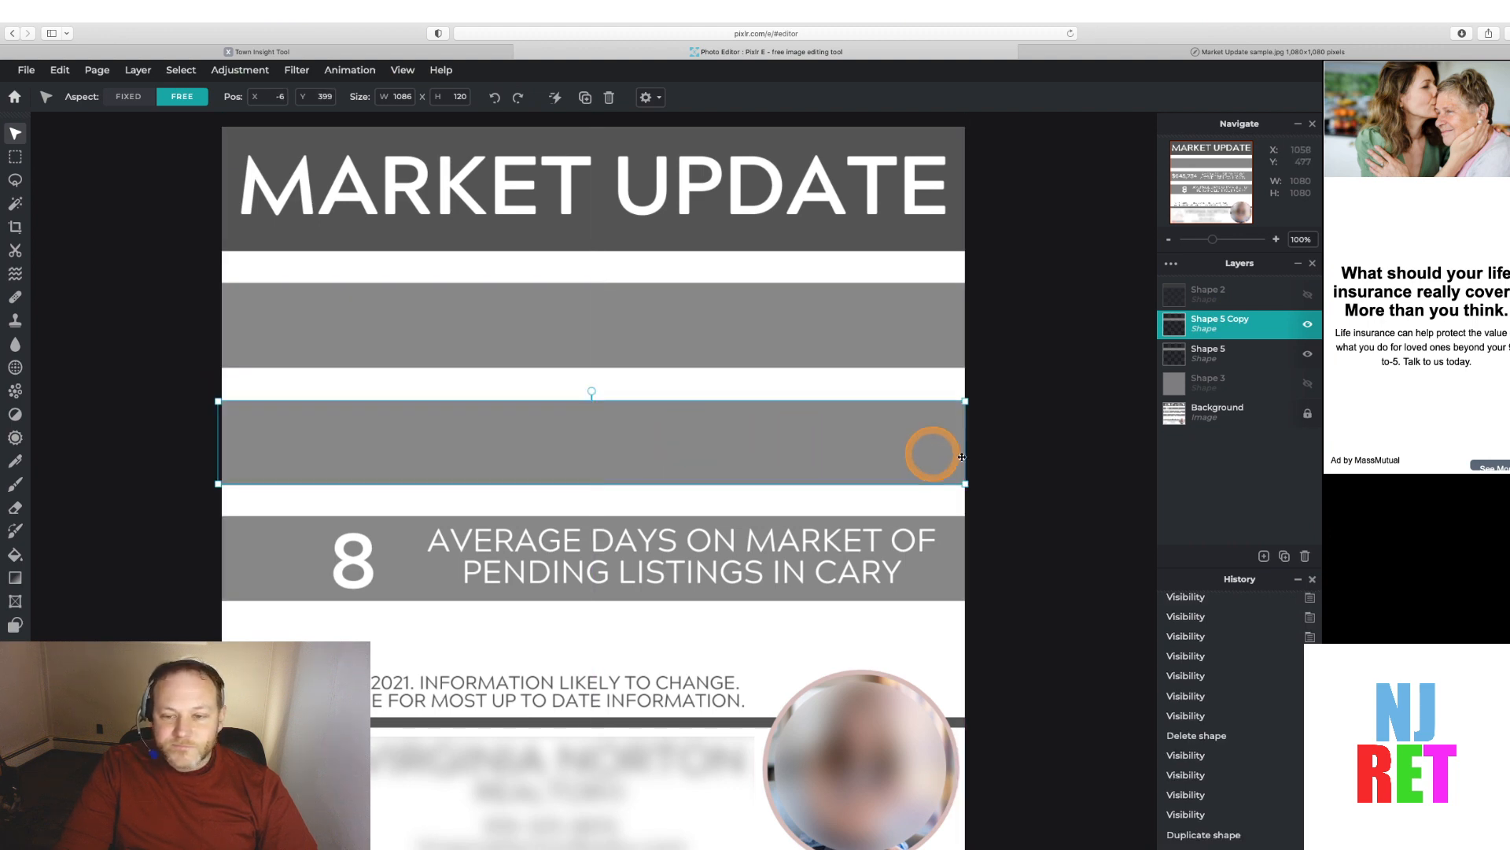
pyautogui.click(1036, 475)
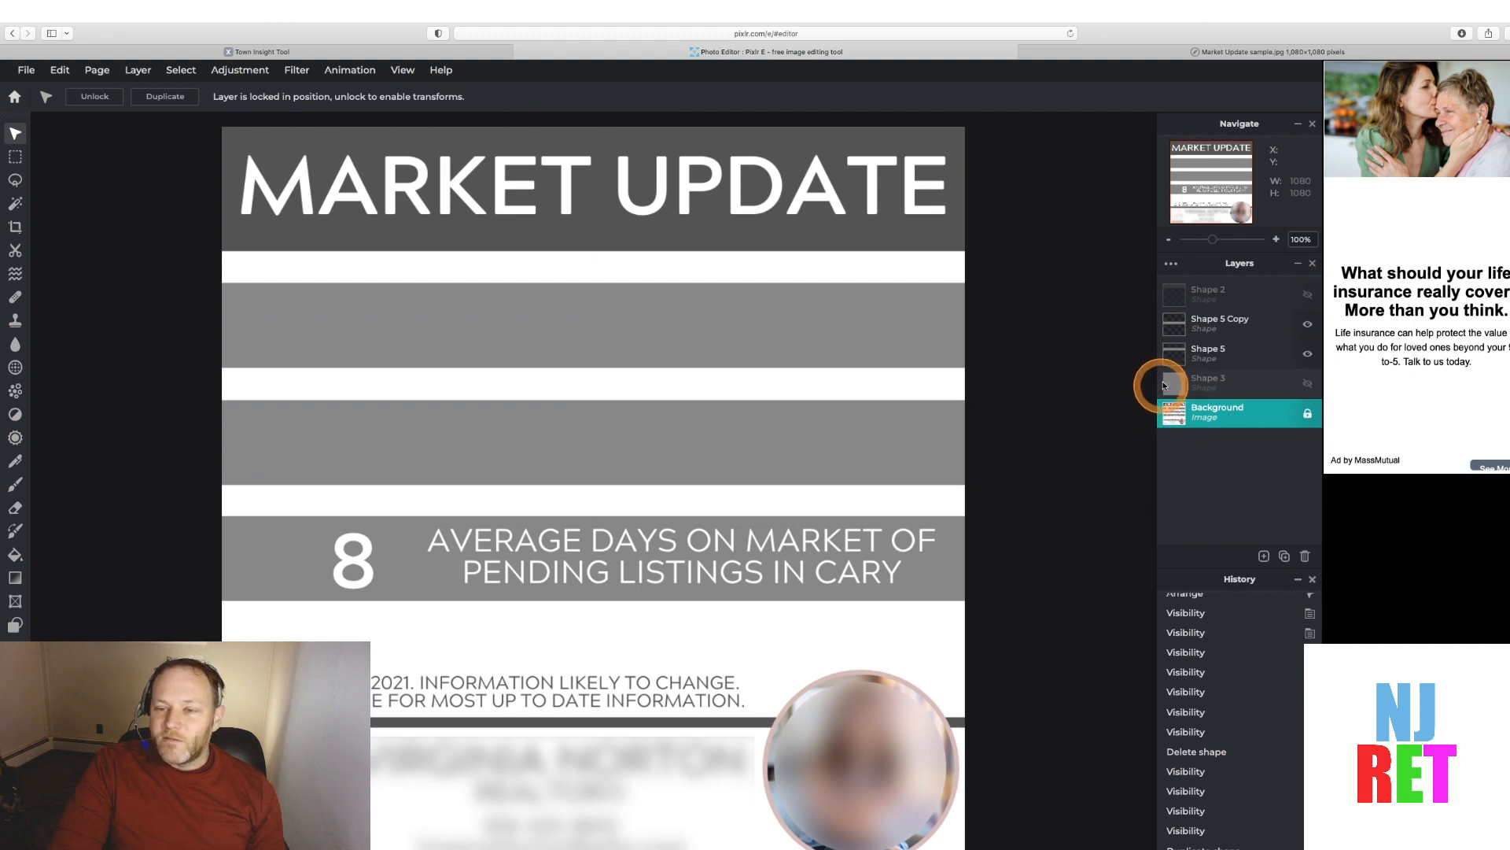
# Duplicate the original gray band again and move this copy down over the third statistic band
pyautogui.click(1182, 353)
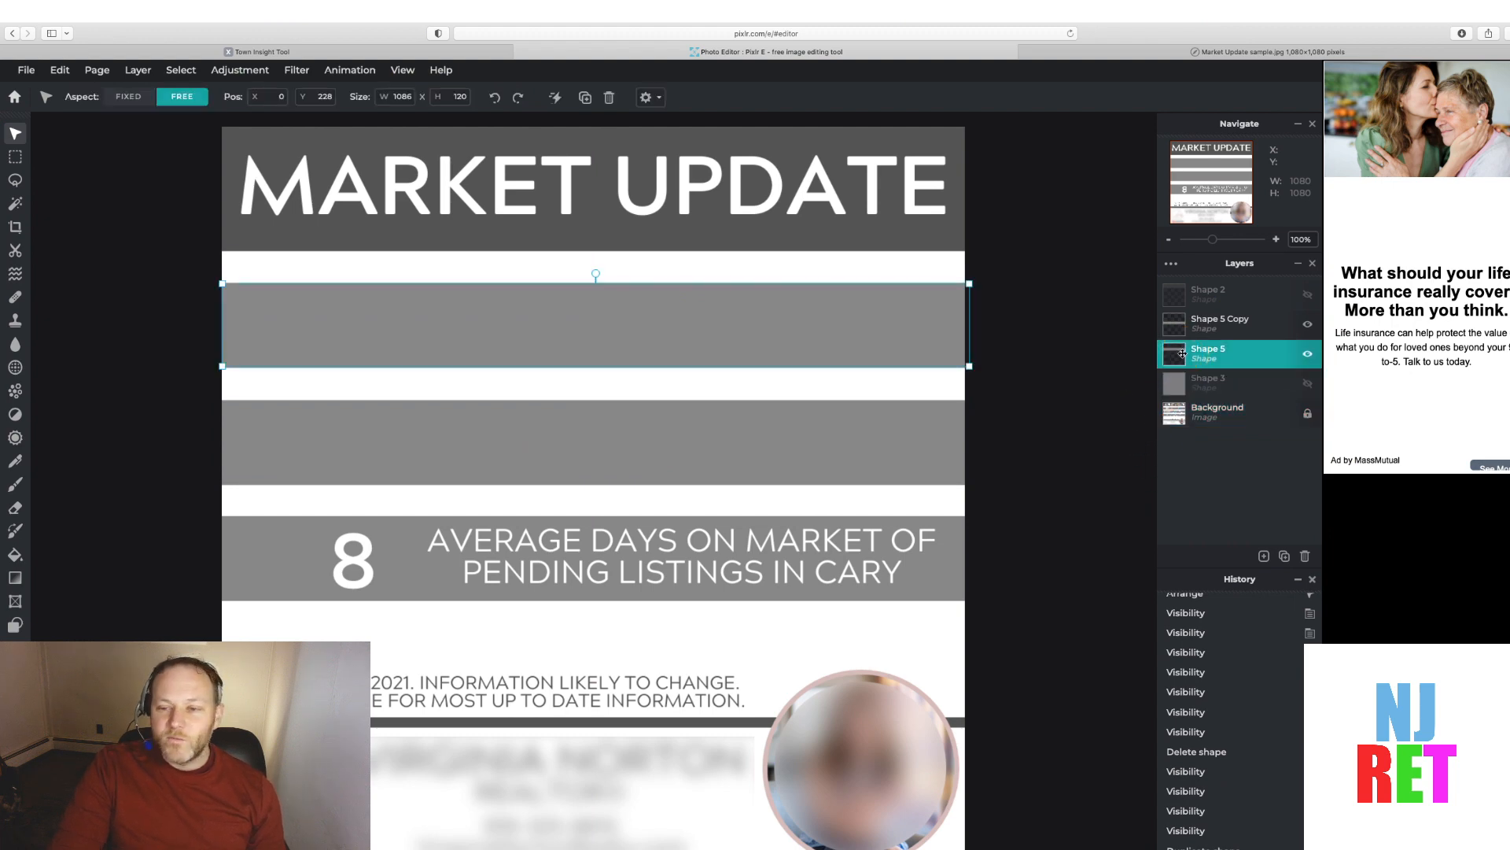
pyautogui.click(1284, 556)
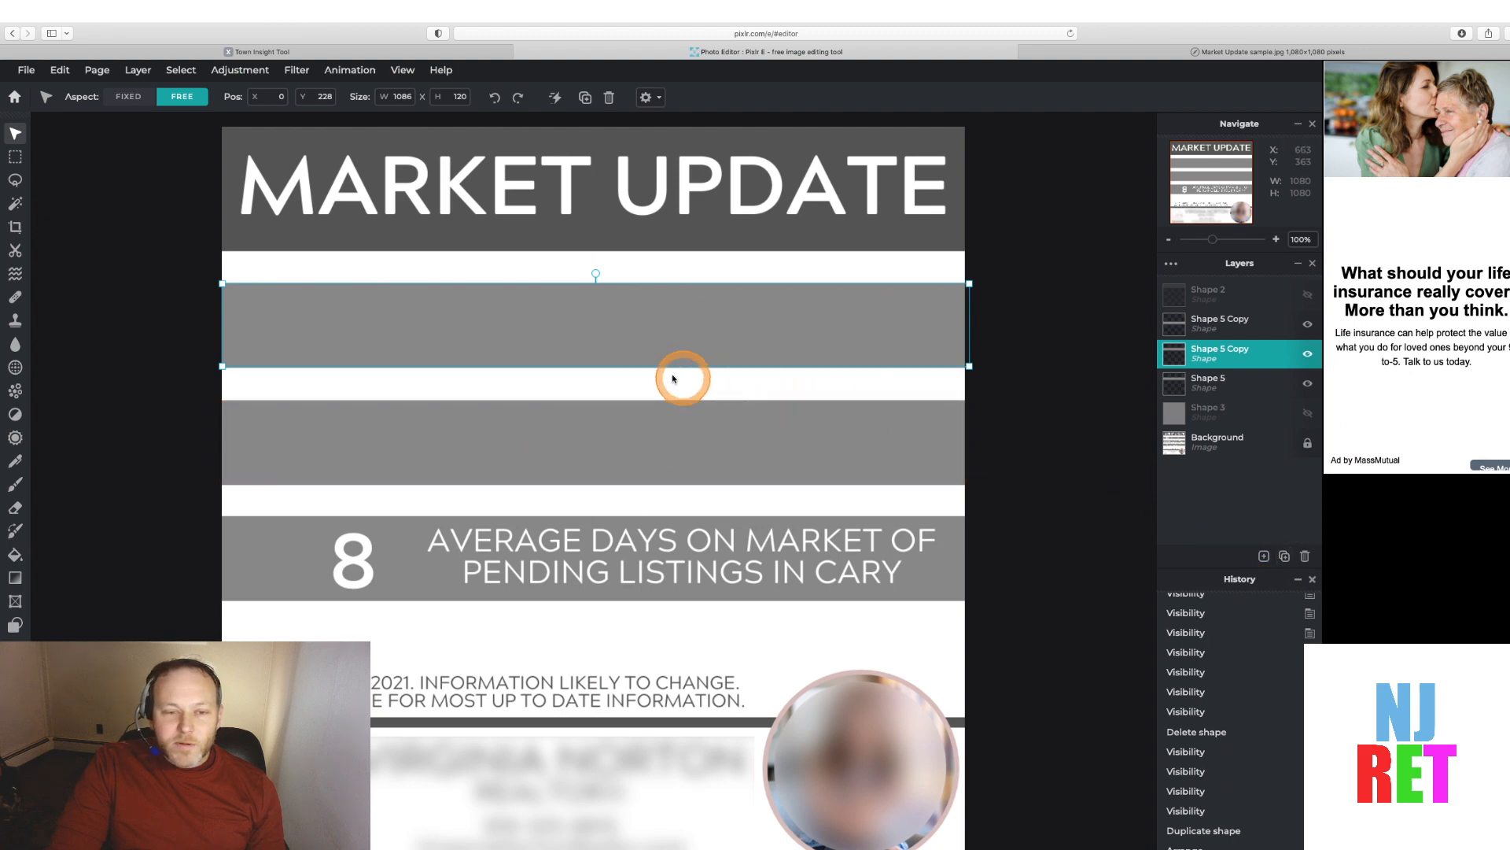
pyautogui.moveTo(598, 336); pyautogui.dragTo(597, 567)
pyautogui.click(1122, 515)
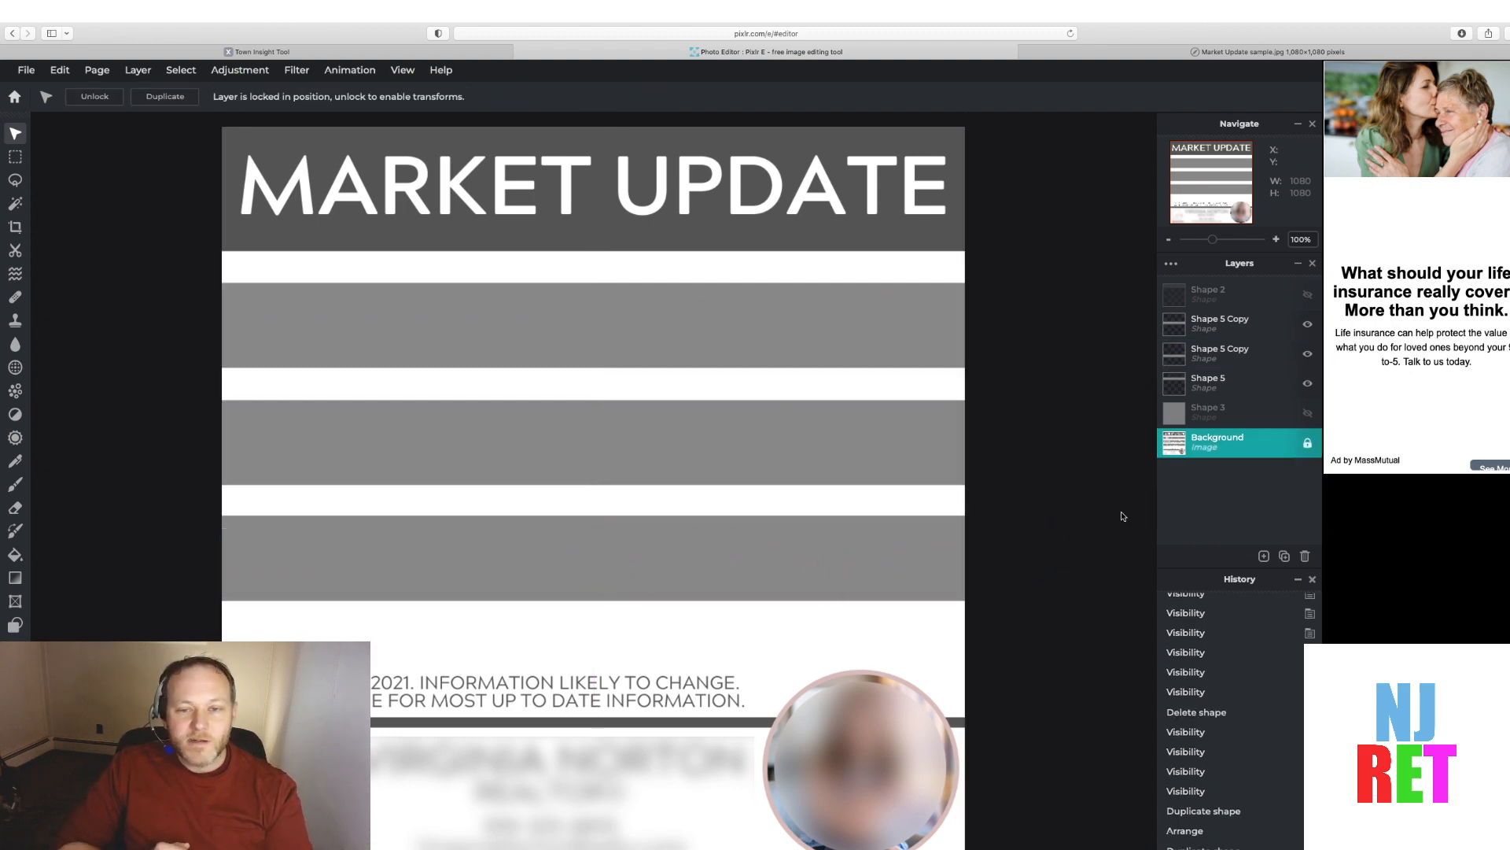
# Turn the header rectangle layer's visibility back on
pyautogui.click(1308, 296)
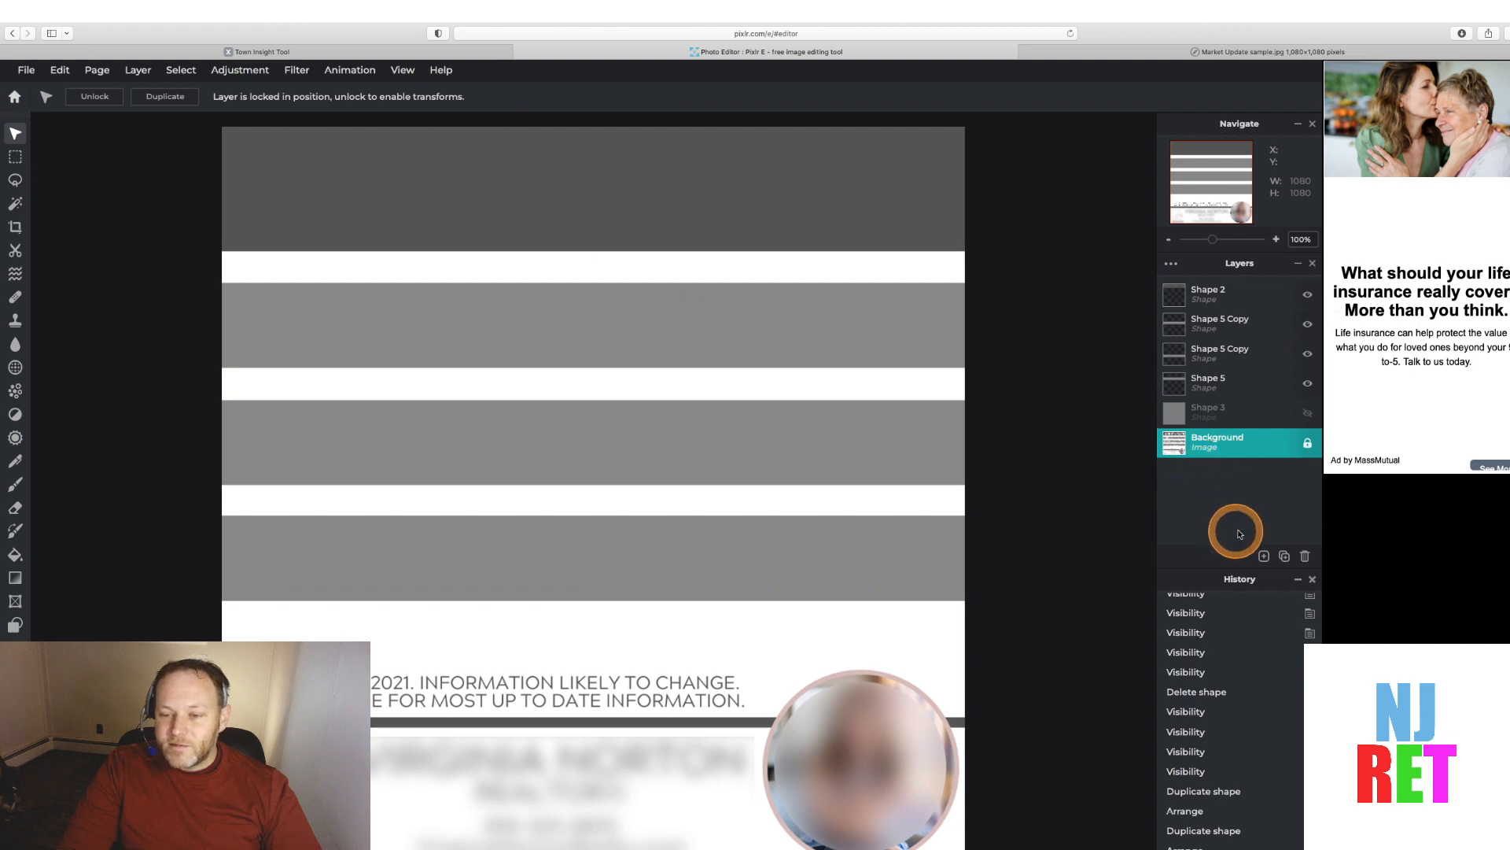
pyautogui.click(1284, 556)
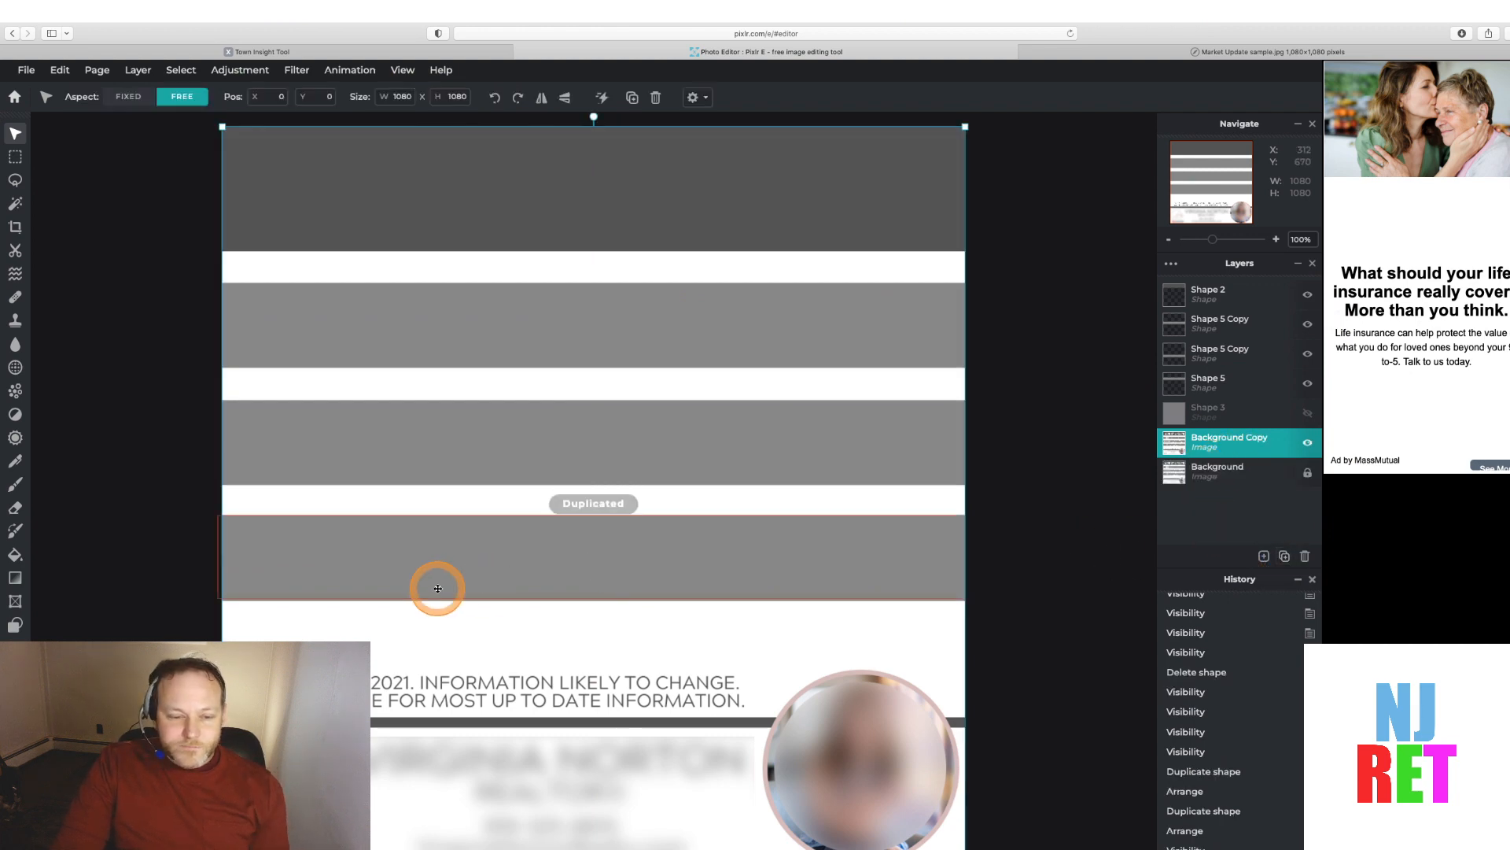
pyautogui.click(1176, 470)
# Add a new rectangle shape layer and move it to the top of the layer stack
pyautogui.click(1263, 556)
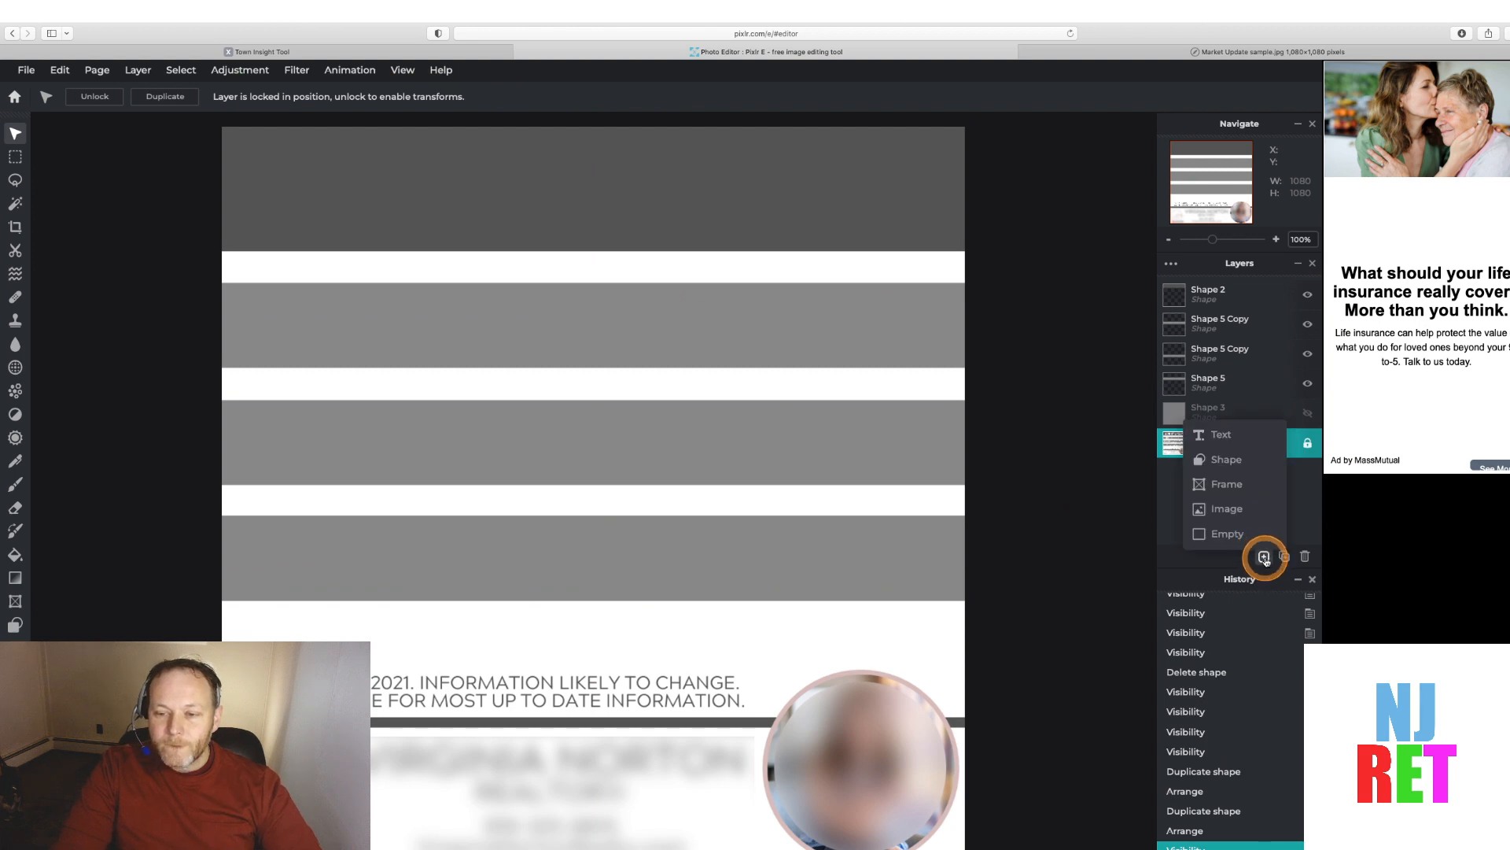
pyautogui.click(1261, 555)
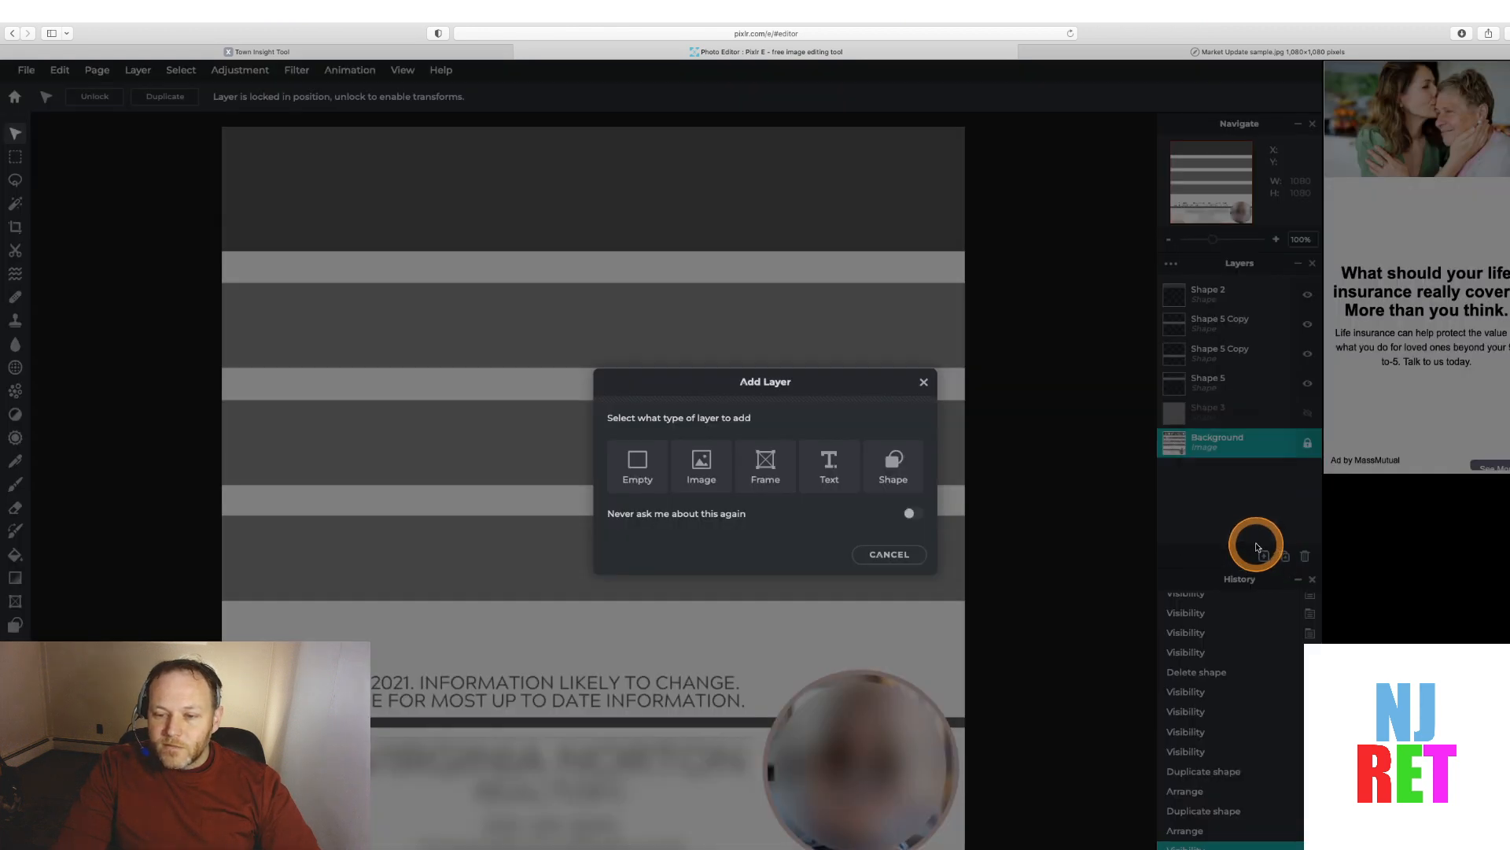
pyautogui.click(897, 462)
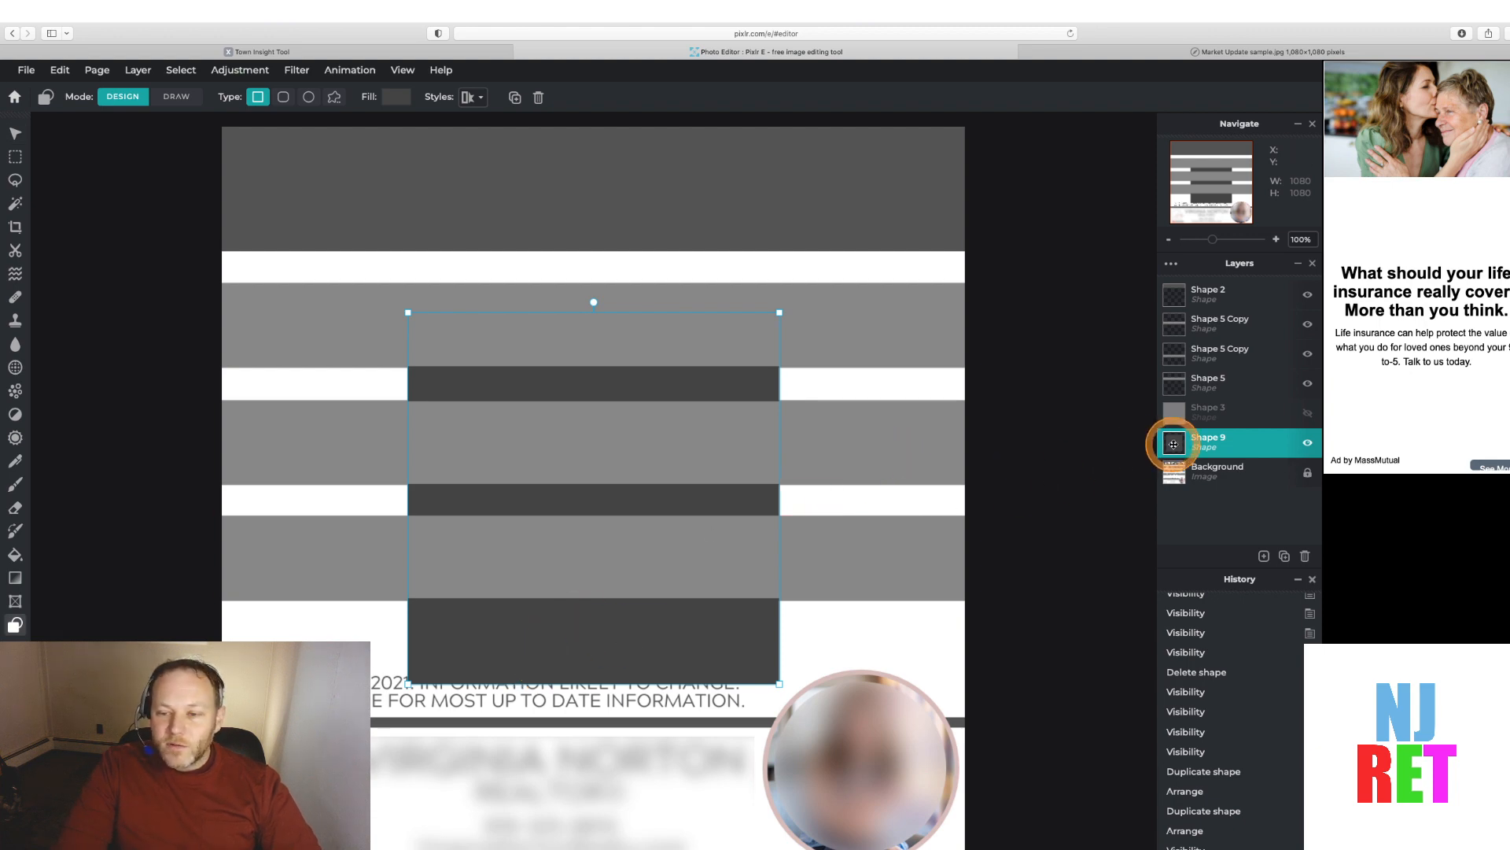
pyautogui.moveTo(1173, 444); pyautogui.dragTo(1170, 262)
pyautogui.moveTo(1170, 439); pyautogui.dragTo(1186, 294)
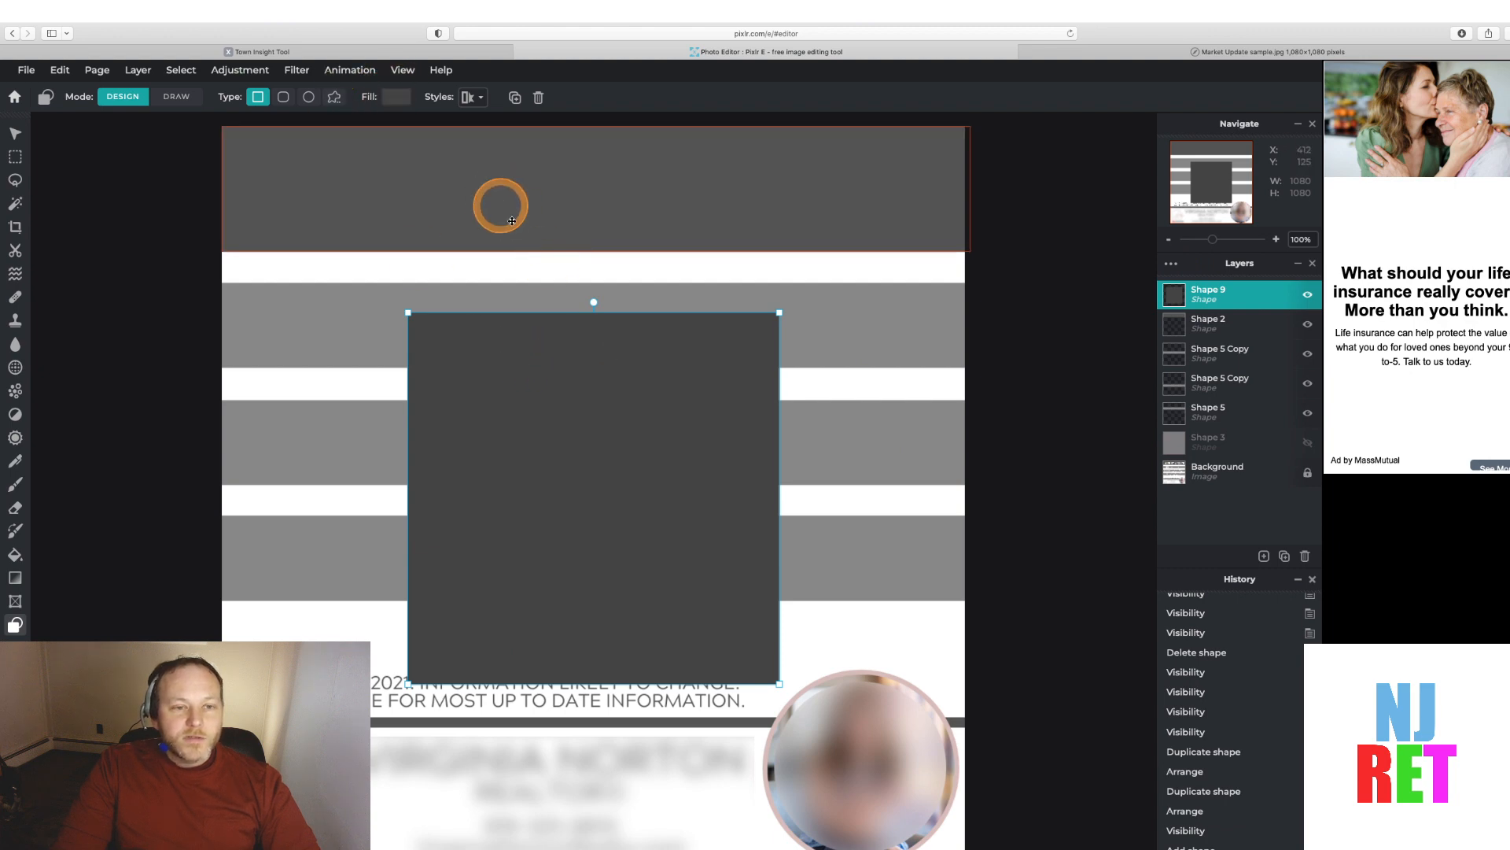
# Set the new rectangle's fill by sampling a gray from the canvas with the eyedropper
pyautogui.click(396, 97)
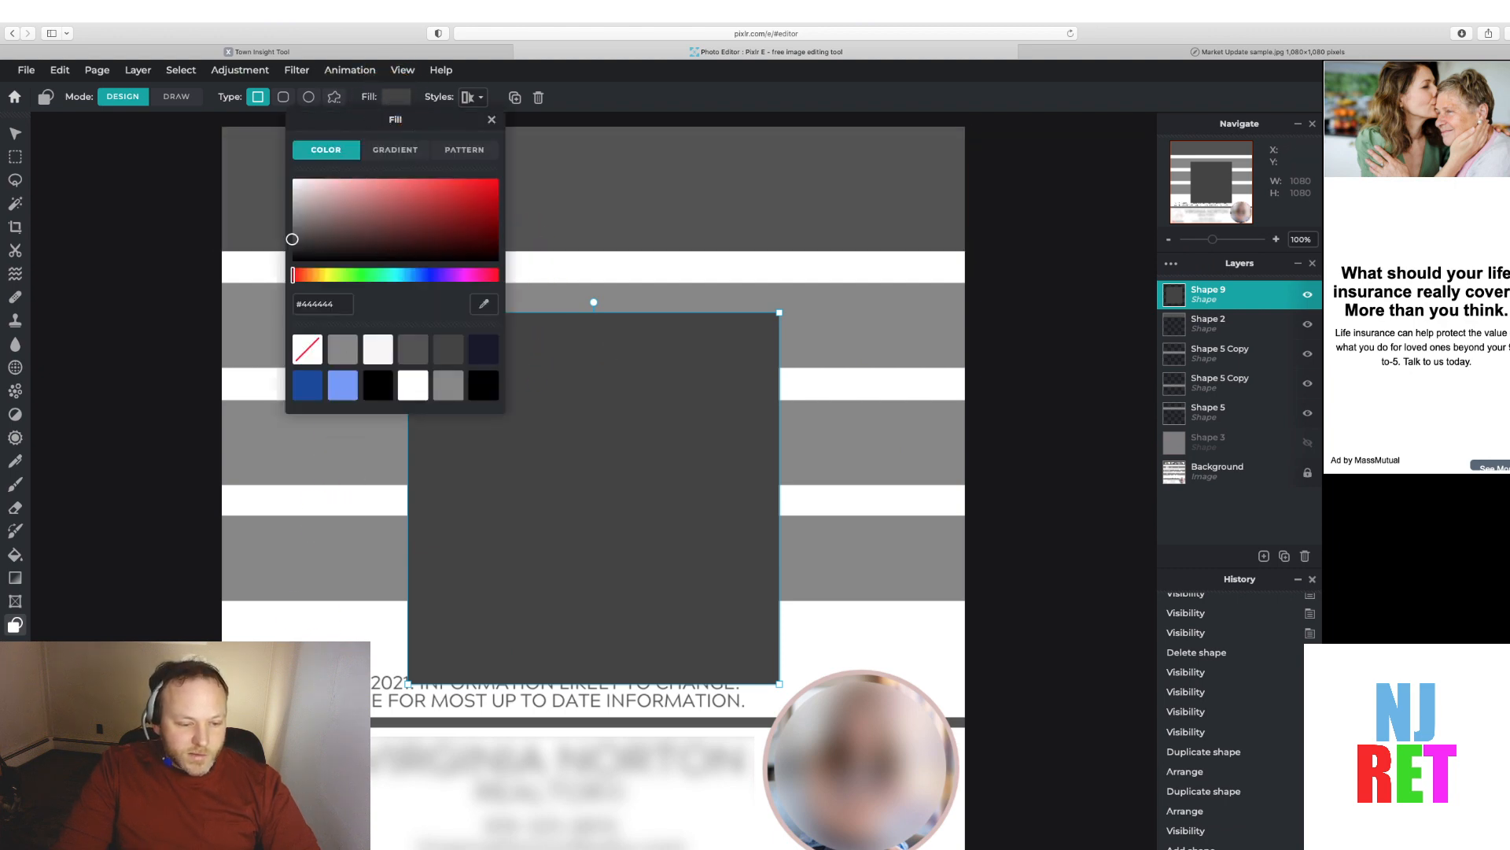
pyautogui.click(481, 305)
pyautogui.click(569, 613)
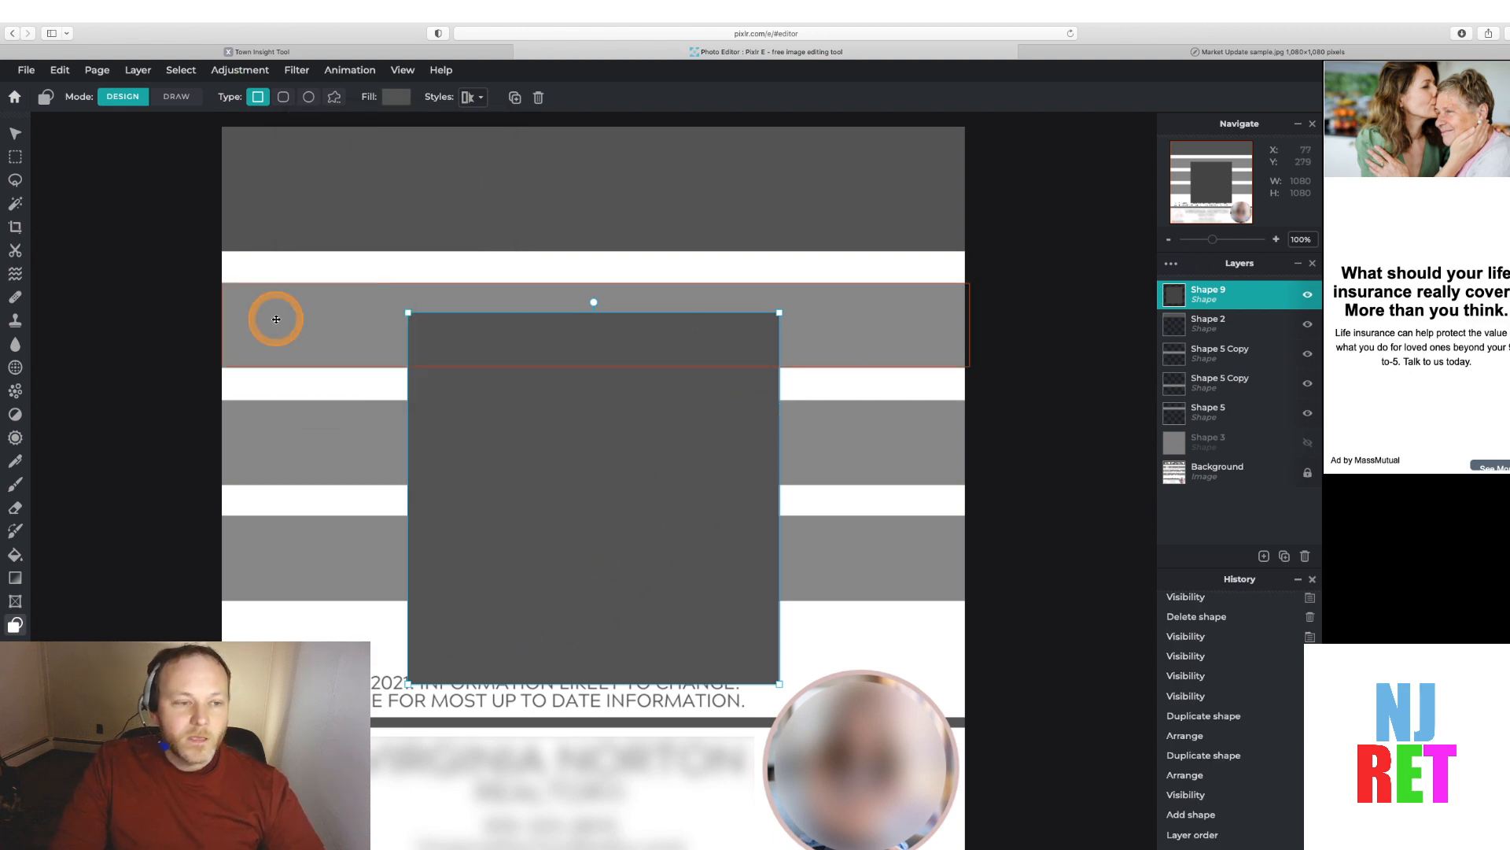
# Resize the new rectangle into a thin divider line about 1196 by 16 px below the disclaimer text
pyautogui.click(18, 134)
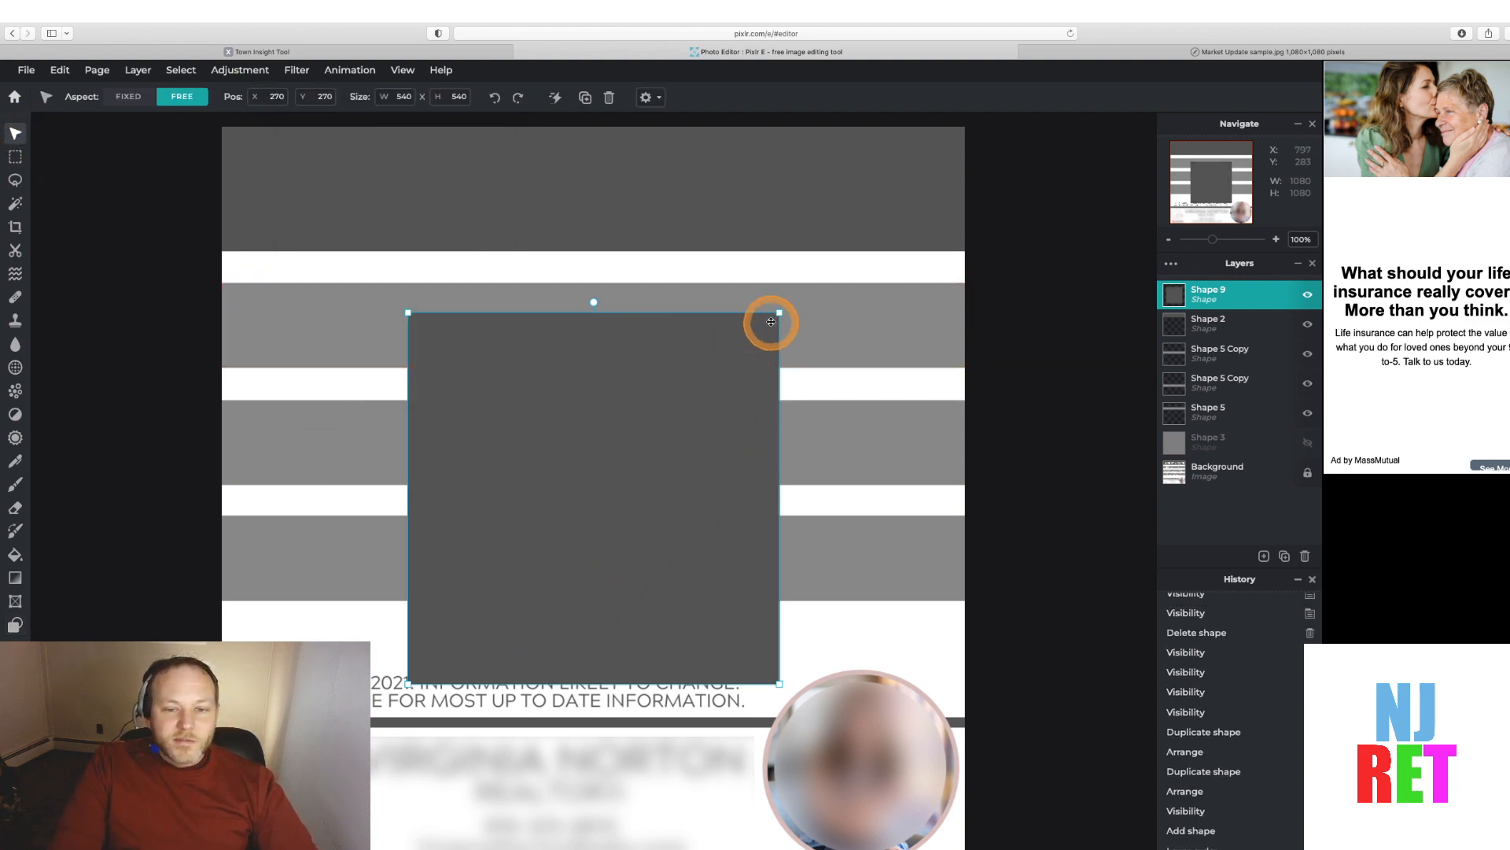
pyautogui.moveTo(784, 312); pyautogui.dragTo(678, 549)
pyautogui.moveTo(594, 630); pyautogui.dragTo(403, 674)
pyautogui.moveTo(489, 728); pyautogui.dragTo(1102, 728)
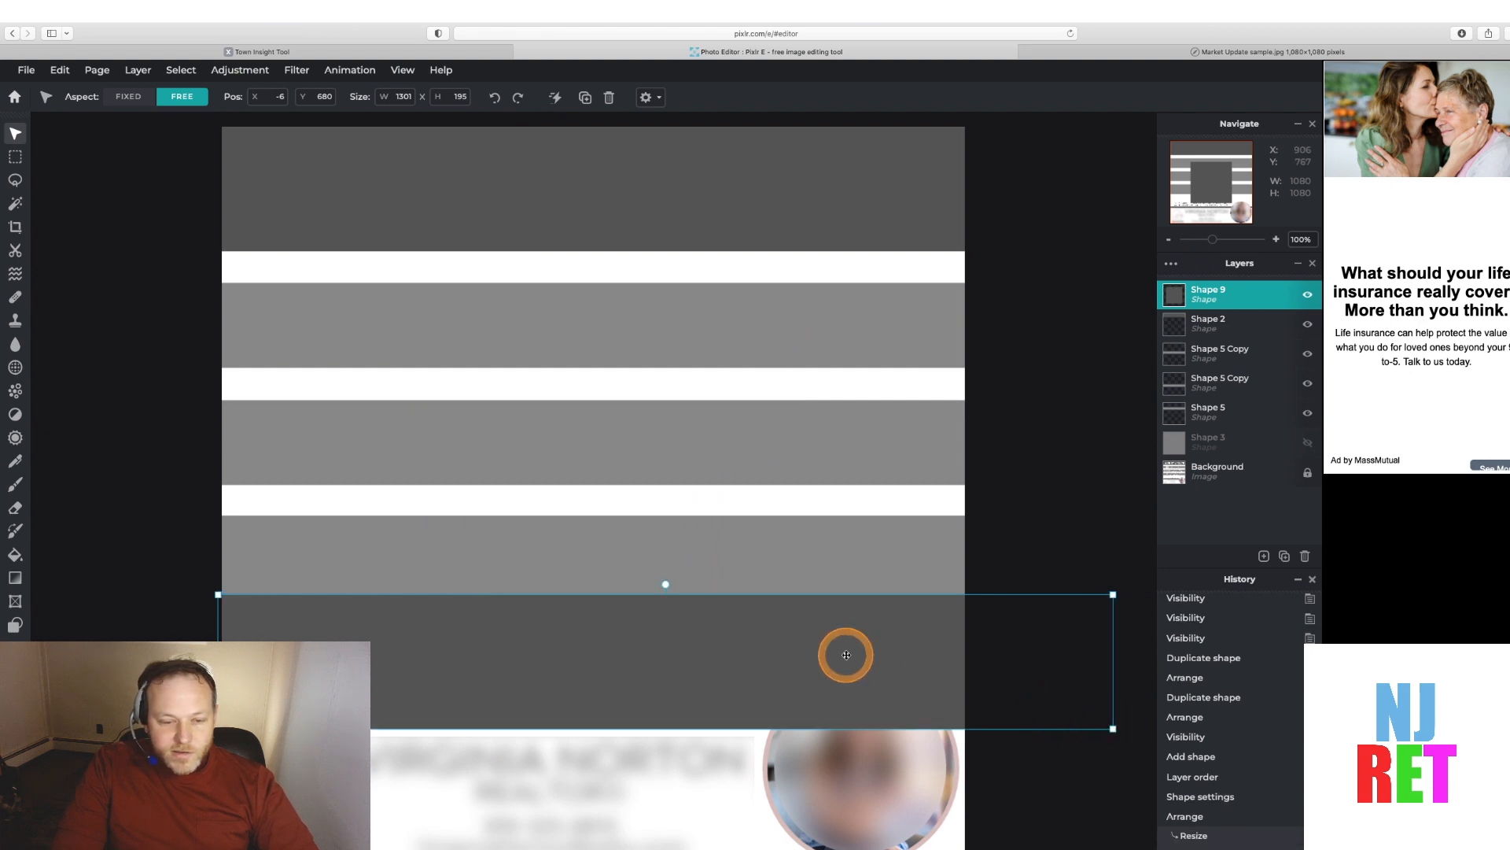
pyautogui.moveTo(666, 584); pyautogui.dragTo(660, 665)
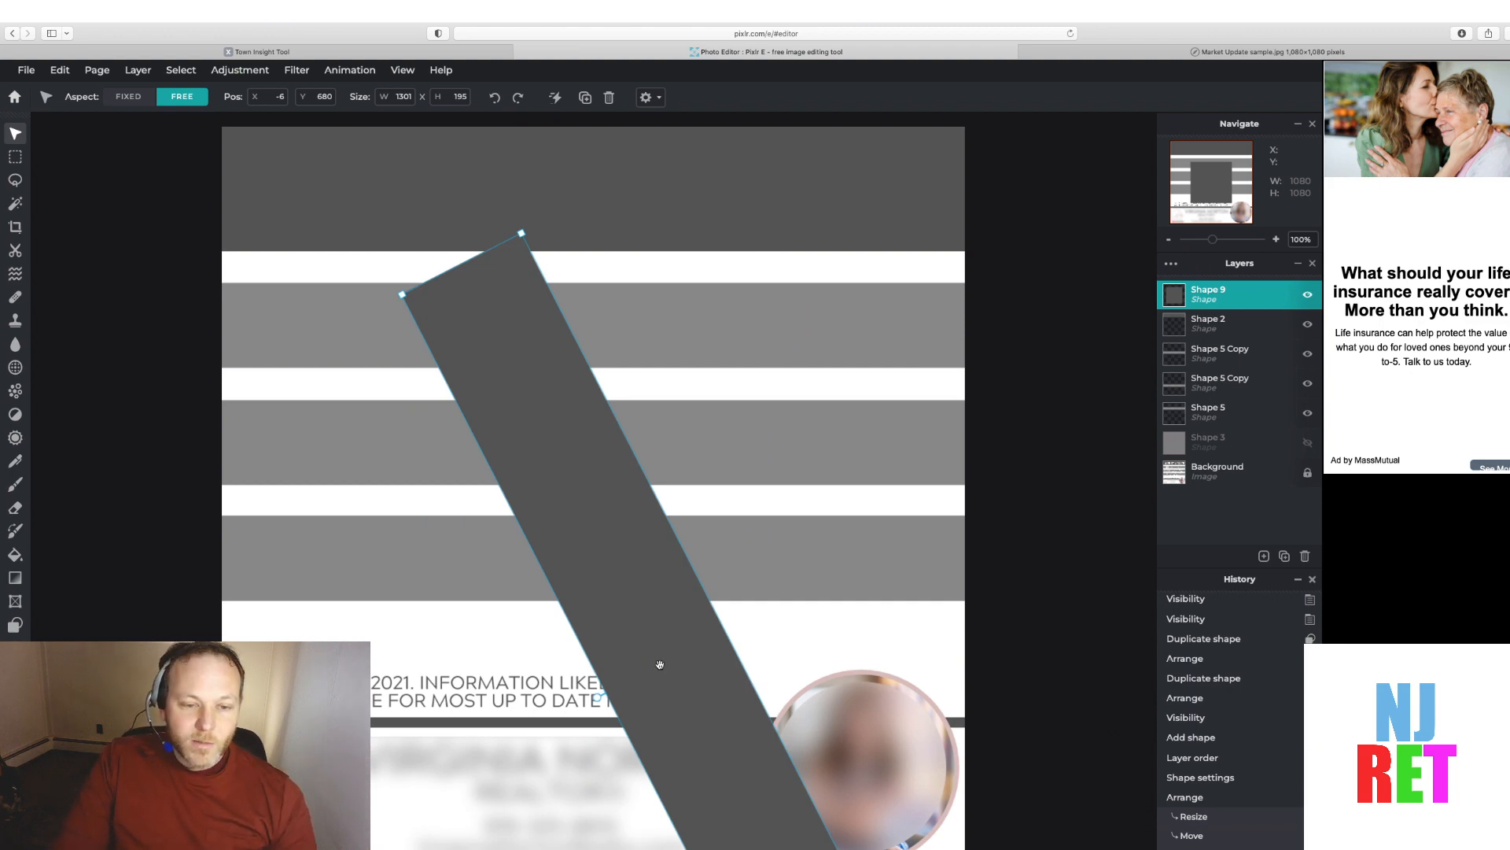
pyautogui.press('super+z')
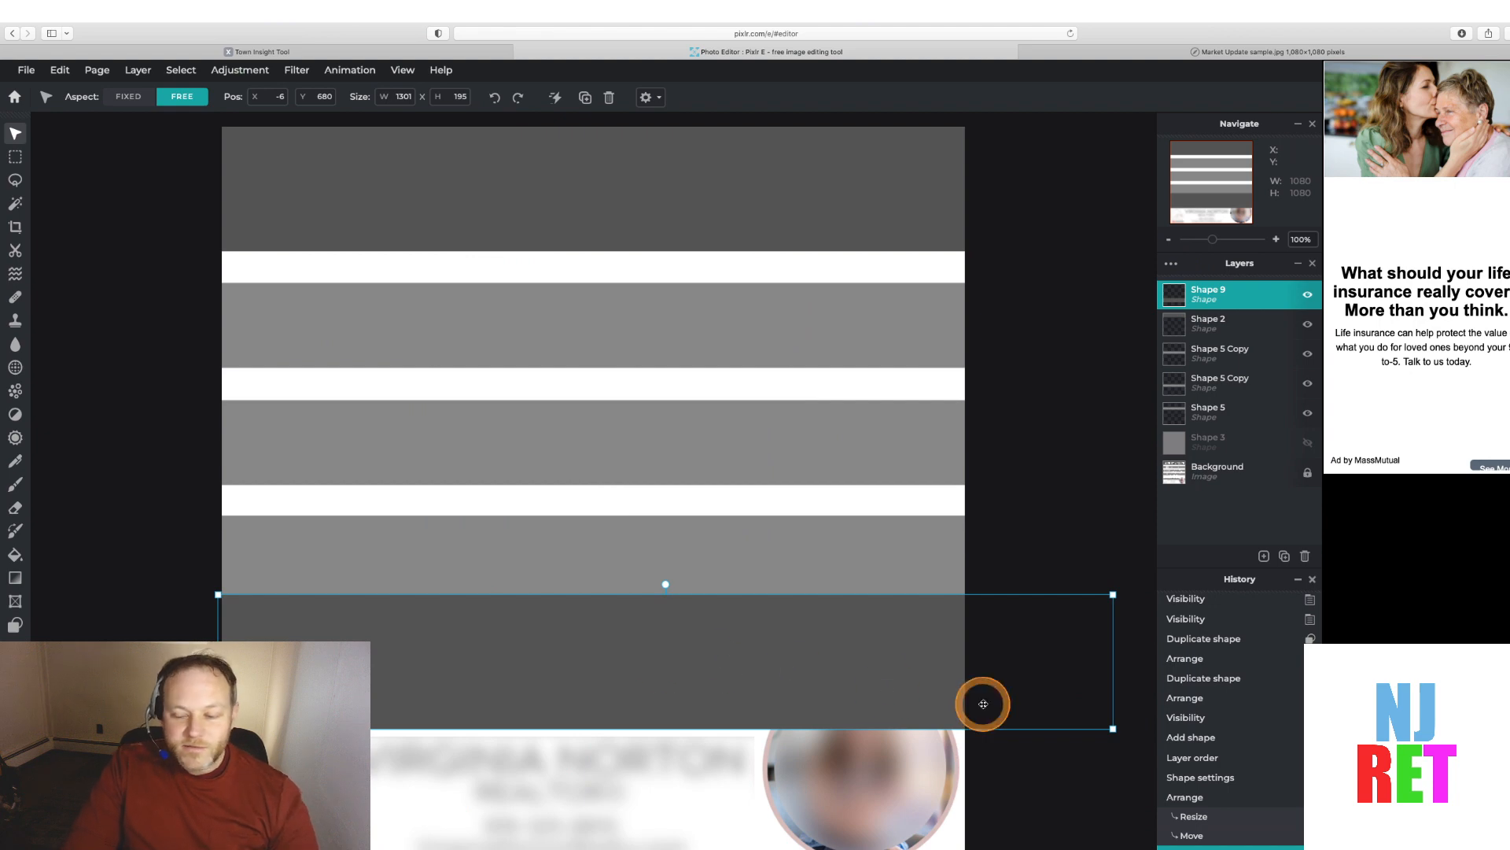
pyautogui.moveTo(1113, 594); pyautogui.dragTo(1042, 717)
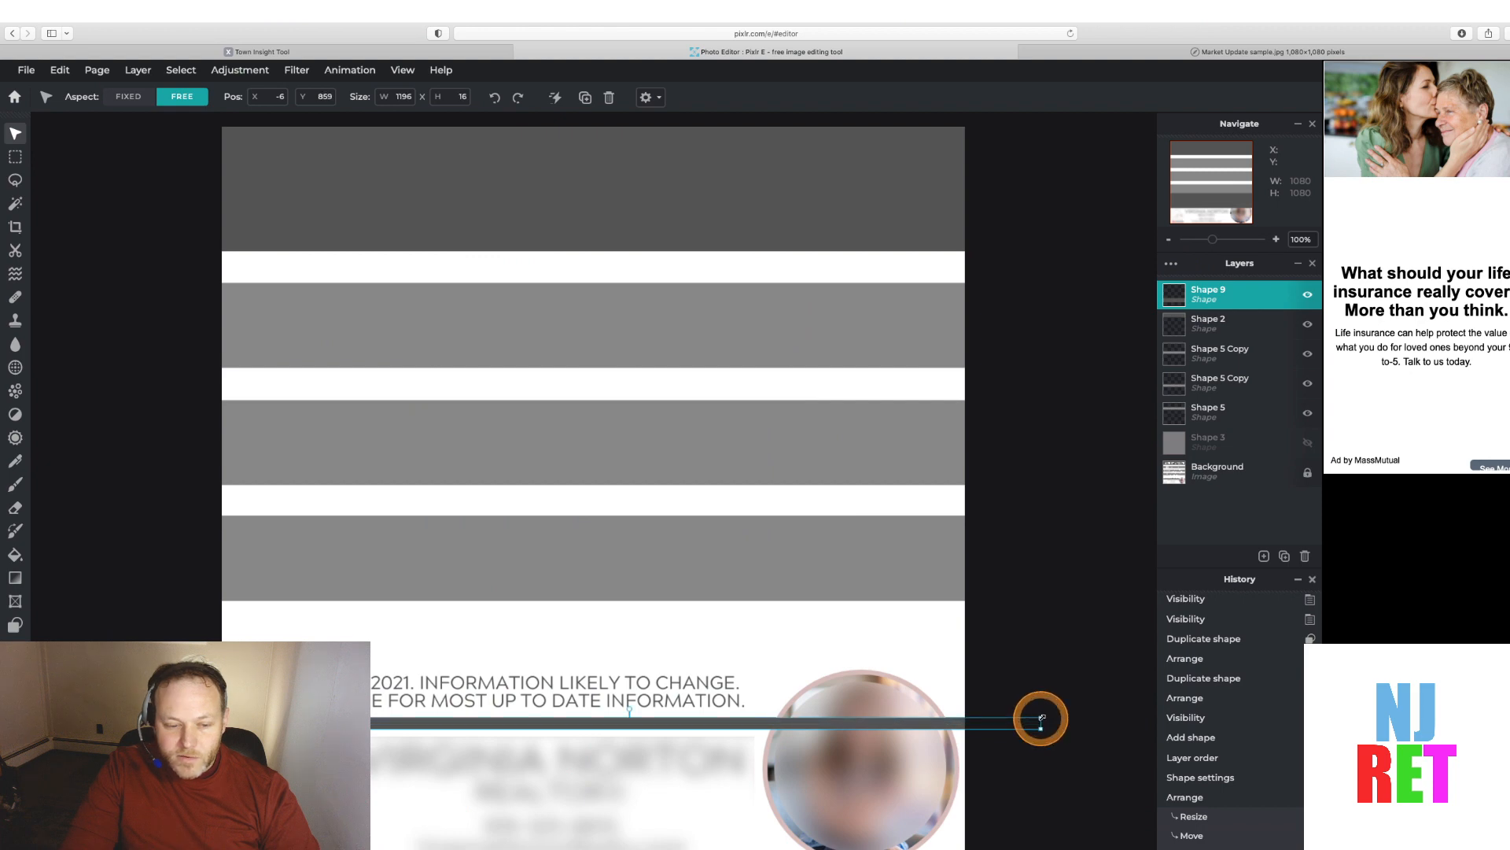
pyautogui.click(1018, 639)
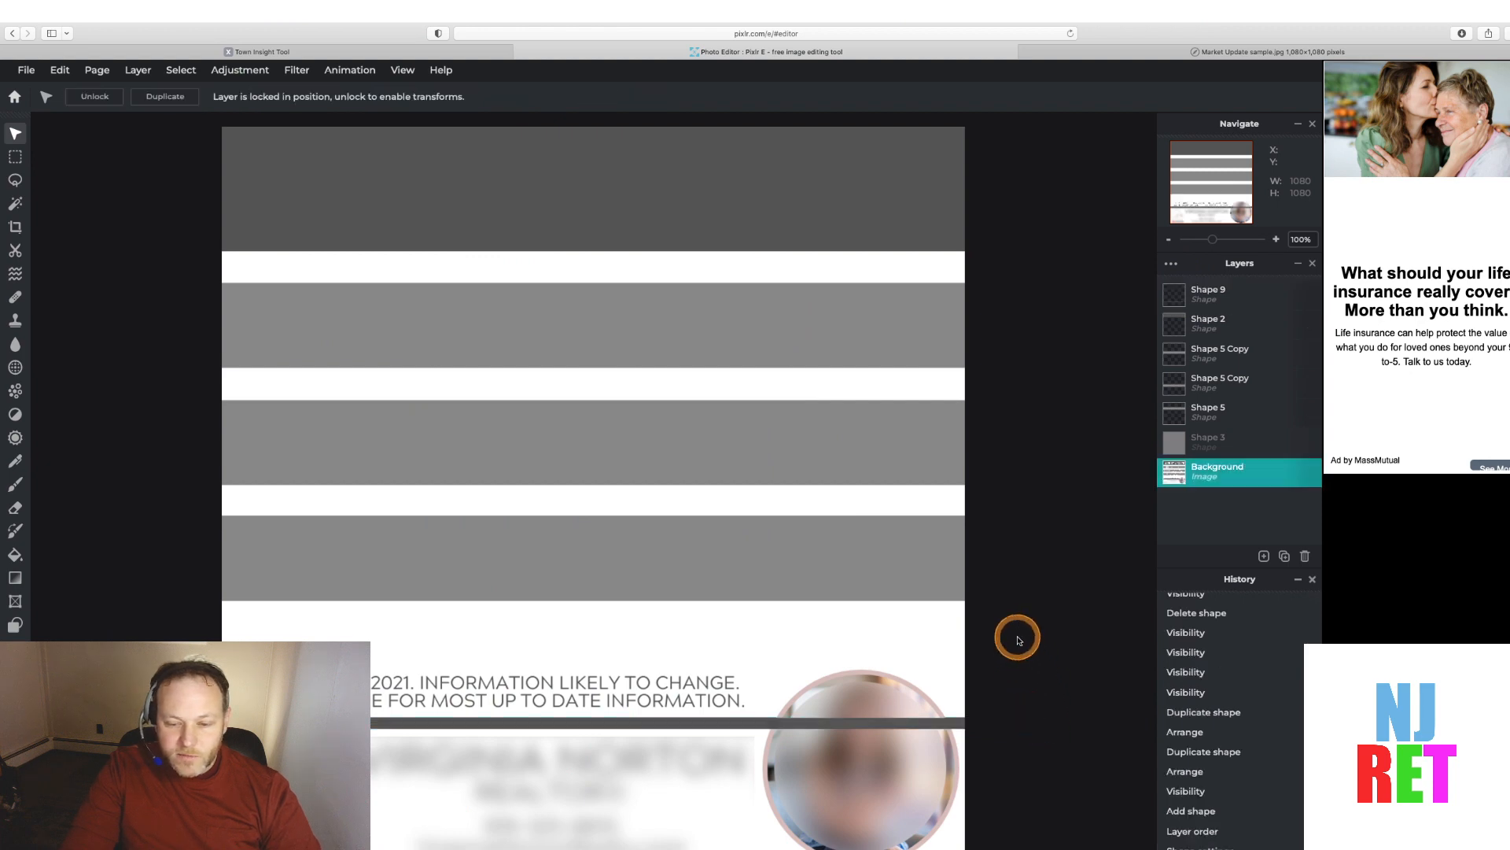
# Show the white rectangle layer again and open the Save dialog
pyautogui.click(1306, 445)
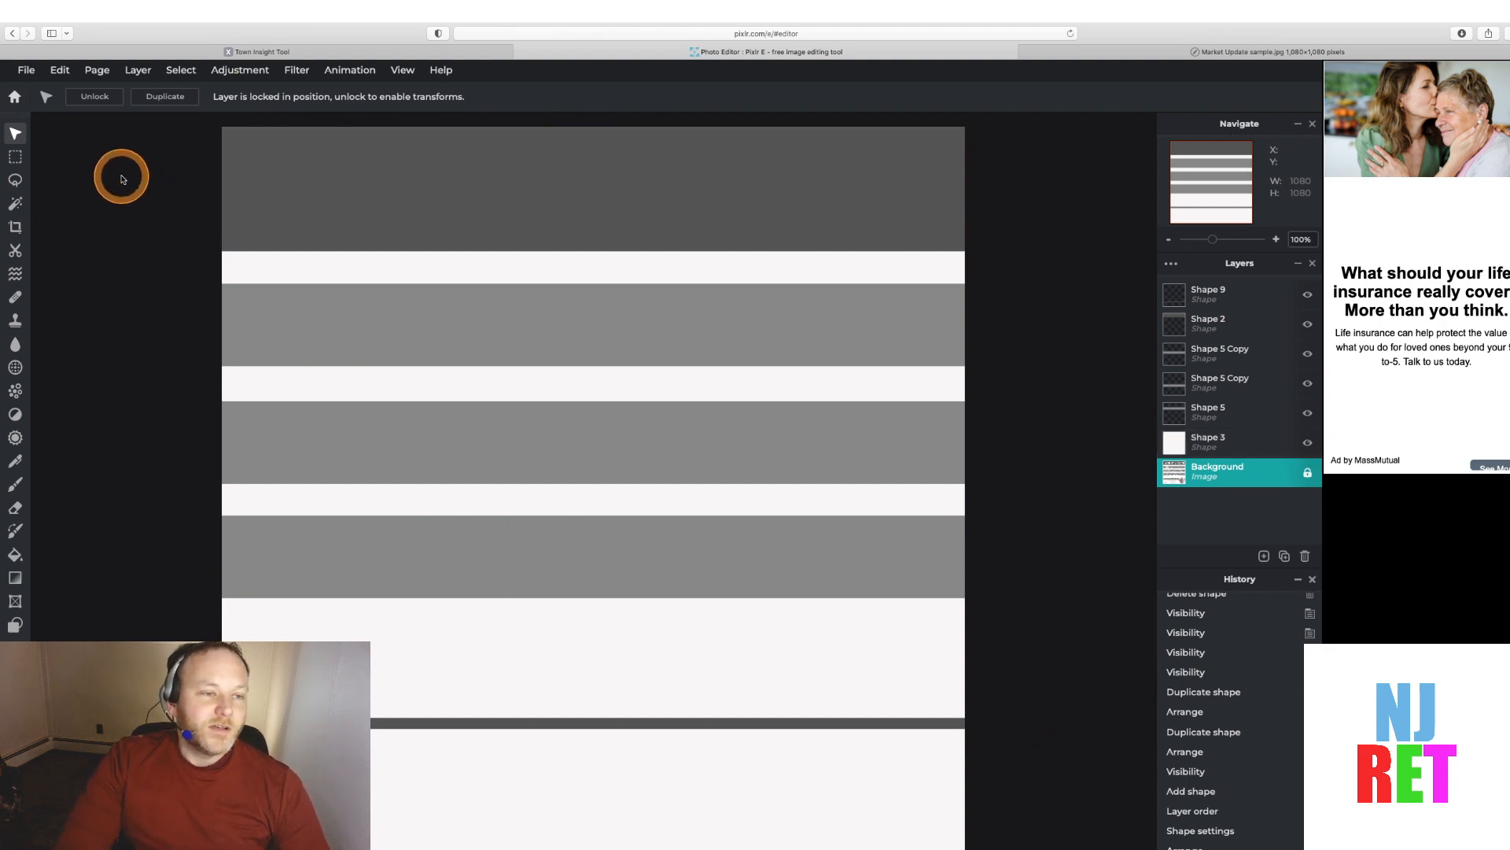
pyautogui.click(28, 71)
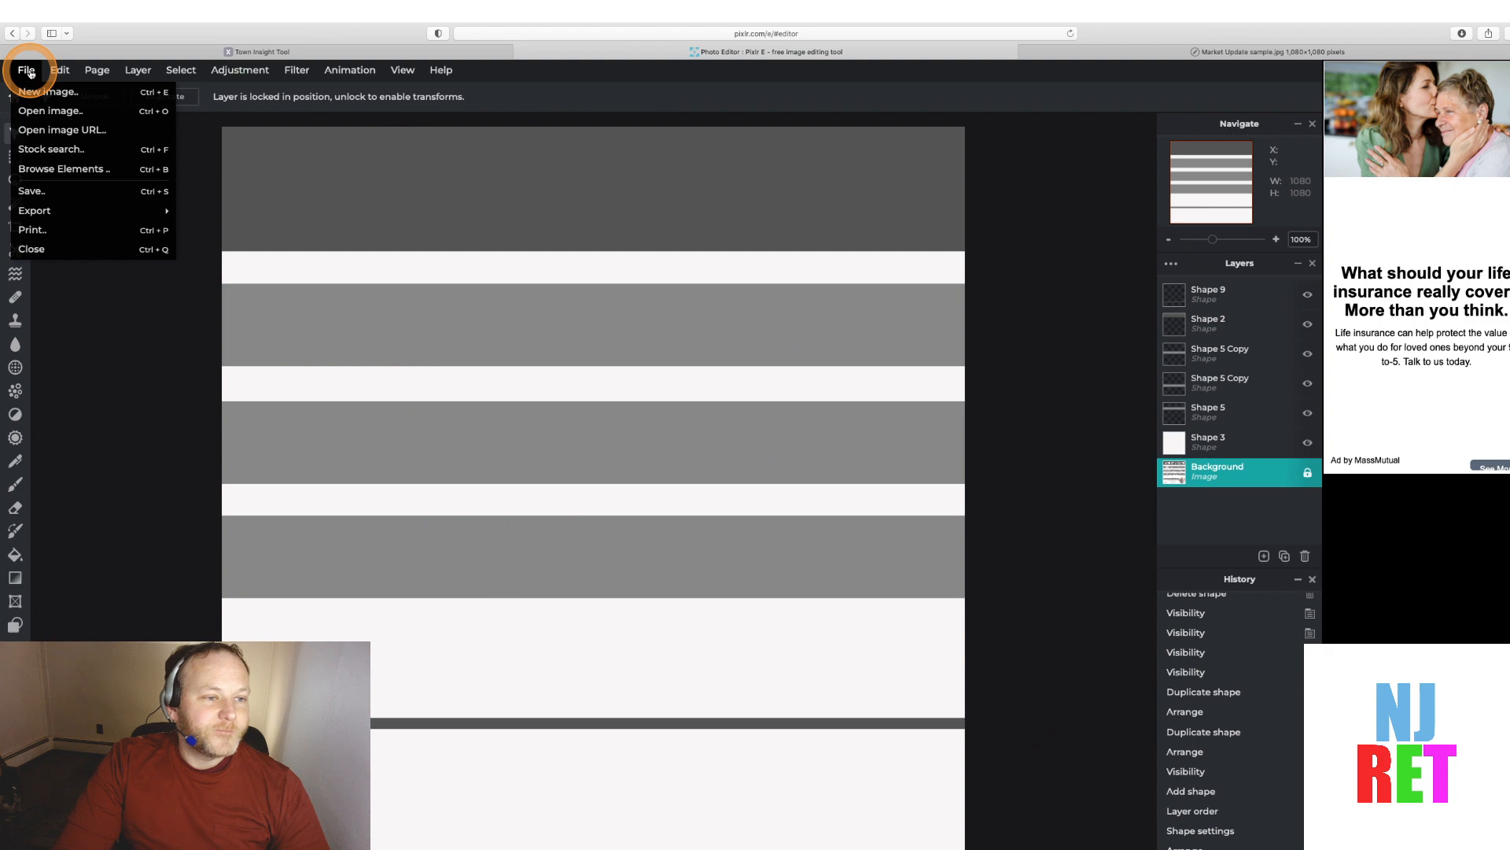
pyautogui.click(77, 192)
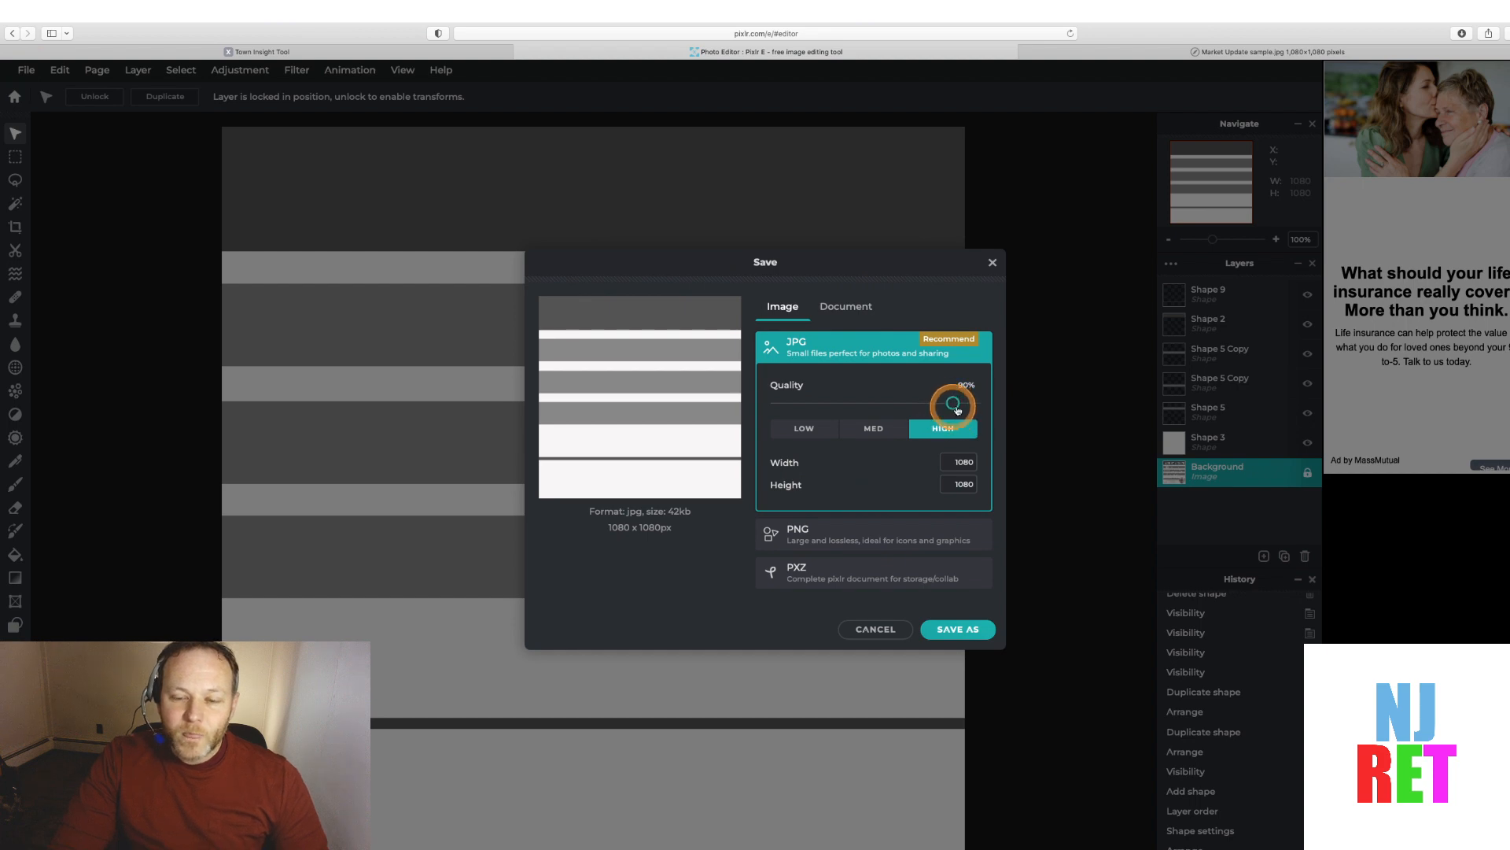
# Set the JPG quality to 100% and compare the Image and Document save formats
pyautogui.moveTo(953, 405); pyautogui.dragTo(1004, 409)
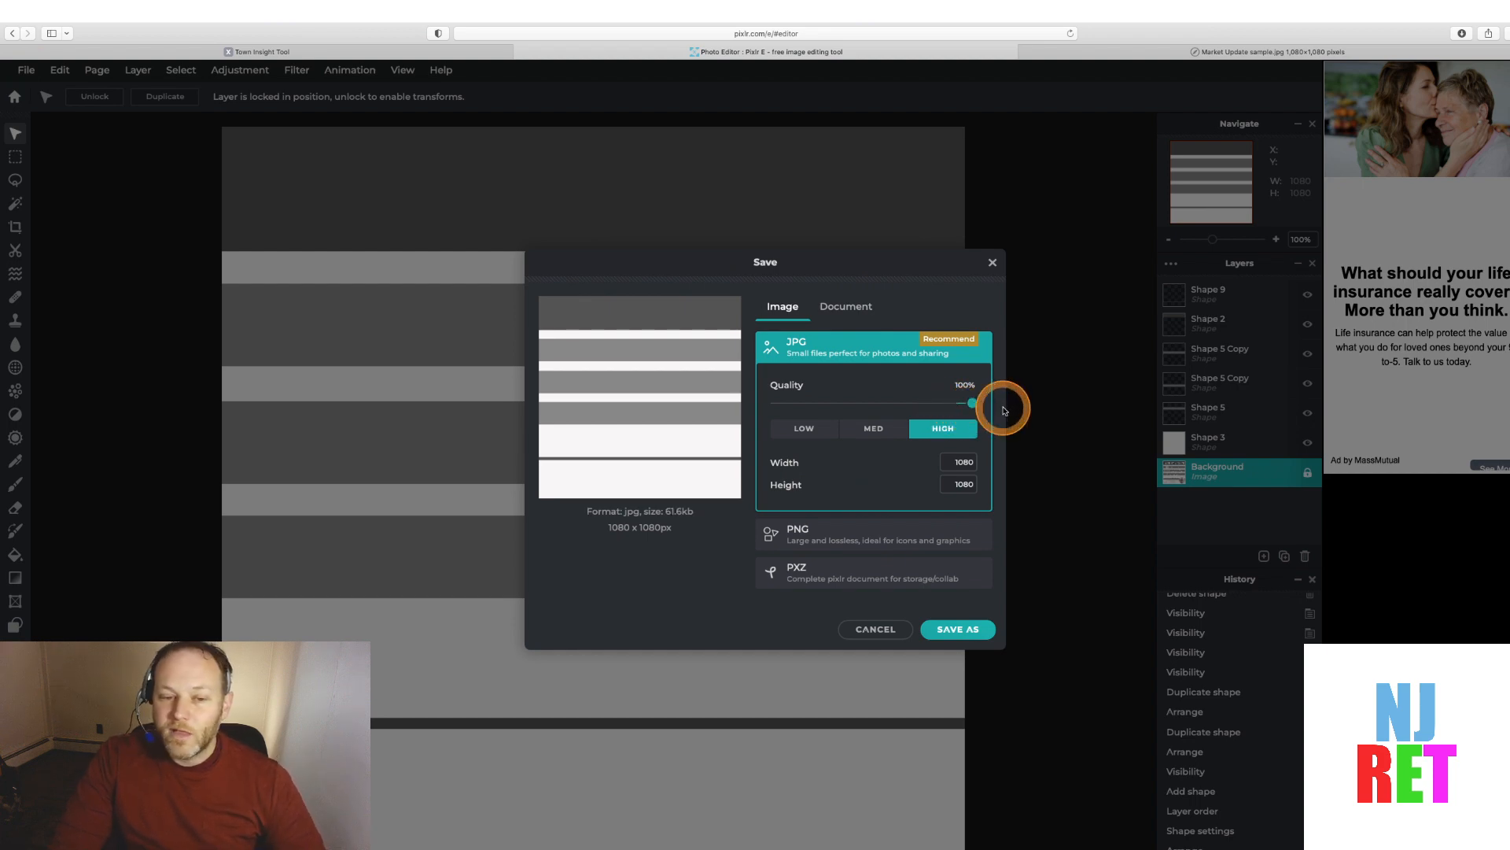
pyautogui.click(995, 400)
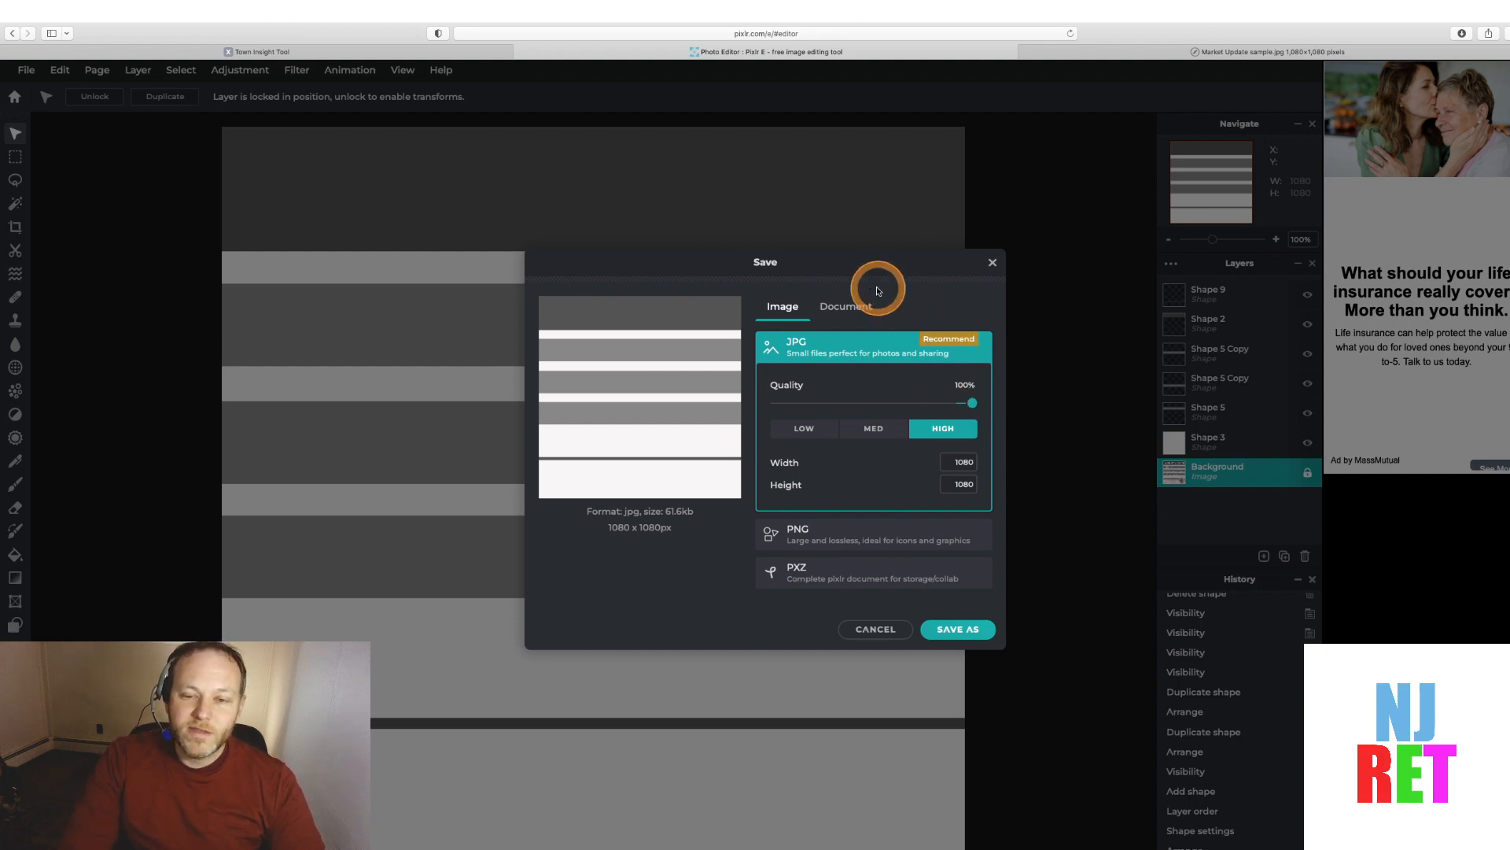
pyautogui.click(848, 308)
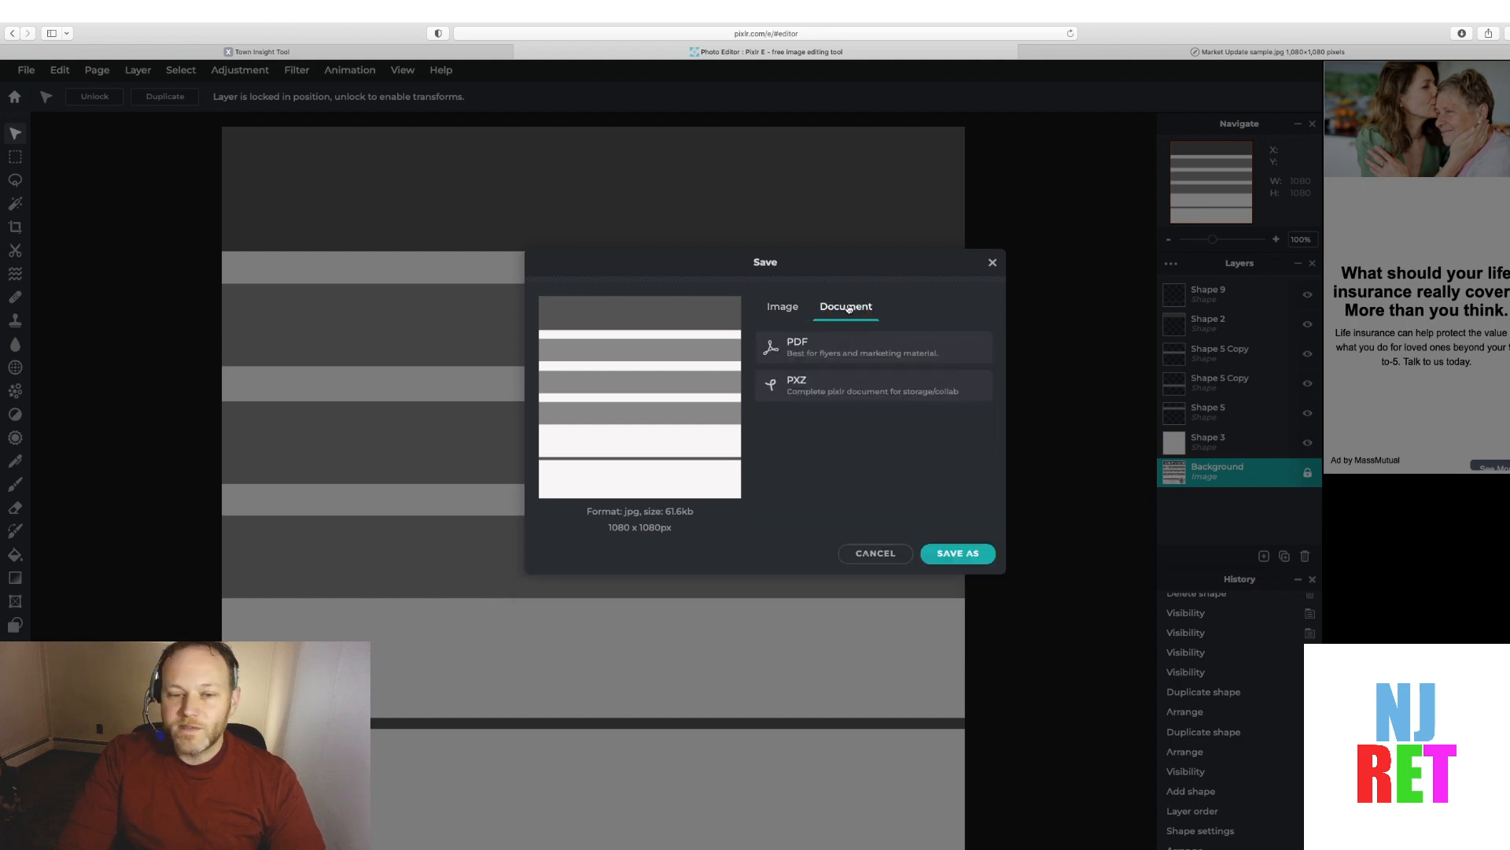
pyautogui.click(849, 309)
pyautogui.click(783, 306)
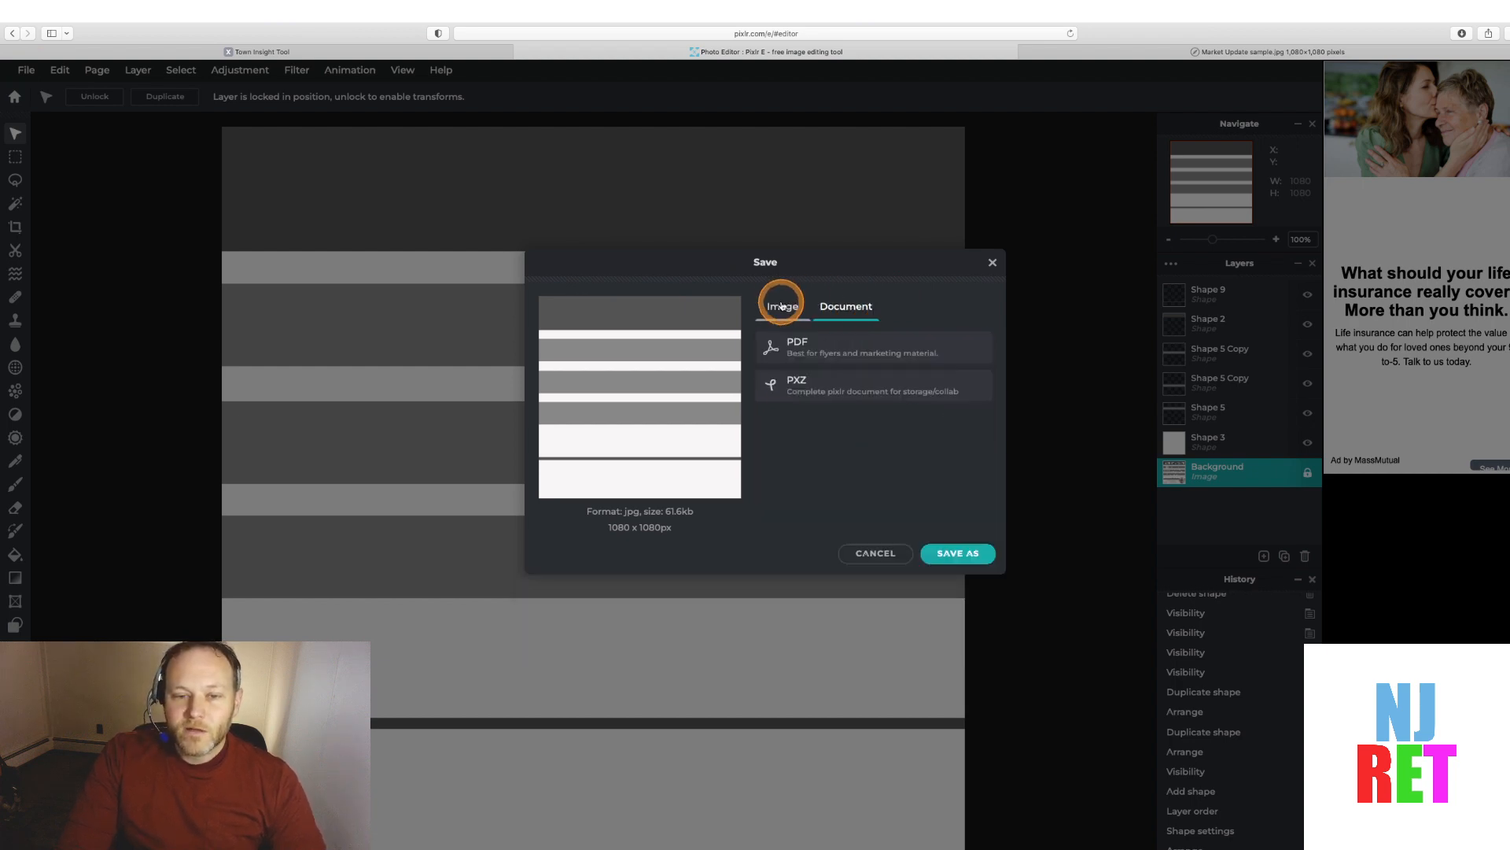
pyautogui.click(847, 311)
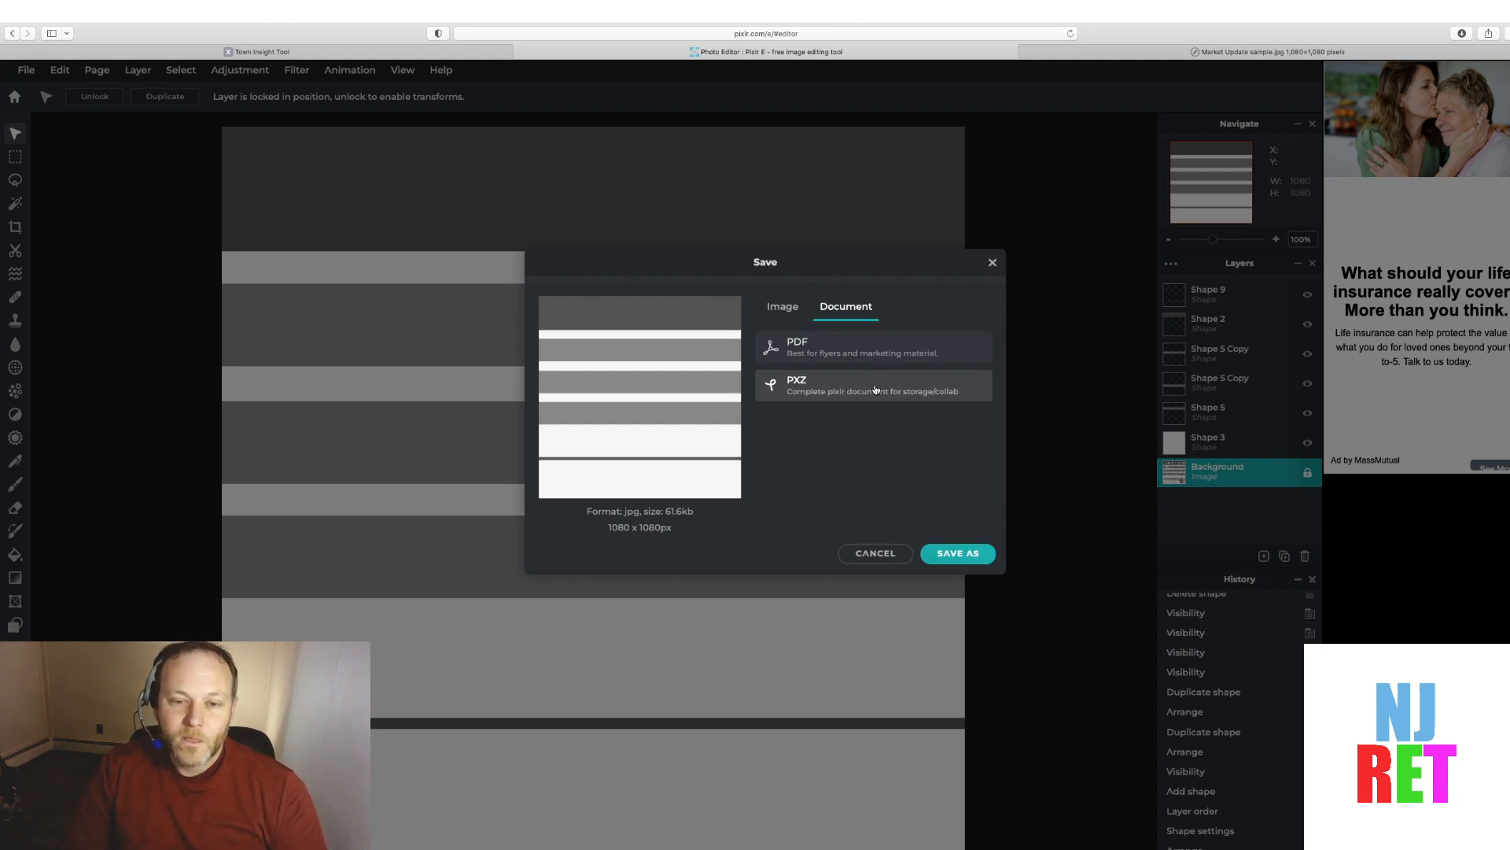
pyautogui.click(783, 308)
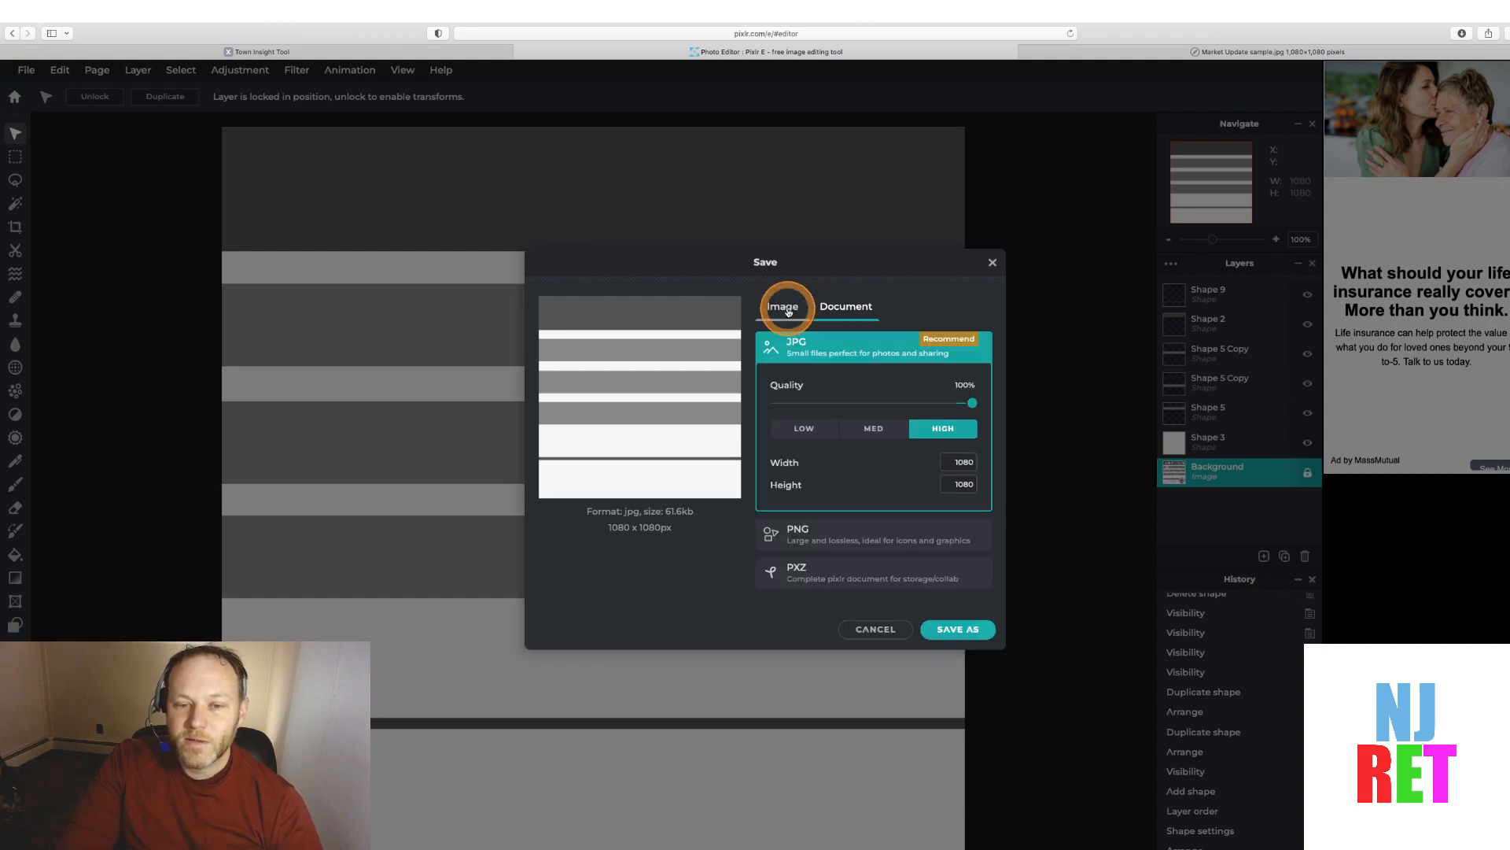
# Save the graphic as a transparent PNG named Market Update template
pyautogui.click(851, 535)
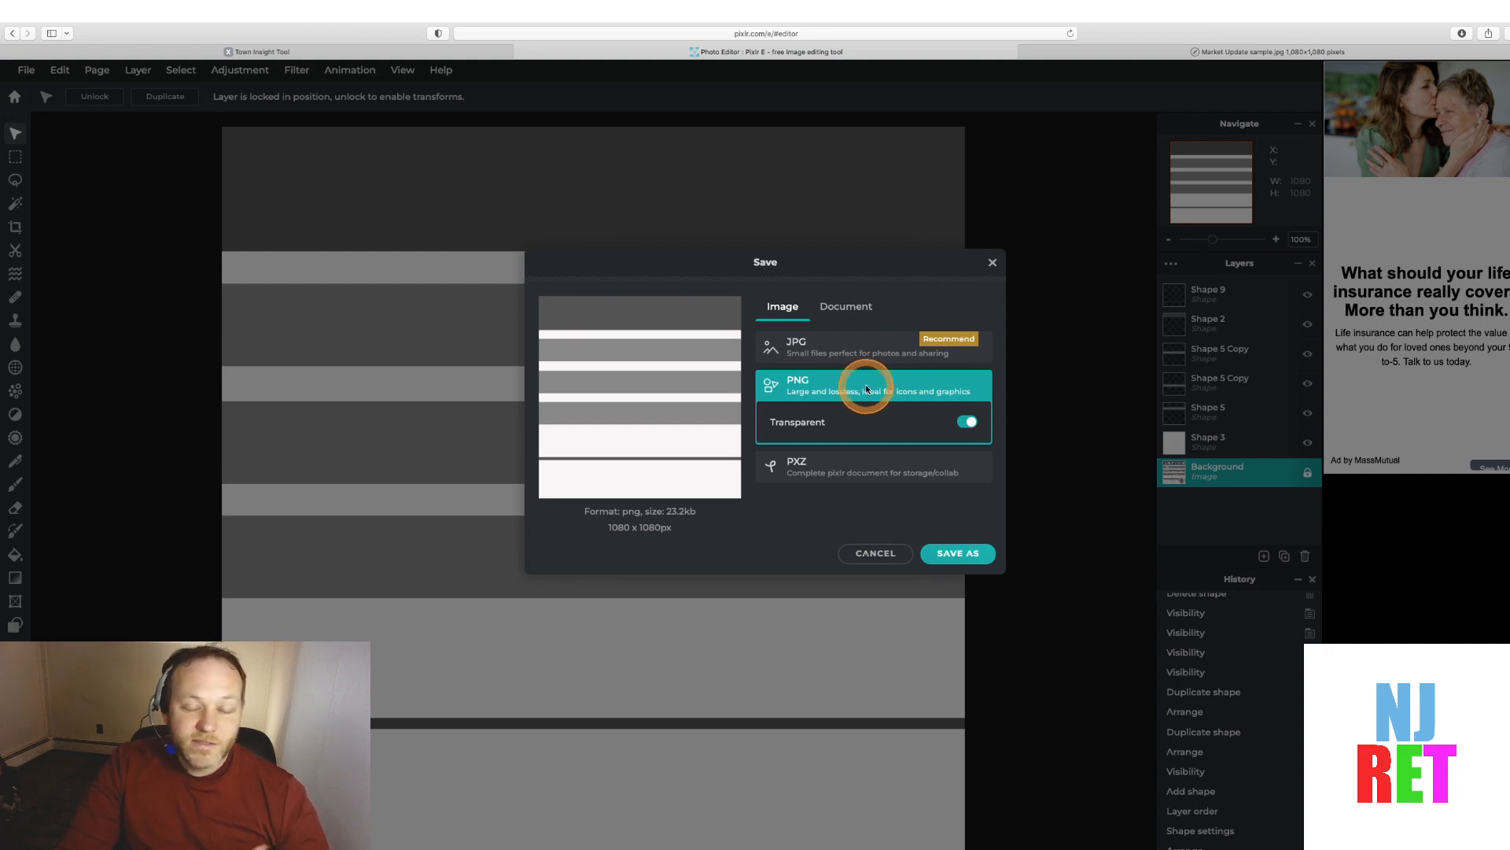
pyautogui.click(964, 554)
pyautogui.click(761, 470)
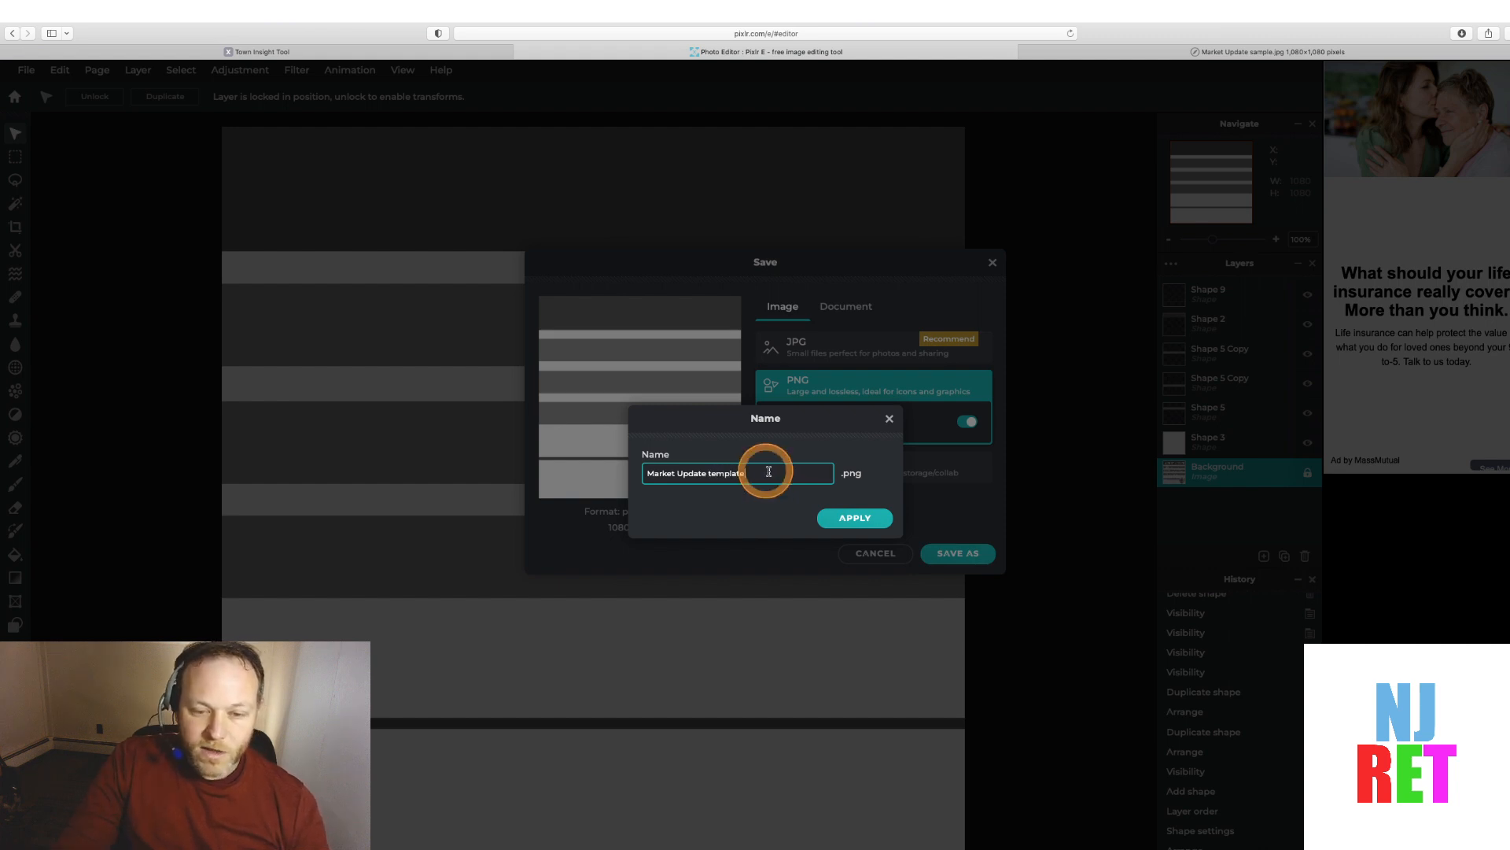
pyautogui.click(857, 520)
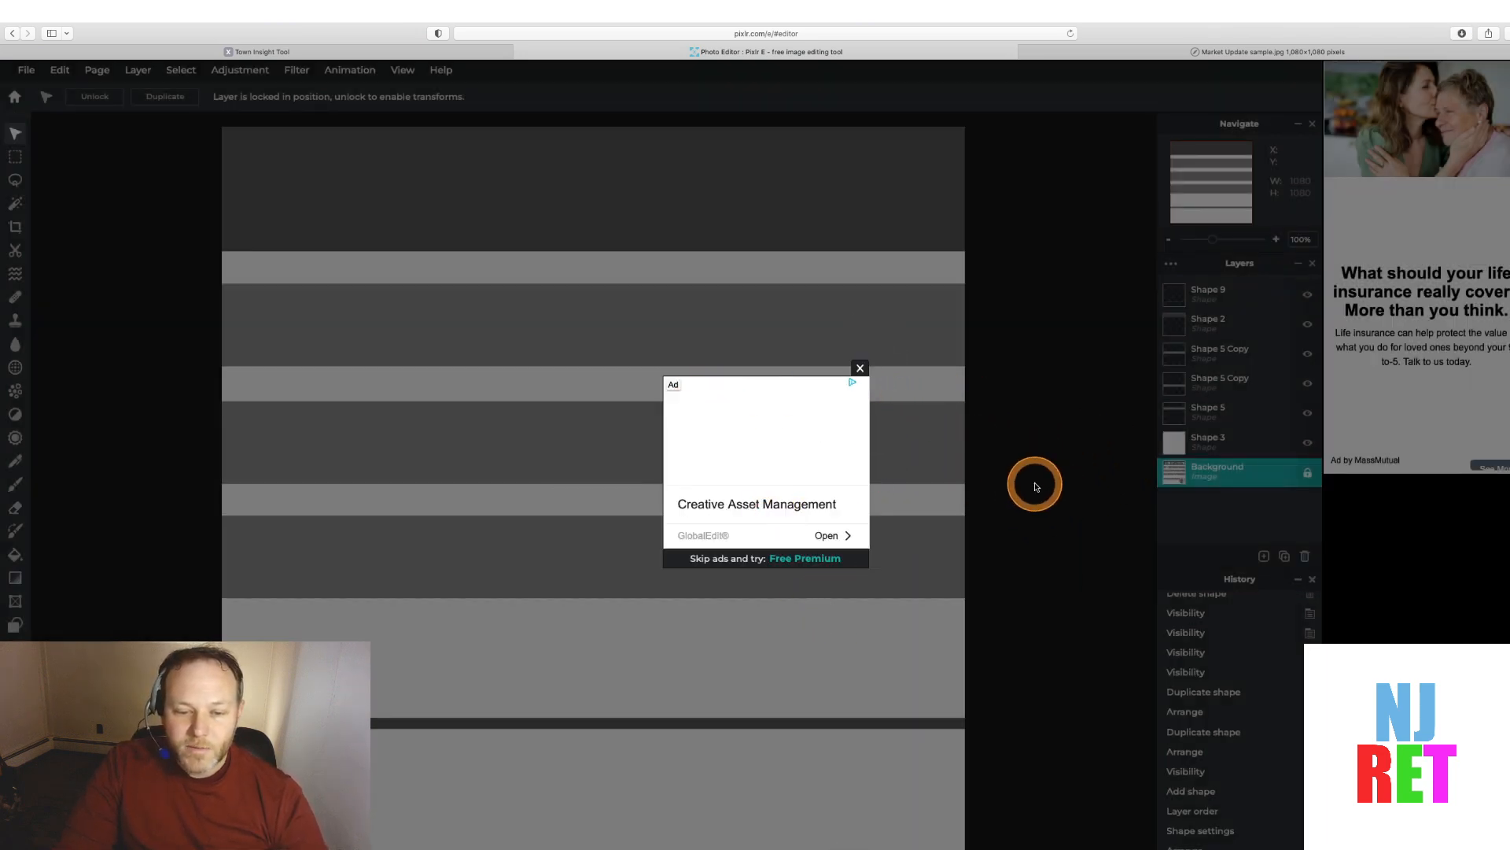
pyautogui.click(860, 370)
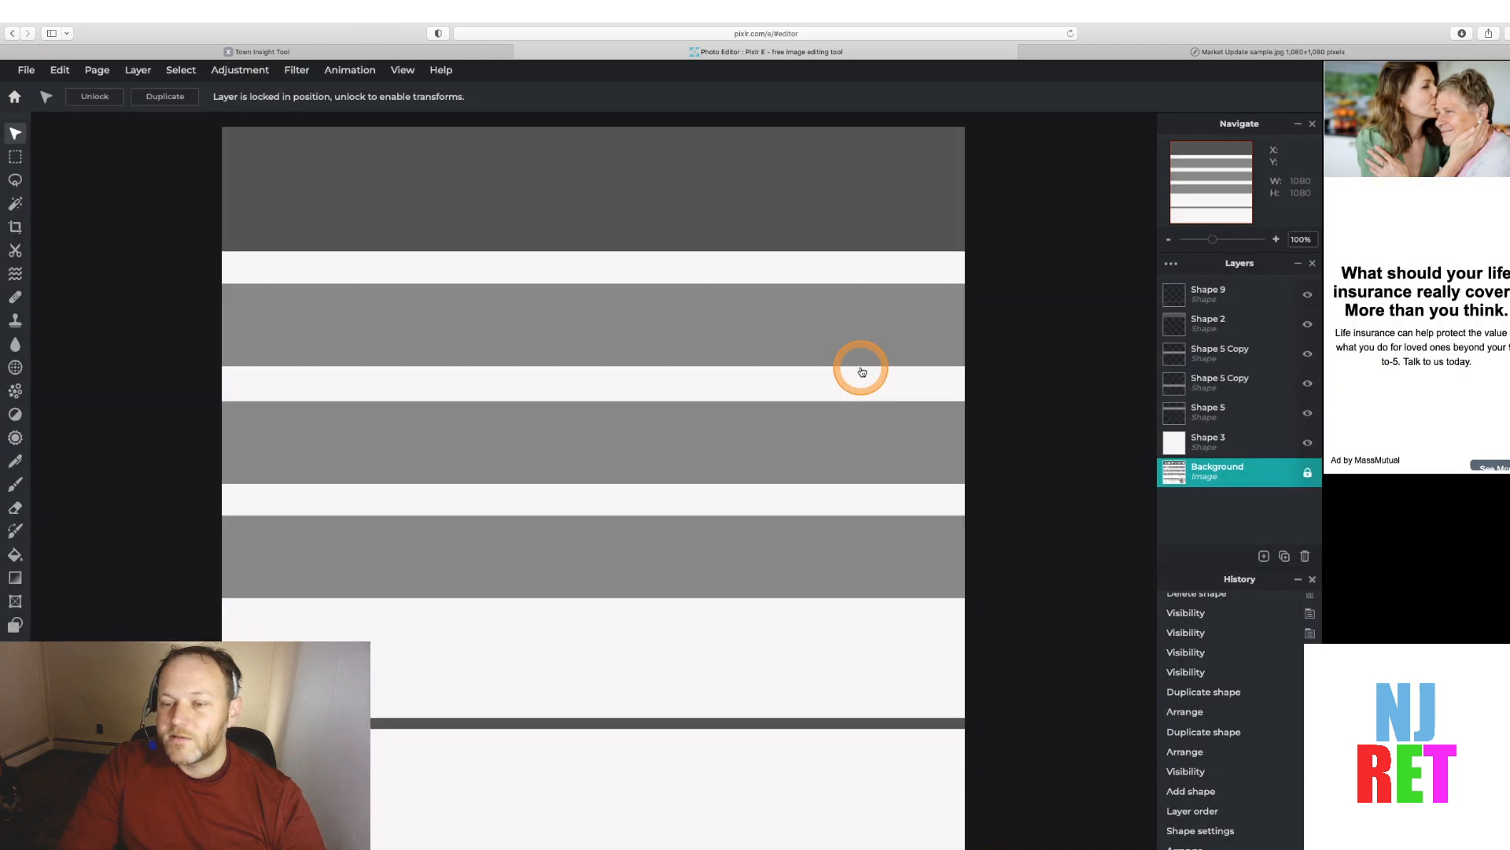
# Hide all added shape layers except the divider line to reveal the original template underneath
pyautogui.click(1308, 446)
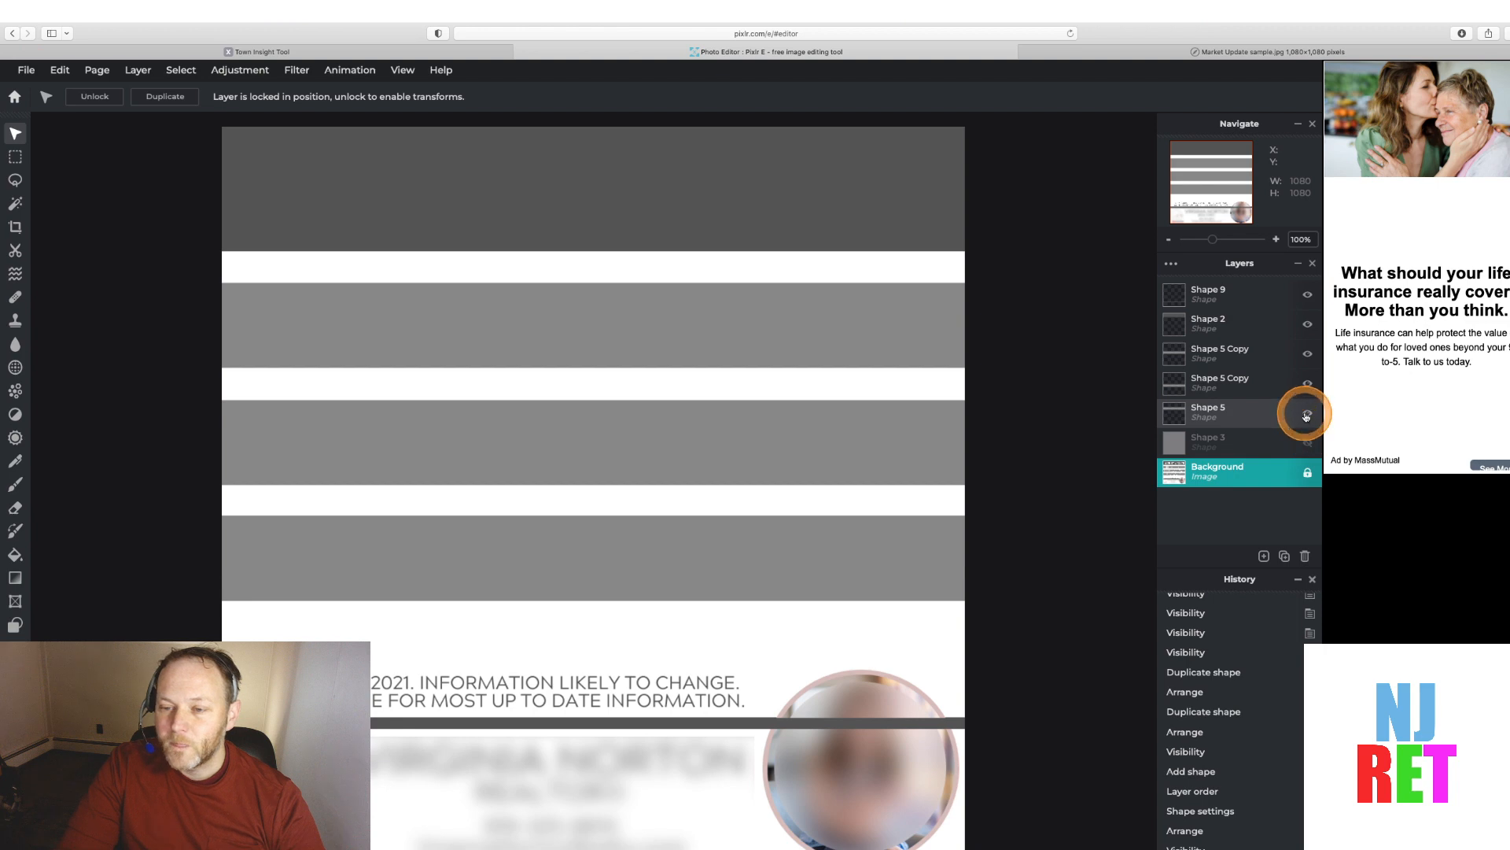
pyautogui.click(1308, 413)
pyautogui.click(1308, 383)
pyautogui.click(1308, 383)
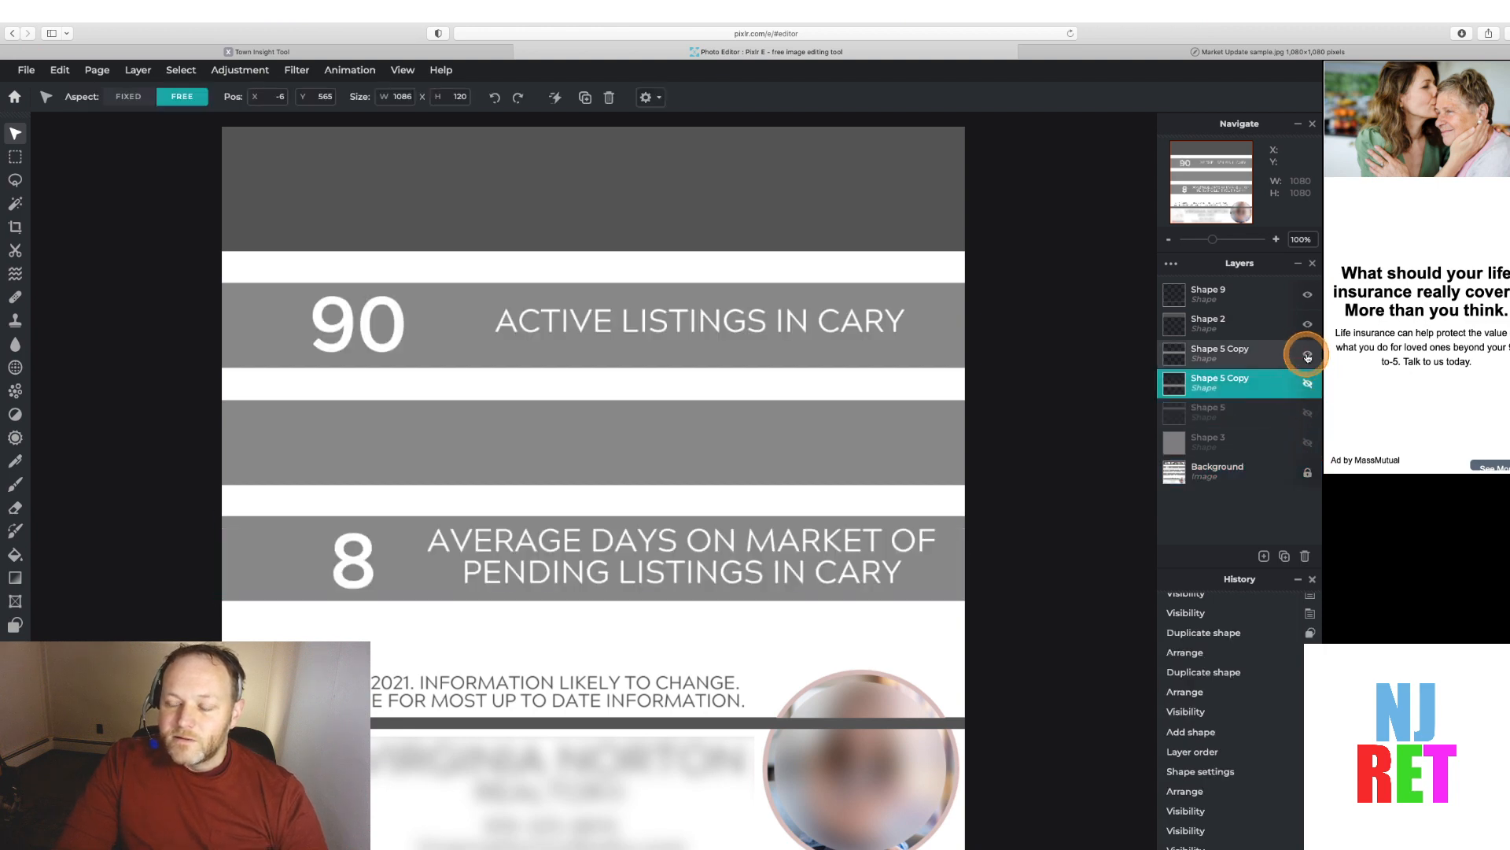
pyautogui.click(1308, 353)
pyautogui.click(1308, 324)
pyautogui.click(1308, 299)
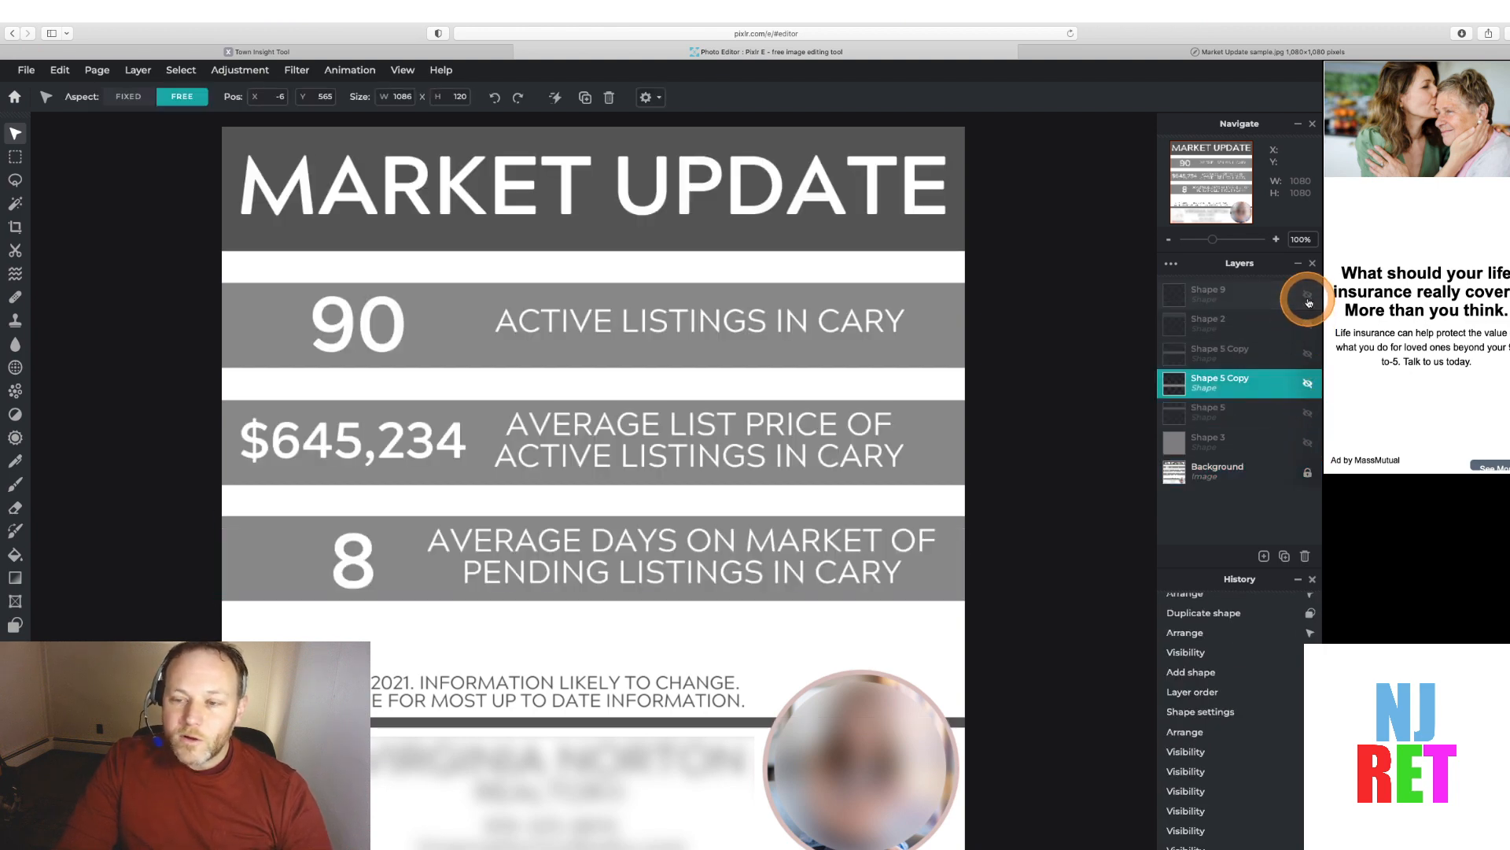
pyautogui.click(1308, 298)
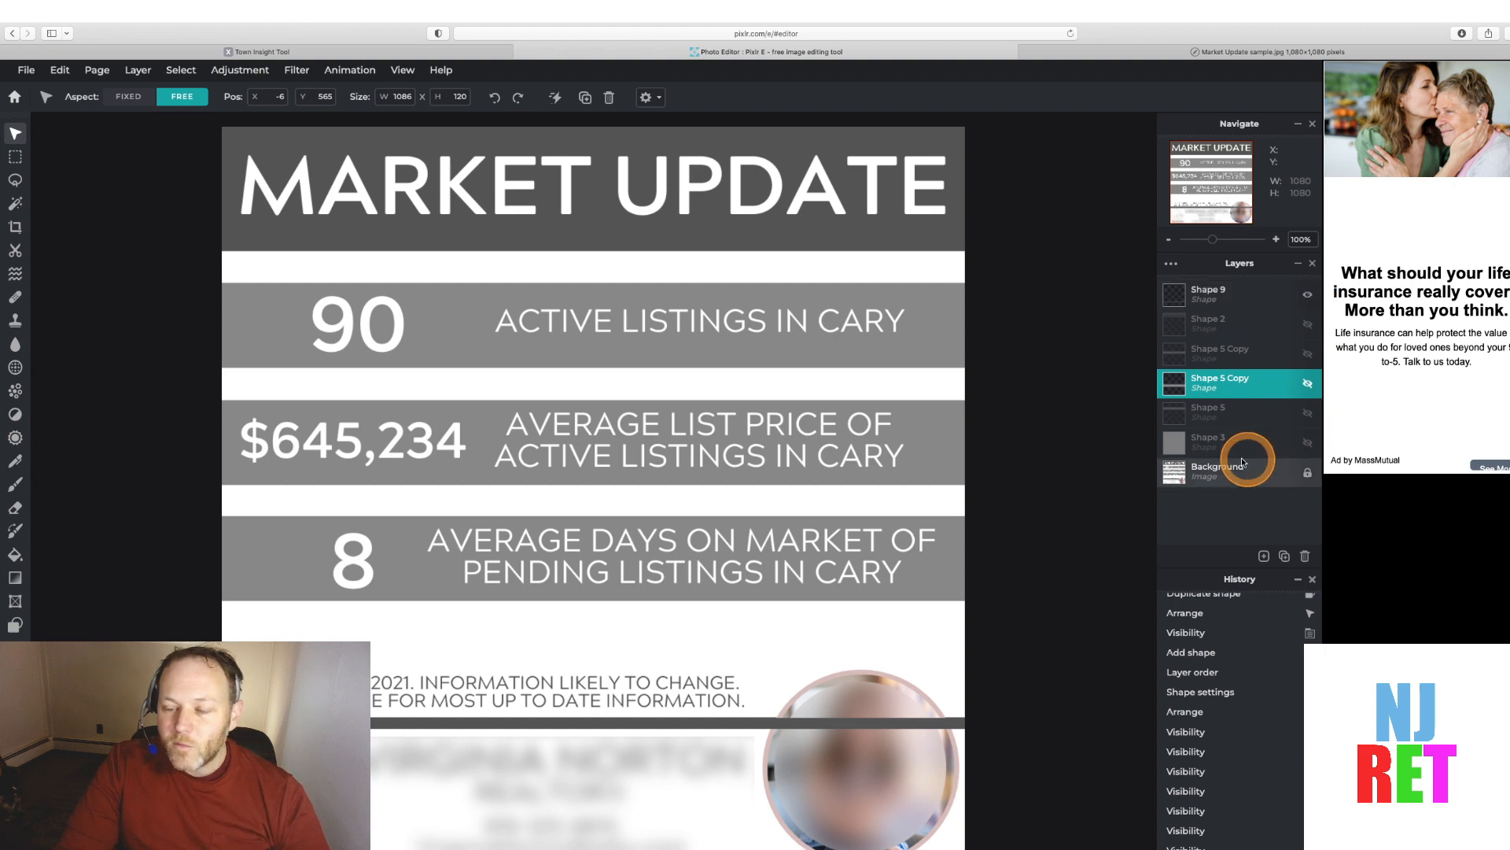
pyautogui.click(1212, 468)
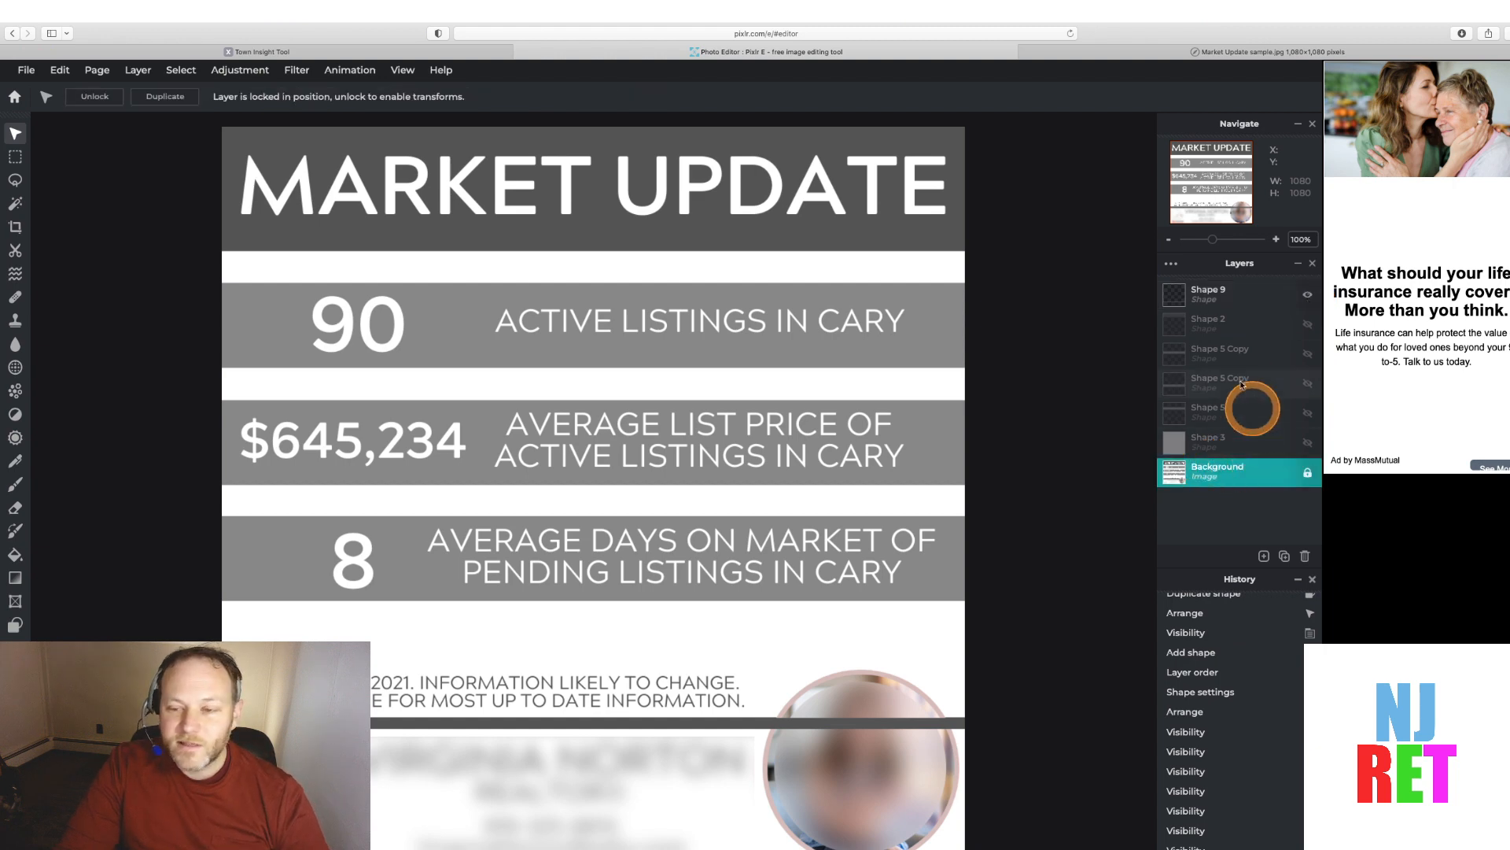
pyautogui.click(1308, 445)
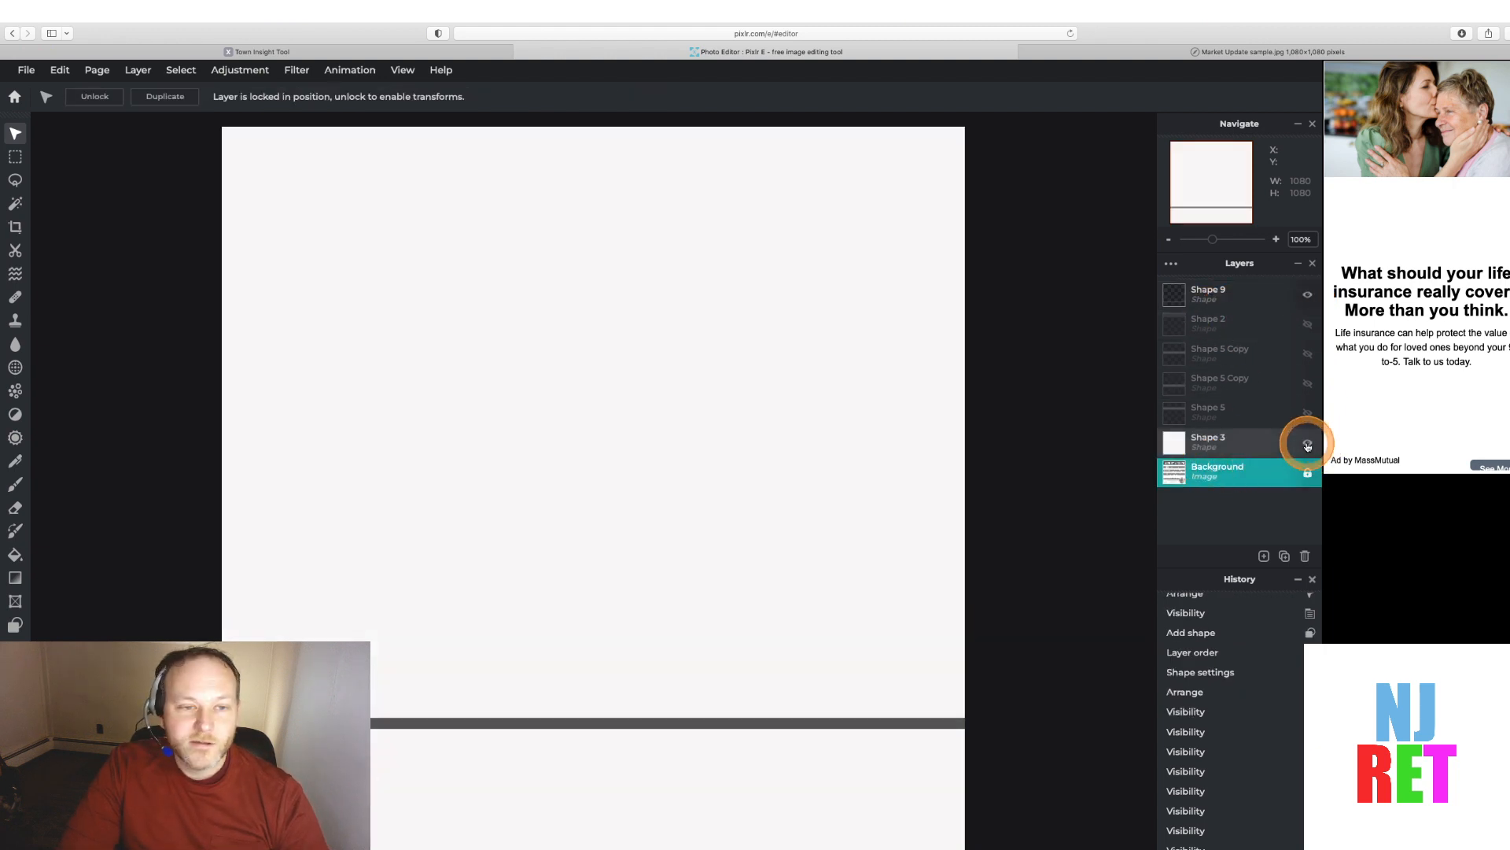
pyautogui.click(1308, 444)
pyautogui.click(1308, 324)
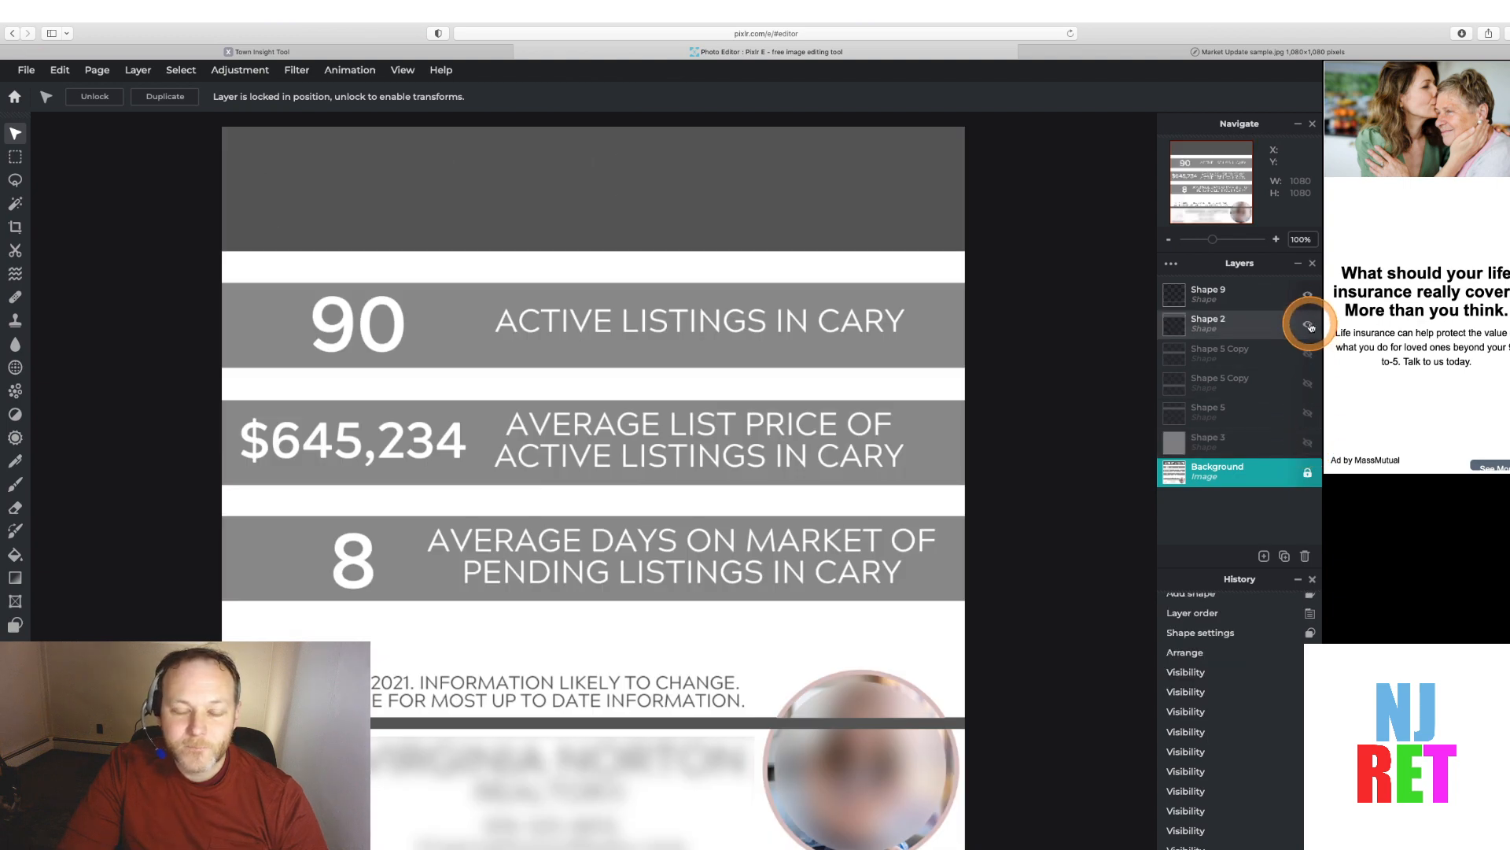
pyautogui.click(1309, 324)
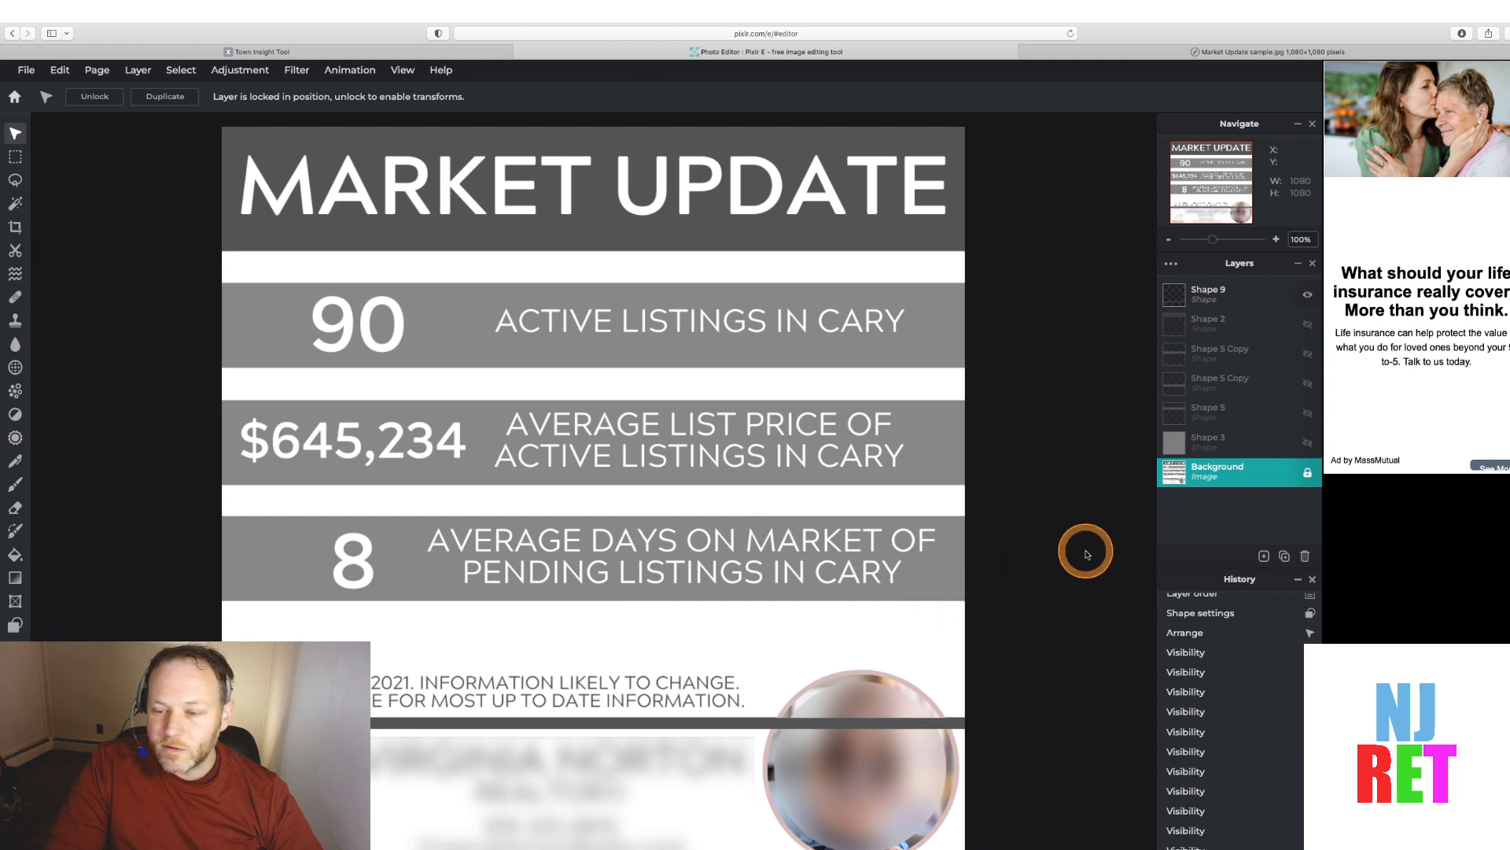
# Add a new text layer and replace its placeholder text with MARKET UPDATE
pyautogui.click(1265, 556)
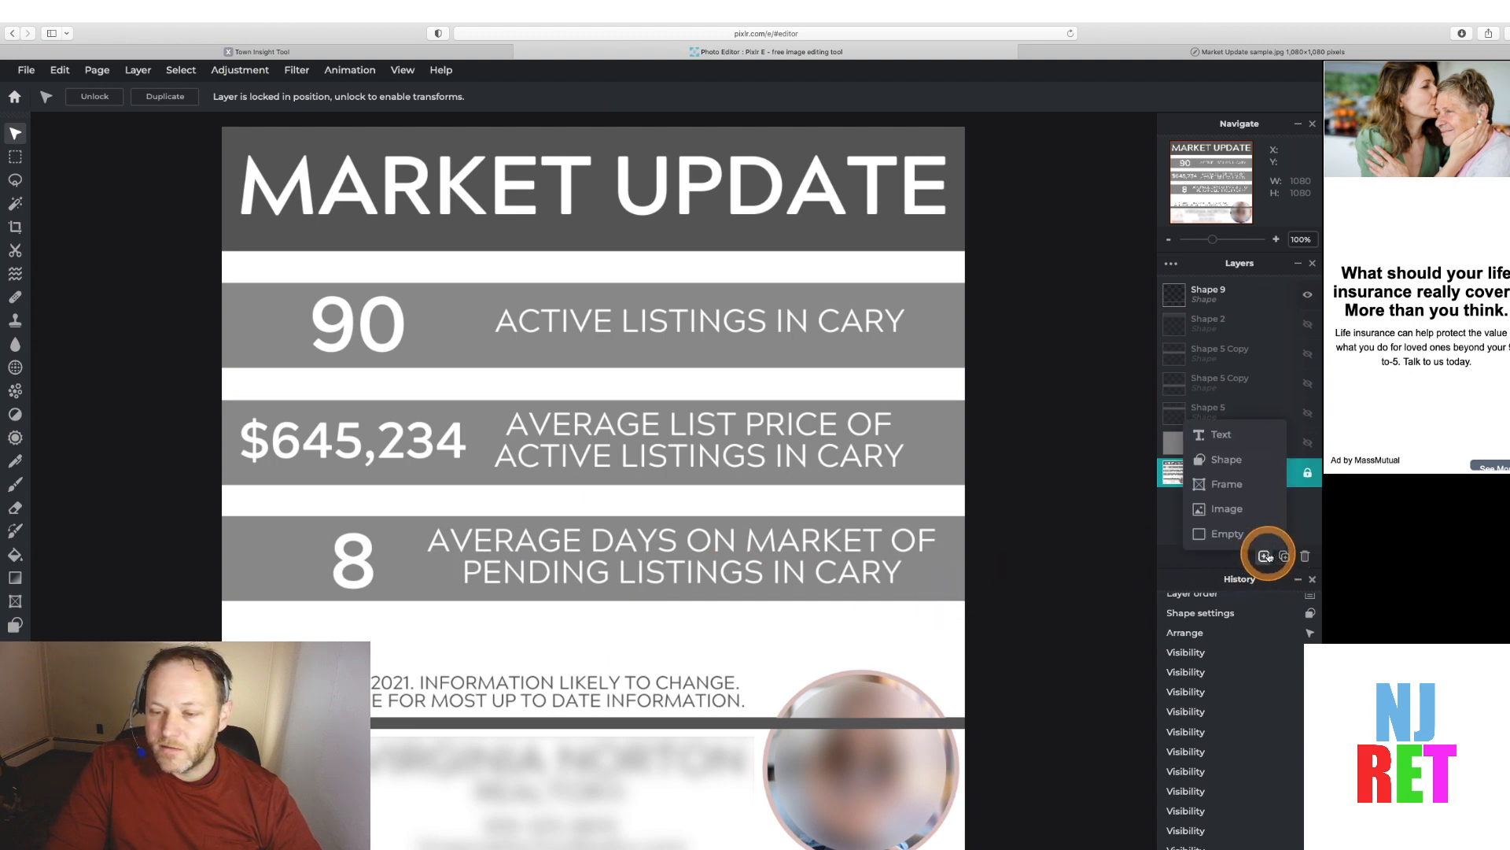
pyautogui.click(1220, 437)
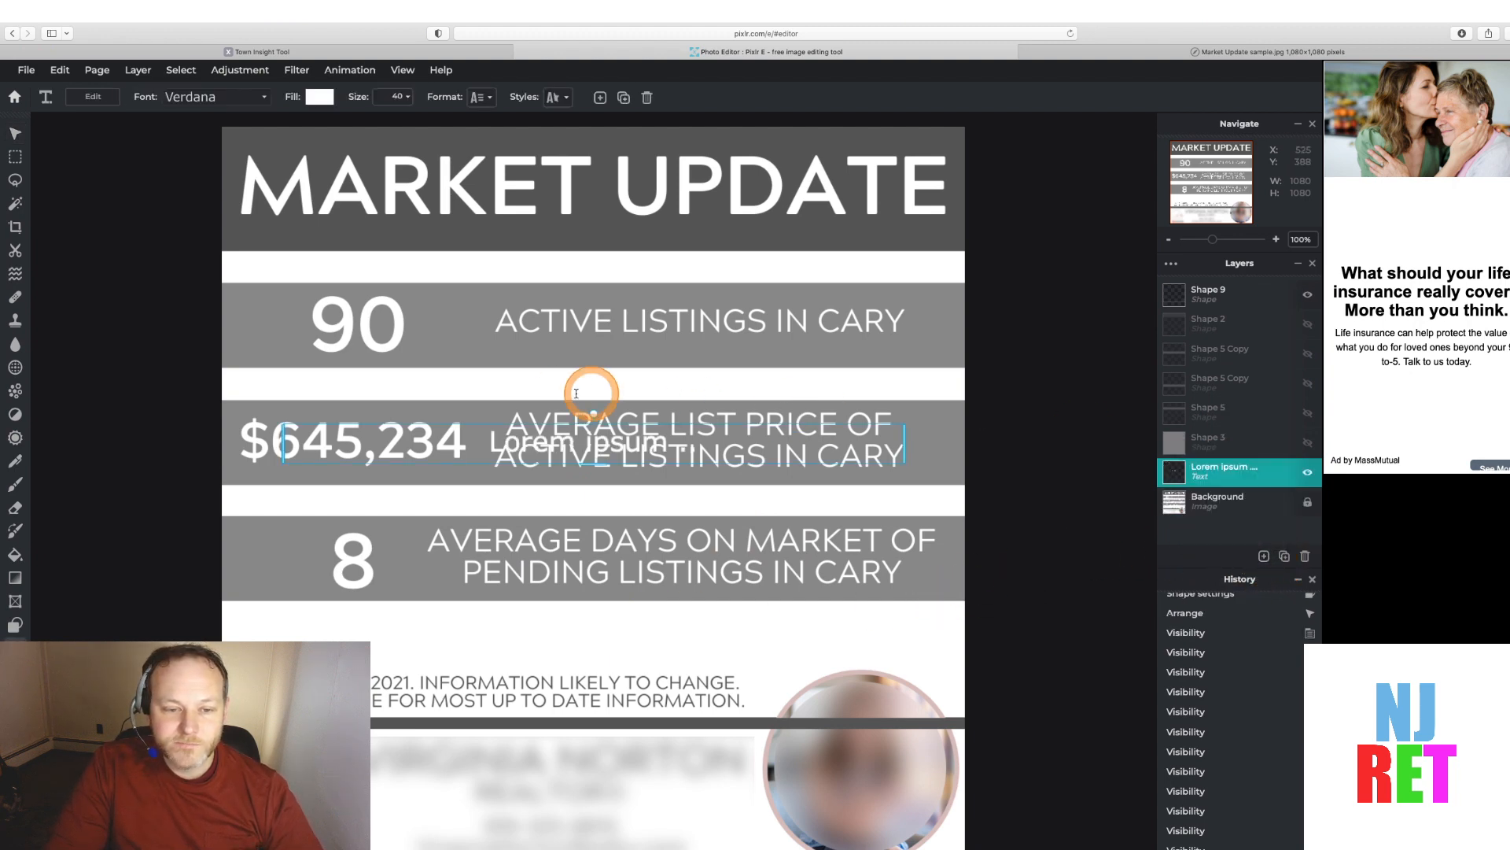
pyautogui.doubleClick(520, 441)
pyautogui.click(494, 442)
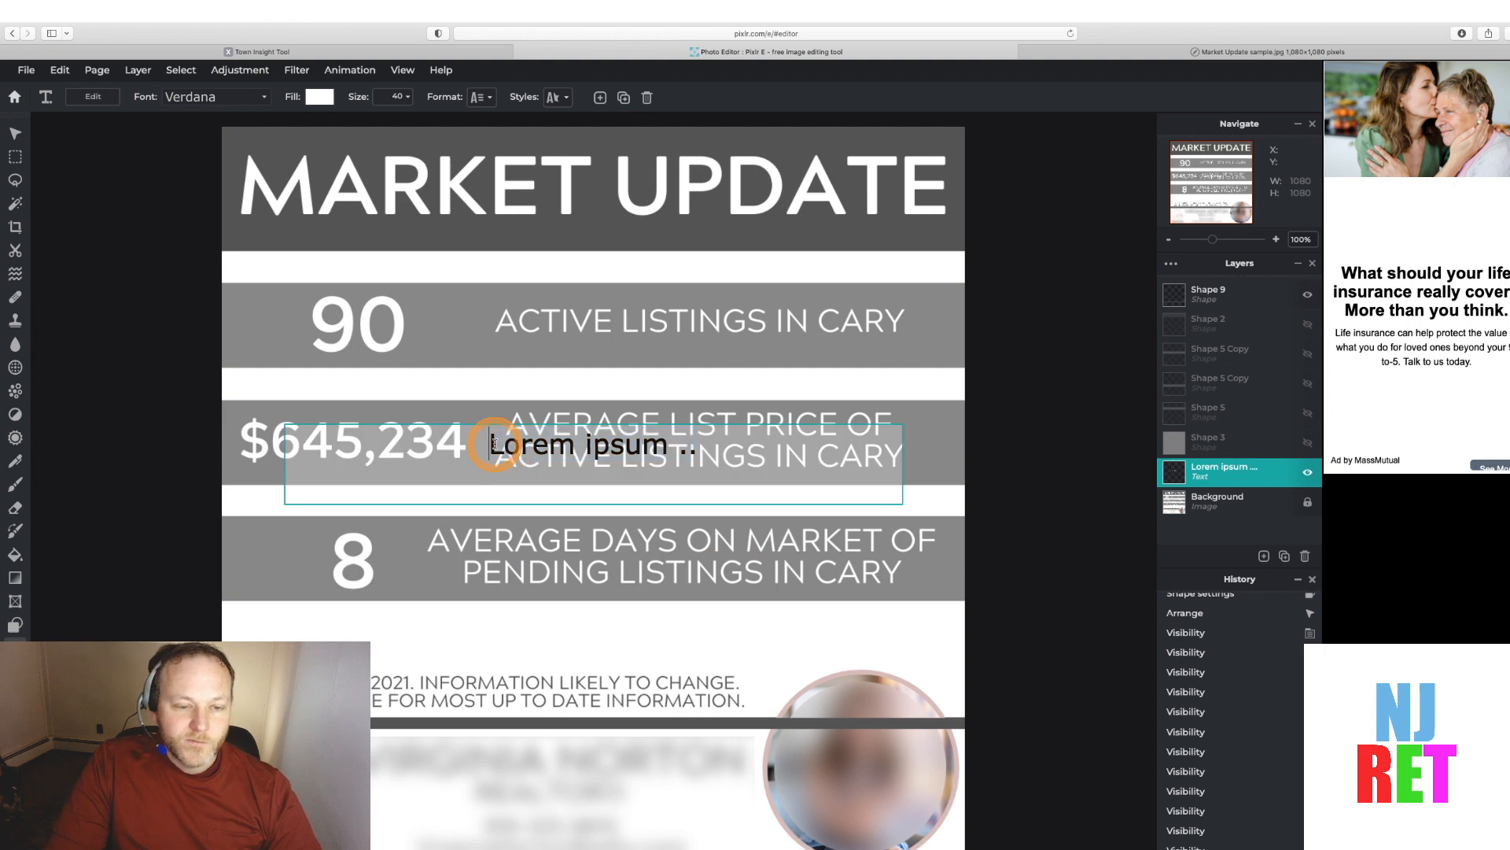
pyautogui.moveTo(494, 443); pyautogui.dragTo(756, 447)
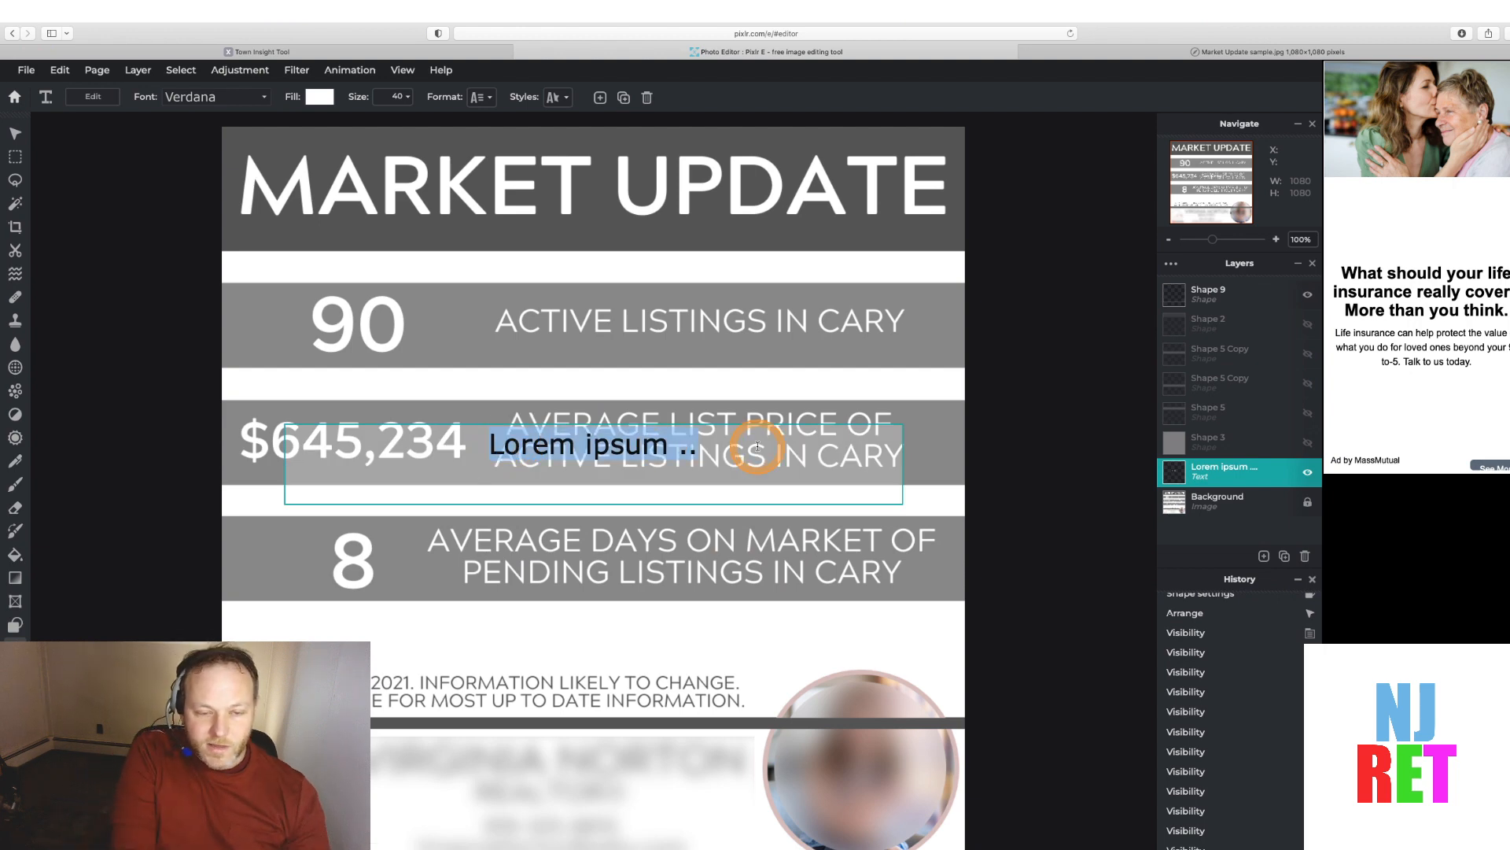
pyautogui.write('MAR')
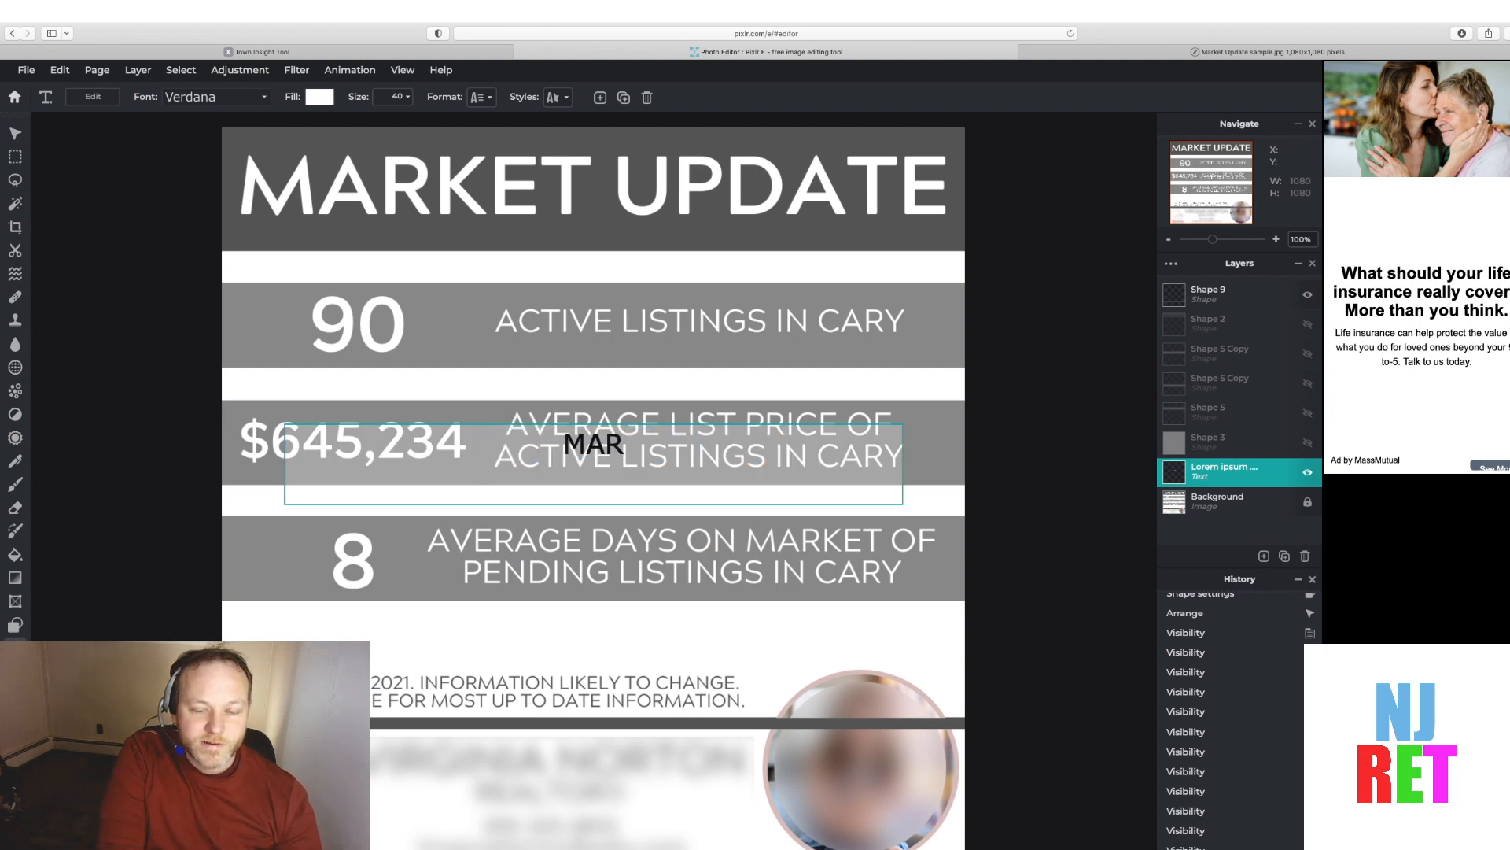
pyautogui.write('KET UPDAT')
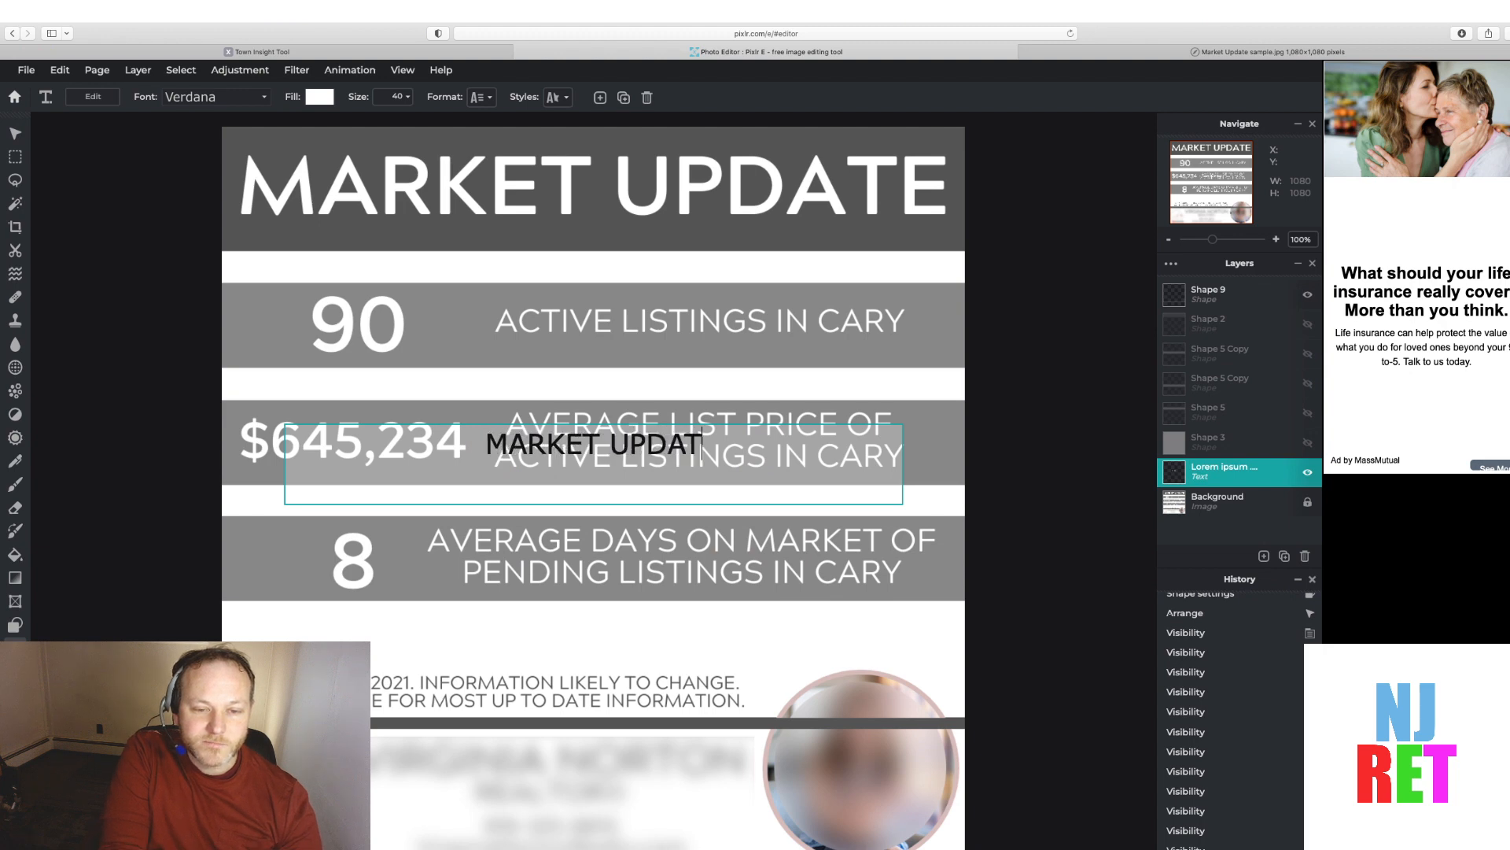
pyautogui.write('E')
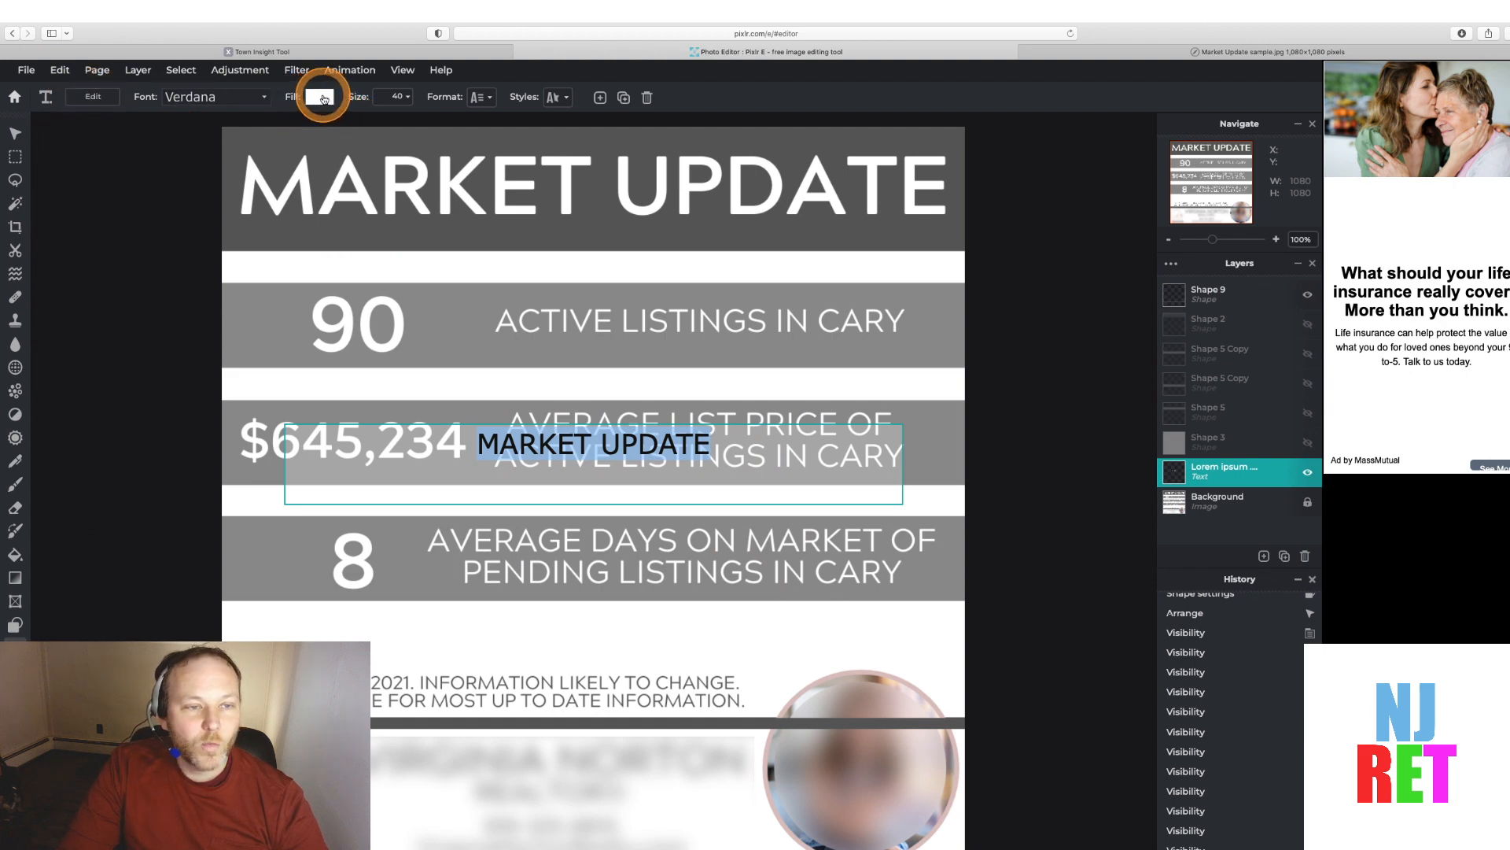
# Set the MARKET UPDATE text size to 90
pyautogui.click(320, 96)
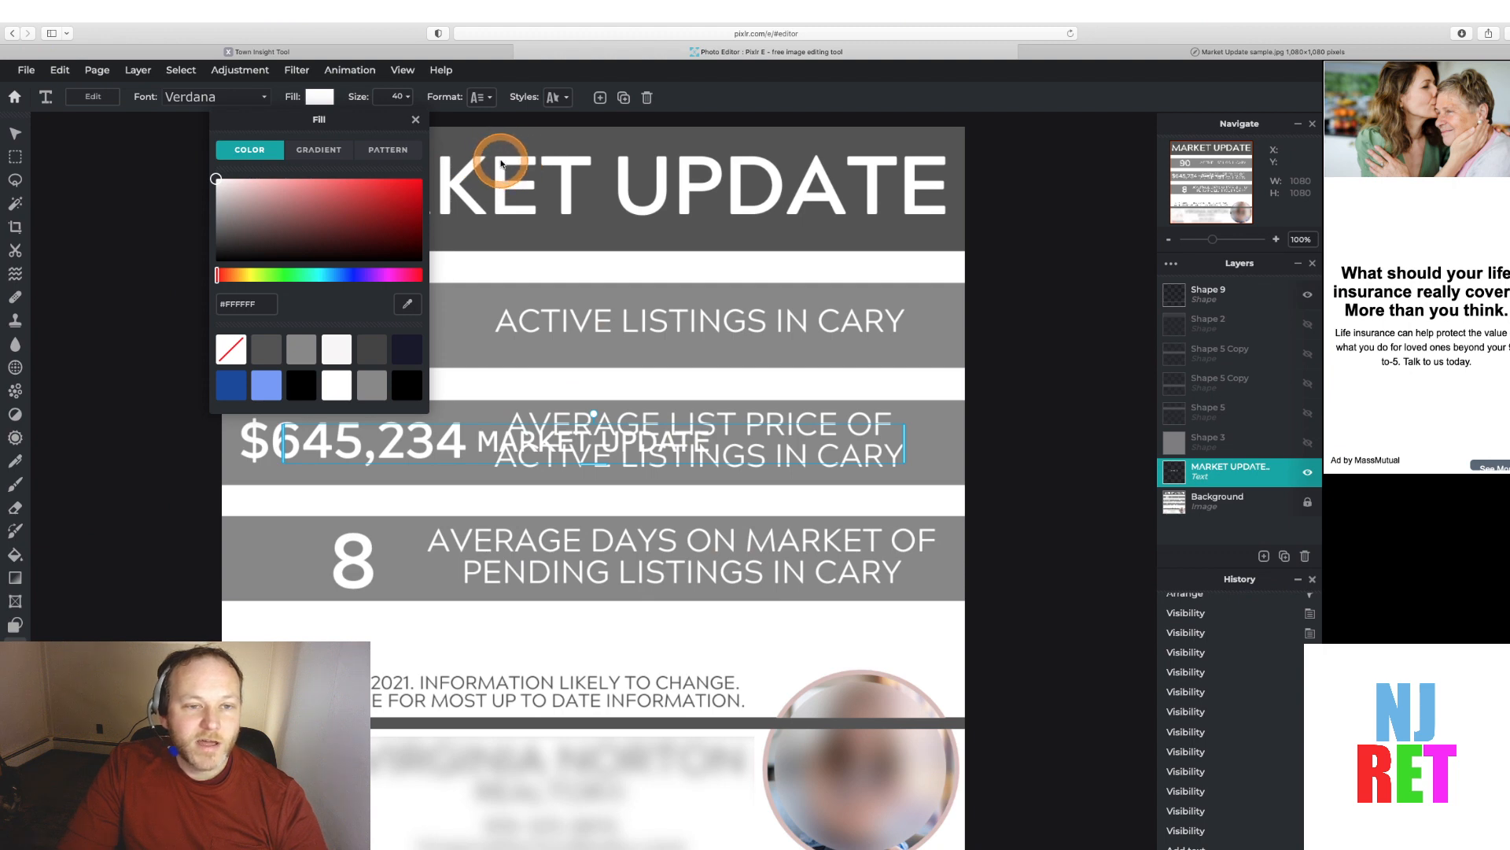
pyautogui.click(539, 68)
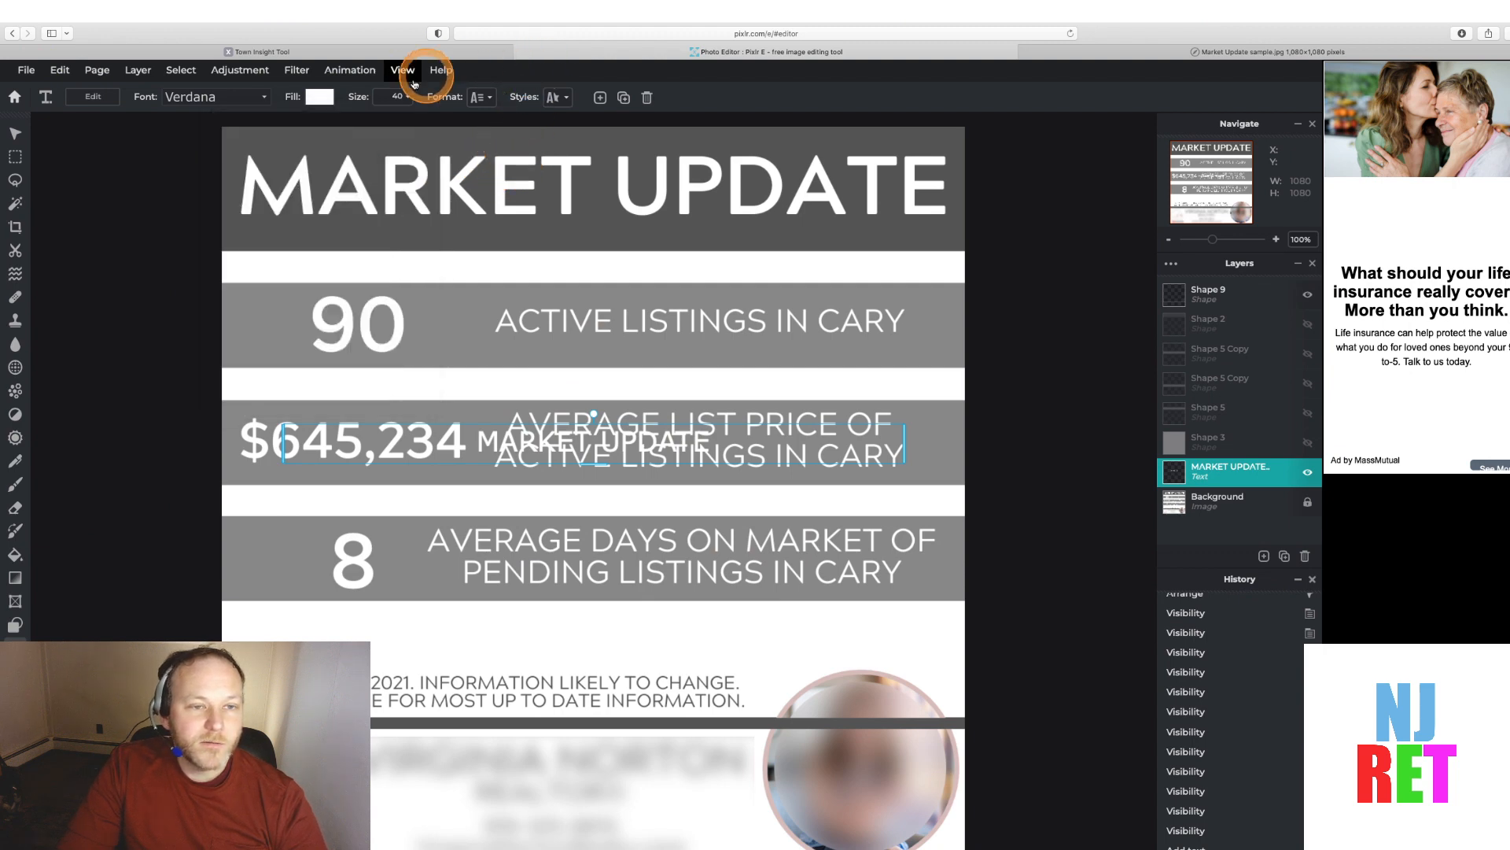
pyautogui.click(402, 96)
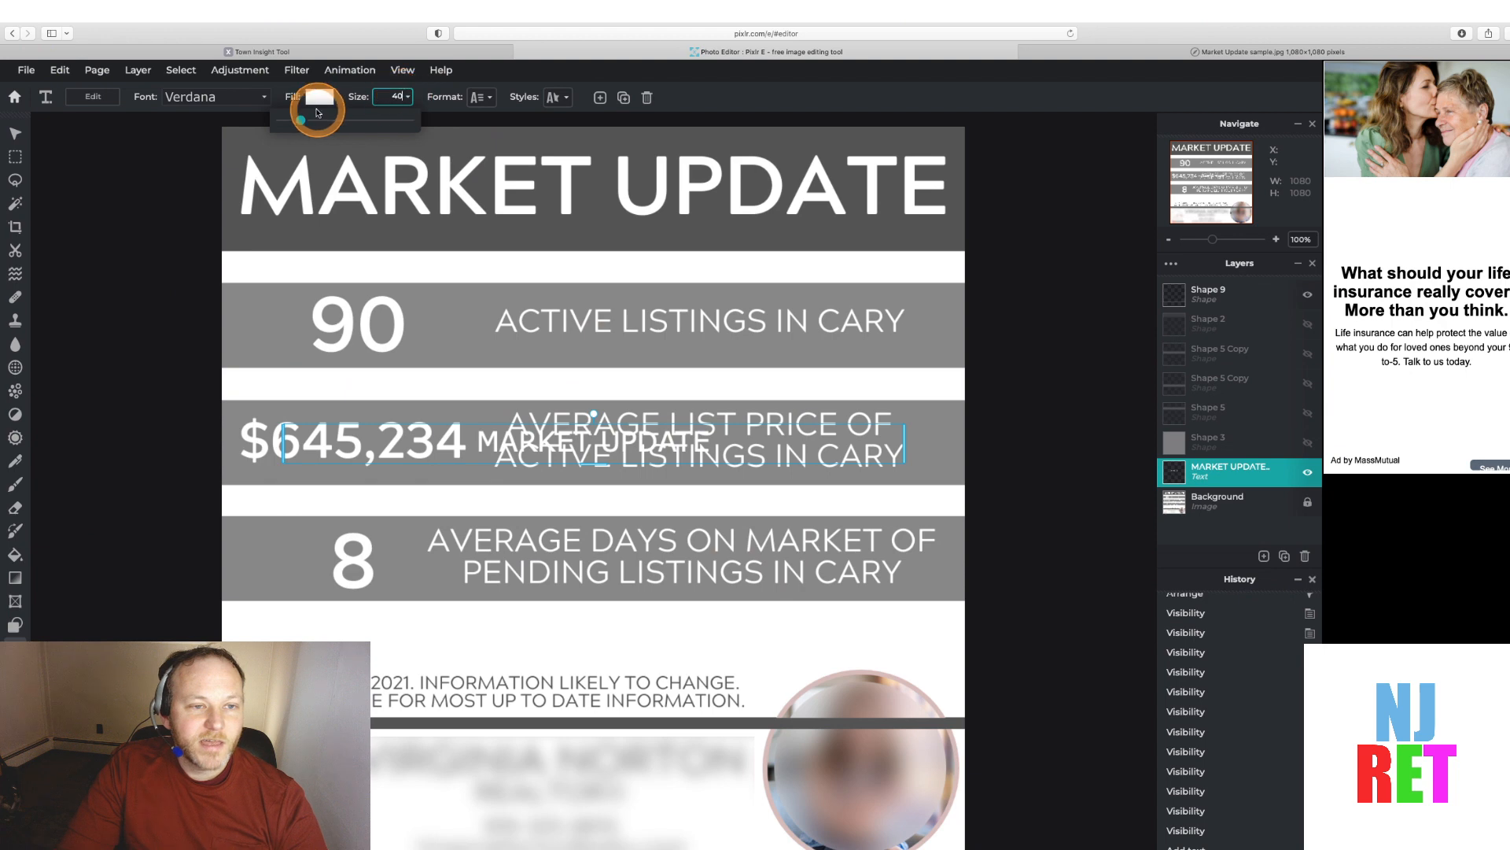
pyautogui.moveTo(303, 123)
pyautogui.mouseDown()
pyautogui.moveTo(341, 127)
pyautogui.moveTo(329, 128)
pyautogui.mouseUp()
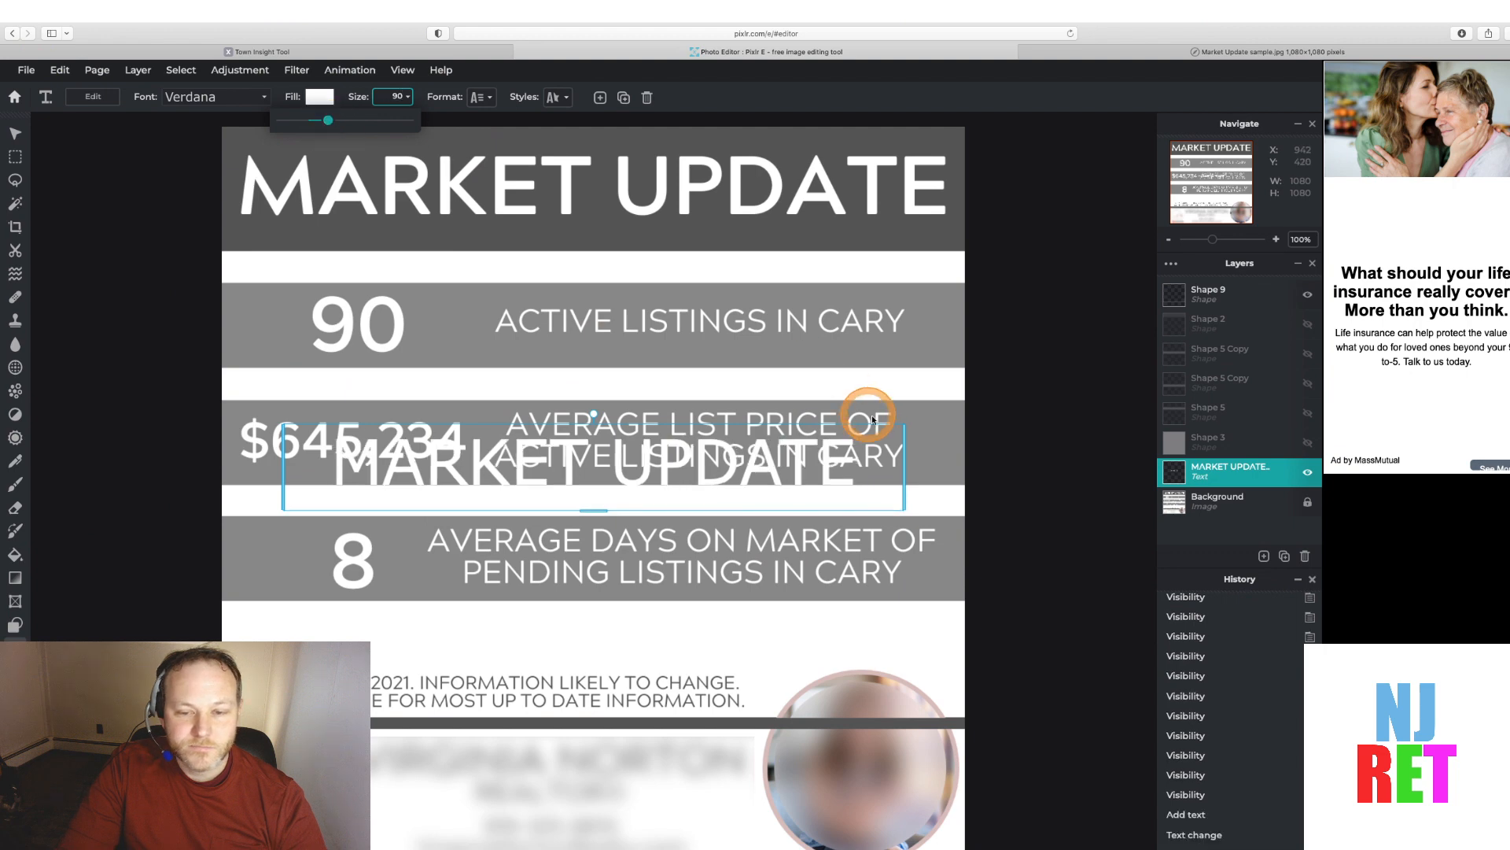
# Move the MARKET UPDATE text up into the dark header band
pyautogui.click(905, 442)
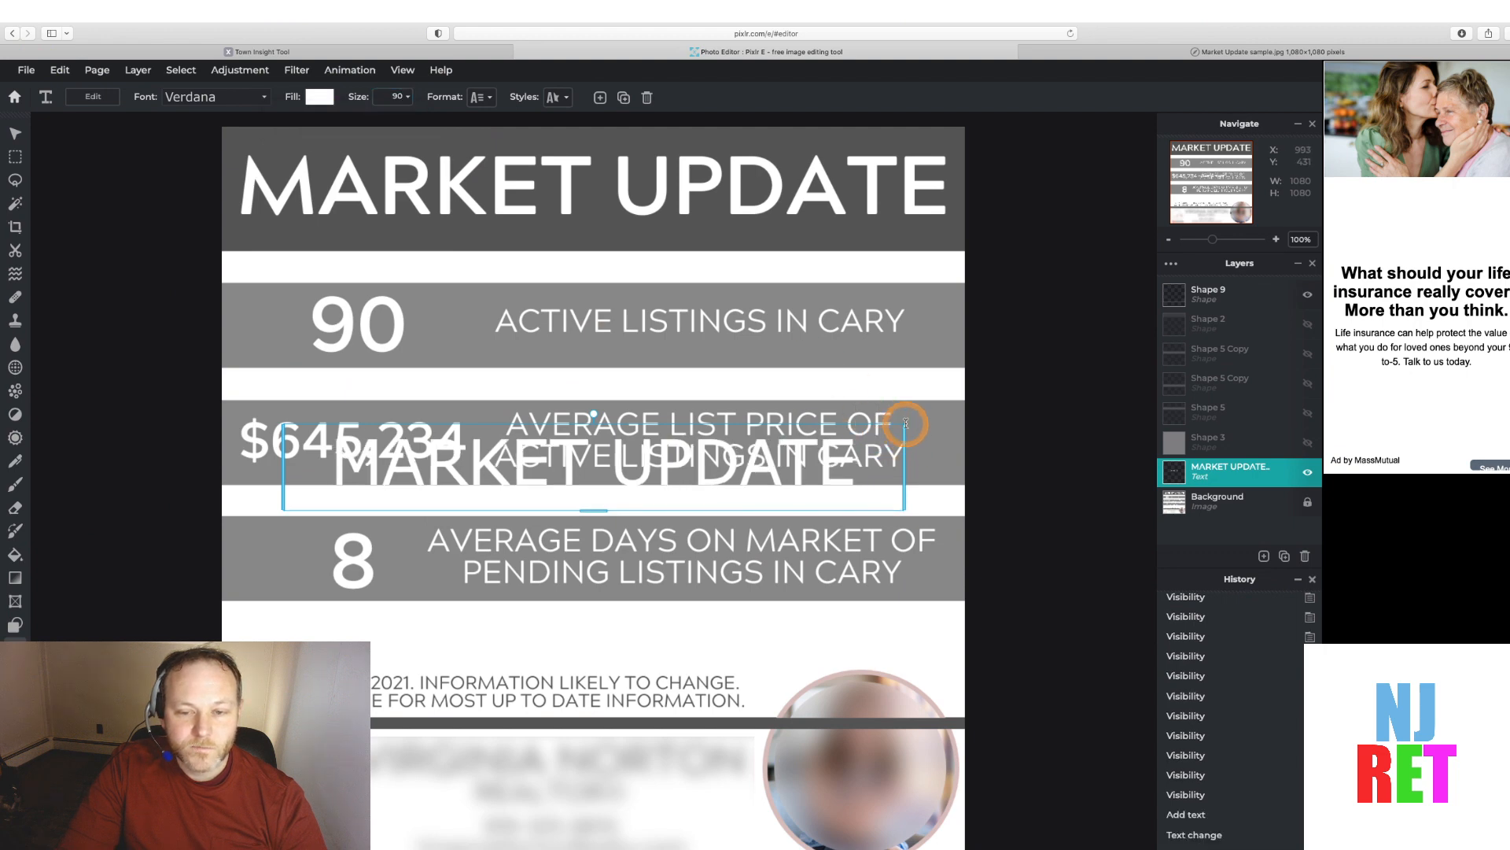
pyautogui.moveTo(870, 439); pyautogui.dragTo(865, 195)
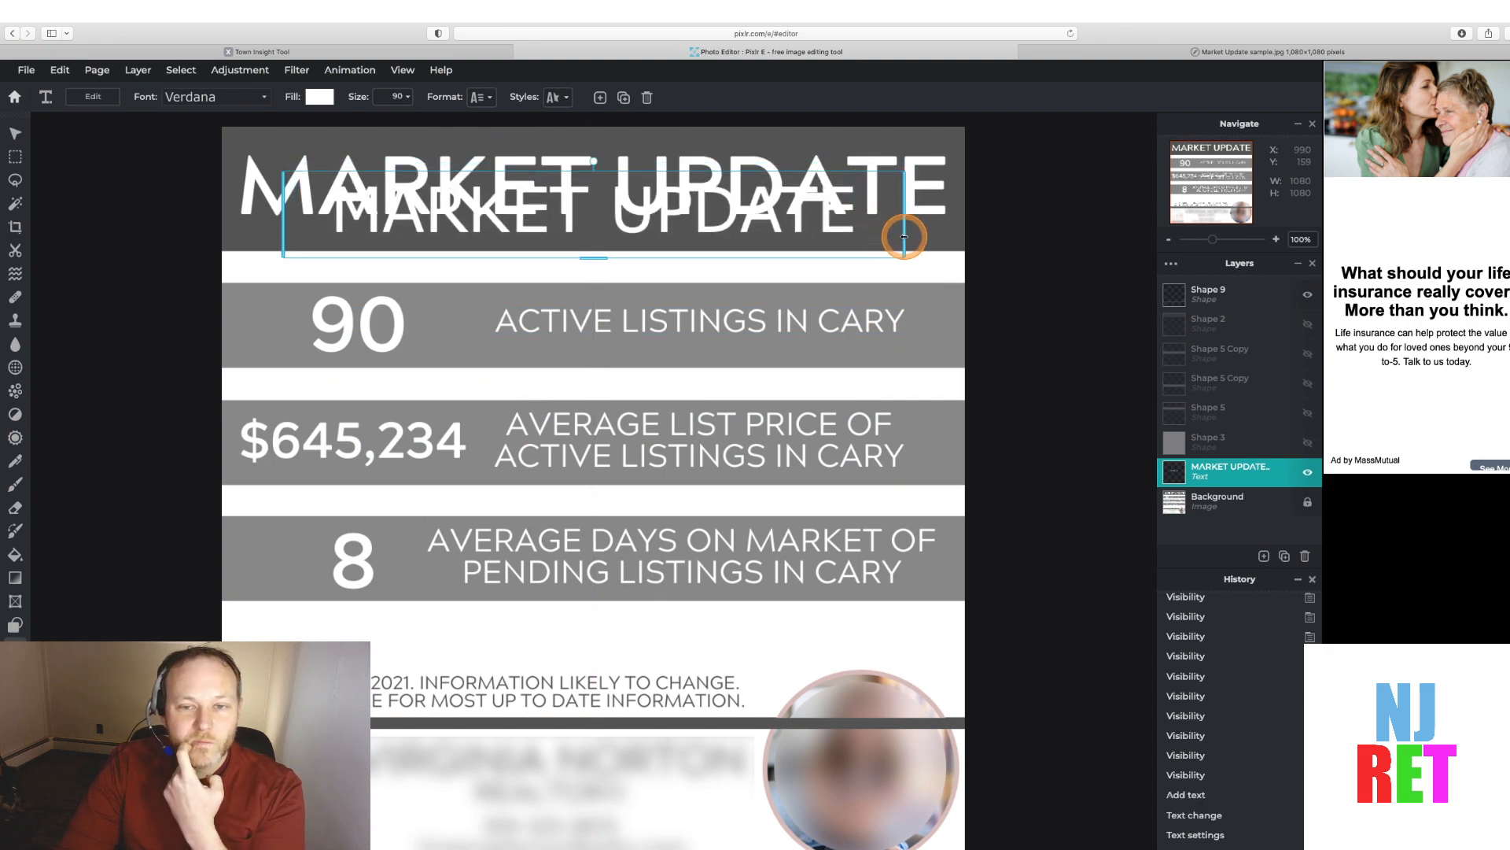
pyautogui.moveTo(904, 236); pyautogui.dragTo(912, 236)
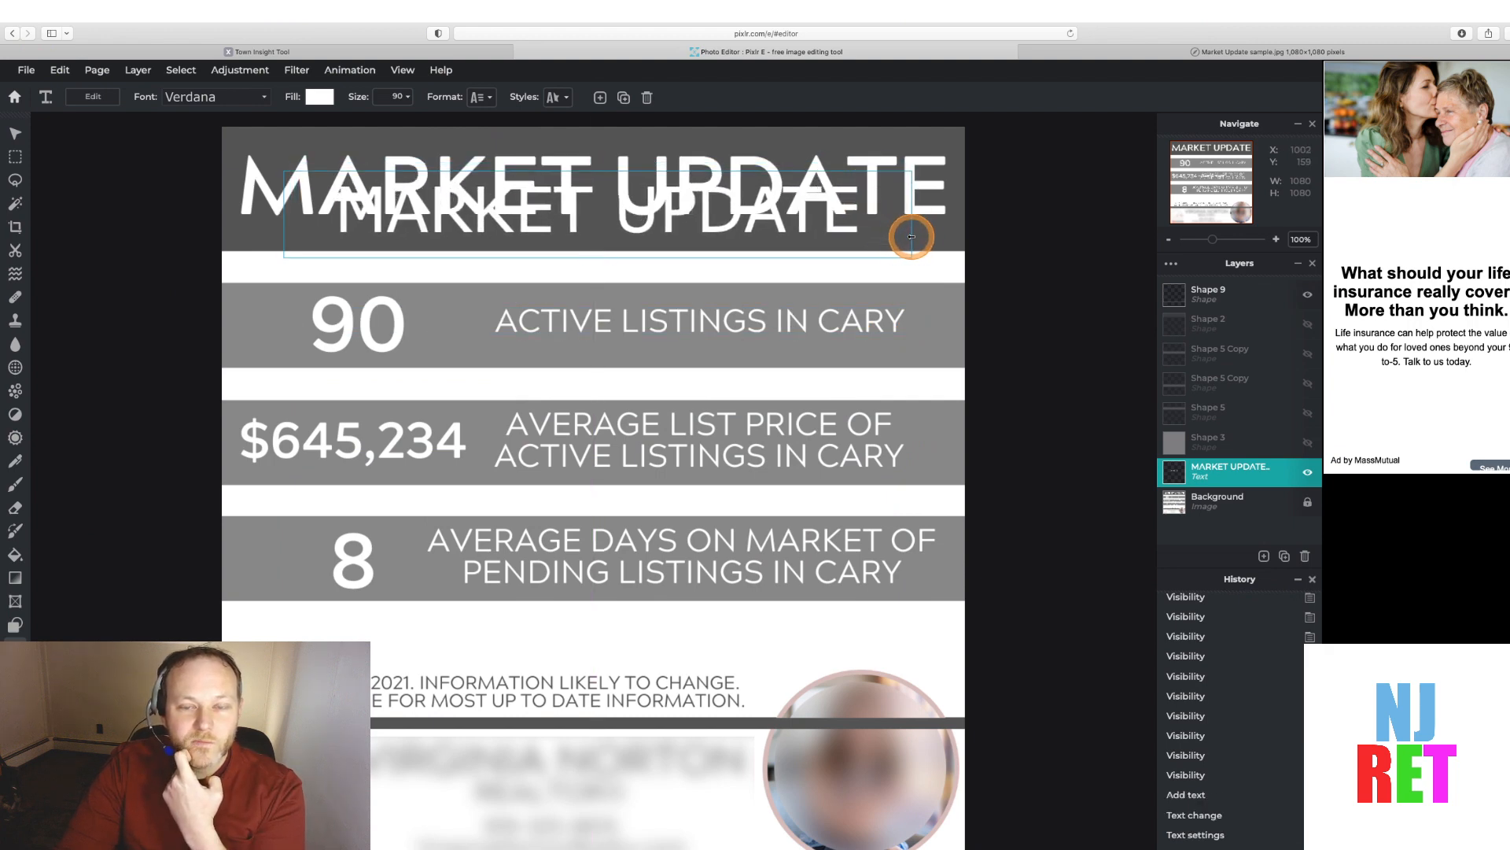
# Increase the text size to 94 and widen the text box across the header
pyautogui.click(411, 97)
pyautogui.moveTo(328, 120); pyautogui.dragTo(331, 119)
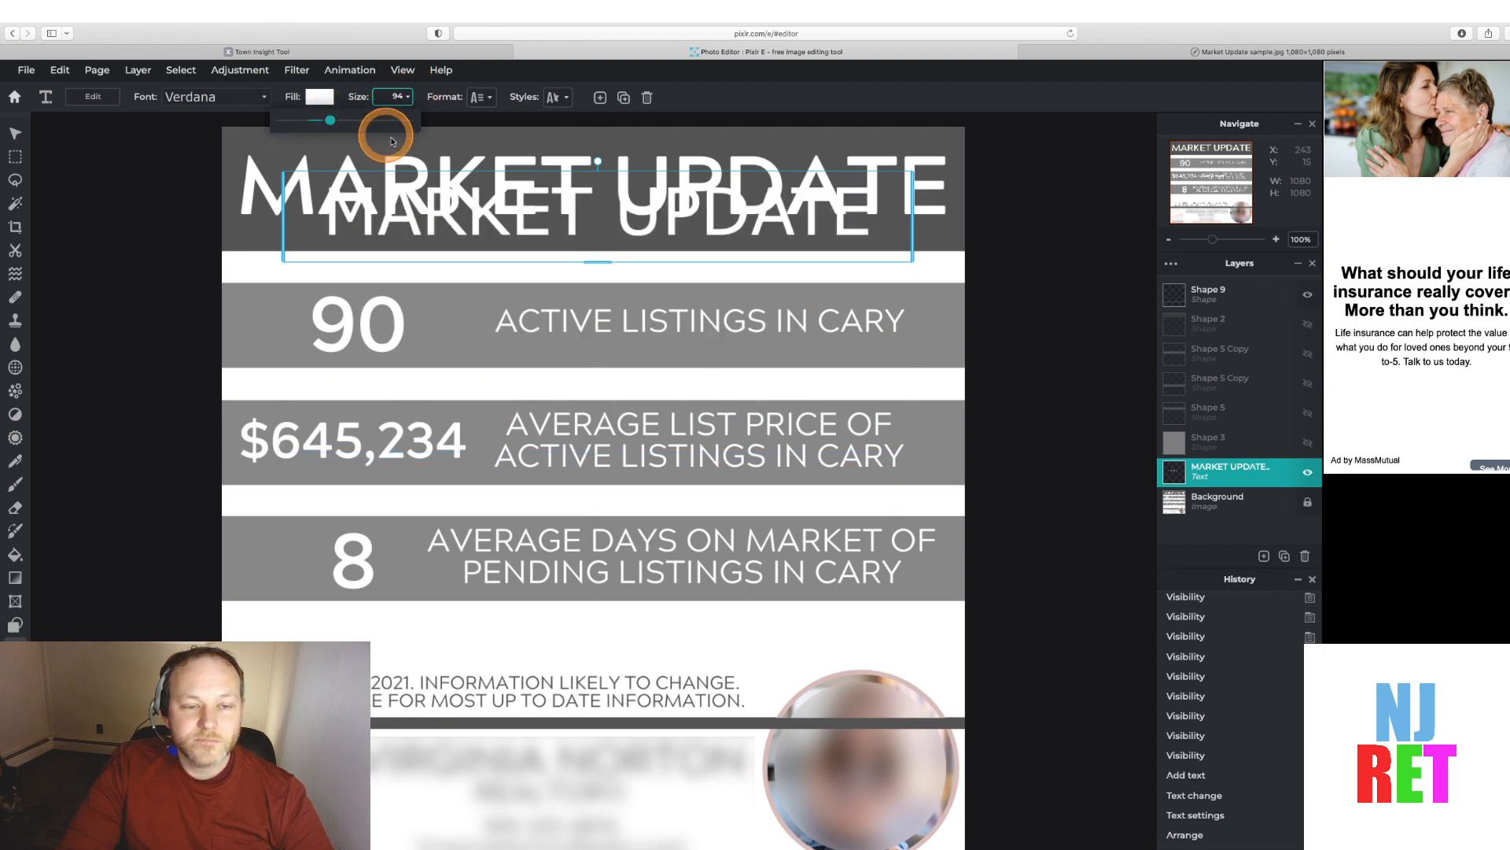
pyautogui.moveTo(281, 196)
pyautogui.mouseDown()
pyautogui.moveTo(240, 187)
pyautogui.moveTo(280, 181)
pyautogui.moveTo(215, 142)
pyautogui.moveTo(257, 187)
pyautogui.mouseUp()
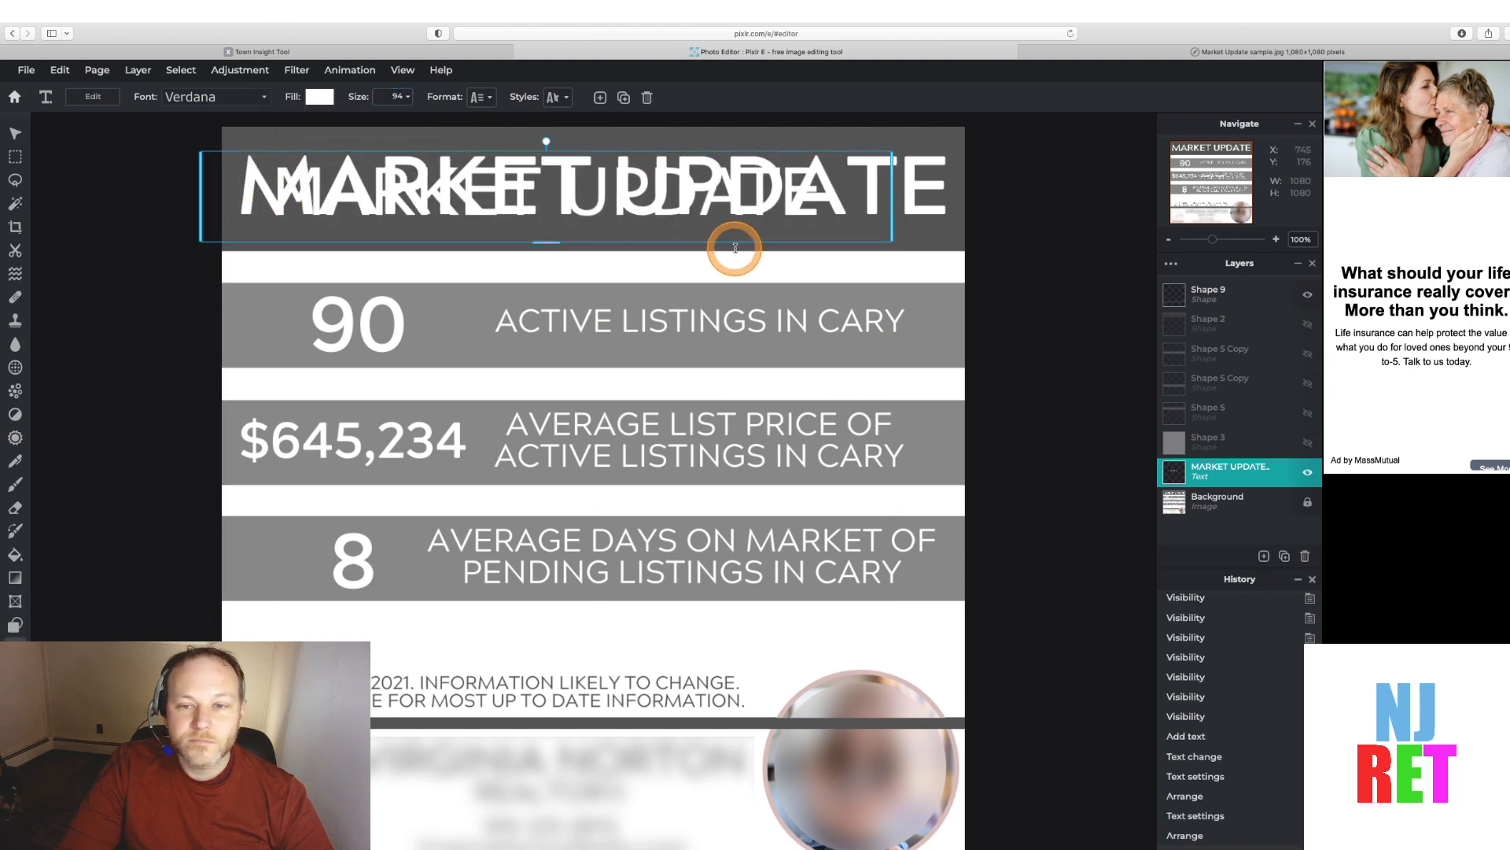
pyautogui.moveTo(892, 231); pyautogui.dragTo(922, 229)
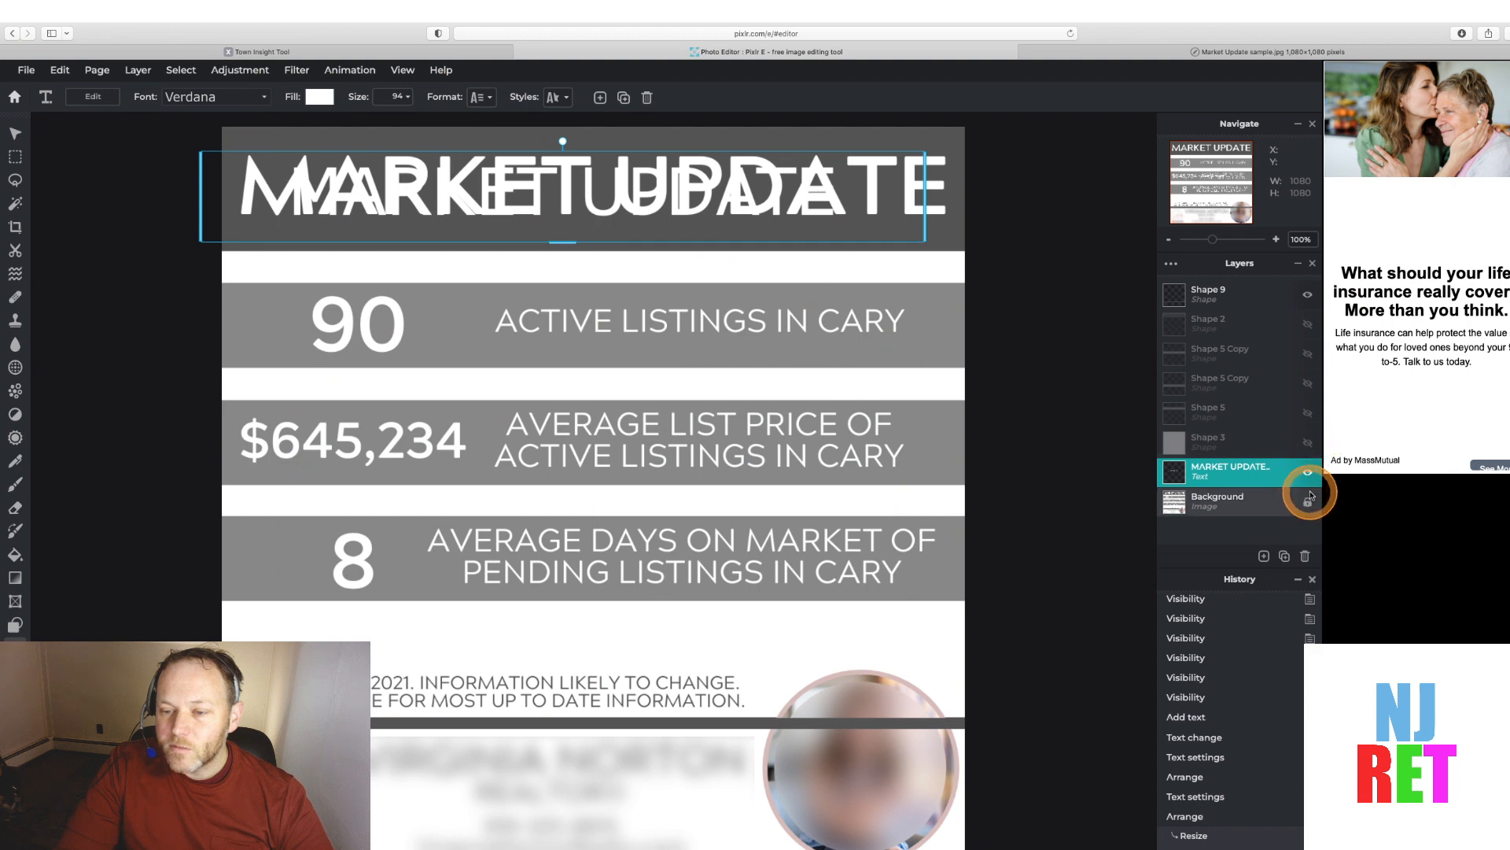
# Turn on the Shape 3, Shape 5, Shape 5 Copy and Shape 2 layers to cover the sample with blank bands
pyautogui.click(1308, 442)
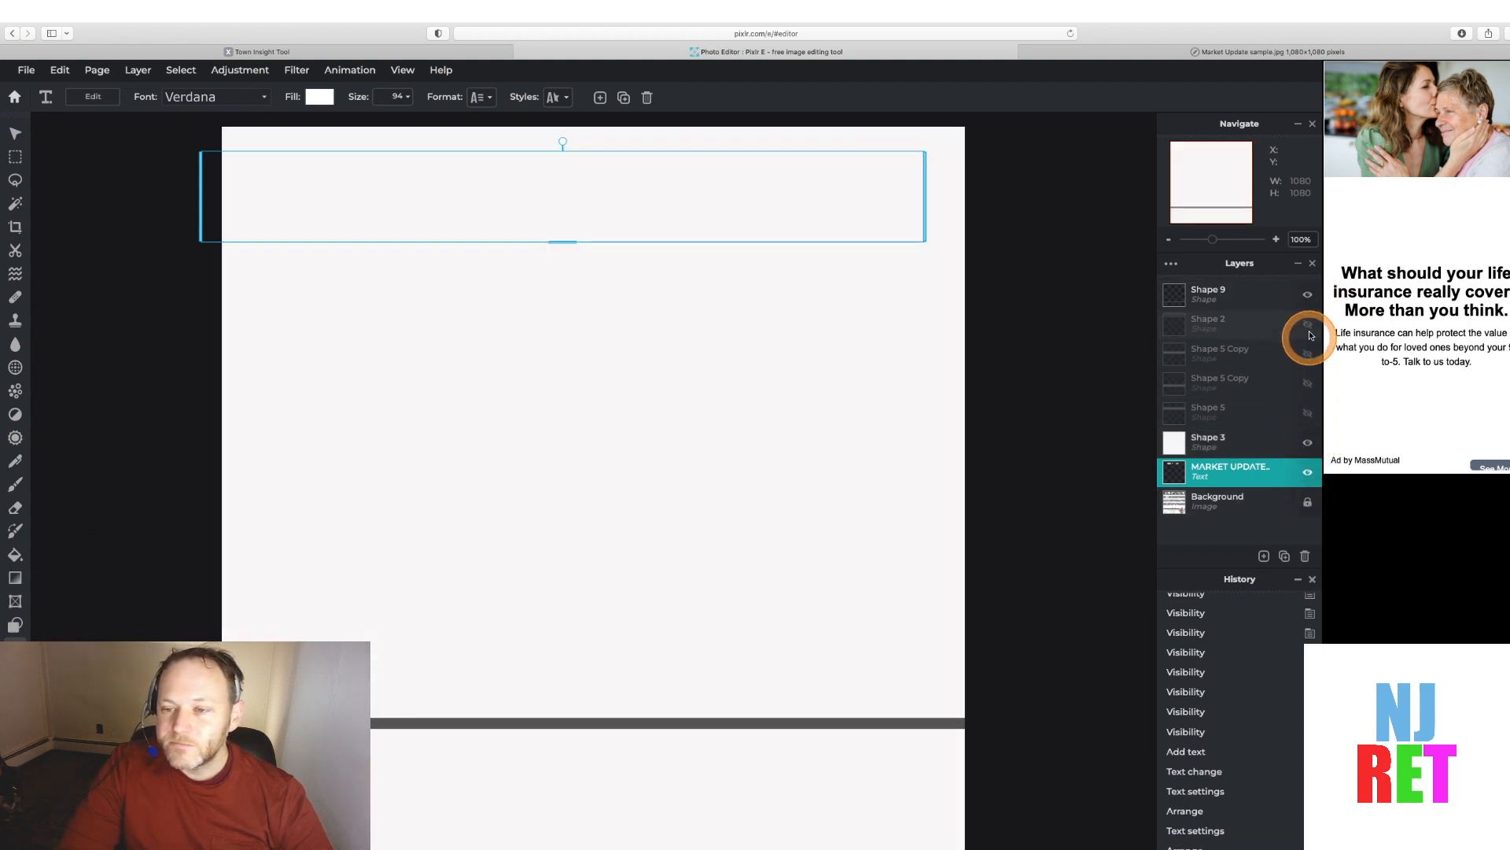
pyautogui.click(1308, 413)
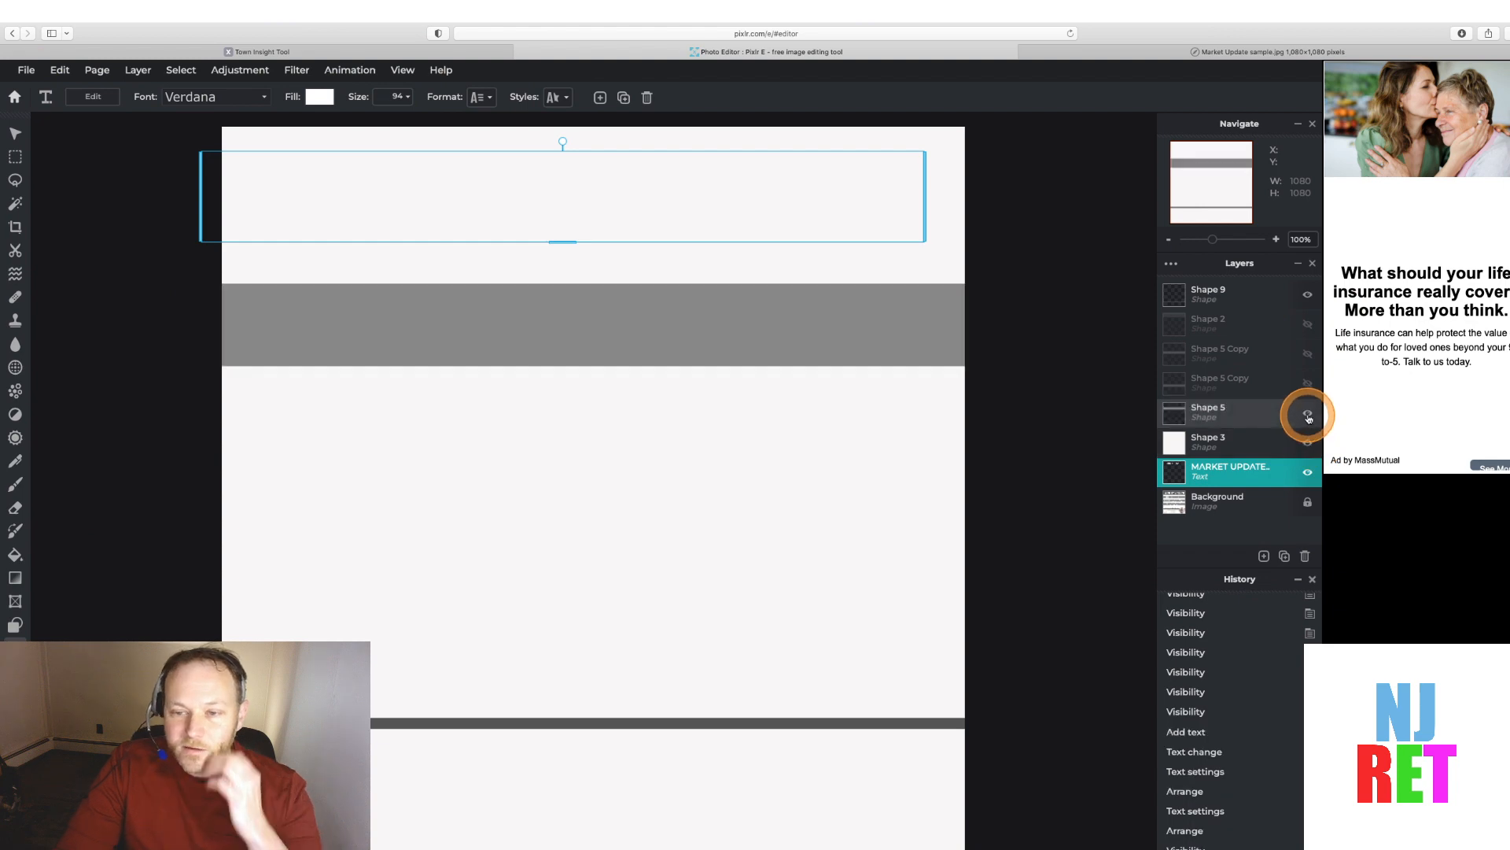
pyautogui.click(1309, 383)
pyautogui.click(1305, 354)
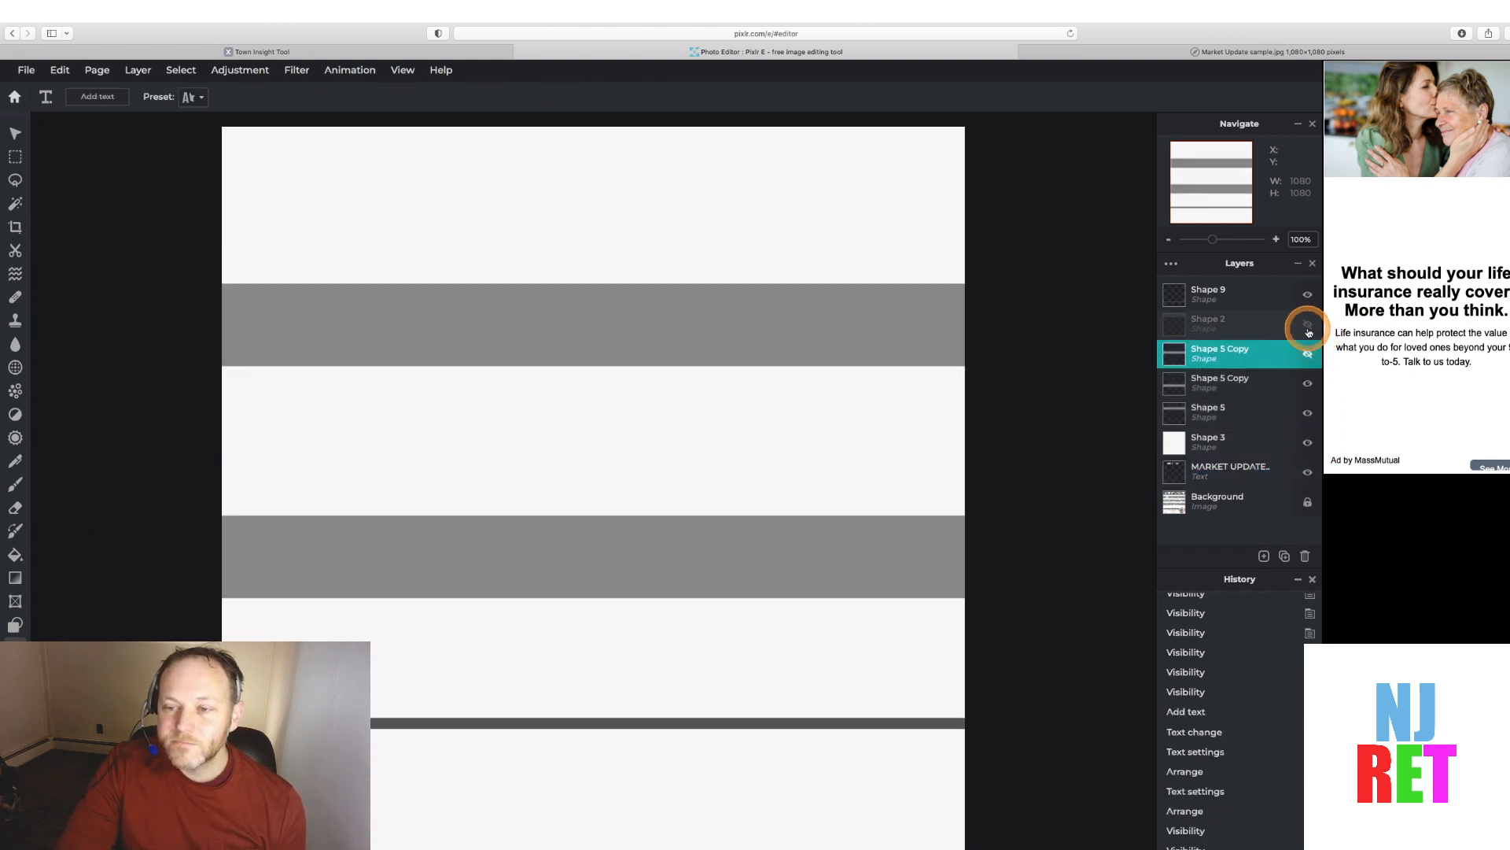
pyautogui.click(1309, 324)
# Move the MARKET UPDATE layer up above Shape 2 in the layer stack and nudge the text slightly right
pyautogui.moveTo(1274, 469); pyautogui.dragTo(1266, 317)
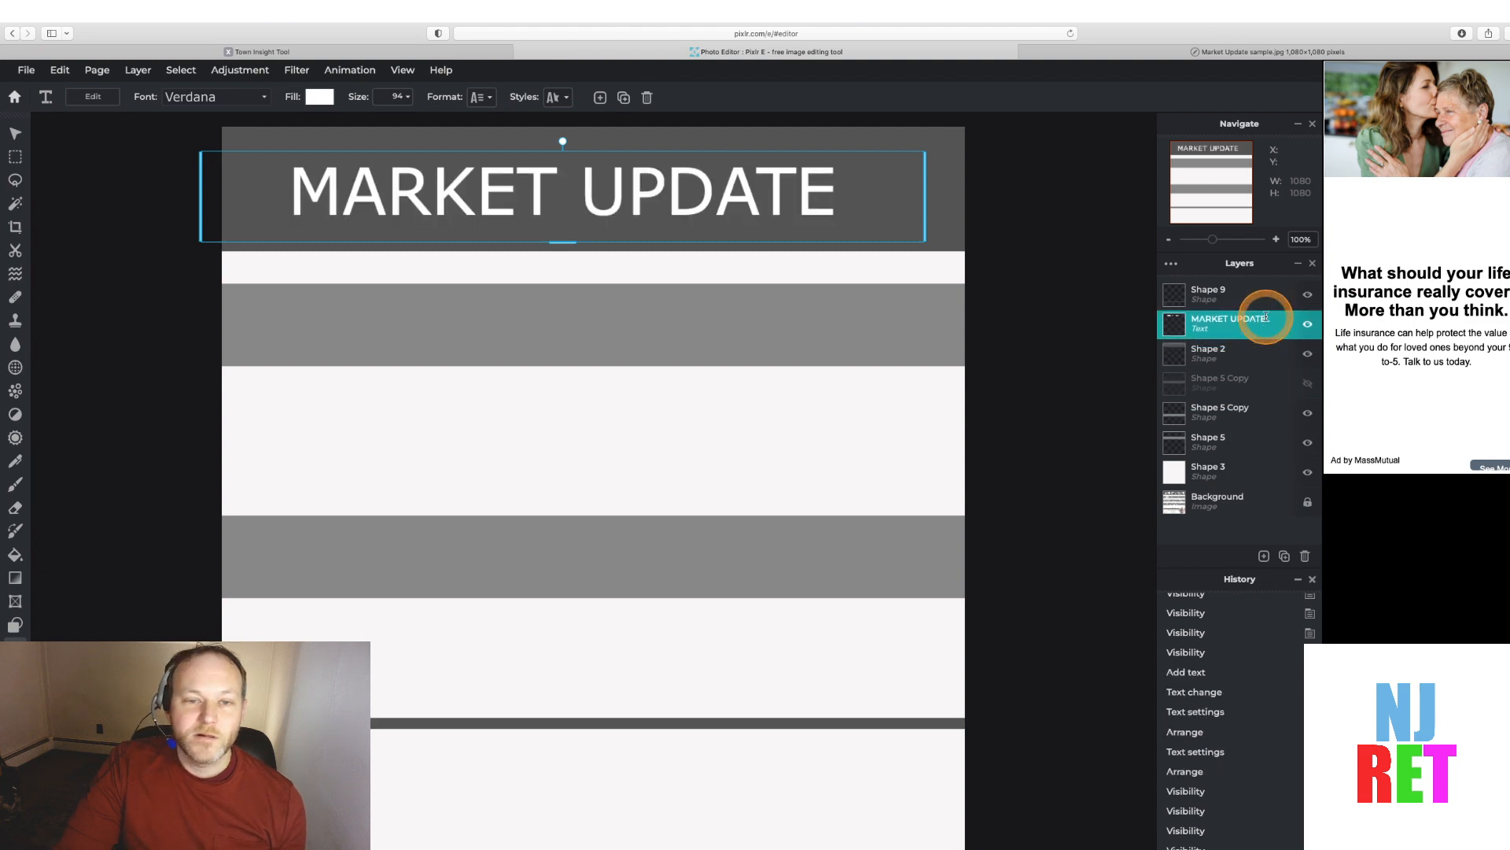
pyautogui.moveTo(692, 192); pyautogui.dragTo(703, 192)
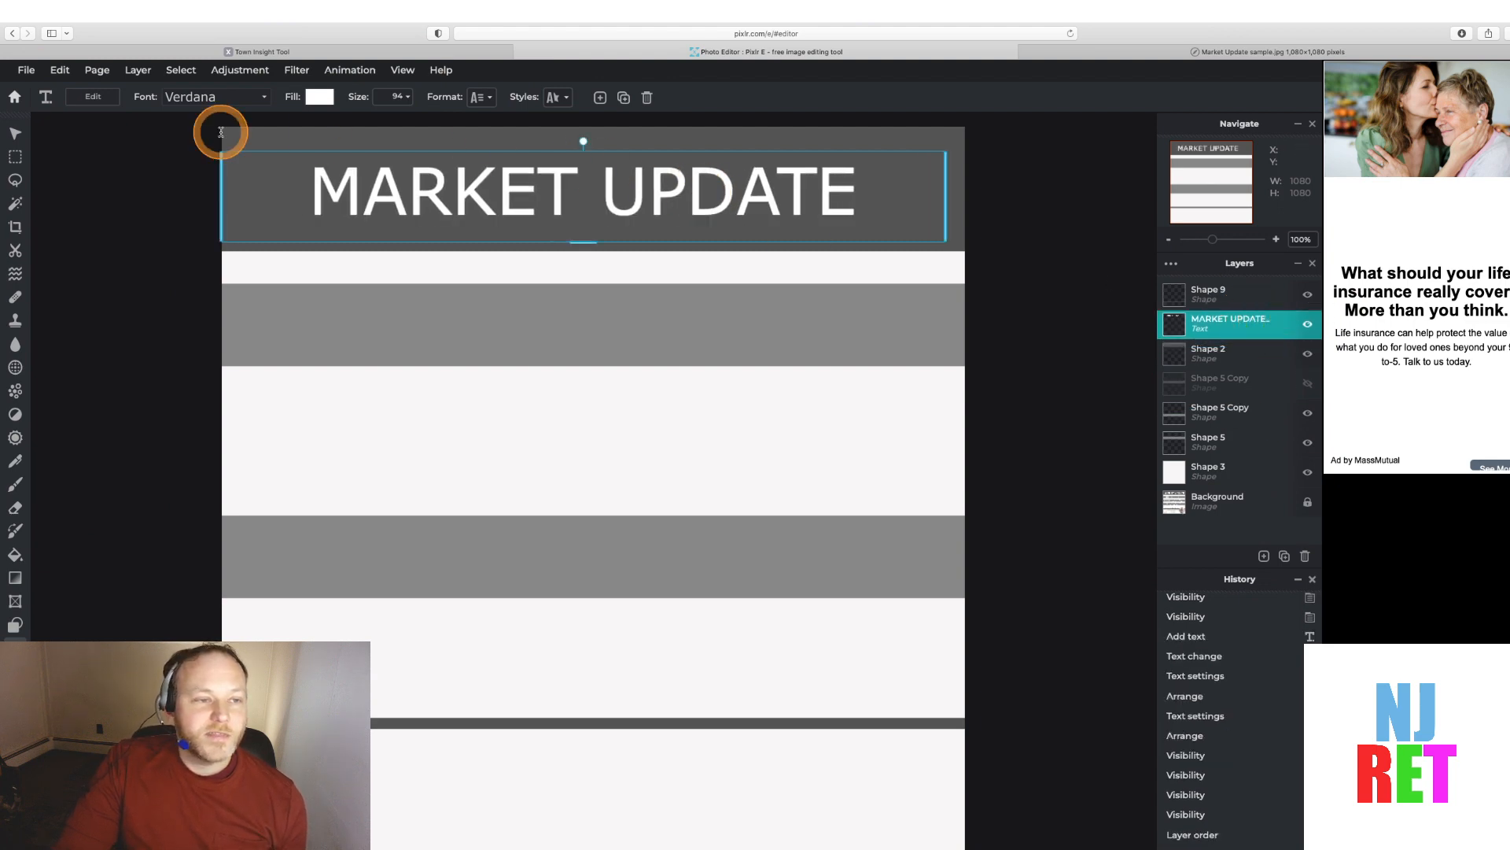
# Change the MARKET UPDATE font to Georgia
pyautogui.click(260, 98)
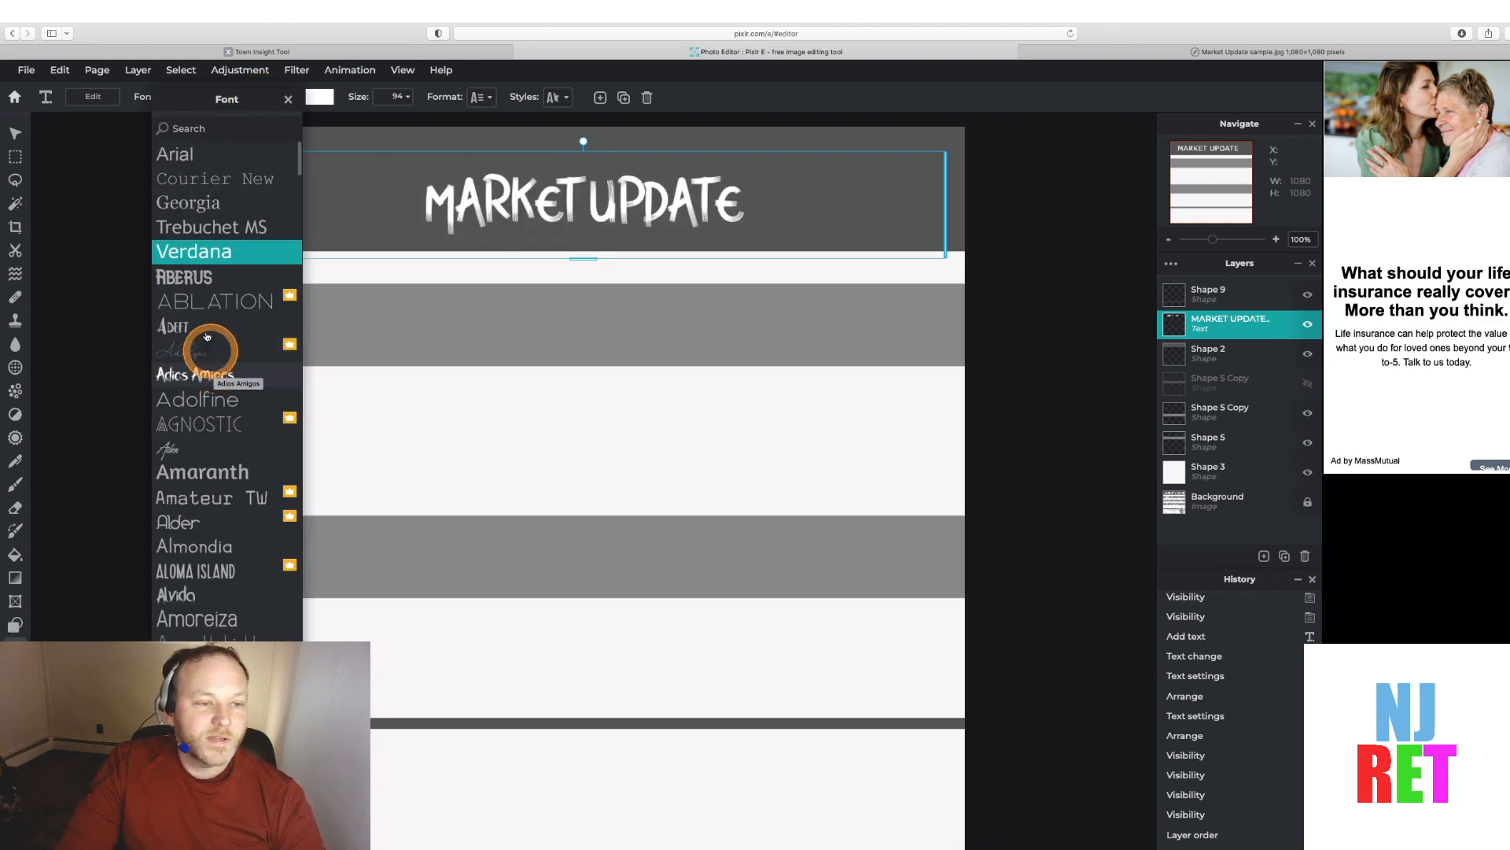
pyautogui.click(198, 204)
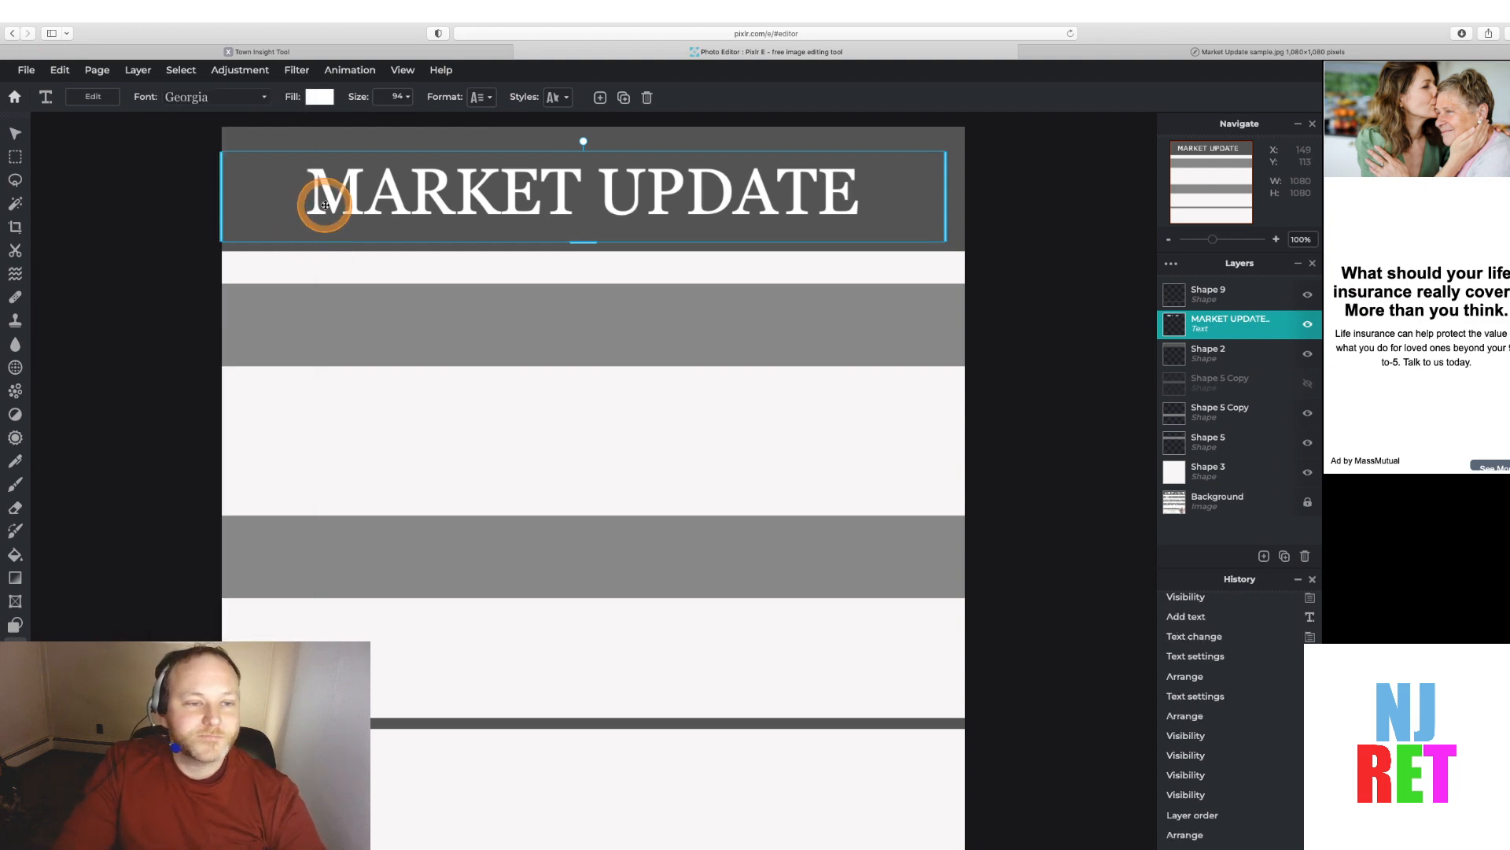
pyautogui.doubleClick(325, 205)
pyautogui.doubleClick(325, 205)
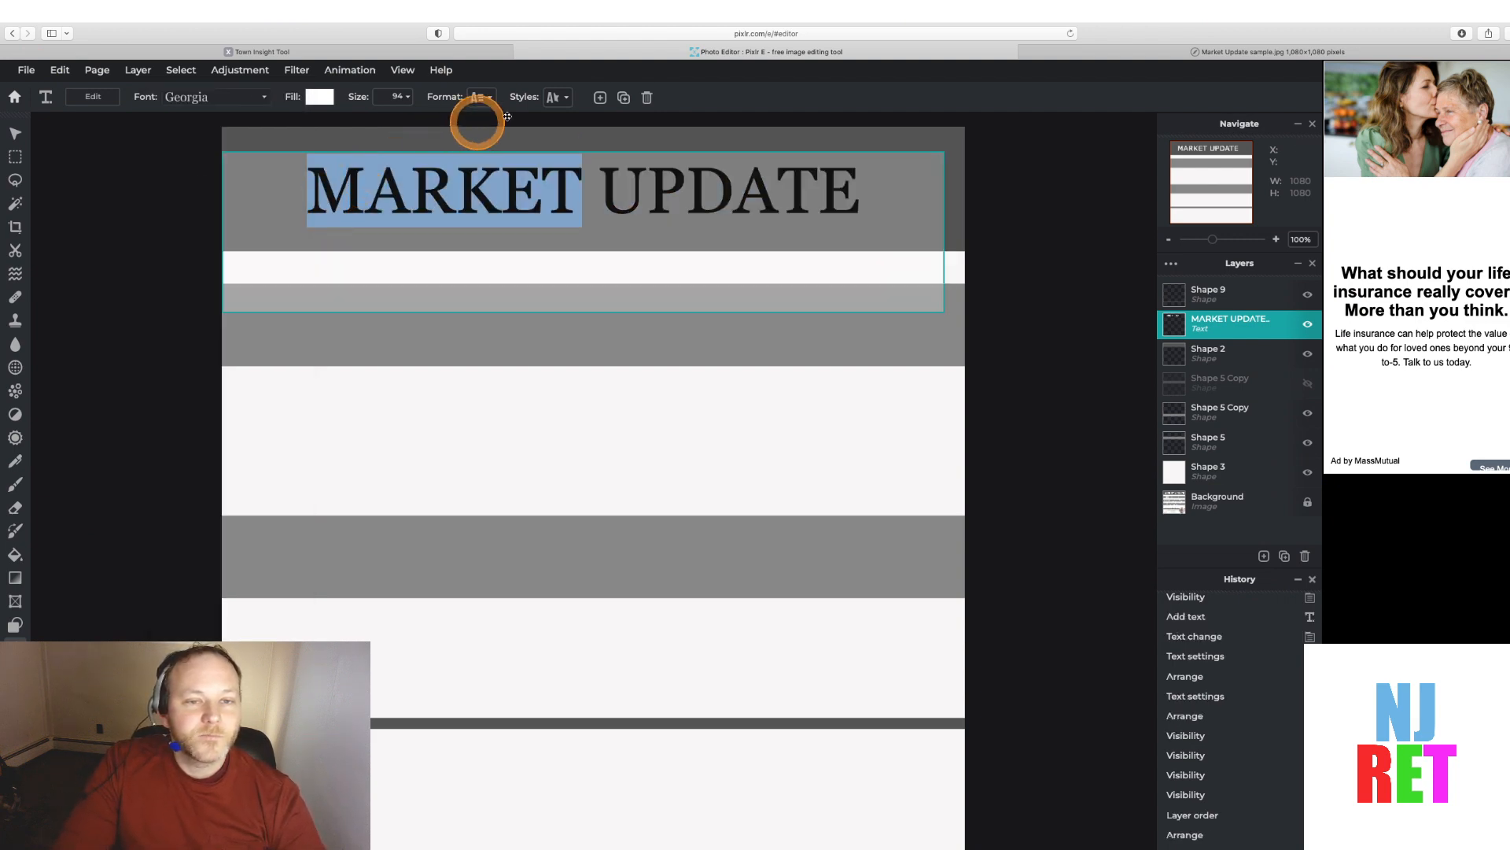
pyautogui.click(870, 201)
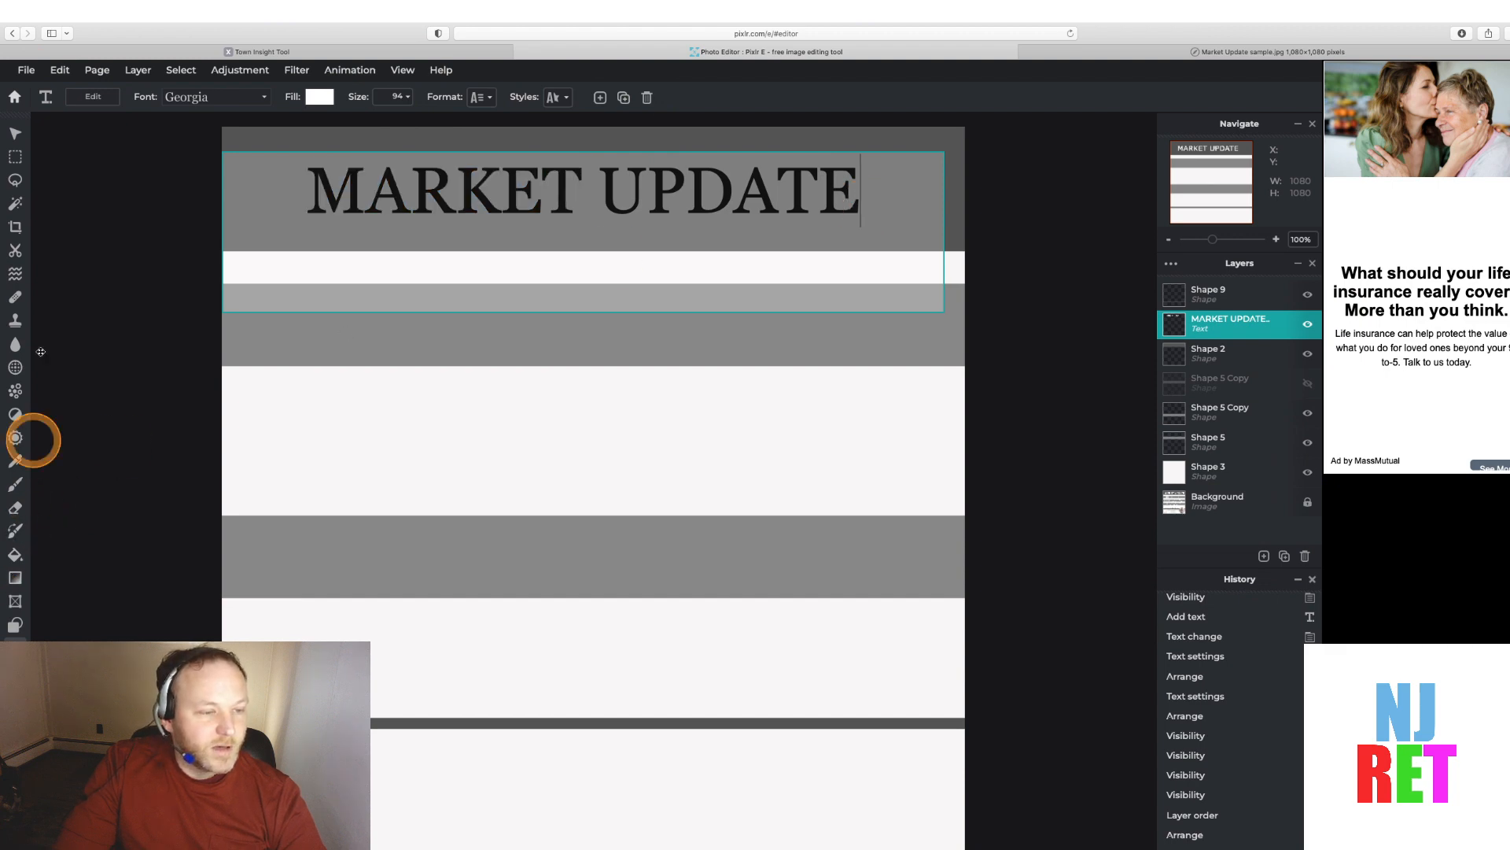
# Widen the MARKET UPDATE text box on both sides and recenter it over the header band
pyautogui.click(14, 134)
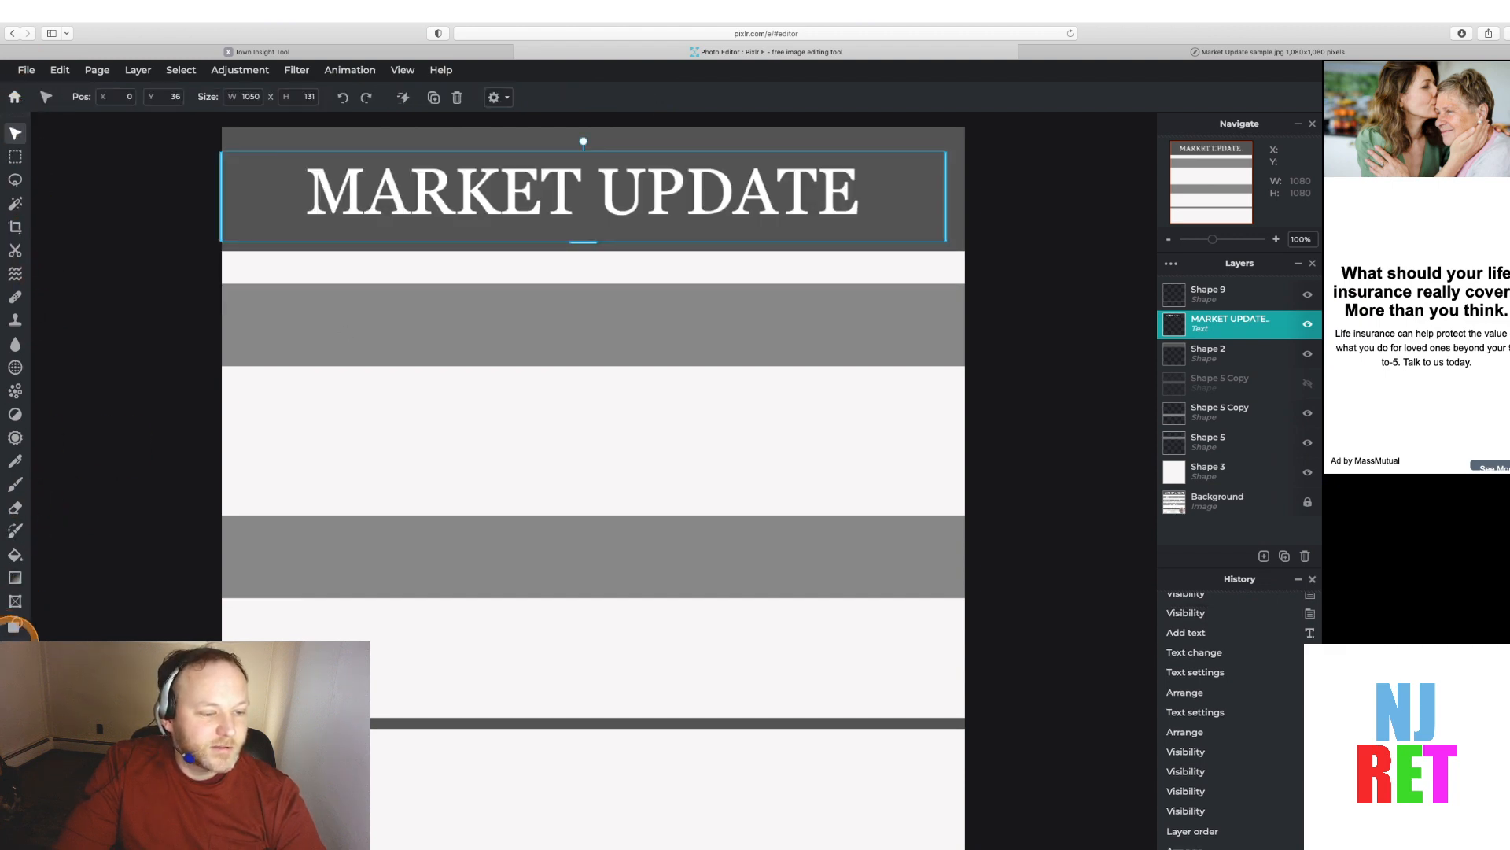
pyautogui.click(14, 625)
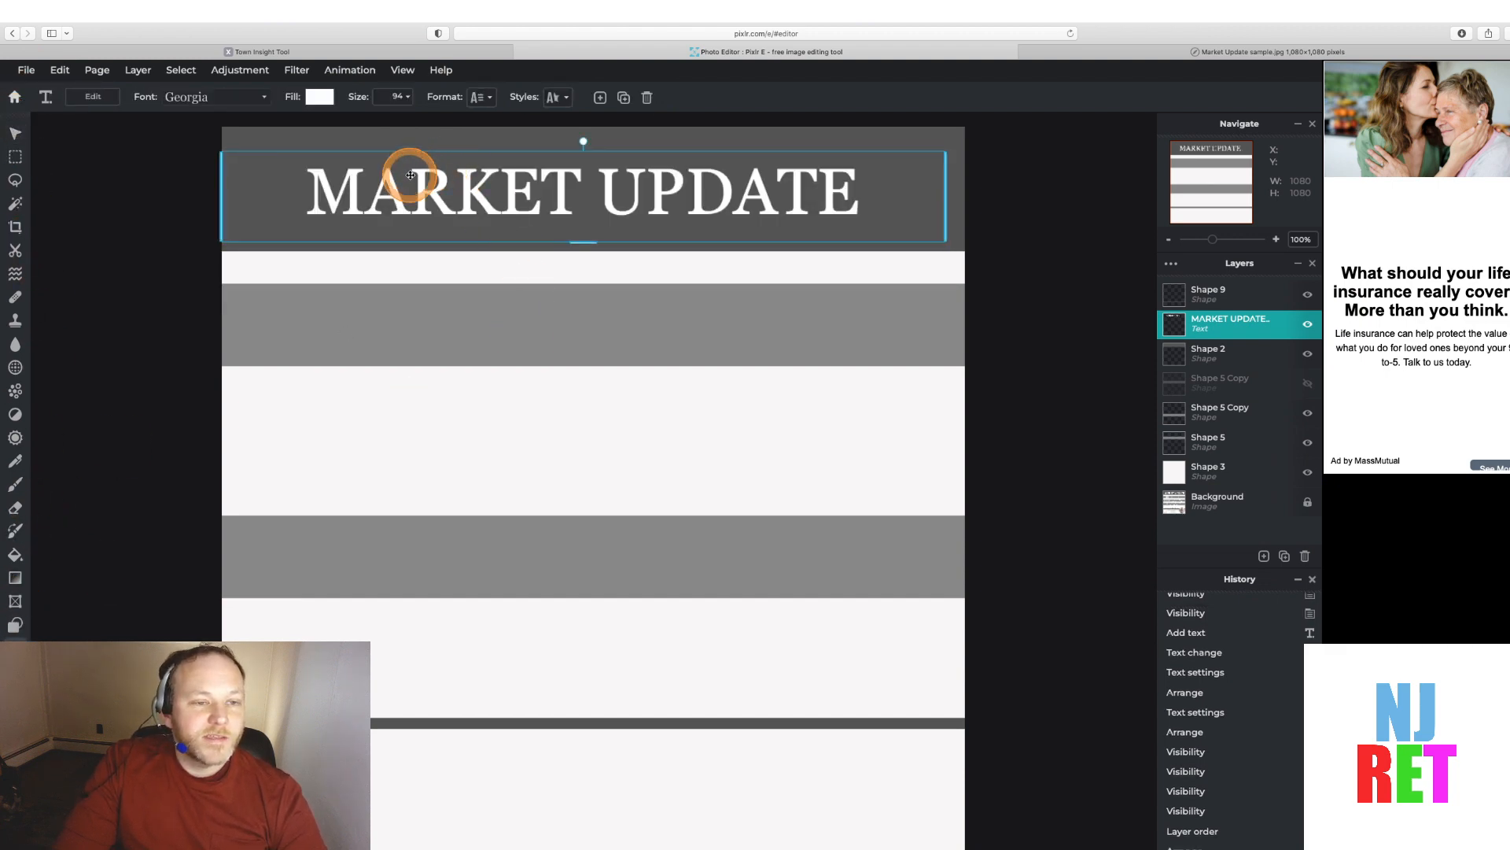
pyautogui.moveTo(219, 236); pyautogui.dragTo(86, 236)
pyautogui.click(630, 214)
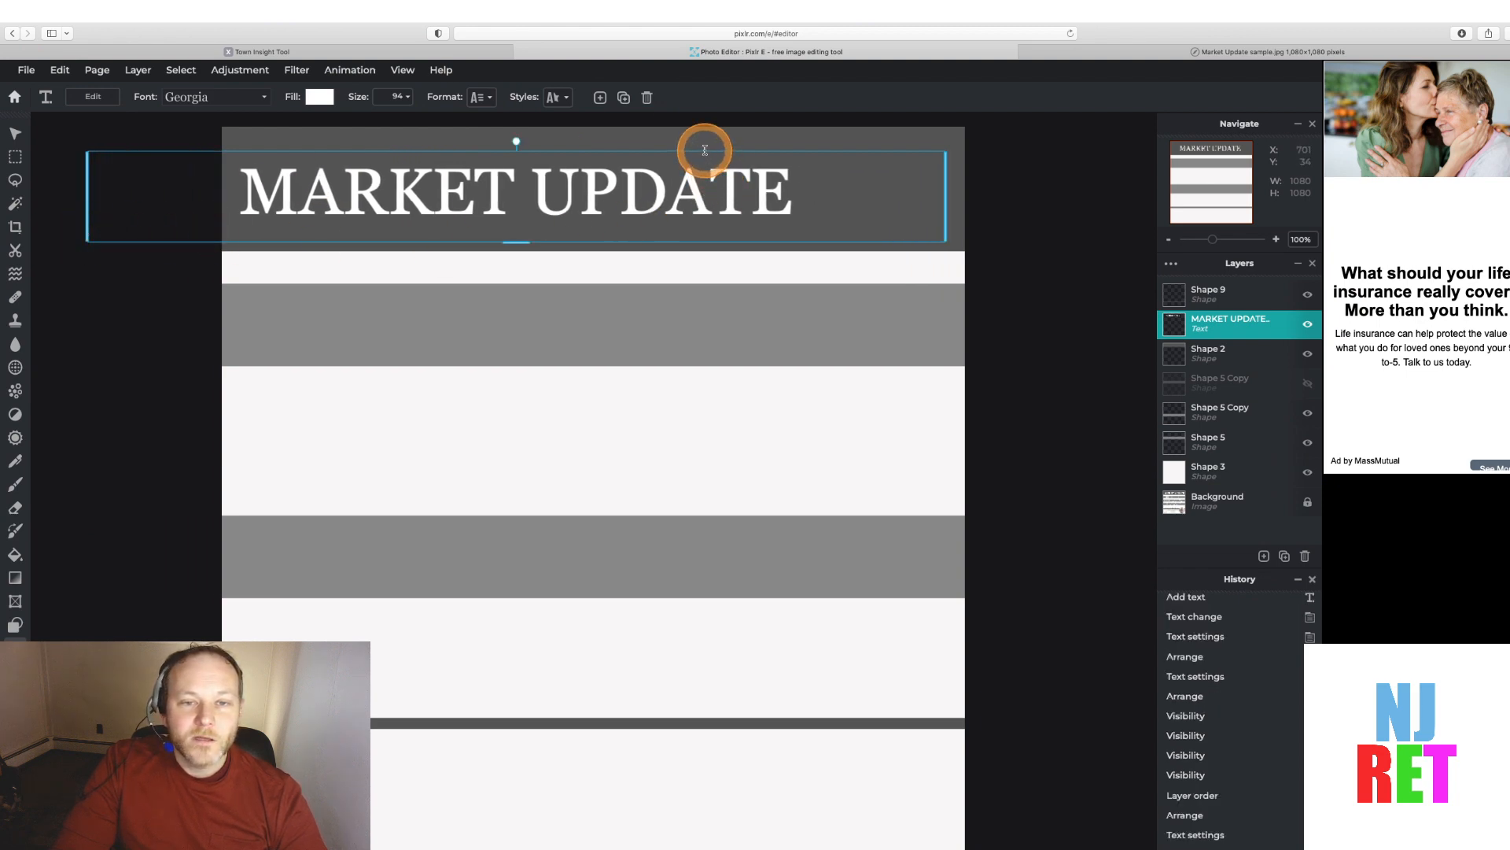
pyautogui.moveTo(944, 193); pyautogui.dragTo(981, 199)
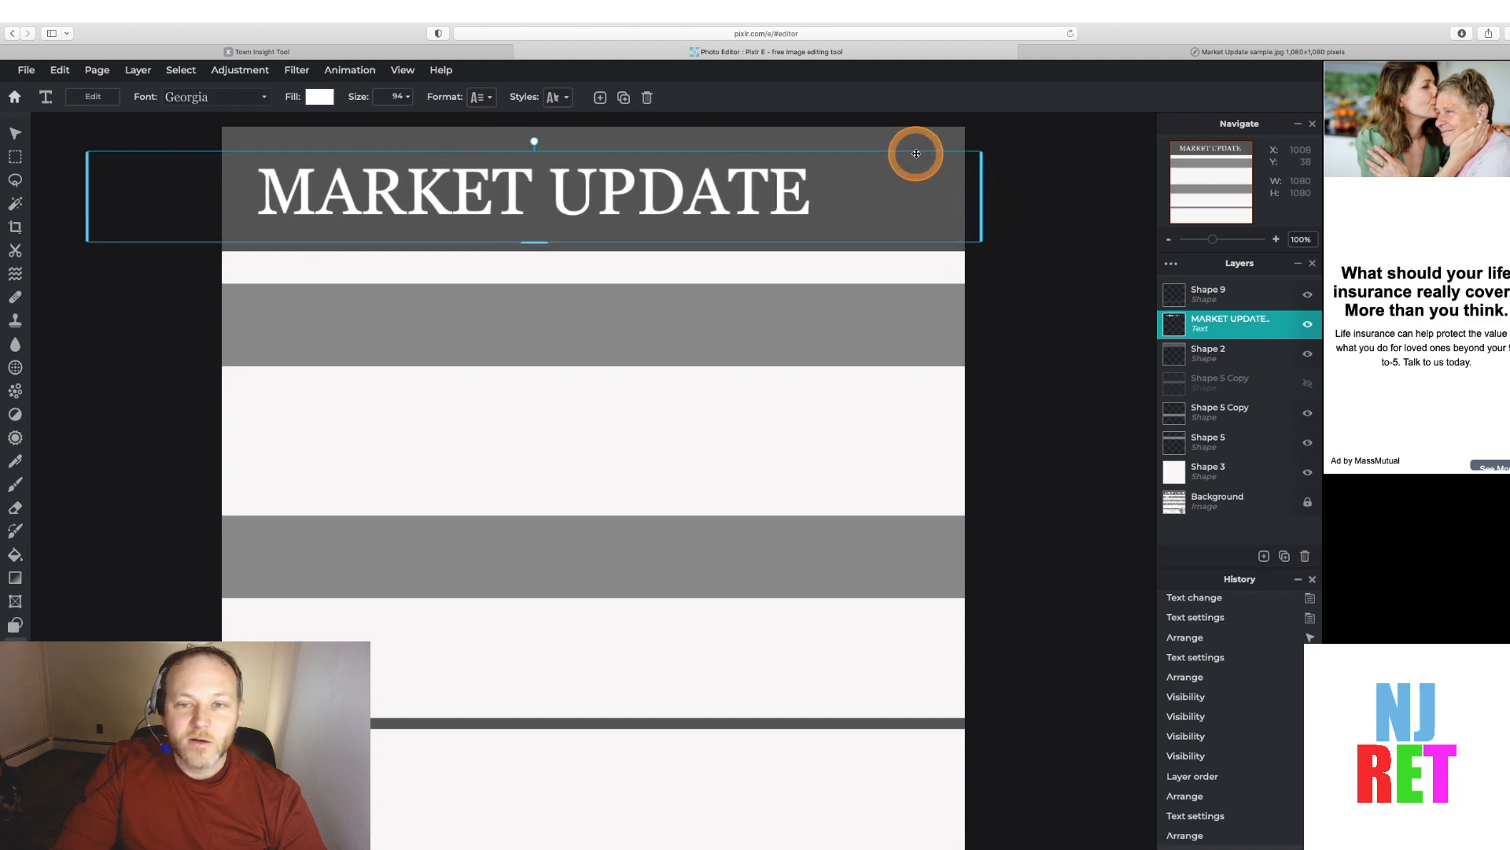
pyautogui.moveTo(910, 148); pyautogui.dragTo(936, 149)
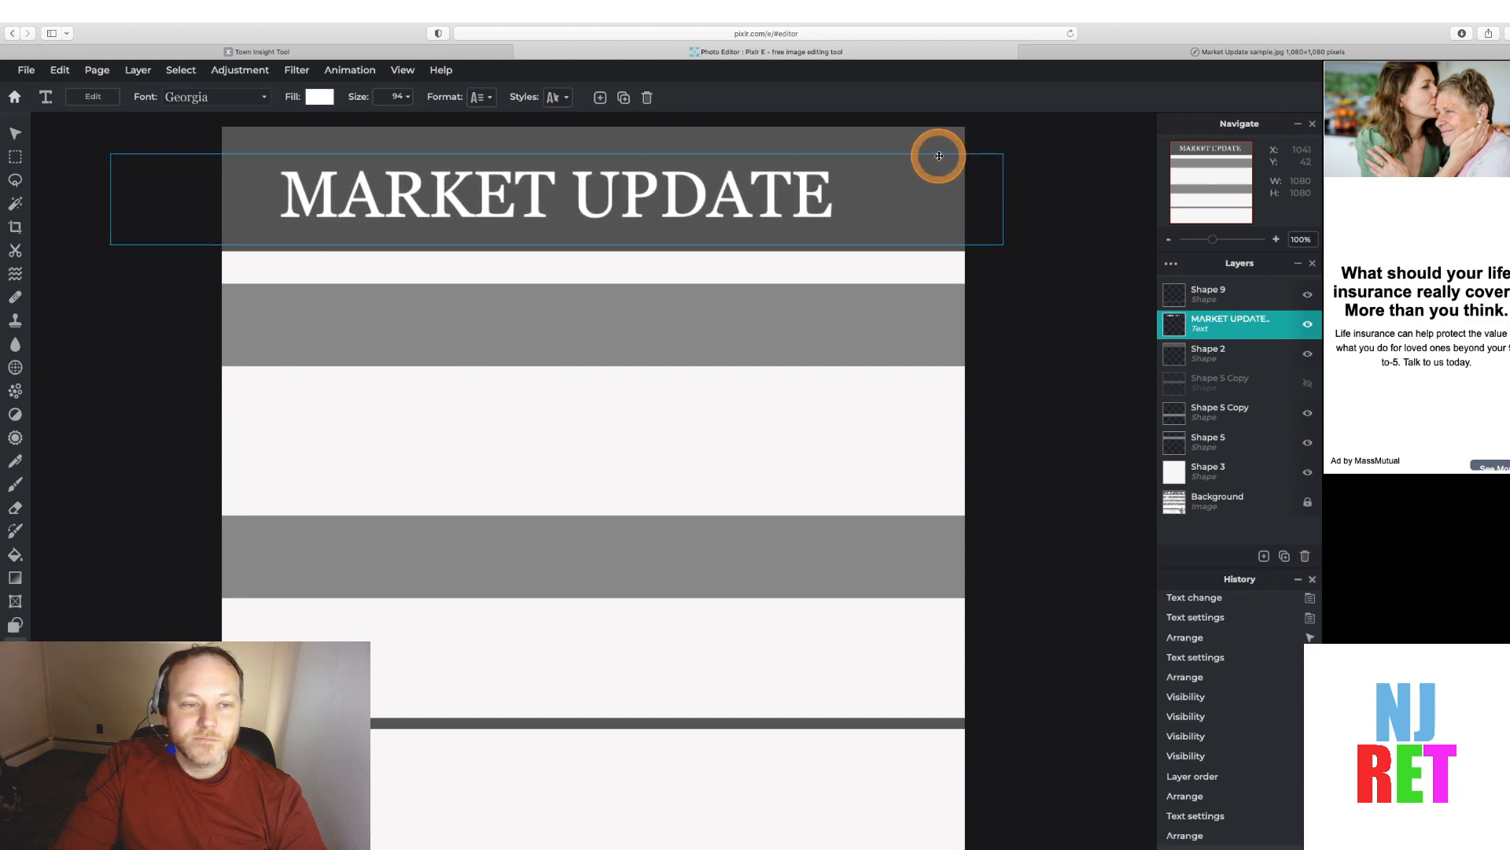
# Set the MARKET UPDATE text size to 110
pyautogui.click(403, 96)
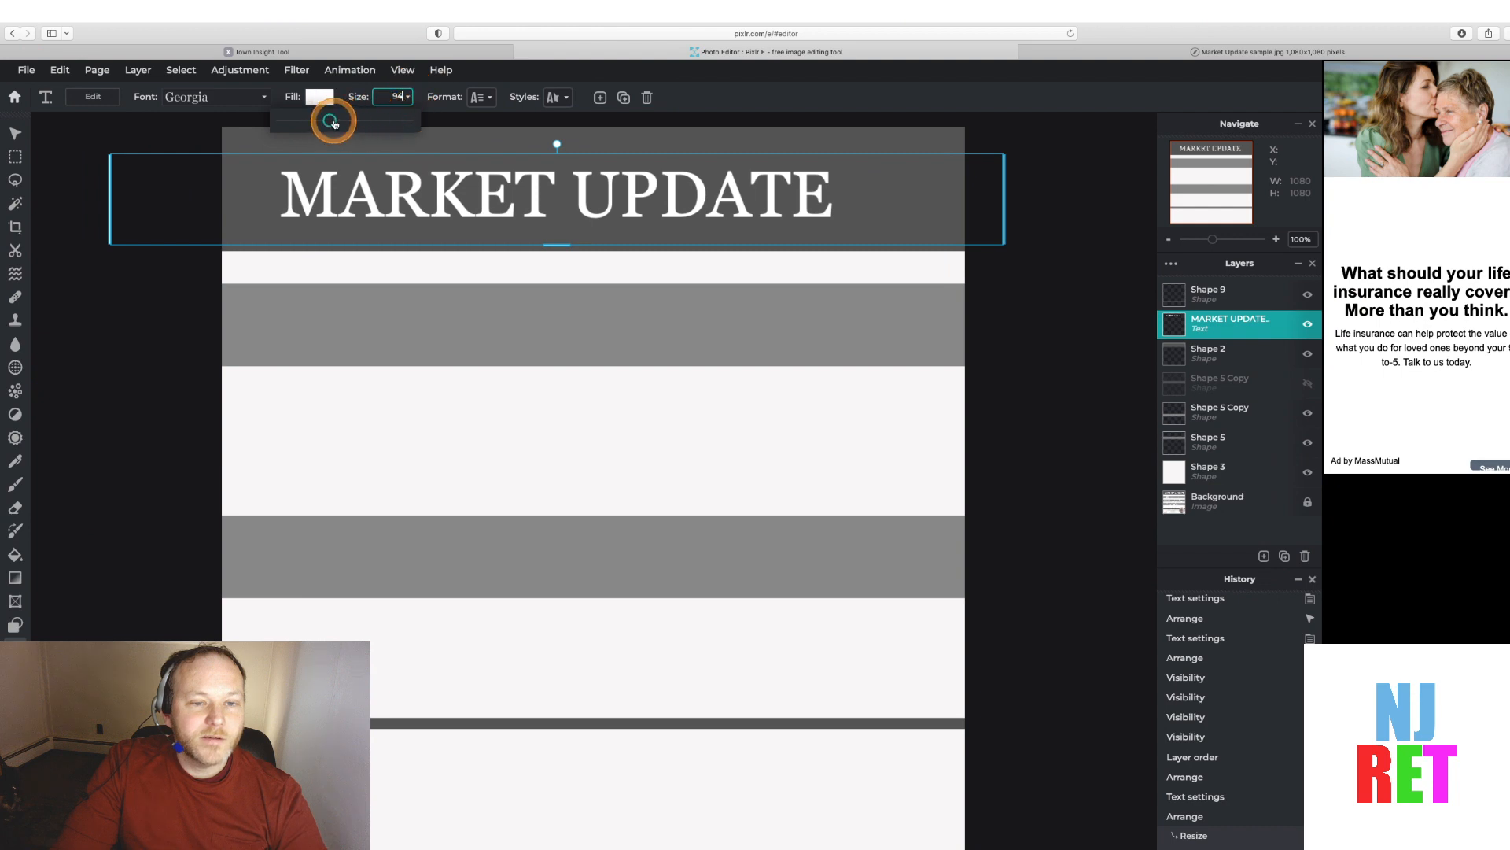
pyautogui.moveTo(333, 123); pyautogui.dragTo(334, 123)
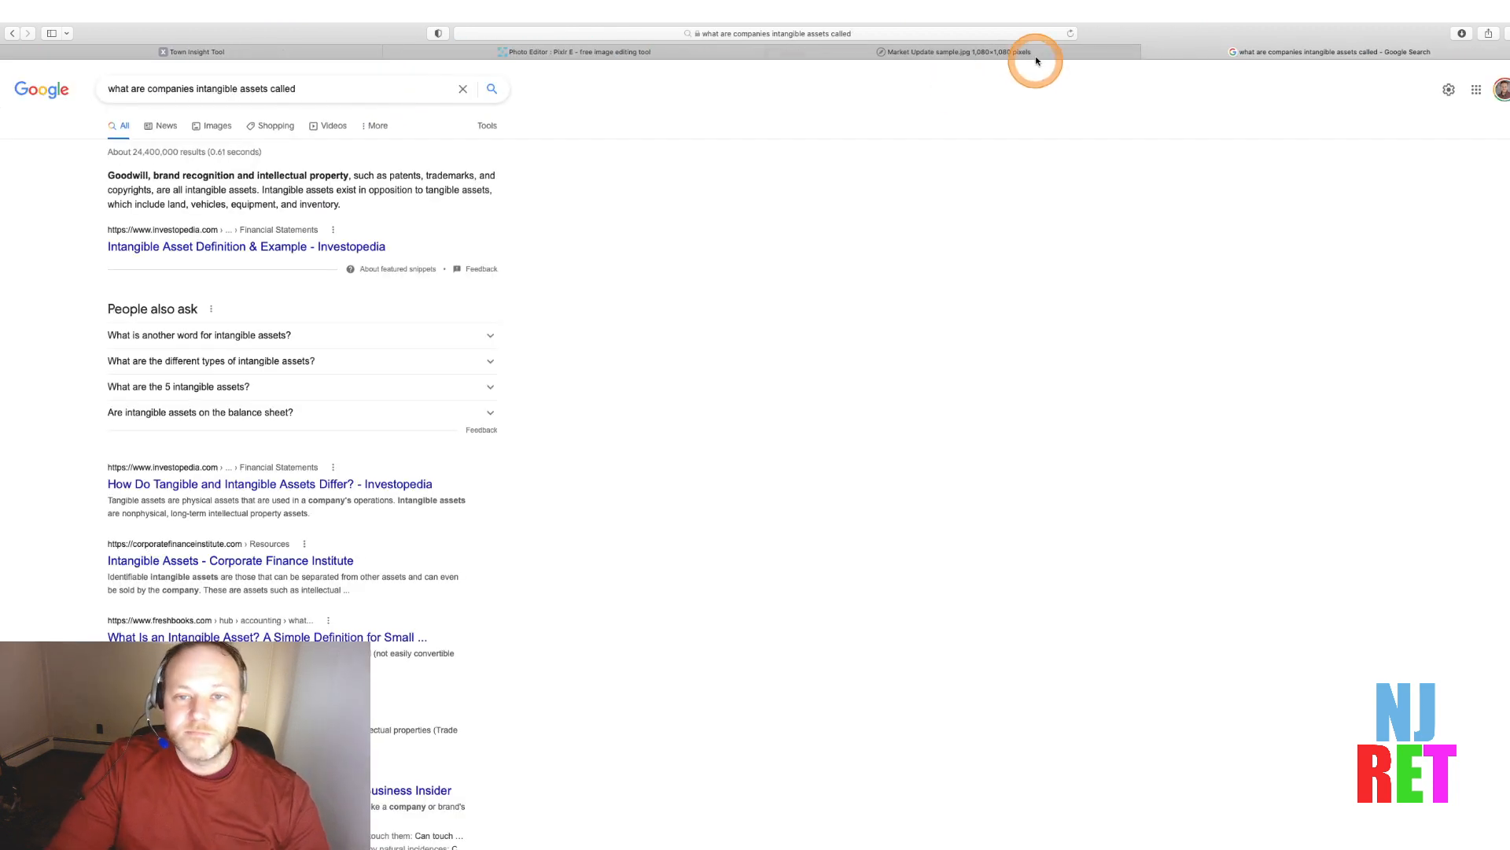
pyautogui.click(1021, 52)
pyautogui.click(669, 51)
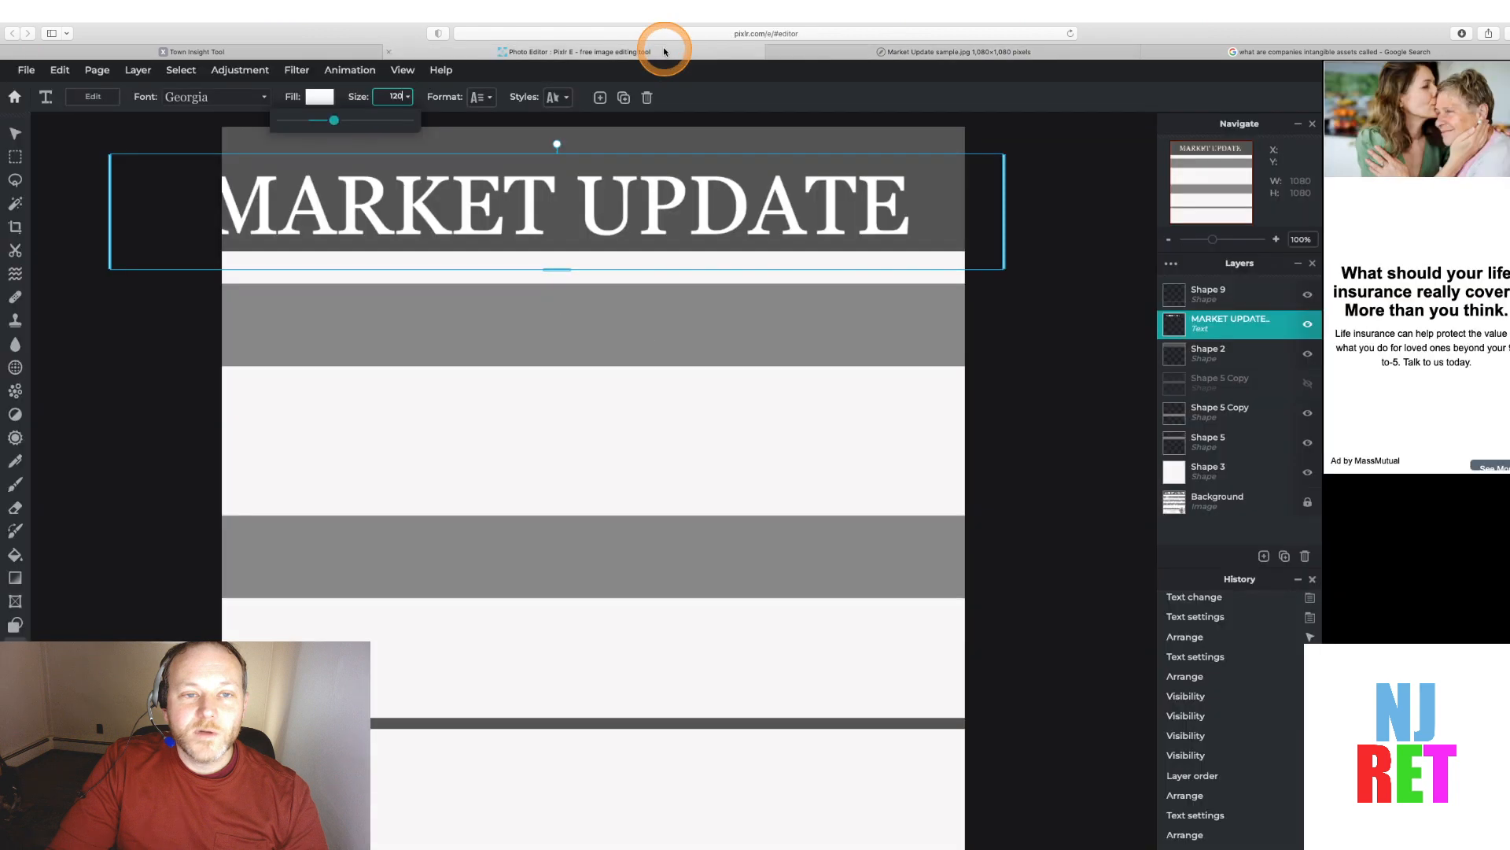
pyautogui.doubleClick(437, 217)
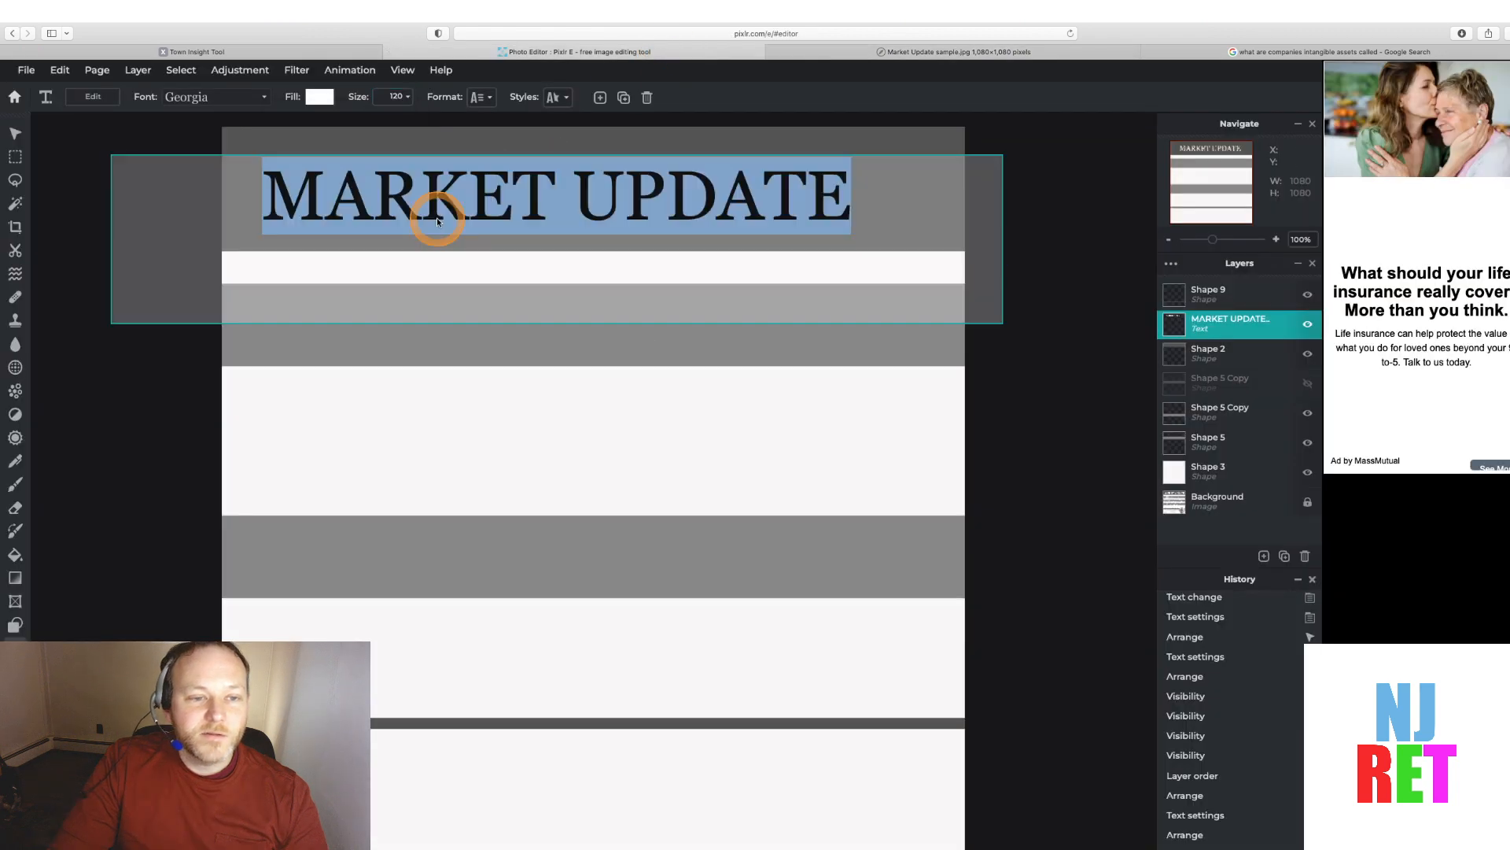
pyautogui.click(391, 96)
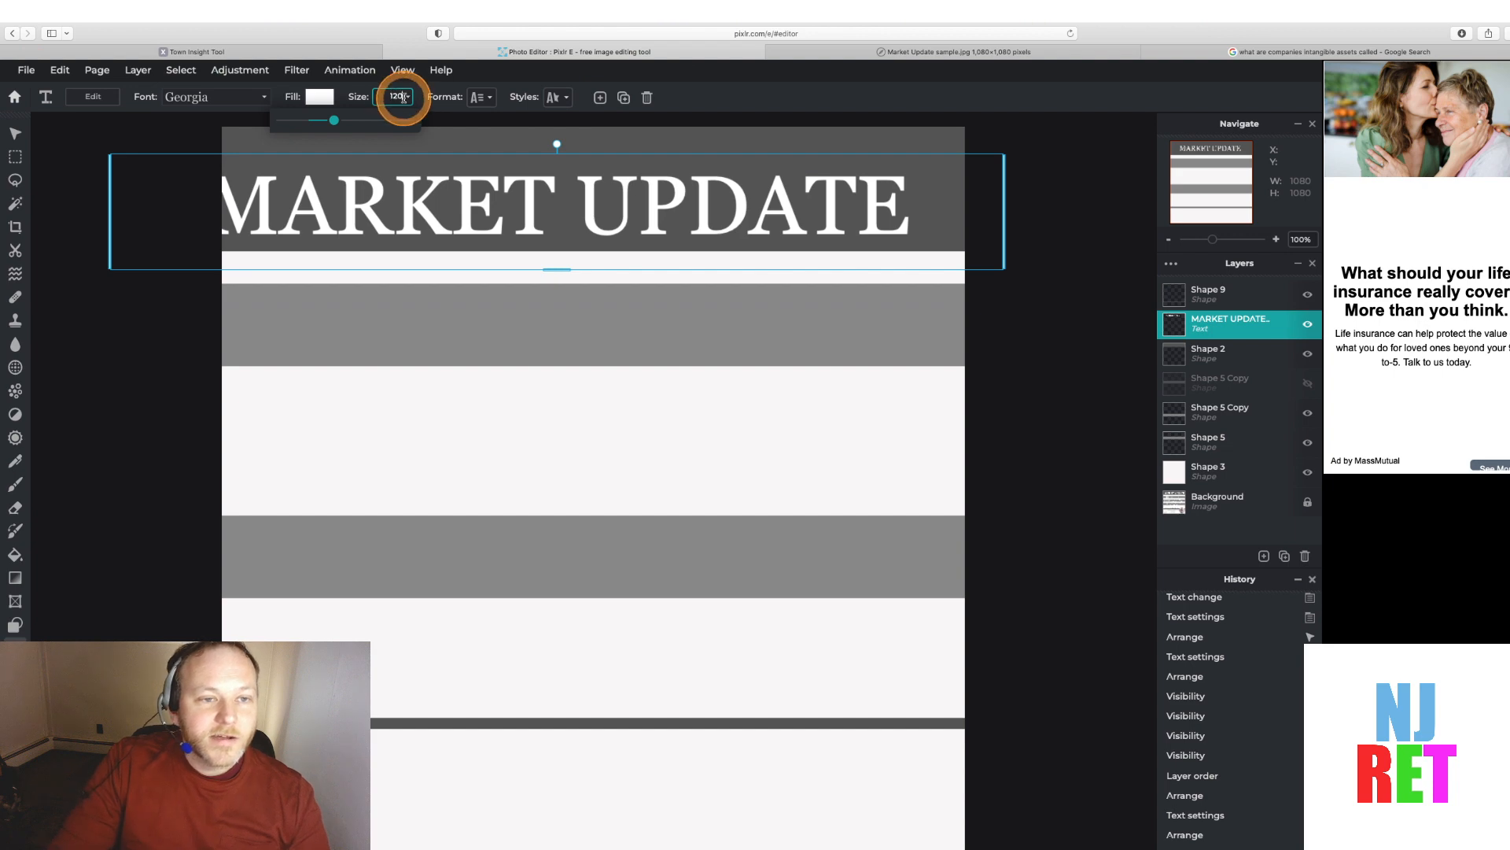
pyautogui.write('100')
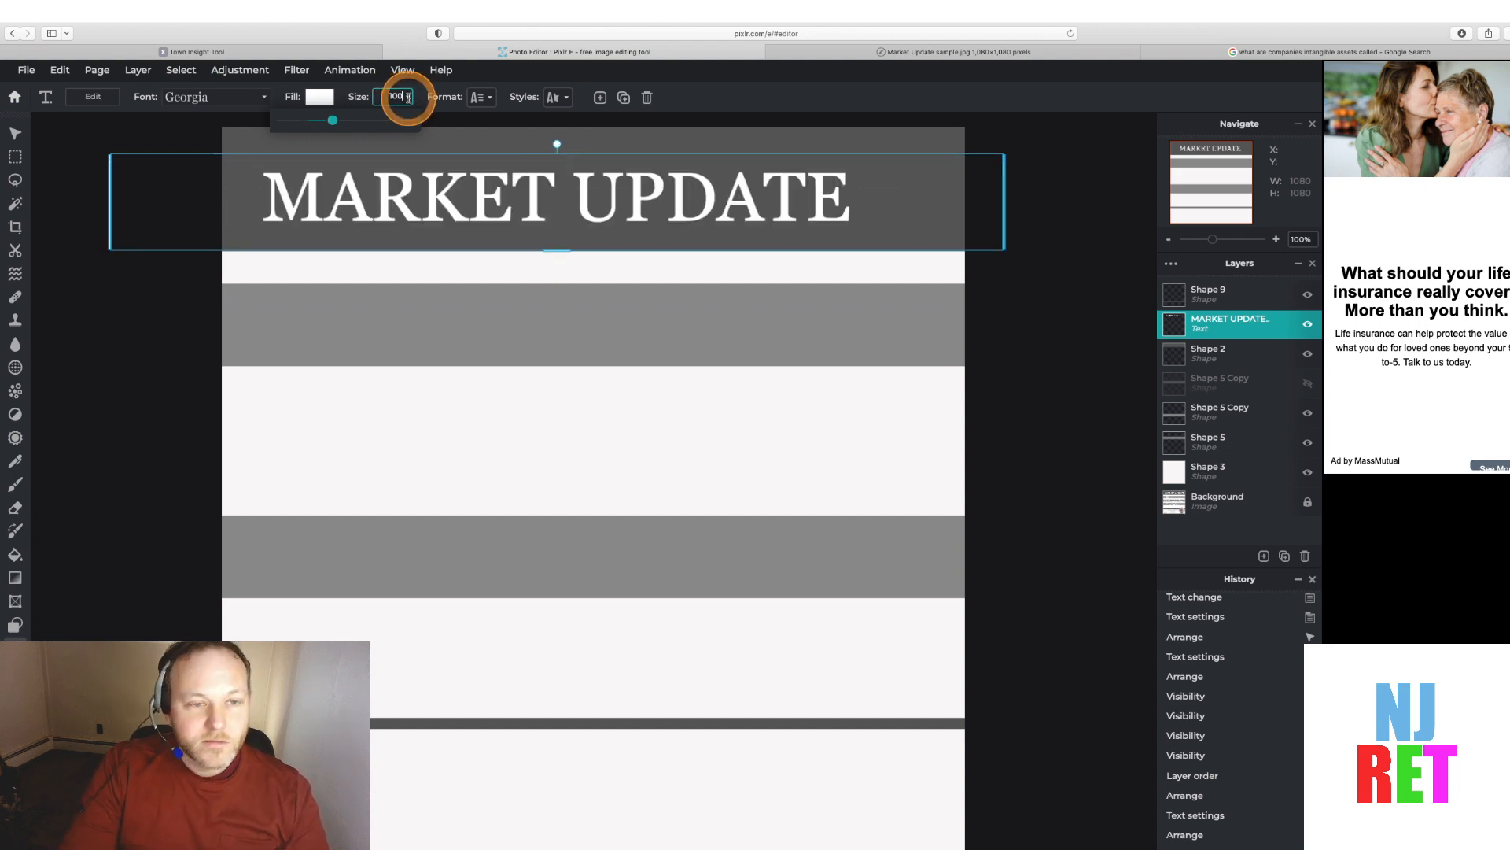
pyautogui.press('BackSpace')
pyautogui.press('BackSpace')
pyautogui.write('10')
pyautogui.press('Tab')
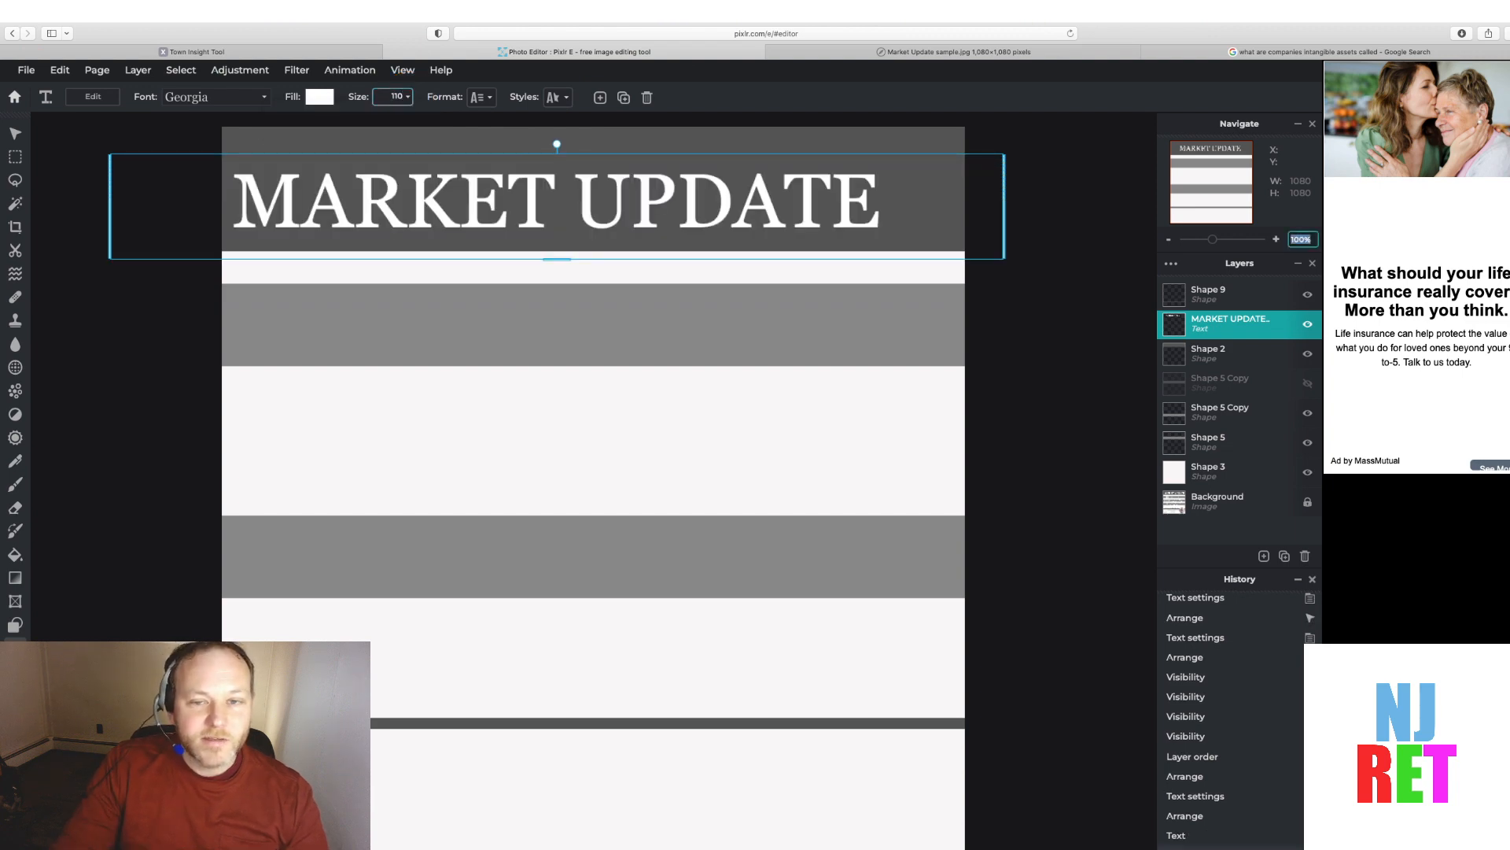
# Move the MARKET UPDATE text slightly up and right within the header band, then deselect it
pyautogui.click(15, 133)
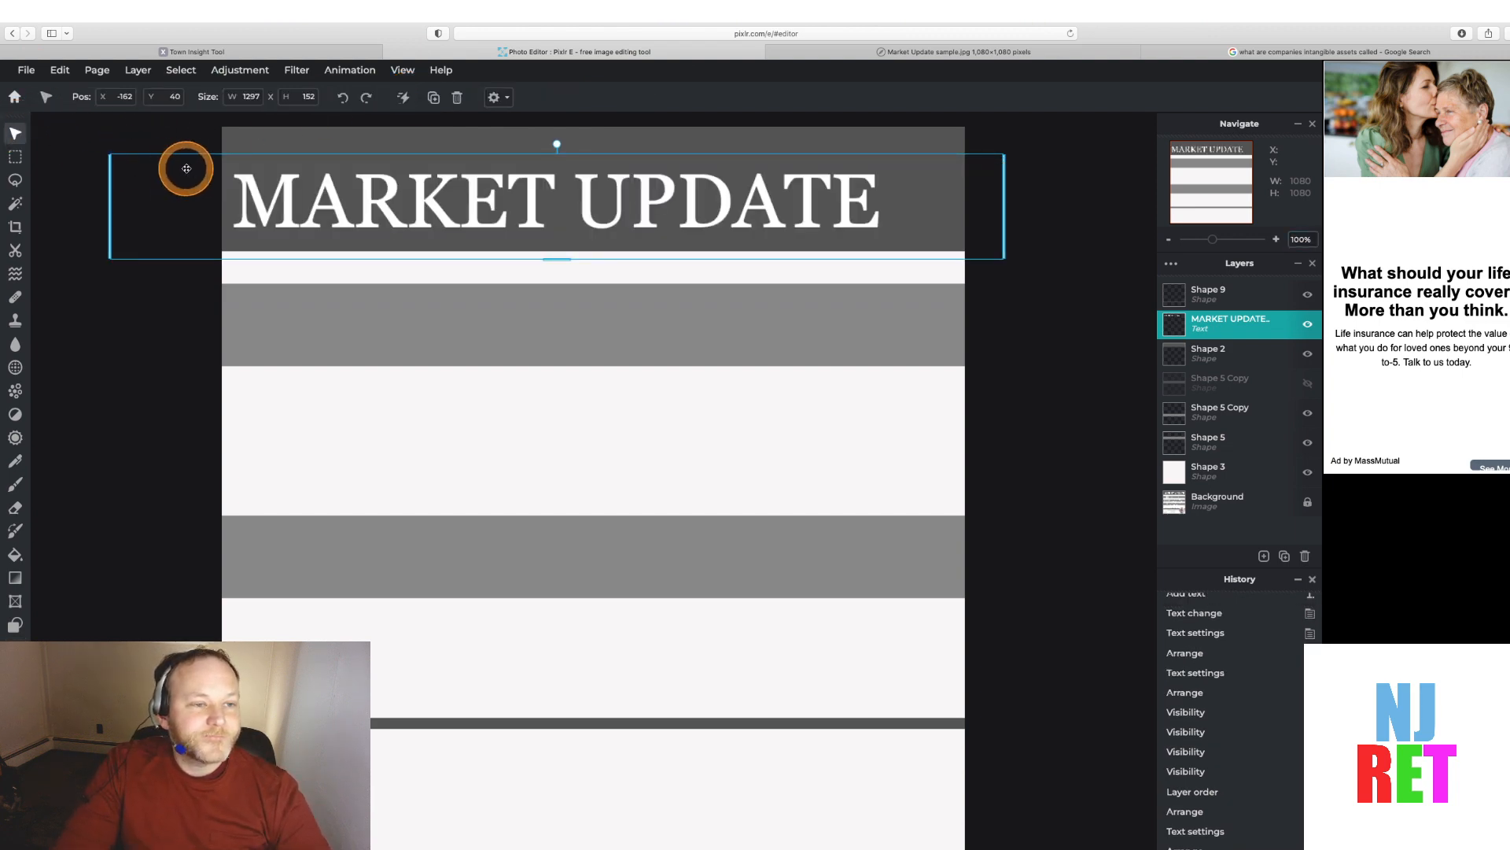
pyautogui.moveTo(186, 168); pyautogui.dragTo(200, 159)
pyautogui.moveTo(202, 155); pyautogui.dragTo(219, 146)
pyautogui.click(1092, 400)
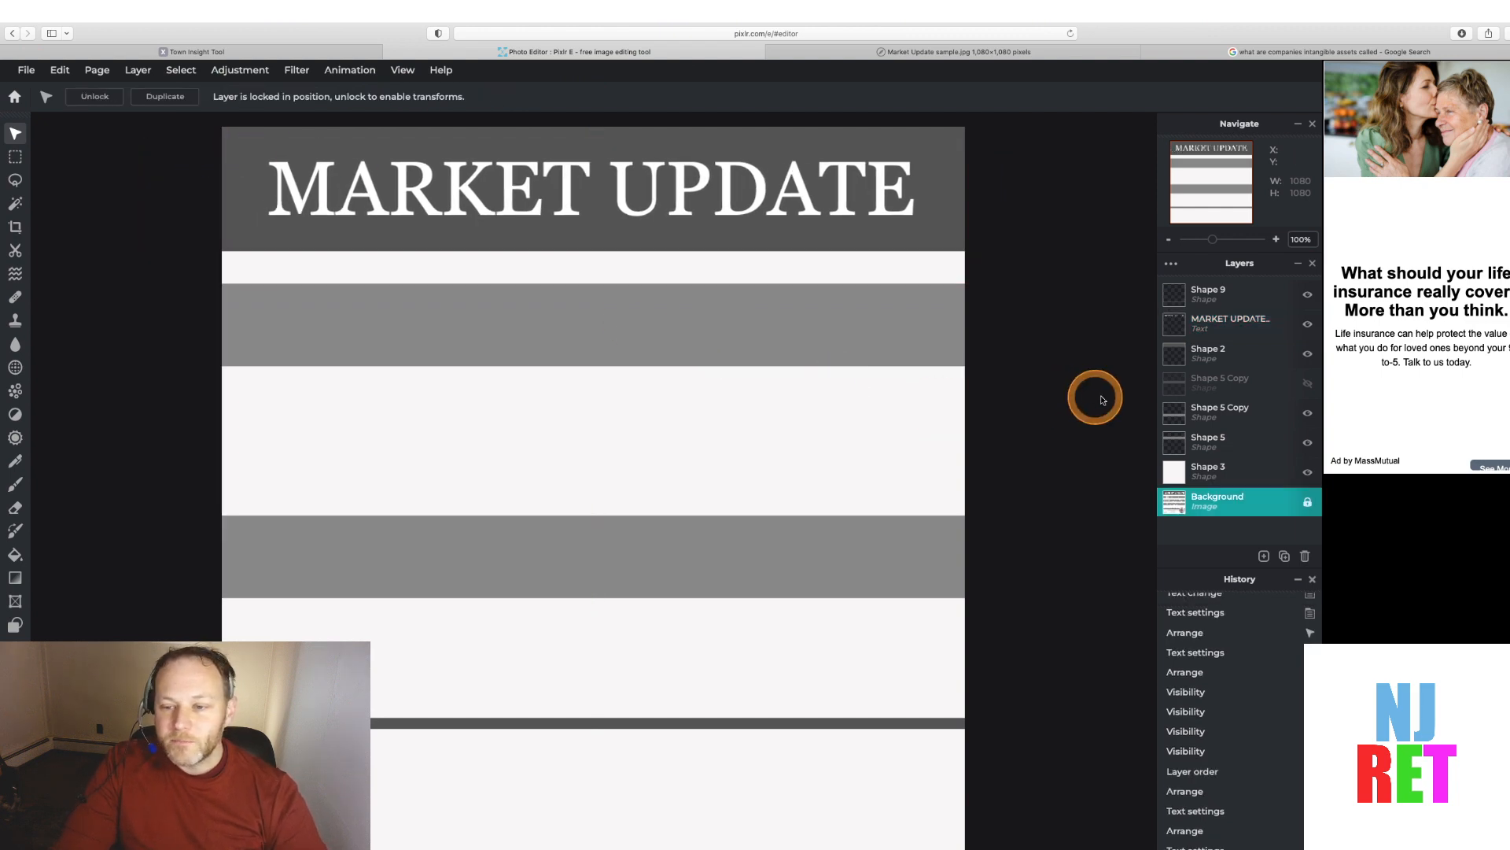
# Hide the blank cover shape layers to reveal the sample layout beneath the new heading
pyautogui.click(1307, 473)
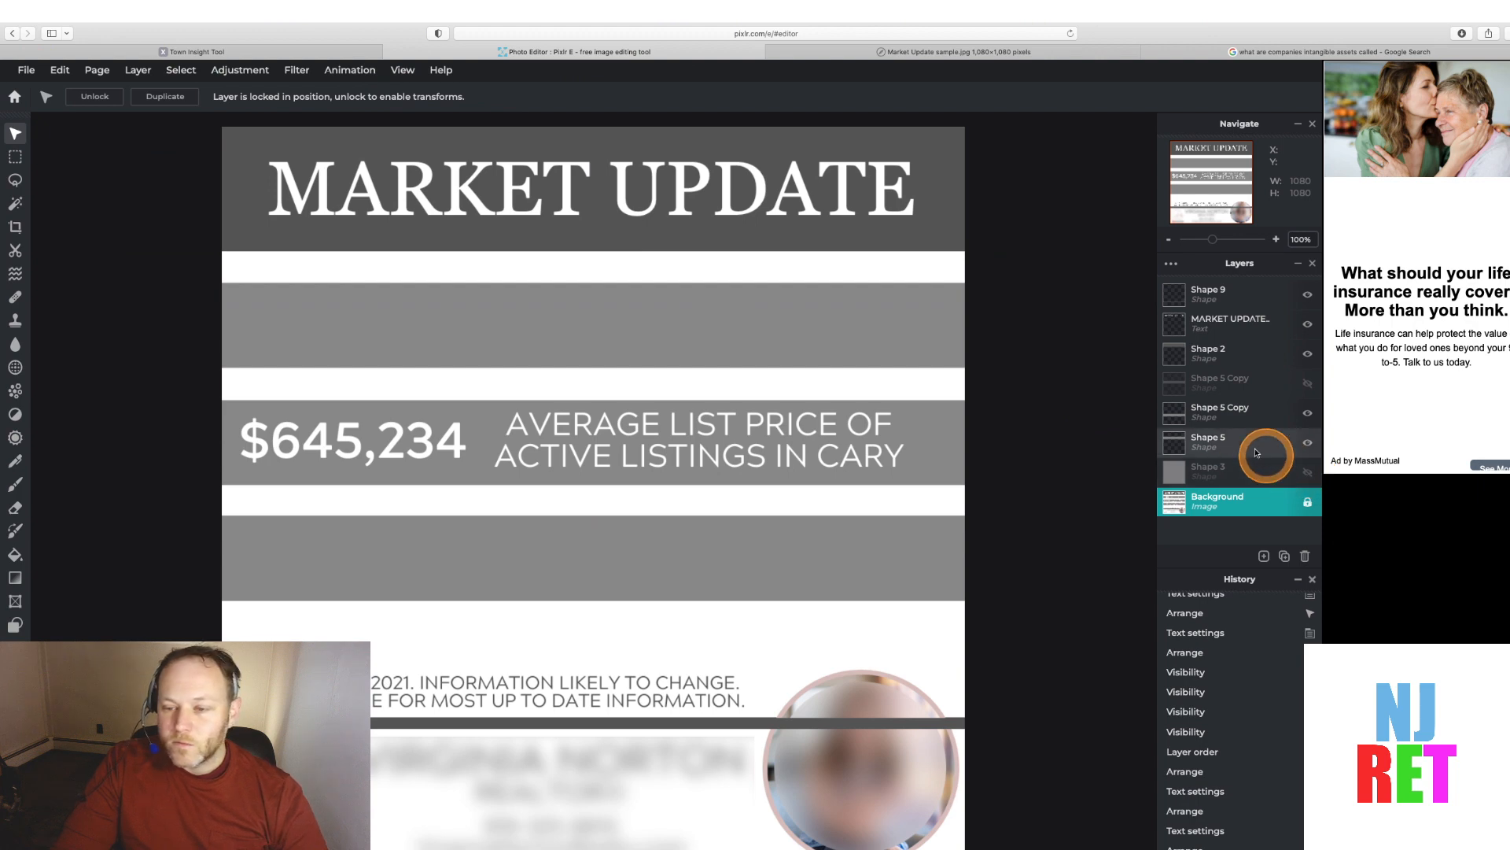
pyautogui.click(1307, 353)
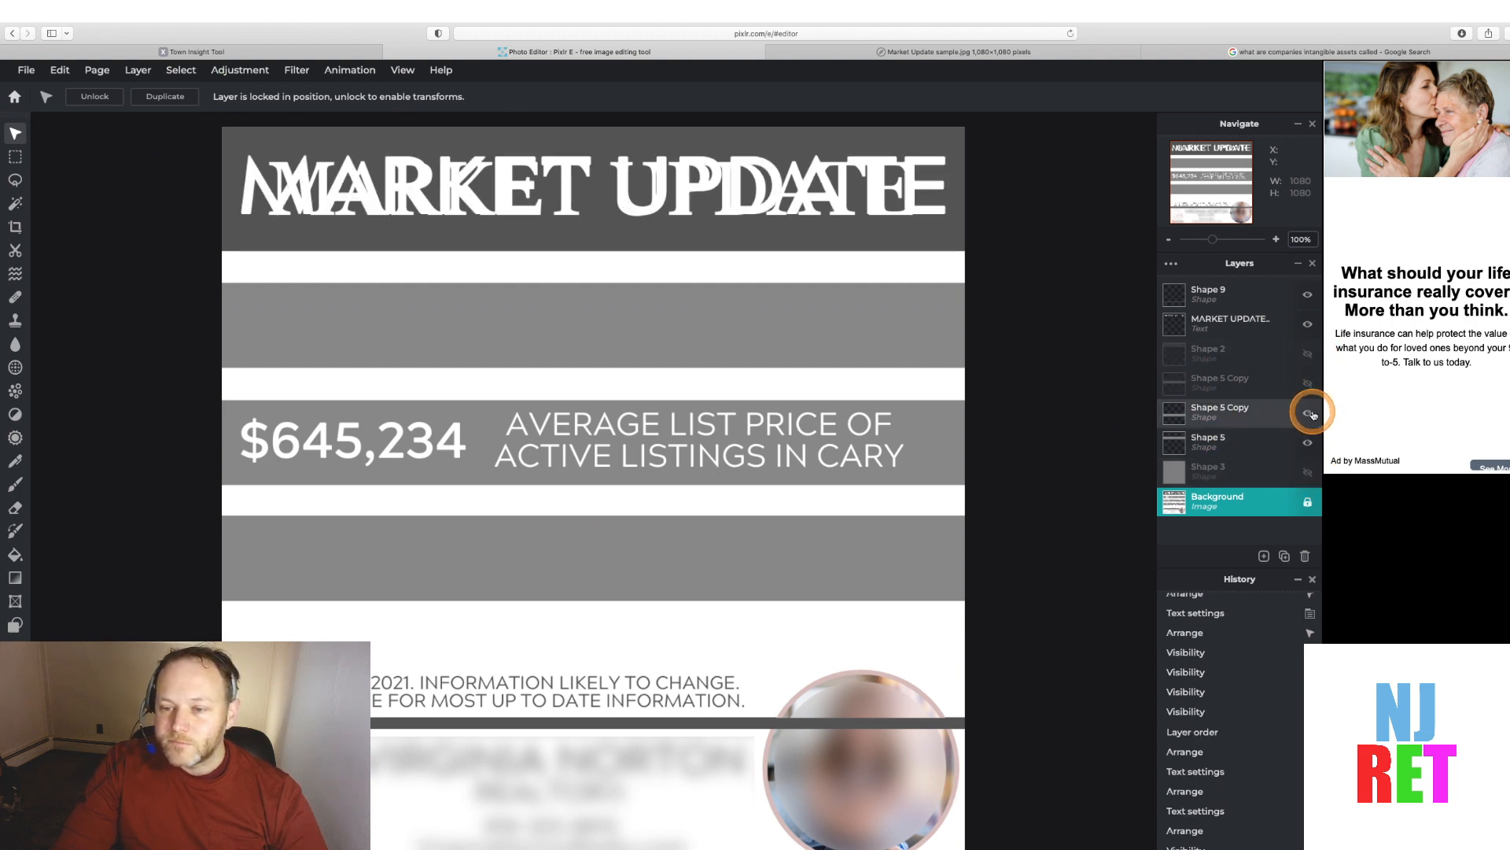
pyautogui.click(1310, 412)
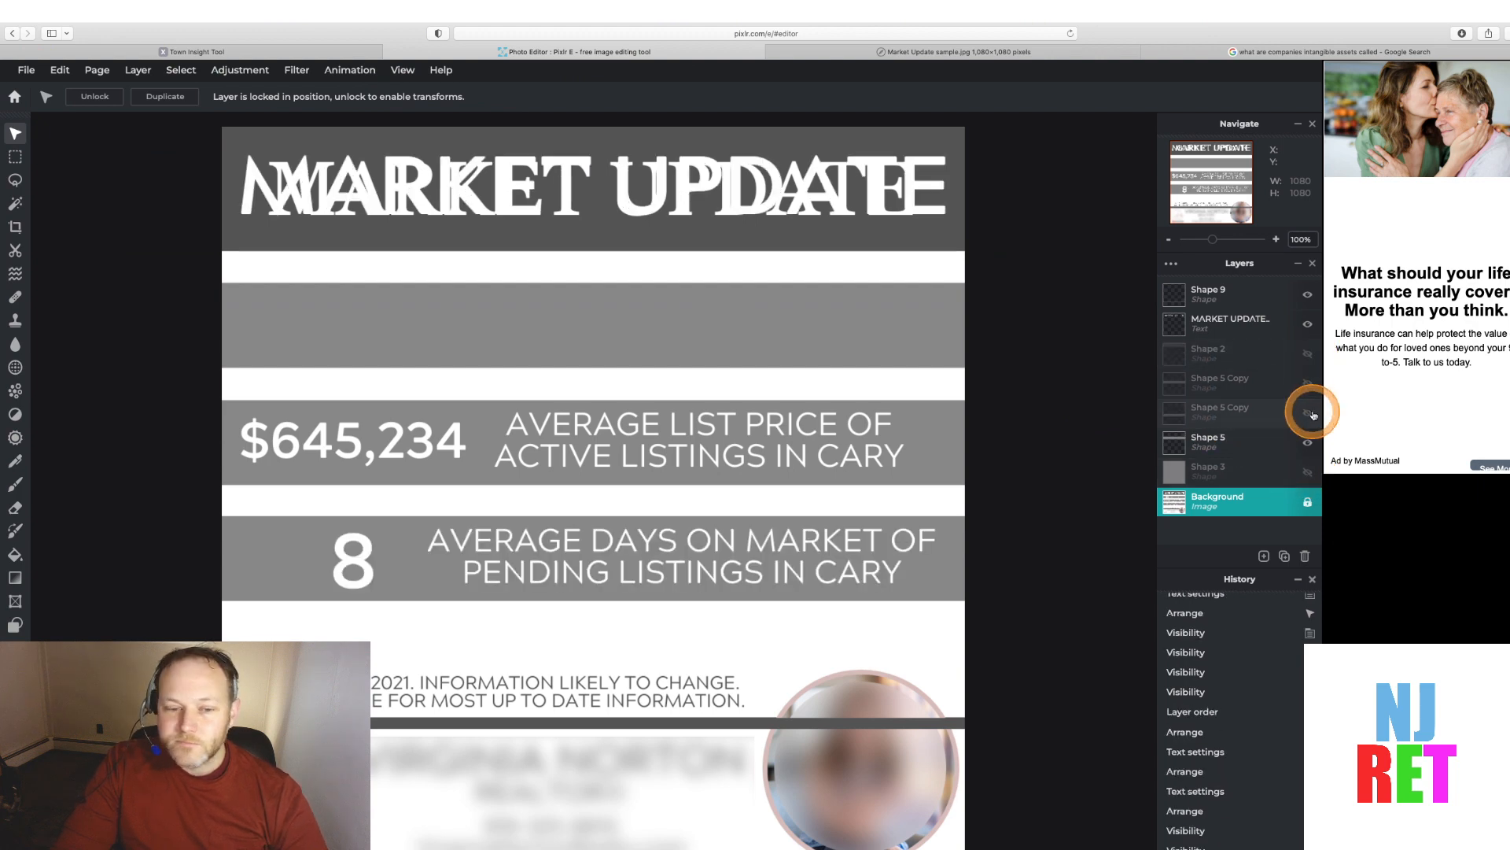
pyautogui.click(1308, 328)
pyautogui.click(1308, 327)
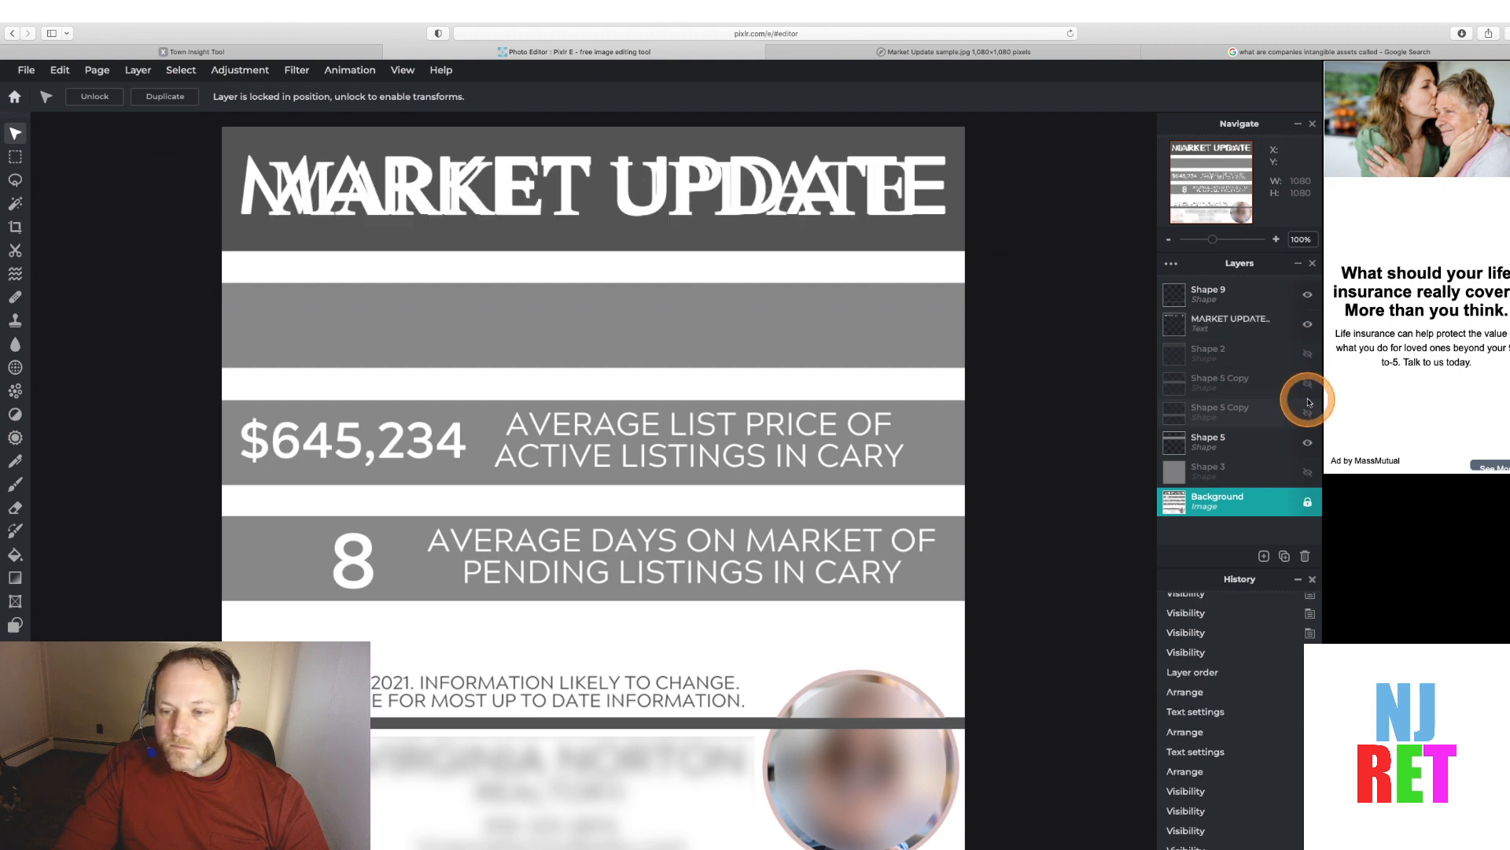
pyautogui.click(1307, 442)
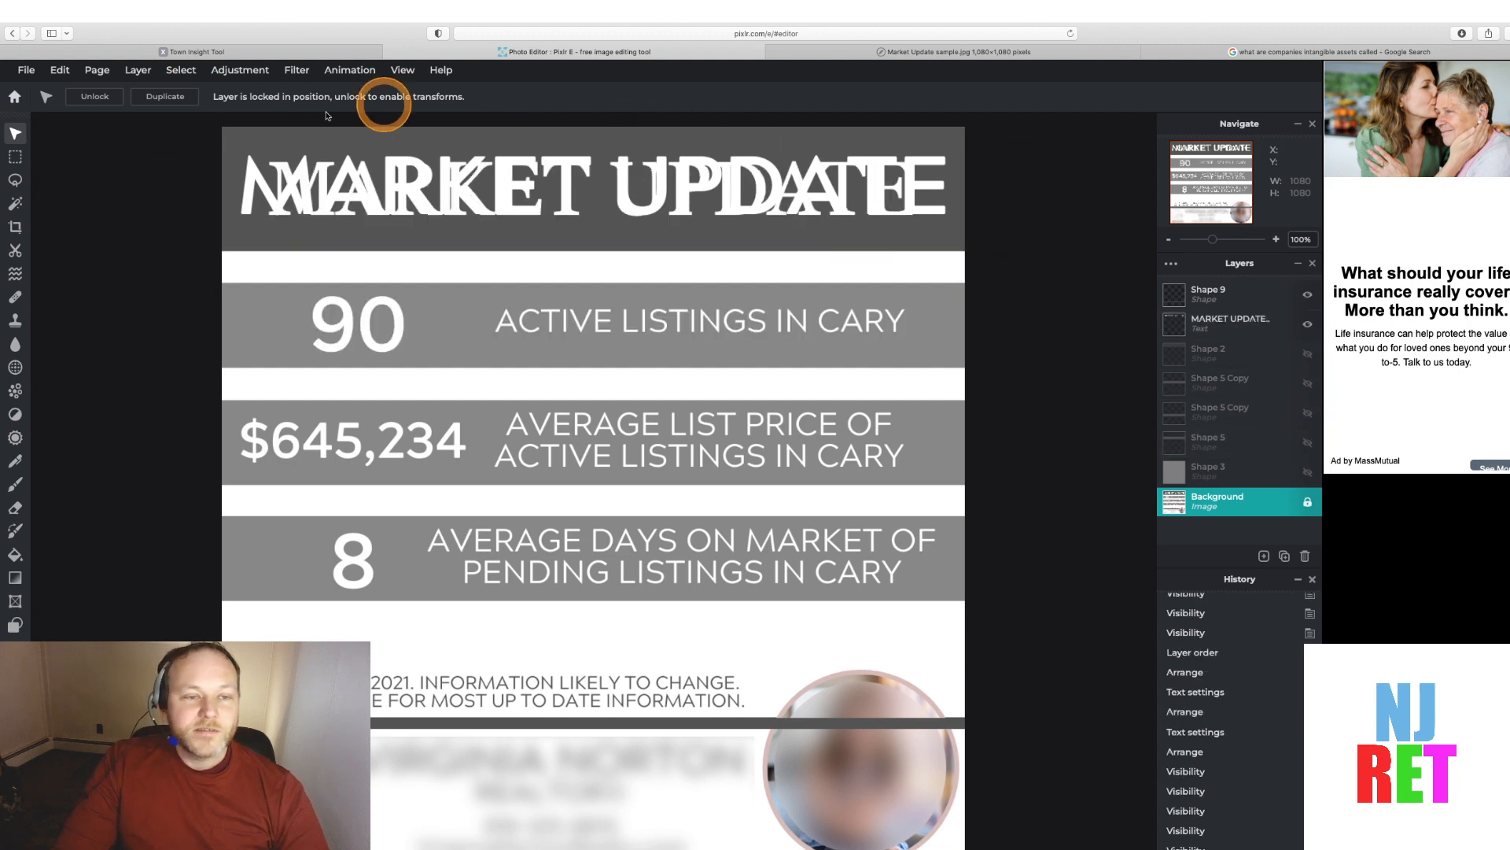
# Compare the Paramus Town Insights statistics with the sample Market Update image
pyautogui.click(194, 53)
pyautogui.click(287, 344)
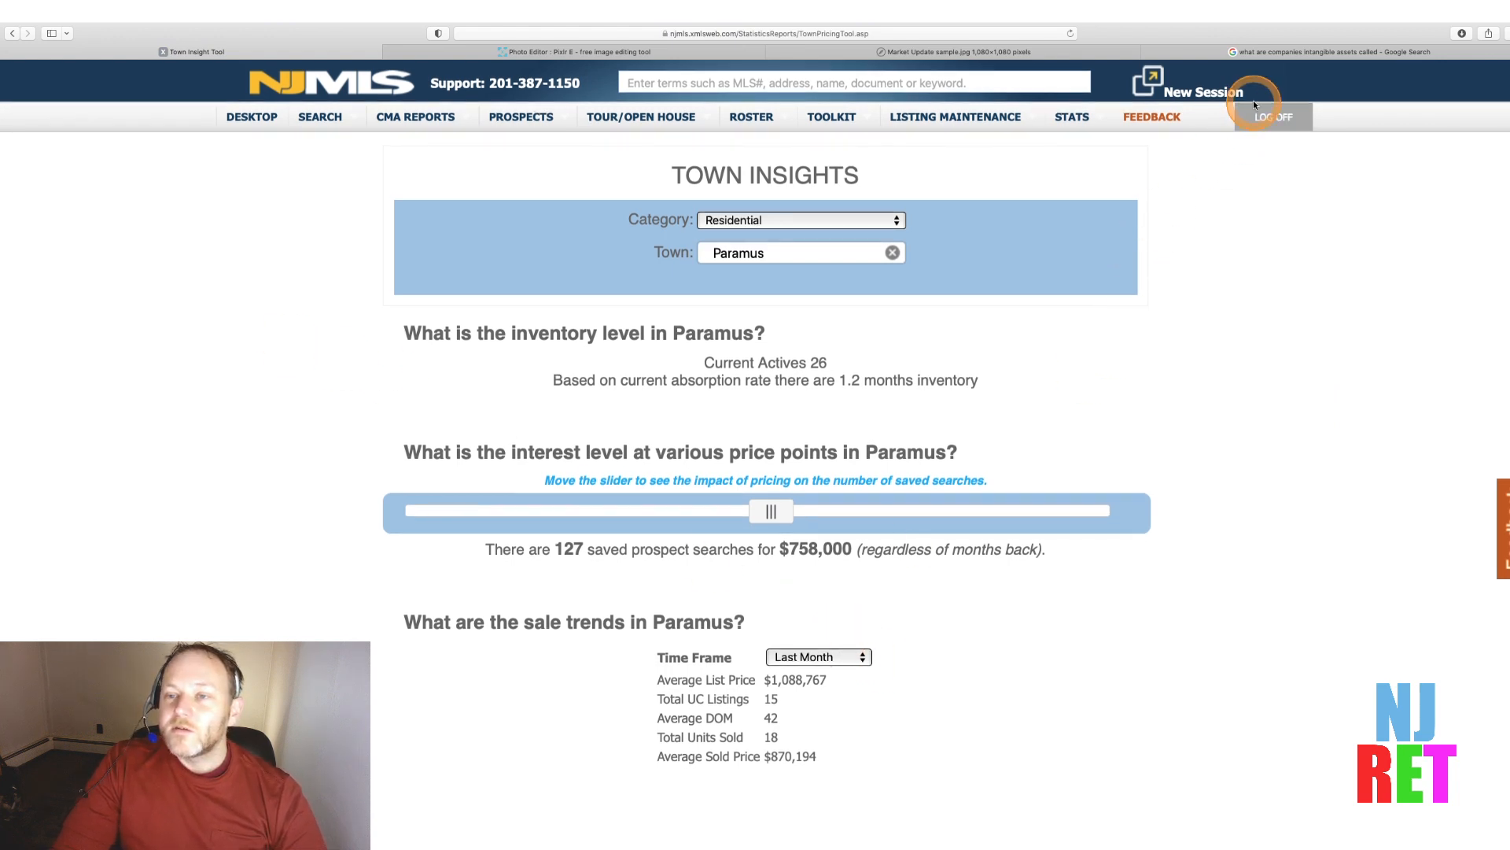
pyautogui.click(989, 53)
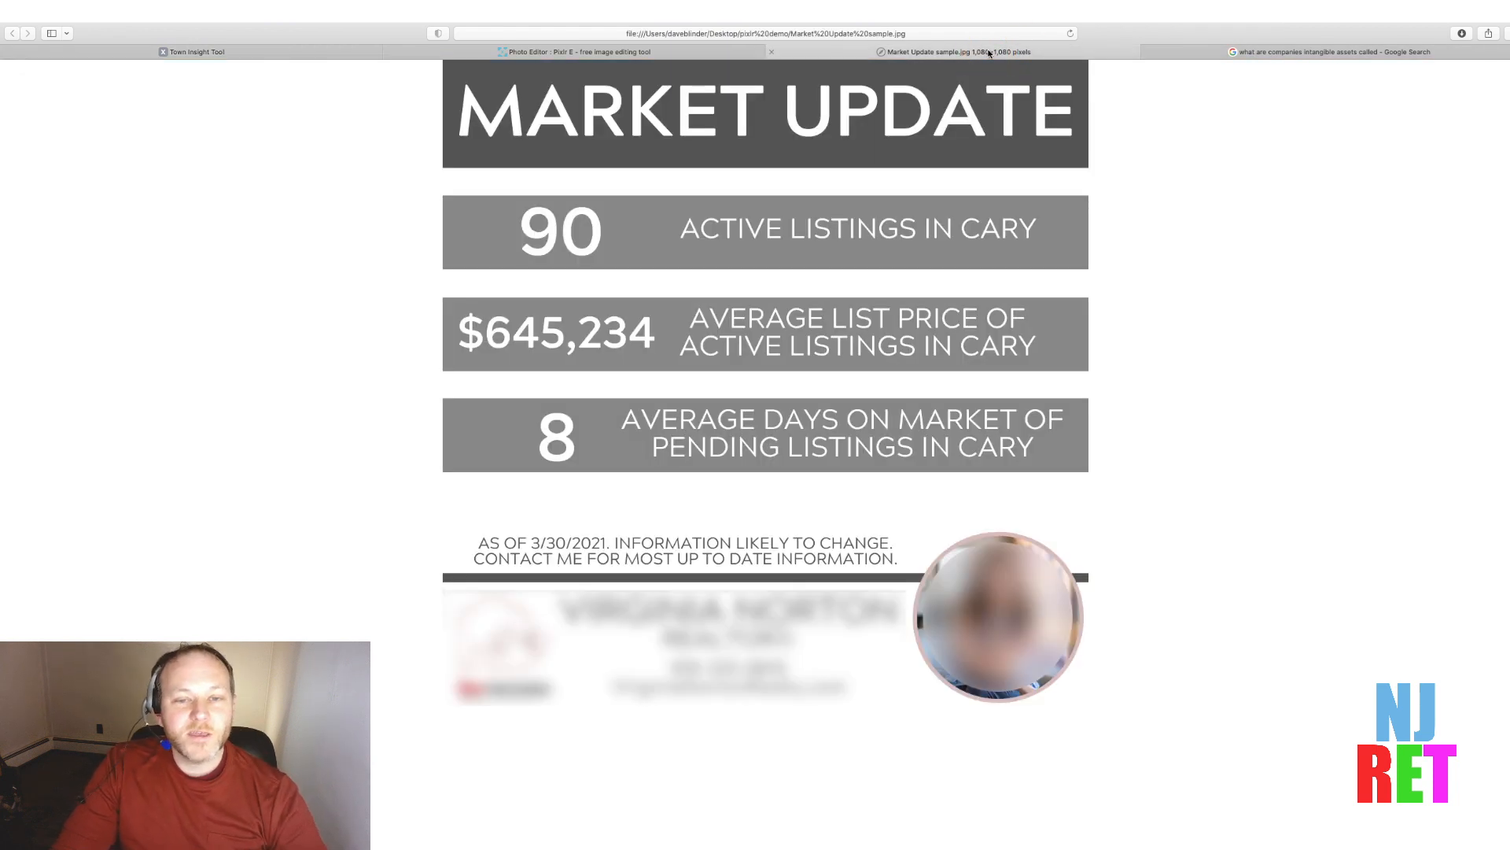
pyautogui.click(296, 52)
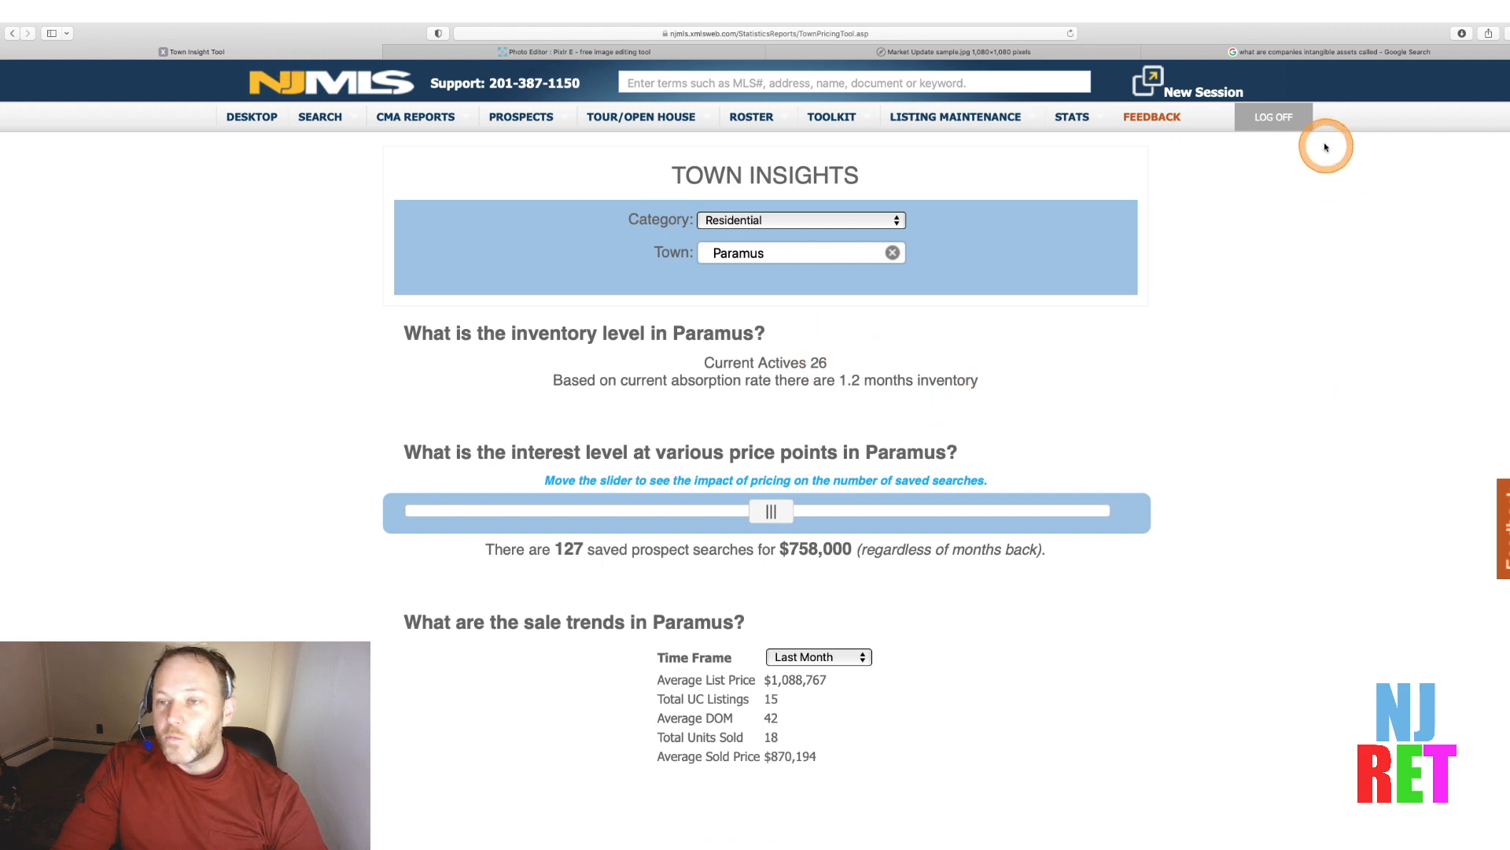
pyautogui.click(1288, 52)
pyautogui.click(558, 52)
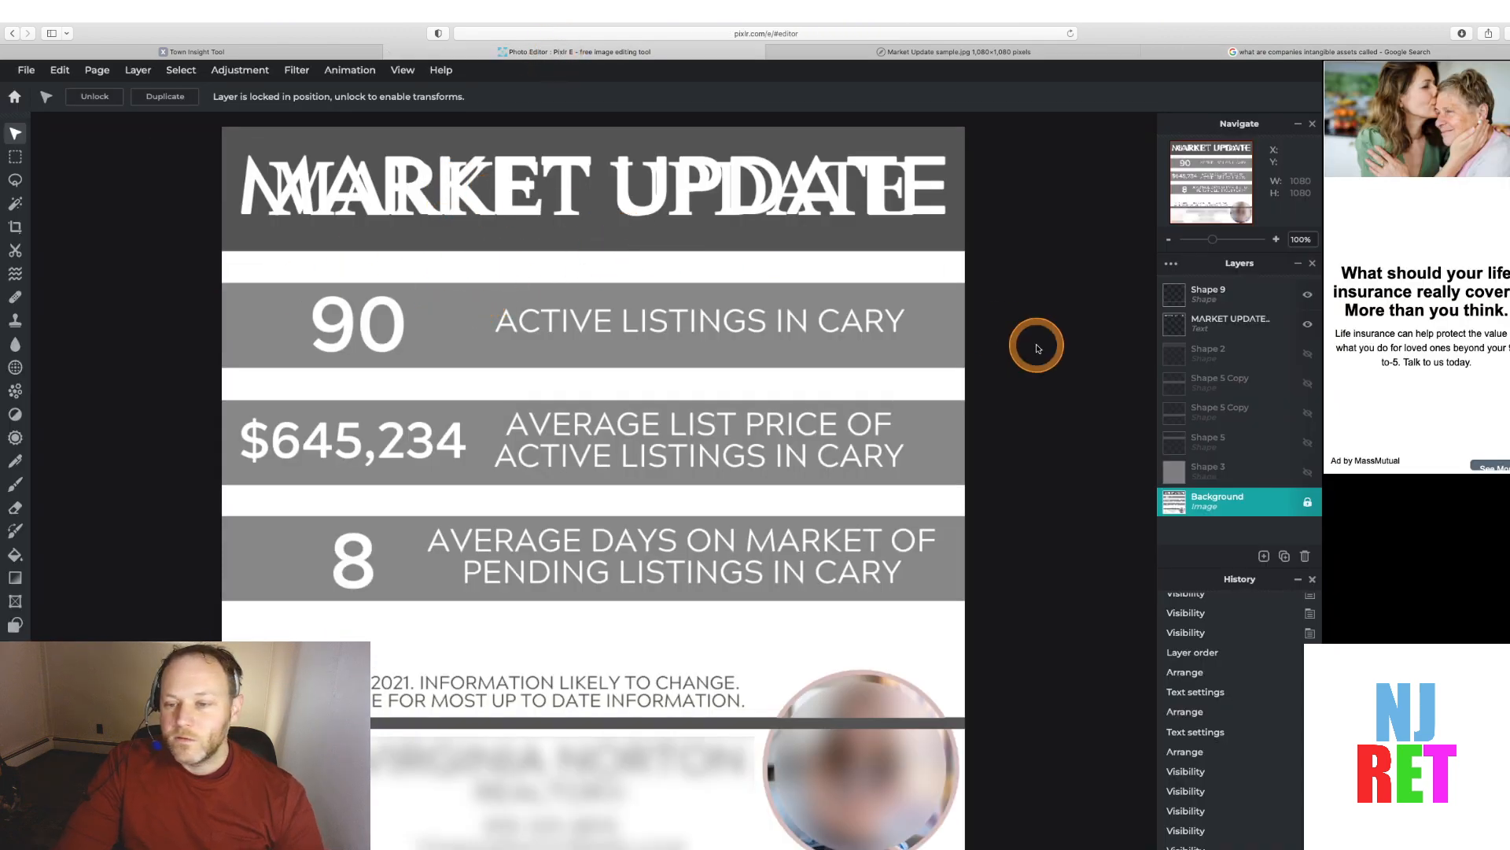
# Add a new text layer and move it onto the first statistics band
pyautogui.click(1264, 556)
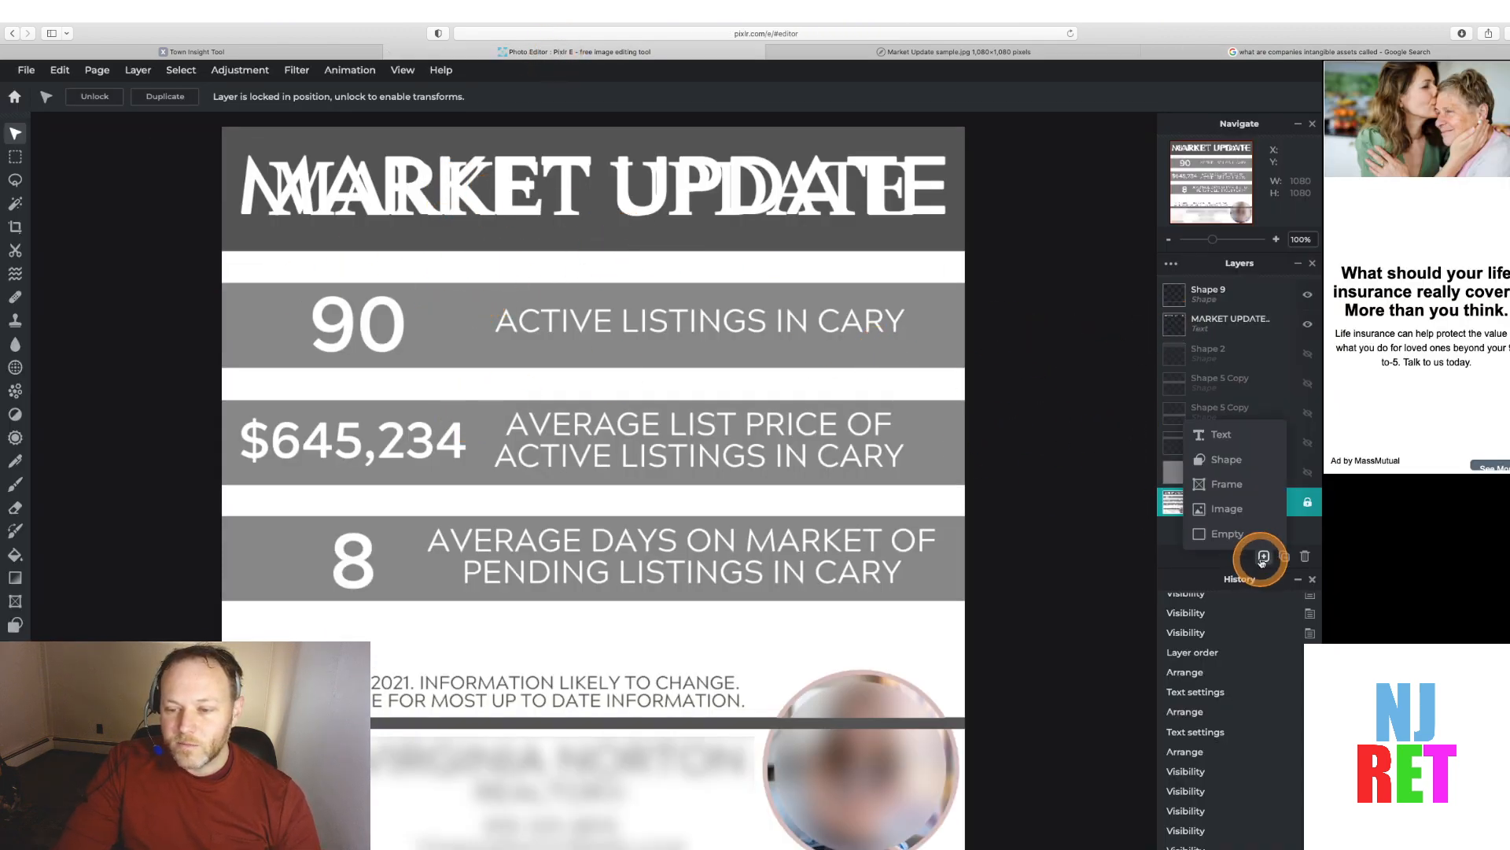
pyautogui.click(1221, 439)
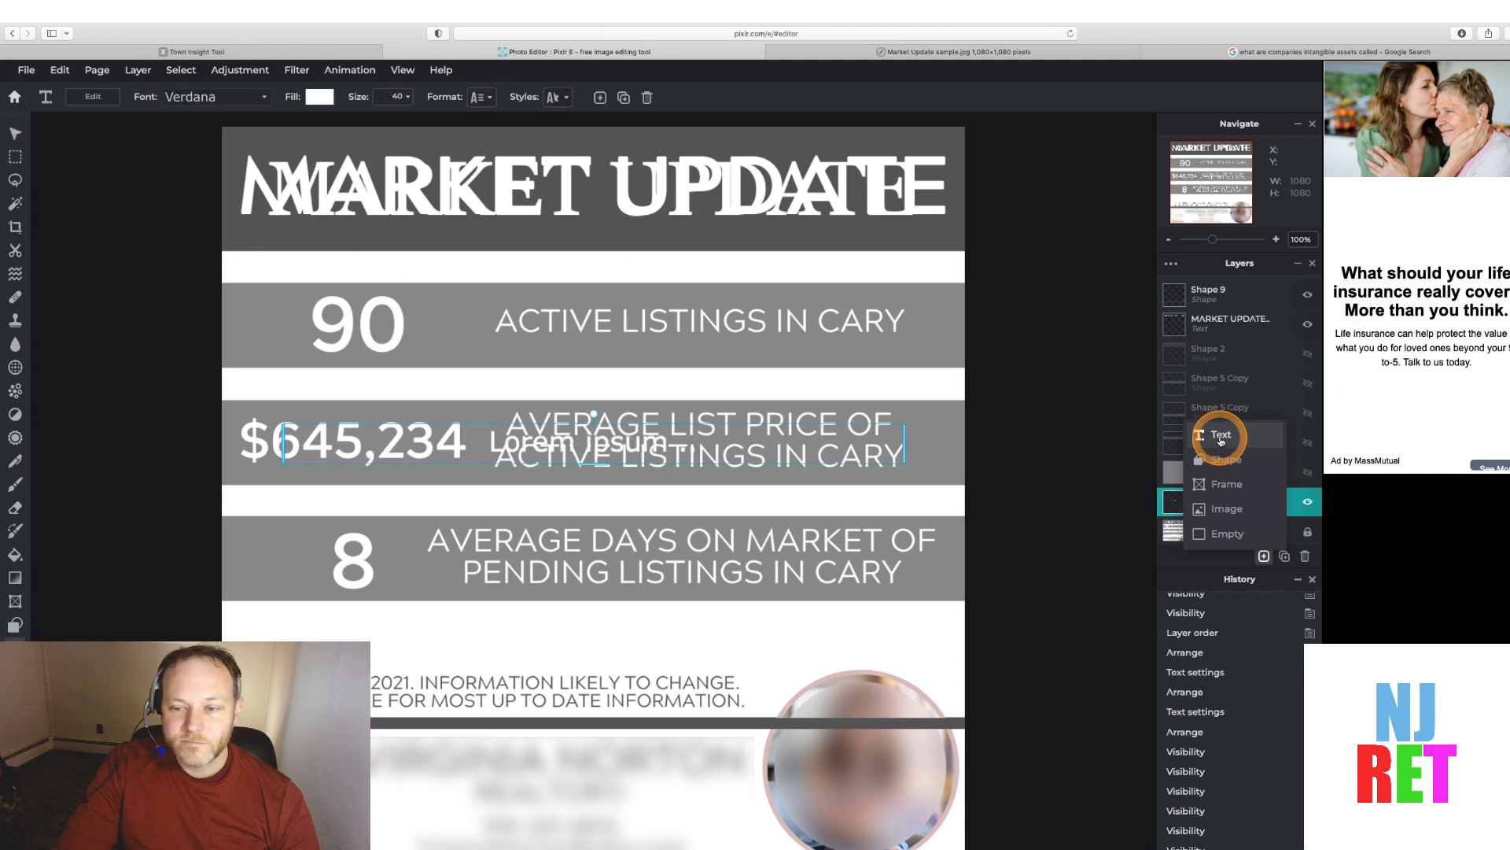
pyautogui.moveTo(445, 428); pyautogui.dragTo(453, 307)
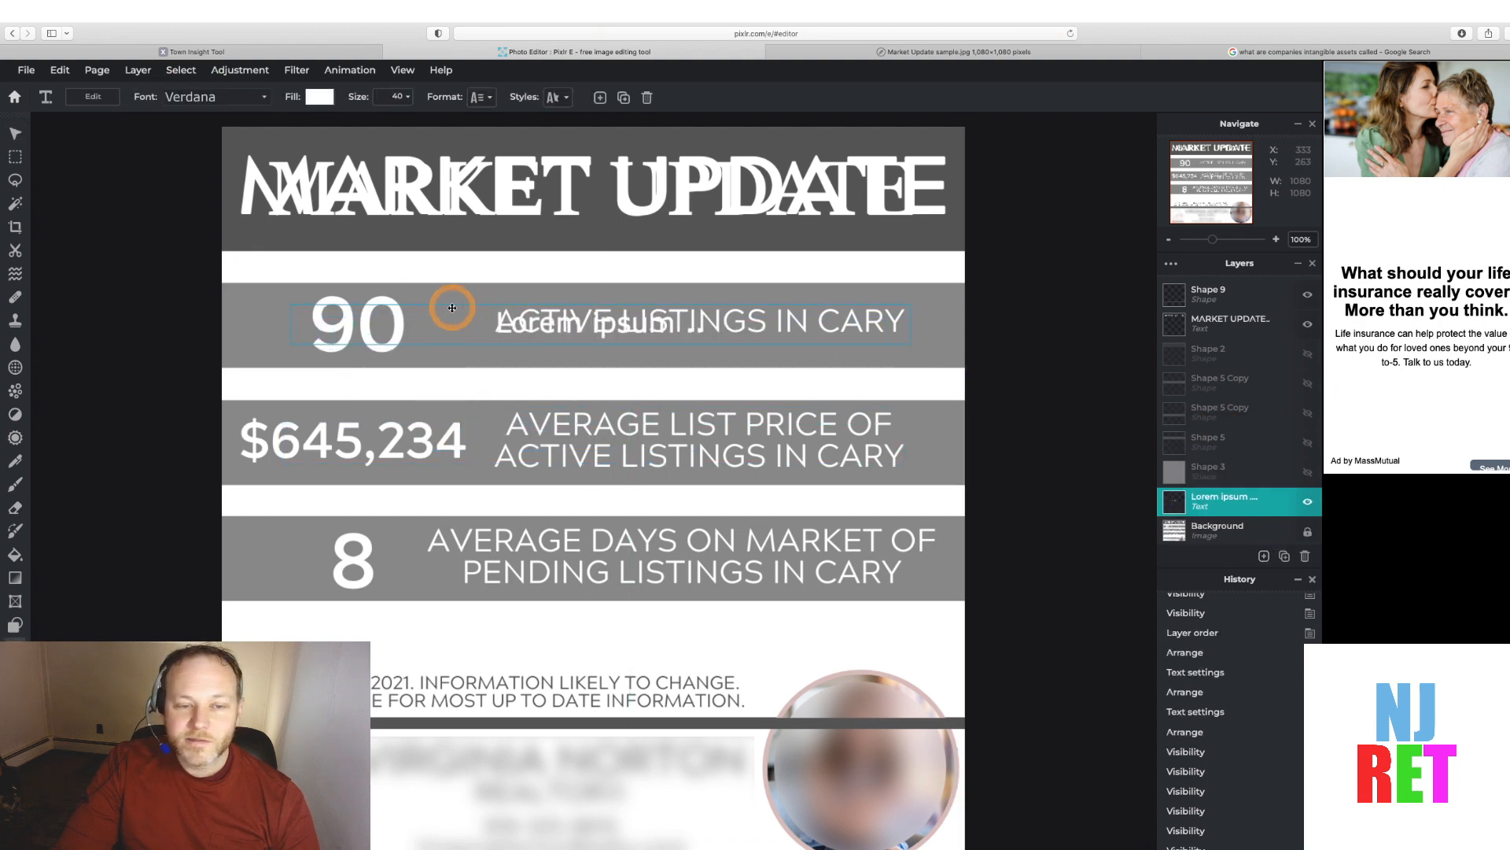
# Reposition the new text box in the first band and replace its placeholder with ACTIVE LISTINGS IN PARAMUS
pyautogui.click(485, 316)
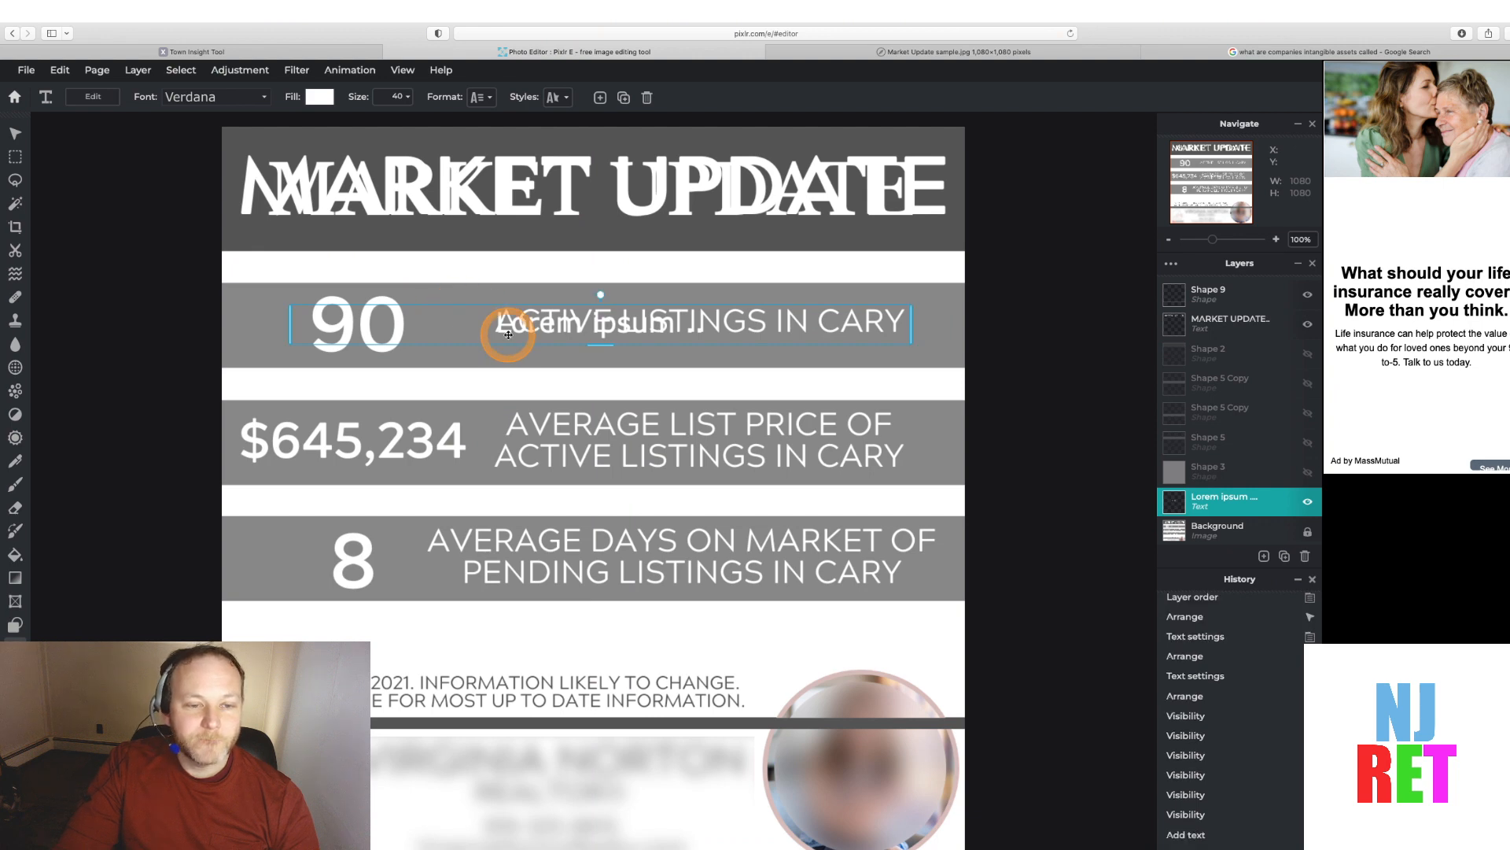
pyautogui.moveTo(498, 308)
pyautogui.mouseDown()
pyautogui.moveTo(550, 351)
pyautogui.moveTo(539, 318)
pyautogui.moveTo(556, 317)
pyautogui.moveTo(520, 311)
pyautogui.mouseUp()
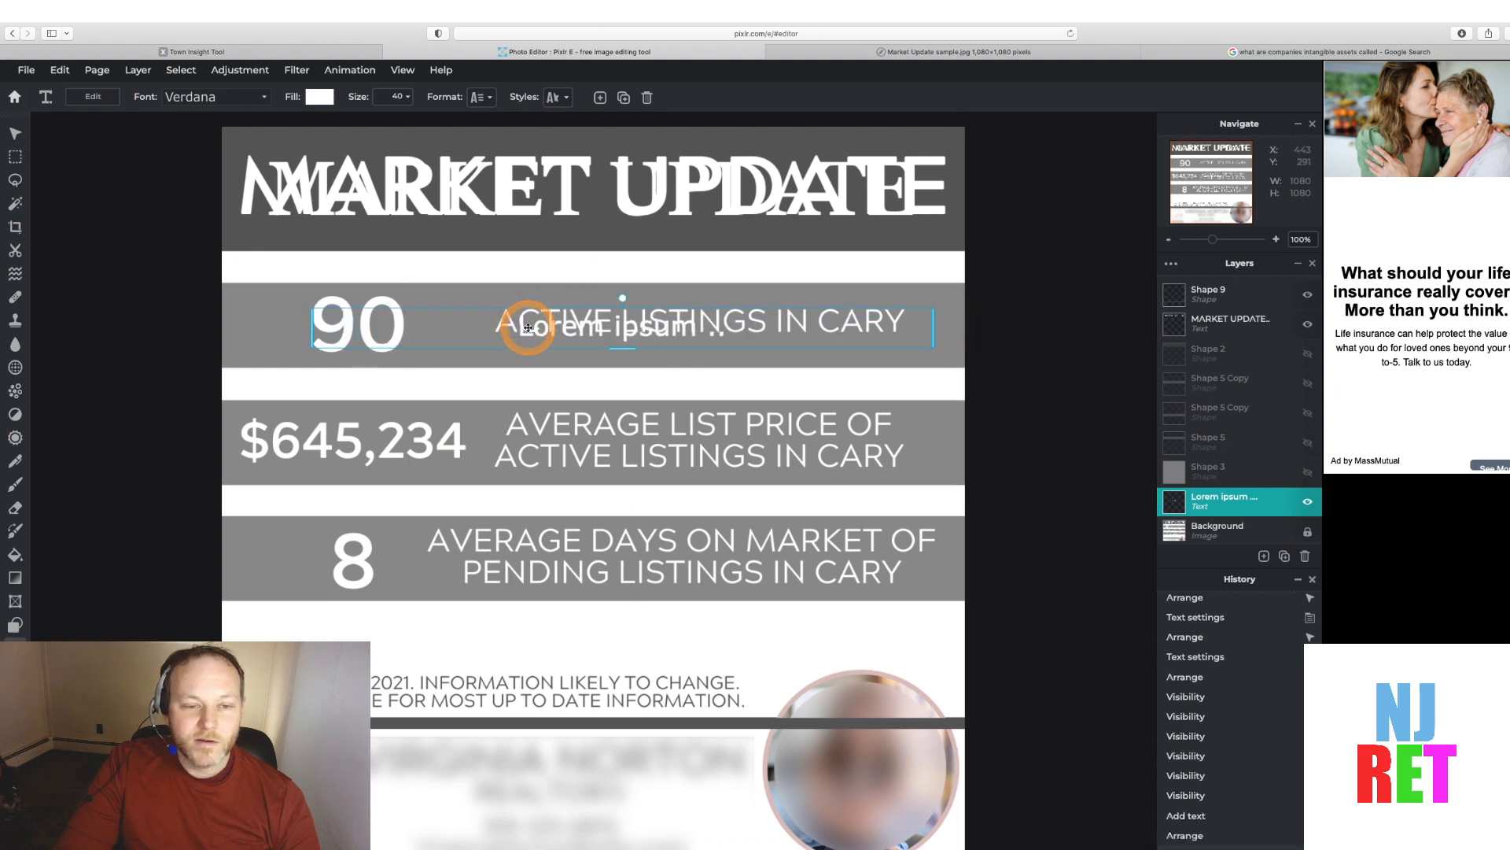
pyautogui.doubleClick(528, 327)
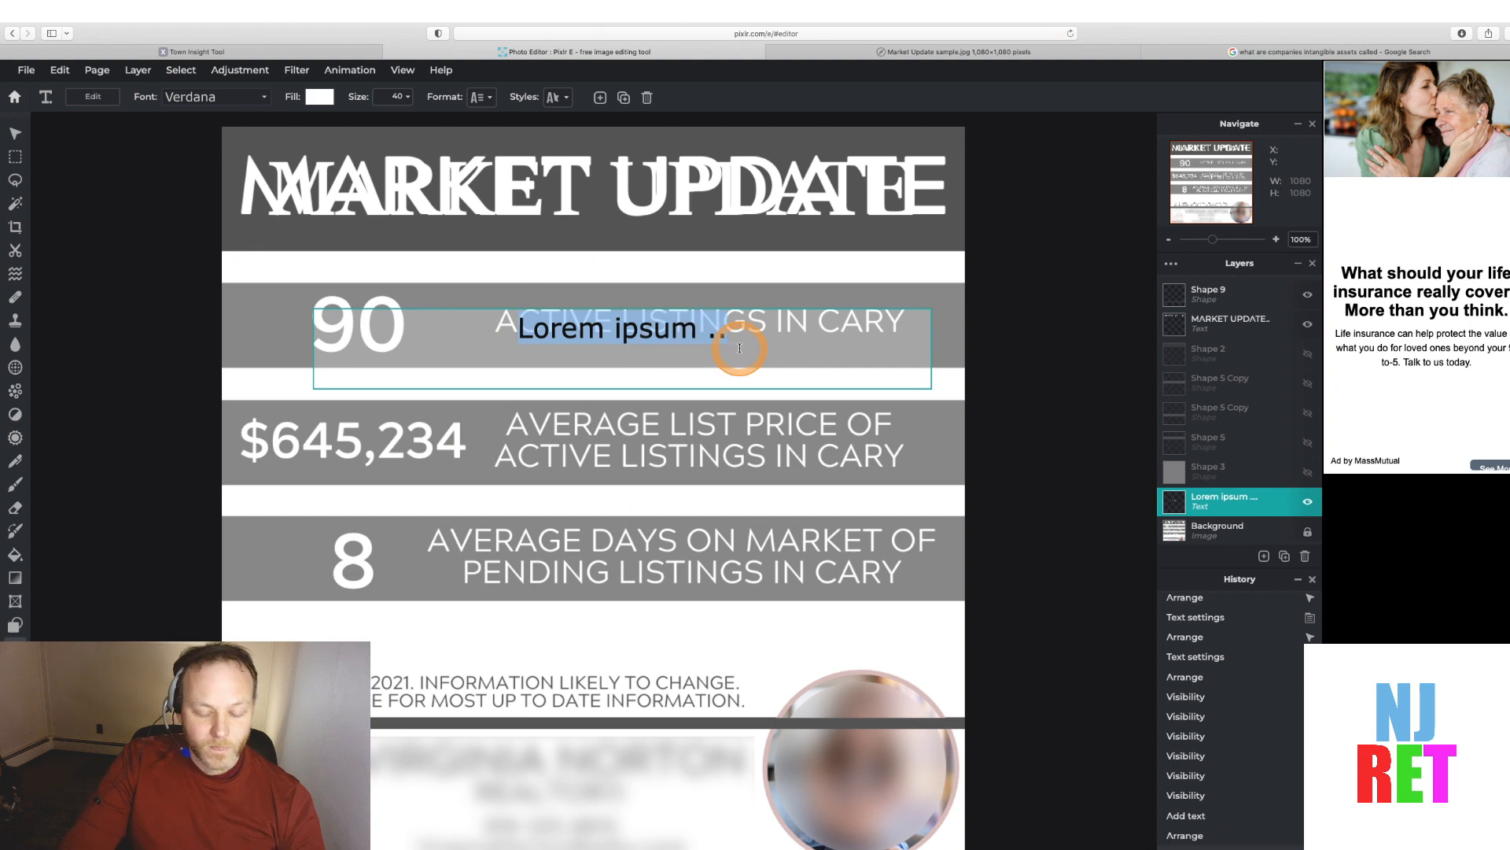
pyautogui.write('ACTI')
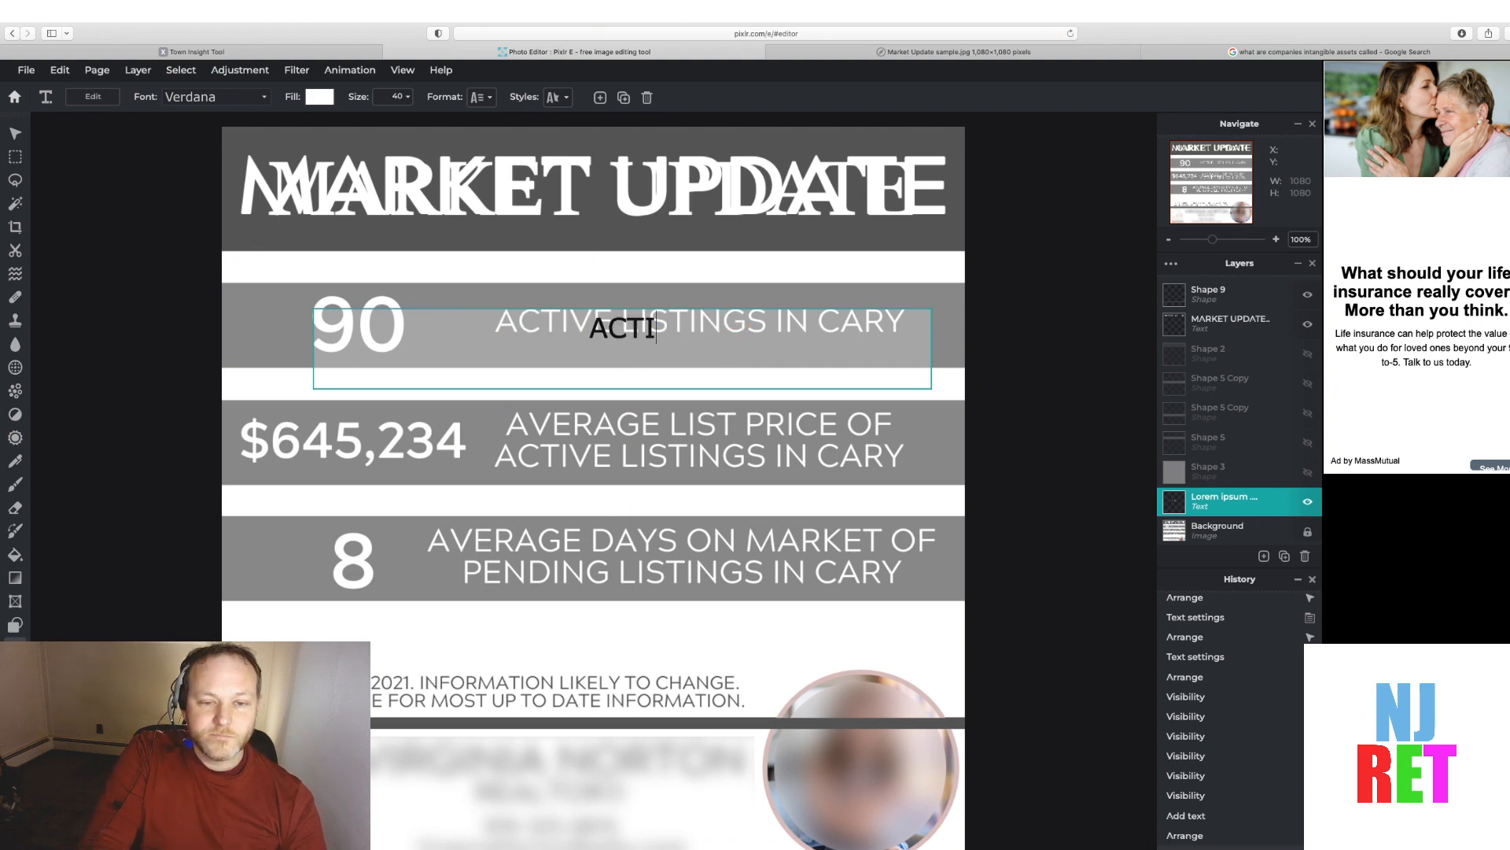
pyautogui.write('VE LISTING')
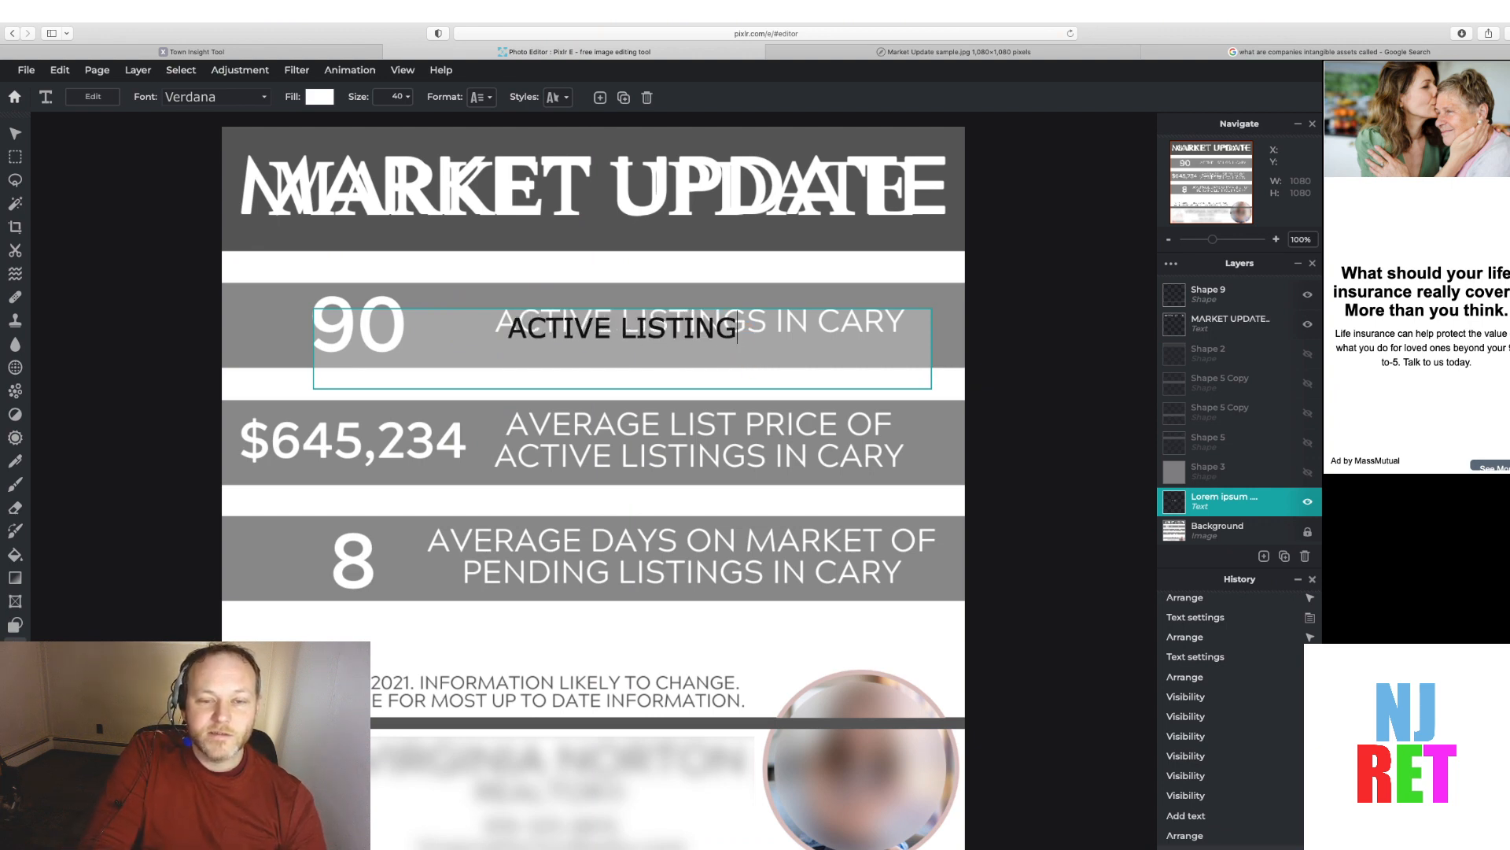
pyautogui.write('S I')
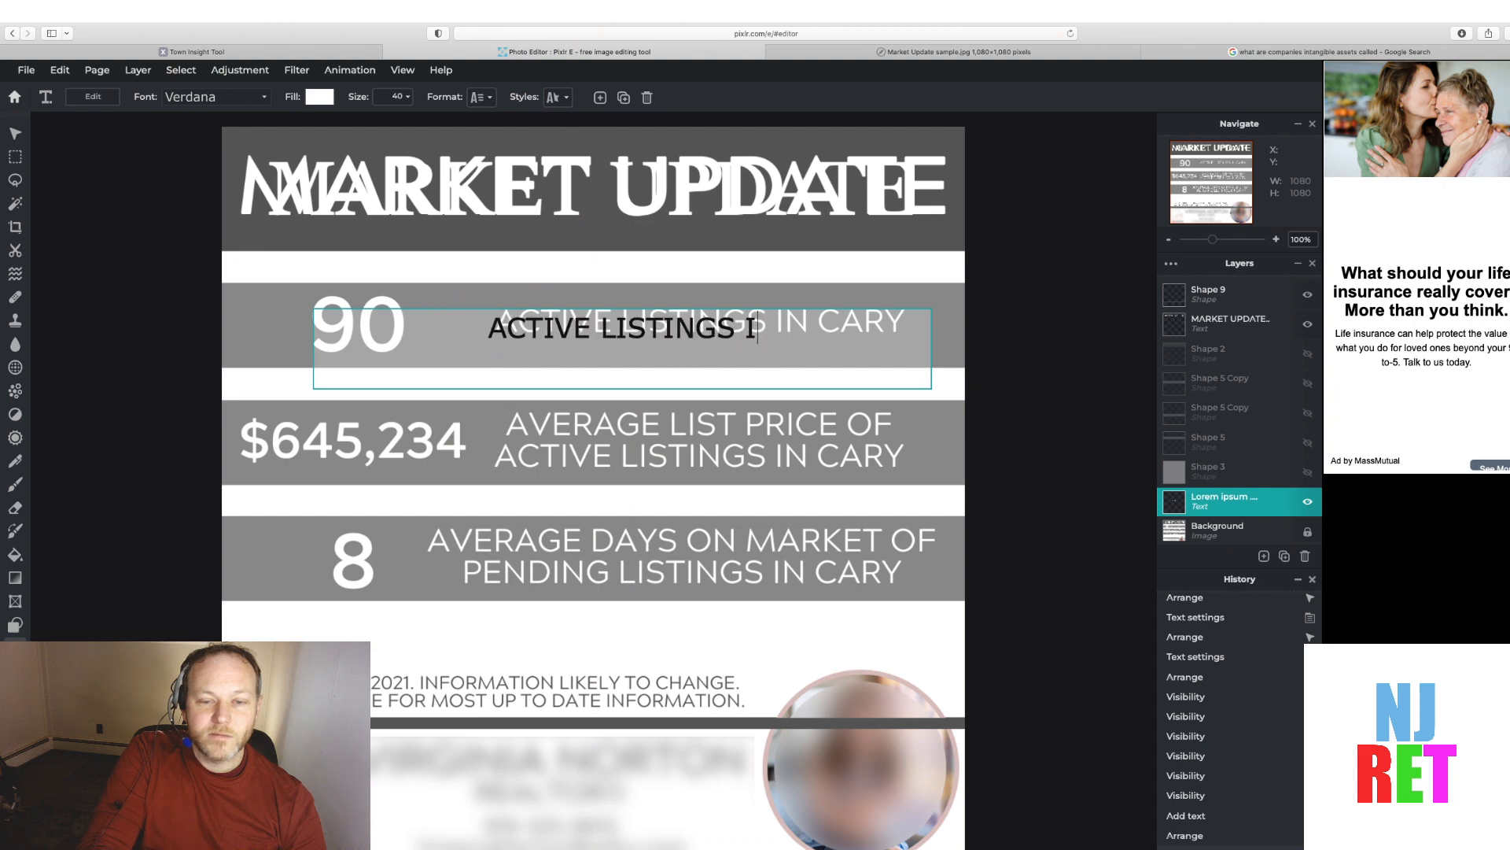
pyautogui.write('N PARAMUS')
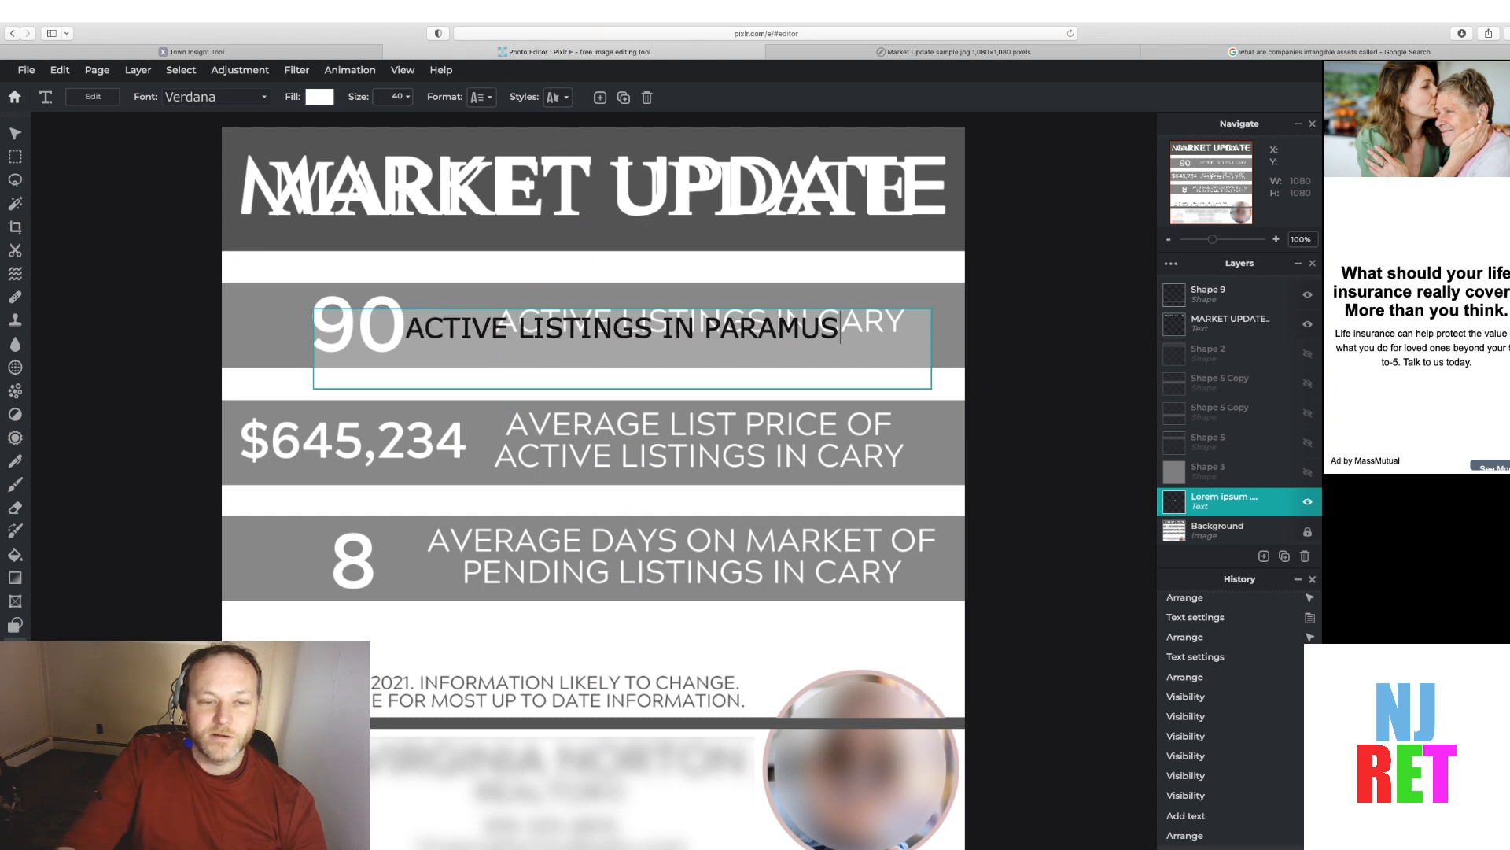
pyautogui.click(820, 308)
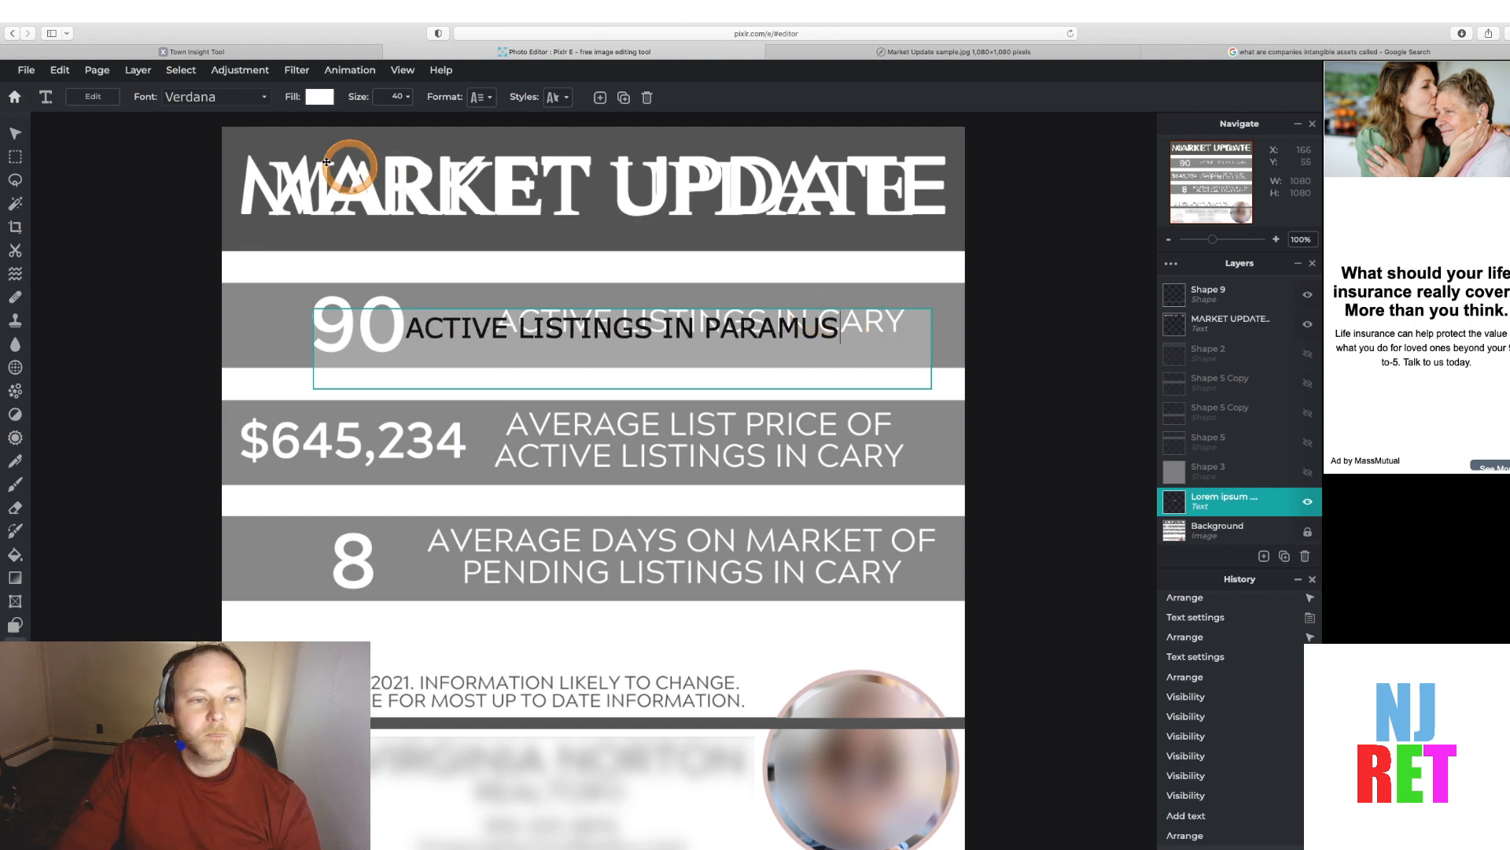
pyautogui.click(317, 98)
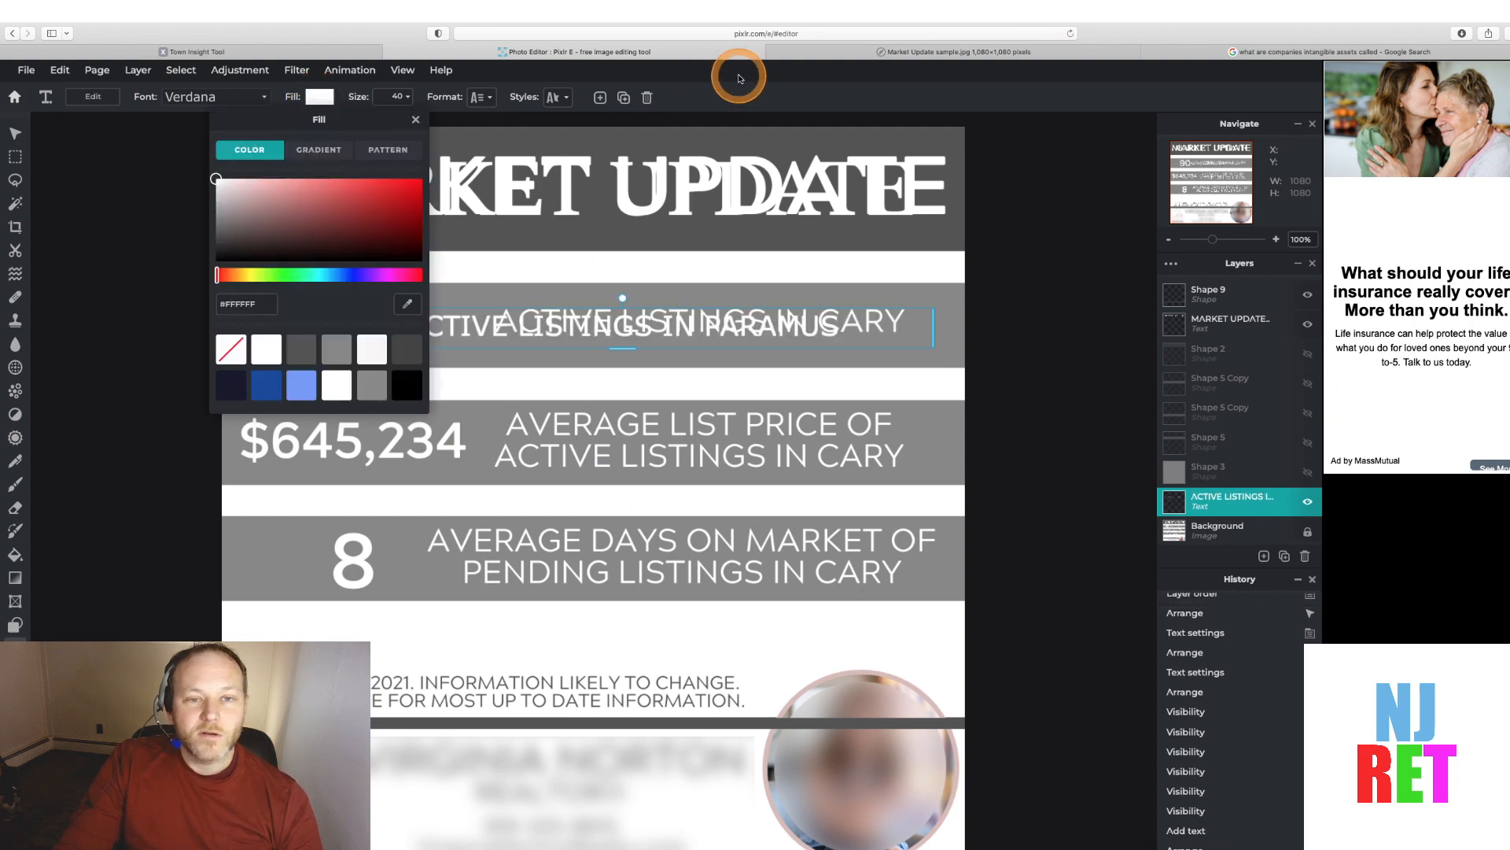
pyautogui.click(748, 101)
pyautogui.click(870, 307)
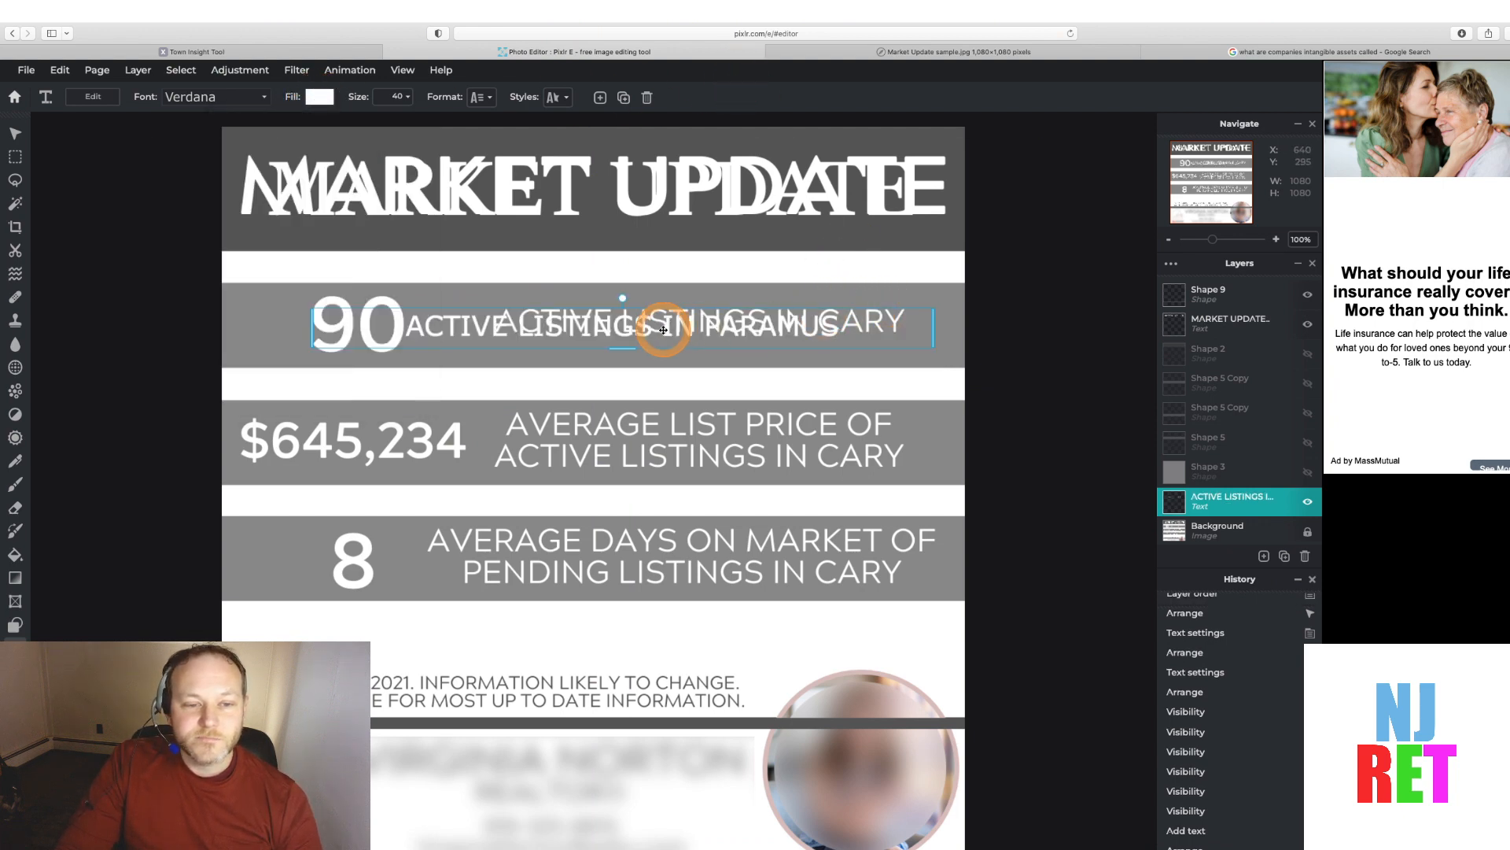
# Move the ACTIVE LISTINGS IN PARAMUS layer above the cover shapes and show the blank cover shape layers again
pyautogui.click(1306, 356)
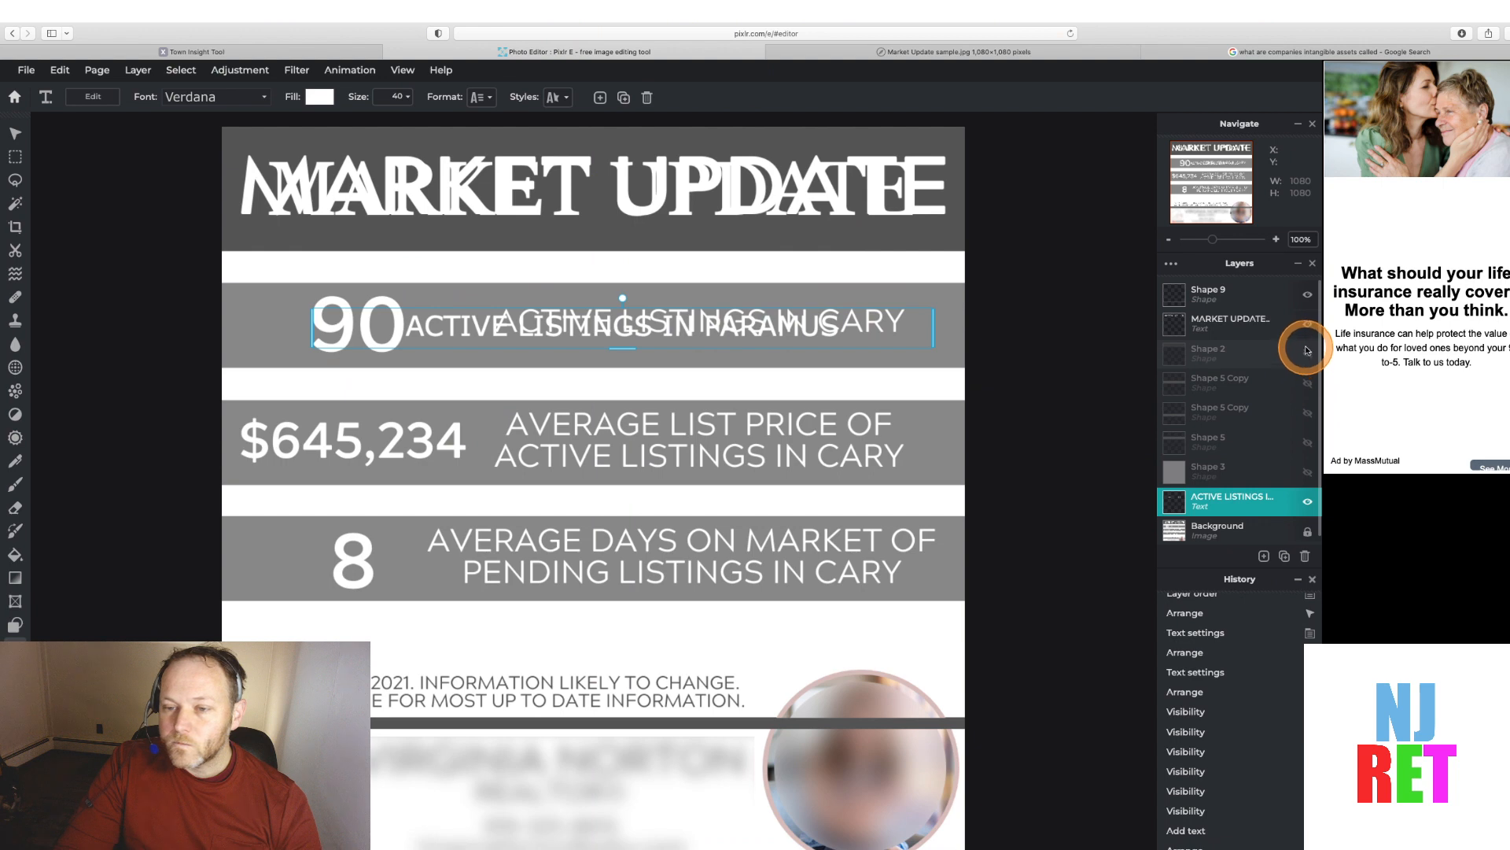
pyautogui.click(1180, 411)
pyautogui.click(1306, 355)
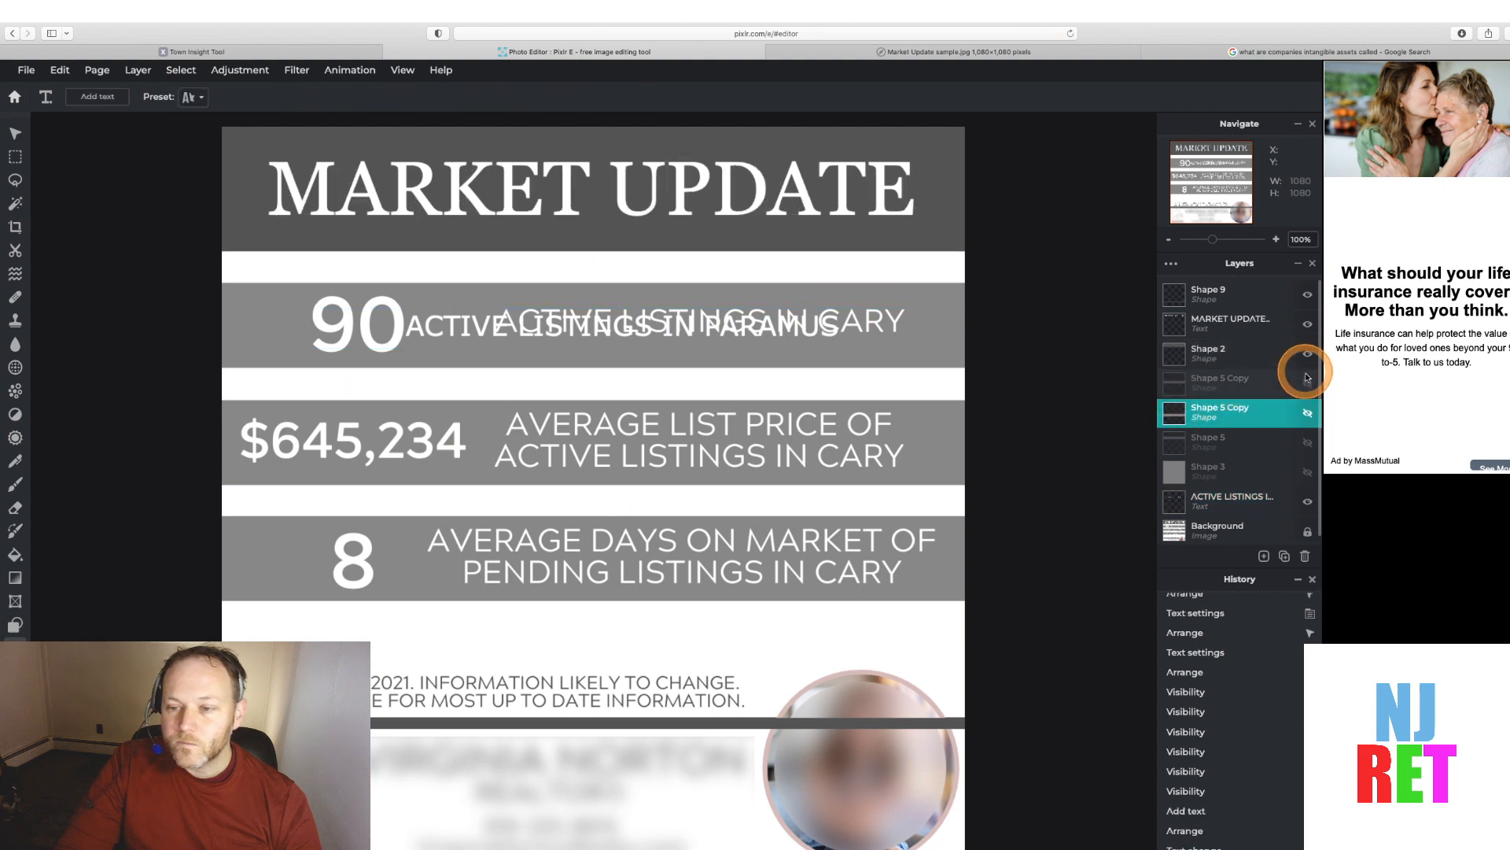
pyautogui.click(1306, 377)
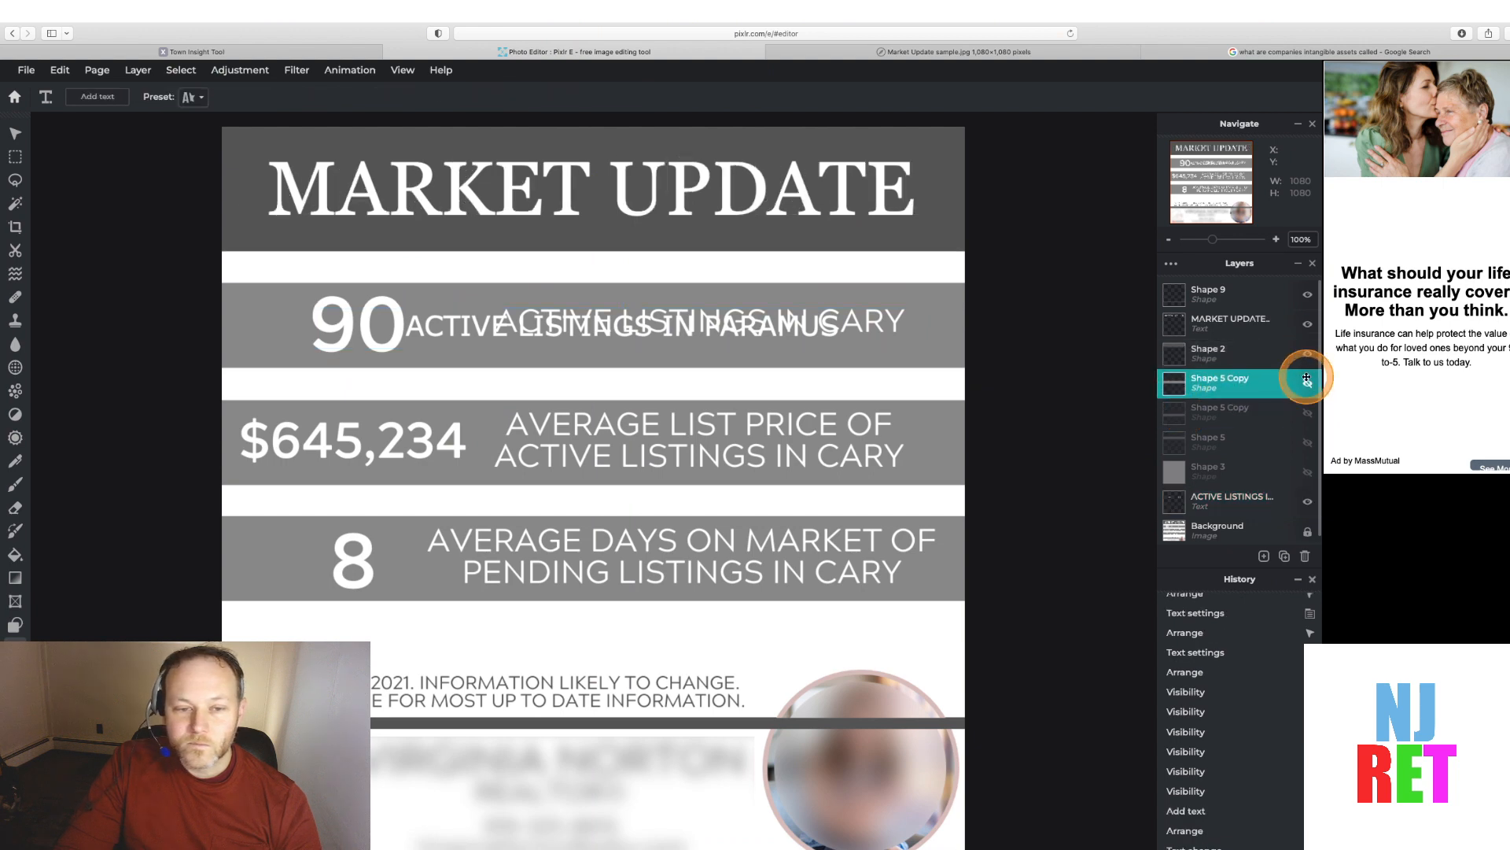
pyautogui.click(1307, 473)
pyautogui.moveTo(1231, 499); pyautogui.dragTo(1216, 343)
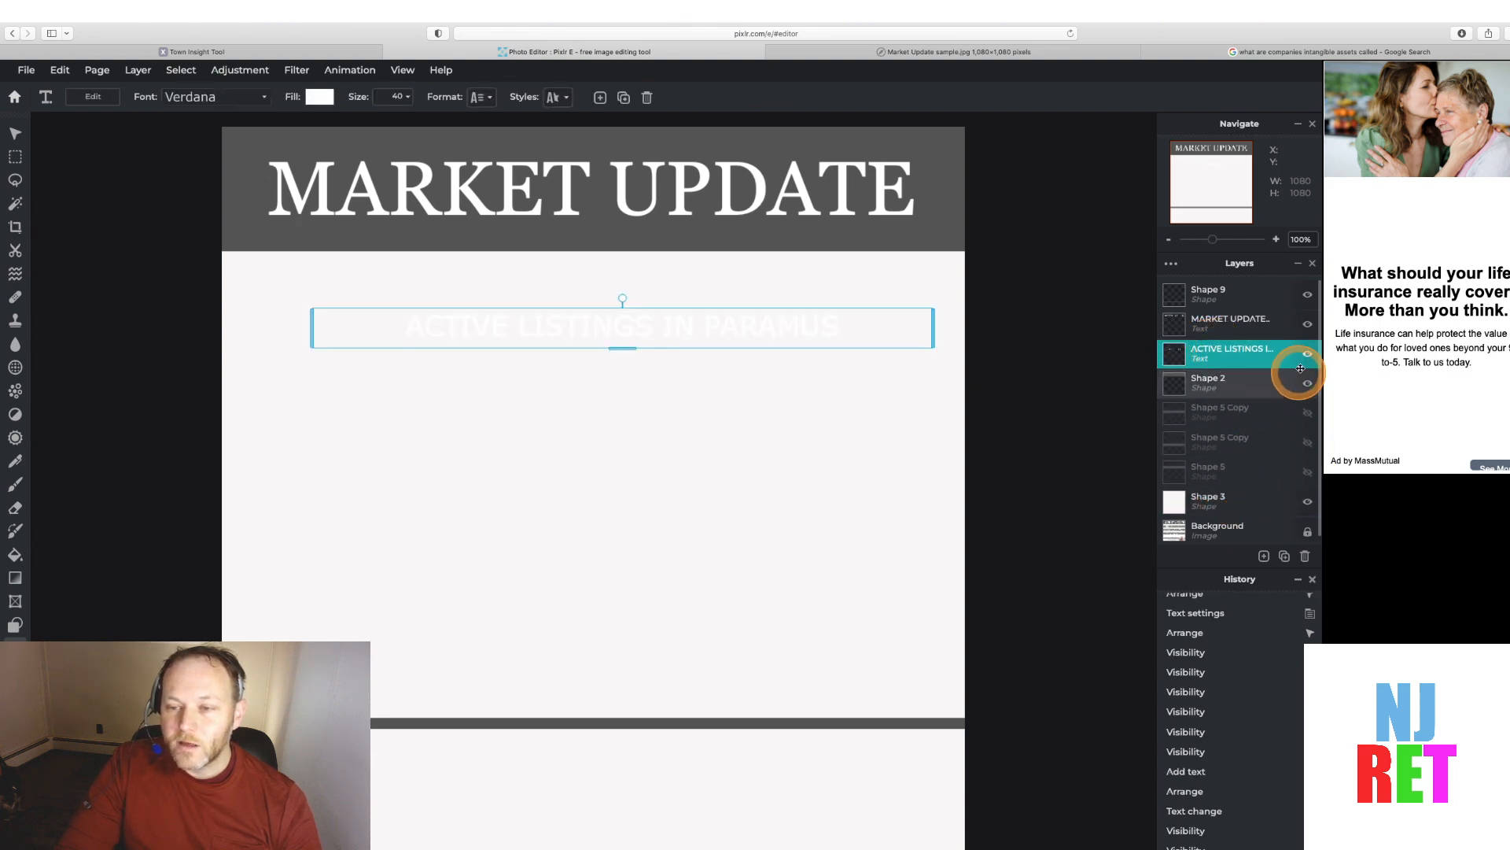
pyautogui.click(1307, 411)
pyautogui.click(1309, 446)
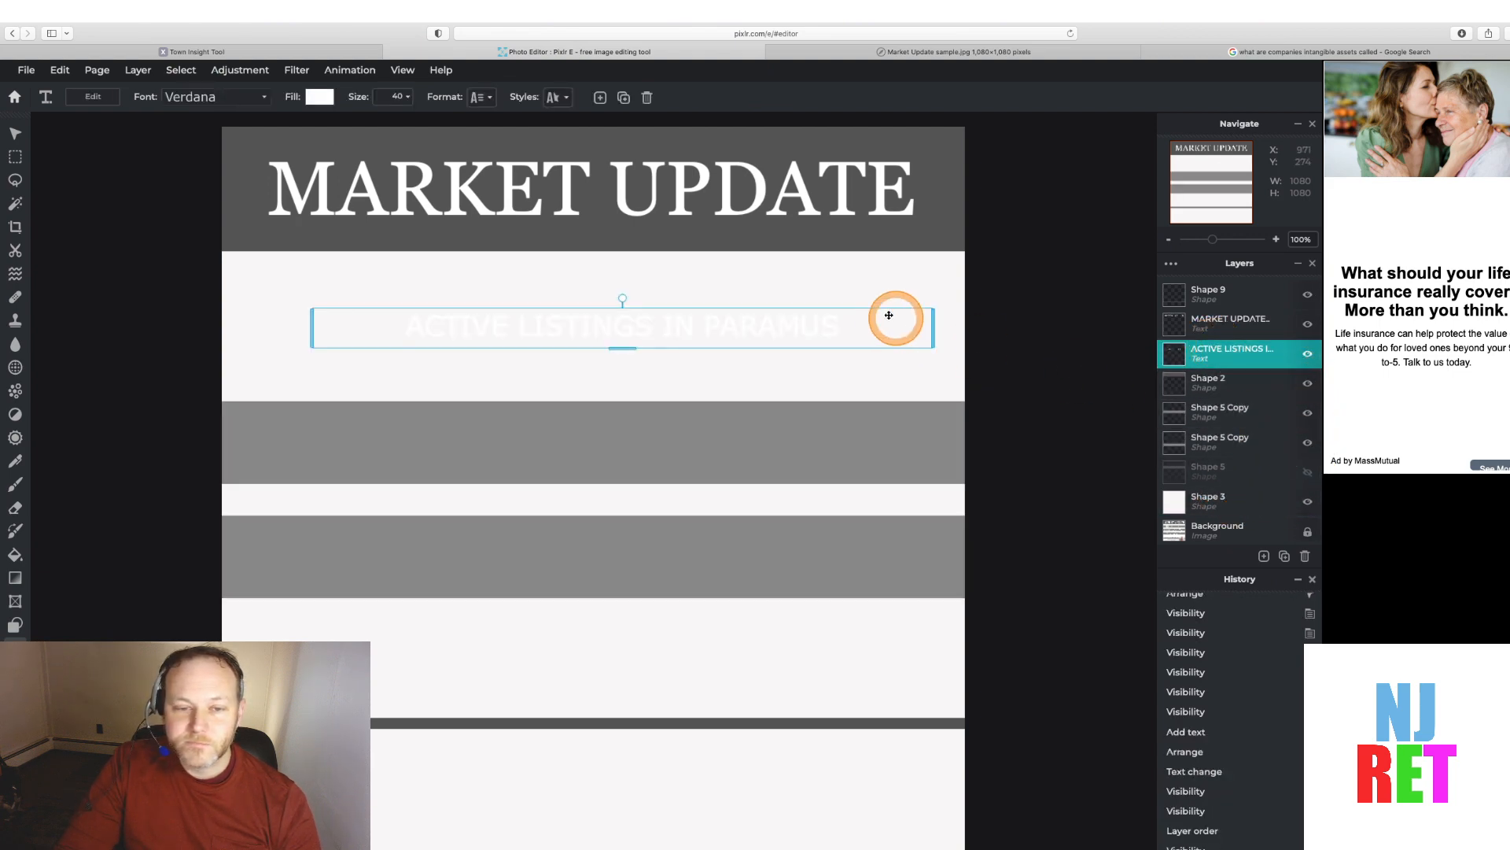
# Shift the ACTIVE LISTINGS IN PARAMUS text to the right within the first band
pyautogui.moveTo(853, 310); pyautogui.dragTo(945, 426)
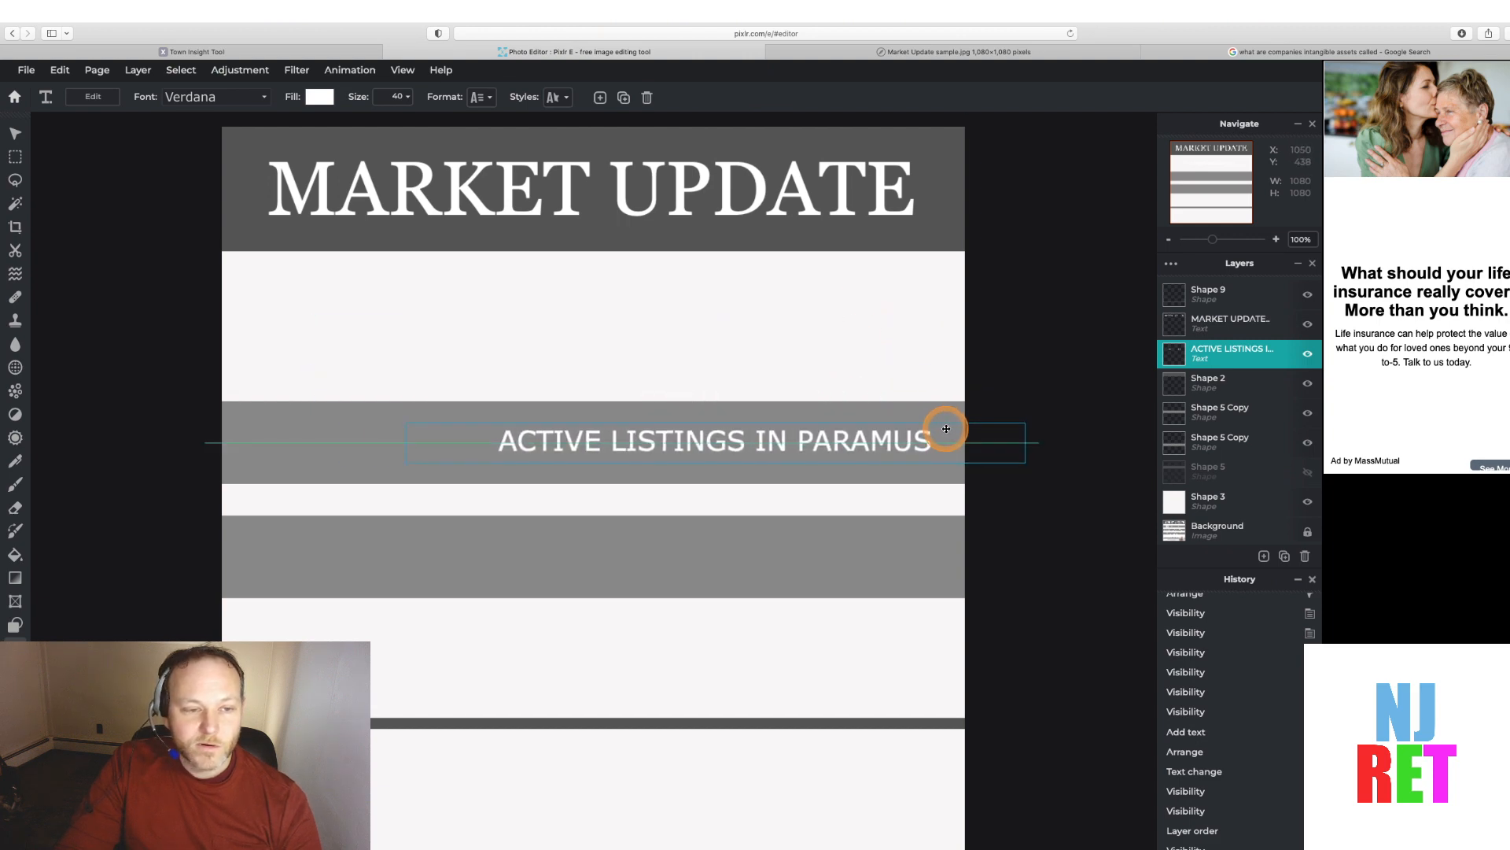
pyautogui.click(1307, 472)
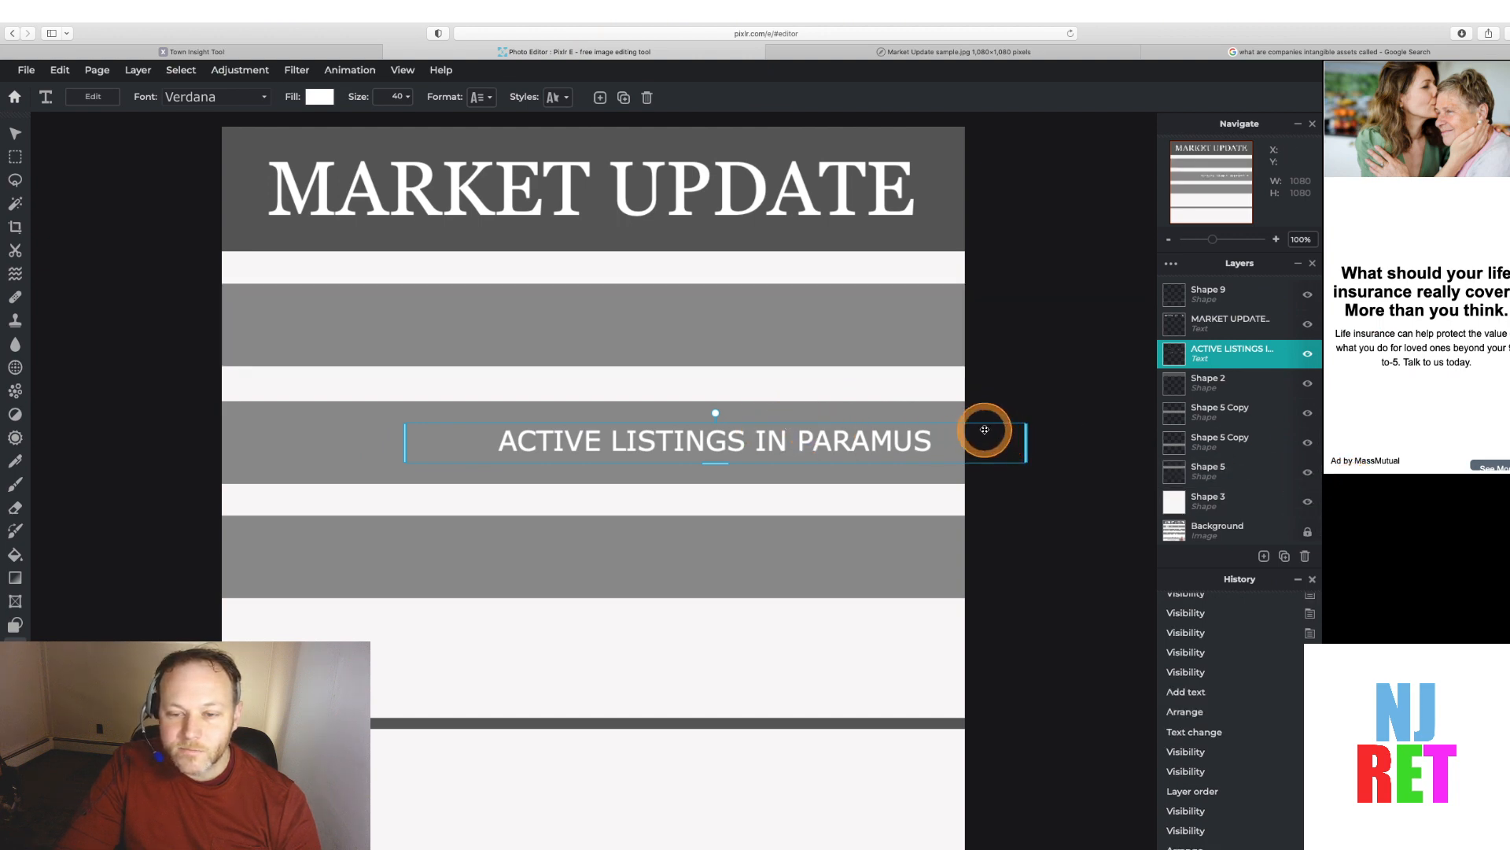
pyautogui.moveTo(983, 427); pyautogui.dragTo(980, 314)
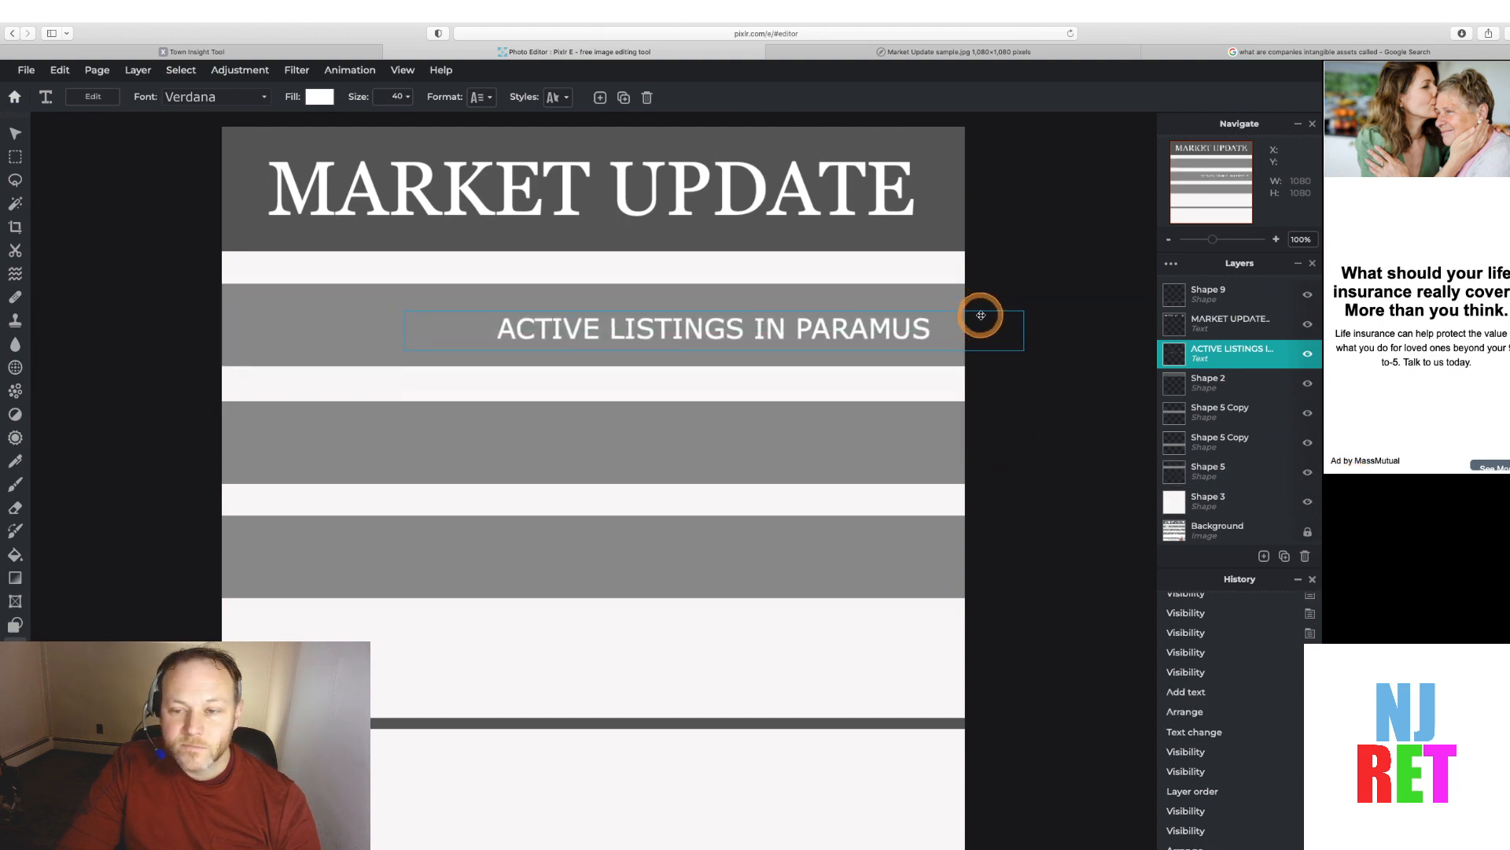
# Toggle the cover shape layers to compare the new text's placement with the sample layout beneath
pyautogui.click(1307, 504)
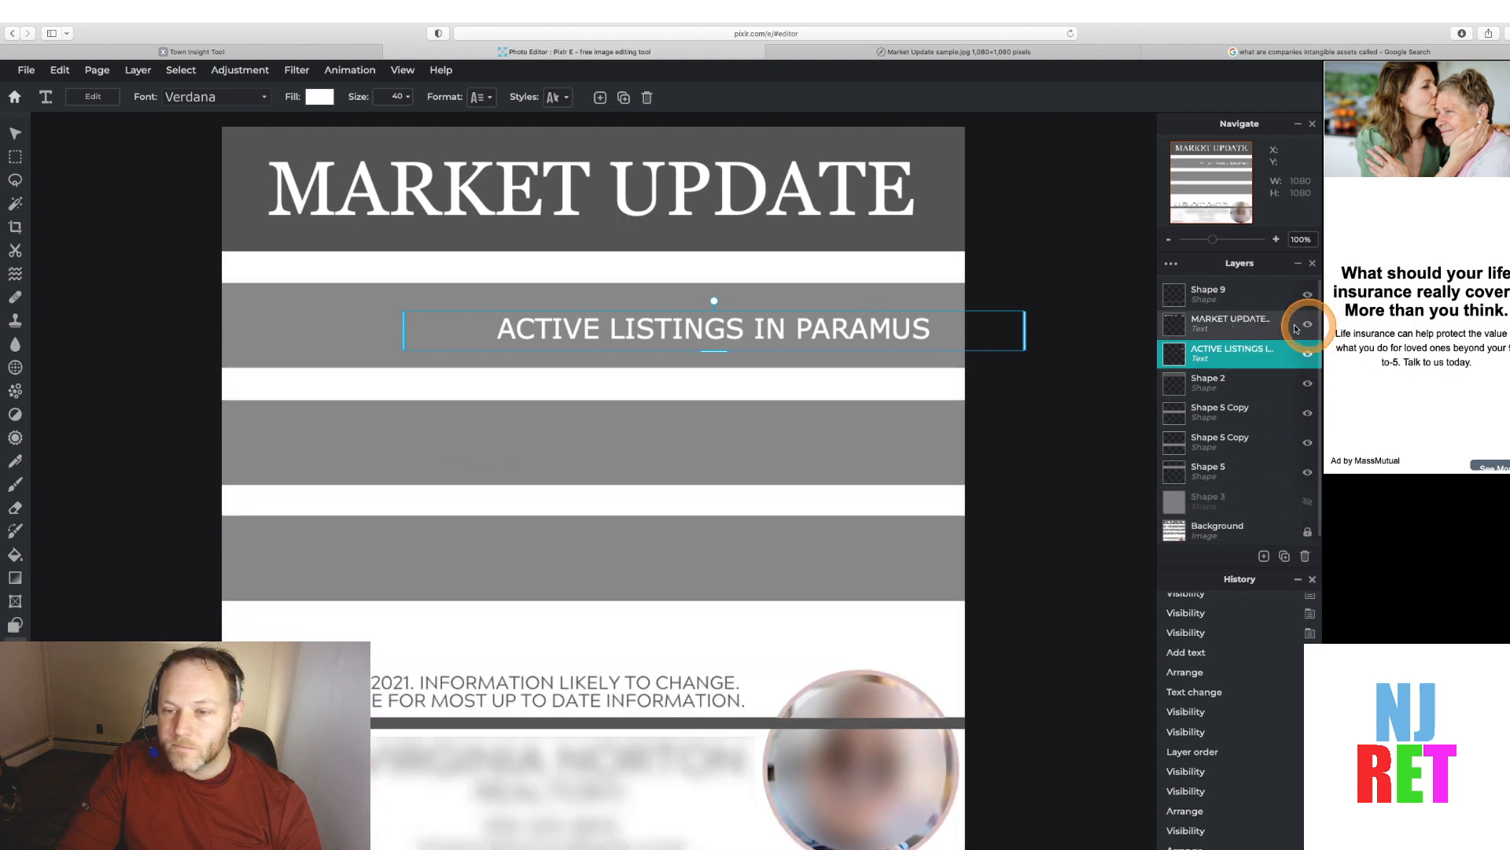
pyautogui.click(1306, 383)
pyautogui.click(1307, 384)
pyautogui.click(1307, 384)
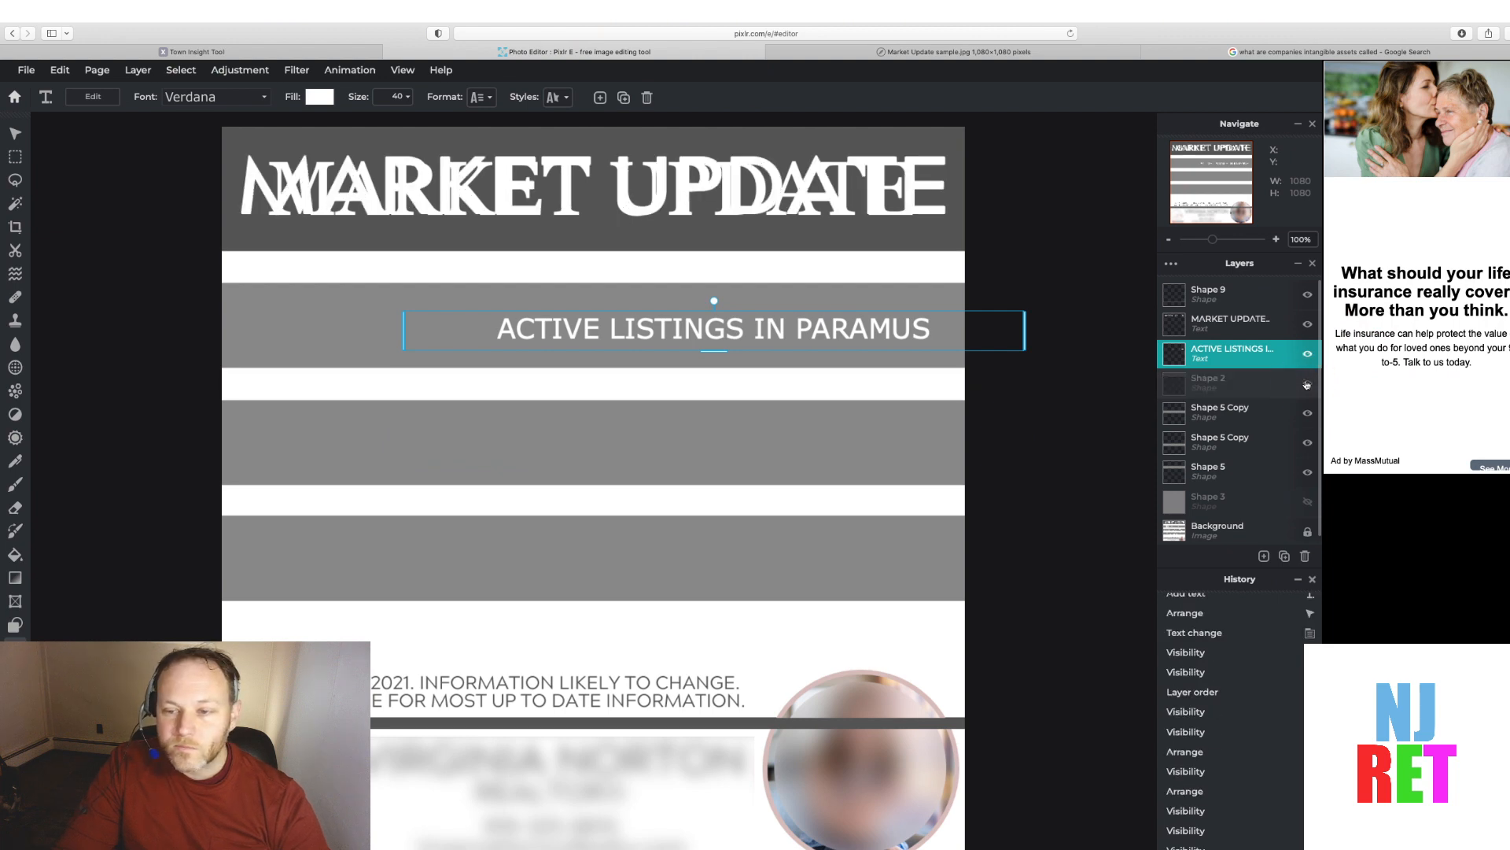
pyautogui.click(1306, 384)
pyautogui.click(1306, 413)
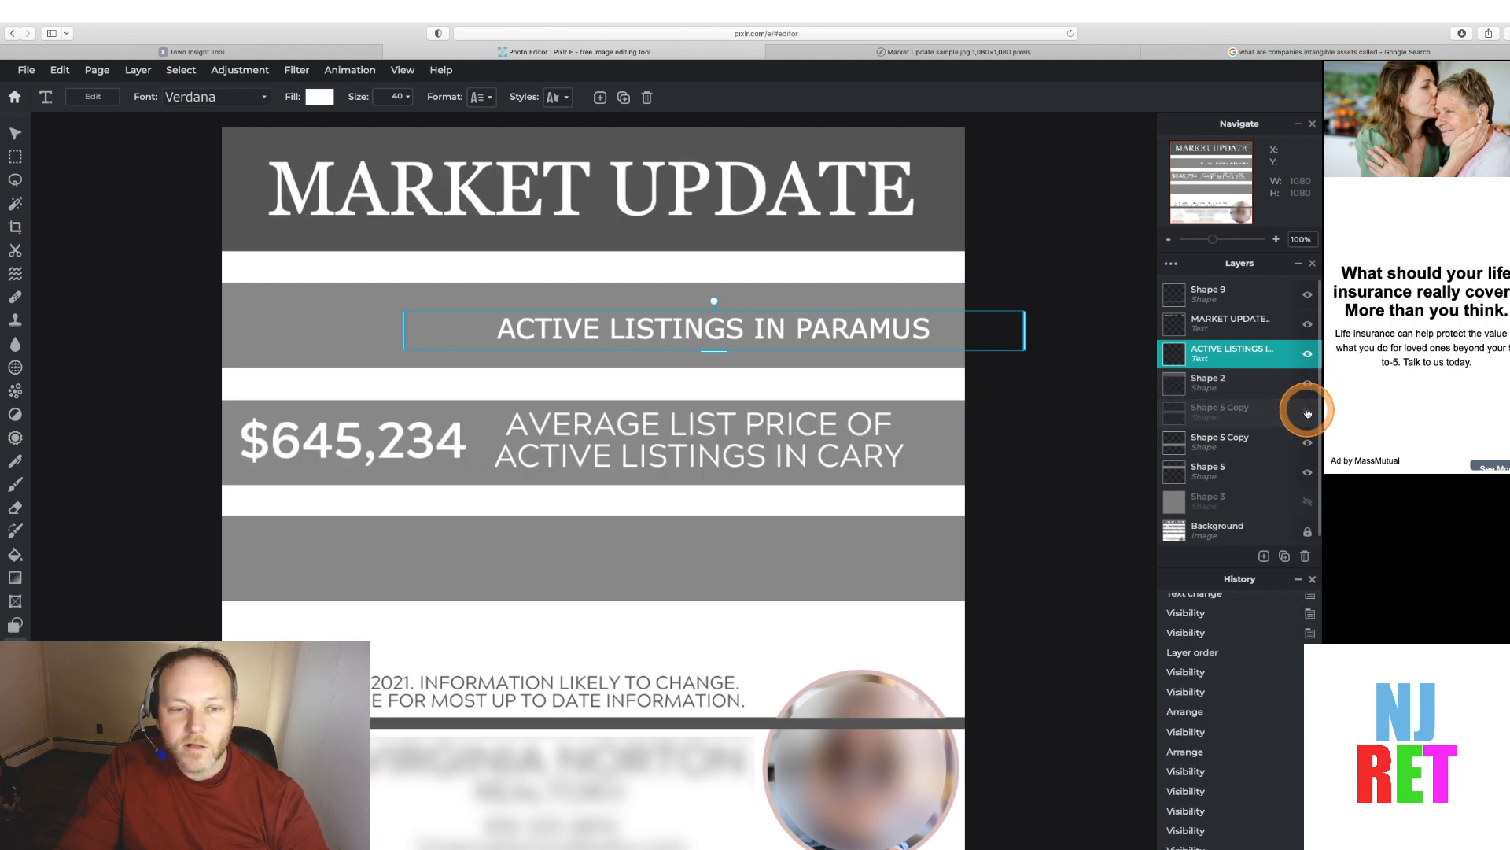
pyautogui.click(1306, 413)
pyautogui.click(1309, 473)
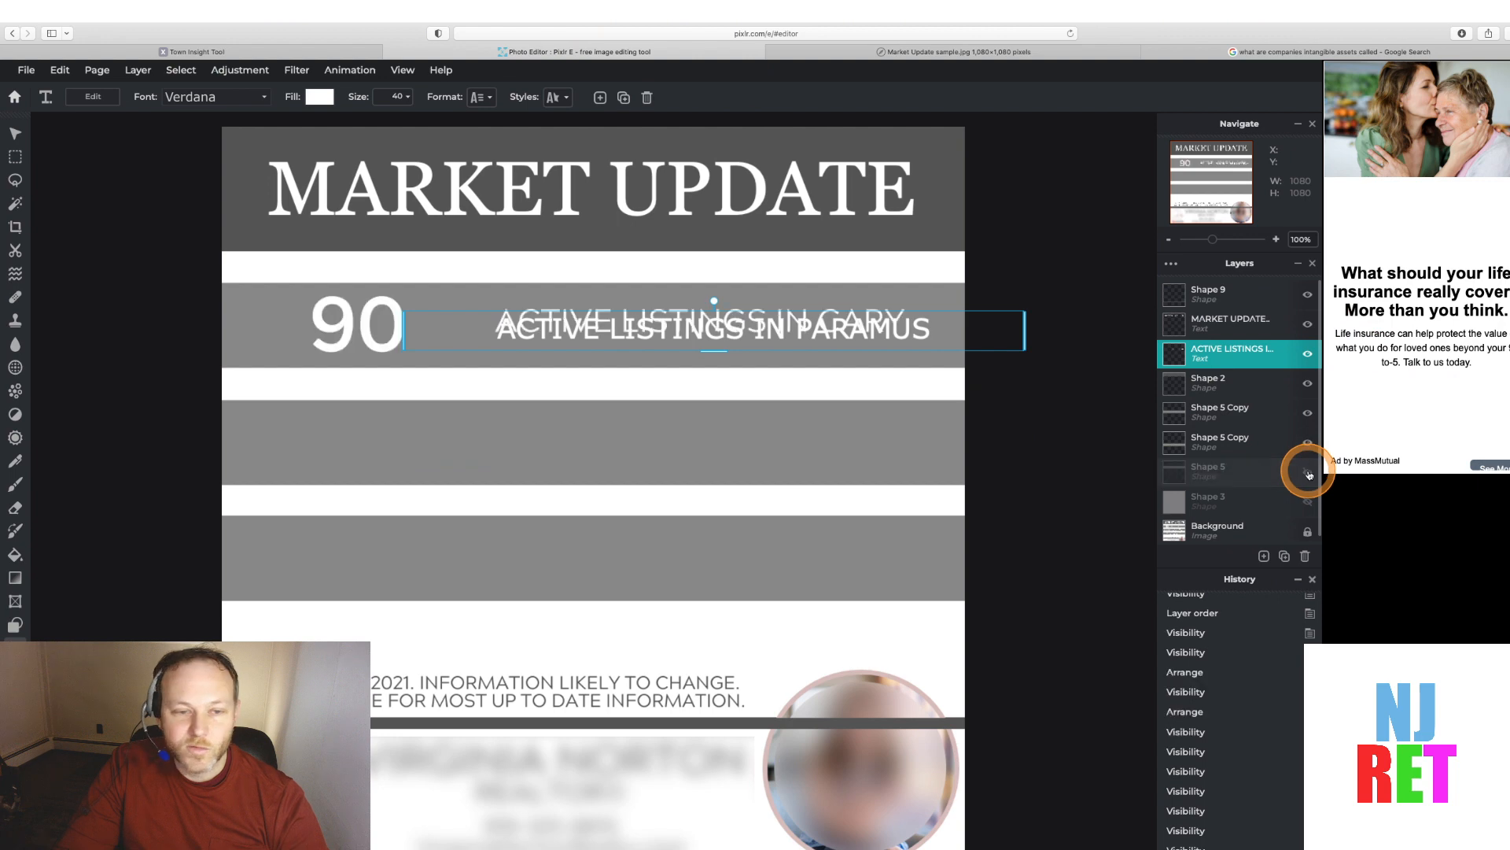
pyautogui.click(1308, 473)
pyautogui.click(1308, 473)
# Set the ACTIVE LISTINGS IN PARAMUS text size to 36
pyautogui.click(749, 324)
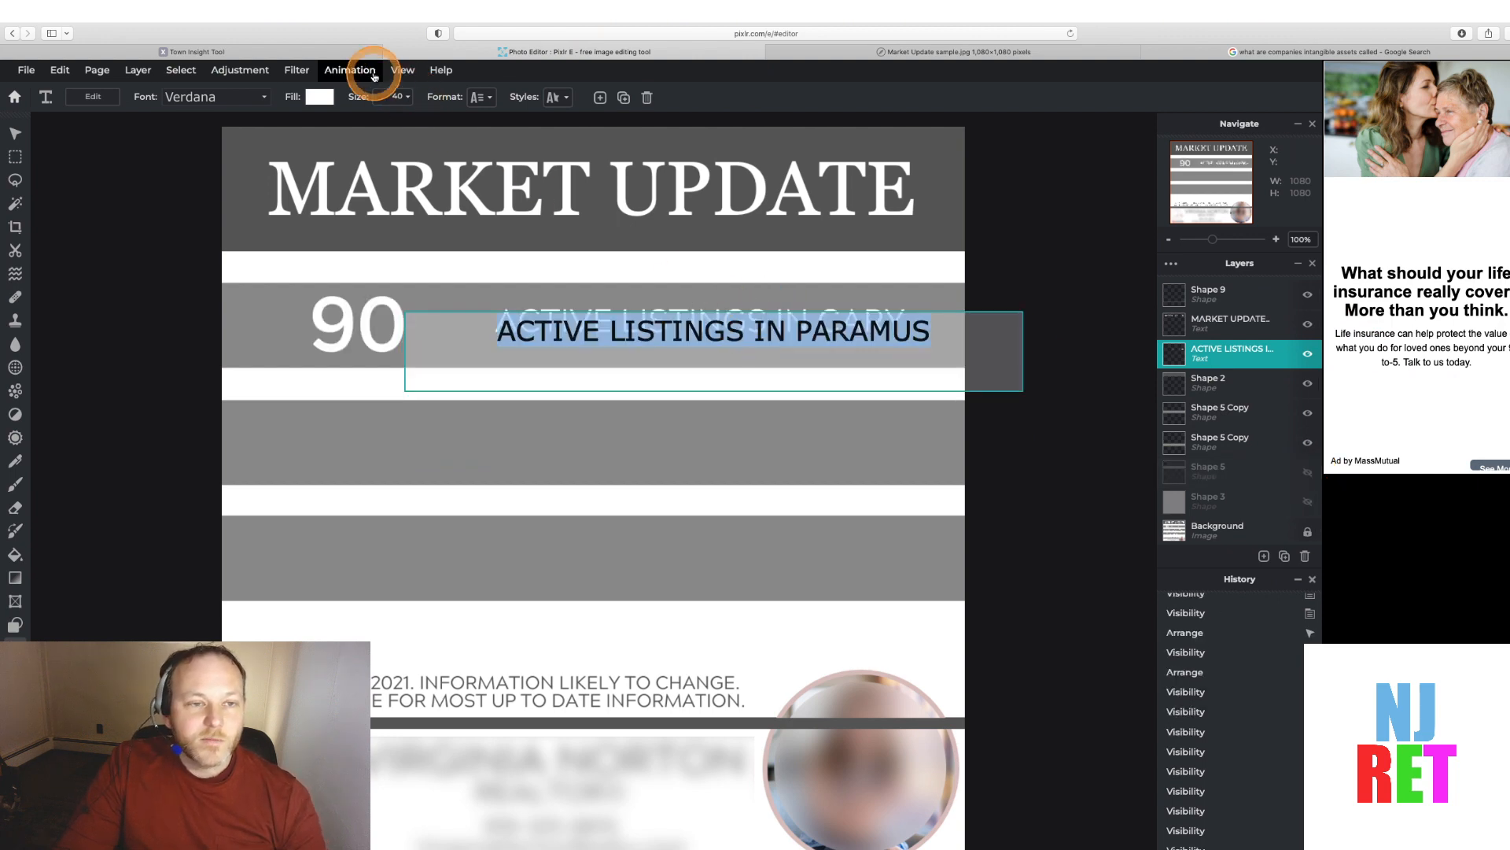
pyautogui.click(391, 96)
pyautogui.click(403, 97)
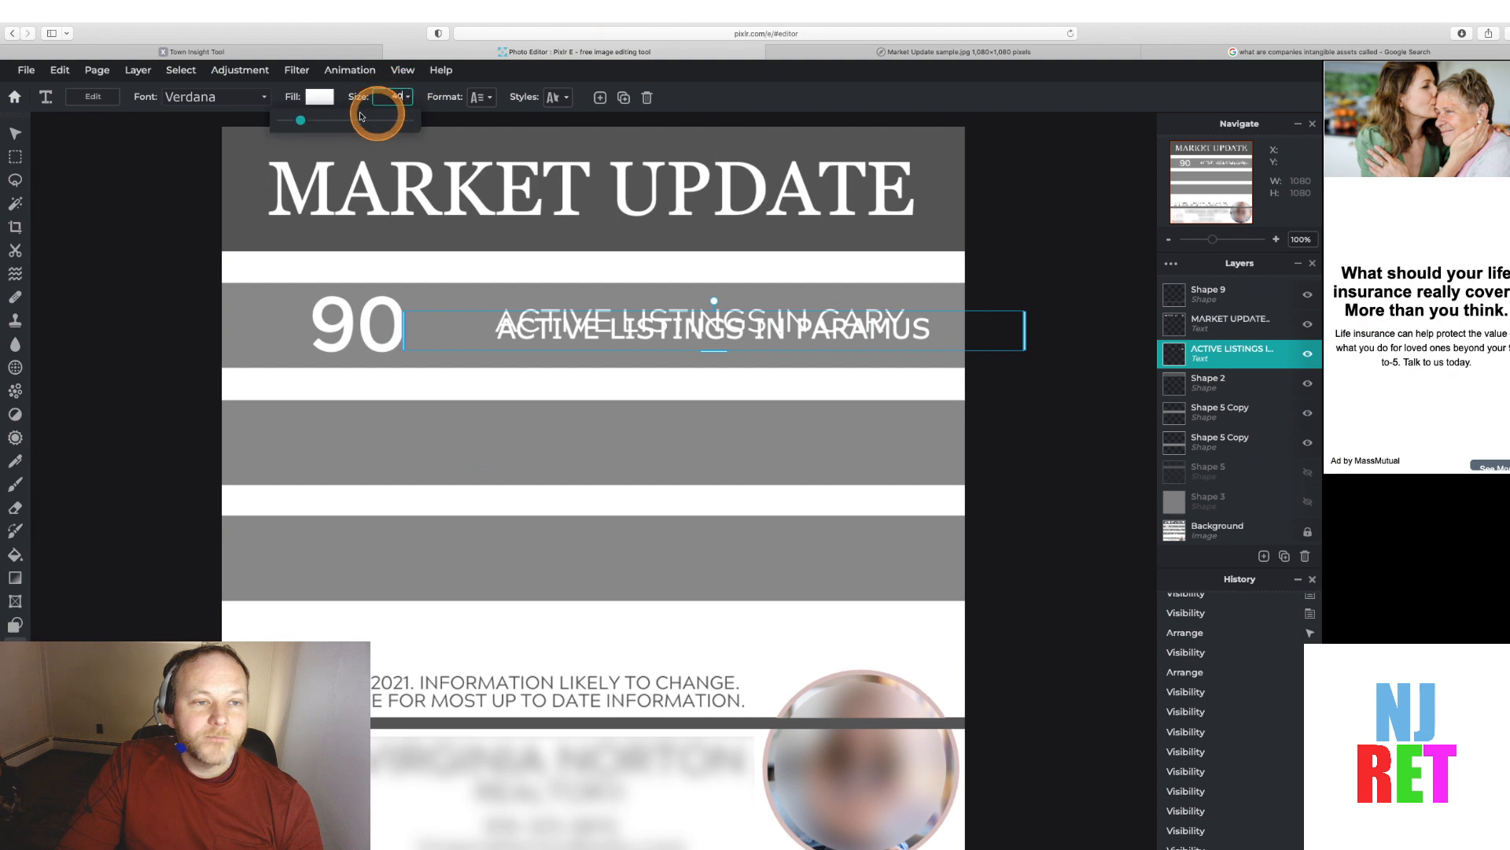
pyautogui.click(303, 120)
pyautogui.moveTo(302, 122); pyautogui.dragTo(304, 122)
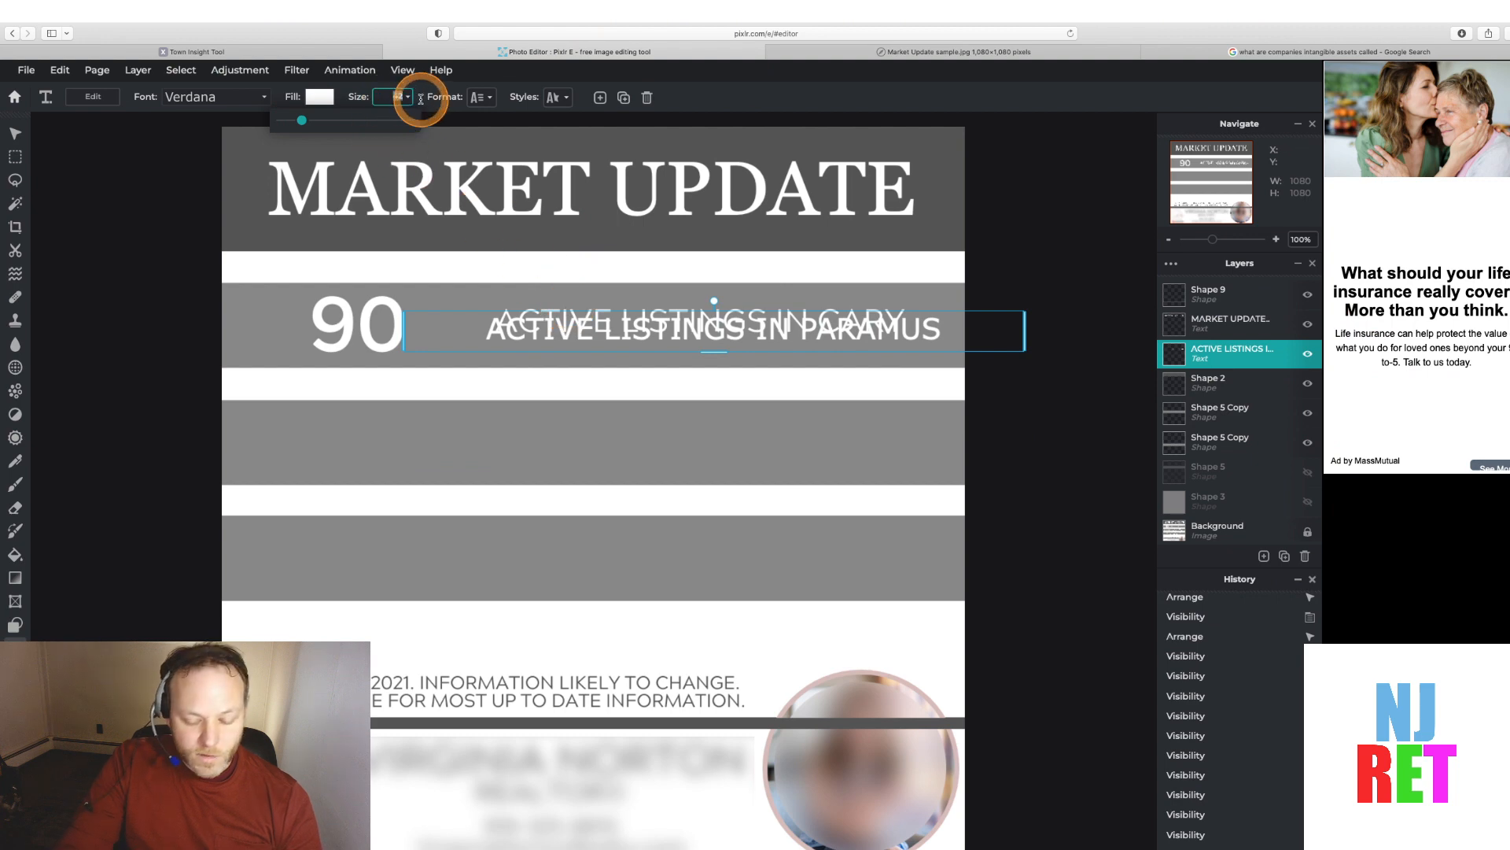
pyautogui.write('38')
pyautogui.press('Return')
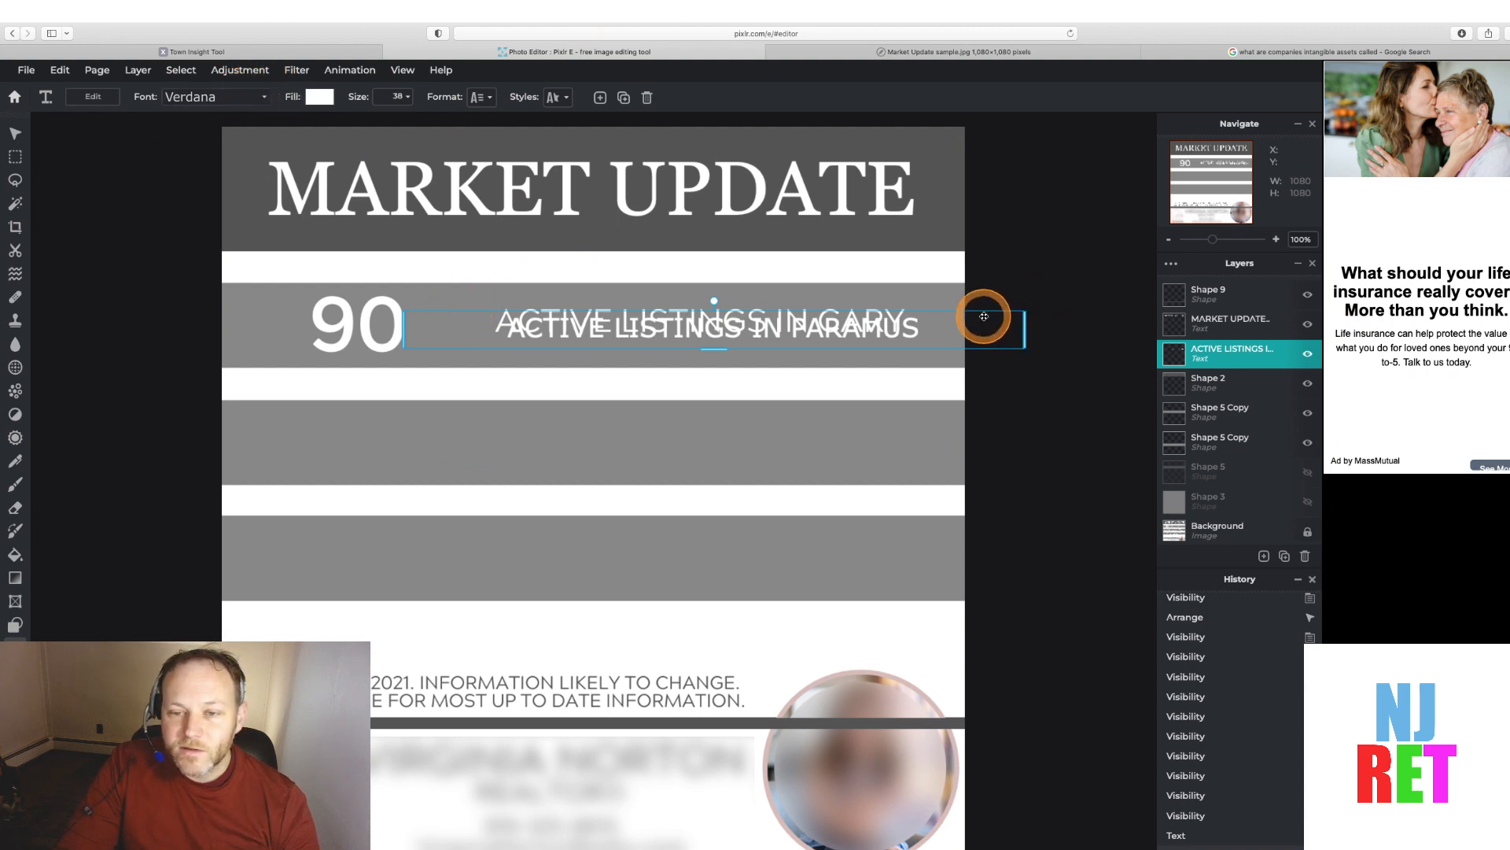
# Nudge the text slightly up and left, toggling the band cover to check alignment against the sample
pyautogui.moveTo(981, 314); pyautogui.dragTo(978, 310)
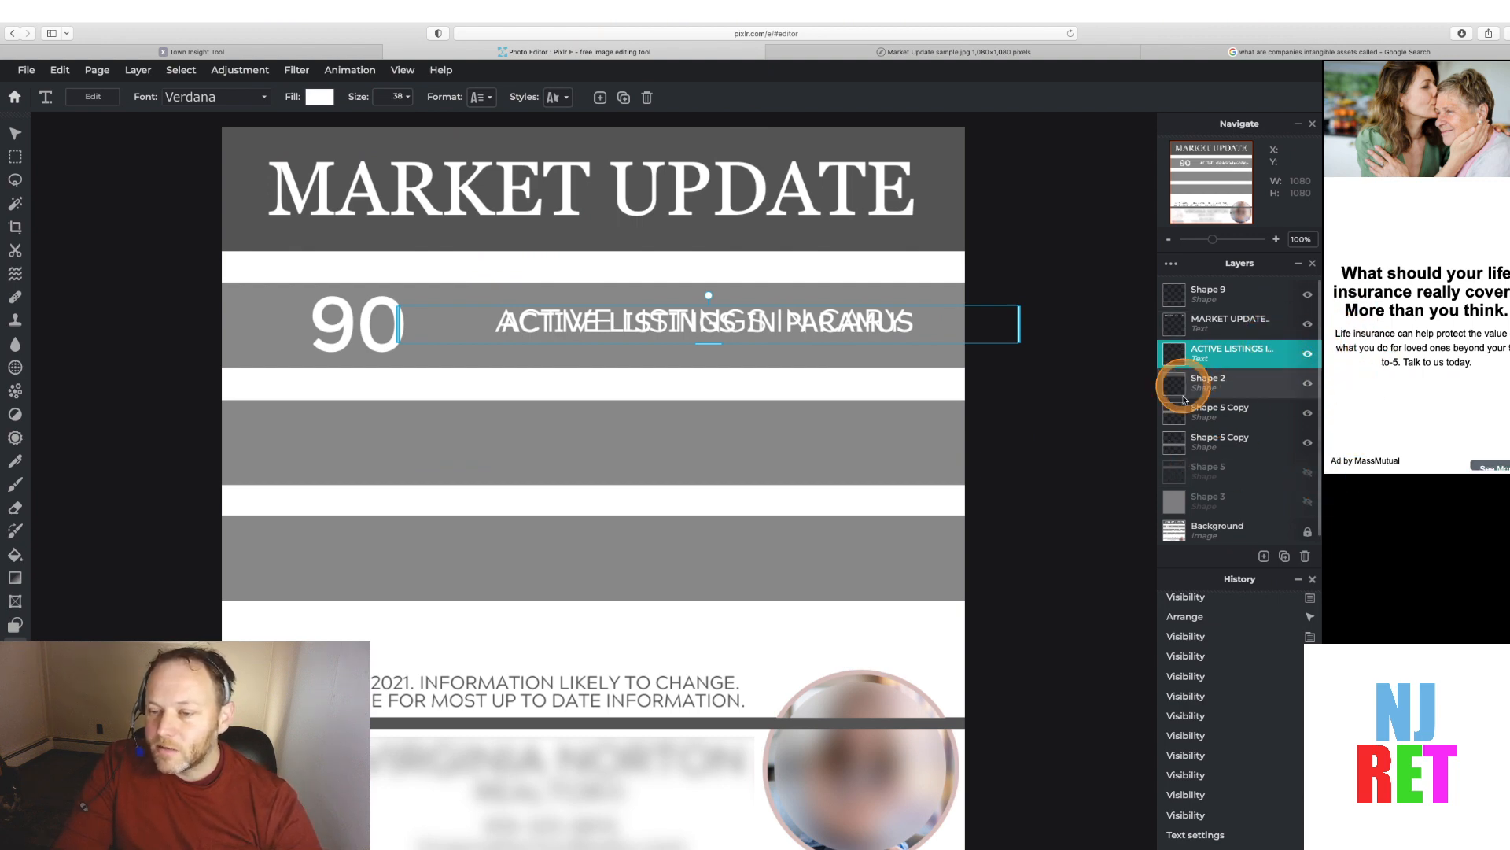
pyautogui.click(1309, 473)
pyautogui.click(1308, 473)
pyautogui.click(1309, 473)
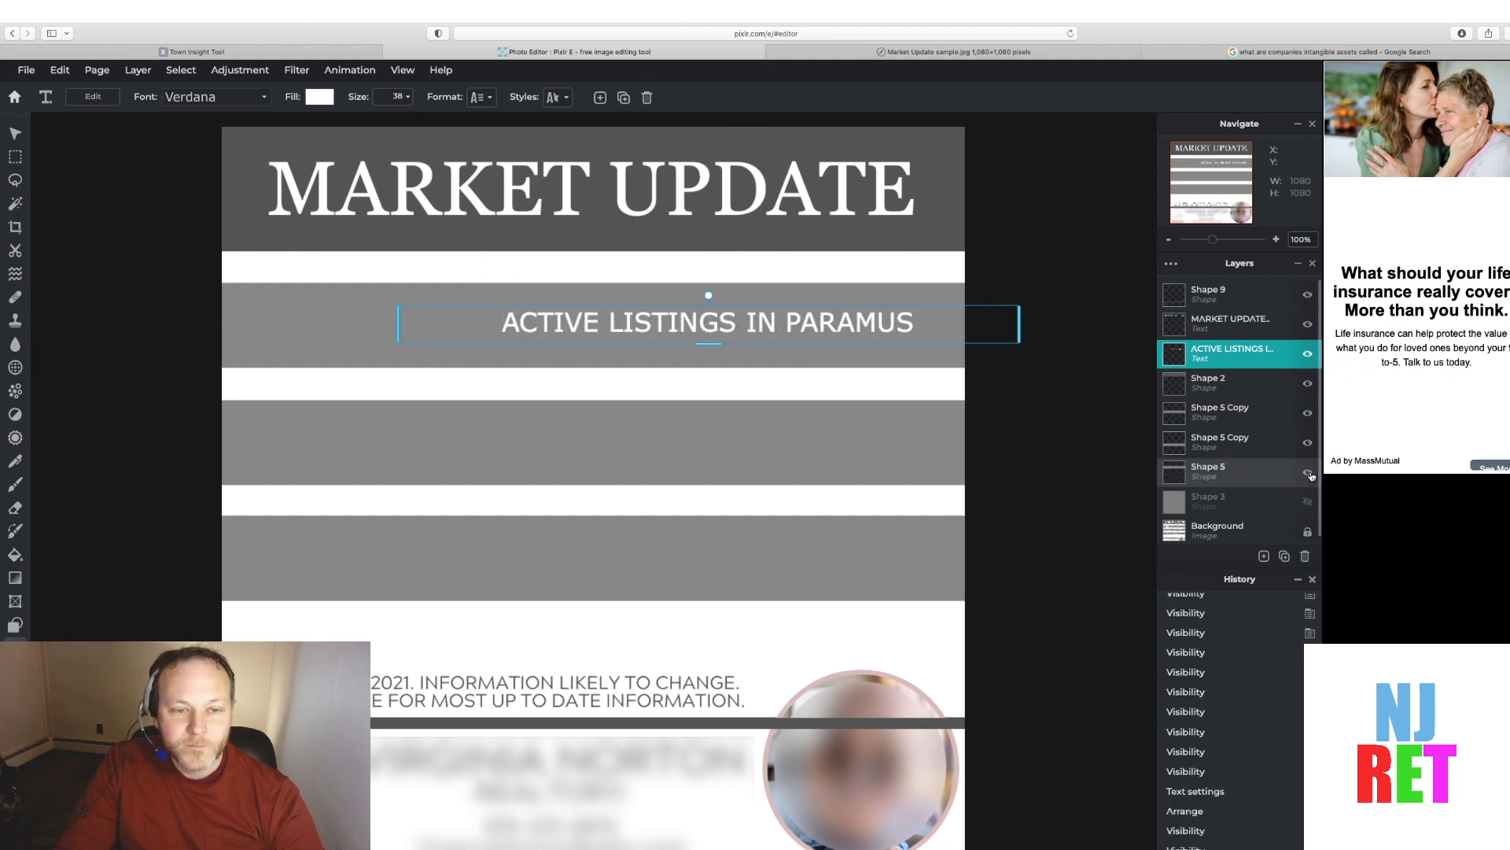
# Review the Town Insights statistics and sample image, closing the unrelated search tab, then return to the editor
pyautogui.click(250, 51)
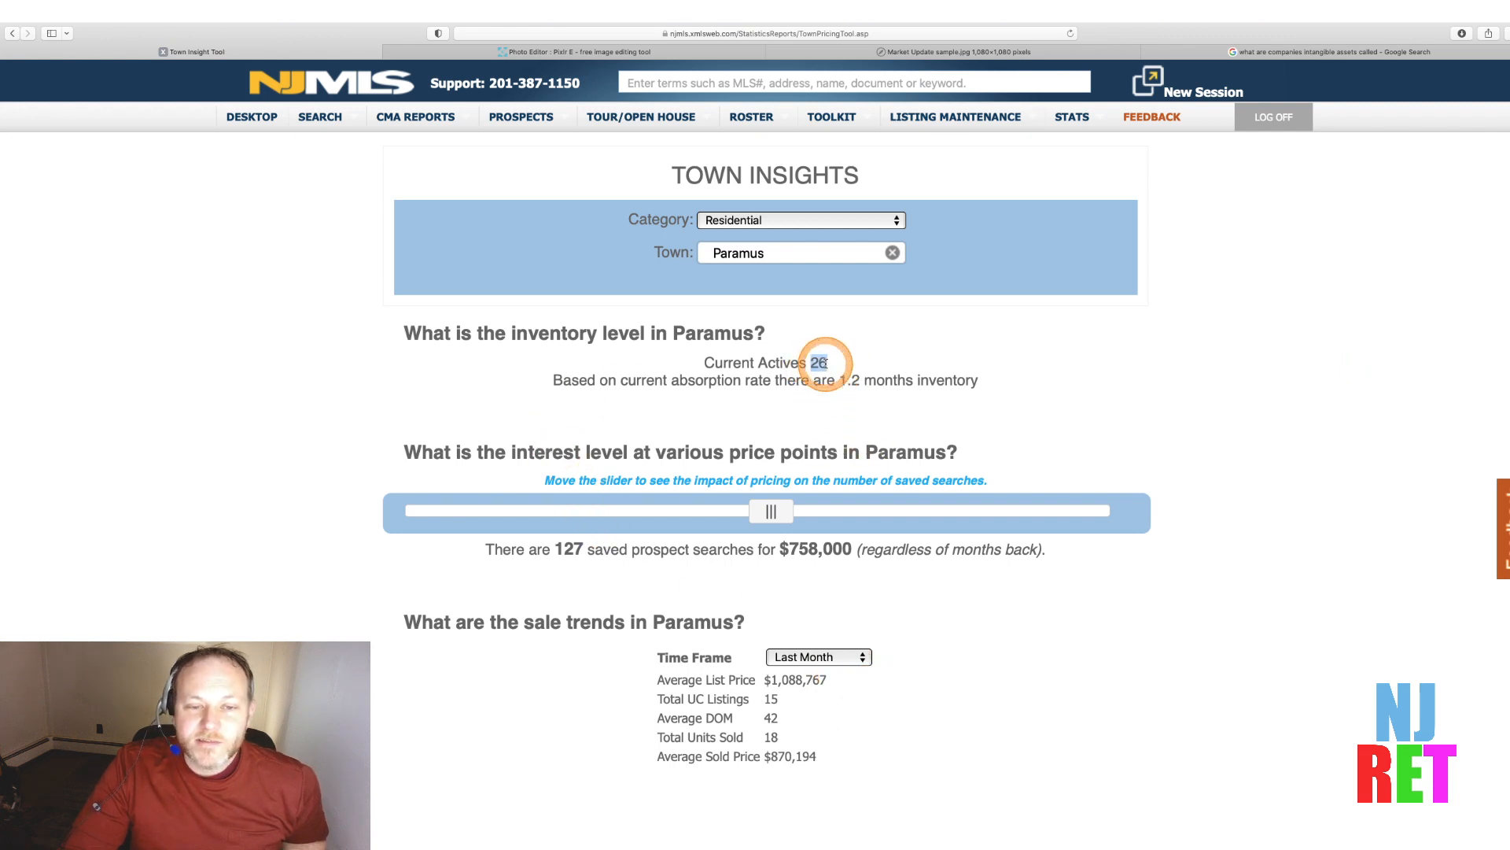
pyautogui.click(1256, 53)
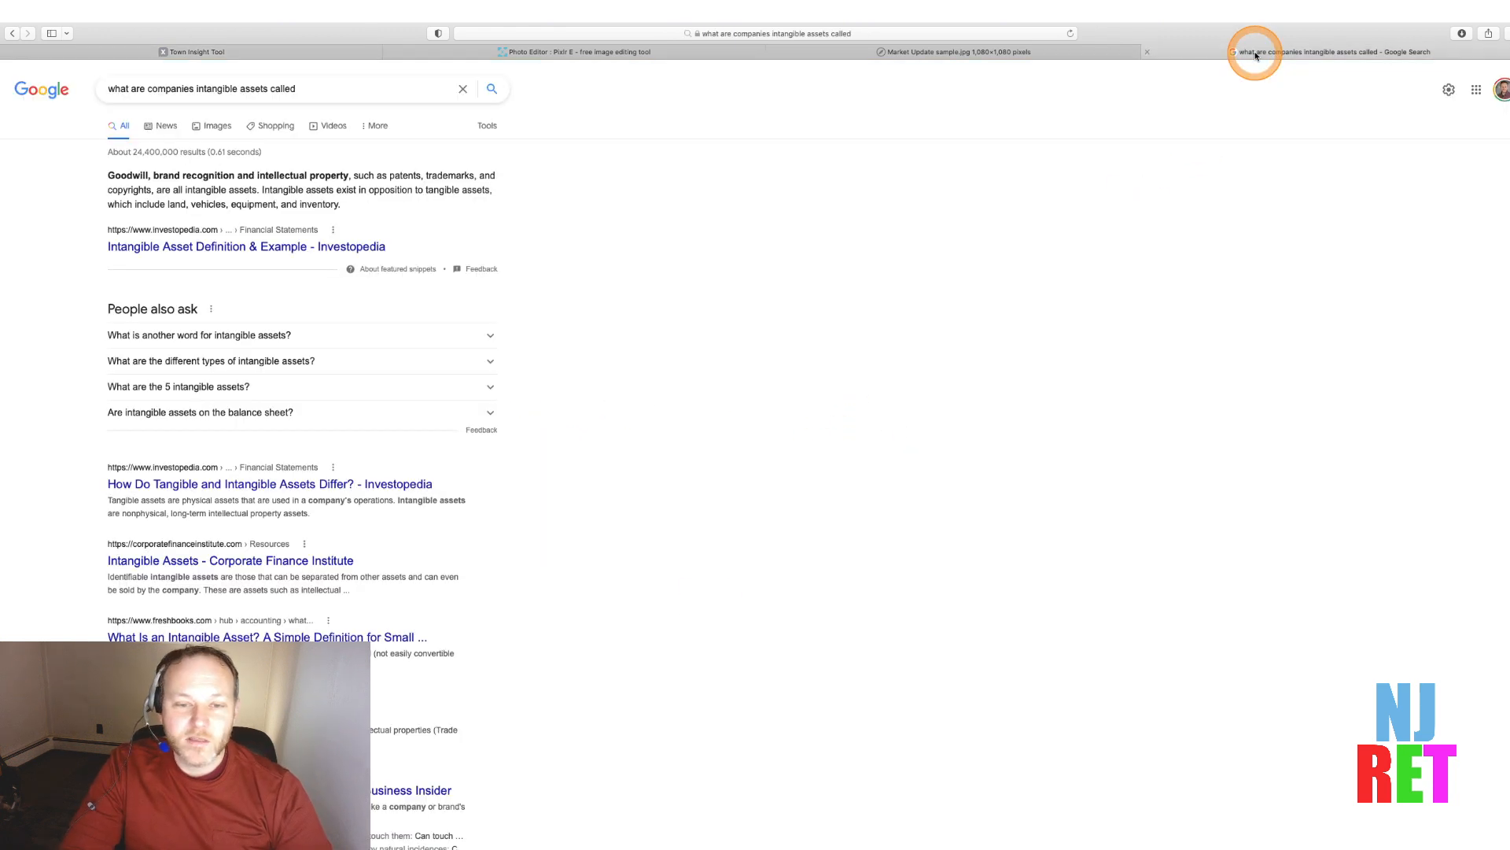
pyautogui.click(1003, 49)
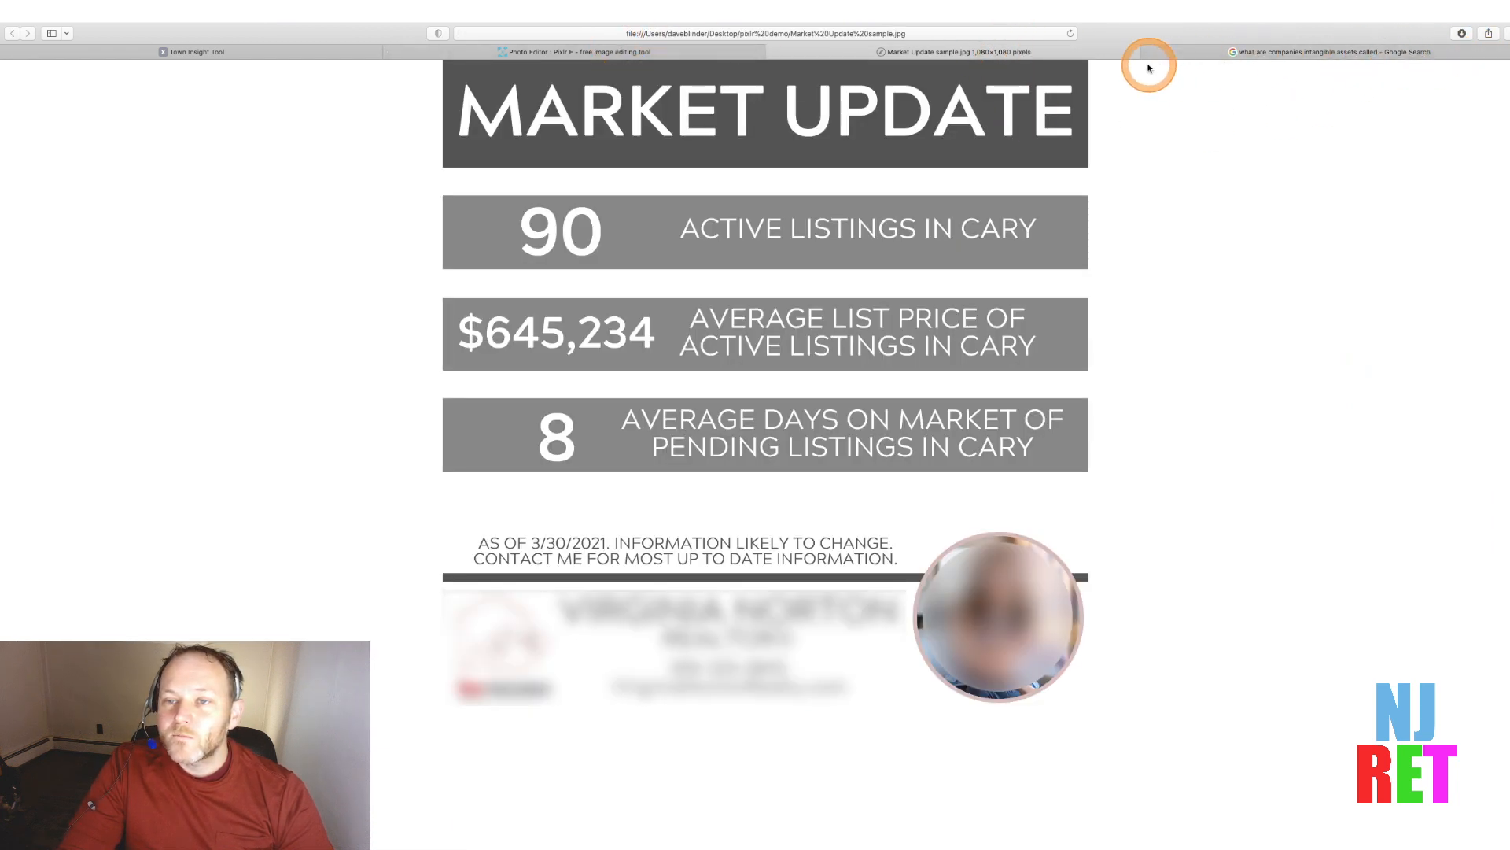
pyautogui.click(1147, 51)
pyautogui.click(828, 53)
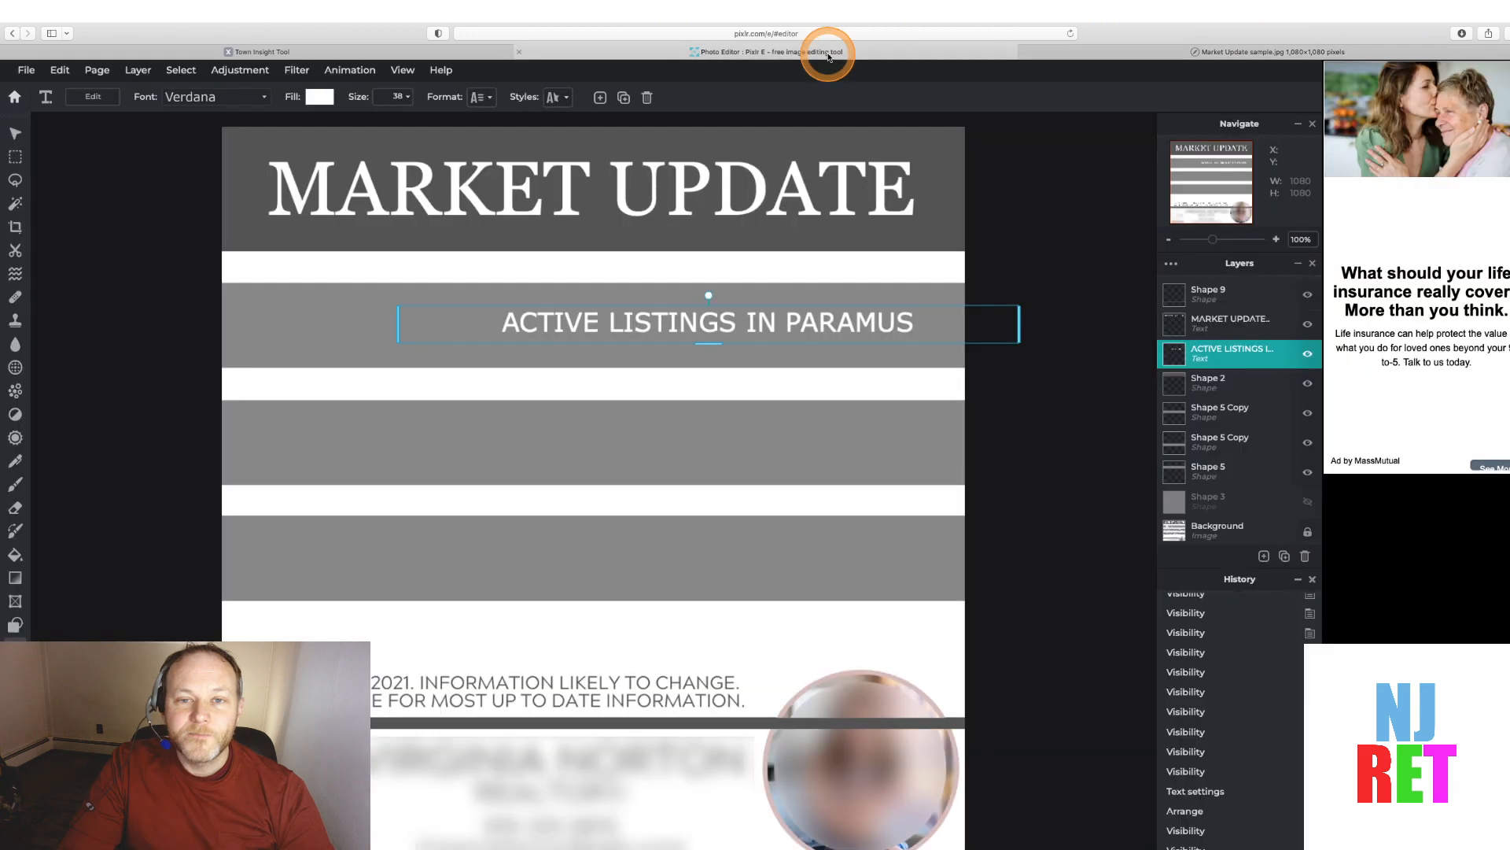
# Deselect the current text and add another new text layer onto the second statistics band
pyautogui.click(129, 395)
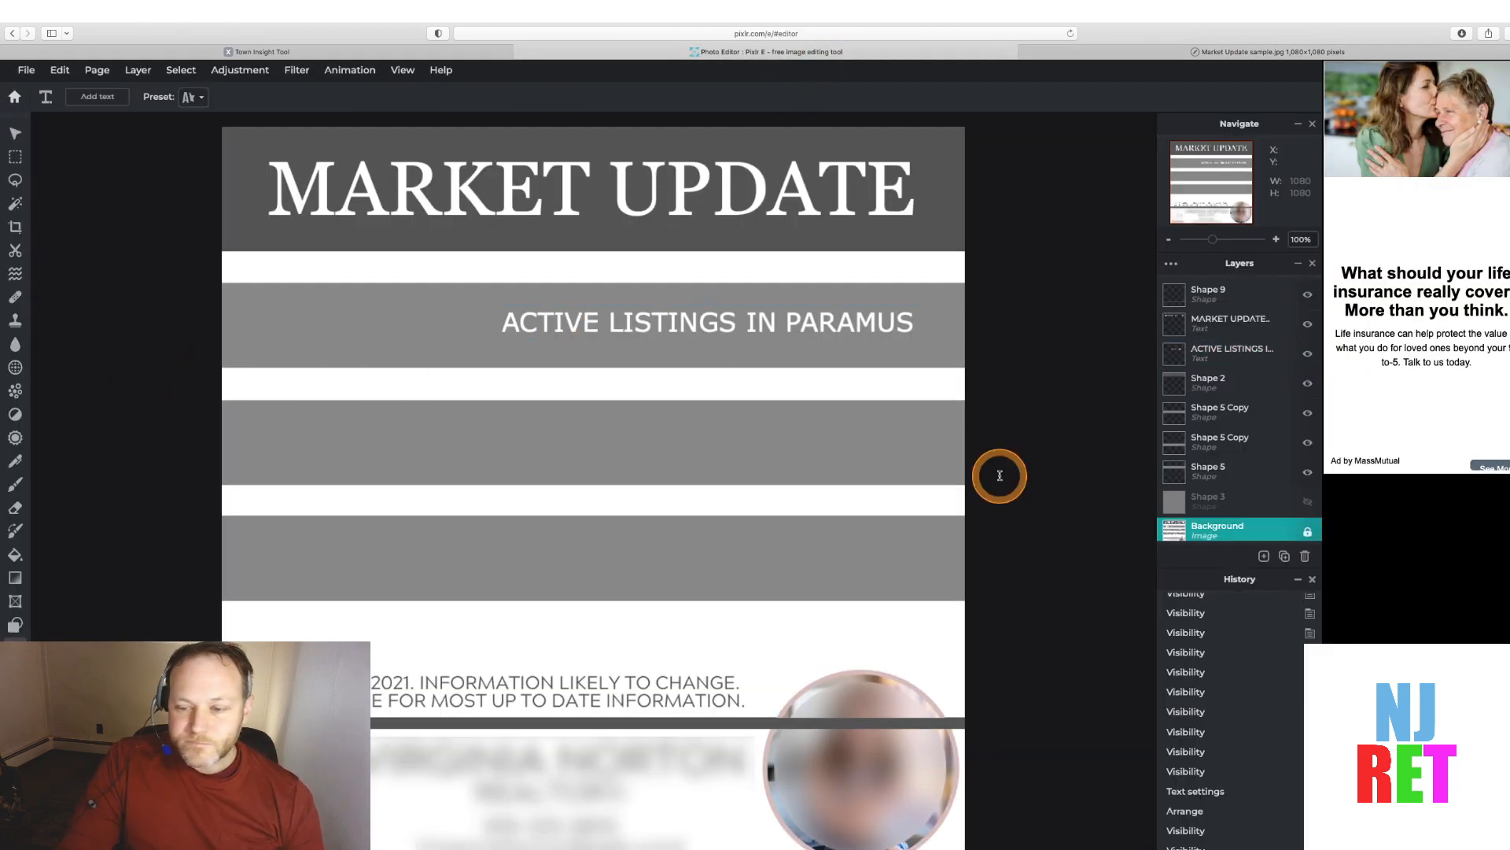
pyautogui.click(1265, 556)
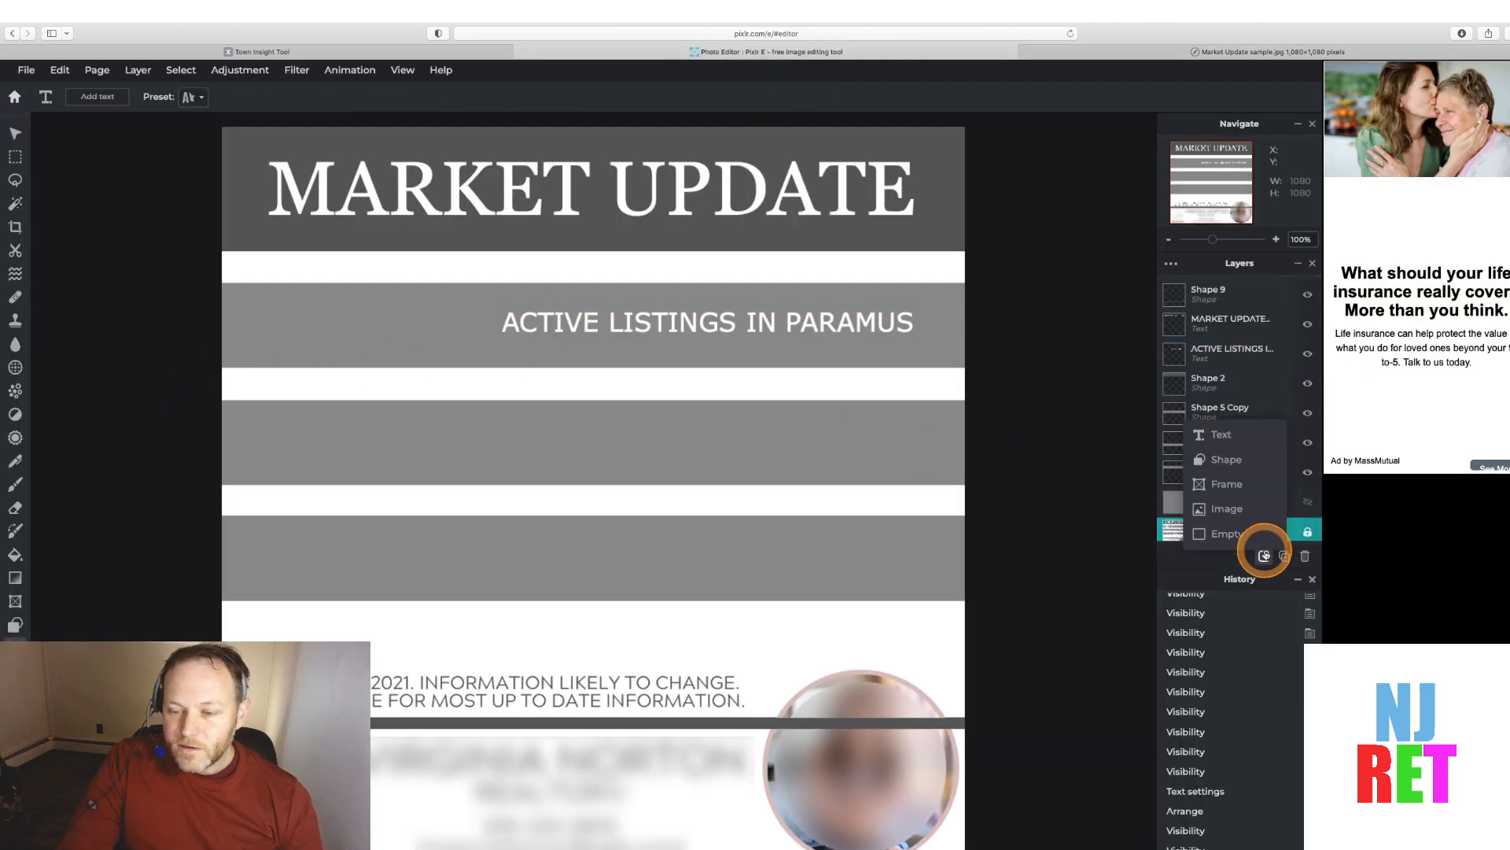
pyautogui.click(1223, 438)
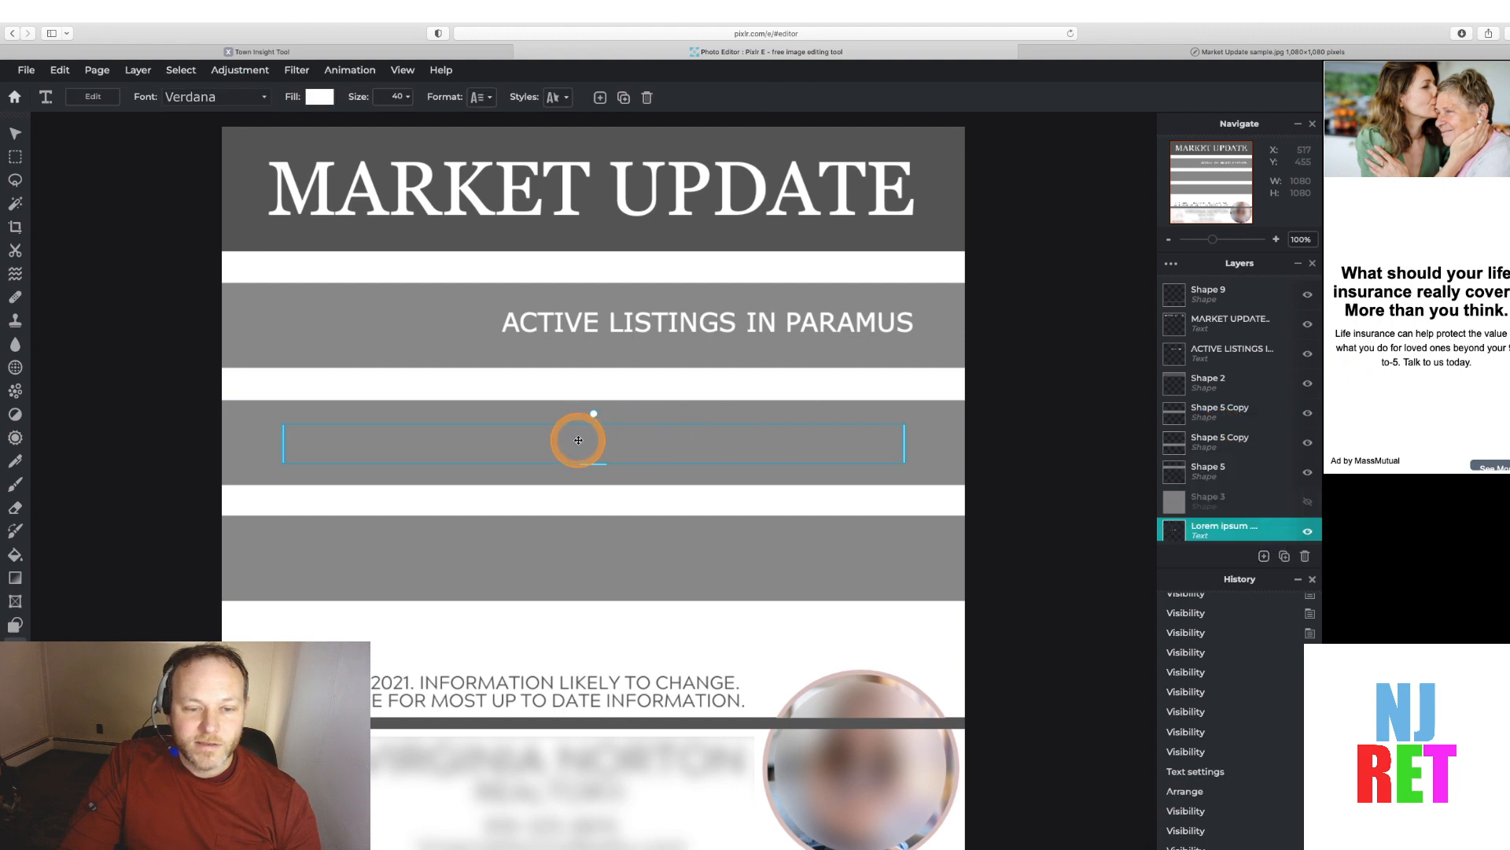
# Move the new text layer to the top of the layer stack and replace its placeholder text with 26
pyautogui.moveTo(1161, 531); pyautogui.dragTo(1164, 305)
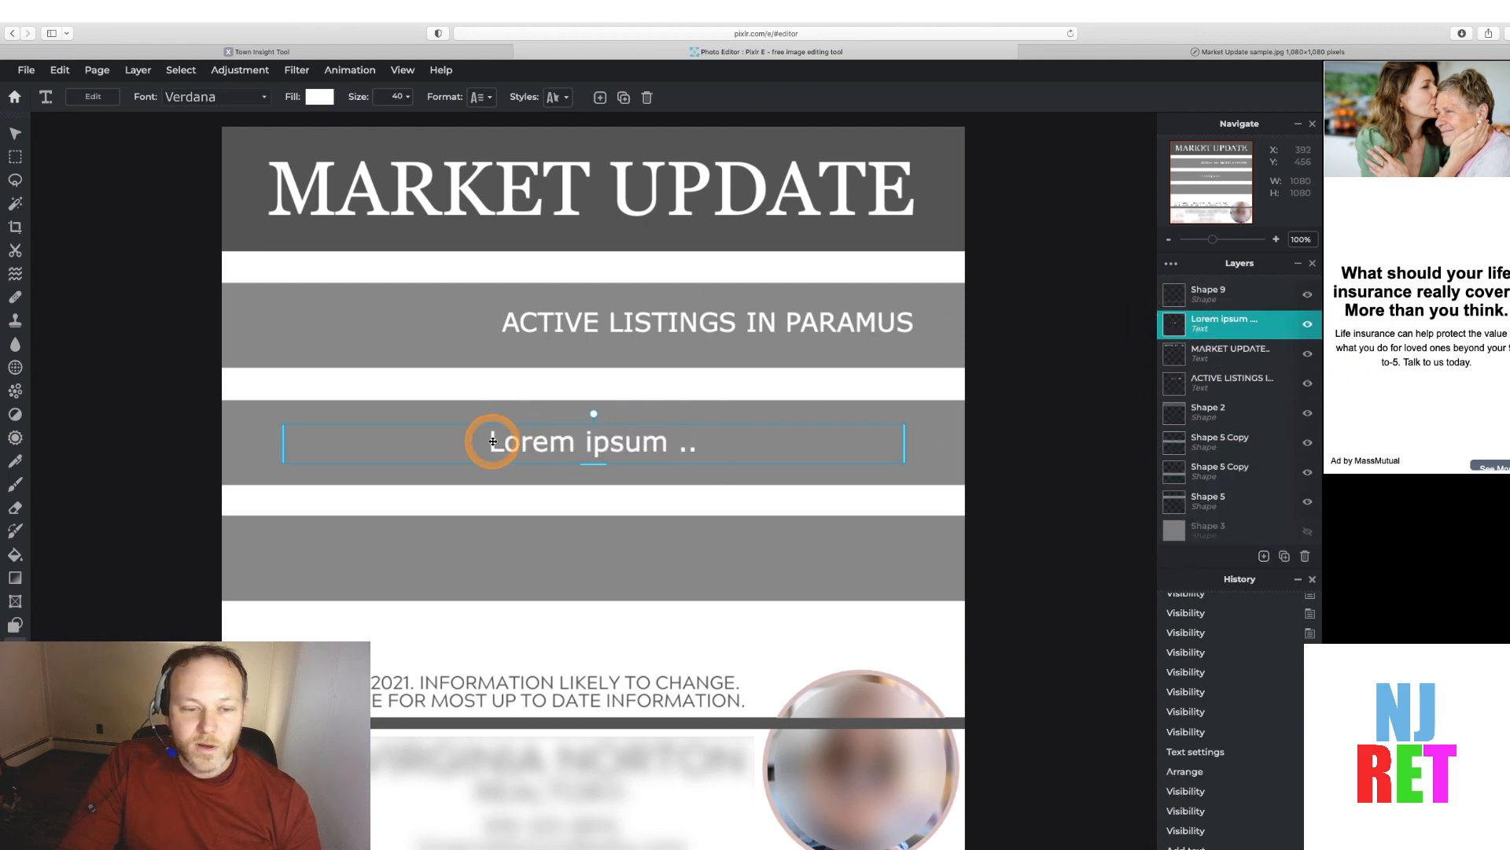
pyautogui.doubleClick(492, 442)
pyautogui.write('26')
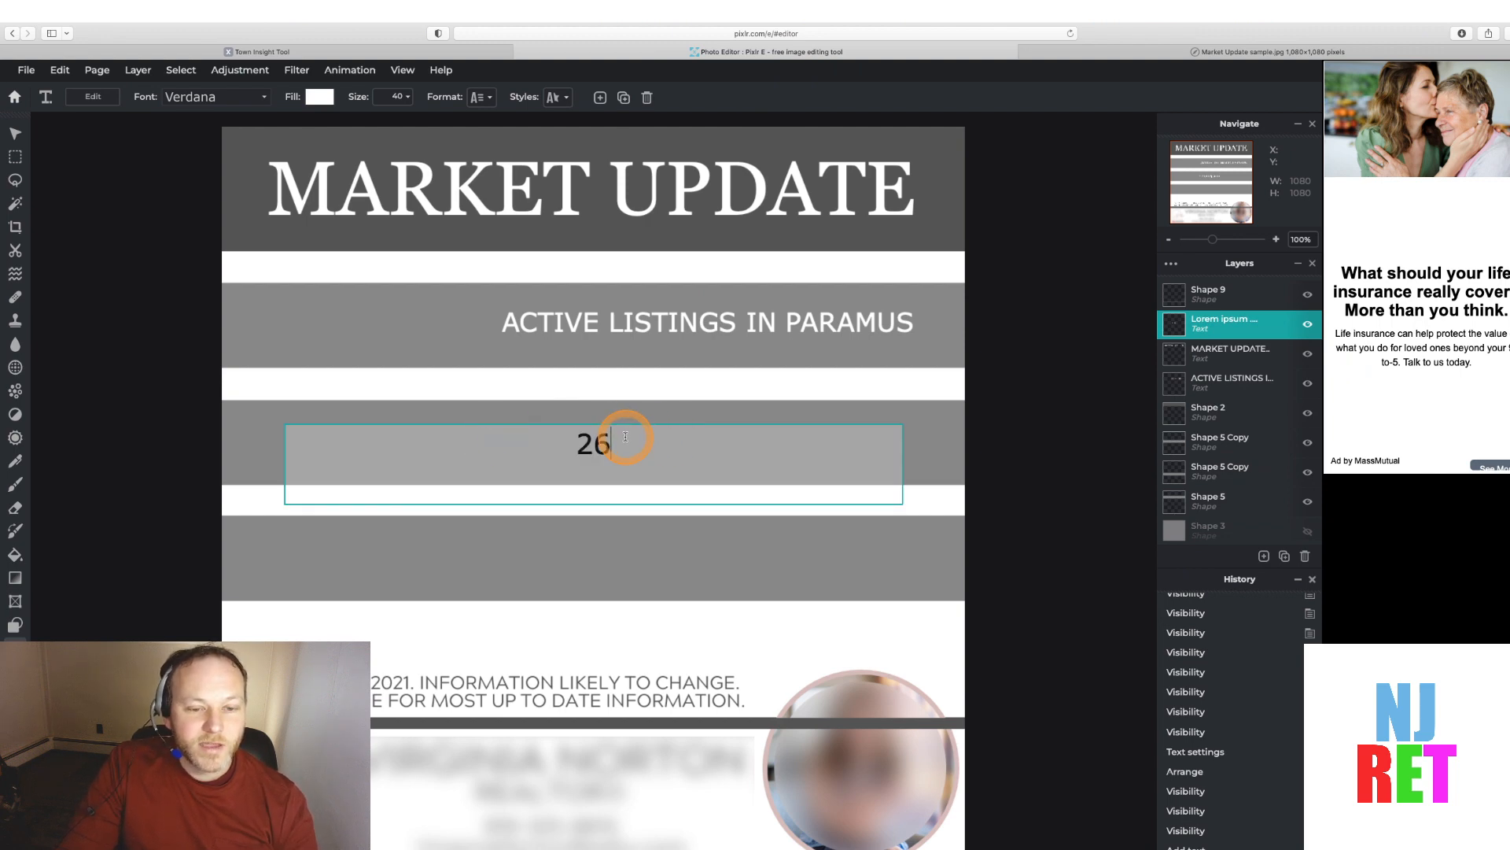
# Select the 26 text and set its font size to 84
pyautogui.moveTo(625, 437); pyautogui.dragTo(470, 347)
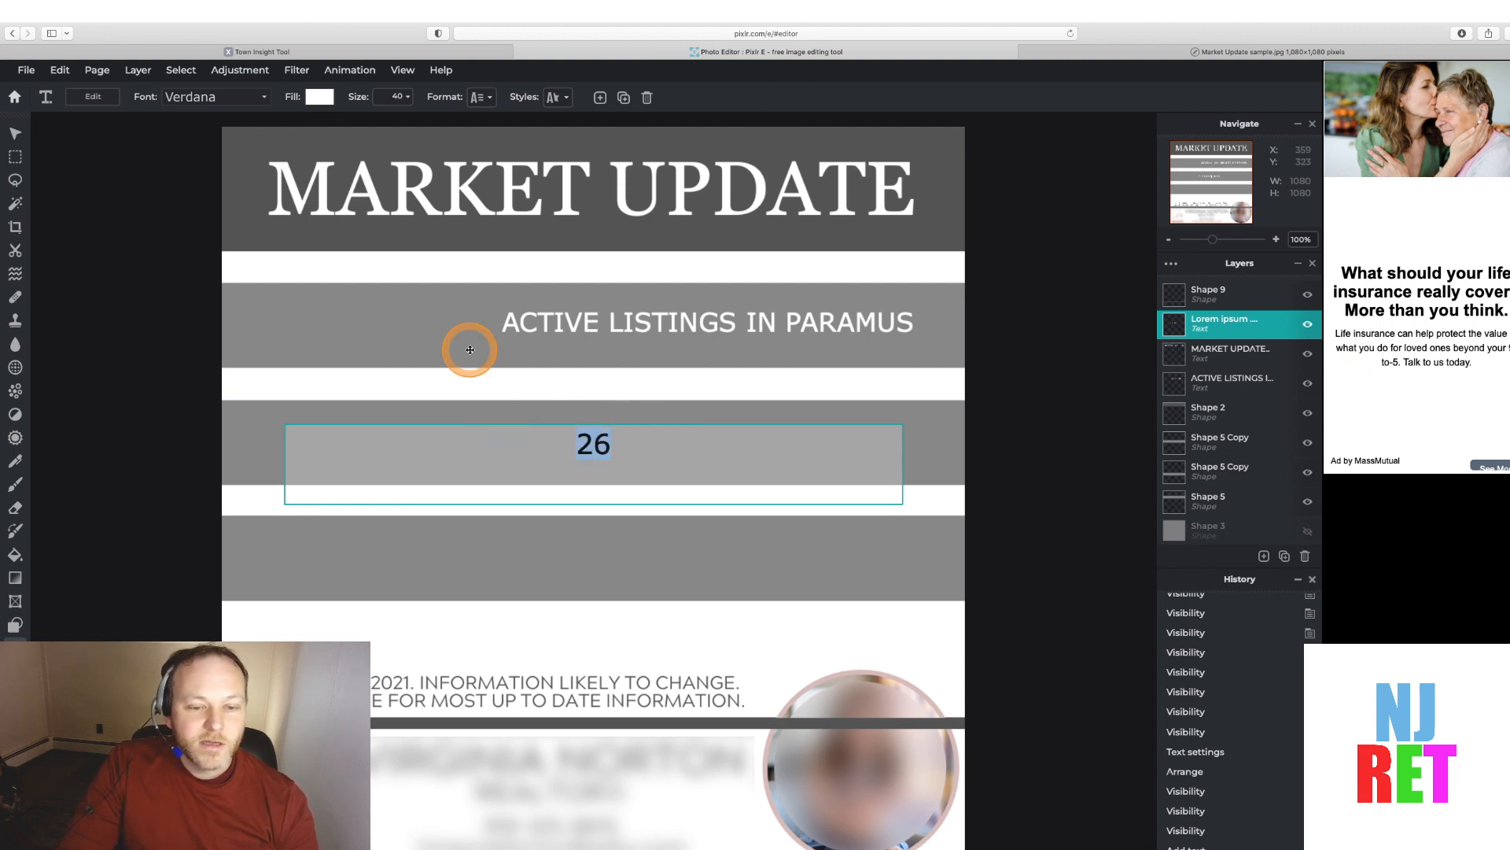
pyautogui.click(409, 98)
pyautogui.click(408, 97)
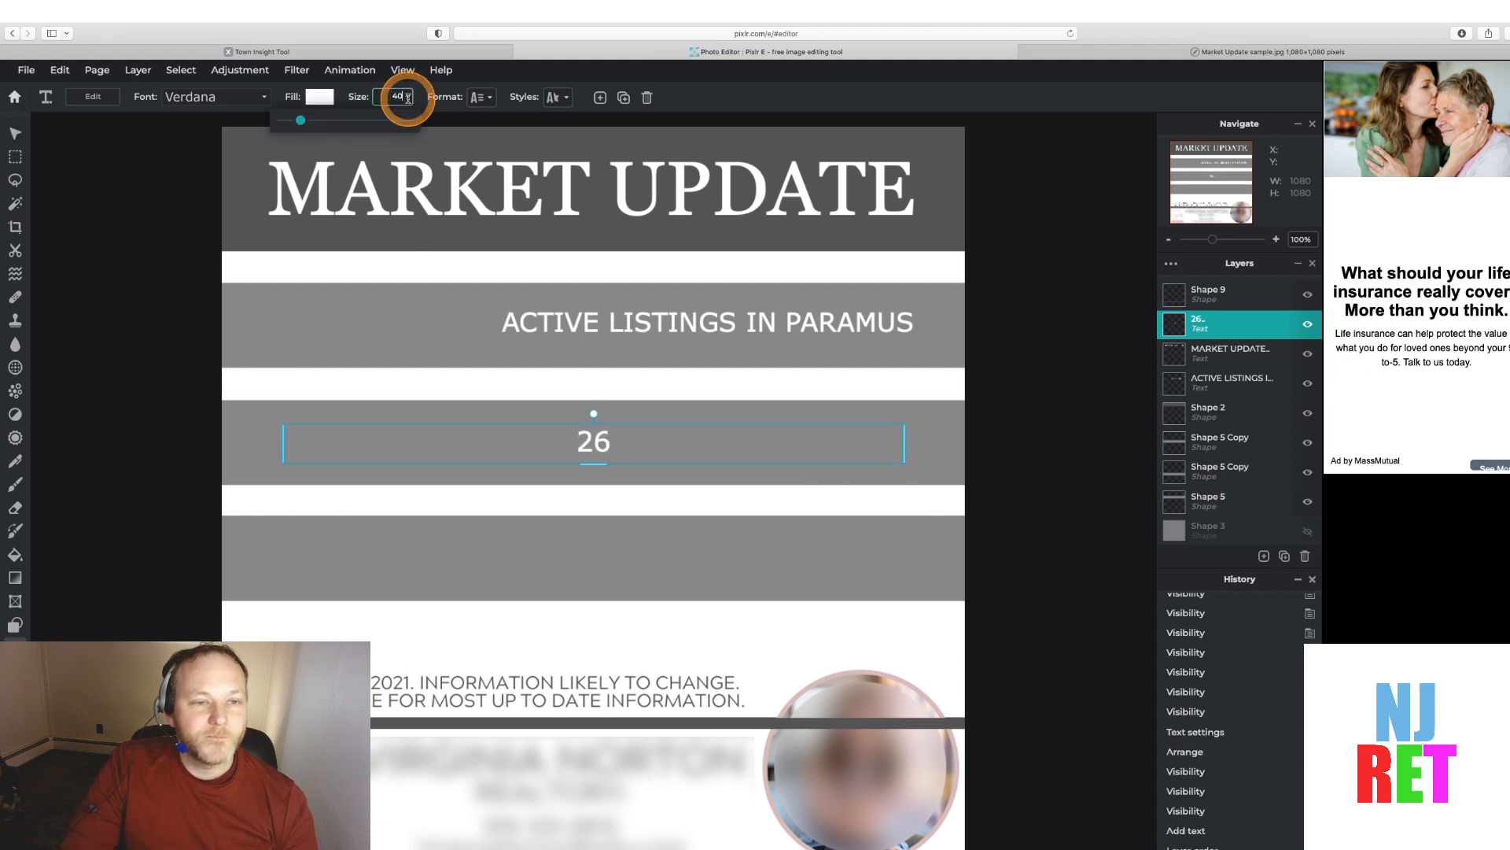
pyautogui.click(302, 122)
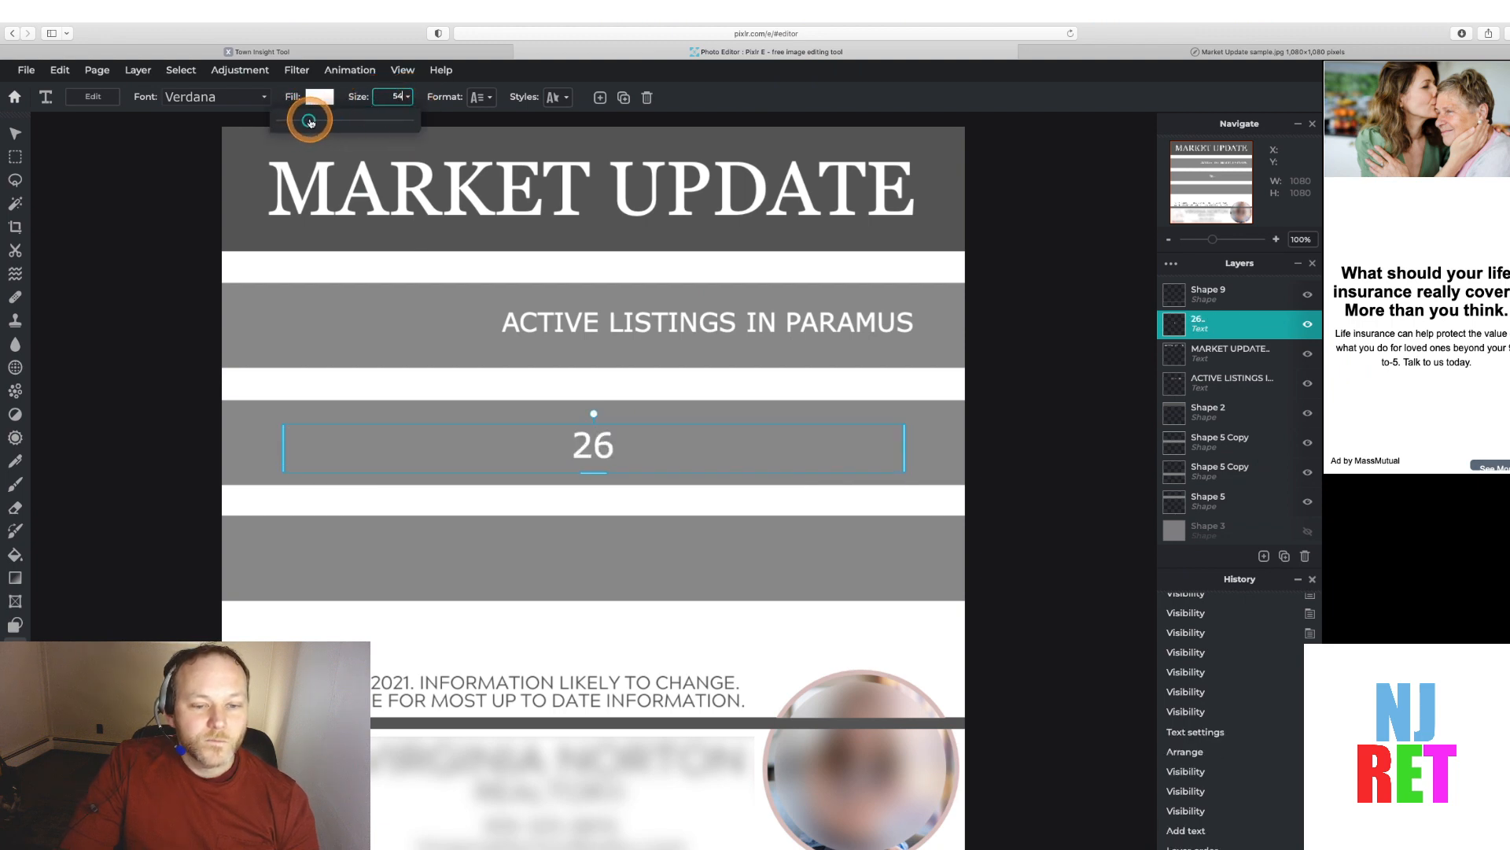
pyautogui.moveTo(310, 122); pyautogui.dragTo(324, 122)
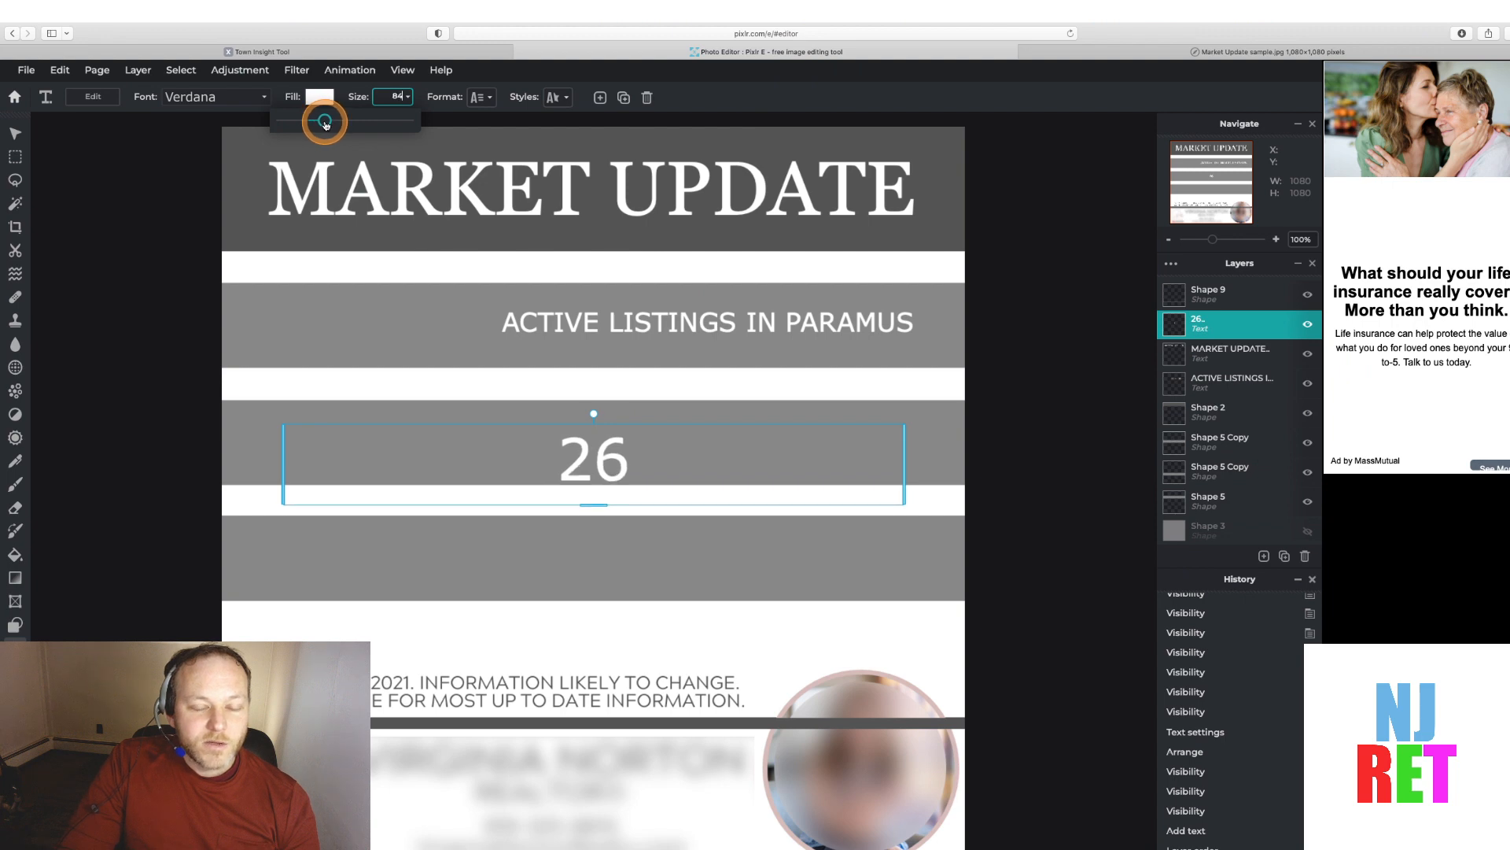
# Narrow the 26 text box by pulling in its right edge
pyautogui.click(529, 429)
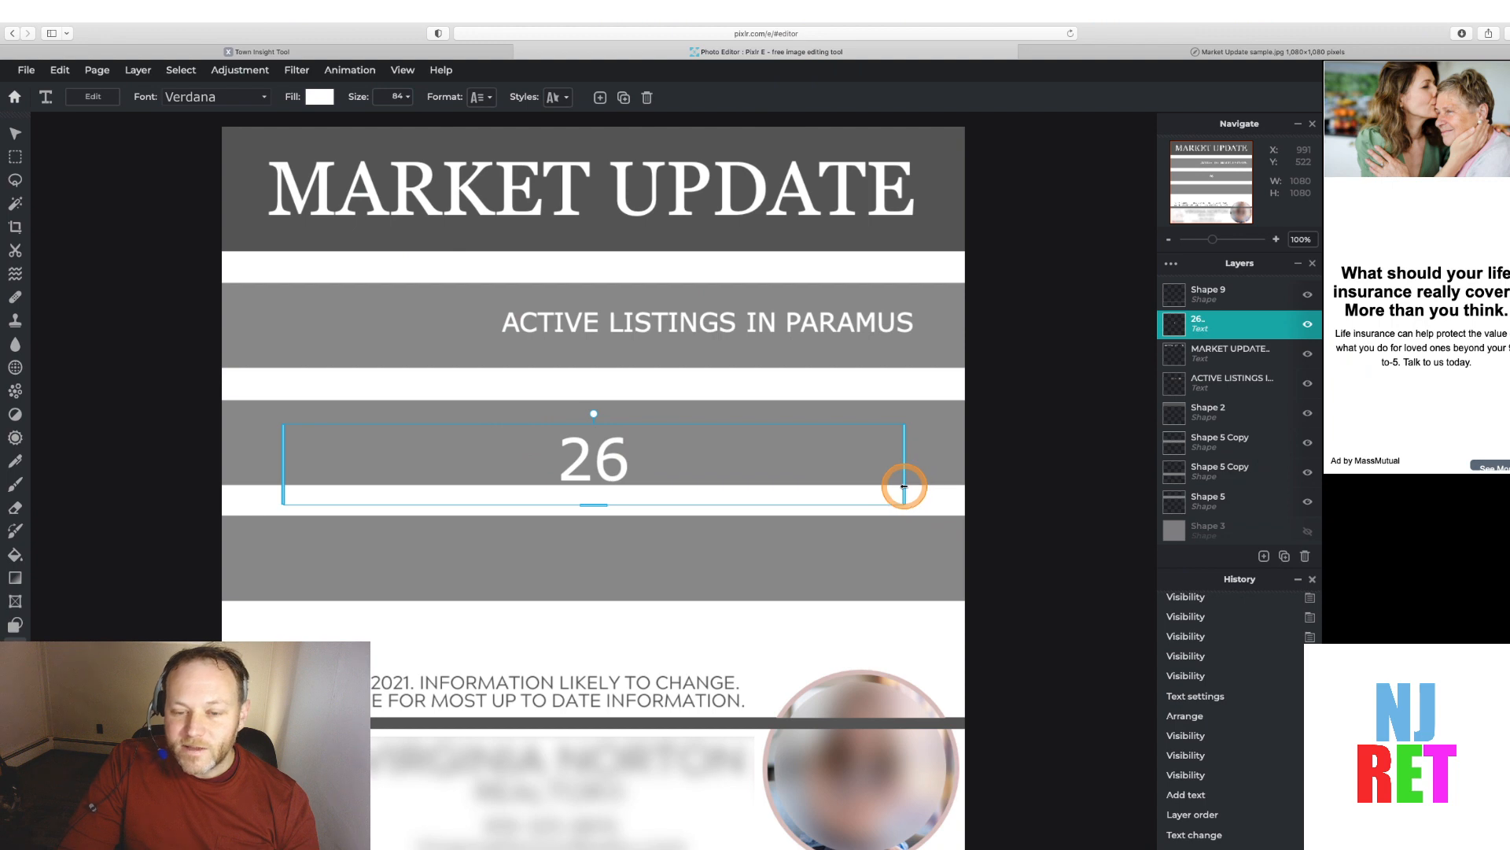
pyautogui.moveTo(905, 487); pyautogui.dragTo(843, 432)
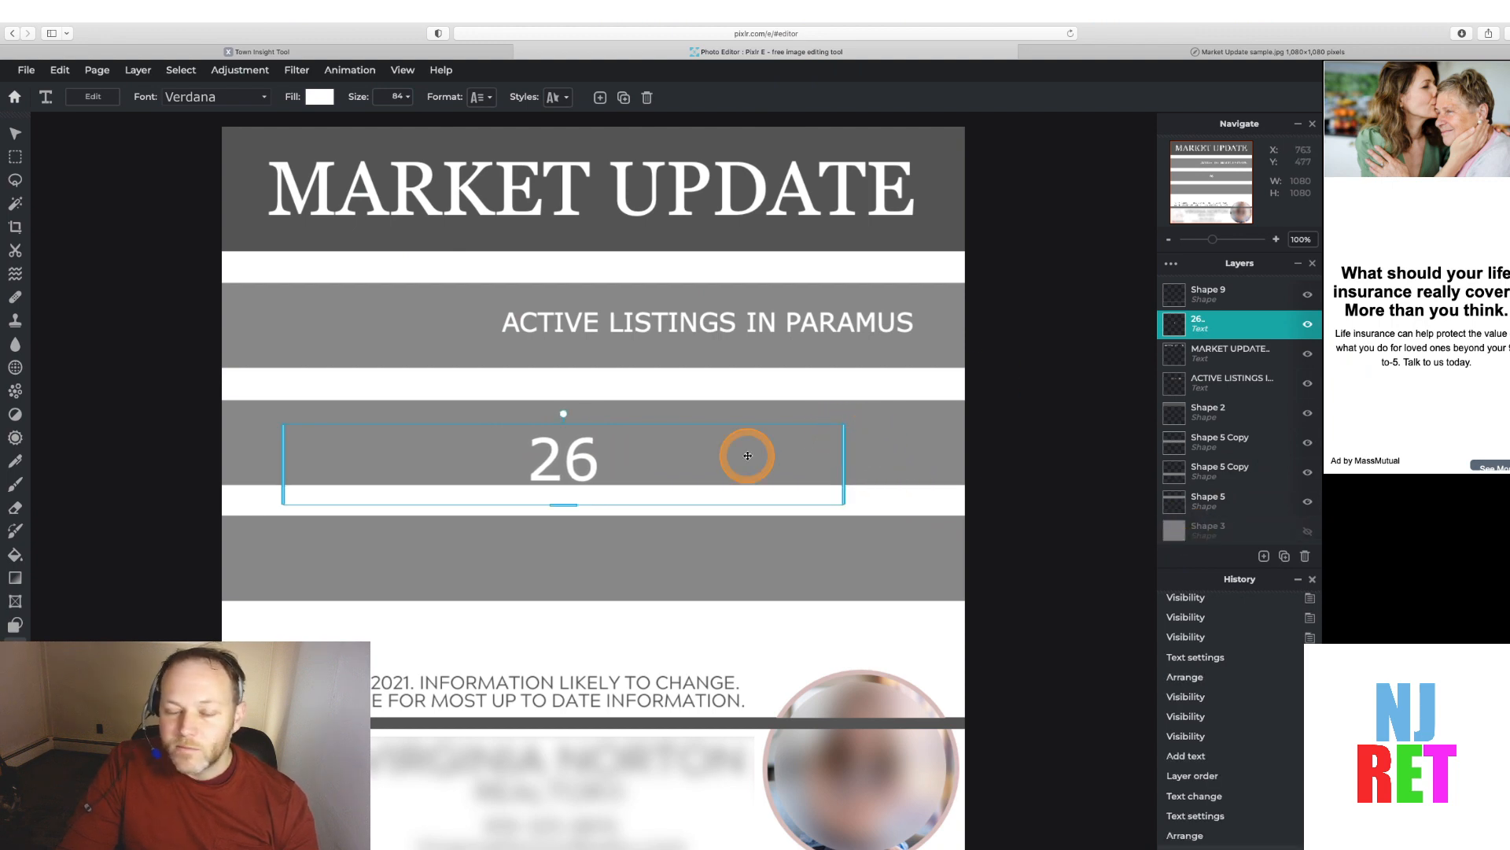
pyautogui.click(1036, 452)
pyautogui.click(928, 447)
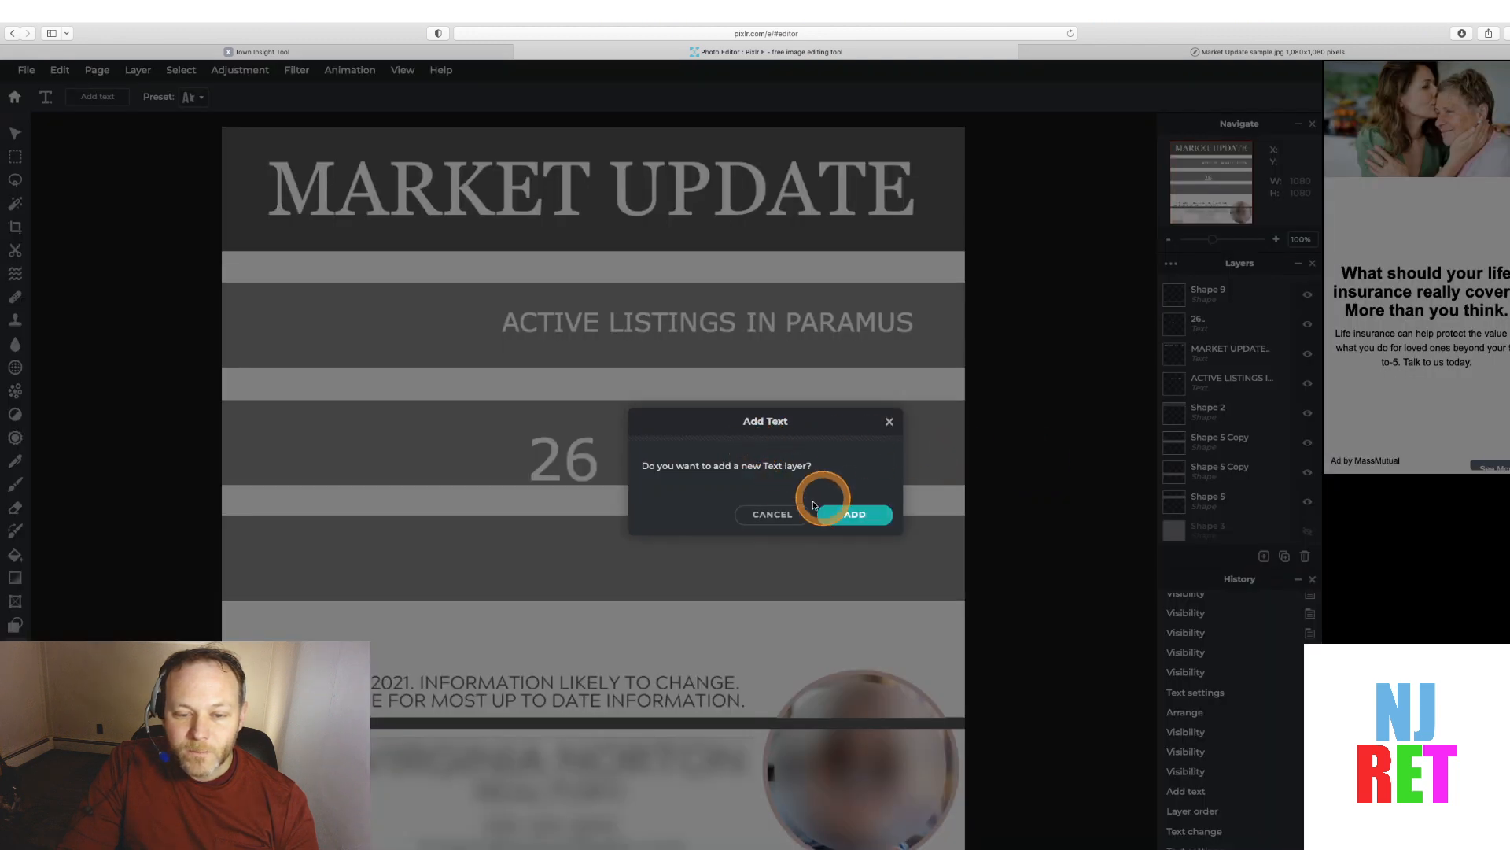
pyautogui.click(781, 514)
pyautogui.click(617, 446)
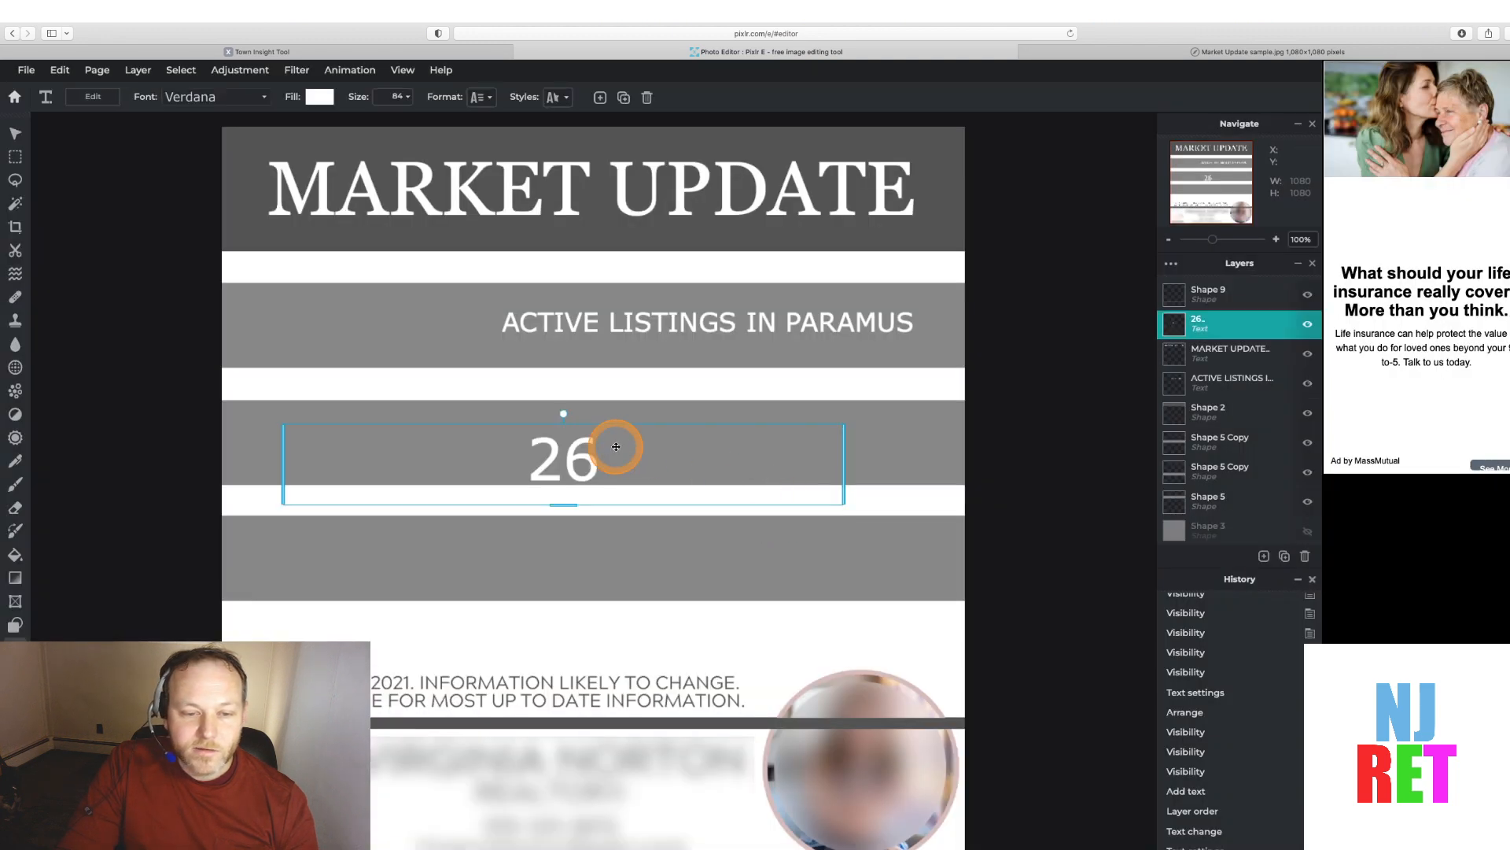
# Move the 26 into the left side of the first statistics band, toggling the band cover to compare with the sample
pyautogui.moveTo(598, 426); pyautogui.dragTo(453, 291)
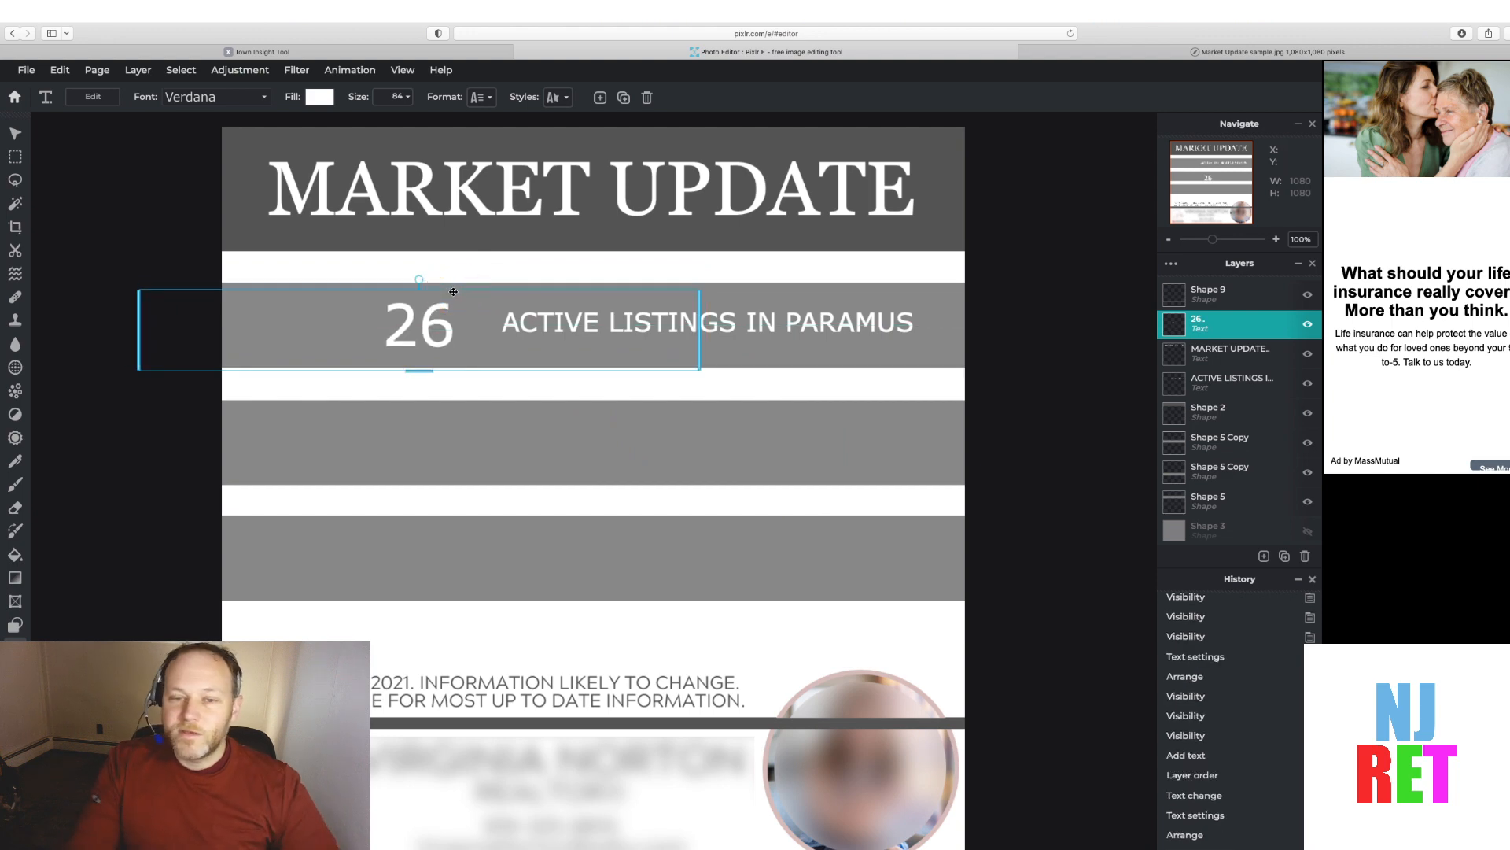
pyautogui.click(1072, 409)
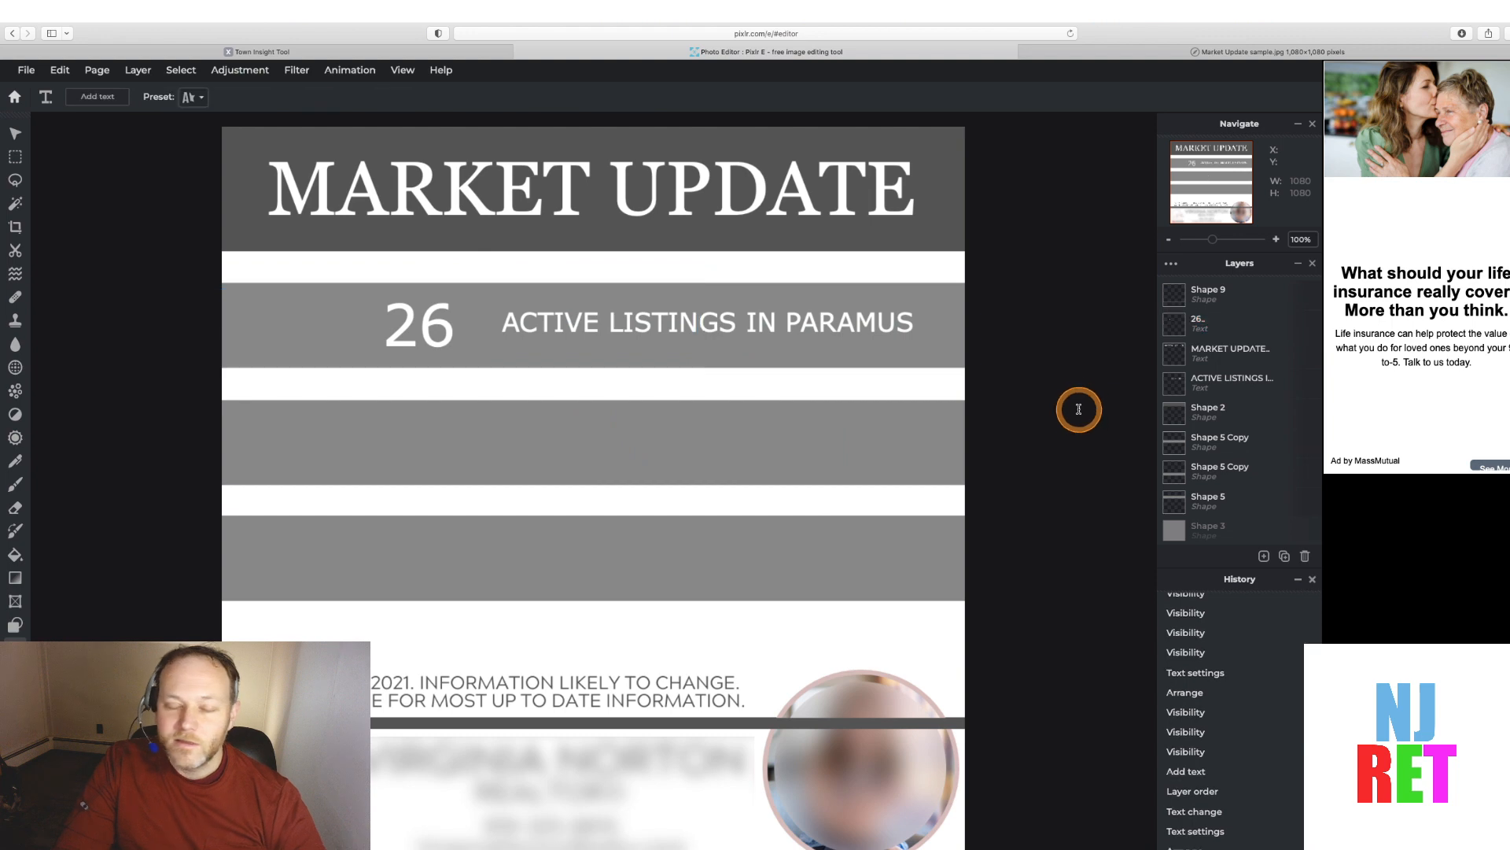
pyautogui.click(382, 331)
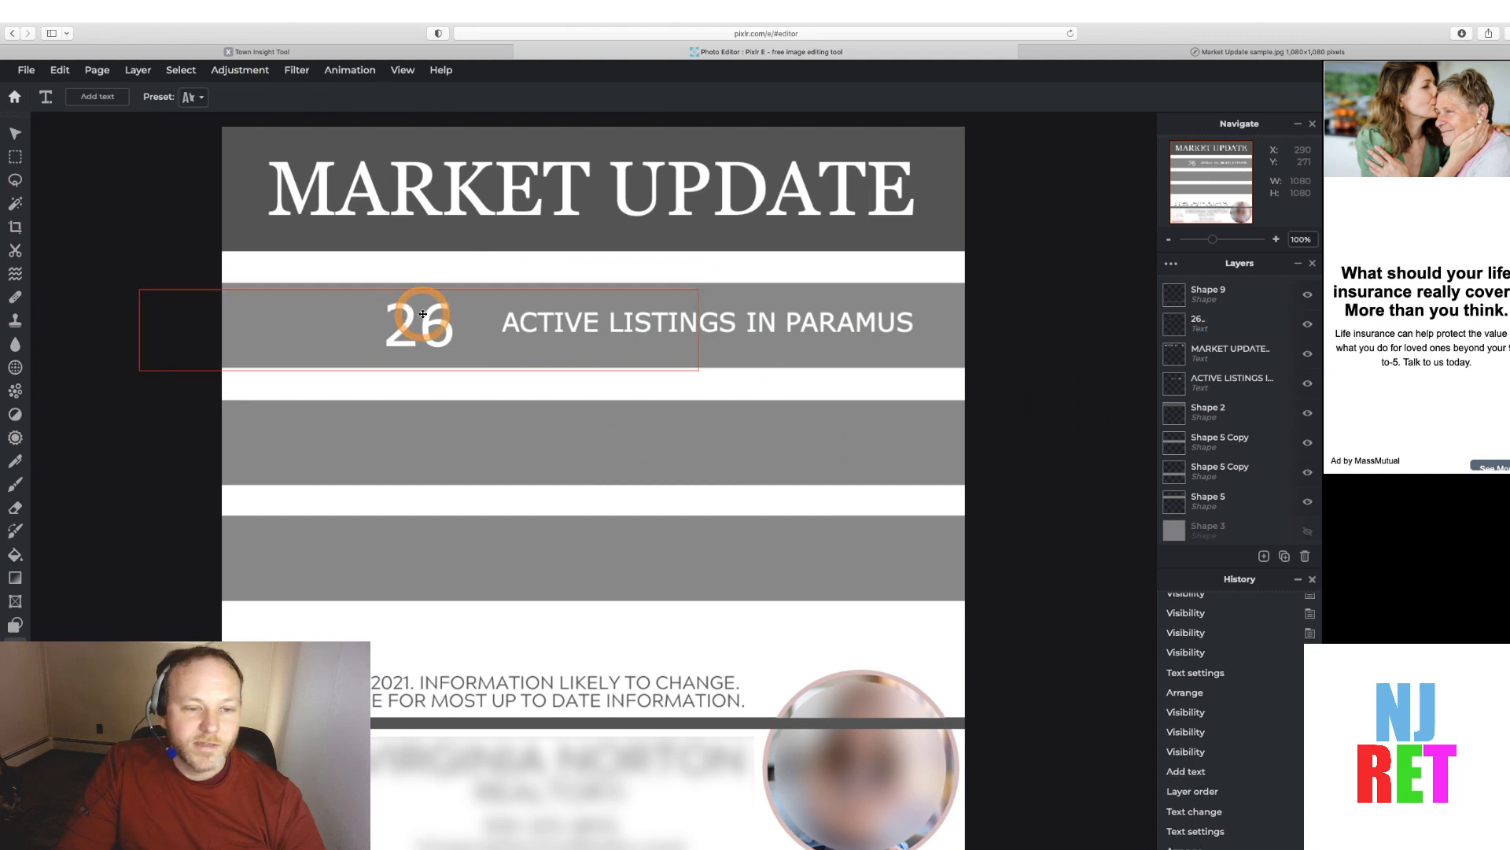
pyautogui.moveTo(422, 314); pyautogui.dragTo(428, 309)
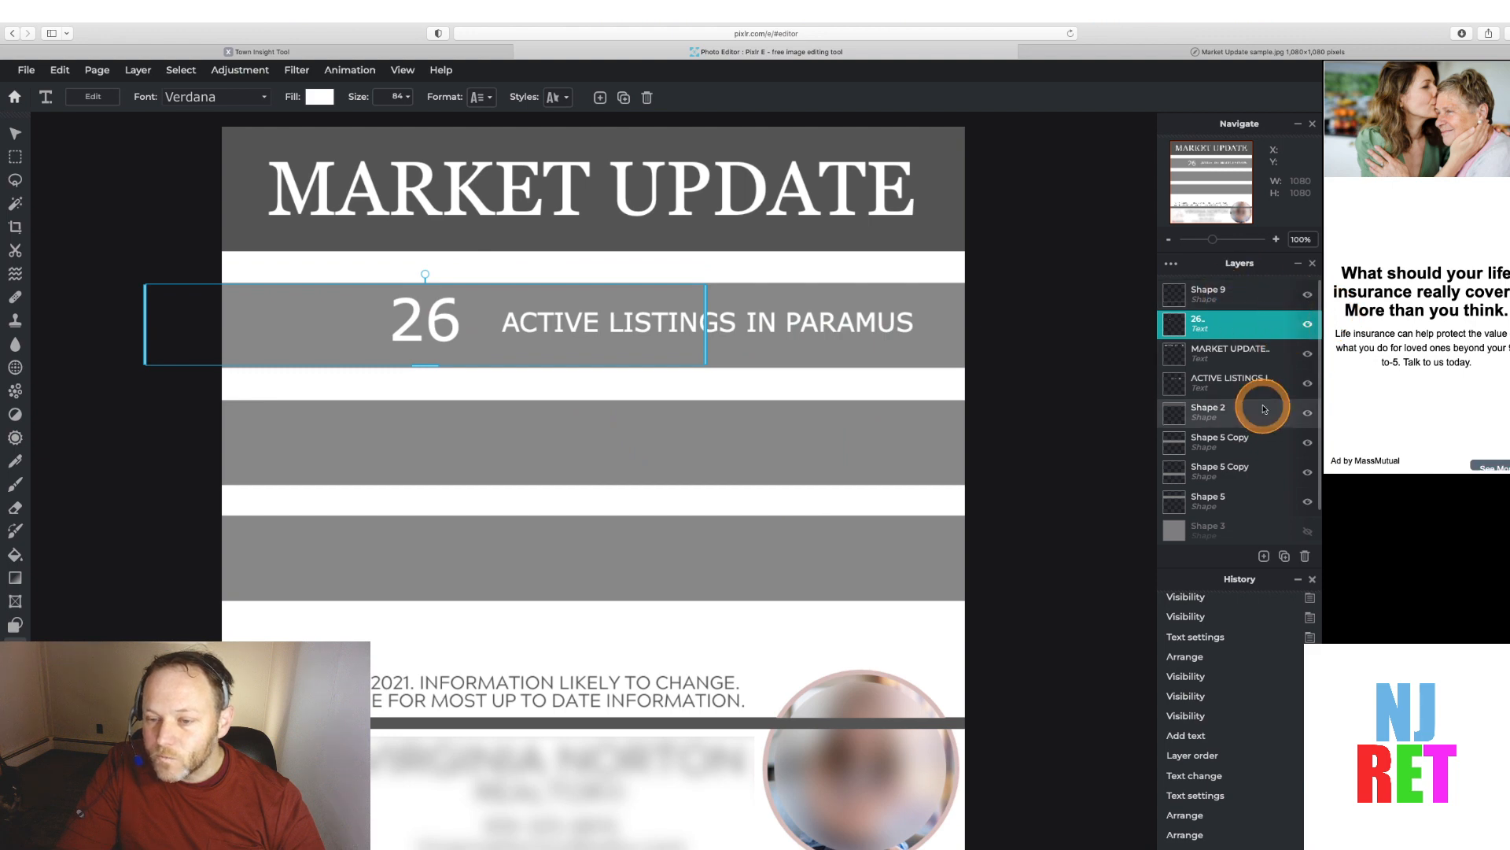
pyautogui.click(1308, 503)
pyautogui.click(1308, 504)
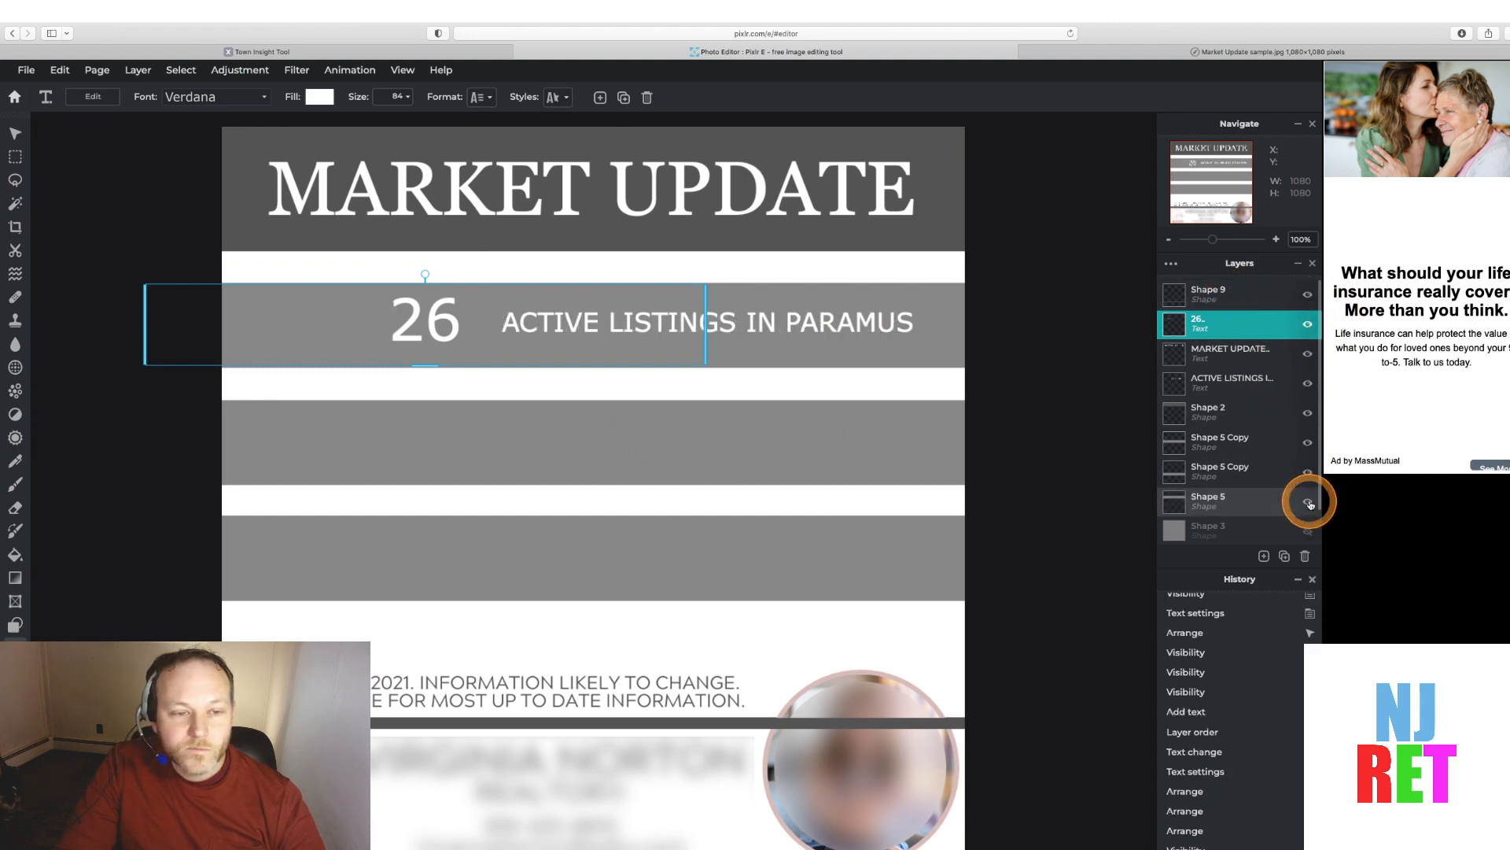
pyautogui.click(1308, 504)
pyautogui.click(1308, 503)
# Select the 26 text again and enlarge its font size to 110
pyautogui.doubleClick(429, 322)
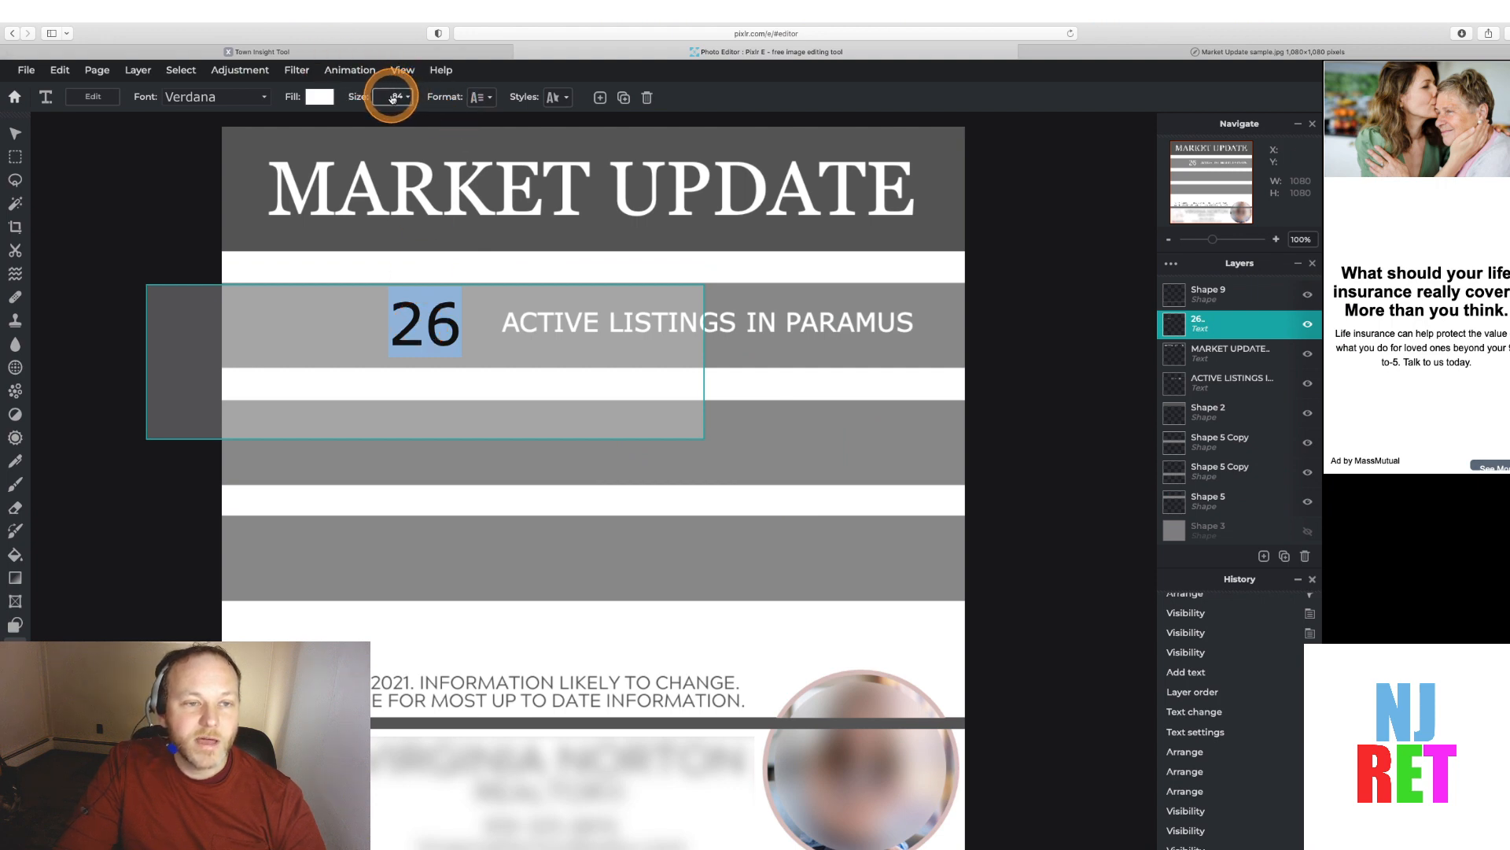
pyautogui.click(408, 97)
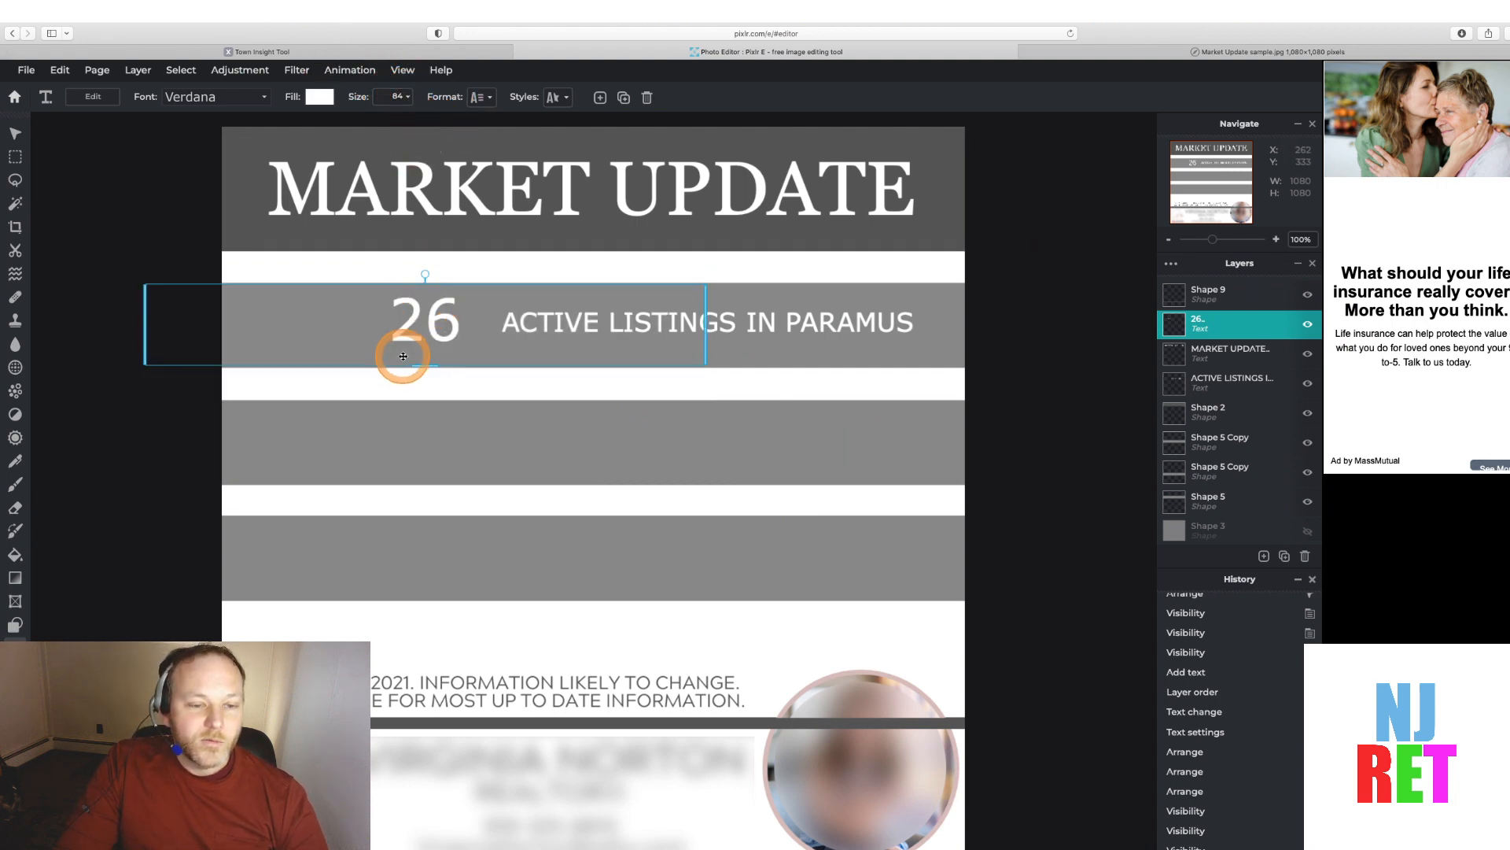
pyautogui.doubleClick(405, 321)
pyautogui.click(387, 100)
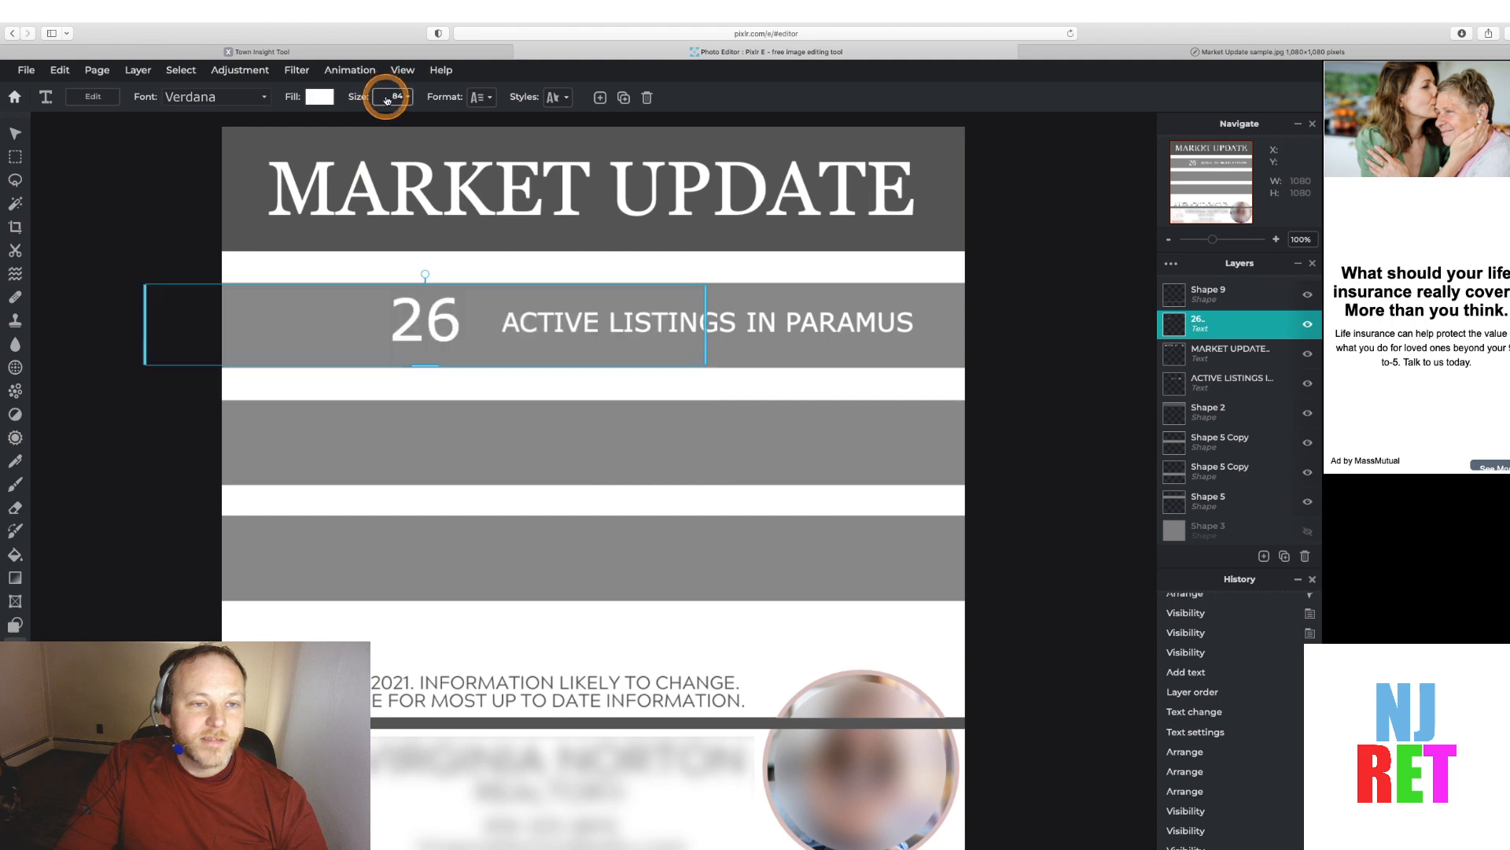
pyautogui.click(402, 98)
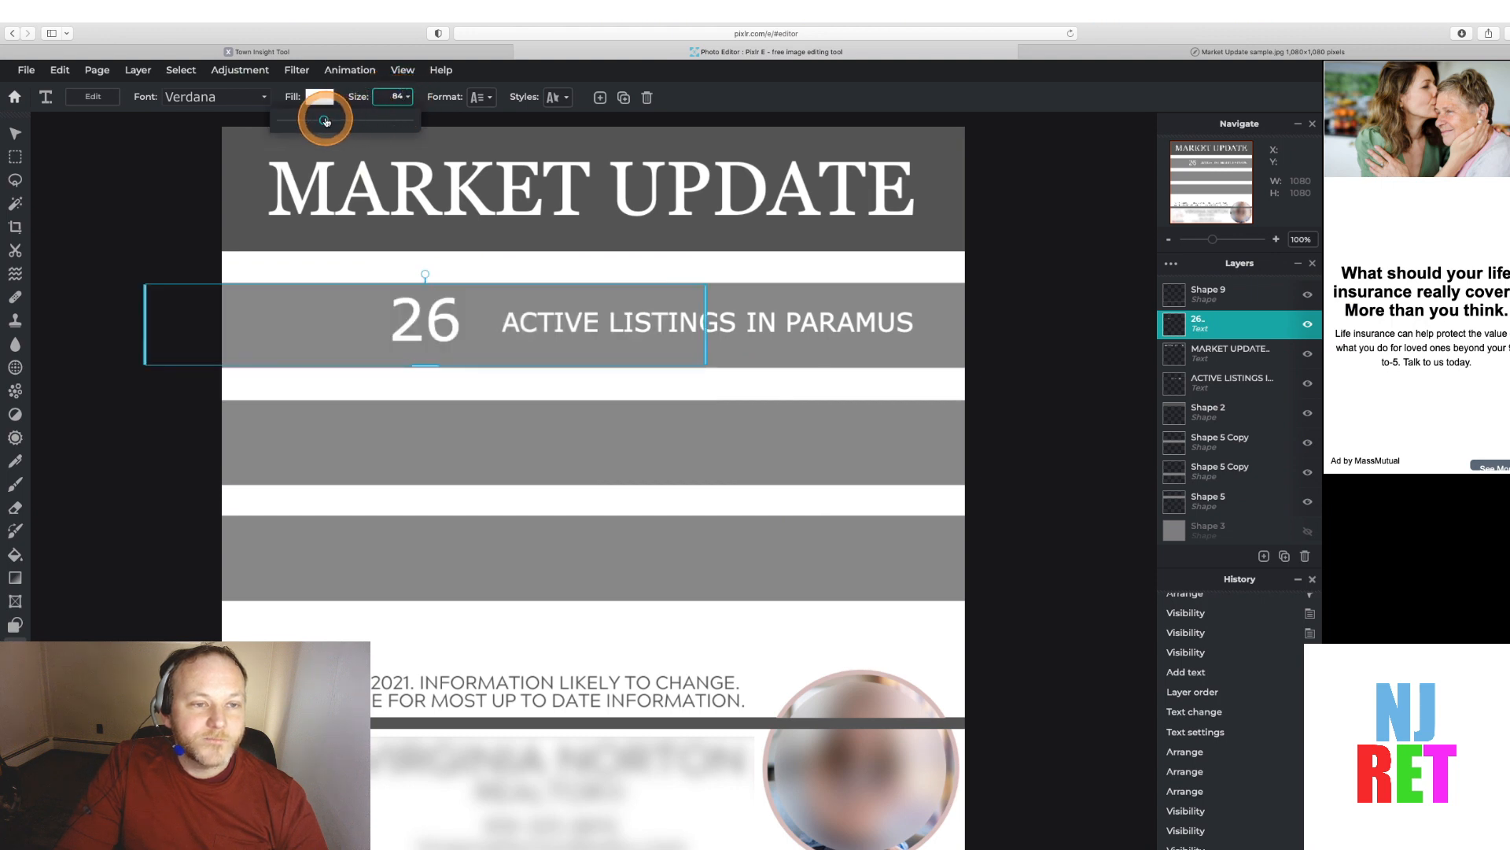
pyautogui.moveTo(324, 122); pyautogui.dragTo(334, 123)
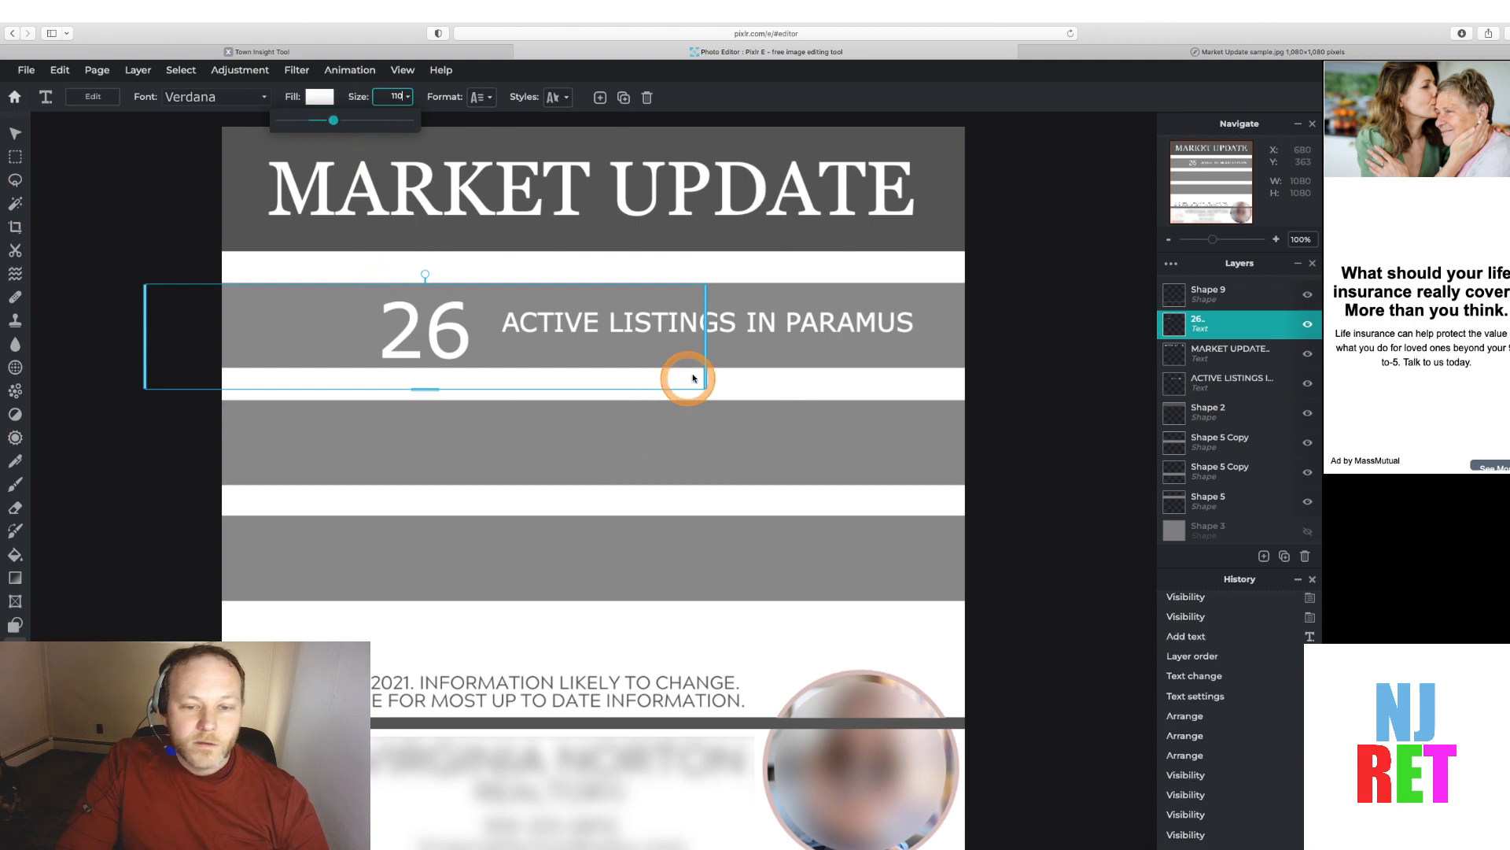
# Shift the 26 further left to line up with the sample, toggling the band cover to check alignment
pyautogui.click(147, 338)
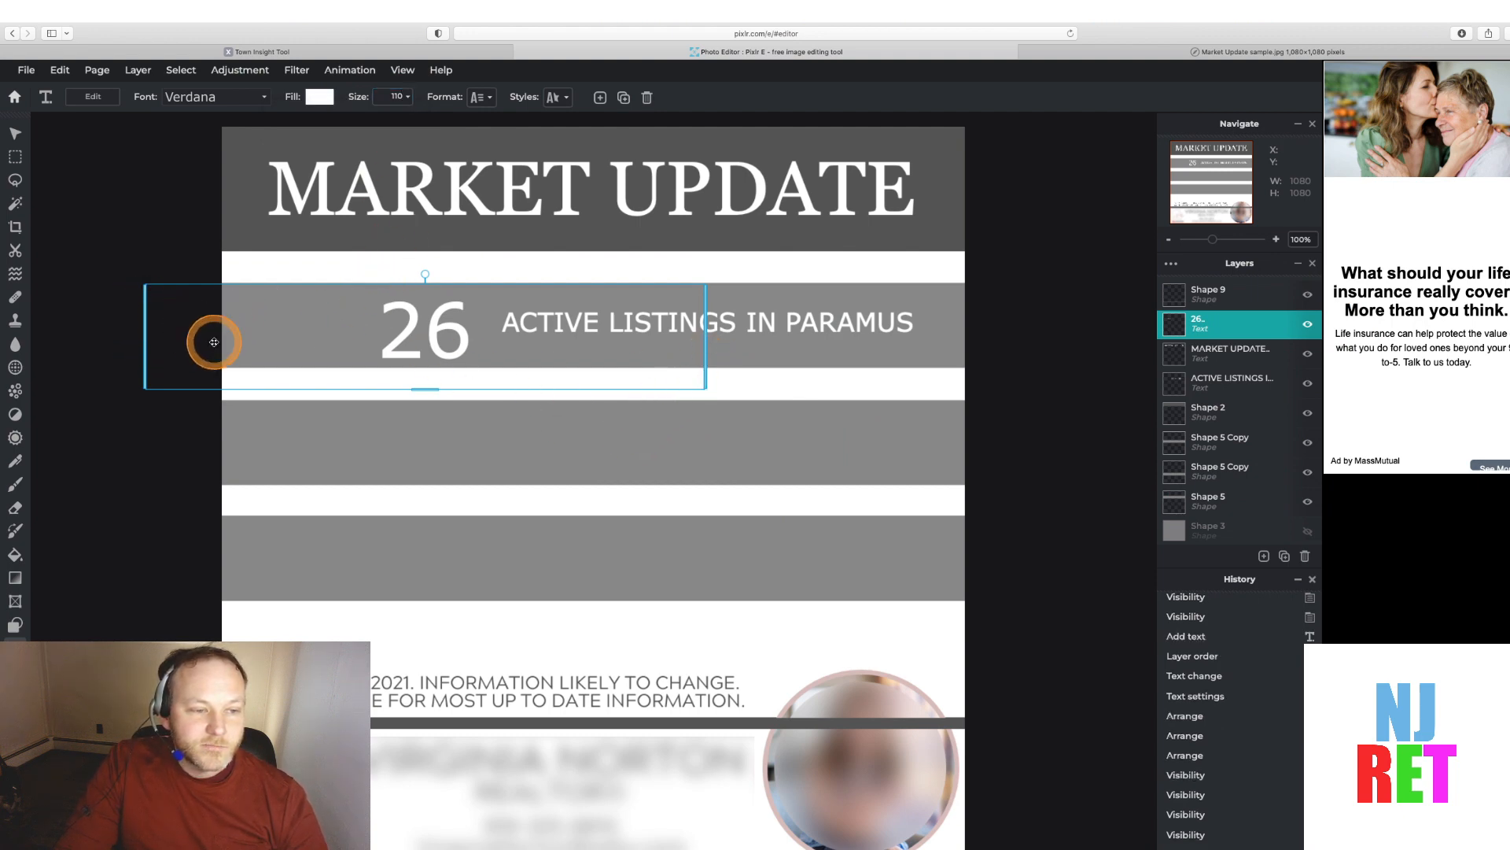
pyautogui.moveTo(209, 337); pyautogui.dragTo(182, 331)
pyautogui.click(421, 334)
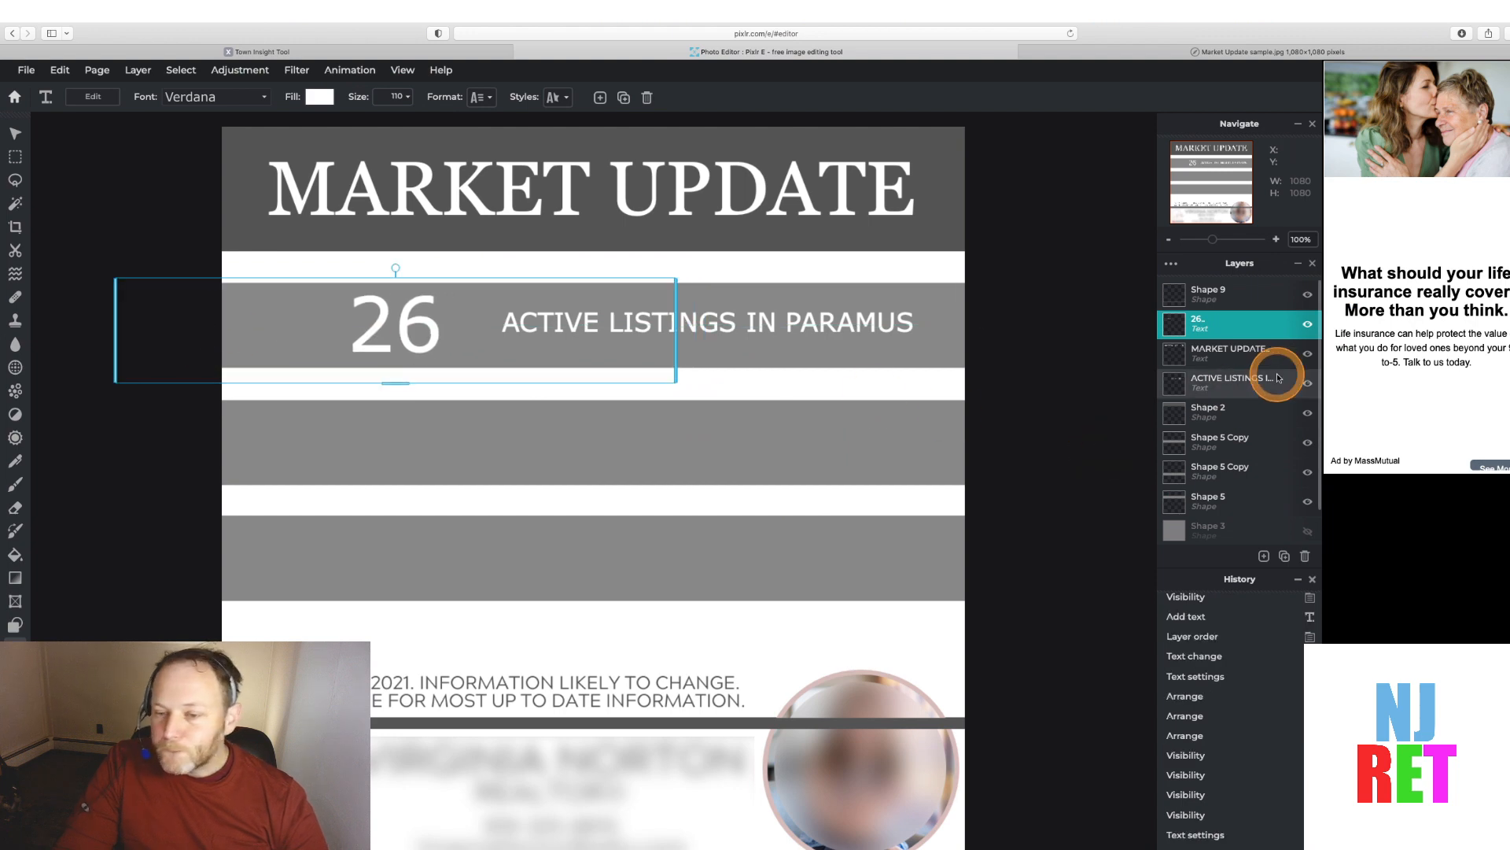
pyautogui.click(1308, 501)
pyautogui.click(1307, 501)
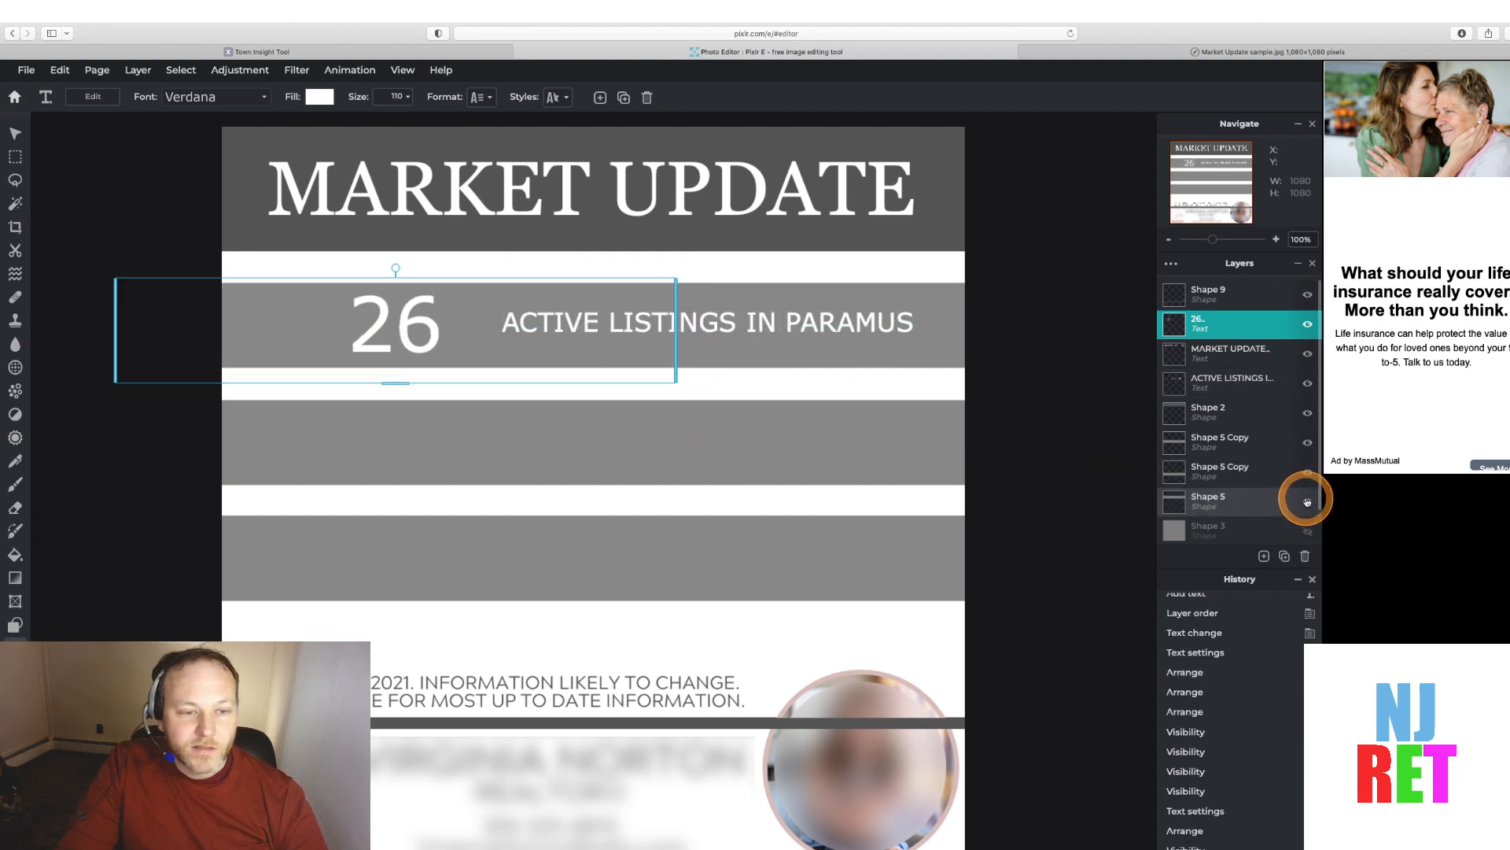
pyautogui.click(1307, 502)
pyautogui.click(421, 335)
pyautogui.moveTo(412, 323); pyautogui.dragTo(374, 322)
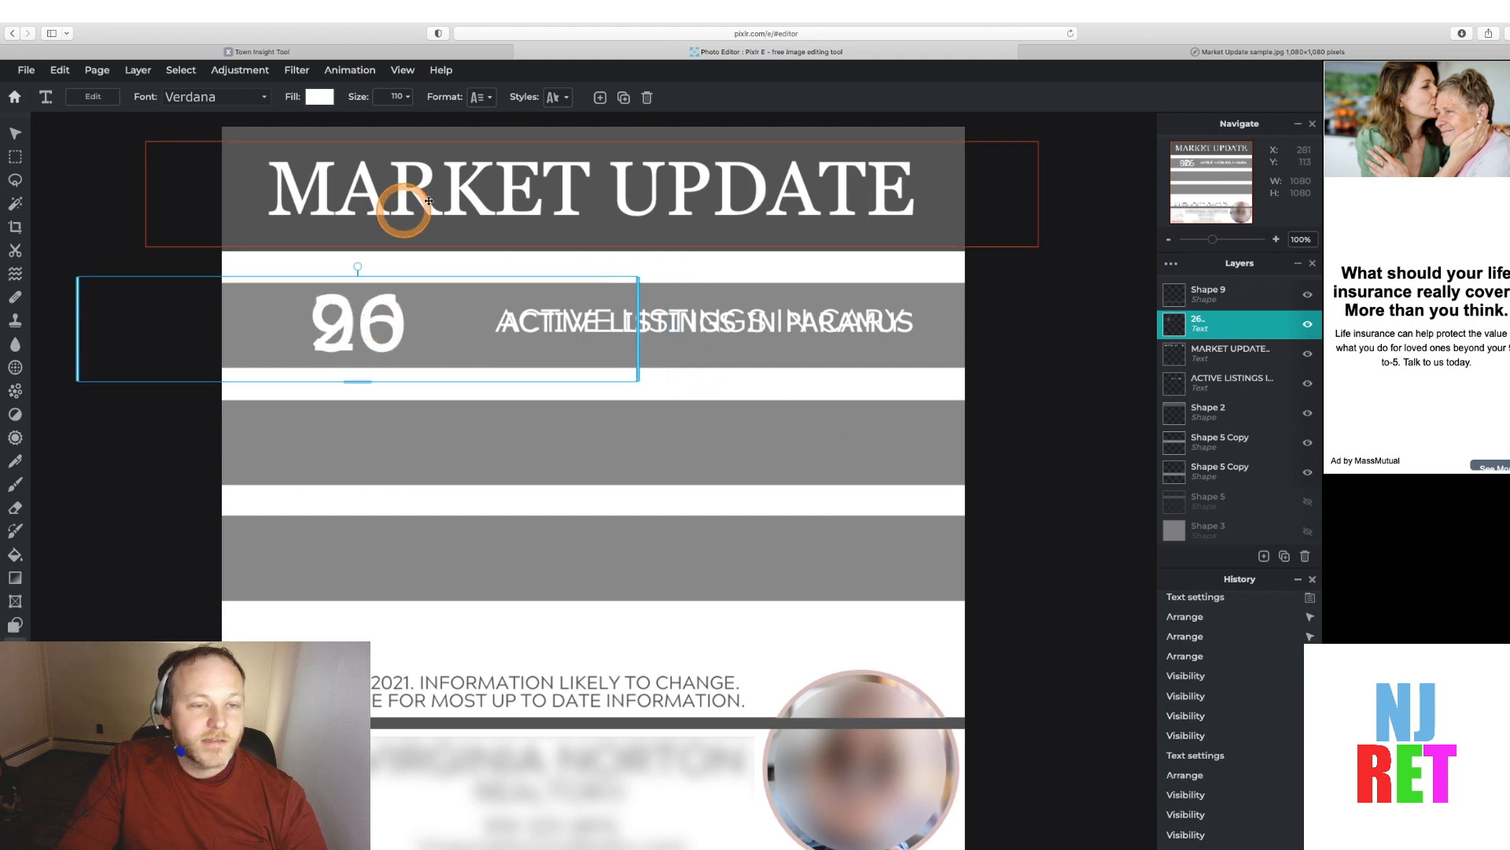
pyautogui.click(1308, 502)
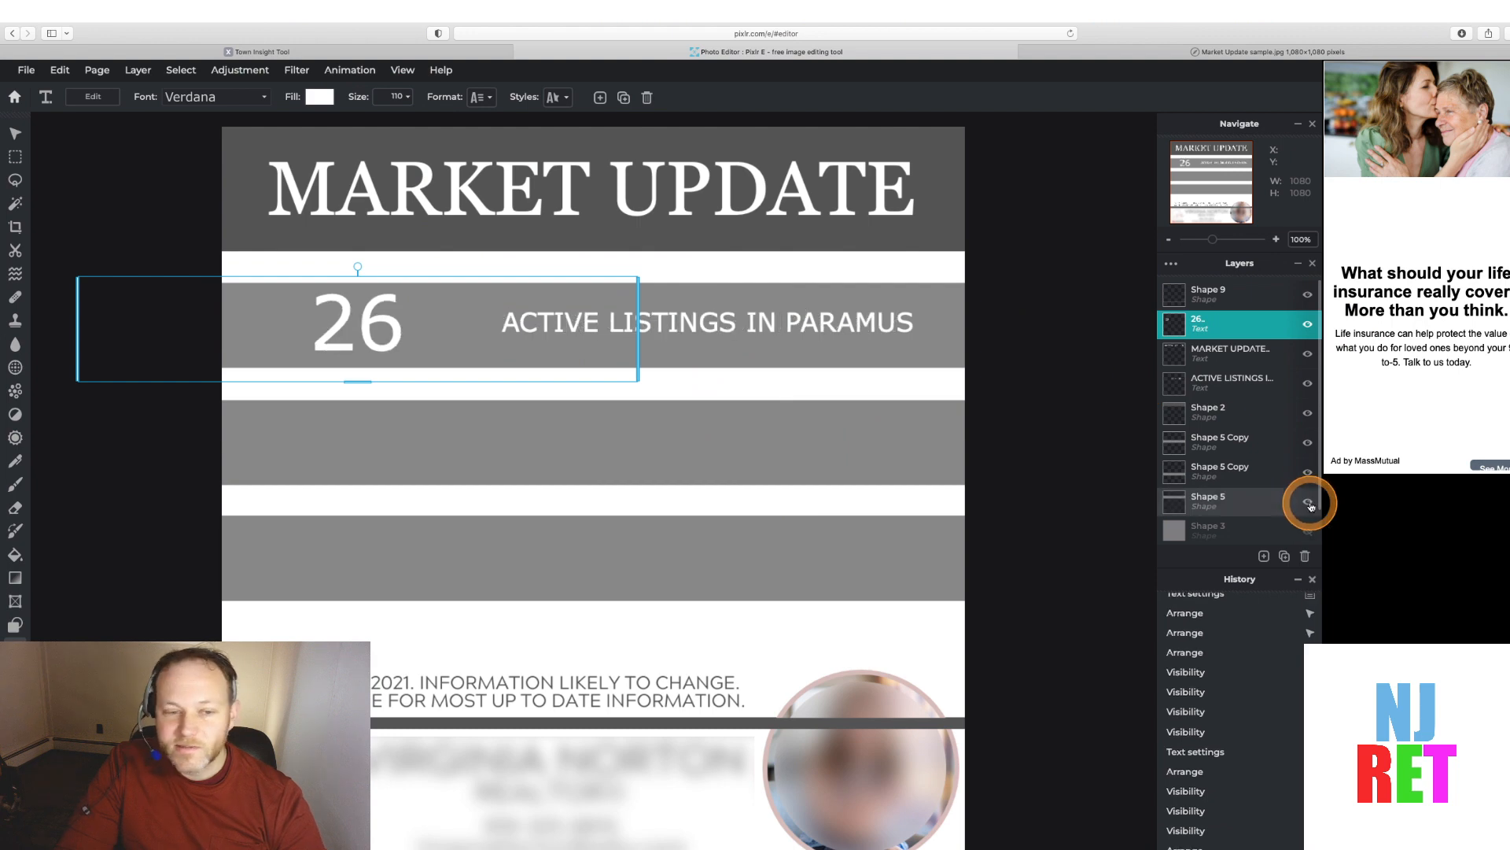
pyautogui.click(1308, 502)
pyautogui.click(1308, 502)
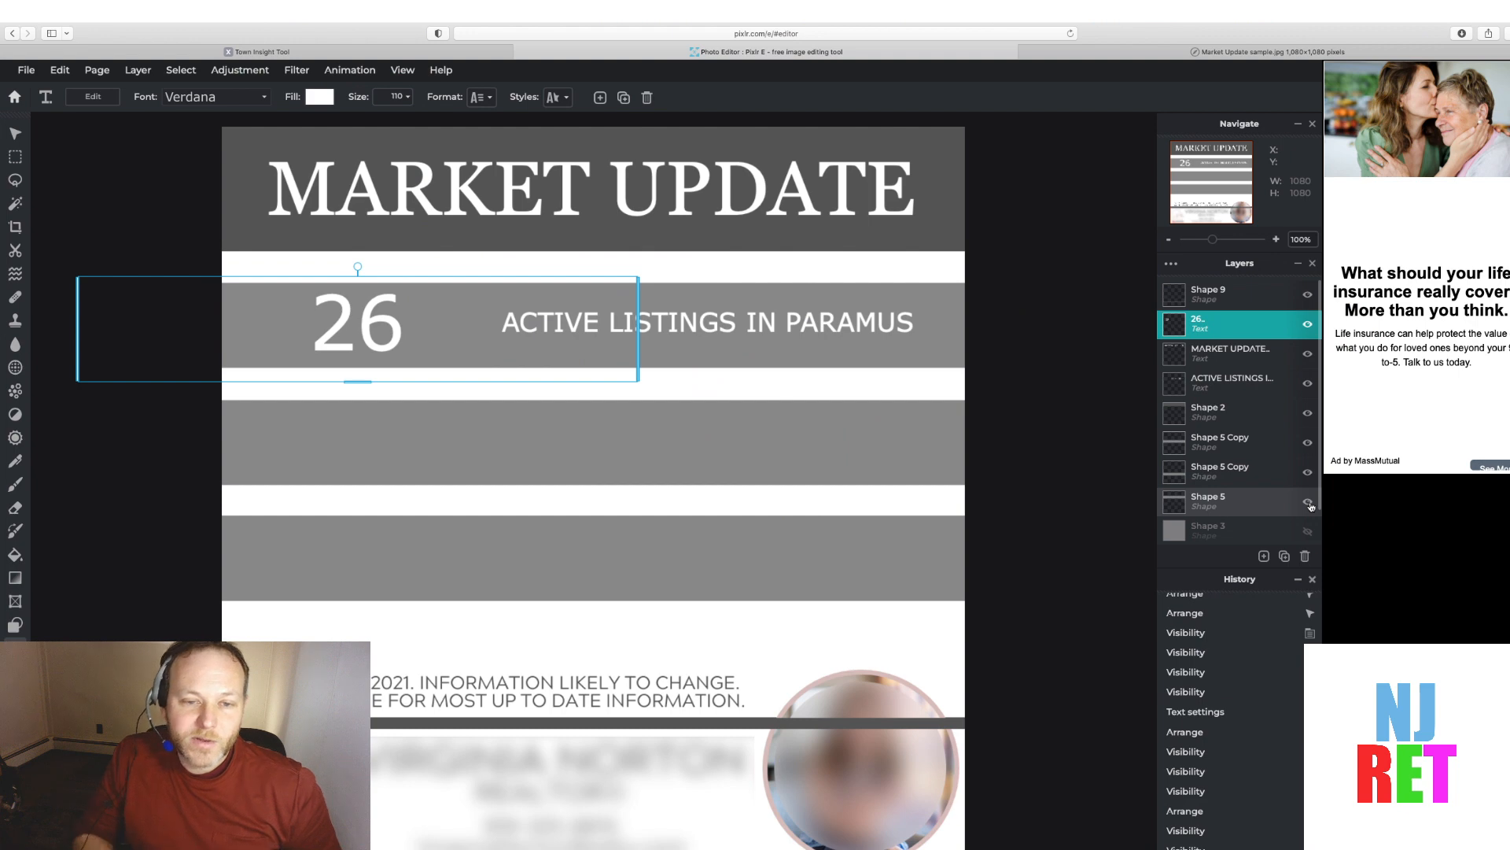
pyautogui.click(1004, 409)
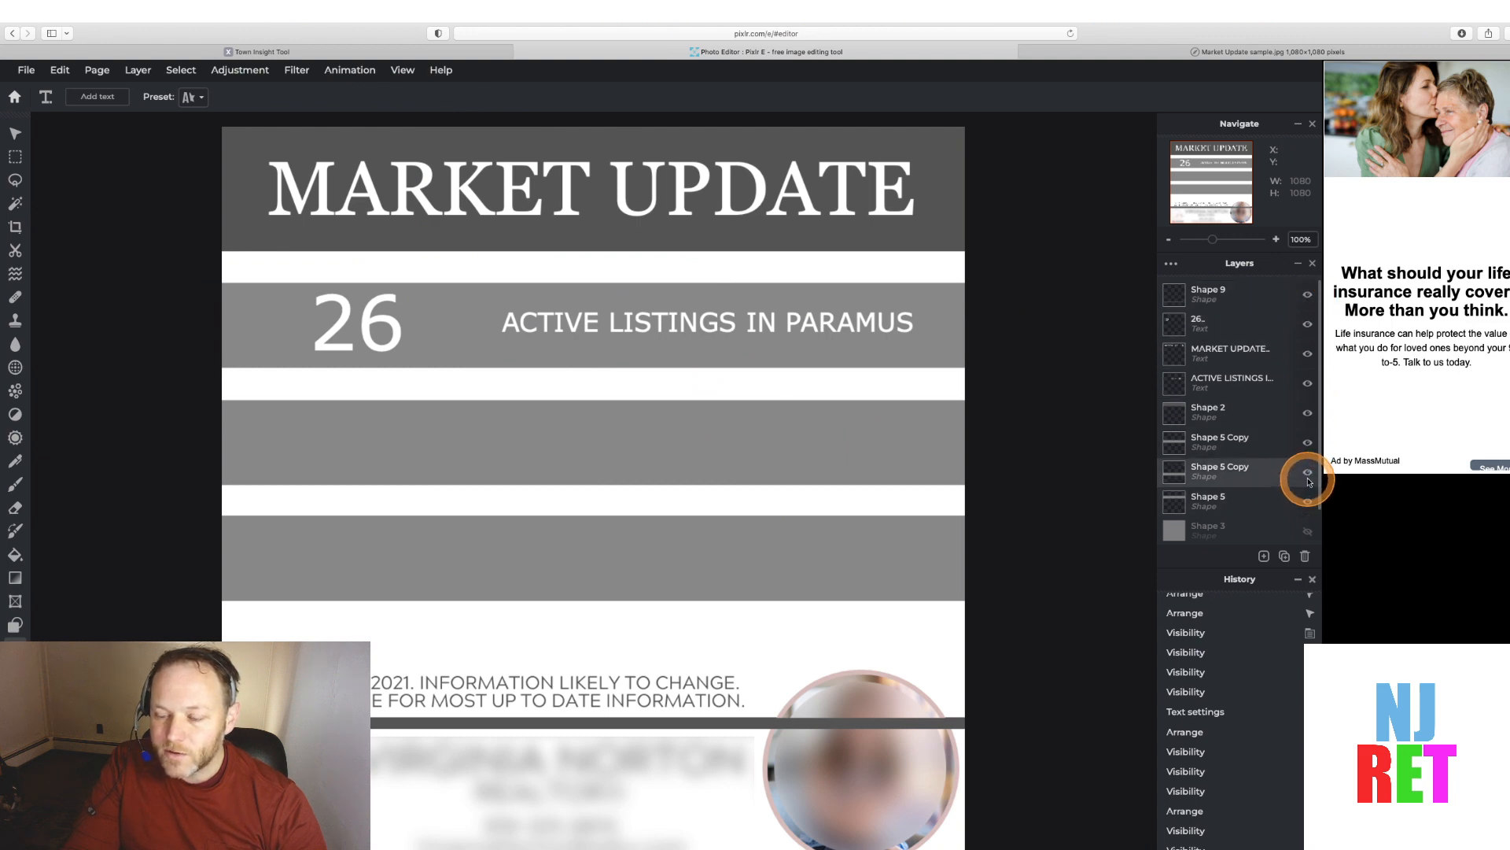
# Hide the second band's cover layer to reveal the sample, consult the Town Insights figures, and return to the editor
pyautogui.click(1309, 451)
pyautogui.click(1309, 446)
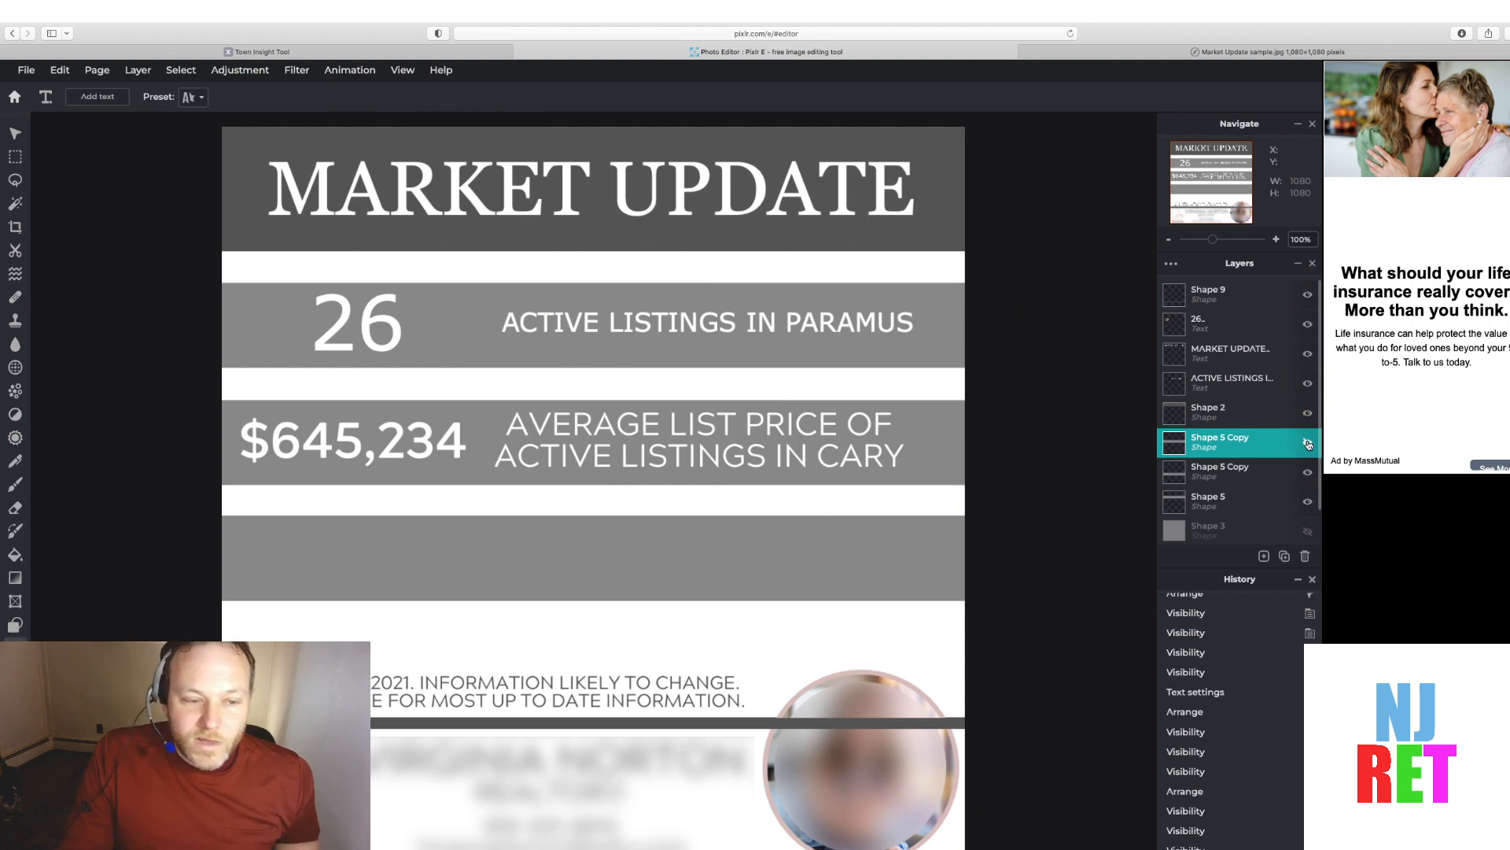
pyautogui.click(323, 55)
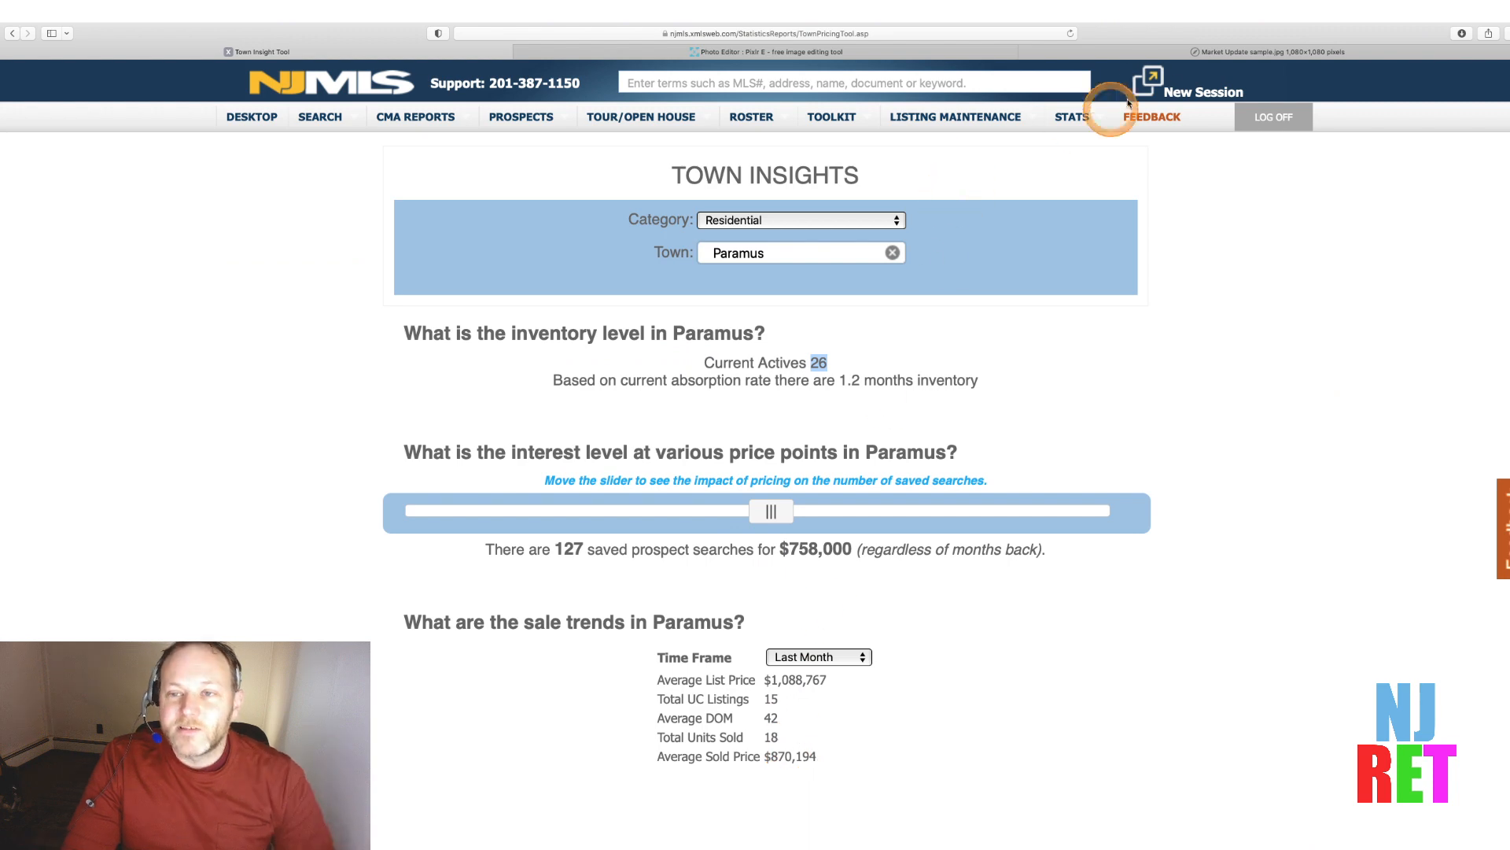
pyautogui.click(944, 49)
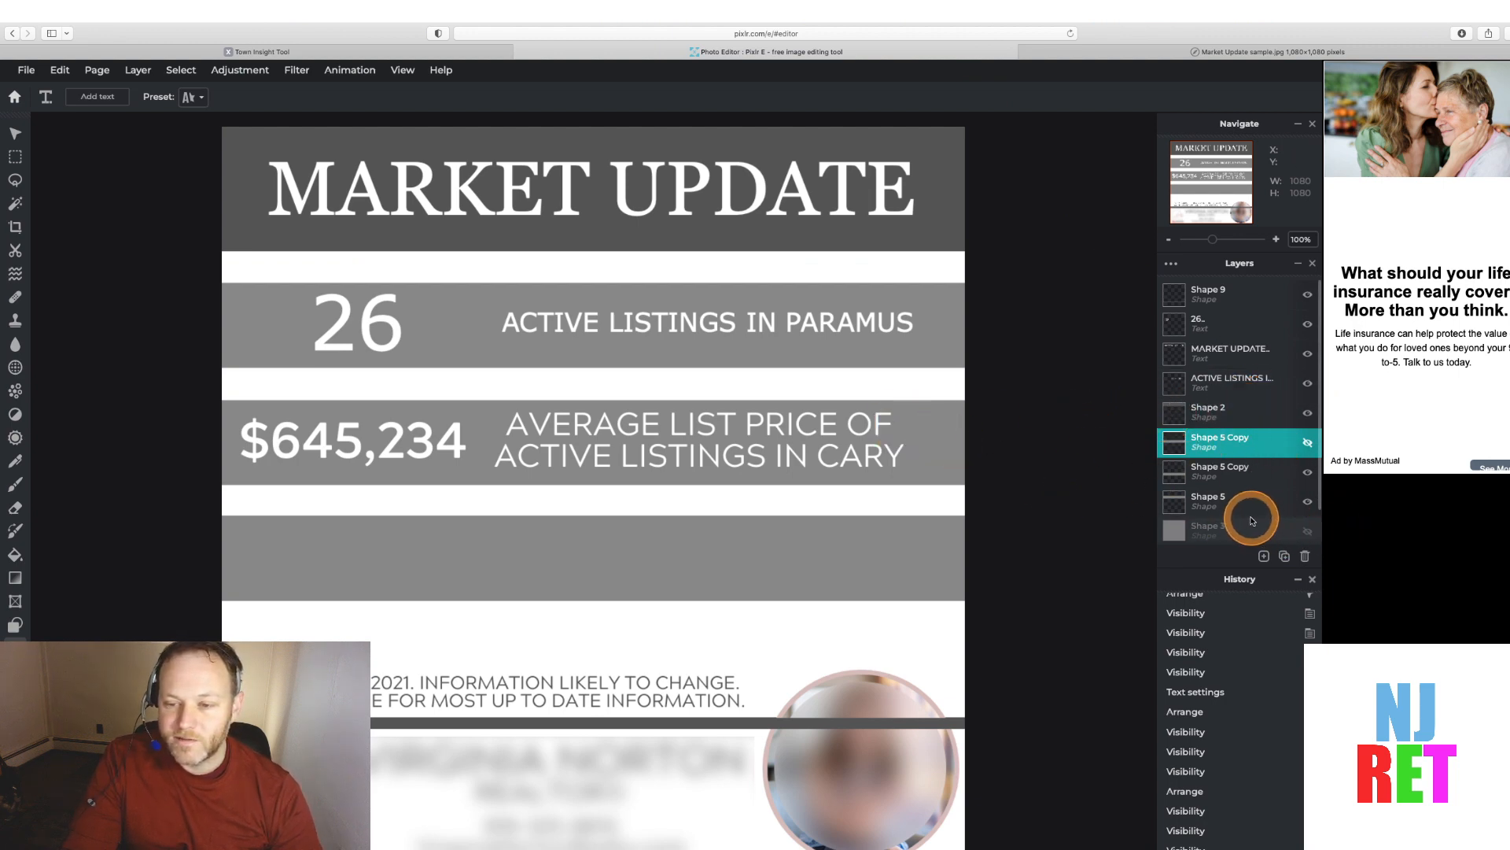
# Add a text layer reading "AVERAGE SALE PRICE IN PARAMUS FOR JAN 2022" over the second statistics band
pyautogui.click(1264, 555)
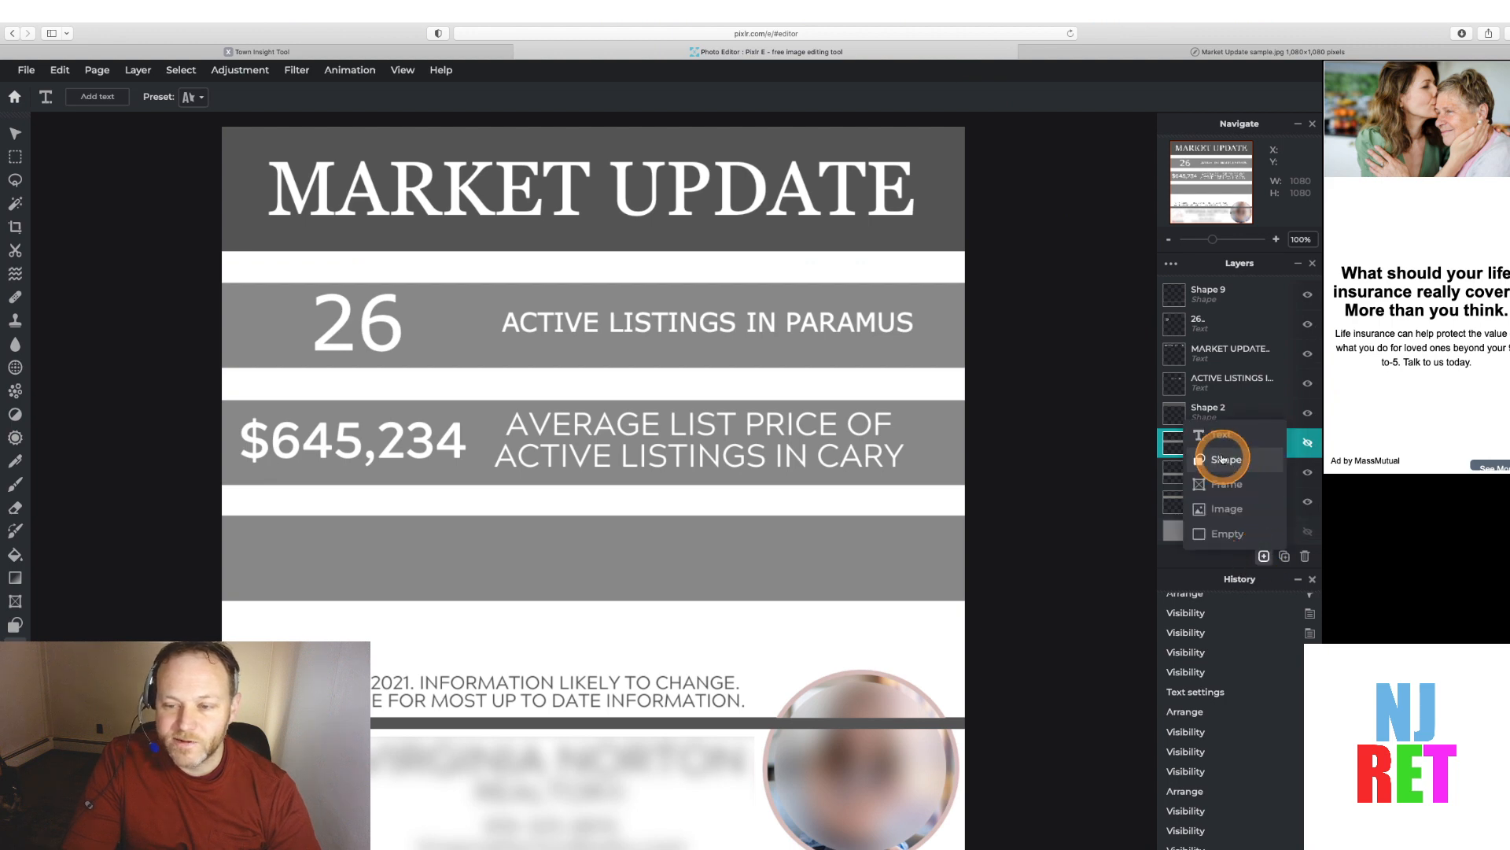
pyautogui.click(1213, 429)
pyautogui.doubleClick(524, 438)
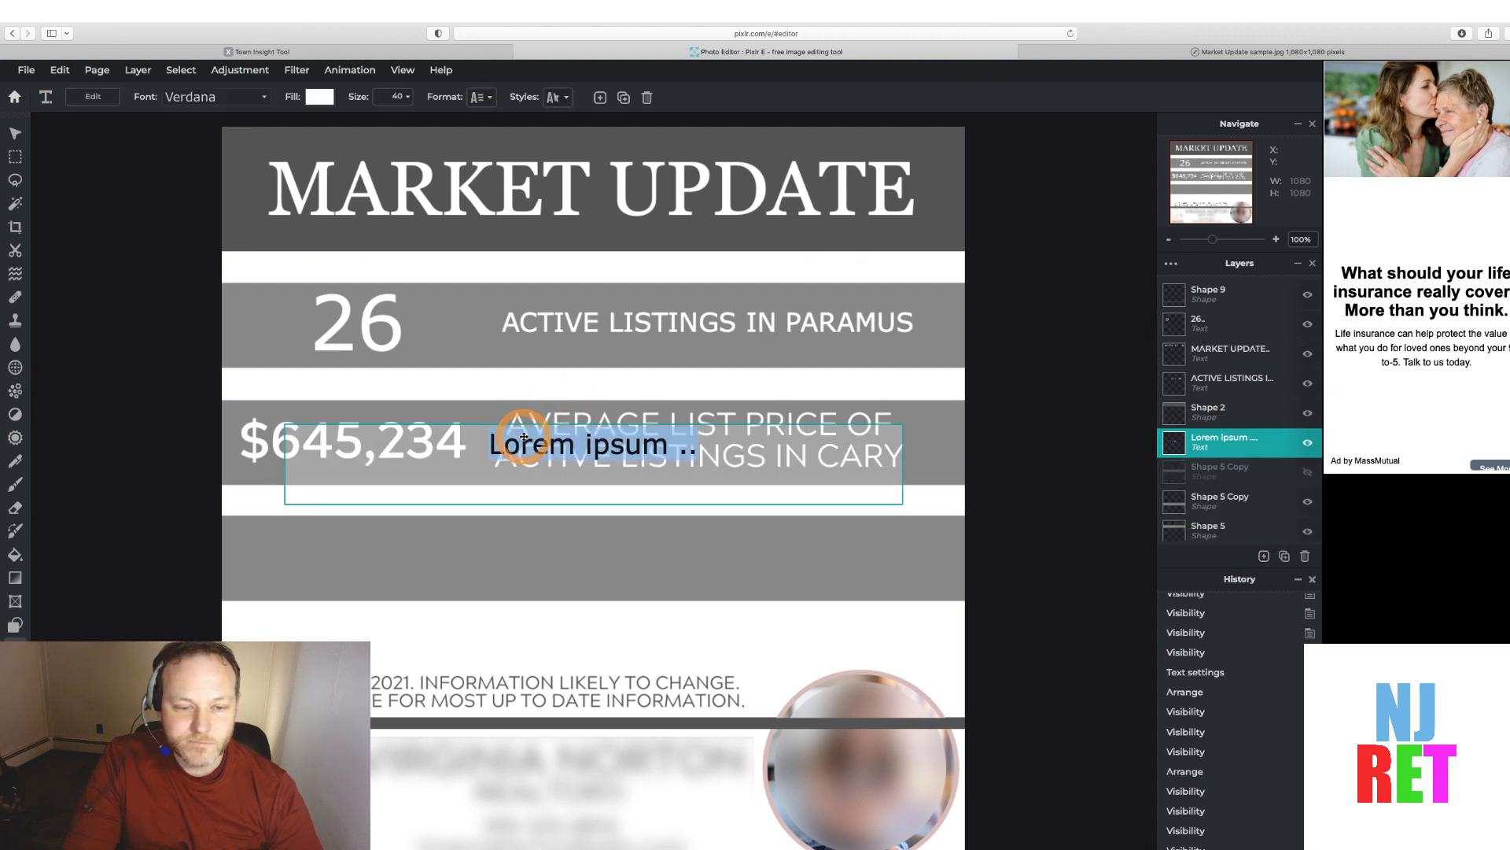
pyautogui.write('A')
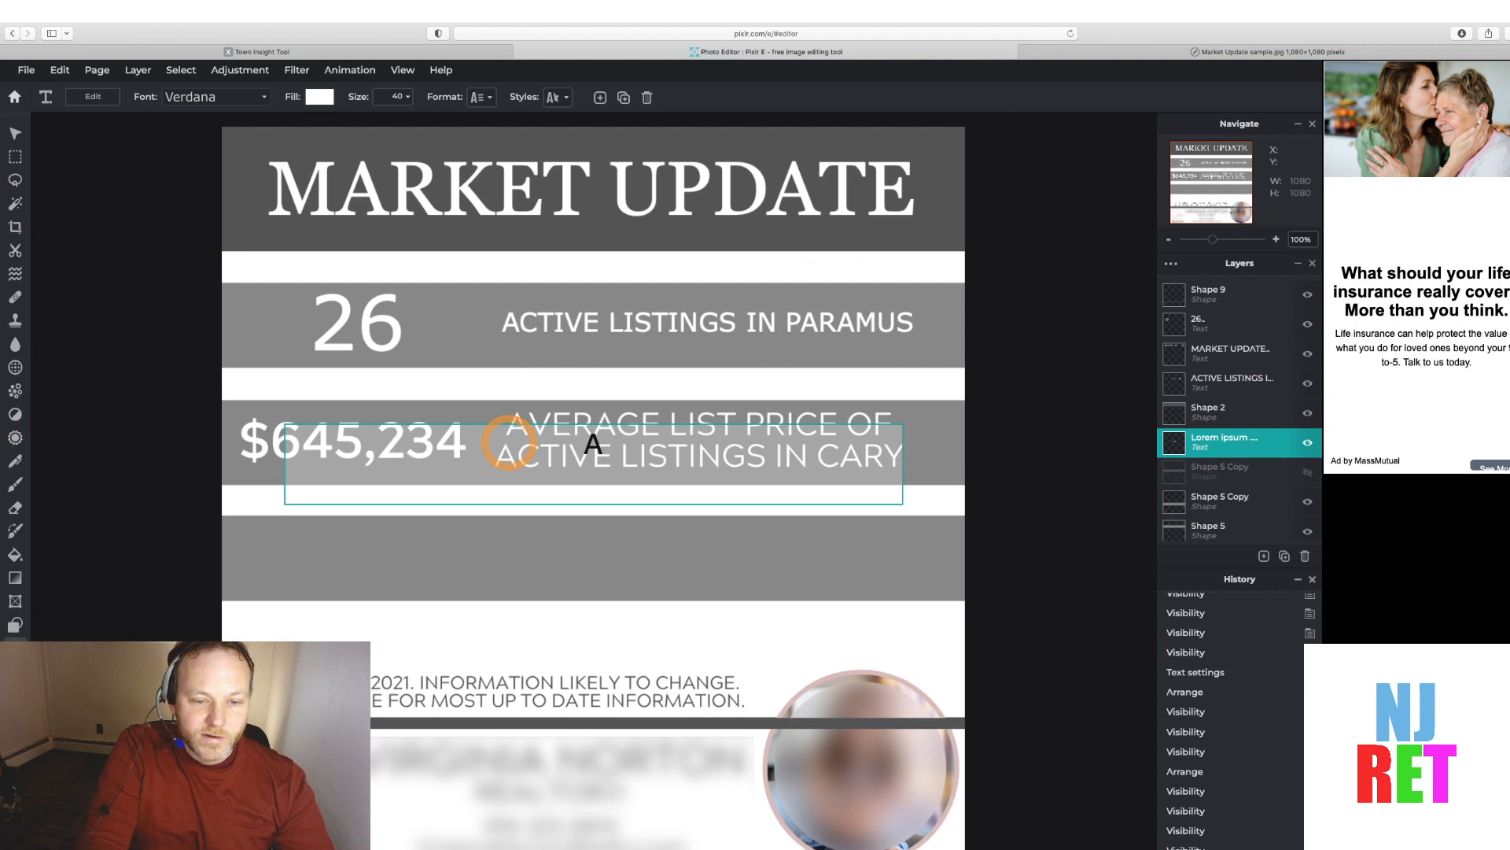
pyautogui.write('VERAGE SALE')
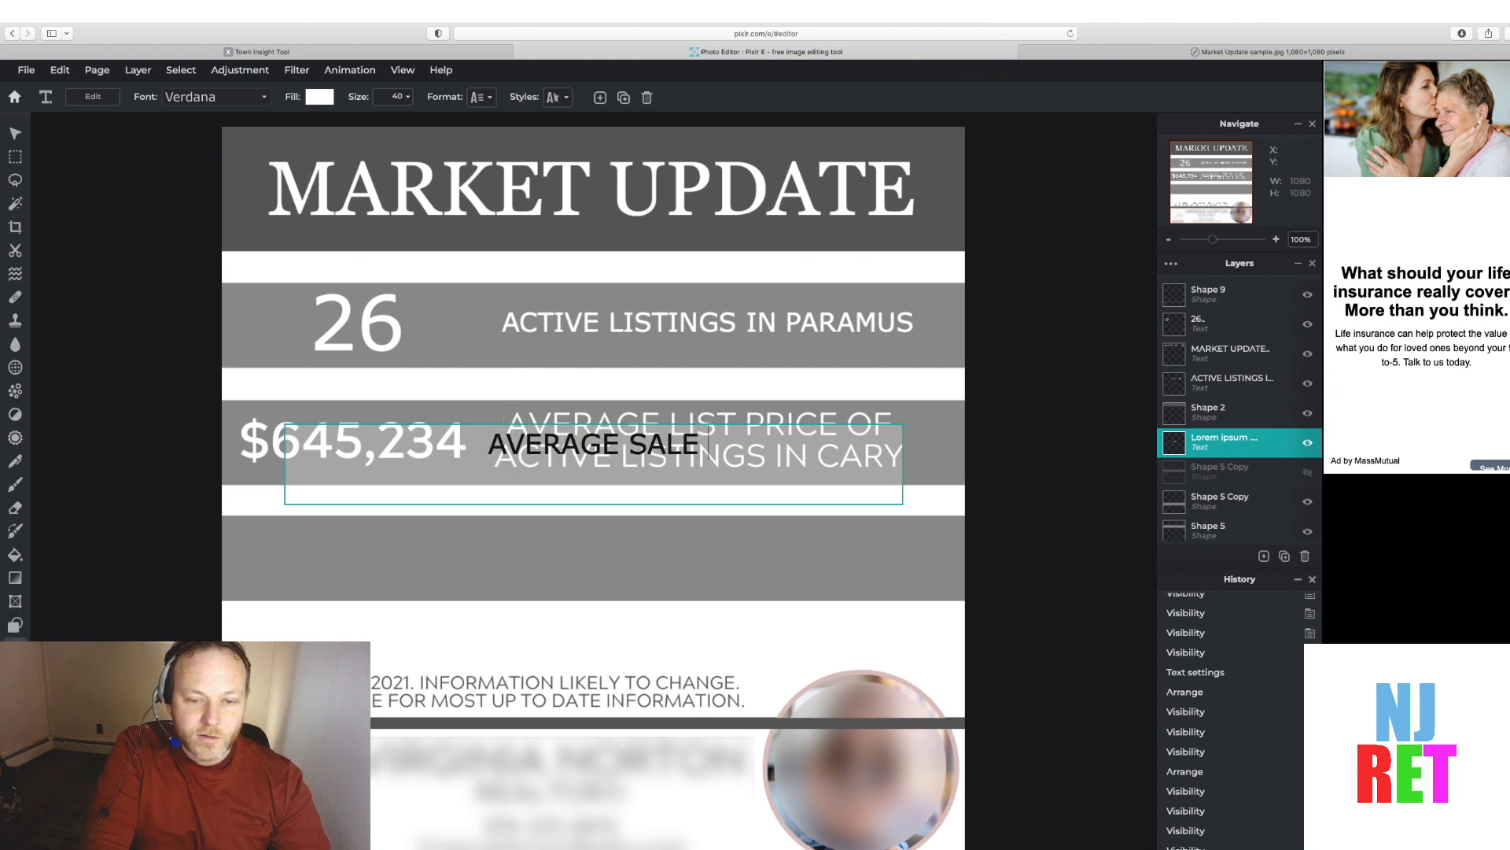
pyautogui.write(' PRICE')
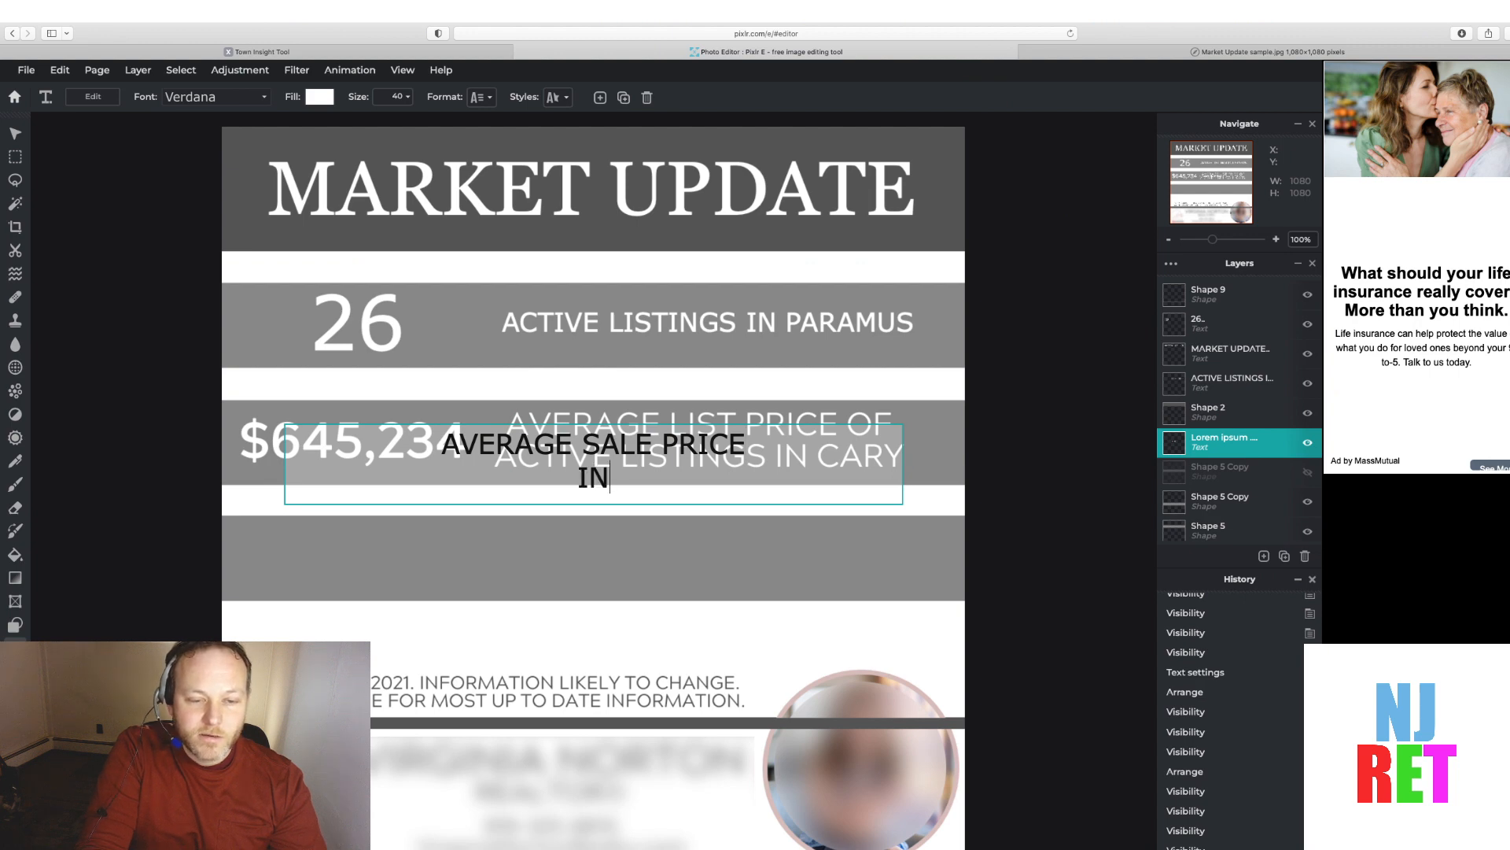
pyautogui.write('IN PARAMUS F')
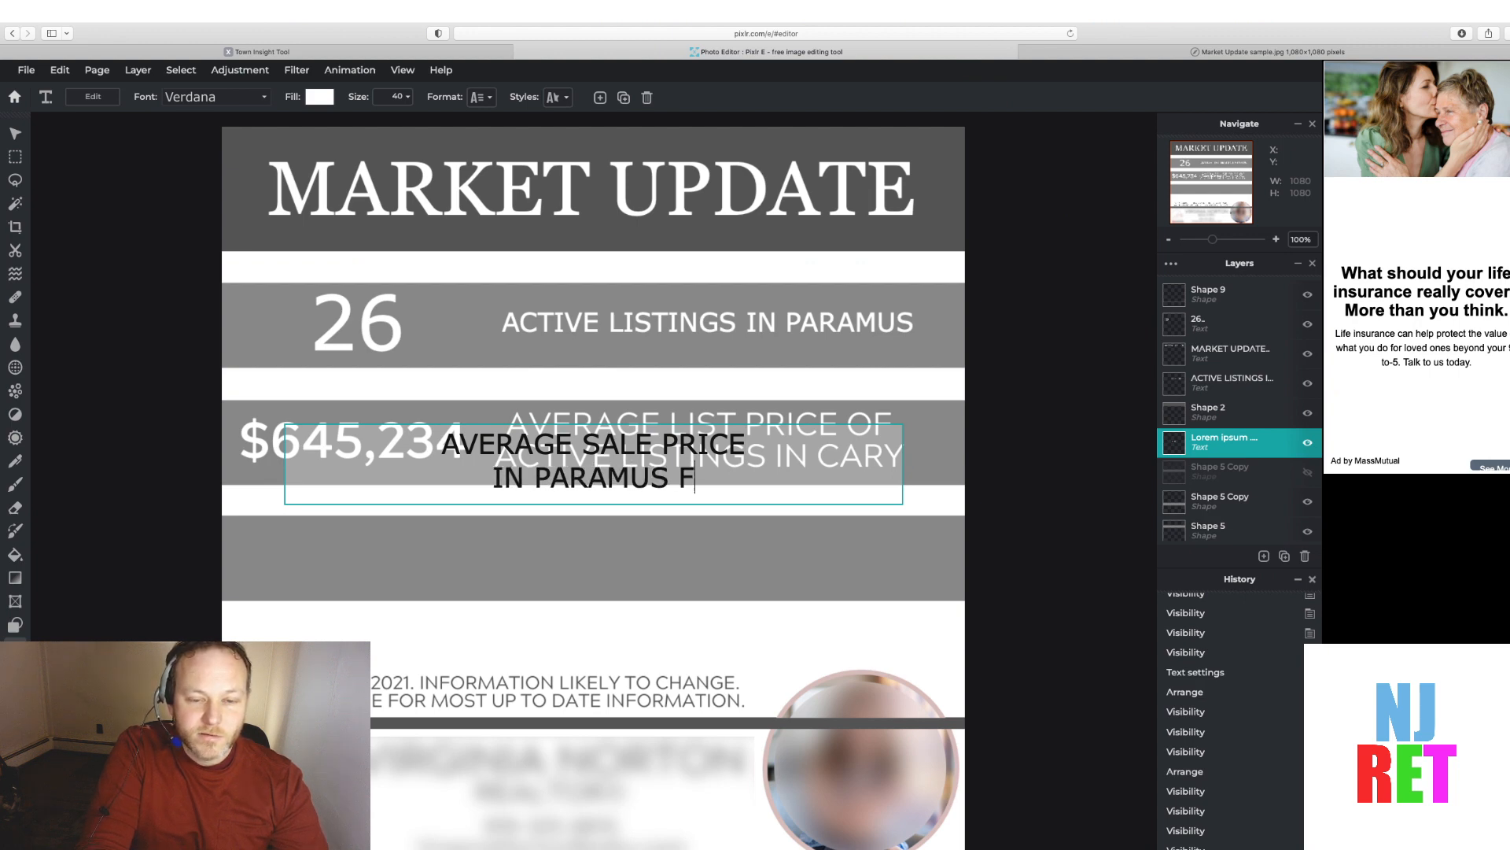
pyautogui.write('OR FEB')
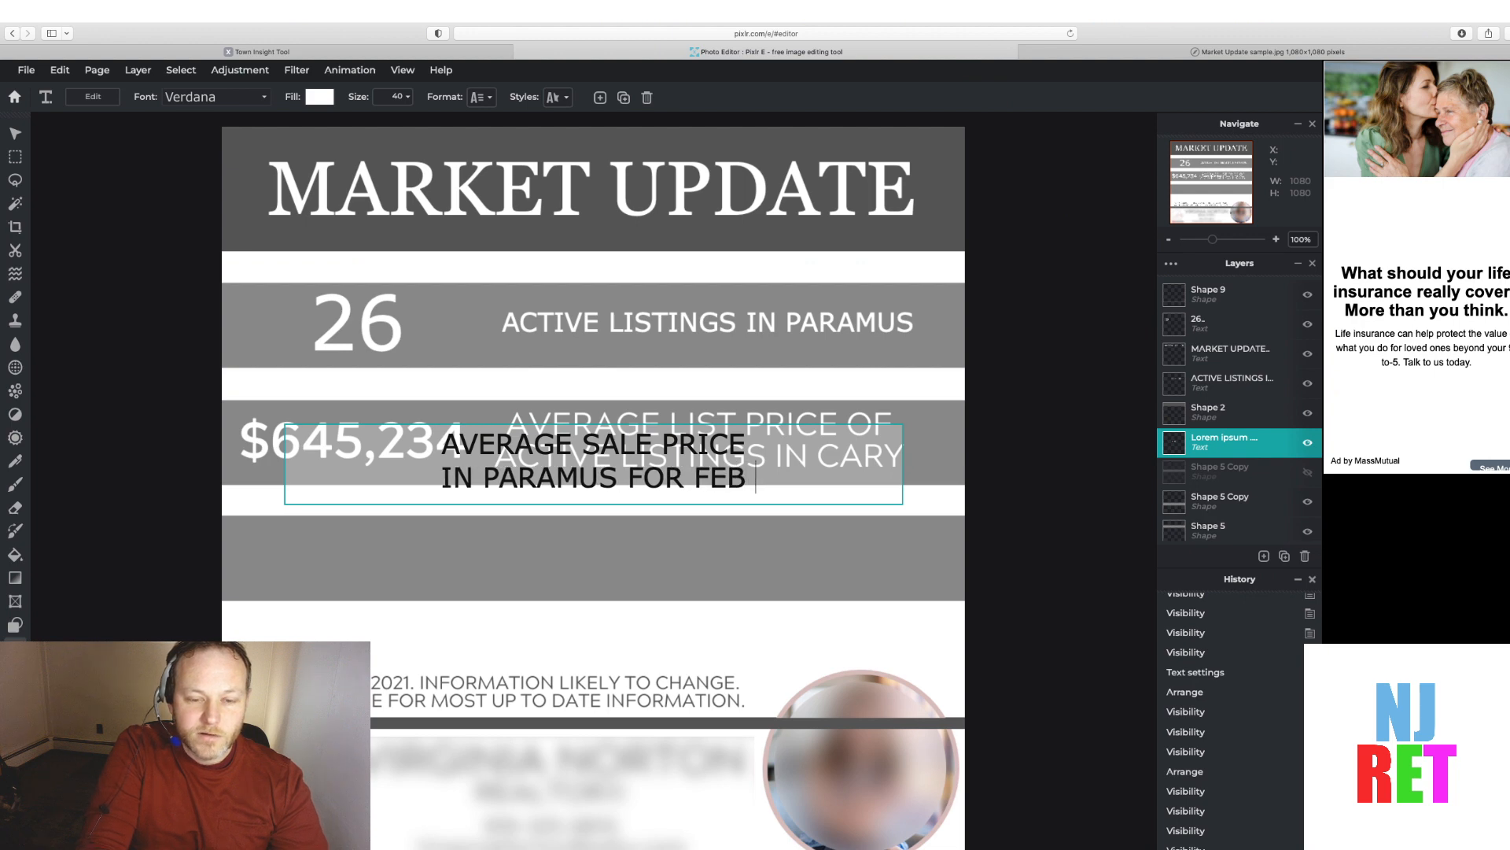
pyautogui.press('BackSpace')
pyautogui.press('BackSpace')
pyautogui.press('BackSpace')
pyautogui.write('JA')
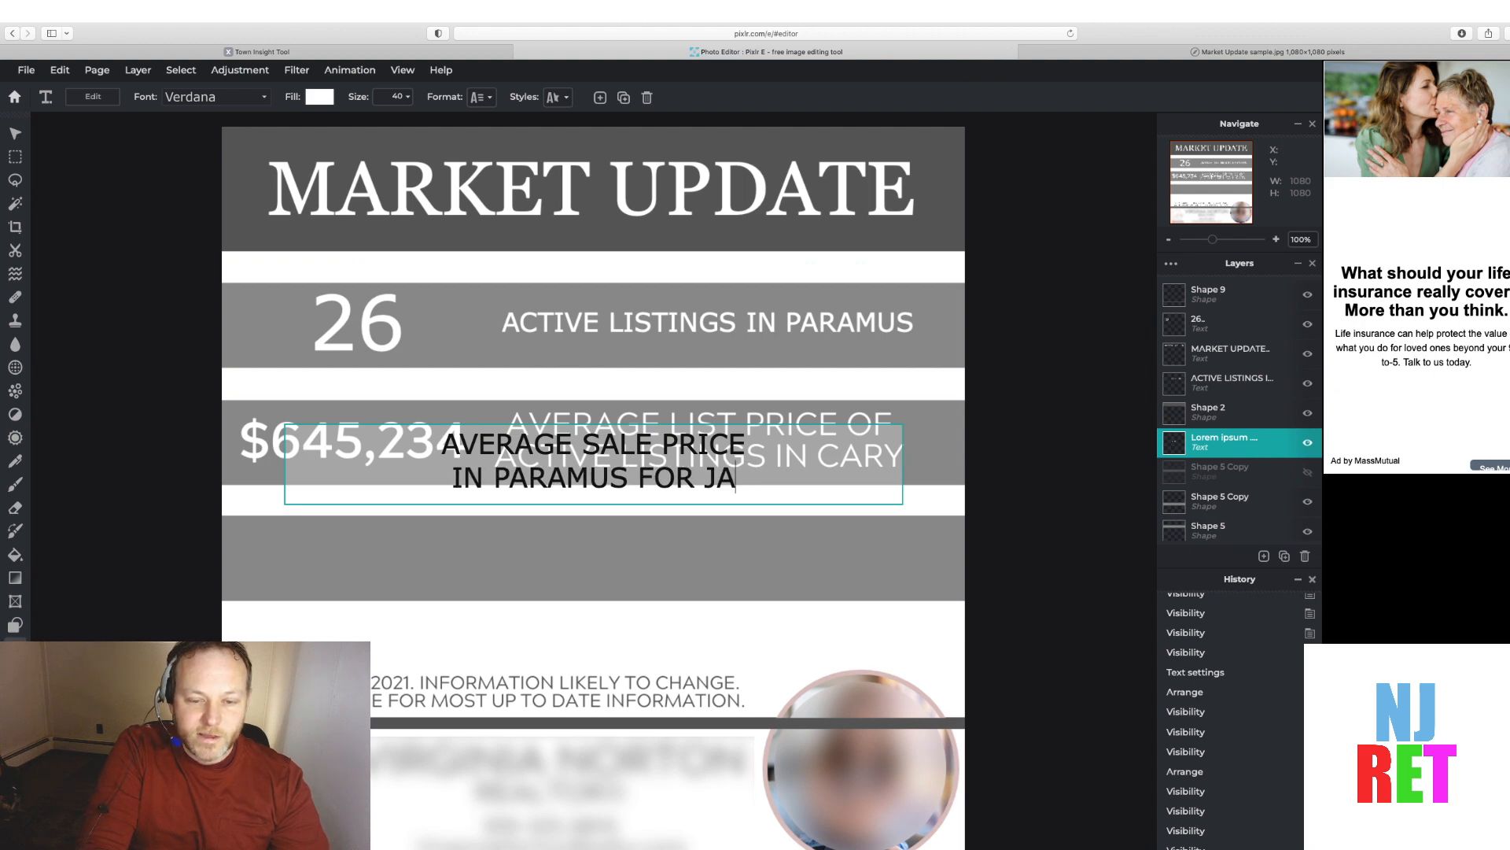
pyautogui.write('N 200')
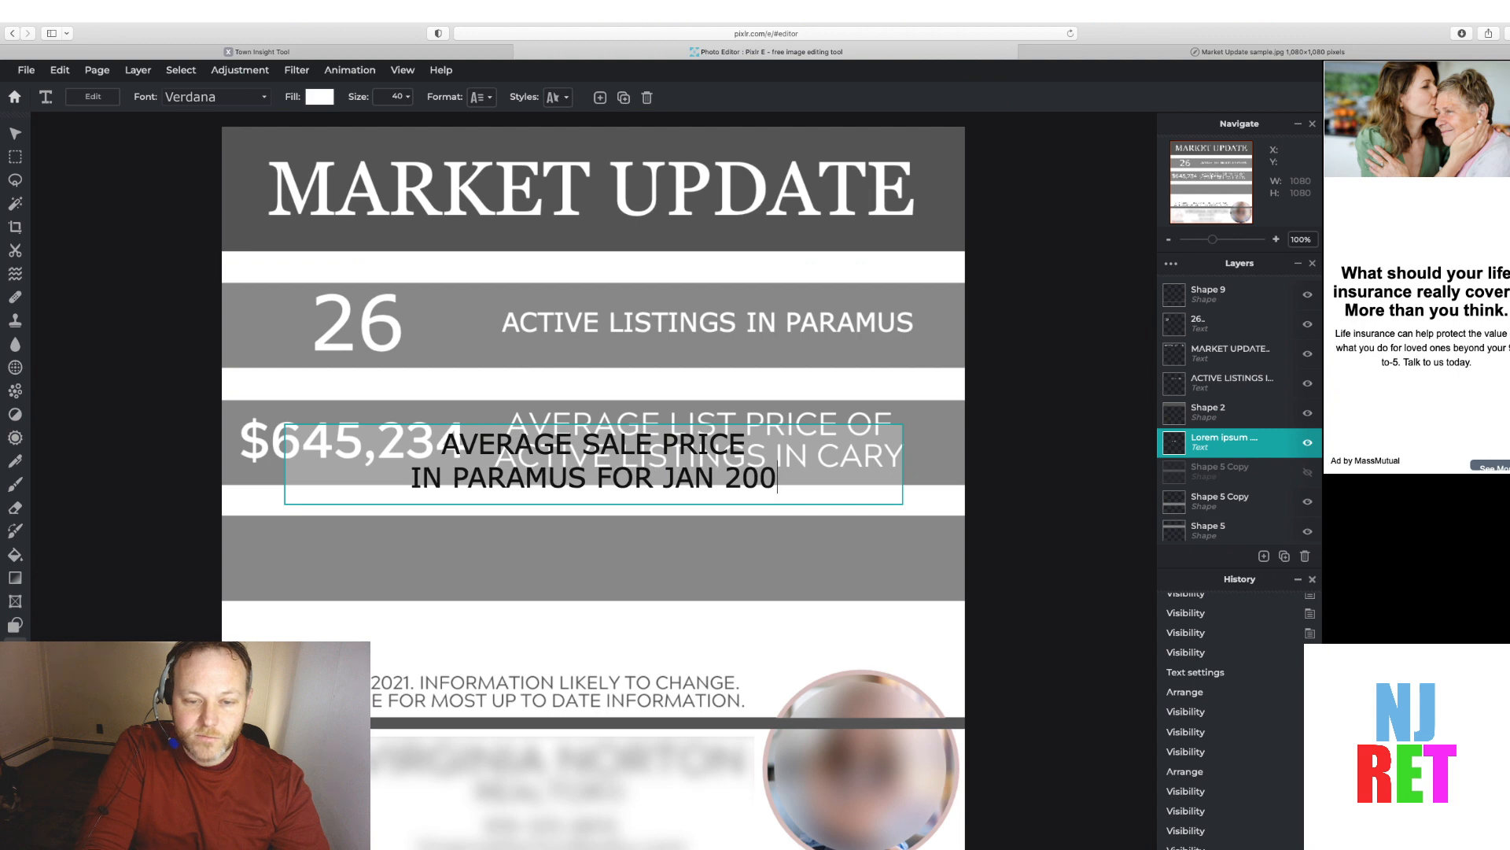
pyautogui.press('BackSpace')
pyautogui.write('22')
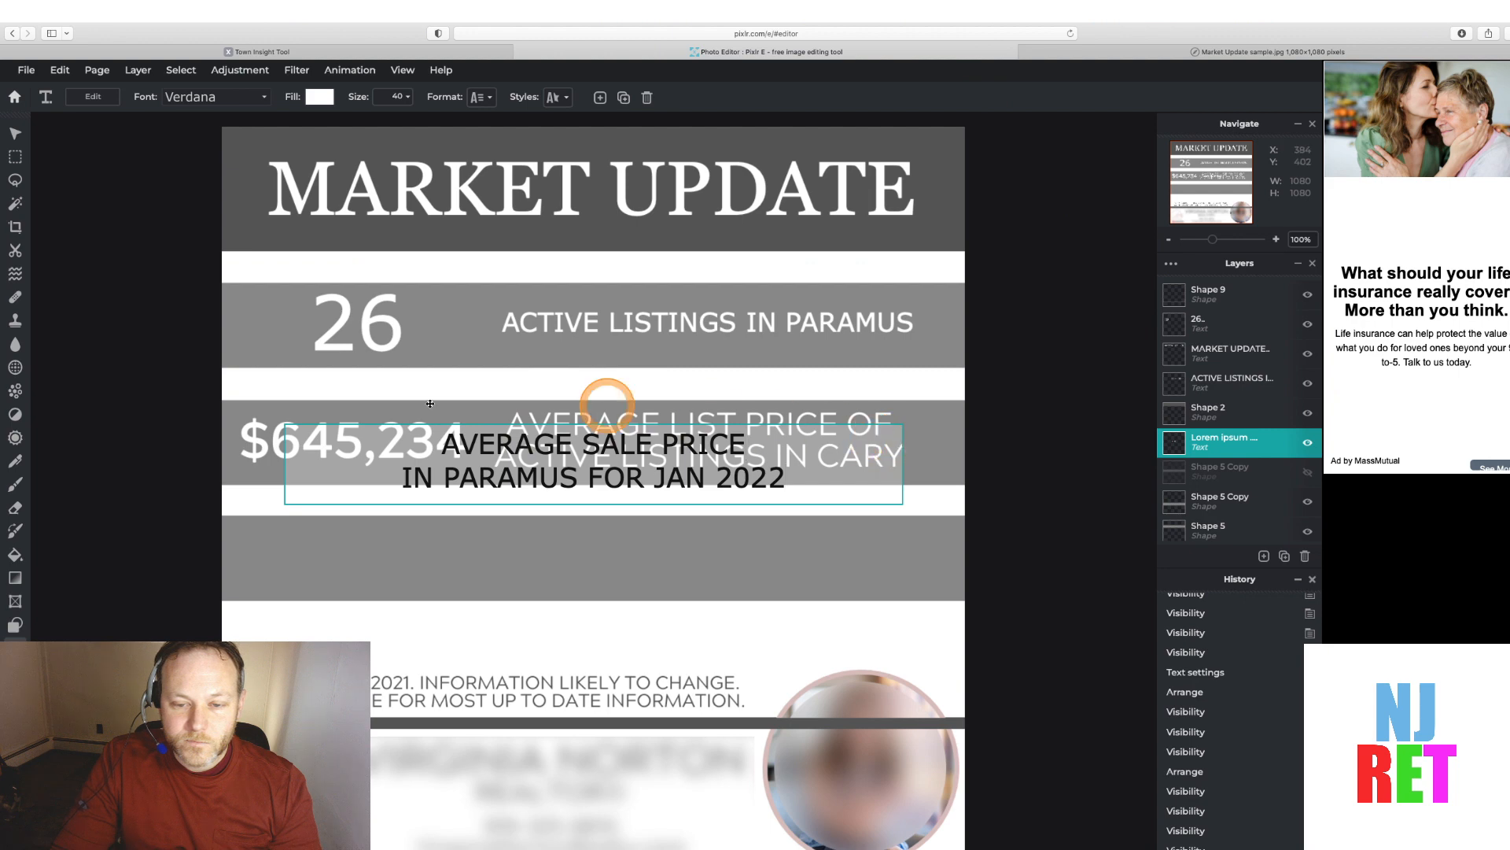
# Move the sale price caption to the right side of the second band, toggling the band cover to compare with the sample
pyautogui.click(14, 137)
pyautogui.click(455, 411)
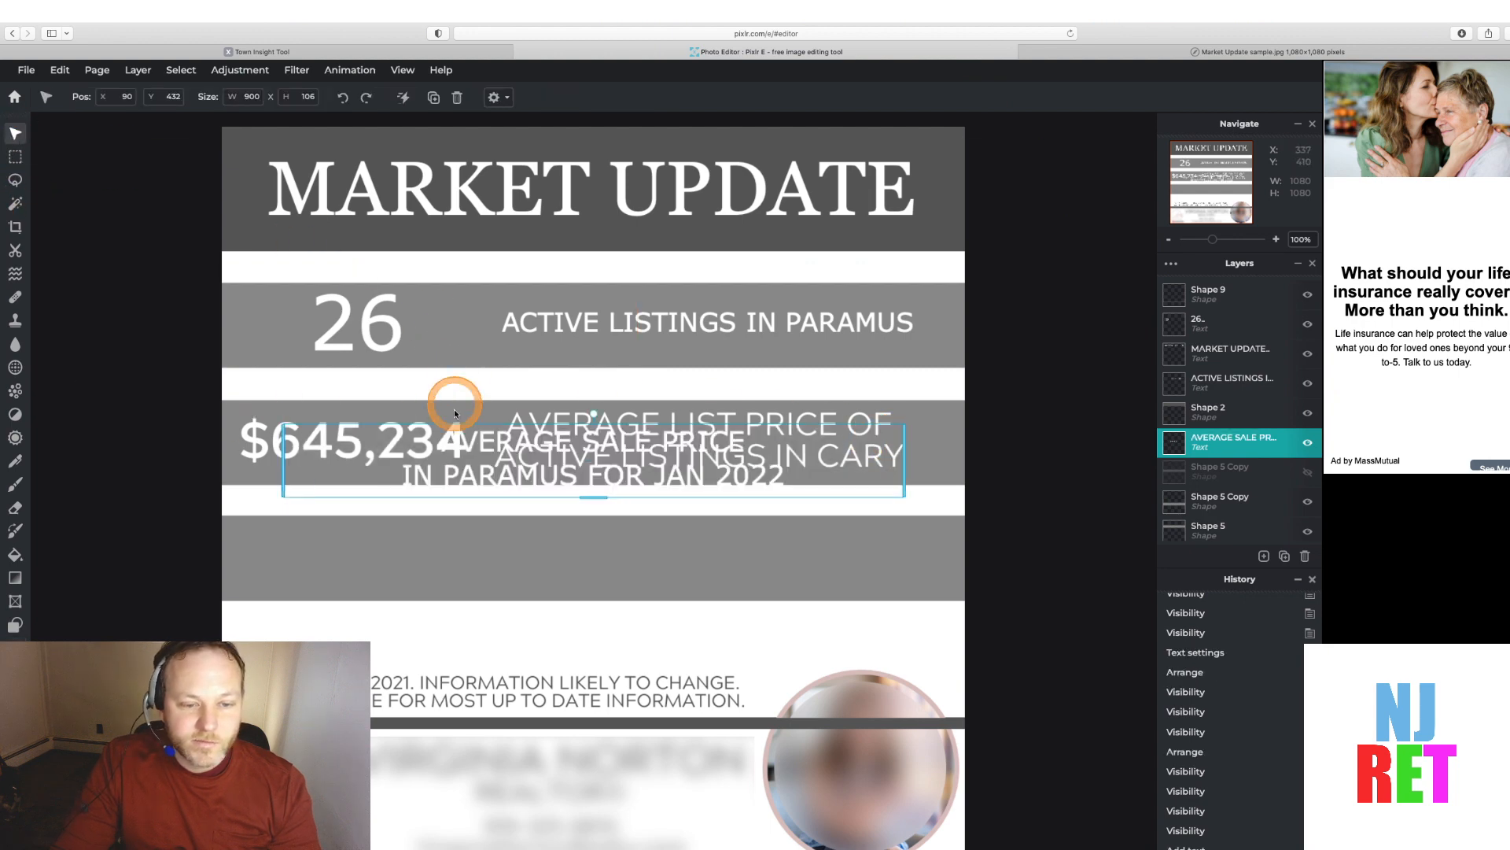
pyautogui.moveTo(464, 427); pyautogui.dragTo(564, 407)
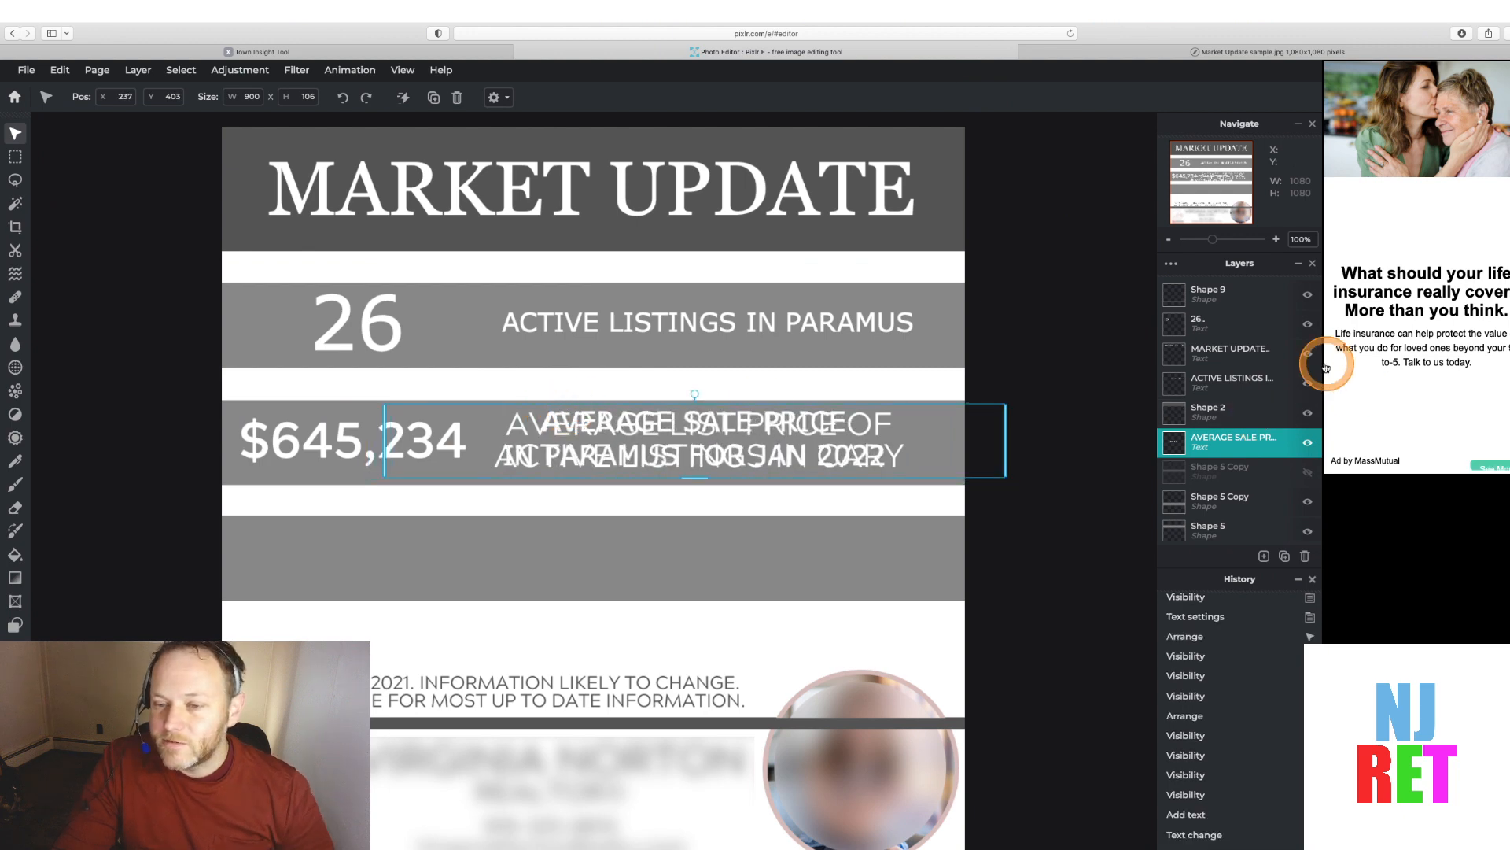
pyautogui.click(1307, 472)
pyautogui.click(1308, 474)
pyautogui.click(1308, 473)
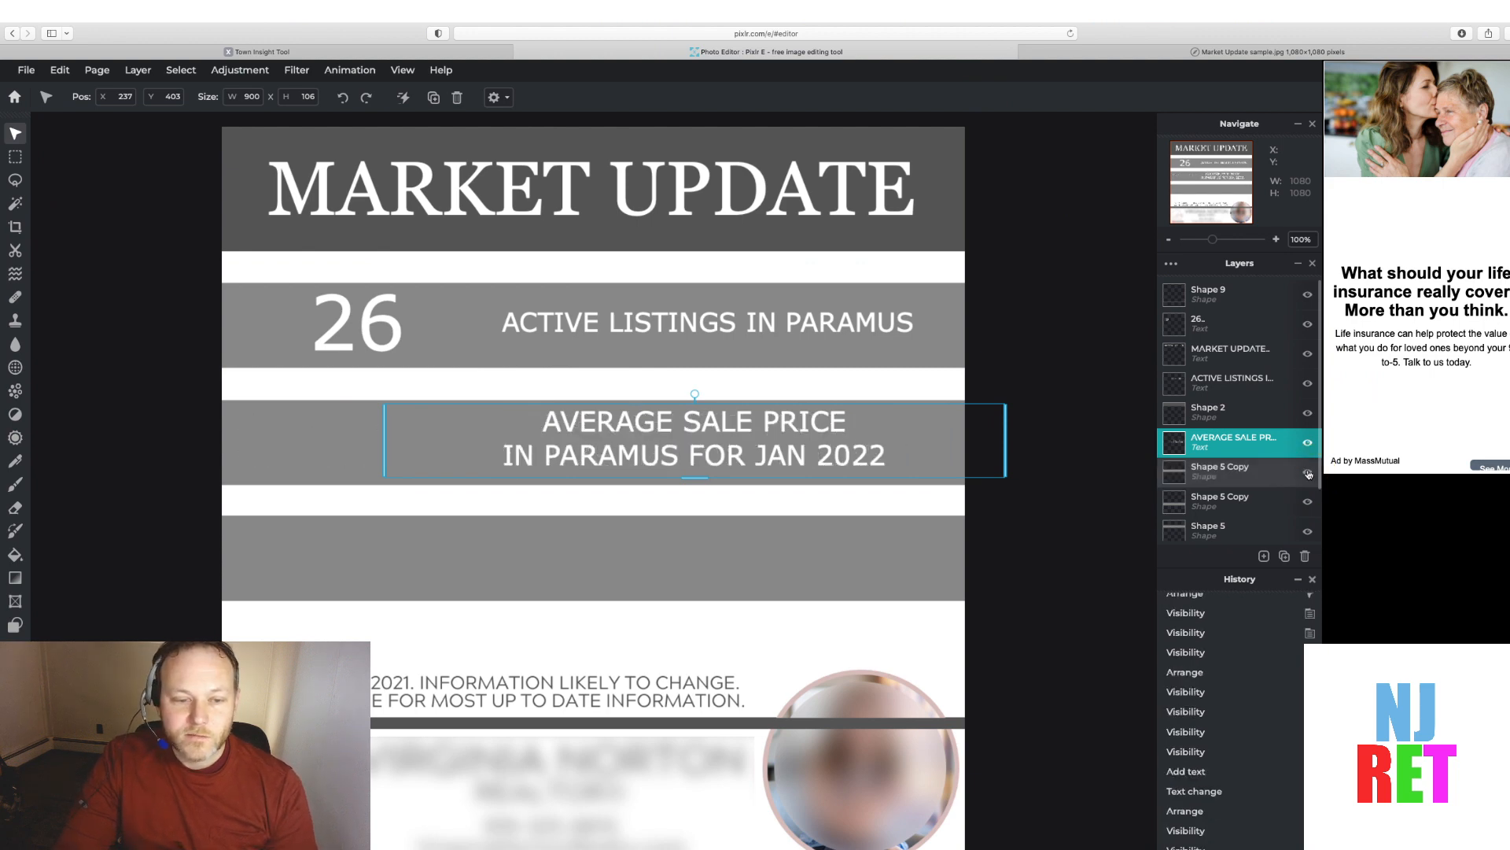
pyautogui.click(1308, 473)
pyautogui.click(1308, 473)
pyautogui.click(932, 428)
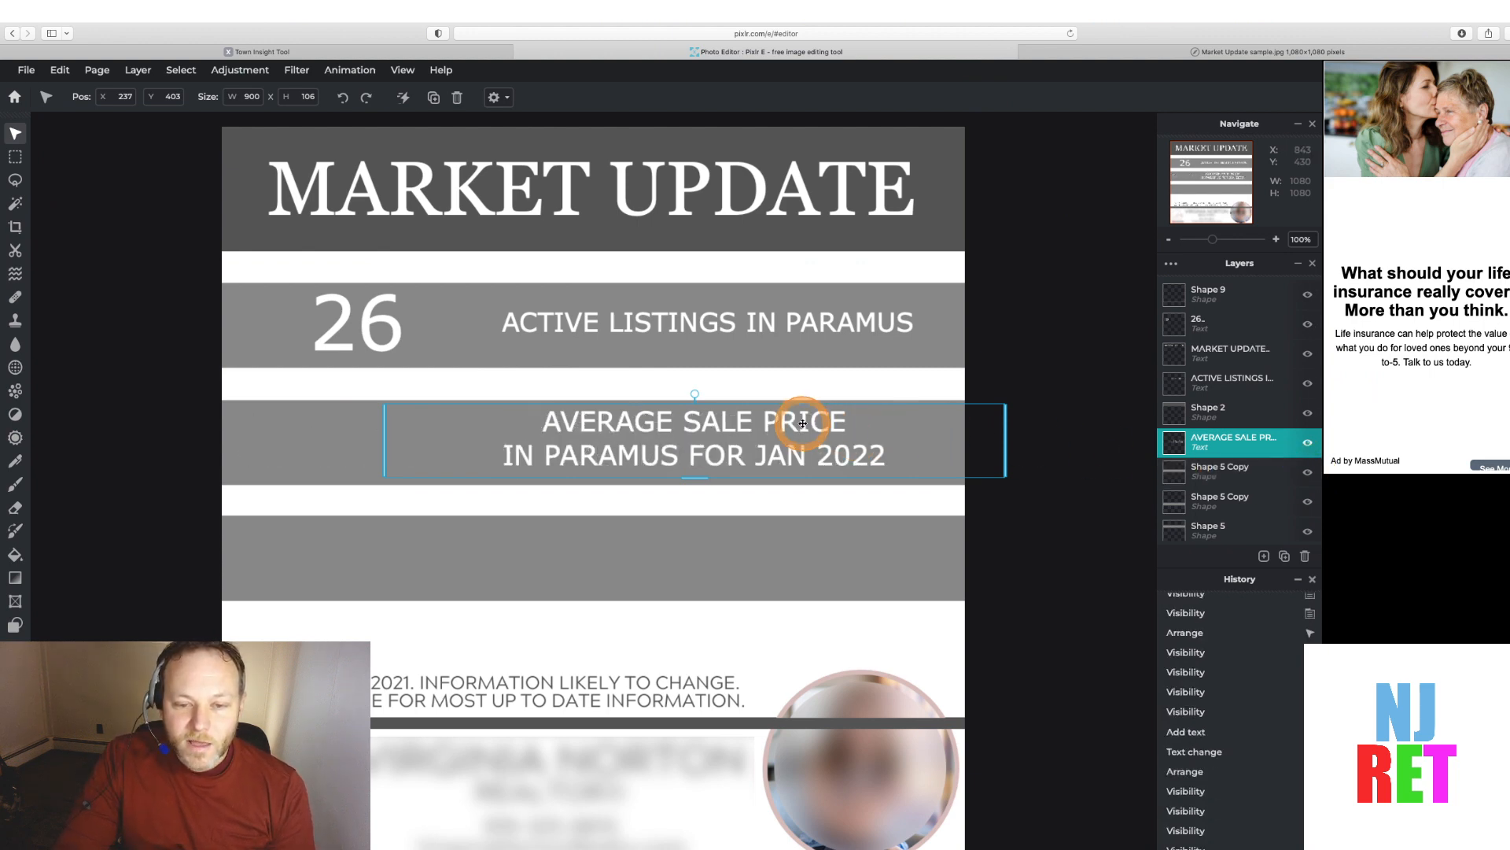
pyautogui.moveTo(803, 424)
pyautogui.mouseDown()
pyautogui.moveTo(775, 424)
pyautogui.moveTo(795, 424)
pyautogui.mouseUp()
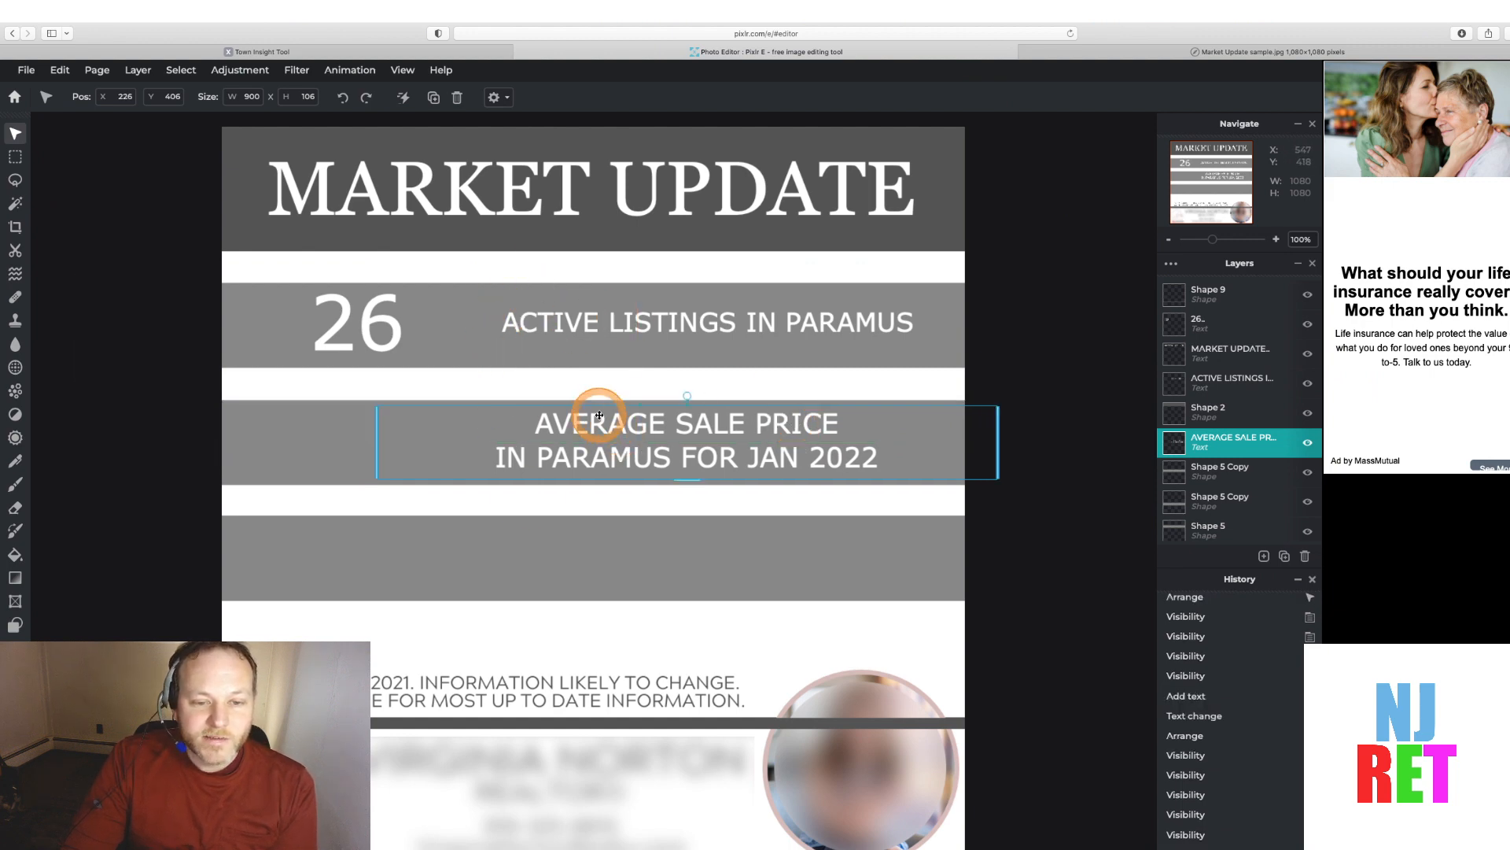
pyautogui.moveTo(598, 409)
pyautogui.mouseDown()
pyautogui.moveTo(611, 410)
pyautogui.moveTo(592, 410)
pyautogui.mouseUp()
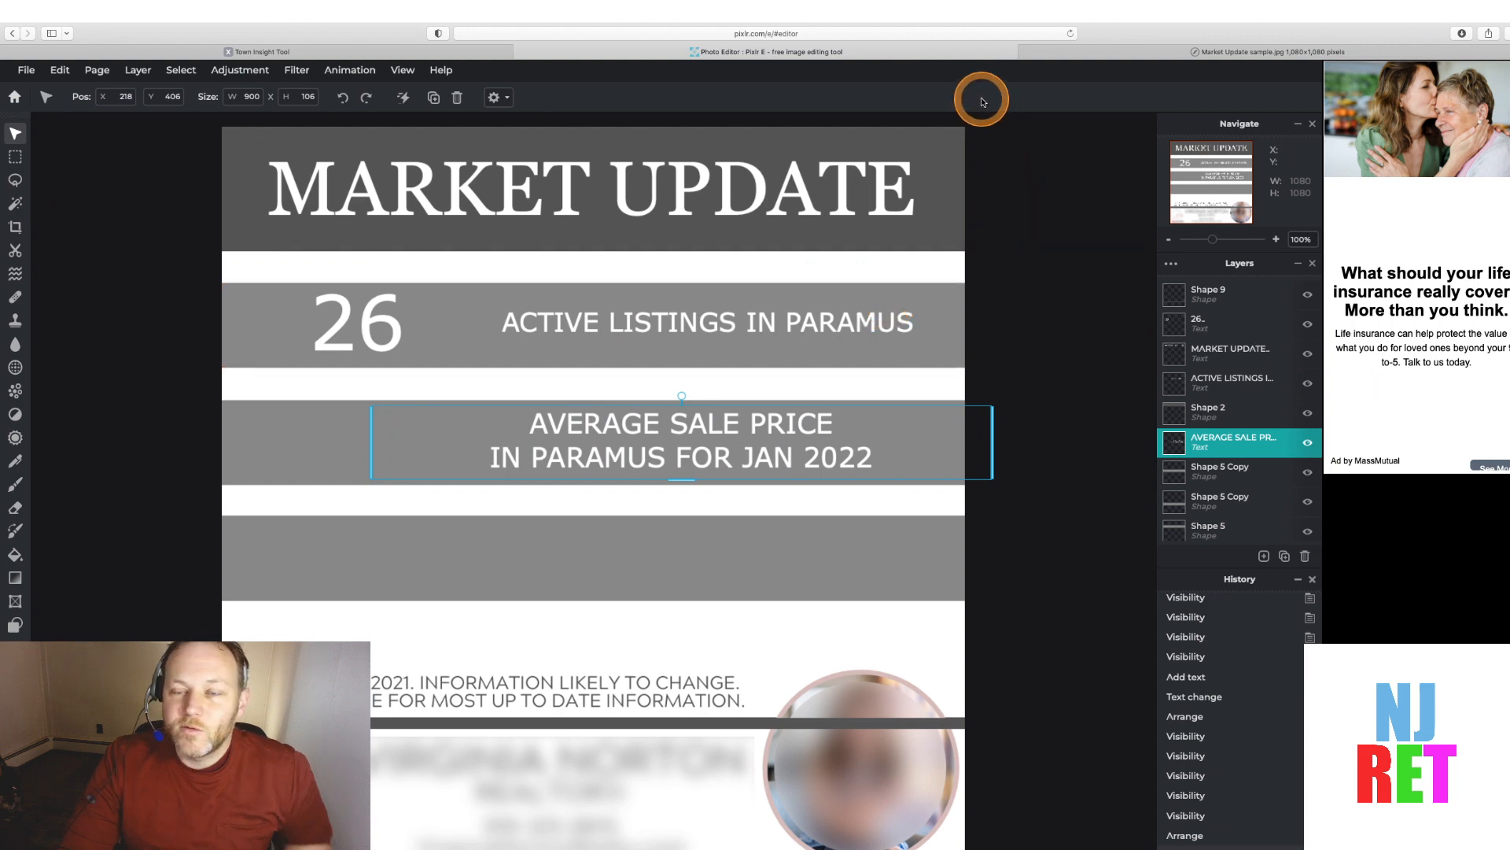
pyautogui.click(1029, 383)
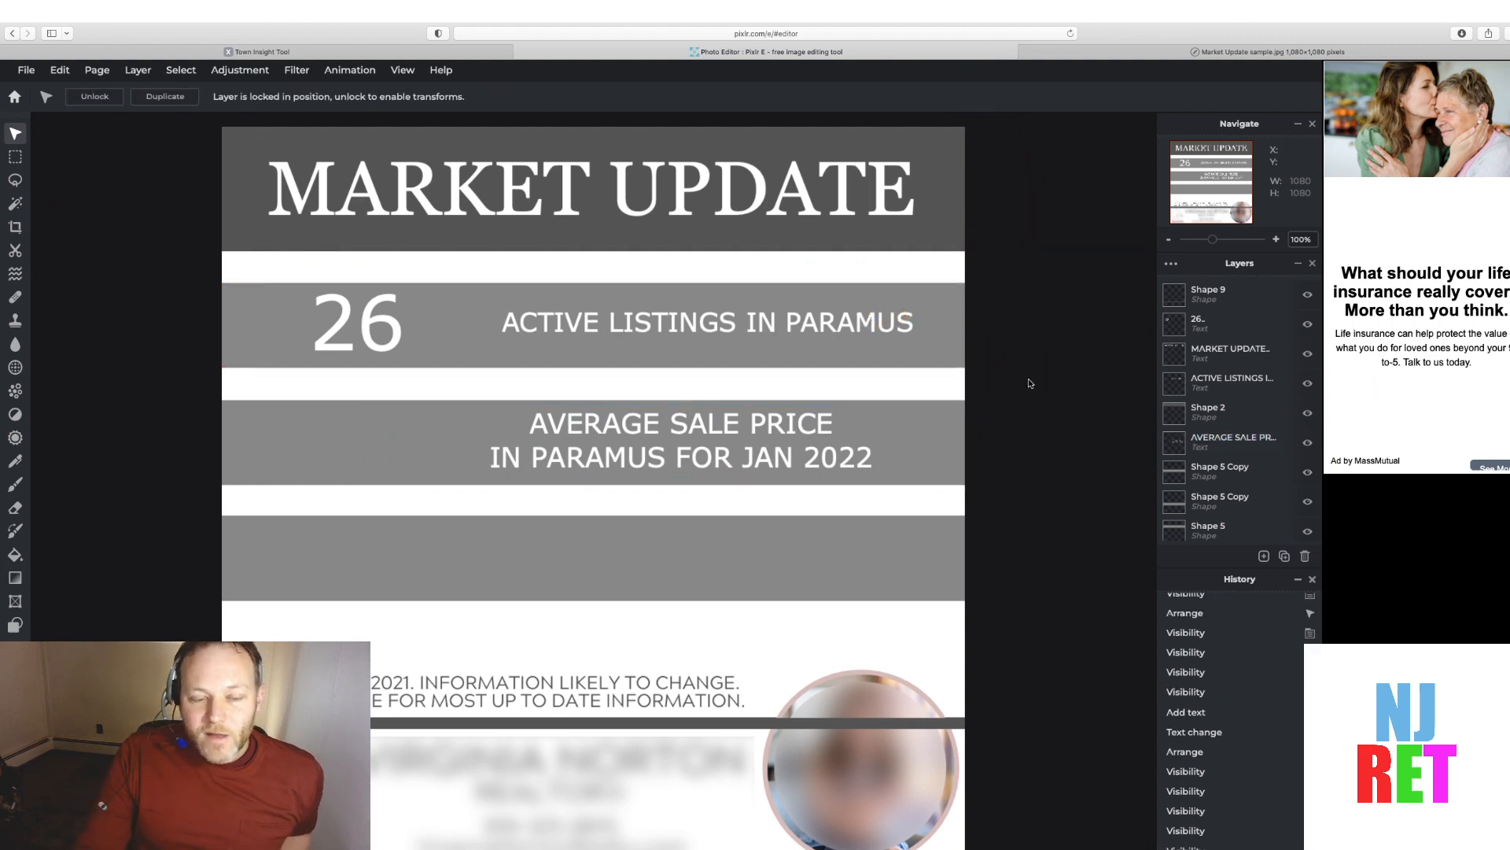
# Copy the Average Sold Price from Town Insights and paste $870,194 into a new text layer in the second band
pyautogui.click(211, 53)
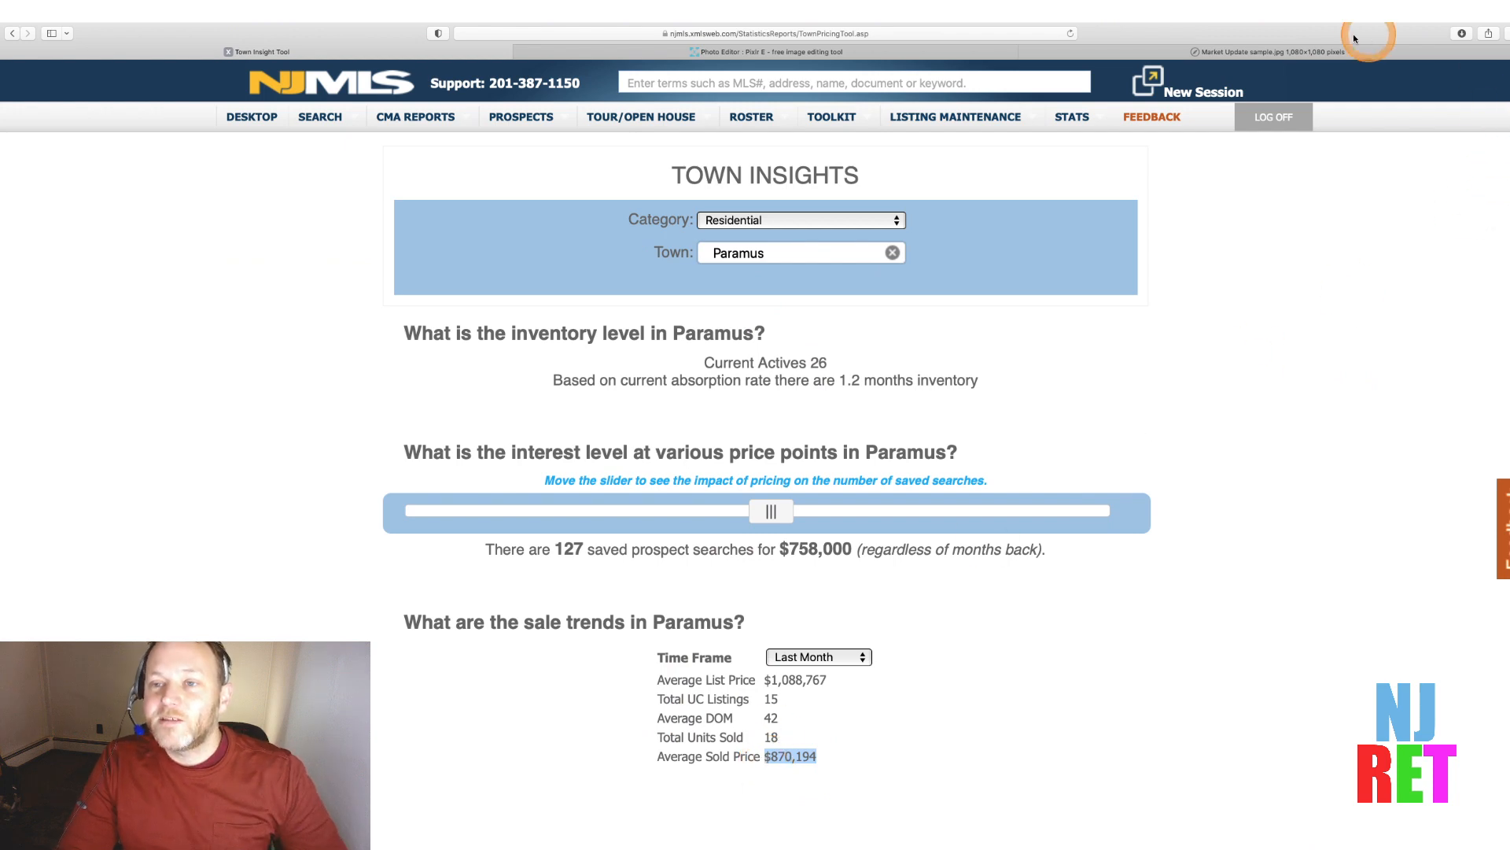
pyautogui.click(839, 56)
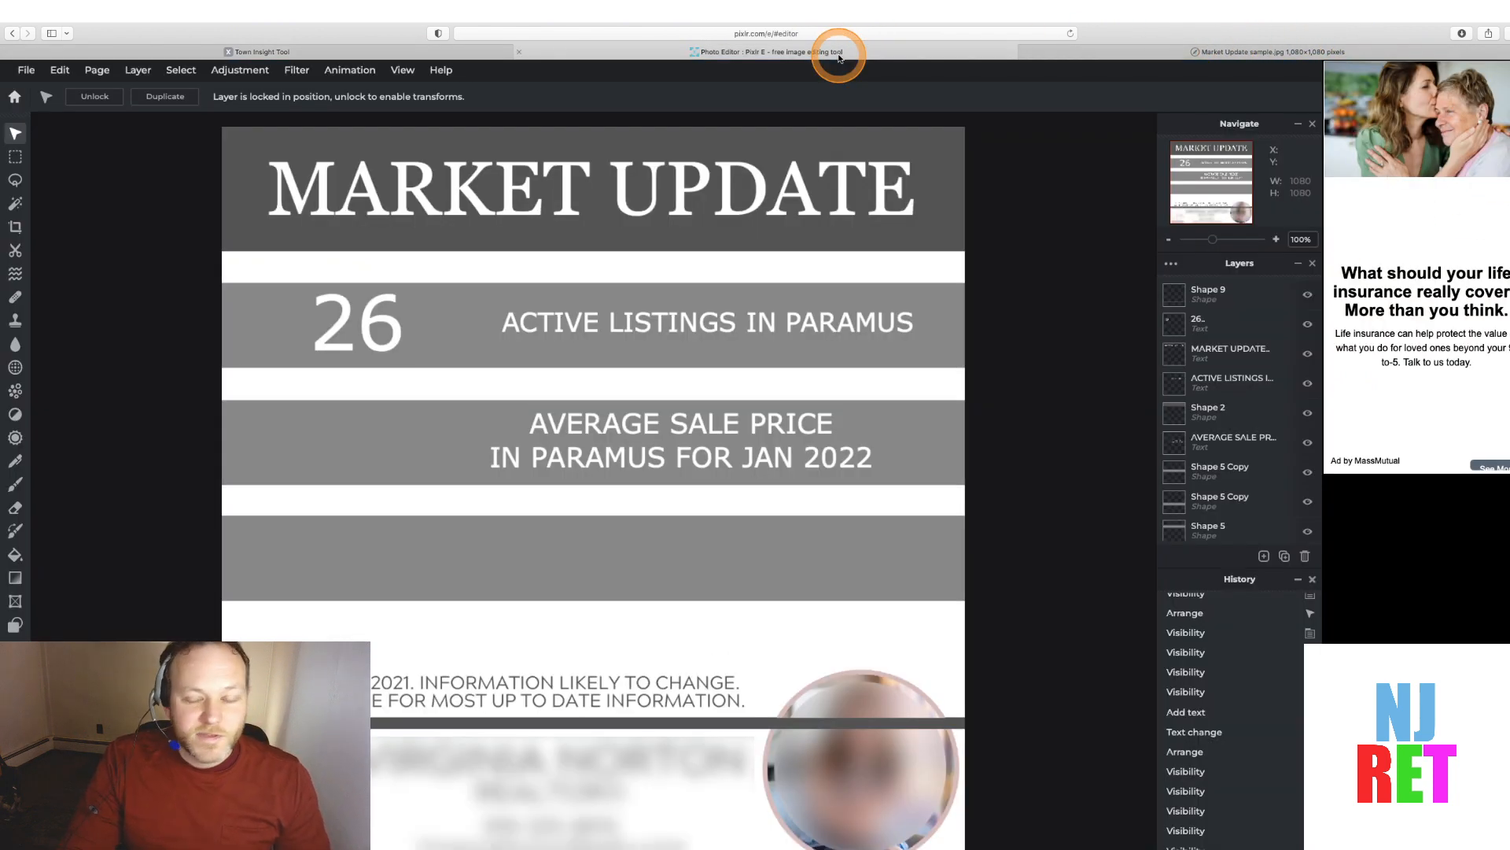
pyautogui.click(1264, 555)
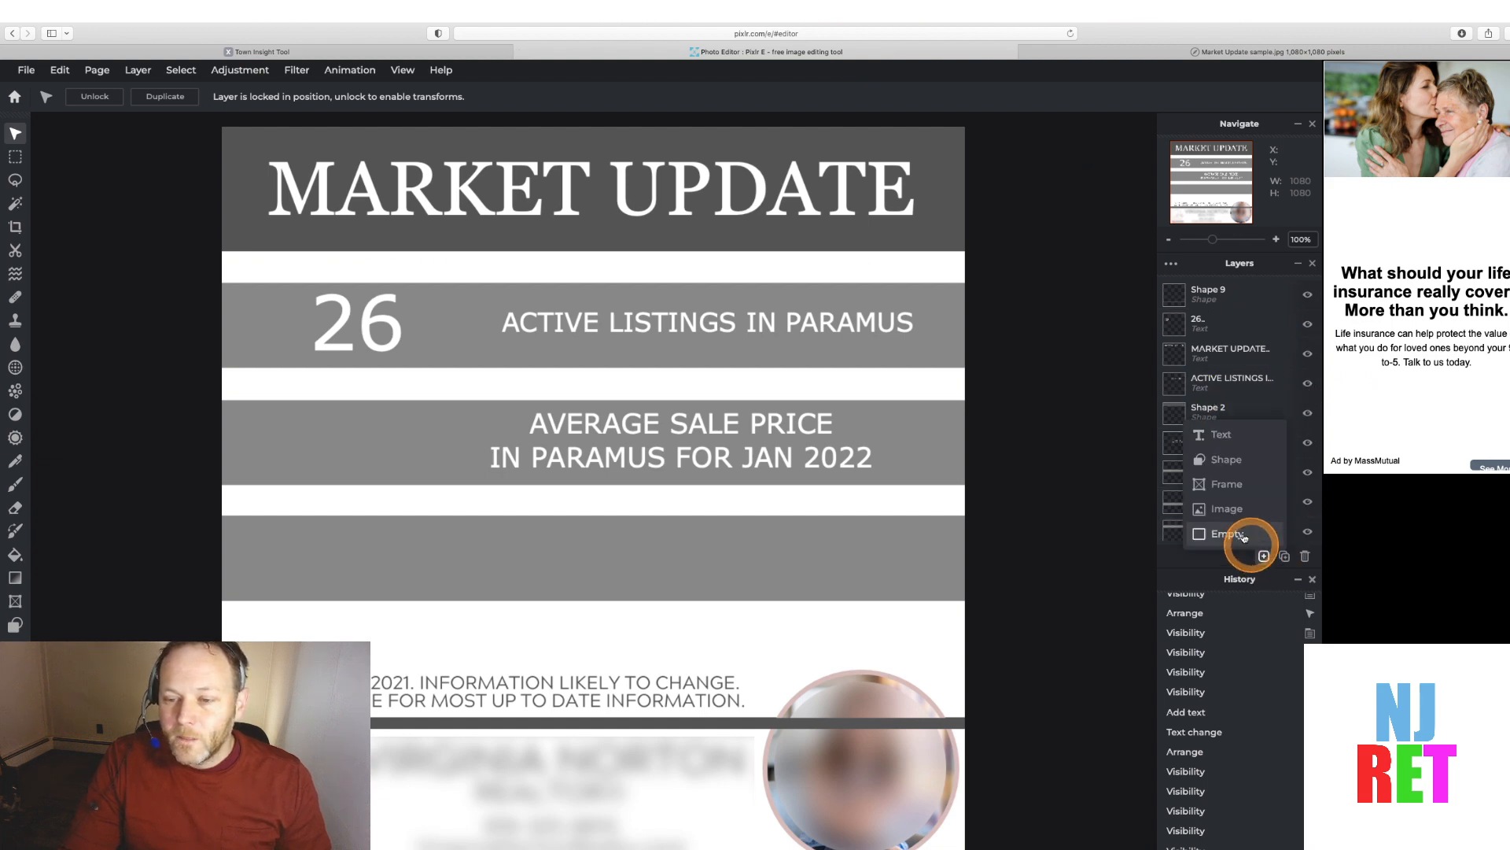
pyautogui.click(1221, 434)
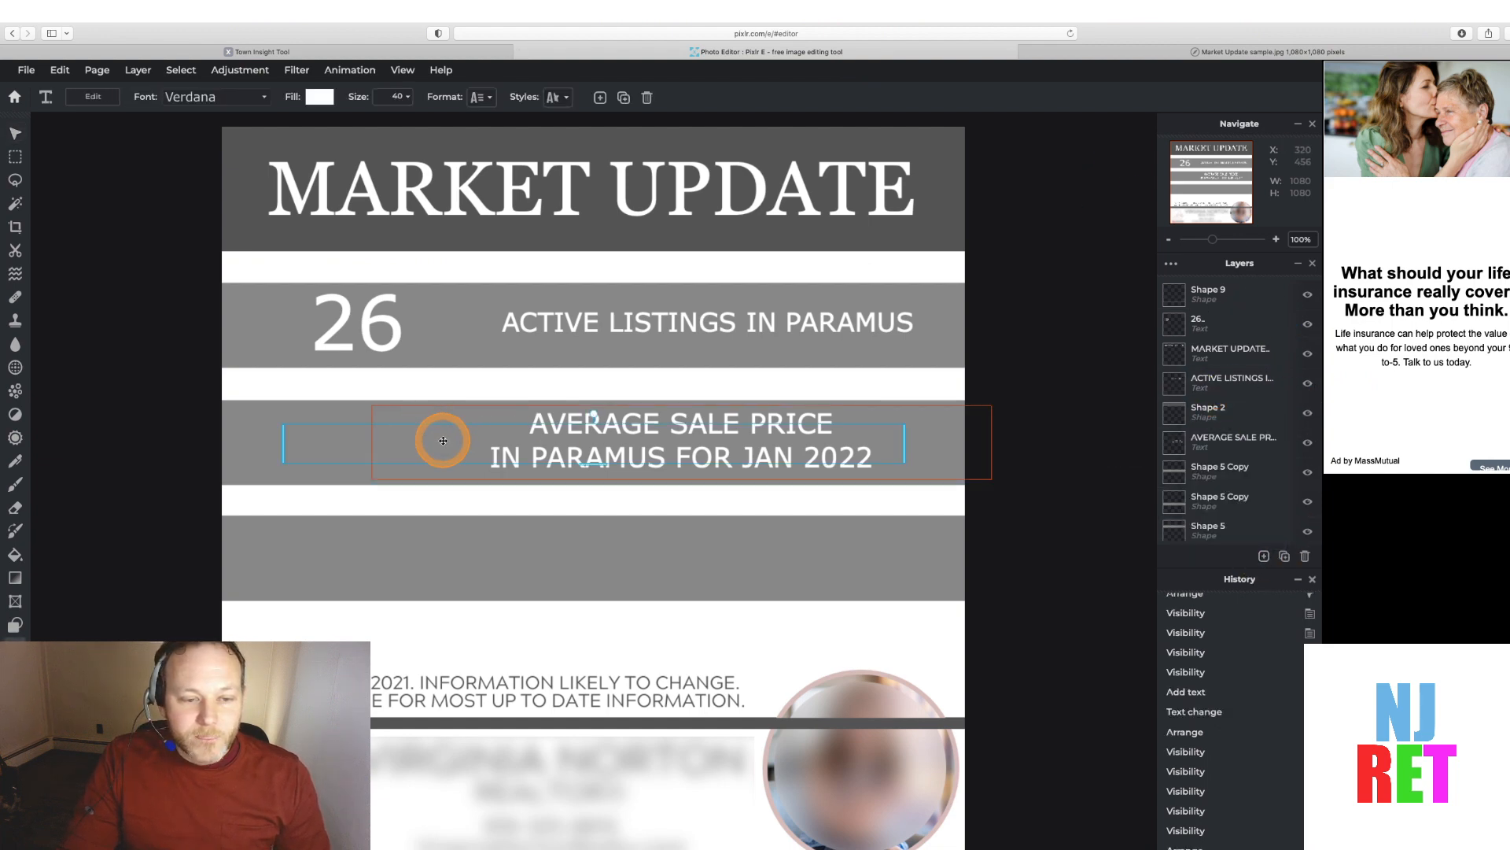
pyautogui.scroll(-2, 1234, 418)
pyautogui.scroll(1, 1234, 419)
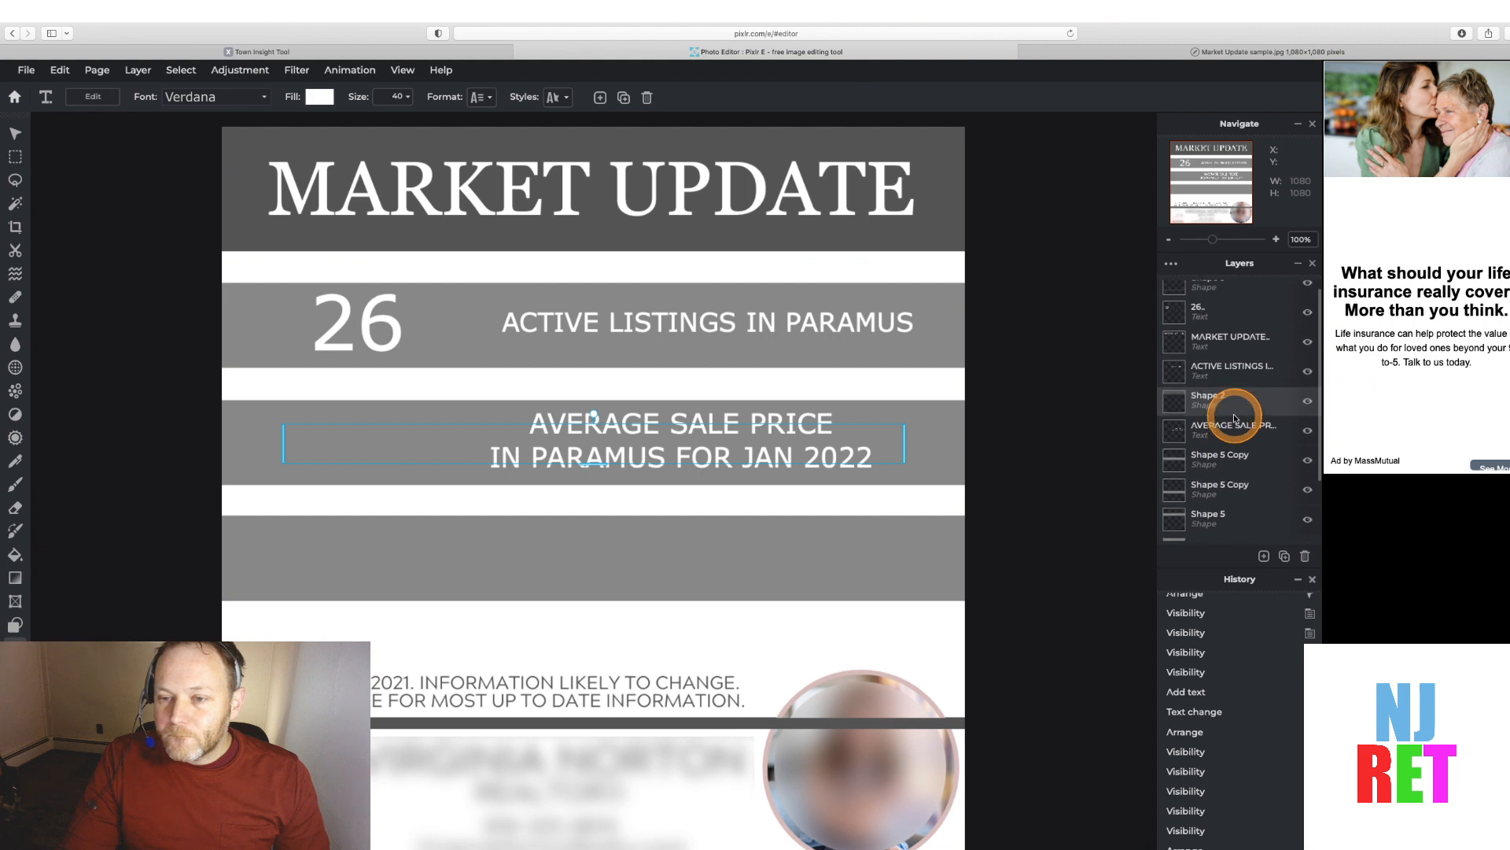
pyautogui.scroll(-3, 1234, 418)
pyautogui.moveTo(1175, 502); pyautogui.dragTo(1171, 319)
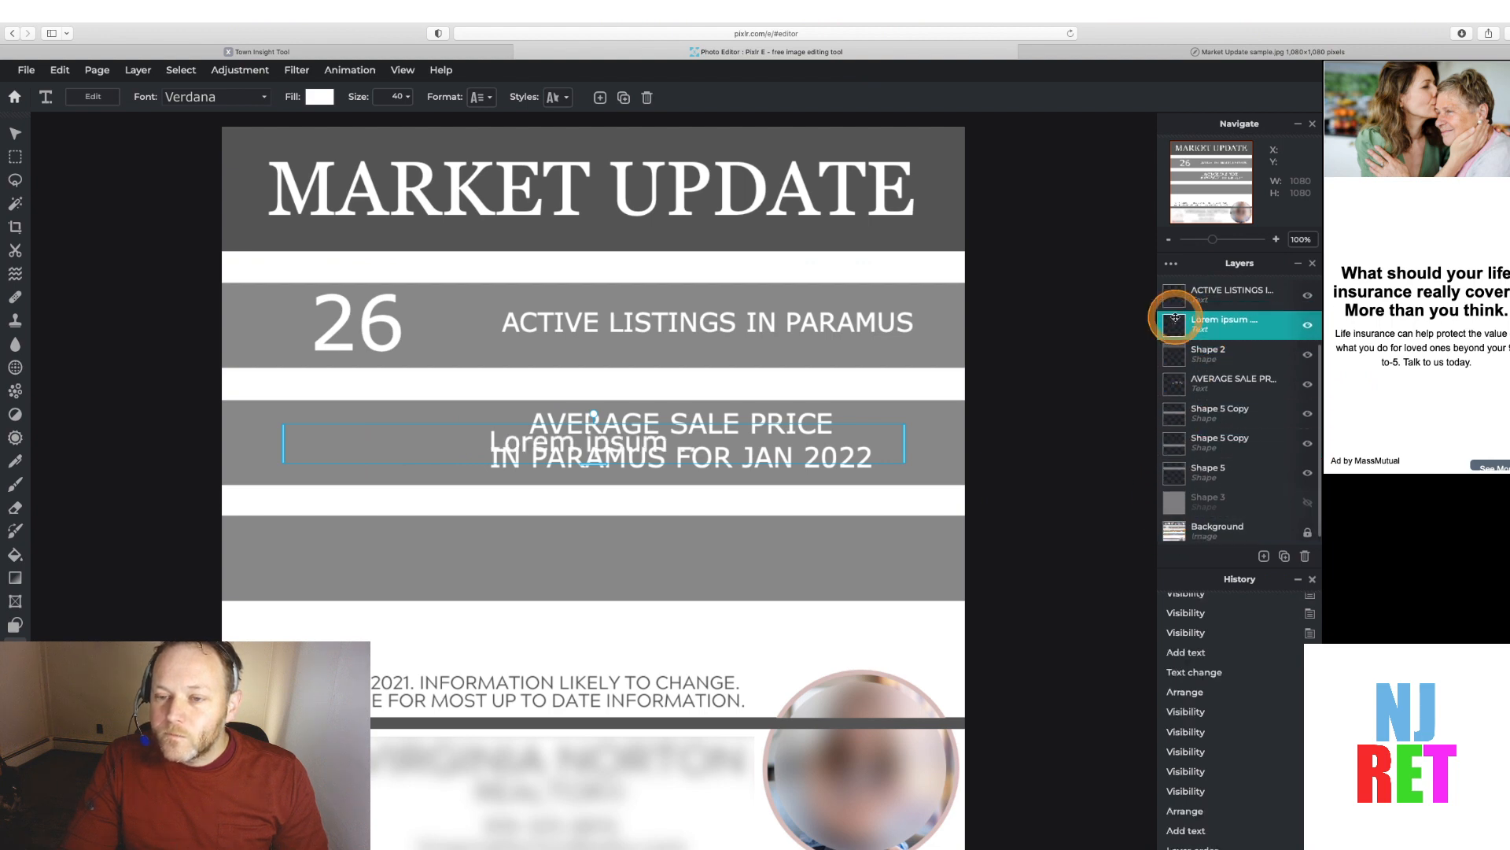
pyautogui.doubleClick(555, 434)
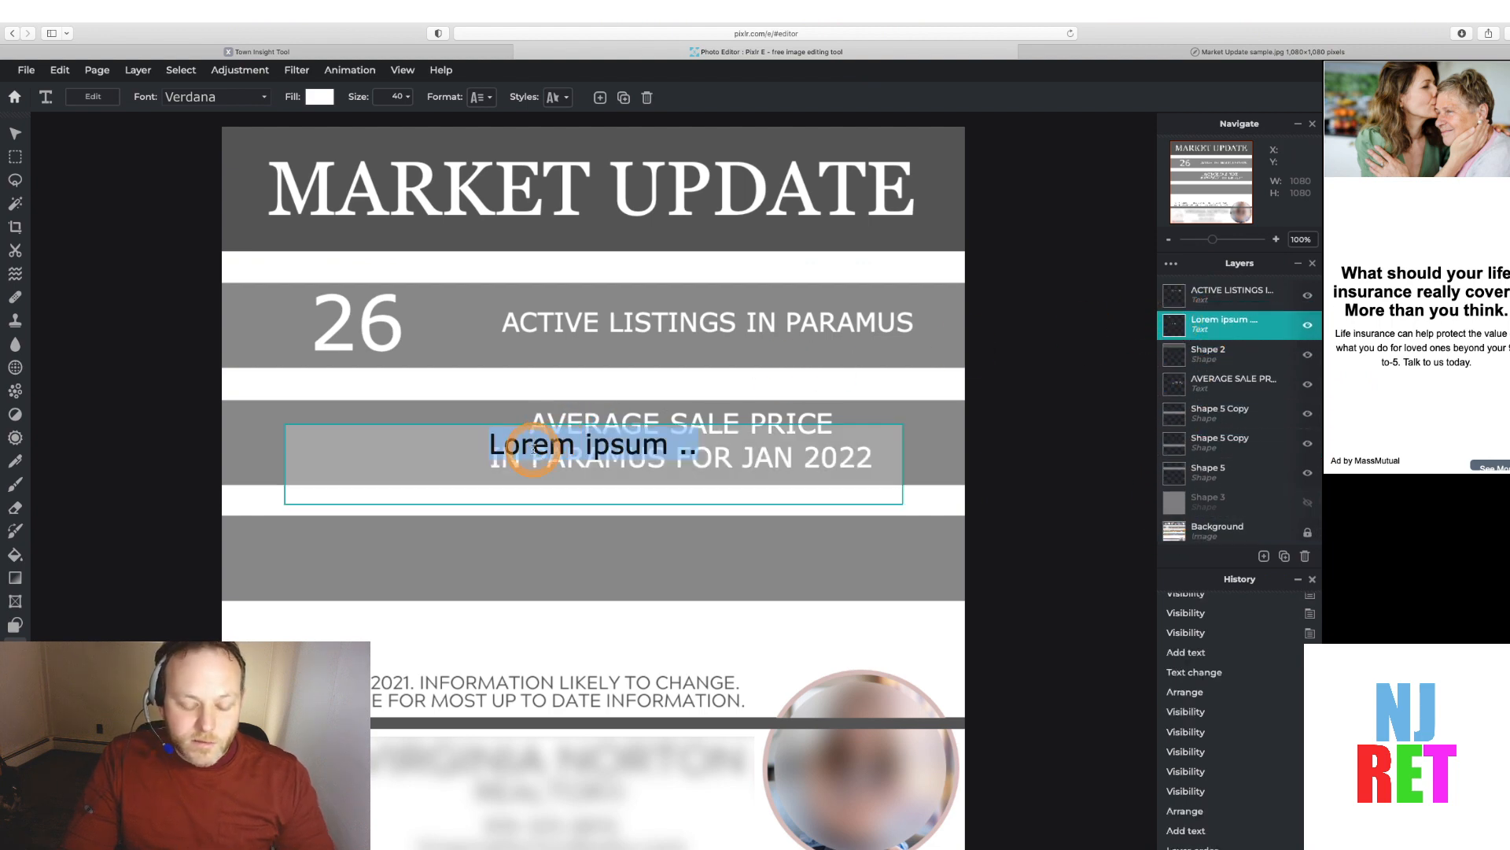
pyautogui.write('$870,194')
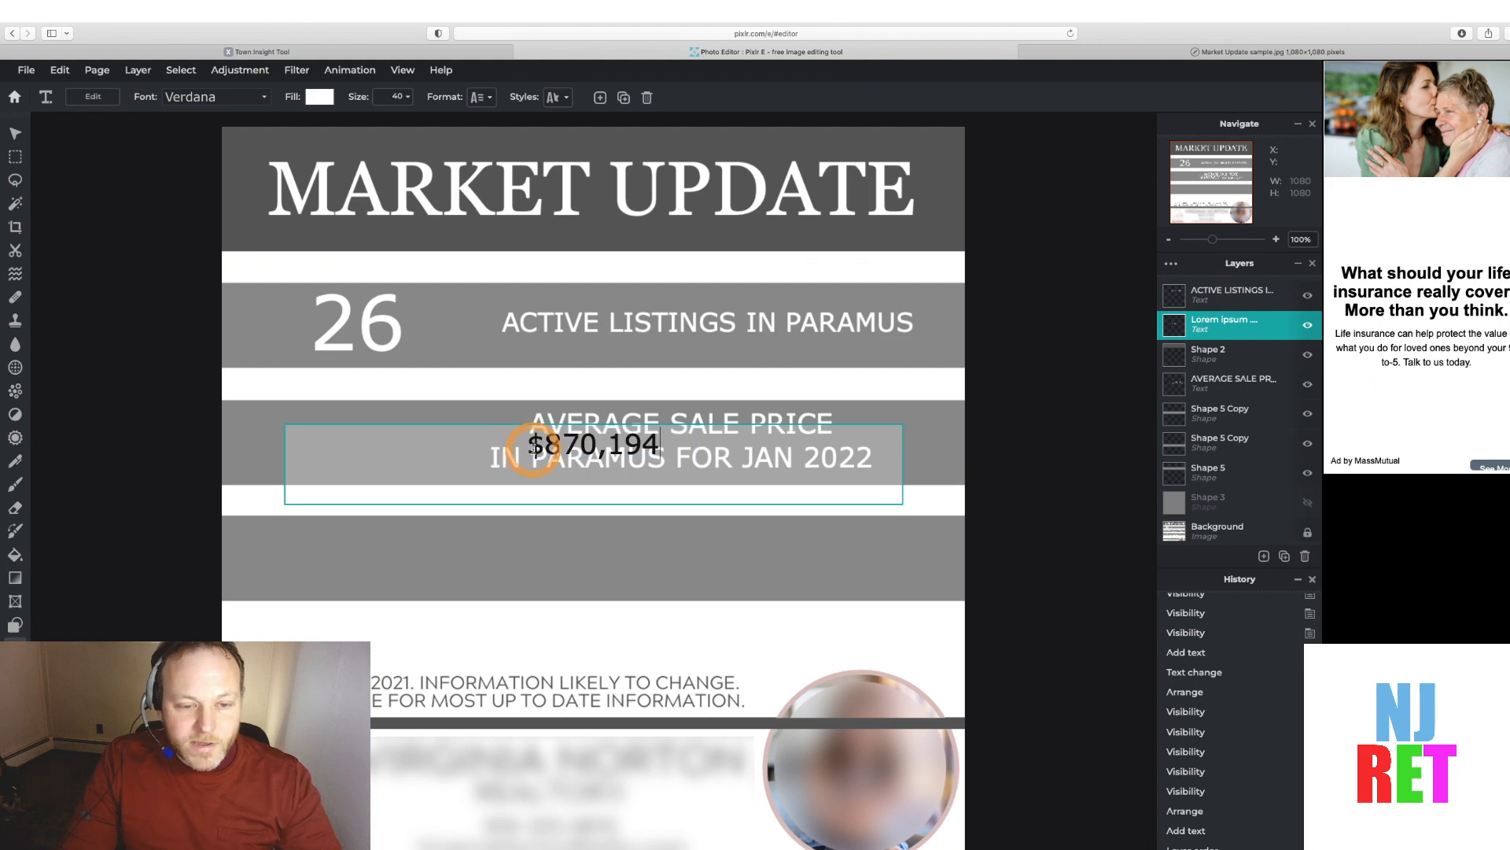
# Move the $870,194 text to the left side of the second band, toggling the band cover to compare with the sample
pyautogui.click(15, 134)
pyautogui.moveTo(456, 427); pyautogui.dragTo(229, 432)
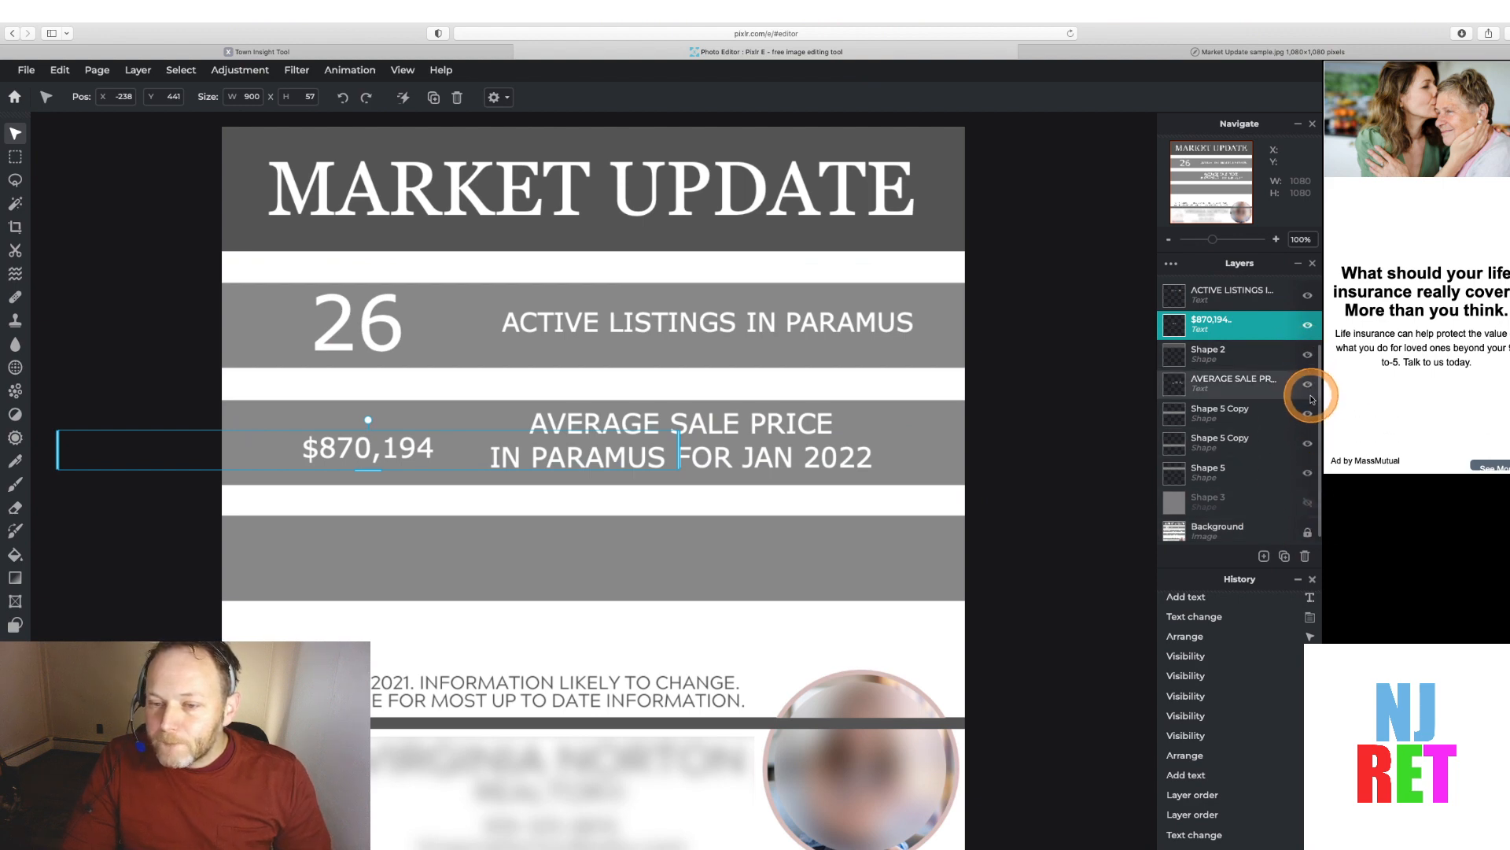
pyautogui.click(1309, 410)
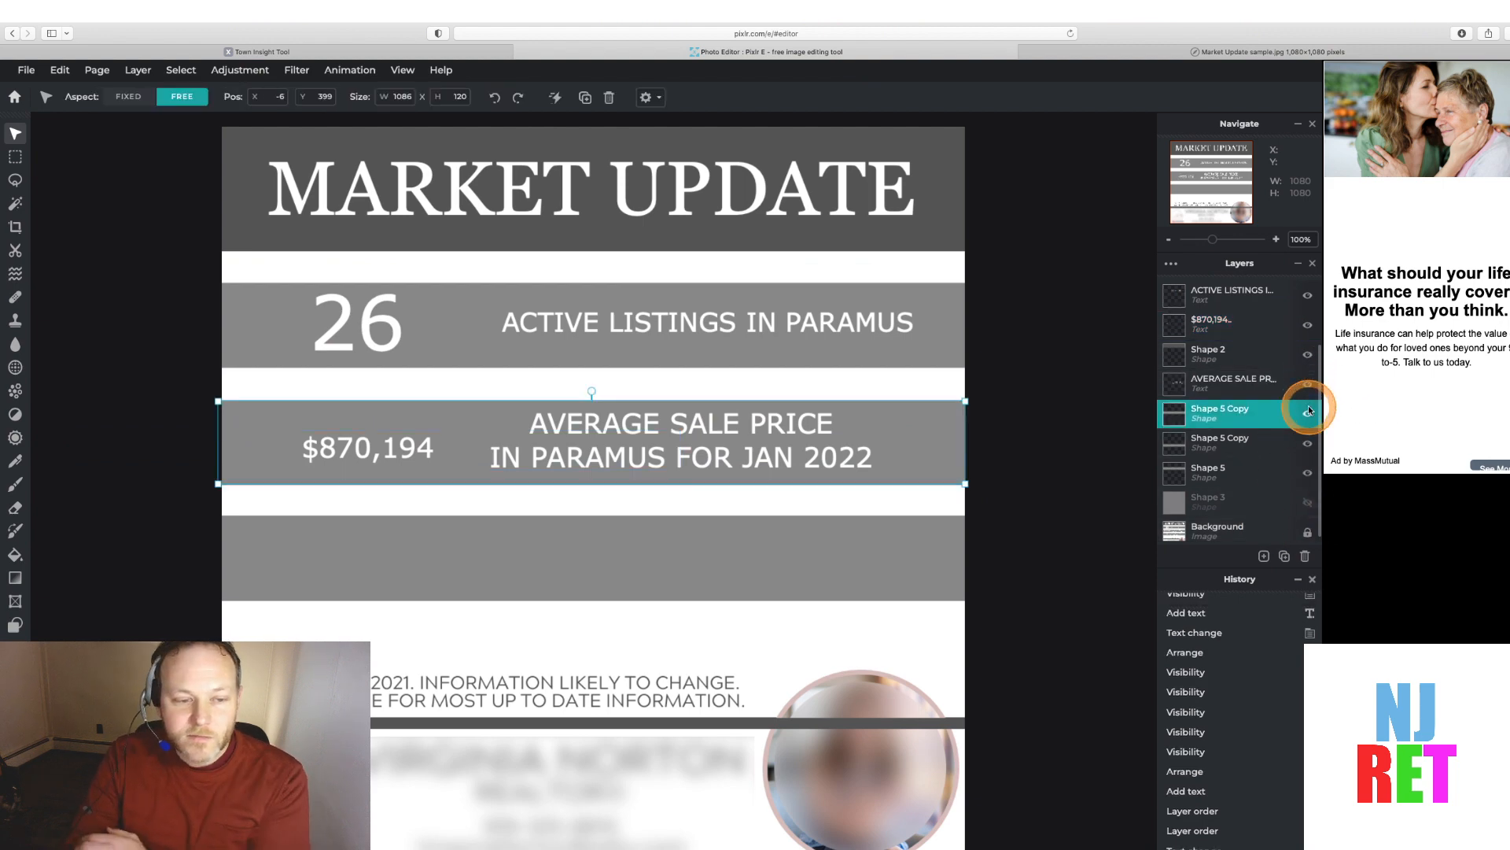
pyautogui.click(1308, 419)
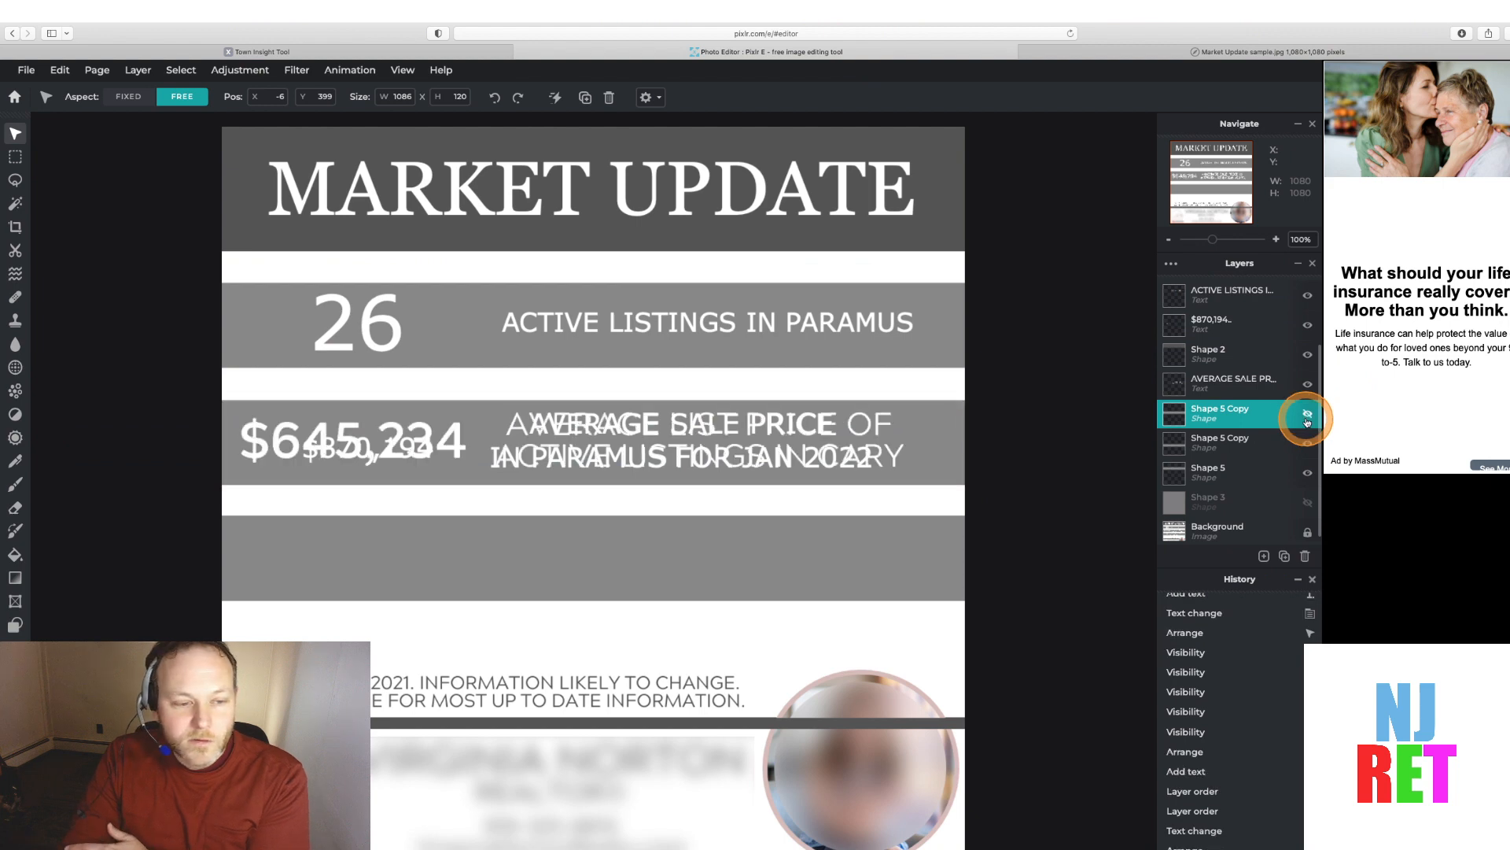
pyautogui.click(1307, 414)
pyautogui.click(1308, 414)
pyautogui.click(1307, 415)
pyautogui.click(1223, 318)
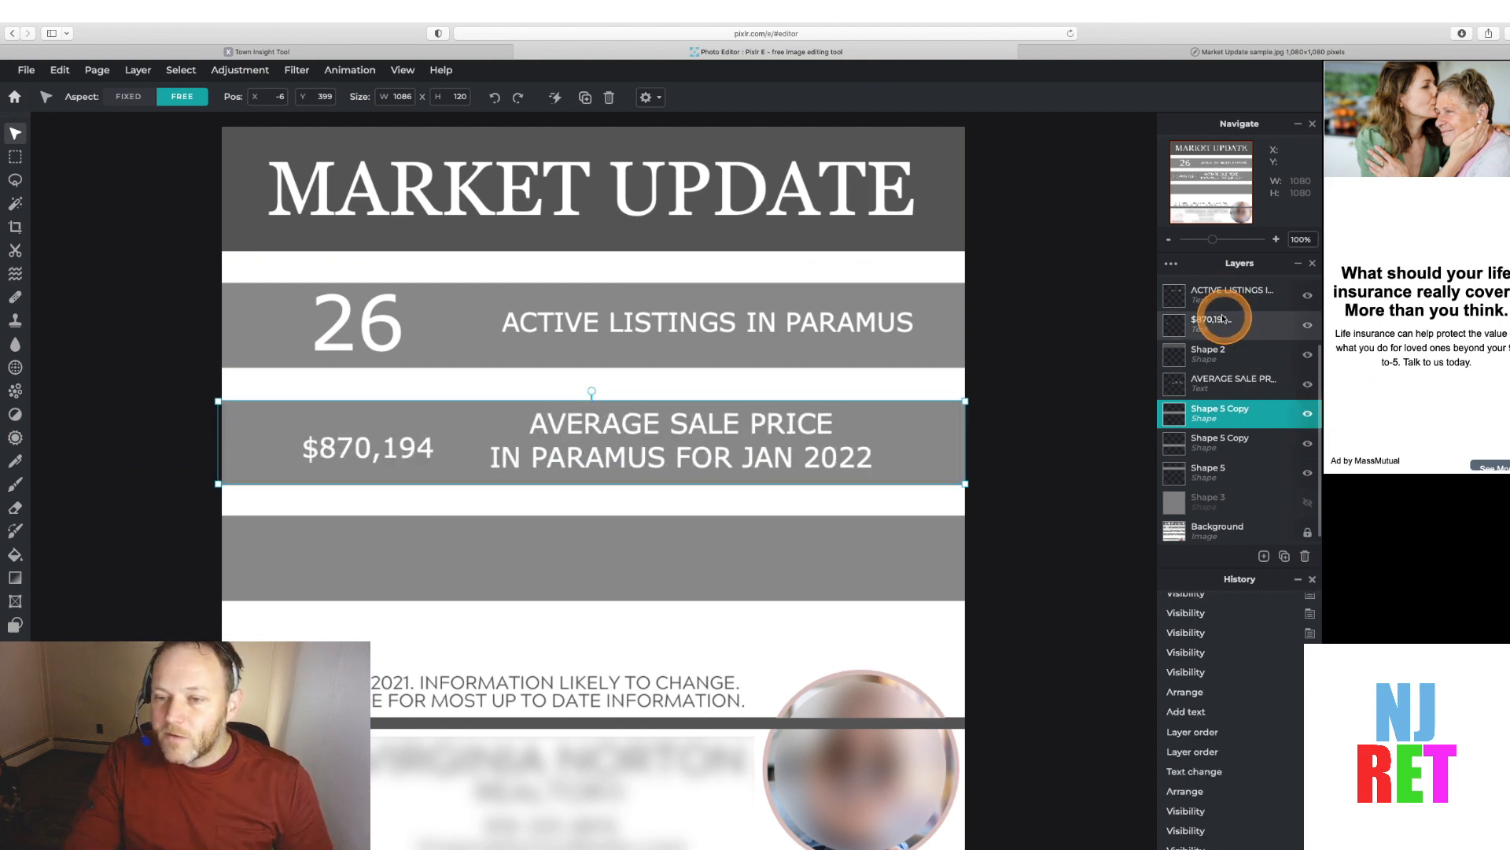
# Select the $870,194 text and enlarge its font size to 68
pyautogui.doubleClick(339, 440)
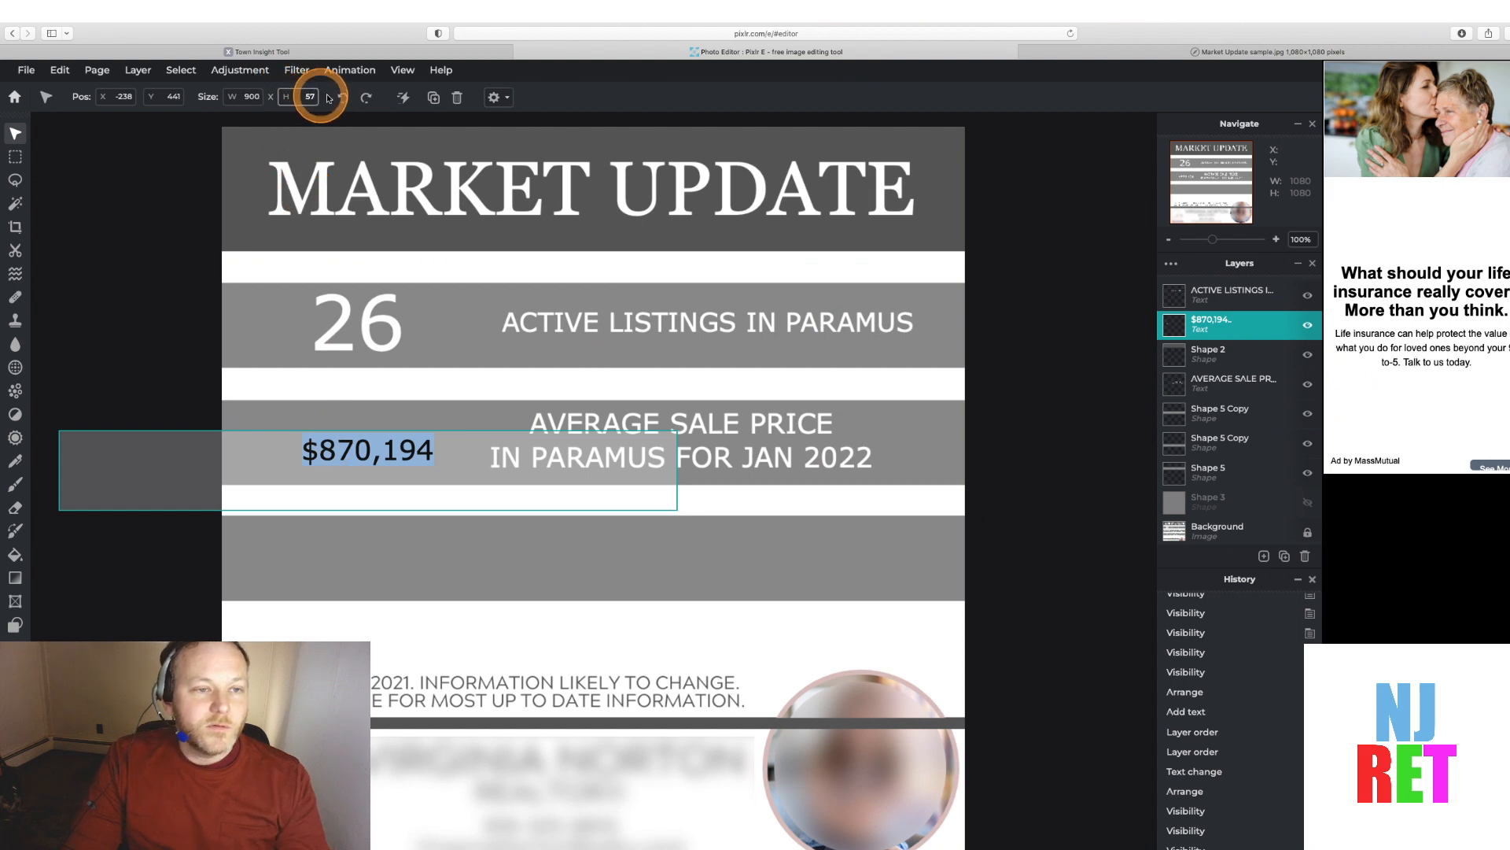
pyautogui.click(15, 625)
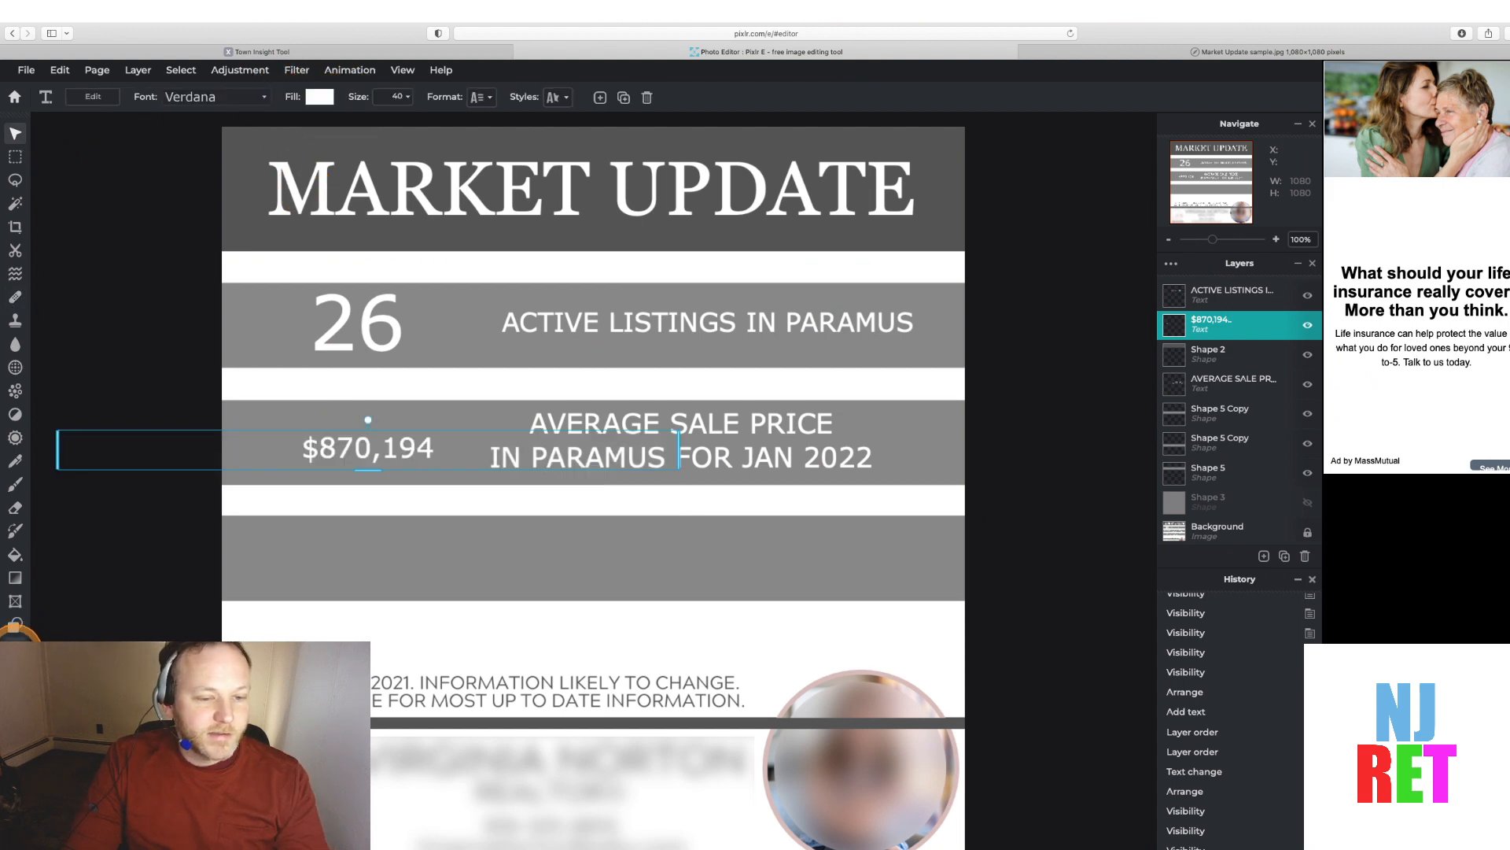
pyautogui.click(14, 626)
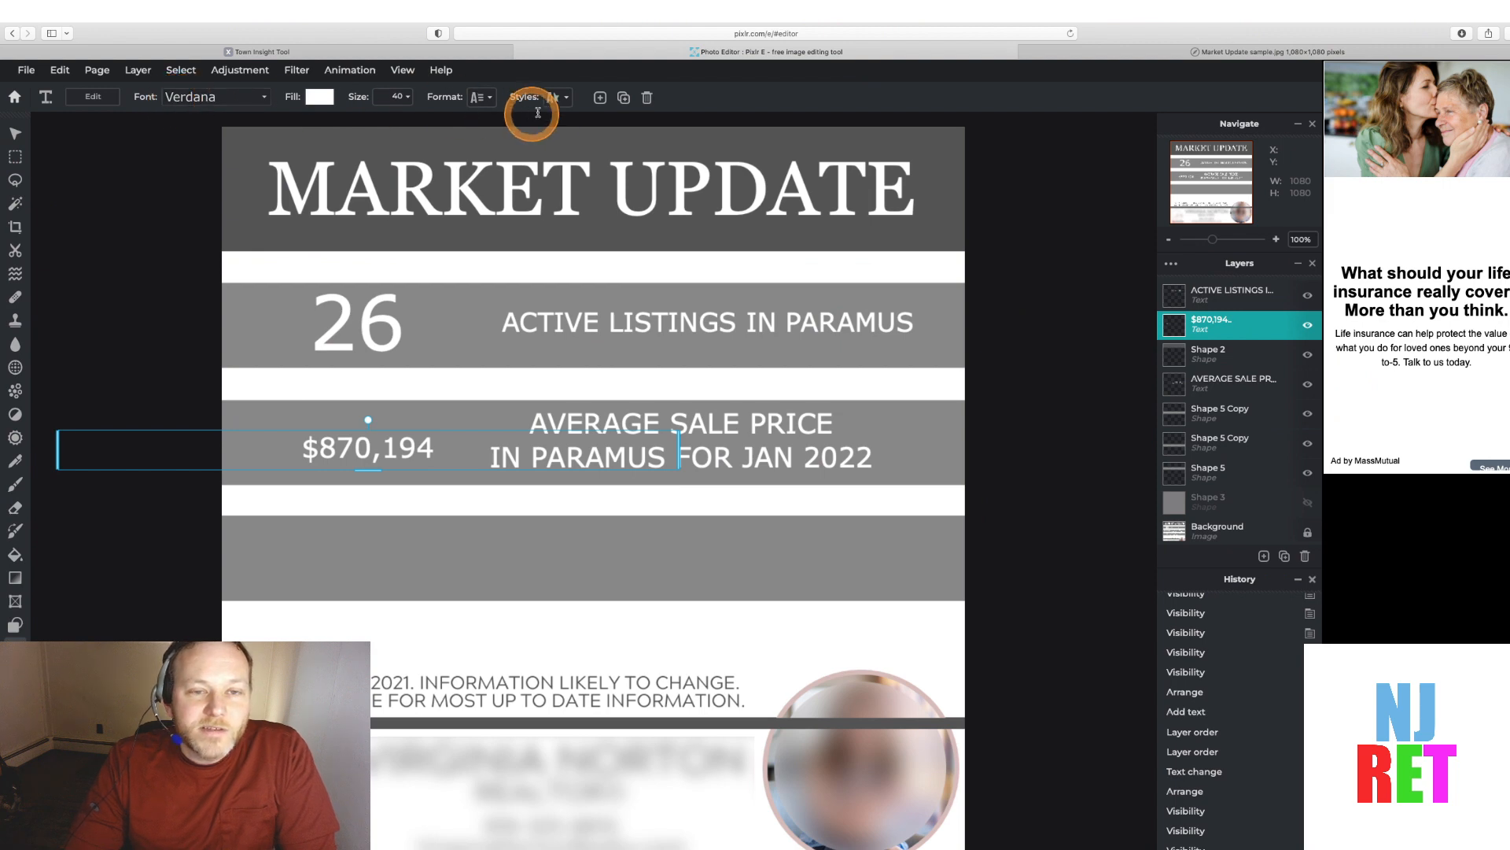
pyautogui.click(481, 97)
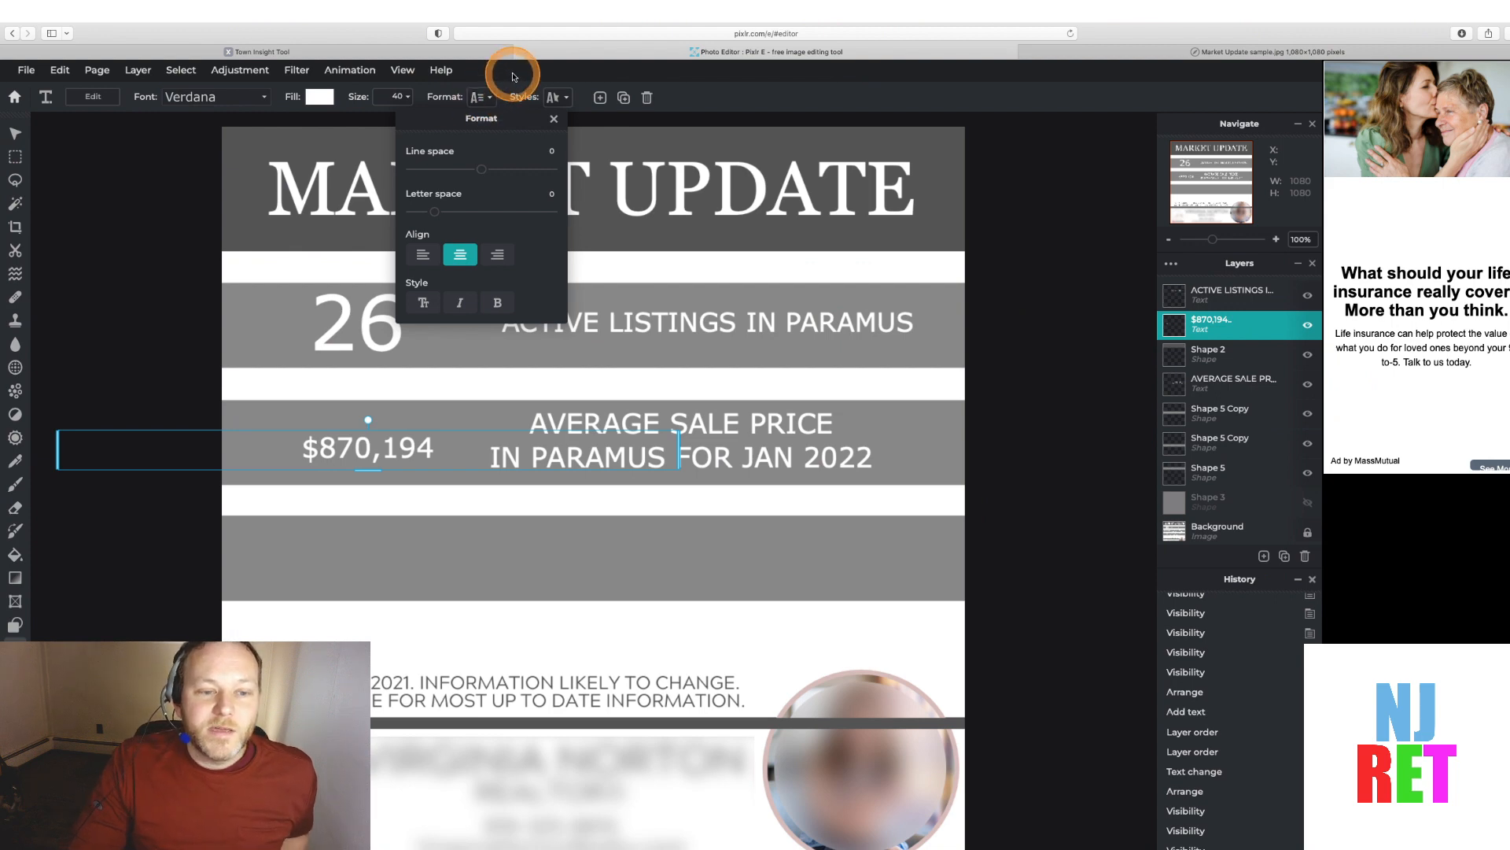
pyautogui.click(511, 75)
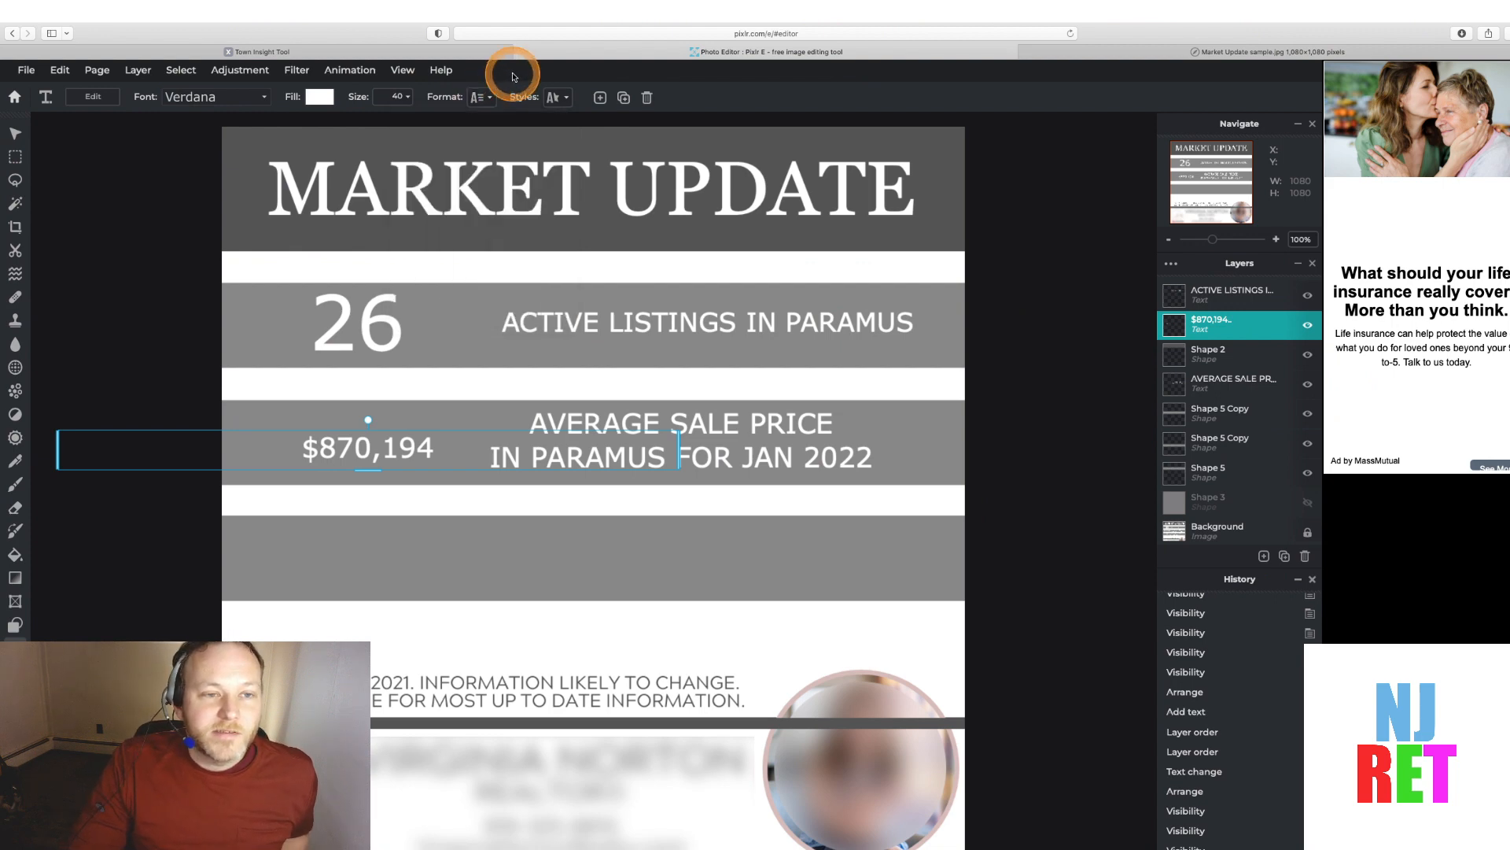
pyautogui.click(390, 98)
pyautogui.moveTo(300, 120); pyautogui.dragTo(317, 122)
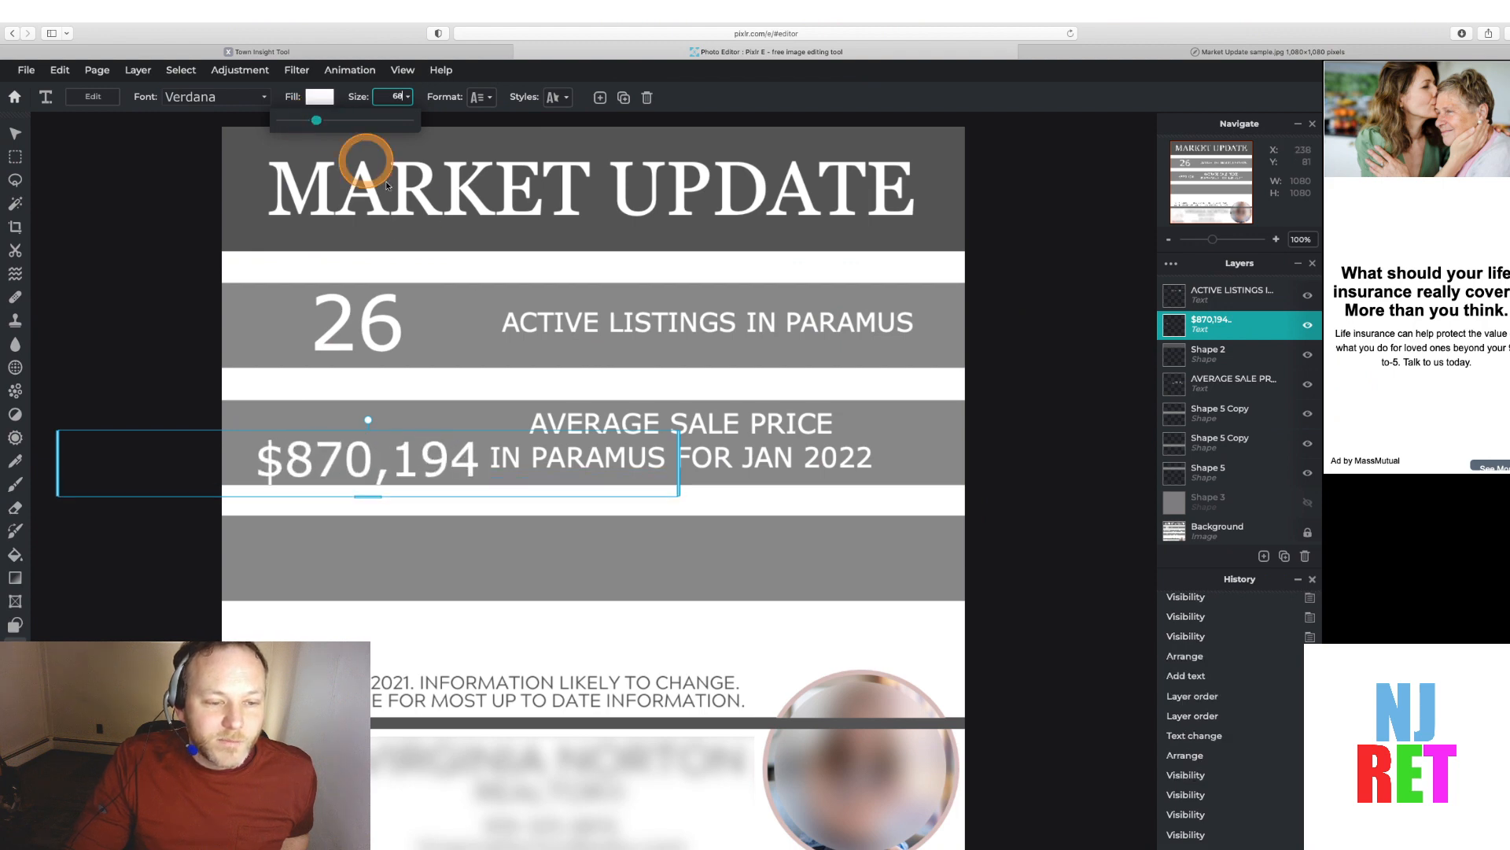
# Nudge the $870,194 text slightly up and left to align it in the band, then deselect
pyautogui.click(456, 432)
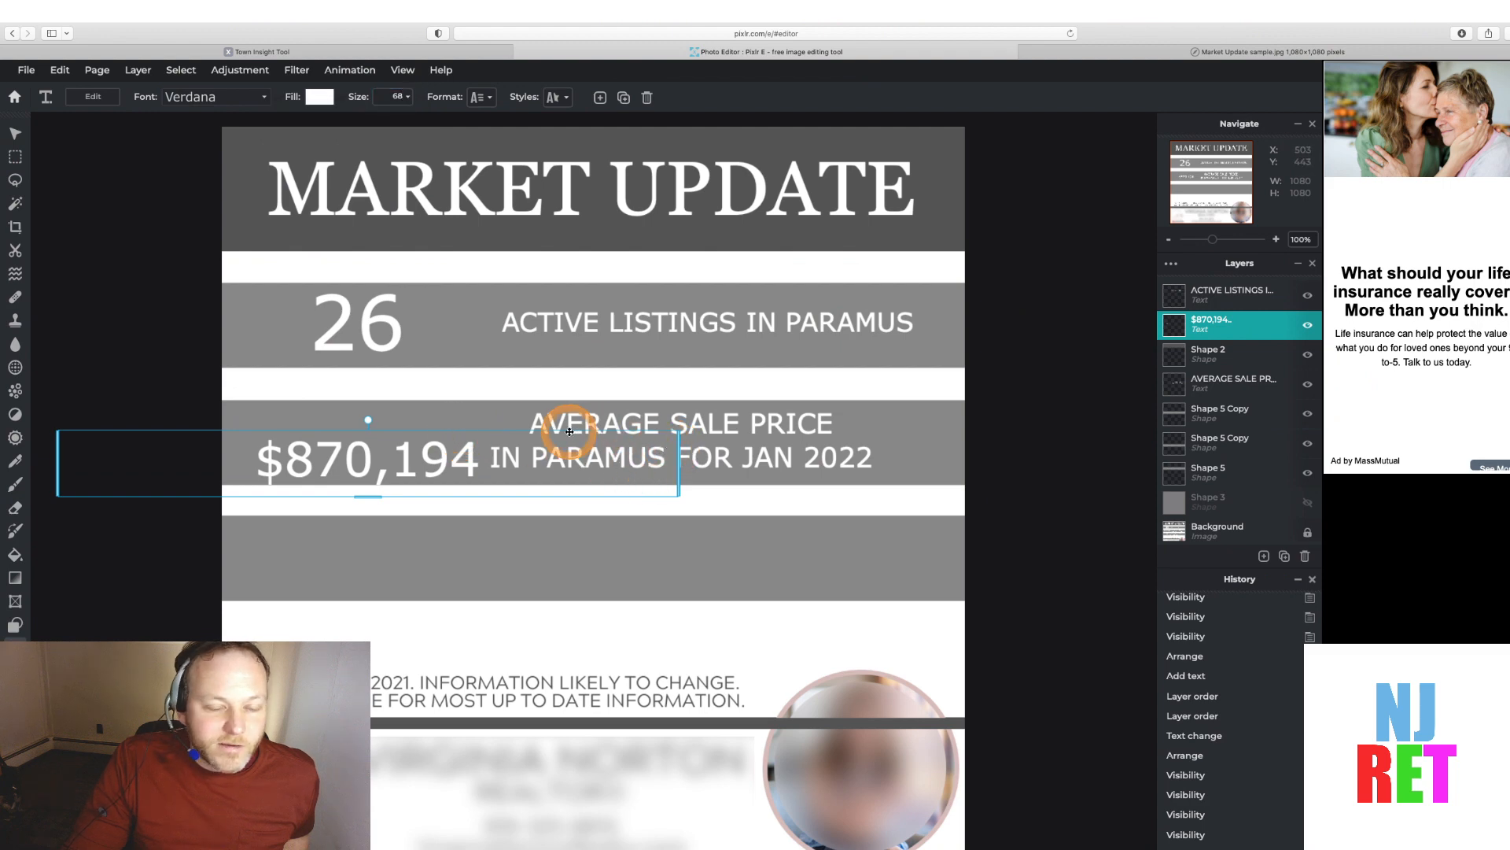
pyautogui.moveTo(569, 432); pyautogui.dragTo(557, 417)
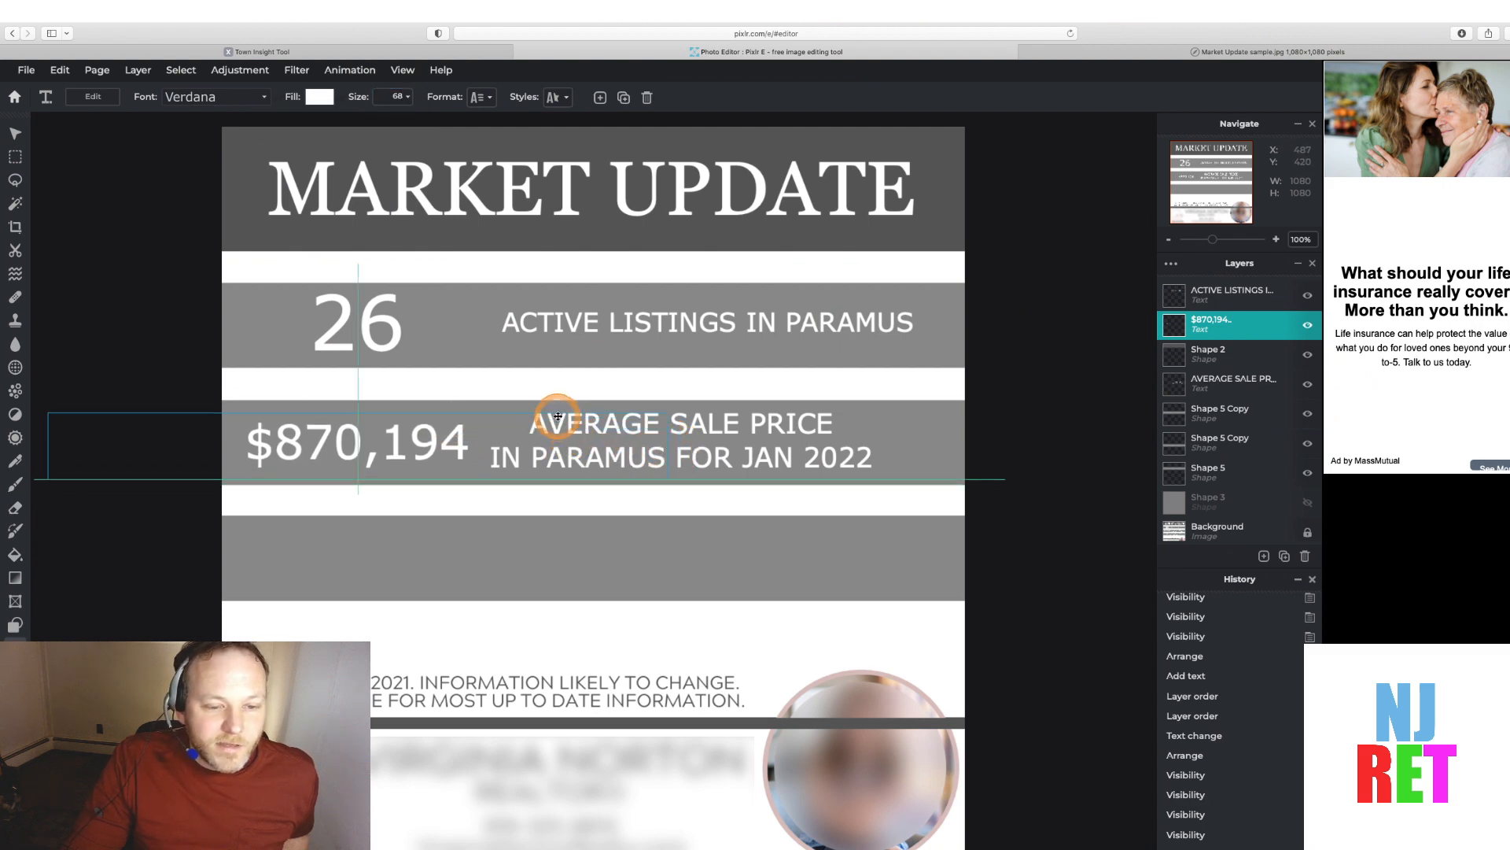
pyautogui.click(1077, 428)
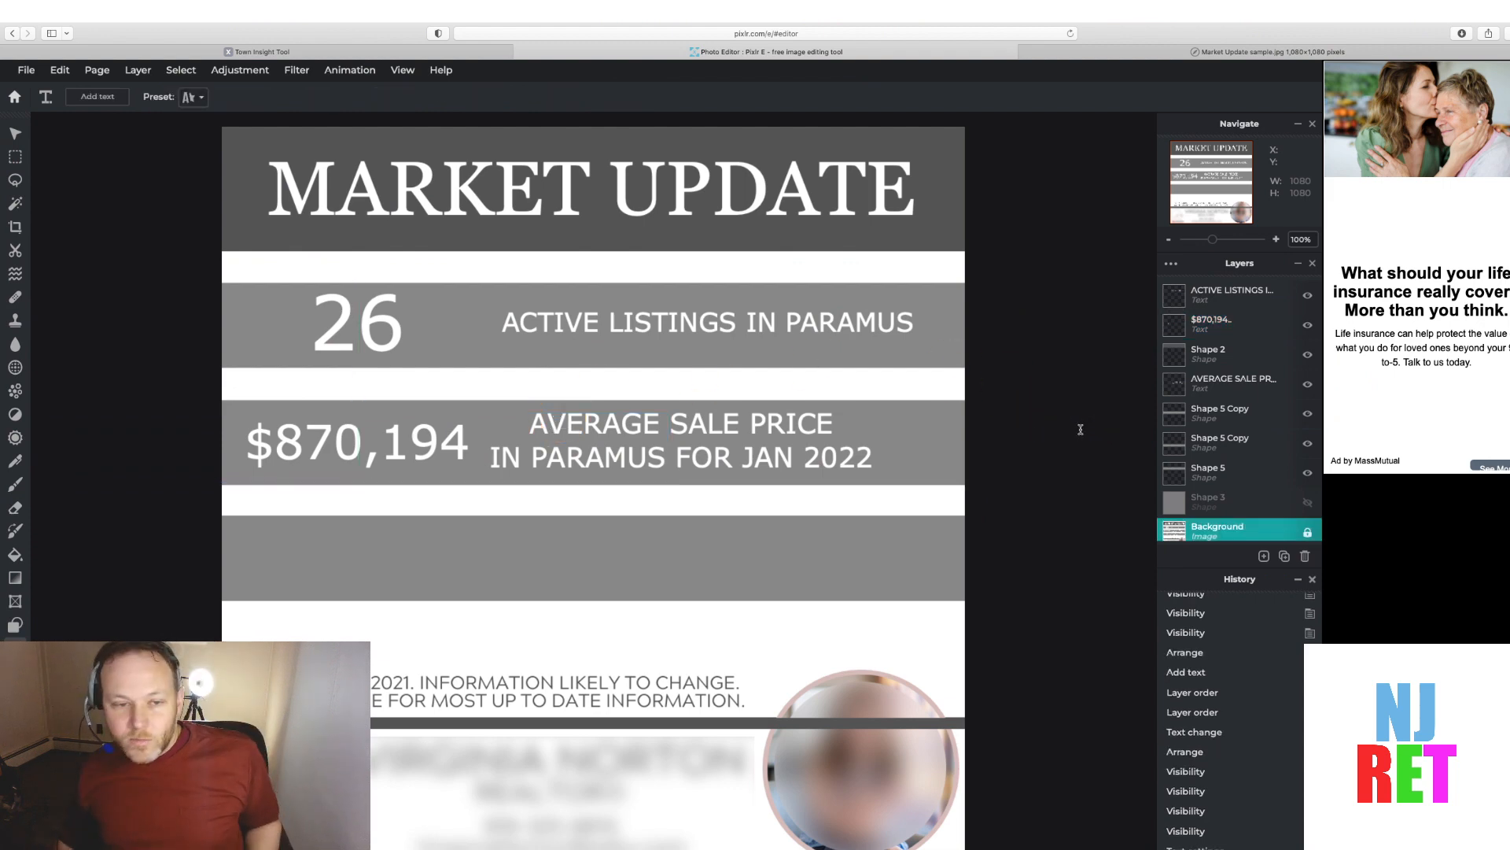
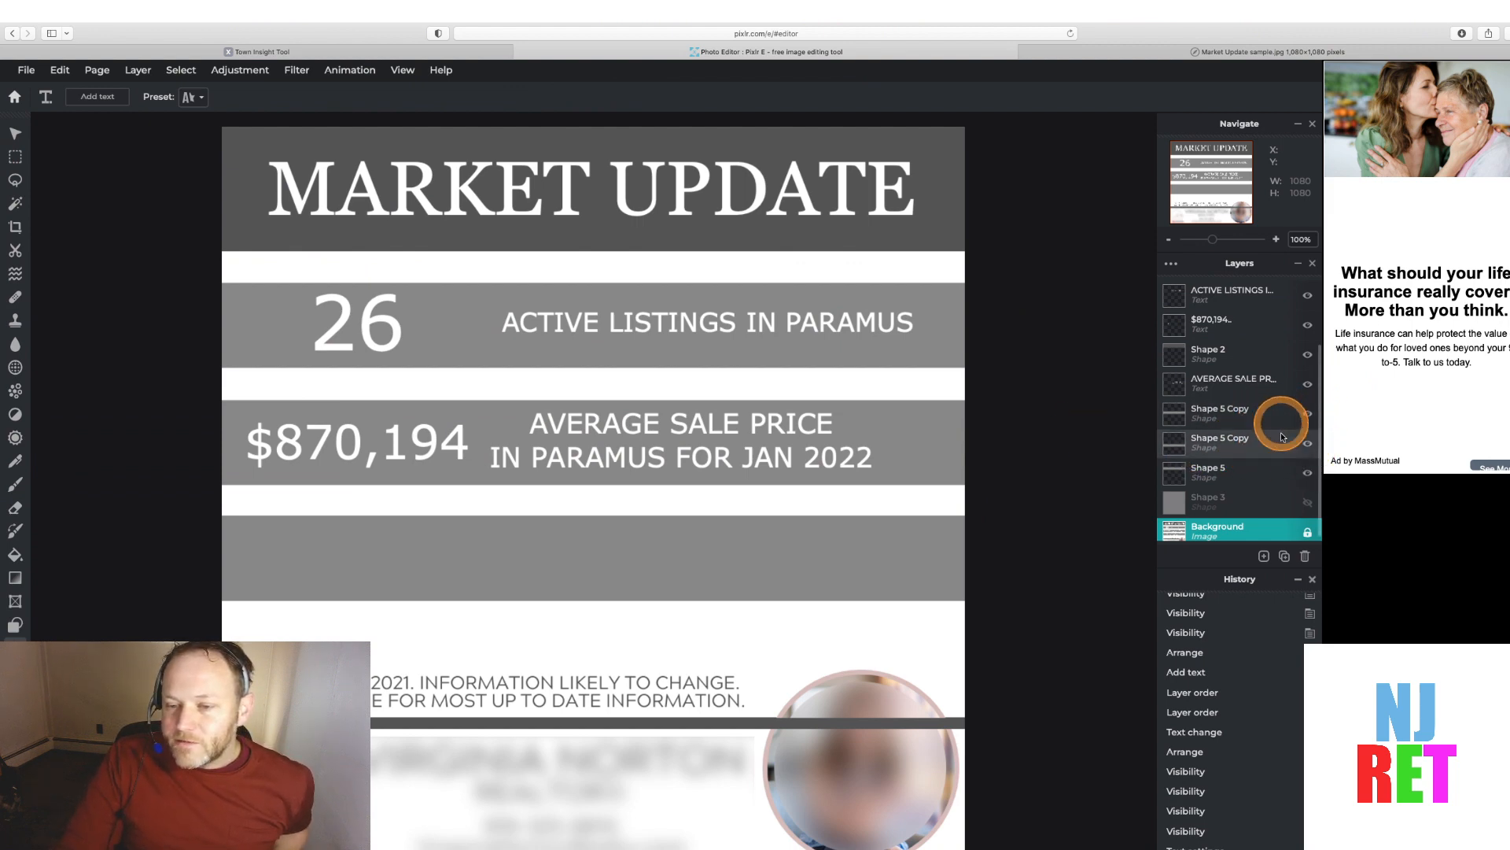
# Toggle the band cover layers on and off to compare the first two bands with the sample
pyautogui.click(1309, 472)
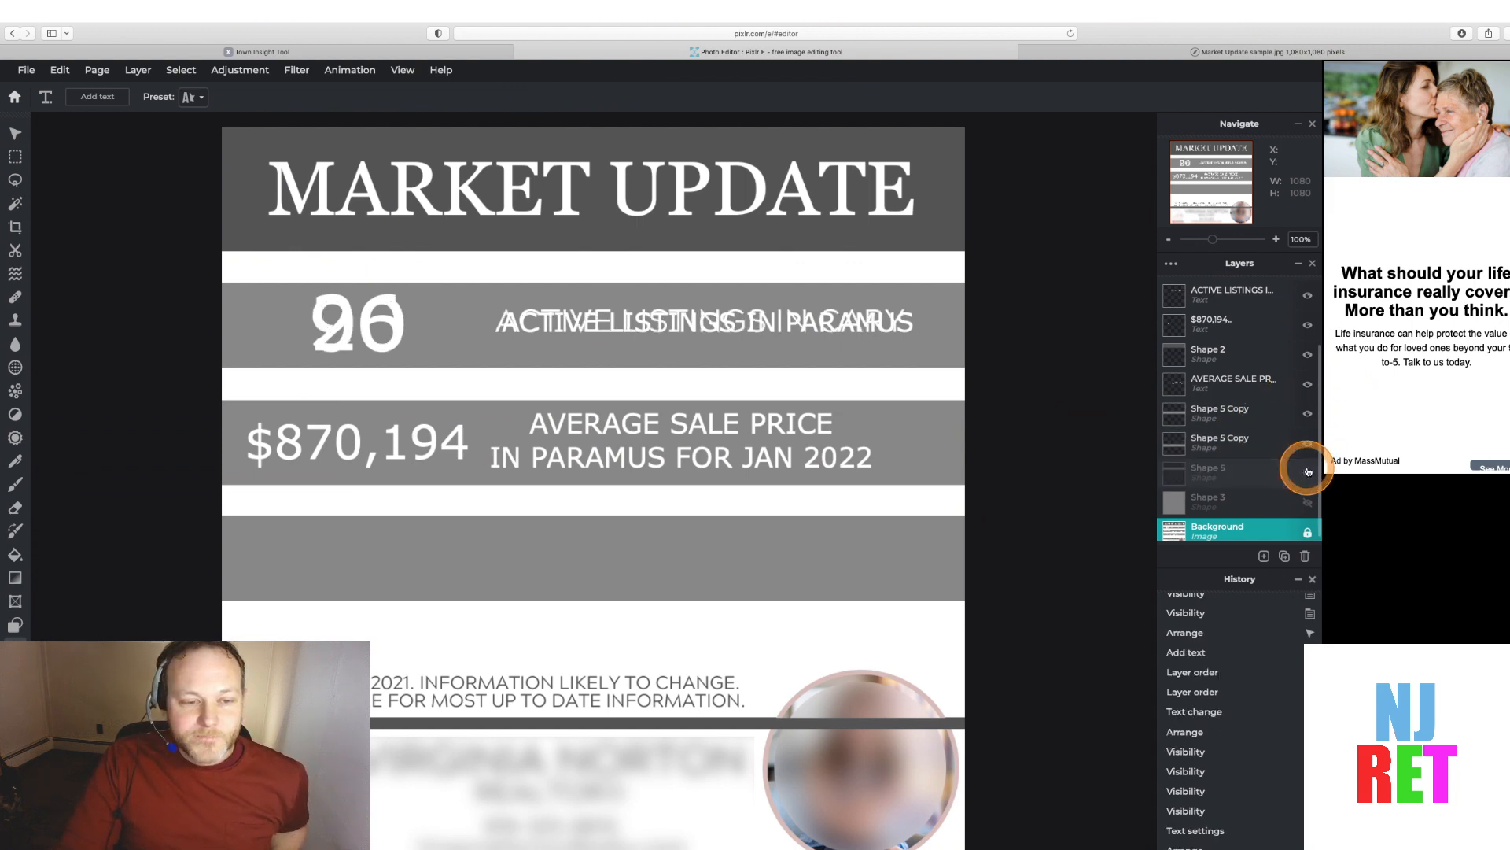
pyautogui.click(1308, 472)
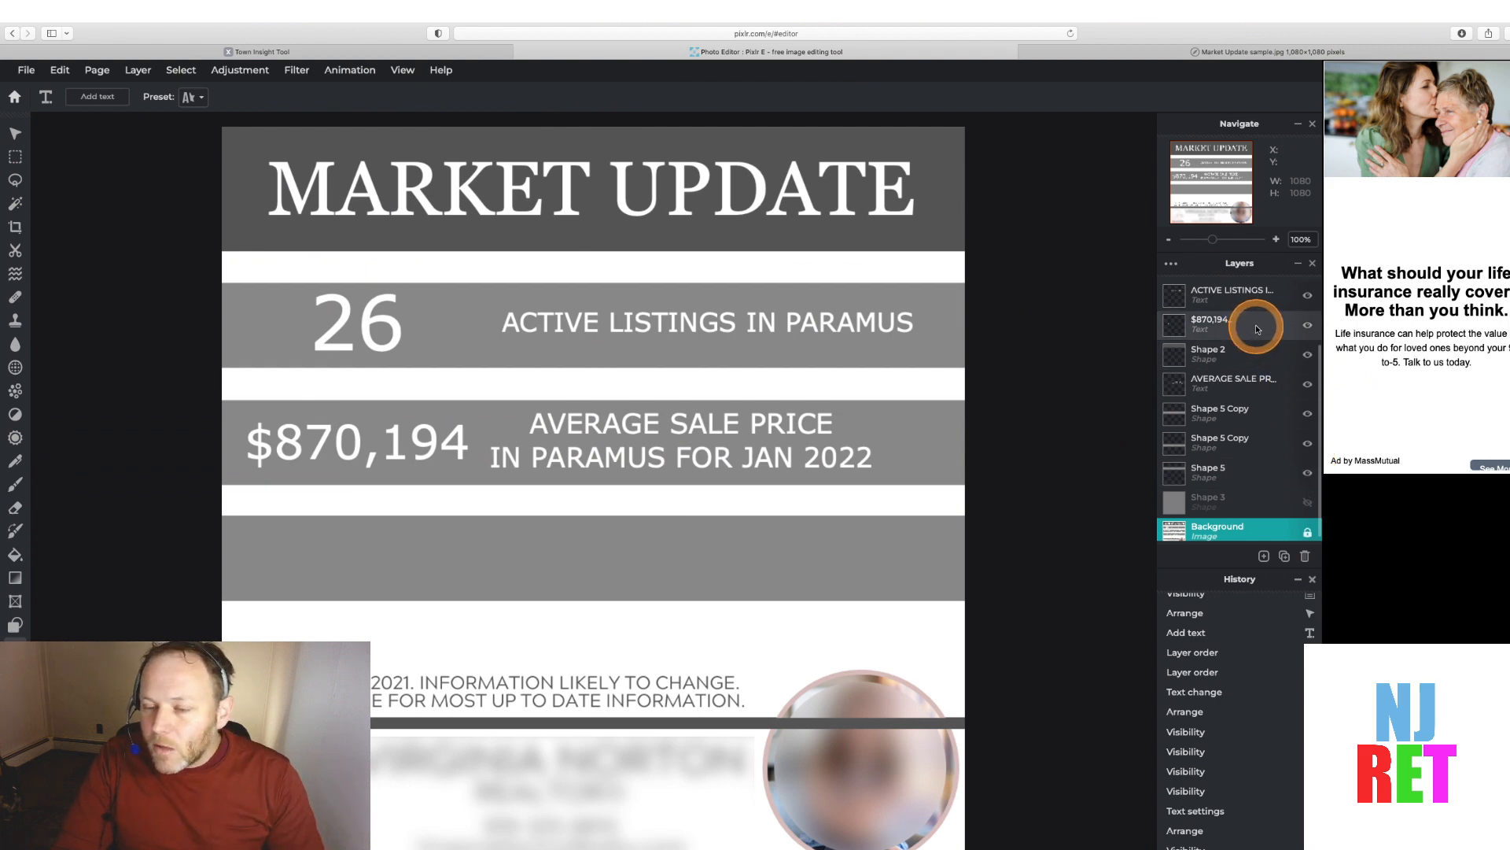
pyautogui.click(1308, 414)
pyautogui.click(1308, 414)
pyautogui.click(1308, 414)
pyautogui.click(1308, 414)
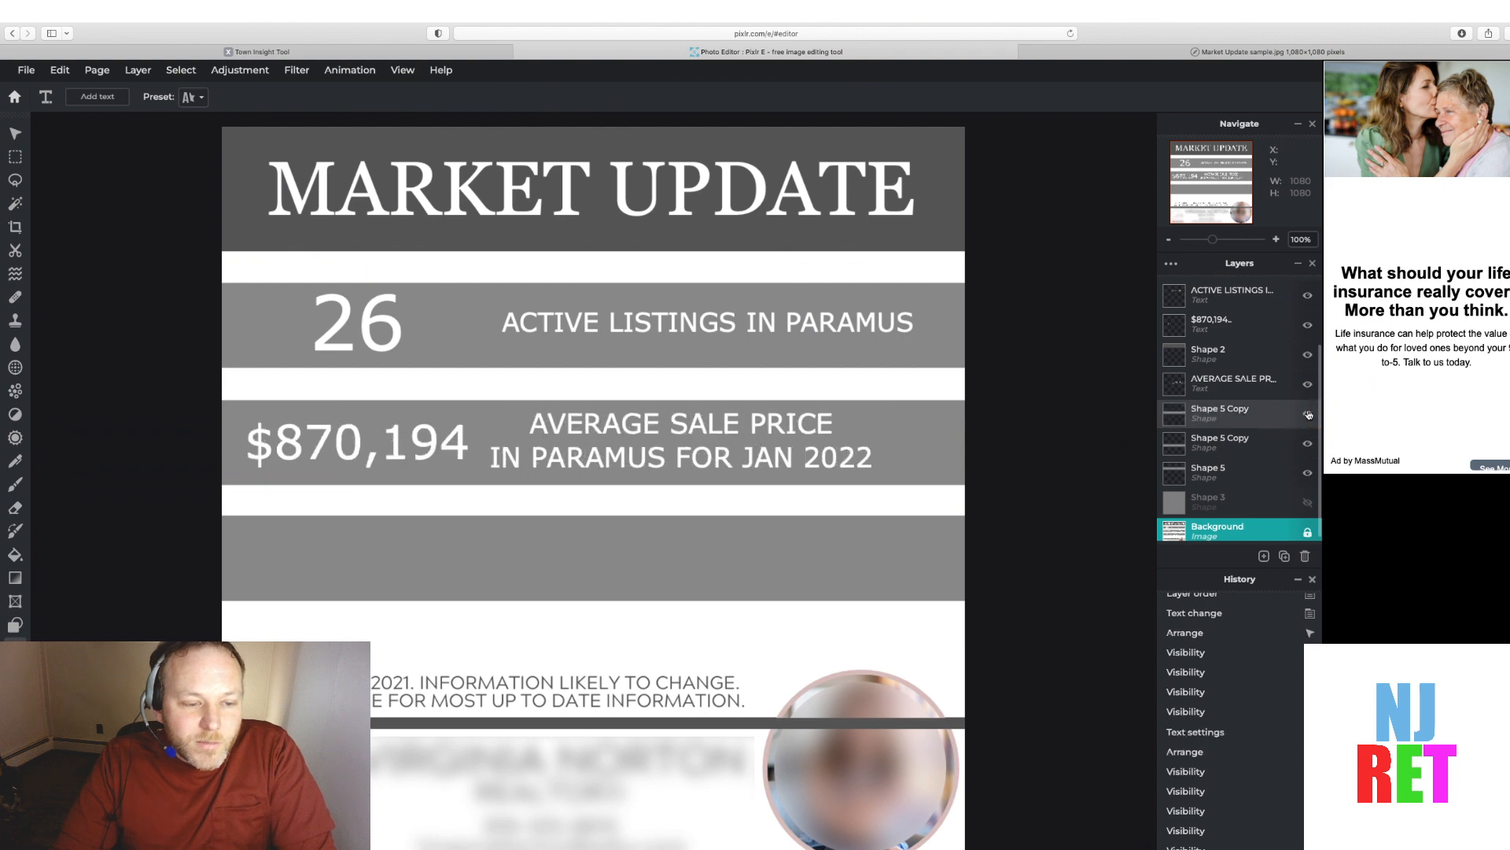
pyautogui.click(1308, 413)
pyautogui.click(1308, 414)
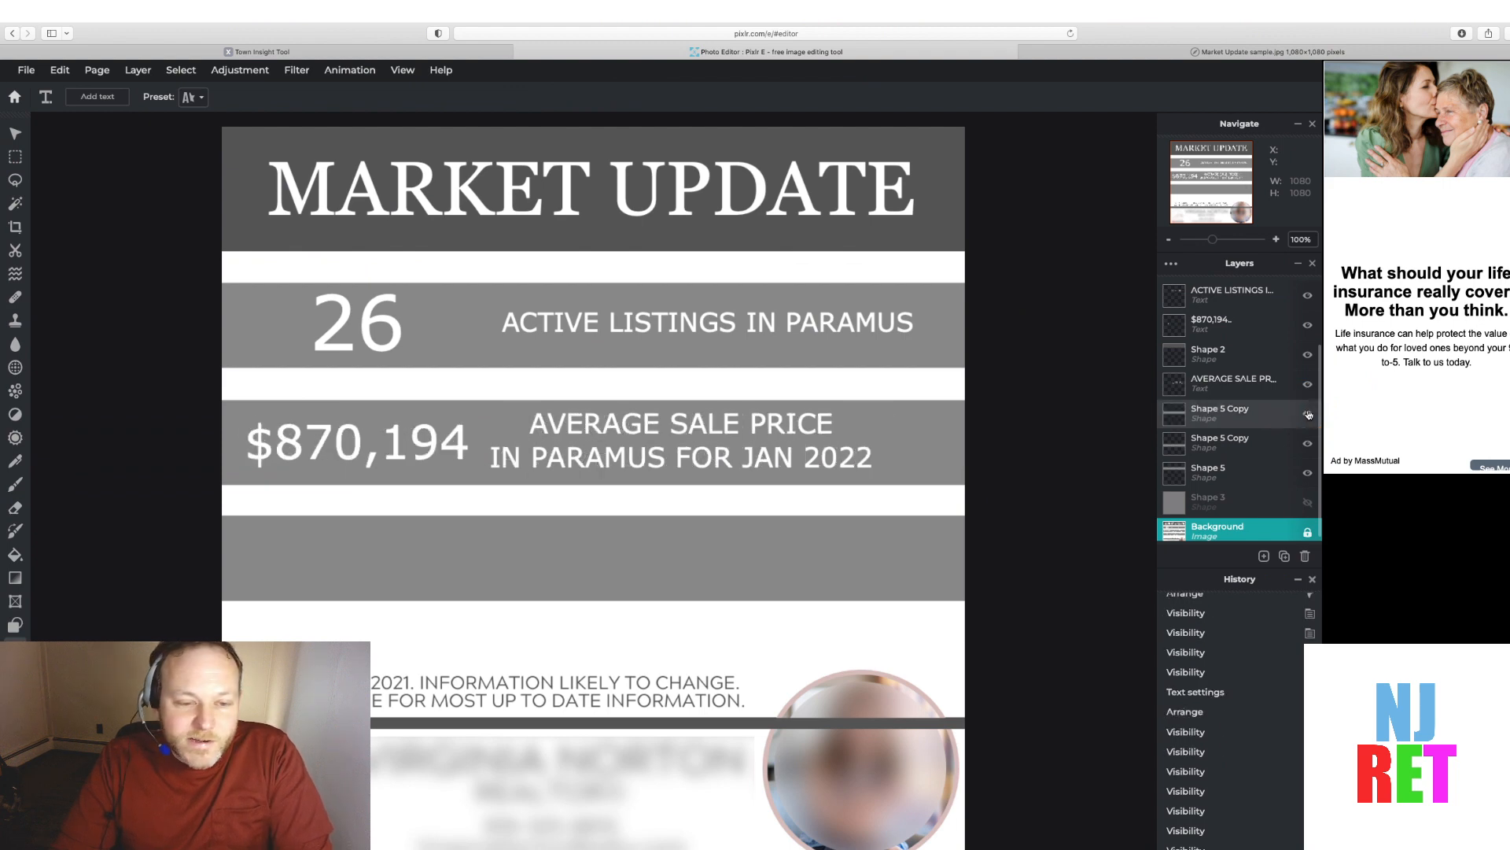
# Review the save options for image and document formats, then close the save dialog without saving
pyautogui.click(28, 70)
pyautogui.click(55, 195)
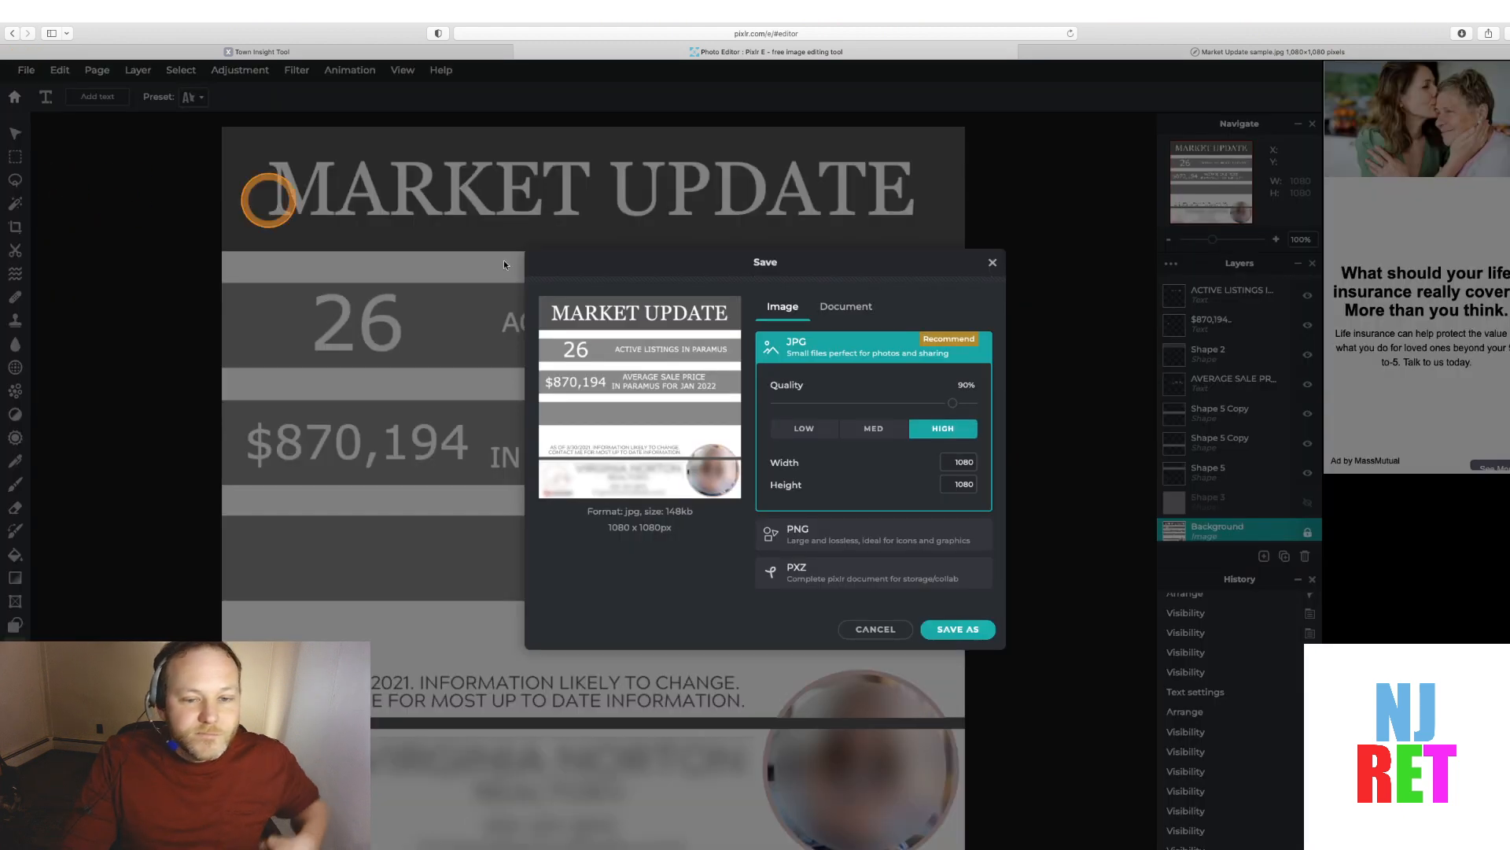
pyautogui.click(850, 306)
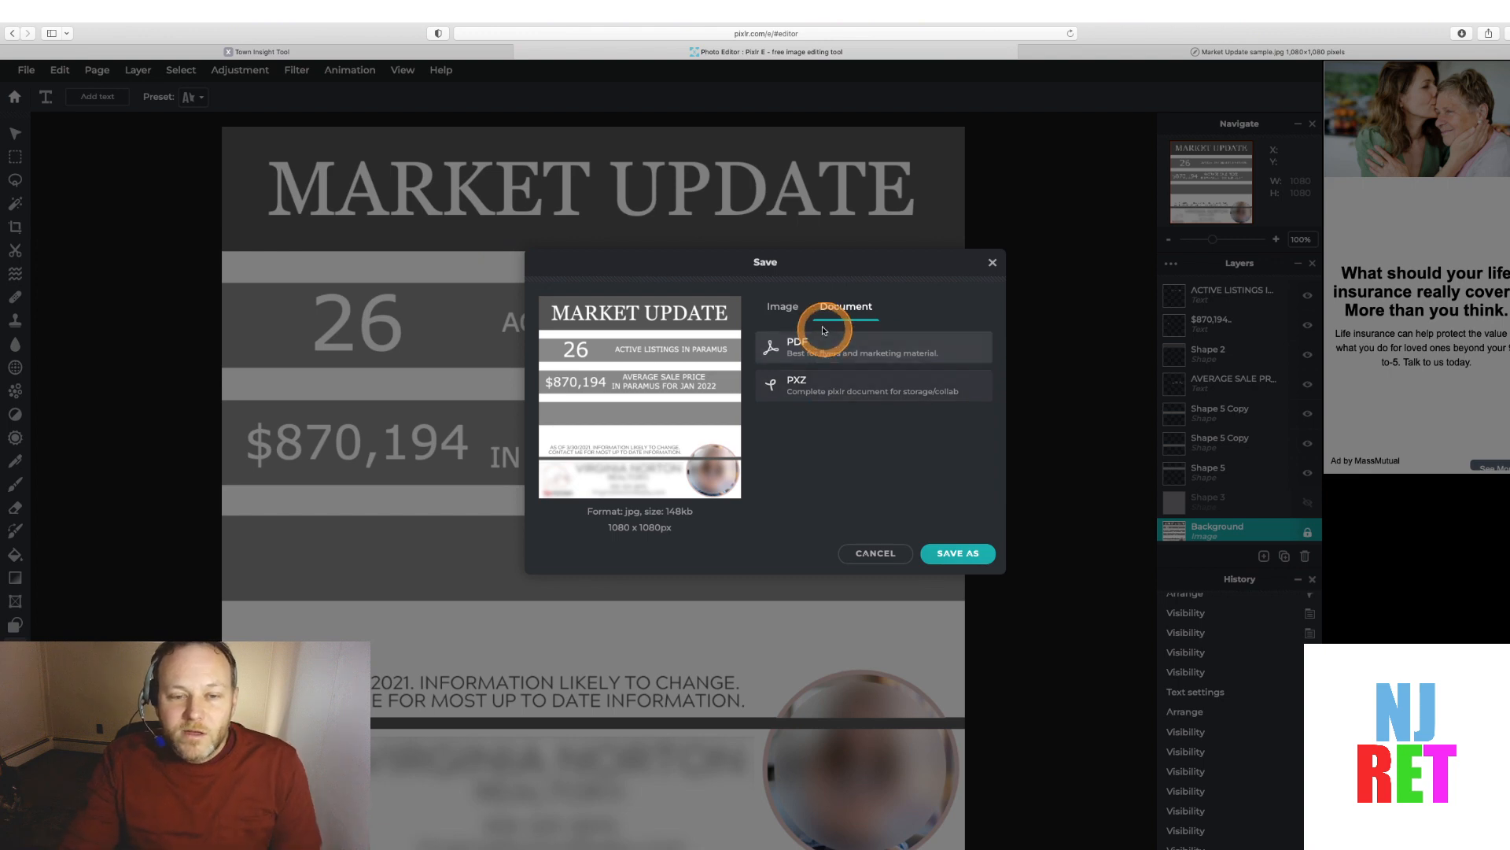
pyautogui.click(782, 307)
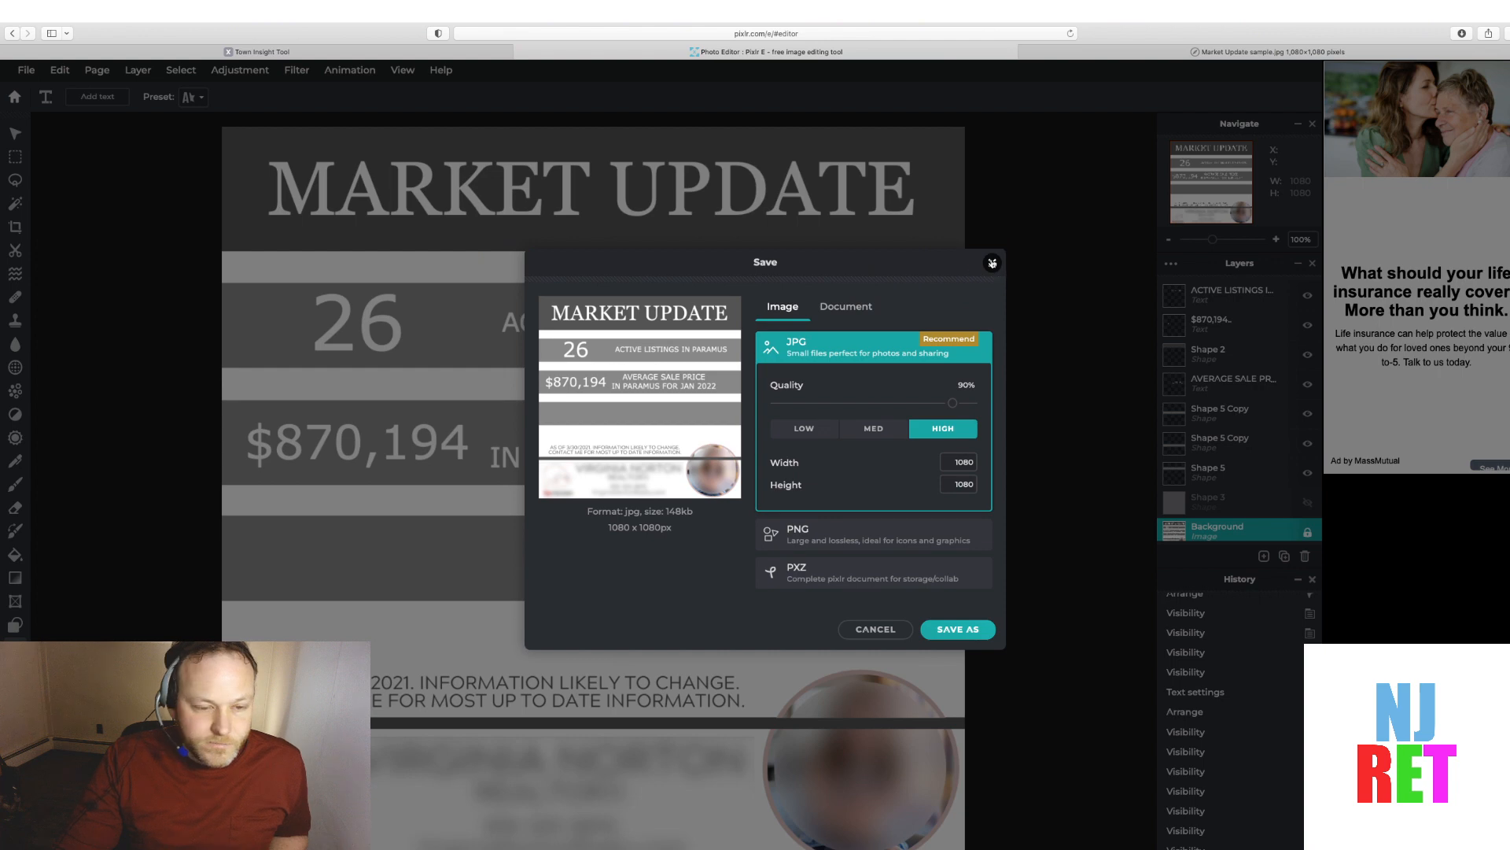
pyautogui.click(992, 262)
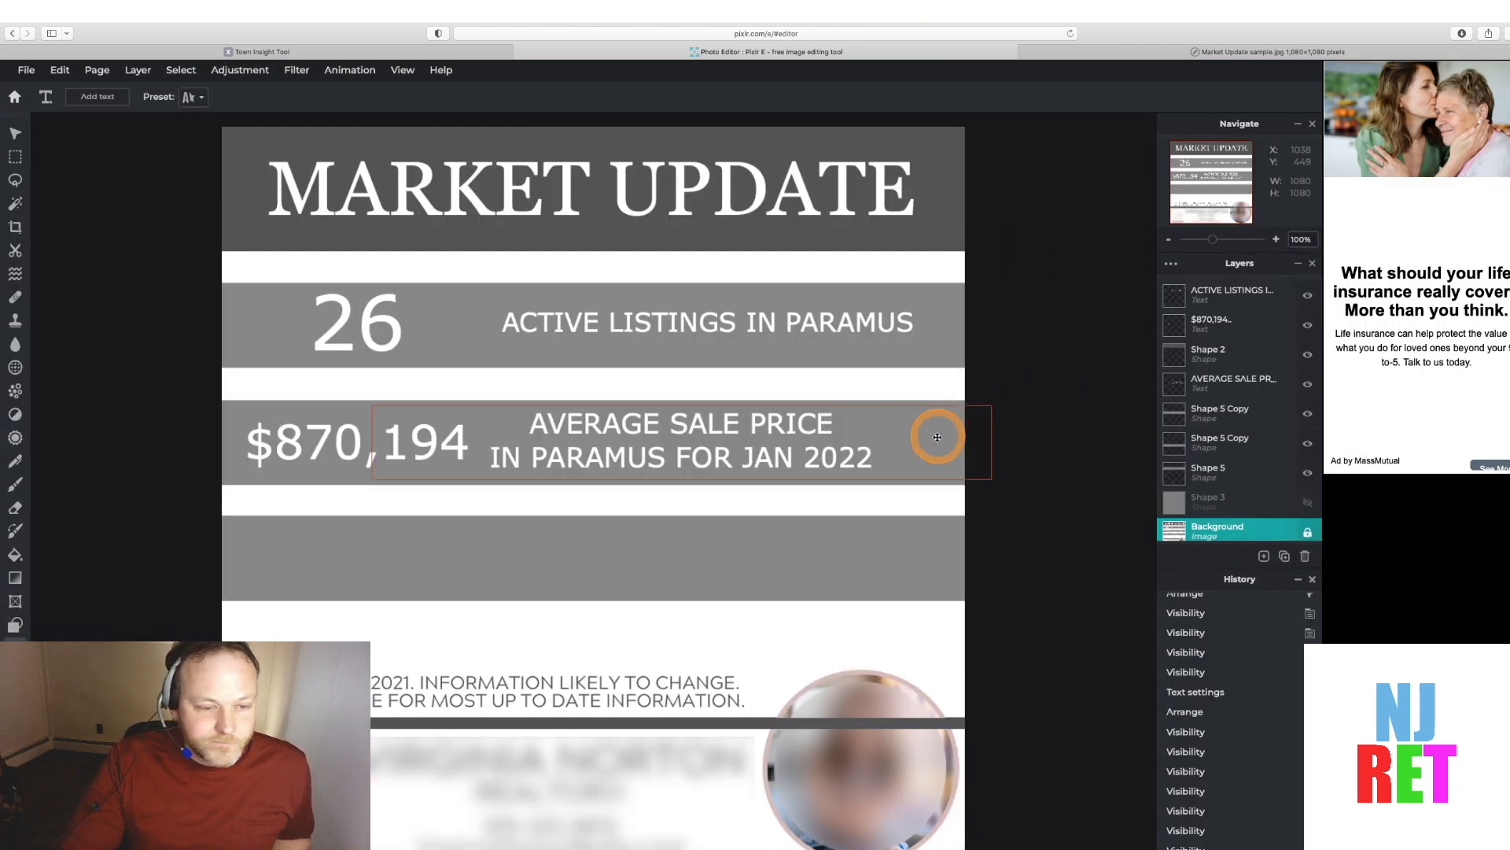
# Hide the third band's cover and add a new text layer, moving it up near the top of the layer stack
pyautogui.click(1305, 444)
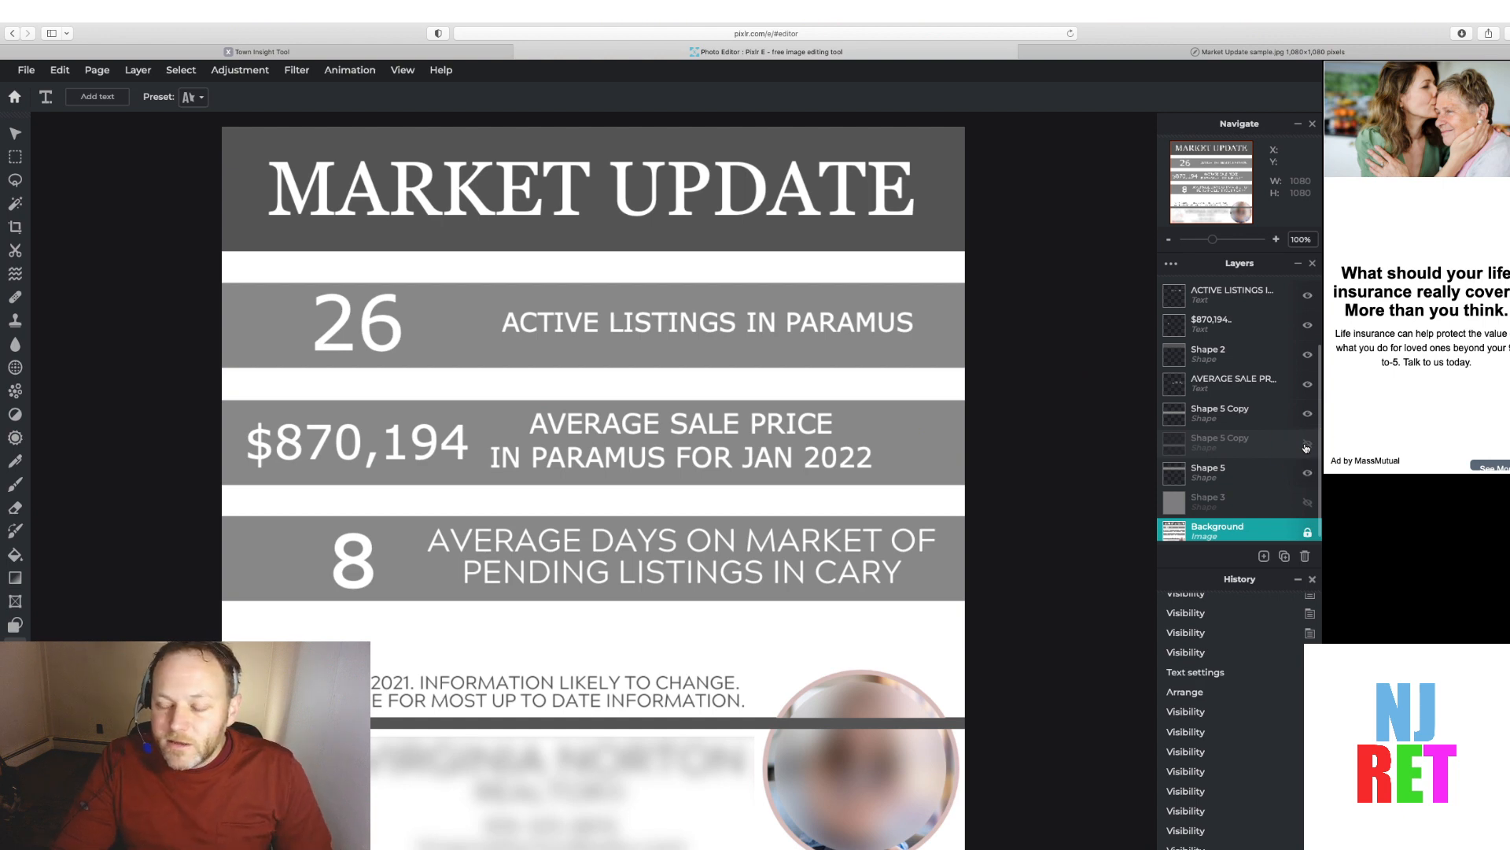
pyautogui.click(1231, 442)
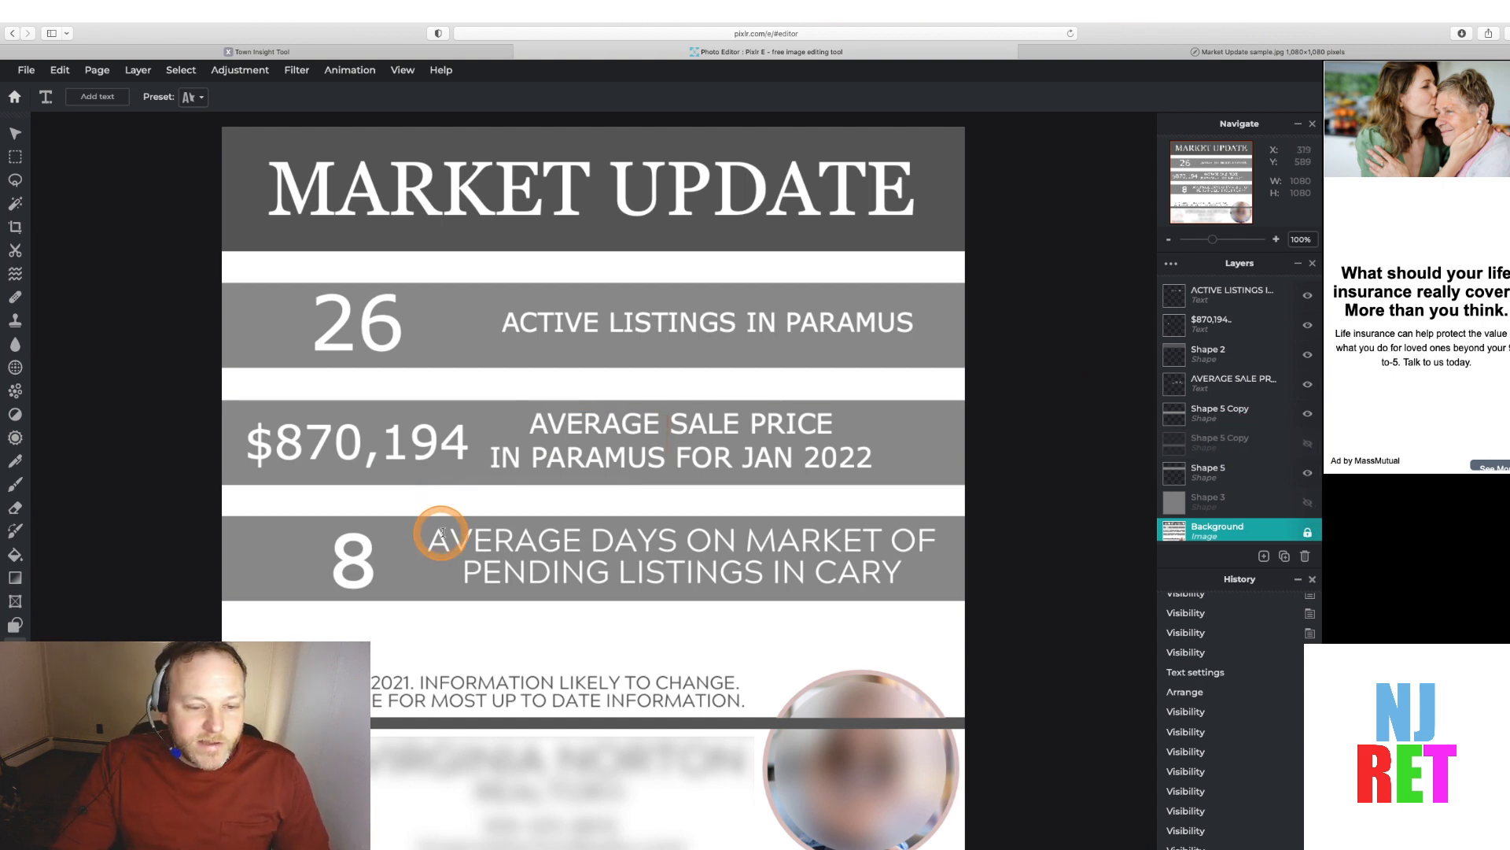
pyautogui.click(1264, 556)
pyautogui.click(1215, 434)
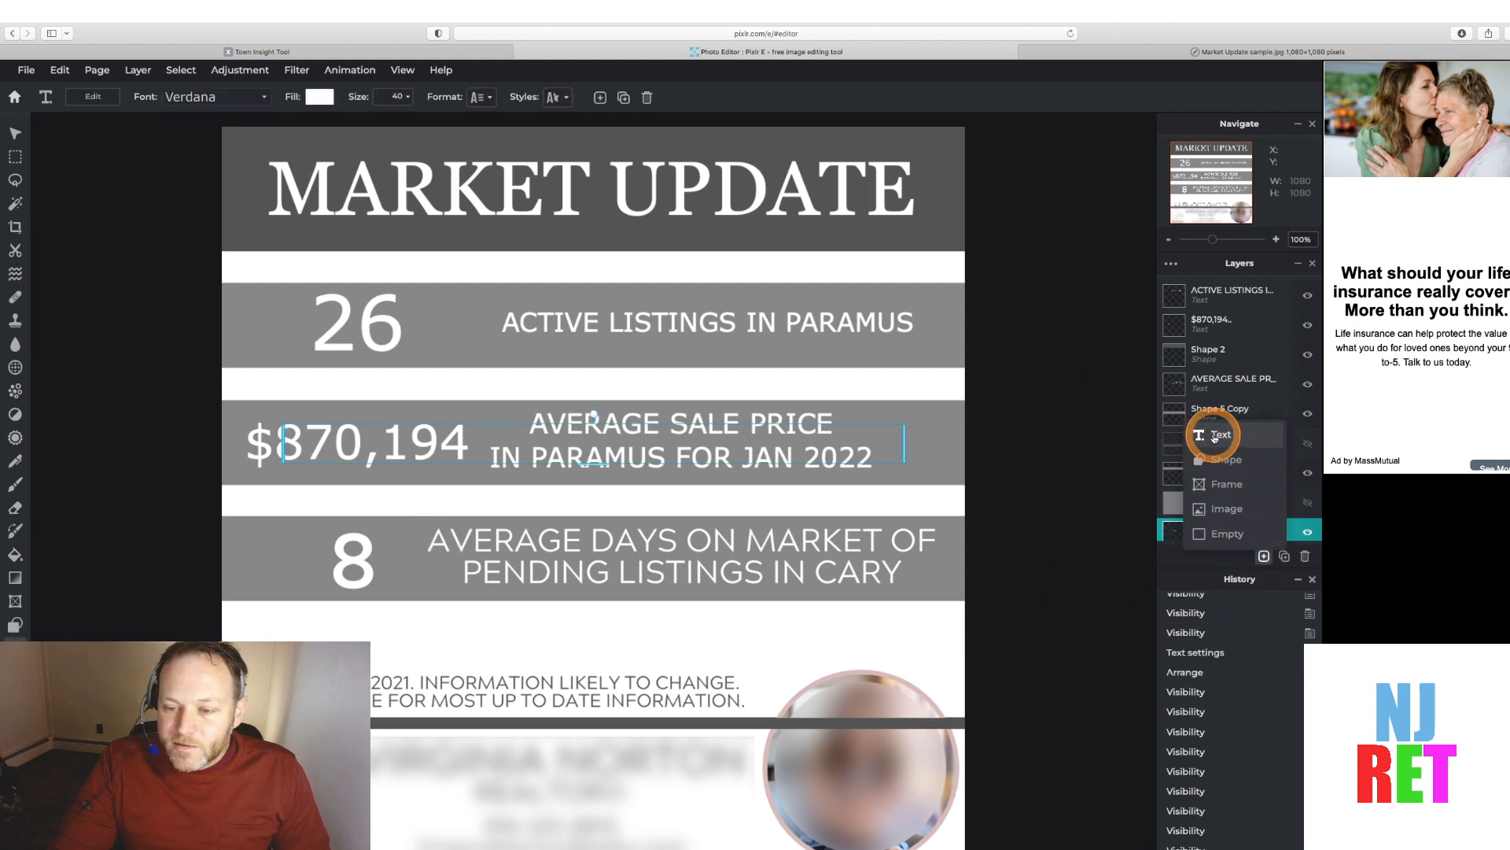
pyautogui.moveTo(1167, 531); pyautogui.dragTo(1177, 337)
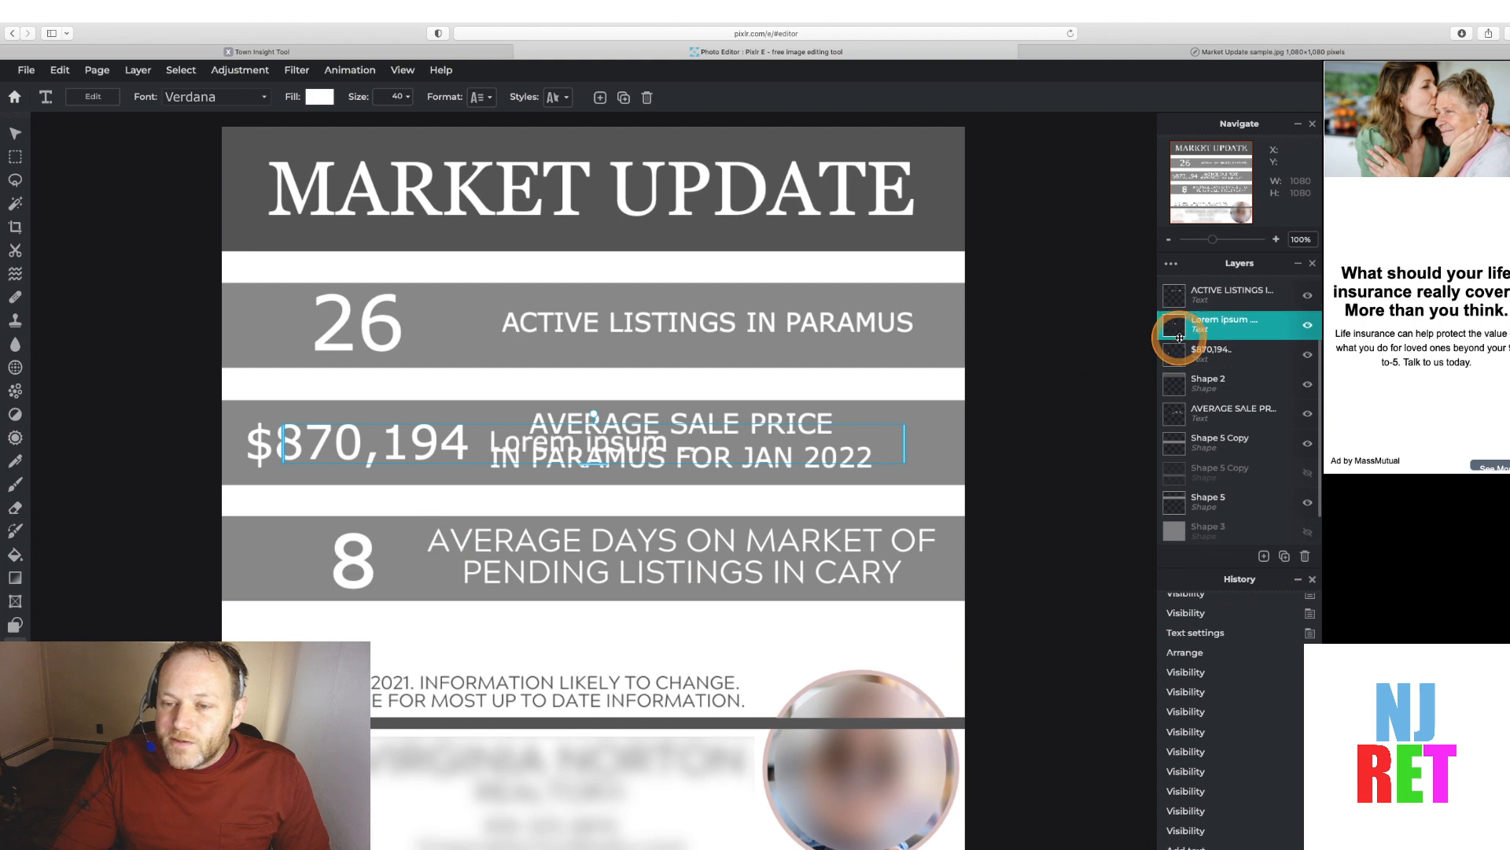
# Replace the placeholder text with AVERAGE DAYS ON MARKET OF SOLD LISTINGS IN PARAMUS
pyautogui.doubleClick(506, 446)
pyautogui.moveTo(491, 445); pyautogui.dragTo(615, 446)
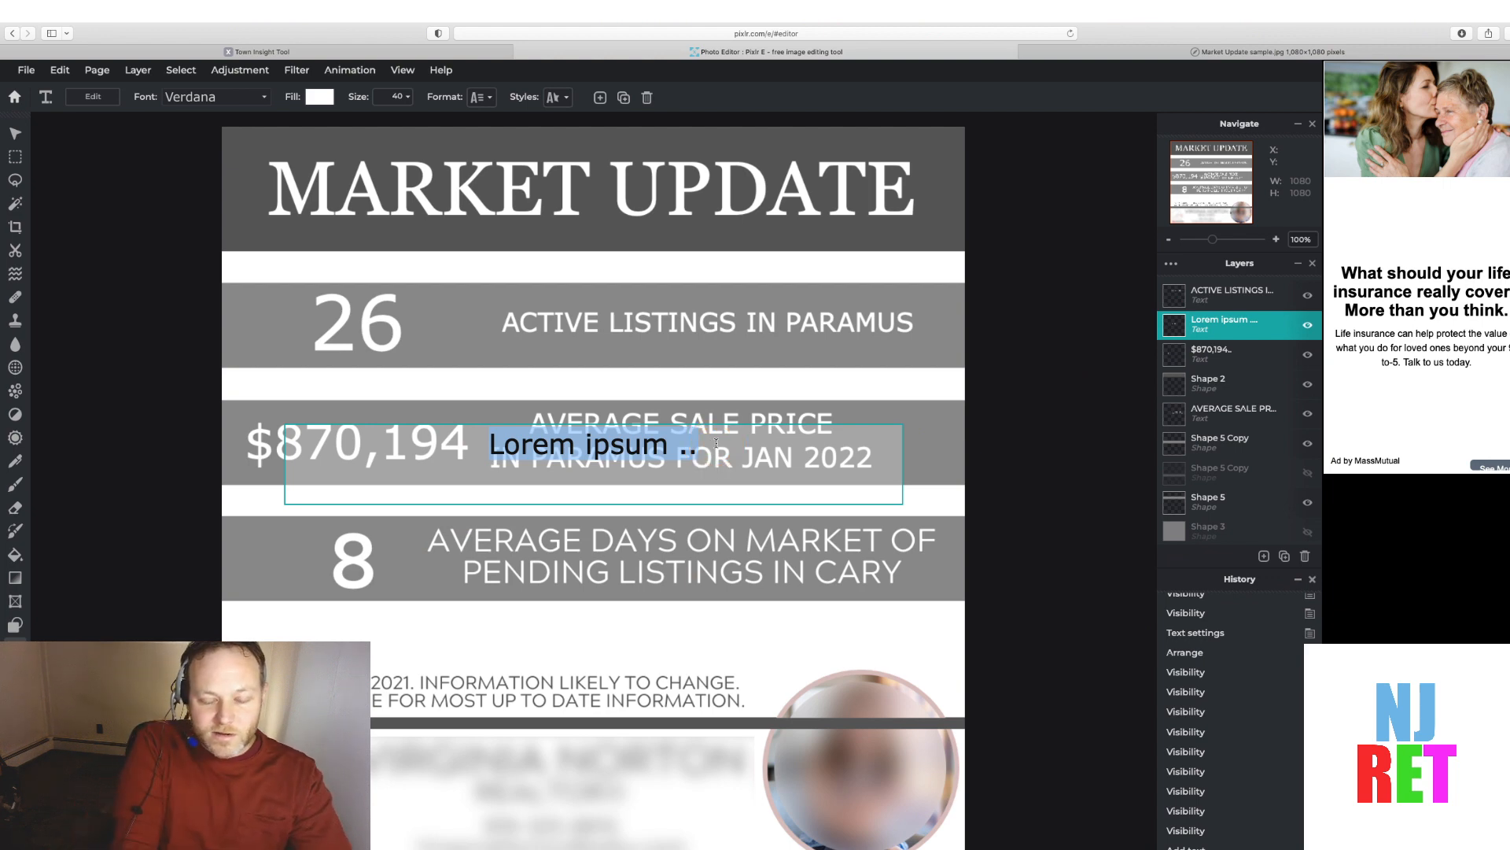
pyautogui.write('AVERAGE')
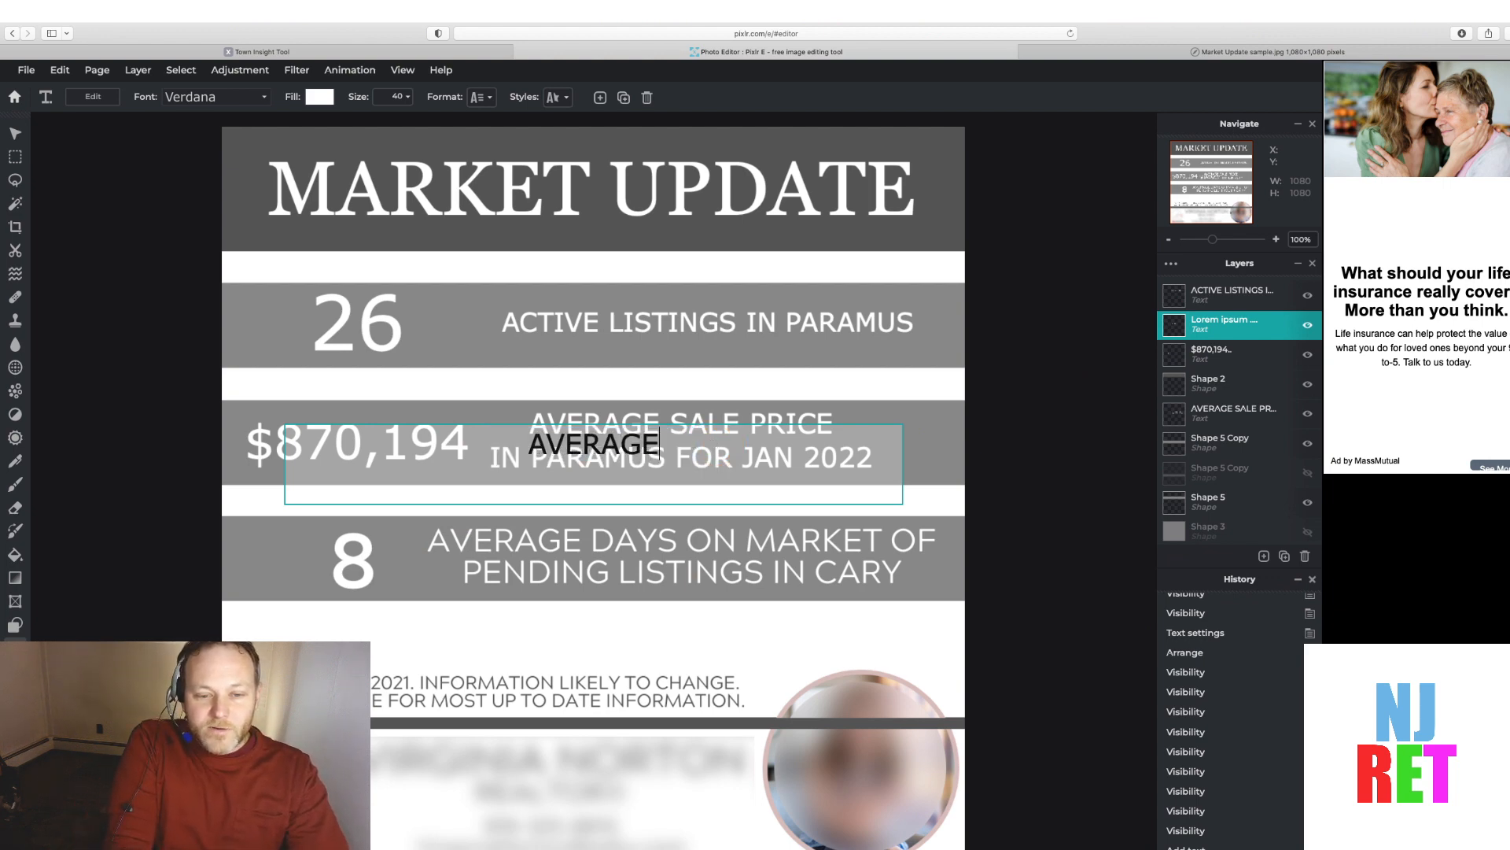
pyautogui.write(' DAYS ON MARKET')
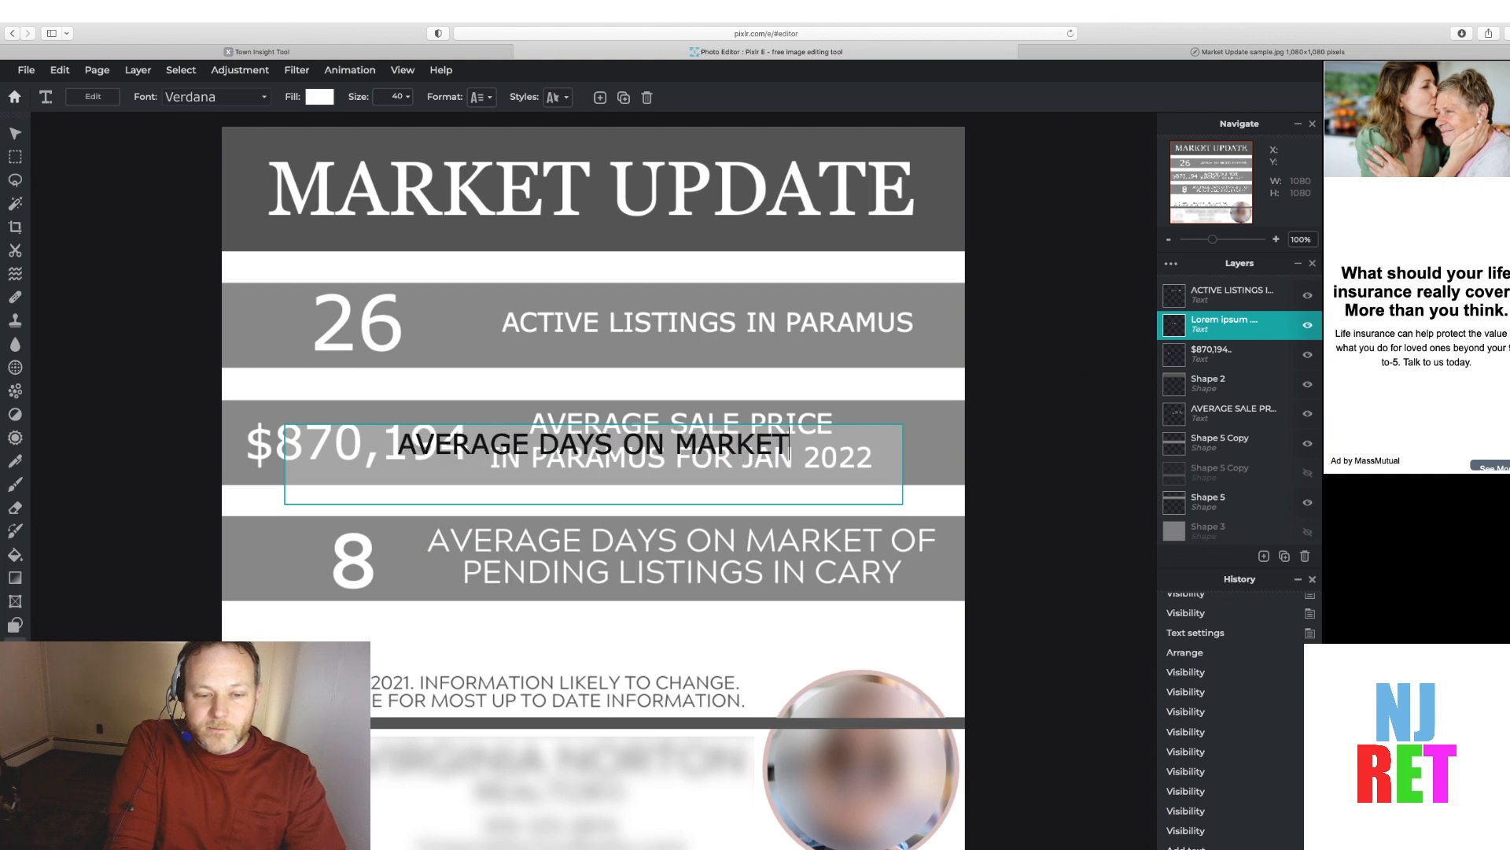
pyautogui.write(' OF')
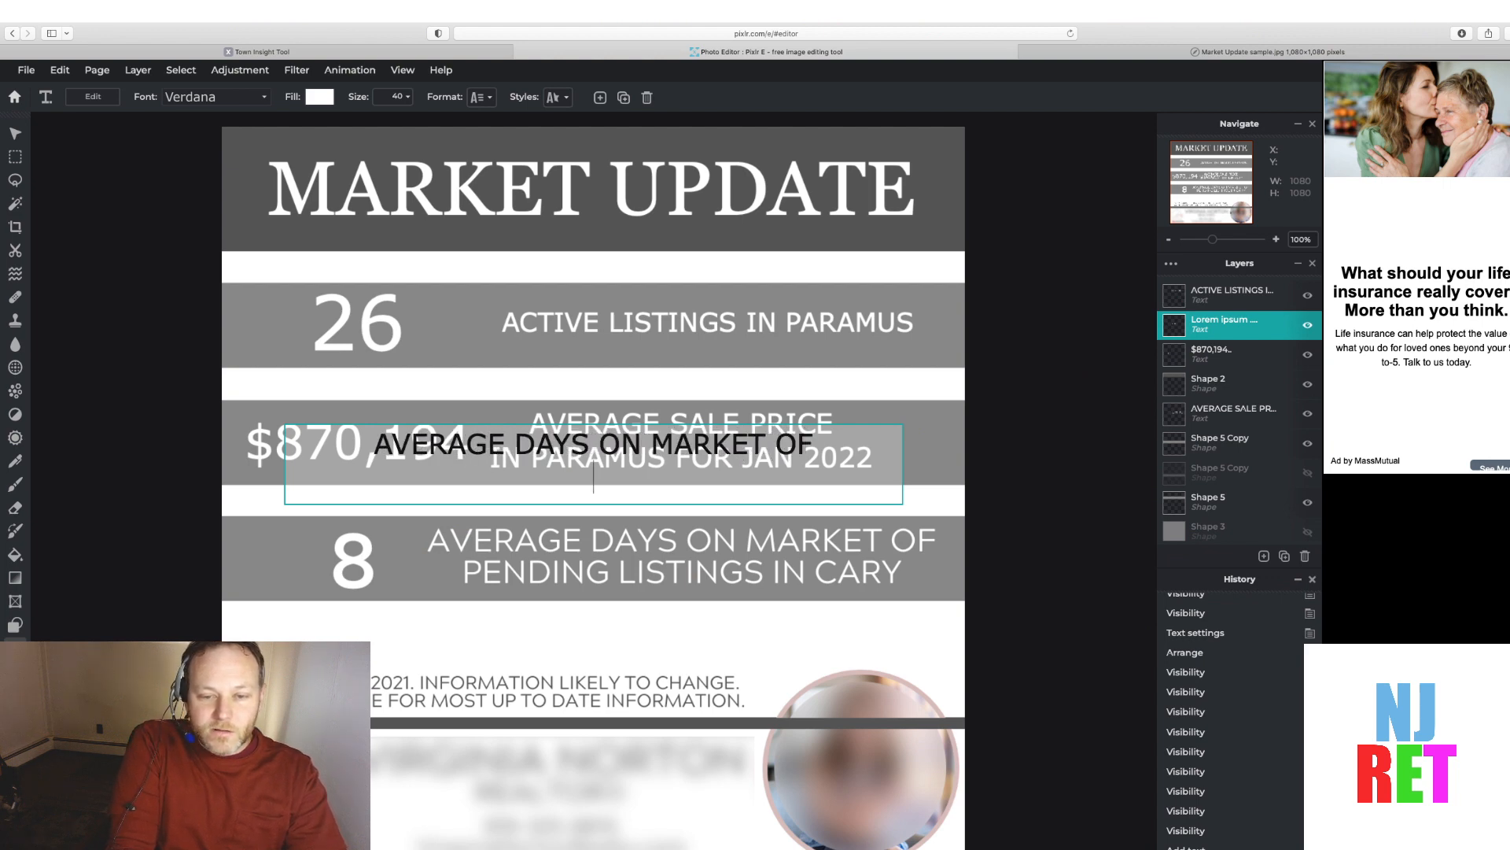
pyautogui.write(' SOLD LISTINGS ')
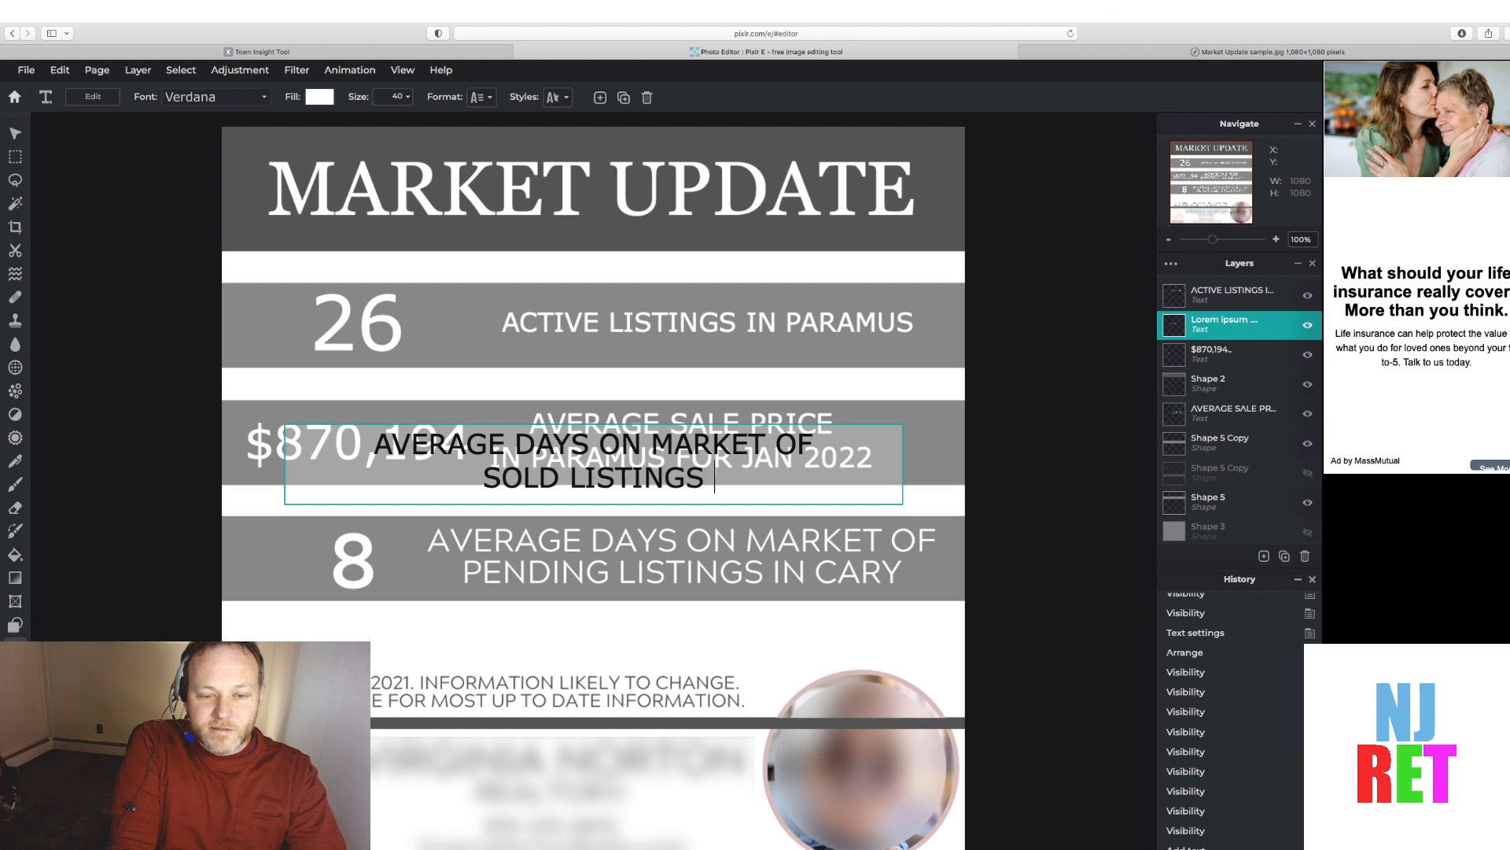
pyautogui.write('IN PARAMUS')
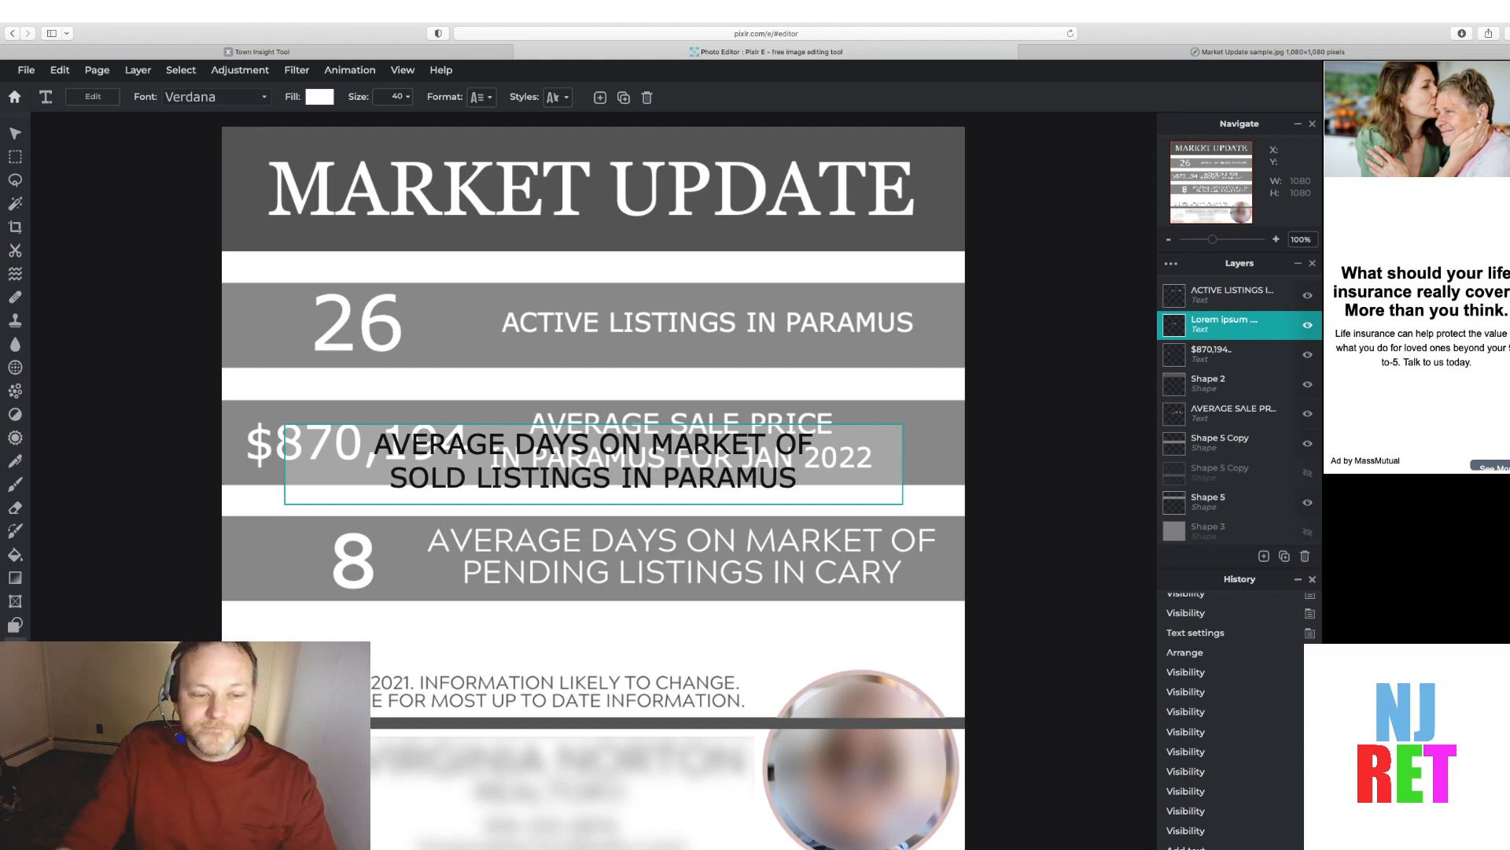
pyautogui.click(15, 134)
pyautogui.moveTo(485, 449); pyautogui.dragTo(522, 443)
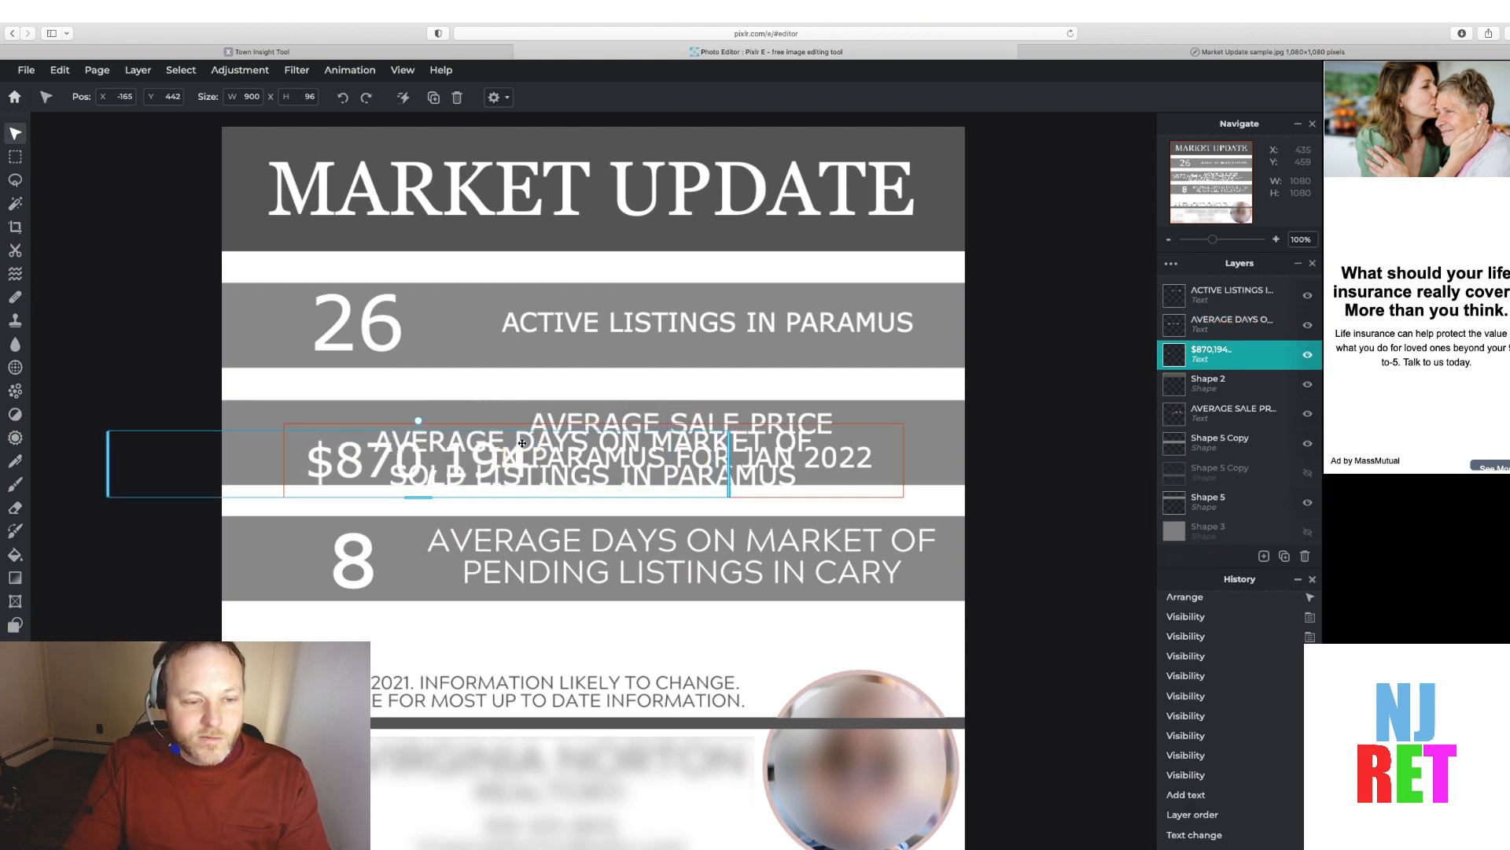
pyautogui.press('super+z')
# Move the AVERAGE DAYS ON MARKET text into the right side of the third band
pyautogui.click(804, 433)
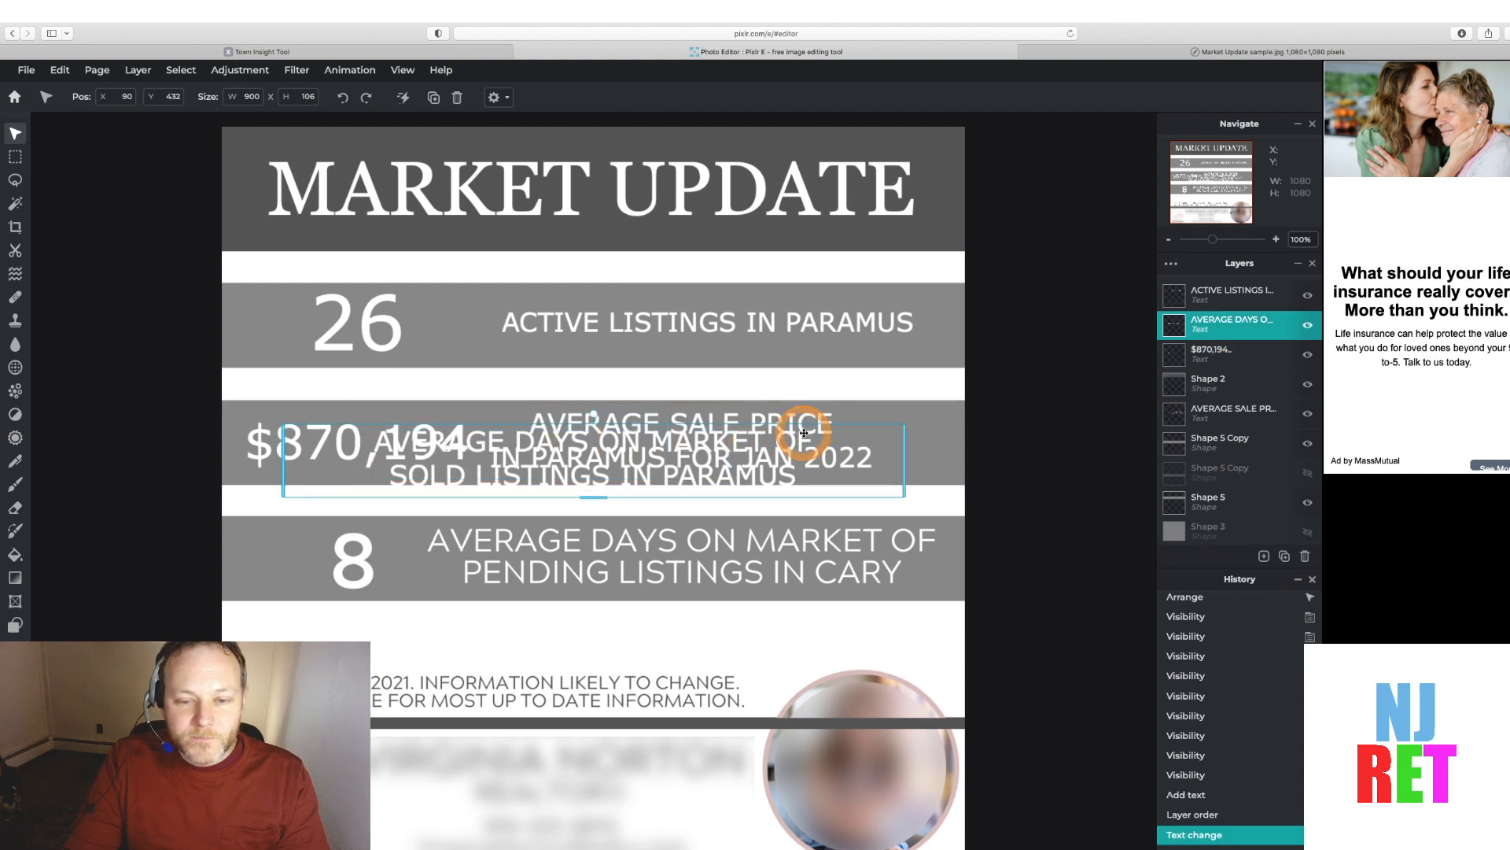
pyautogui.moveTo(817, 425); pyautogui.dragTo(904, 518)
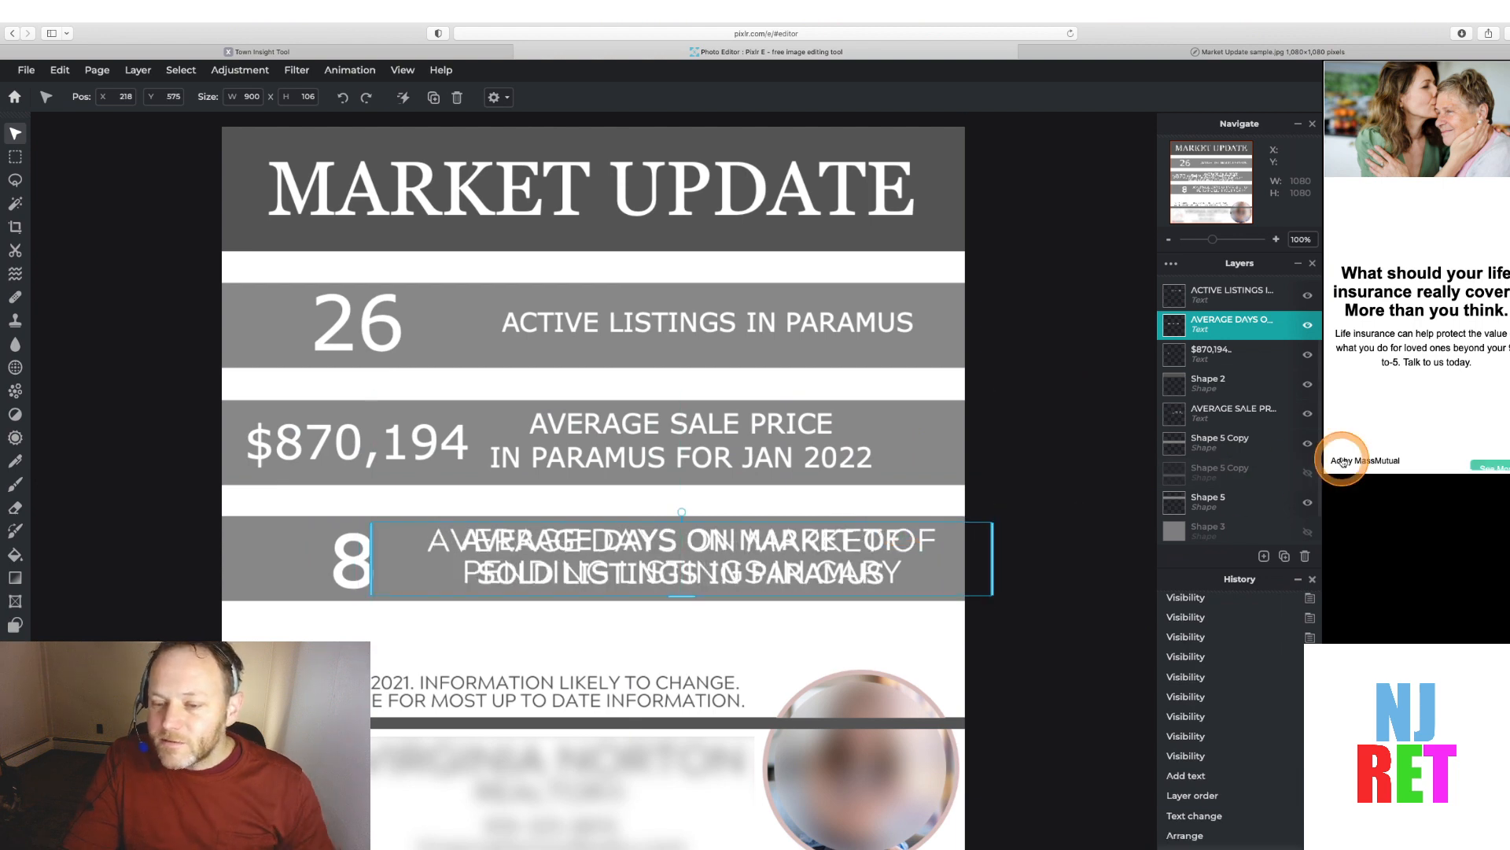
# Toggle the third band's cover to compare with the sample, then nudge the text slightly right and down and deselect
pyautogui.click(1306, 473)
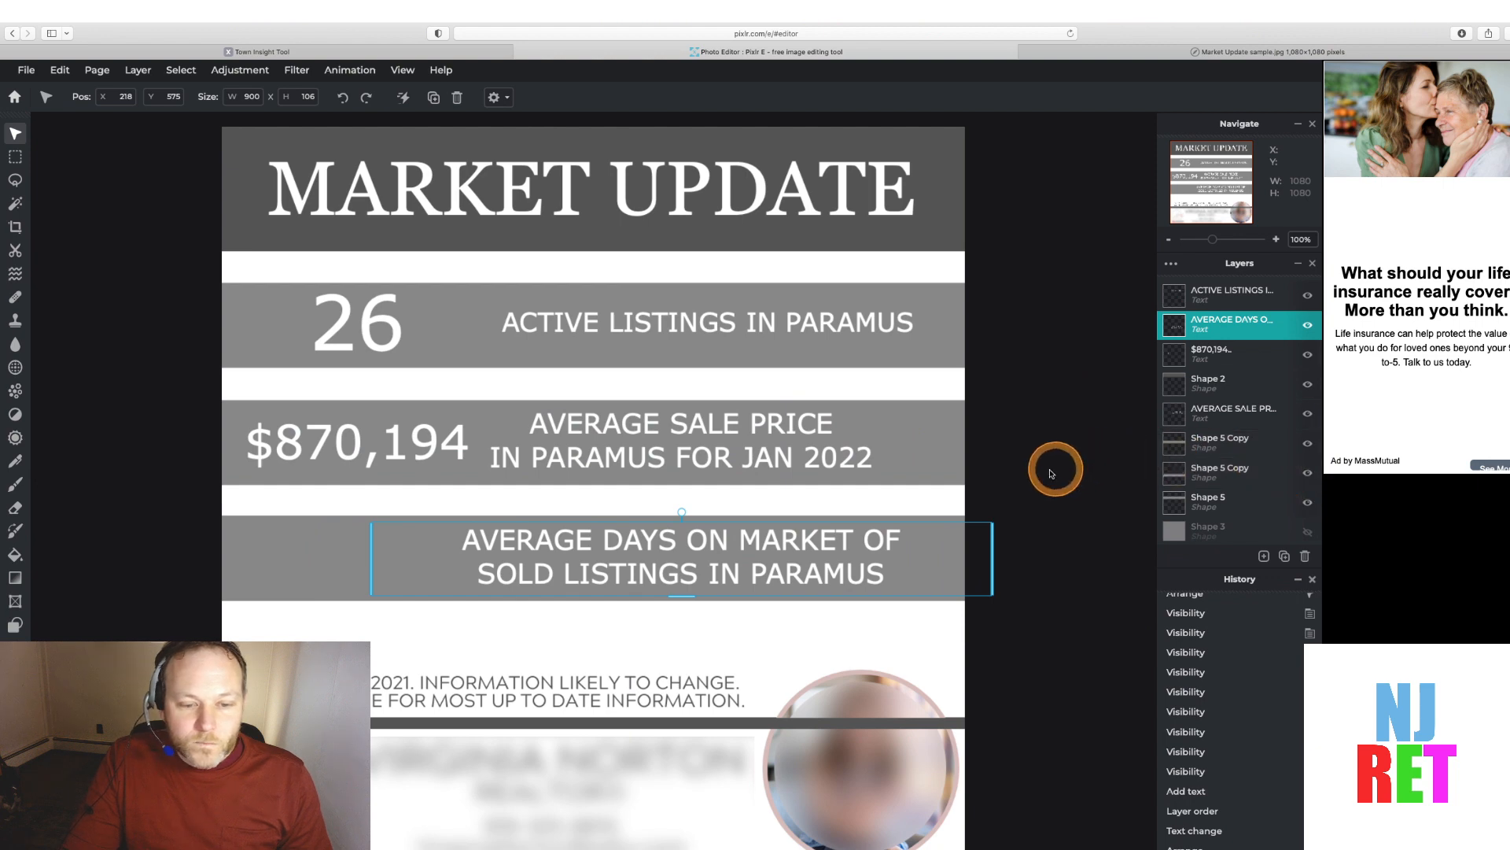
pyautogui.click(1307, 496)
pyautogui.click(1306, 495)
pyautogui.click(1307, 475)
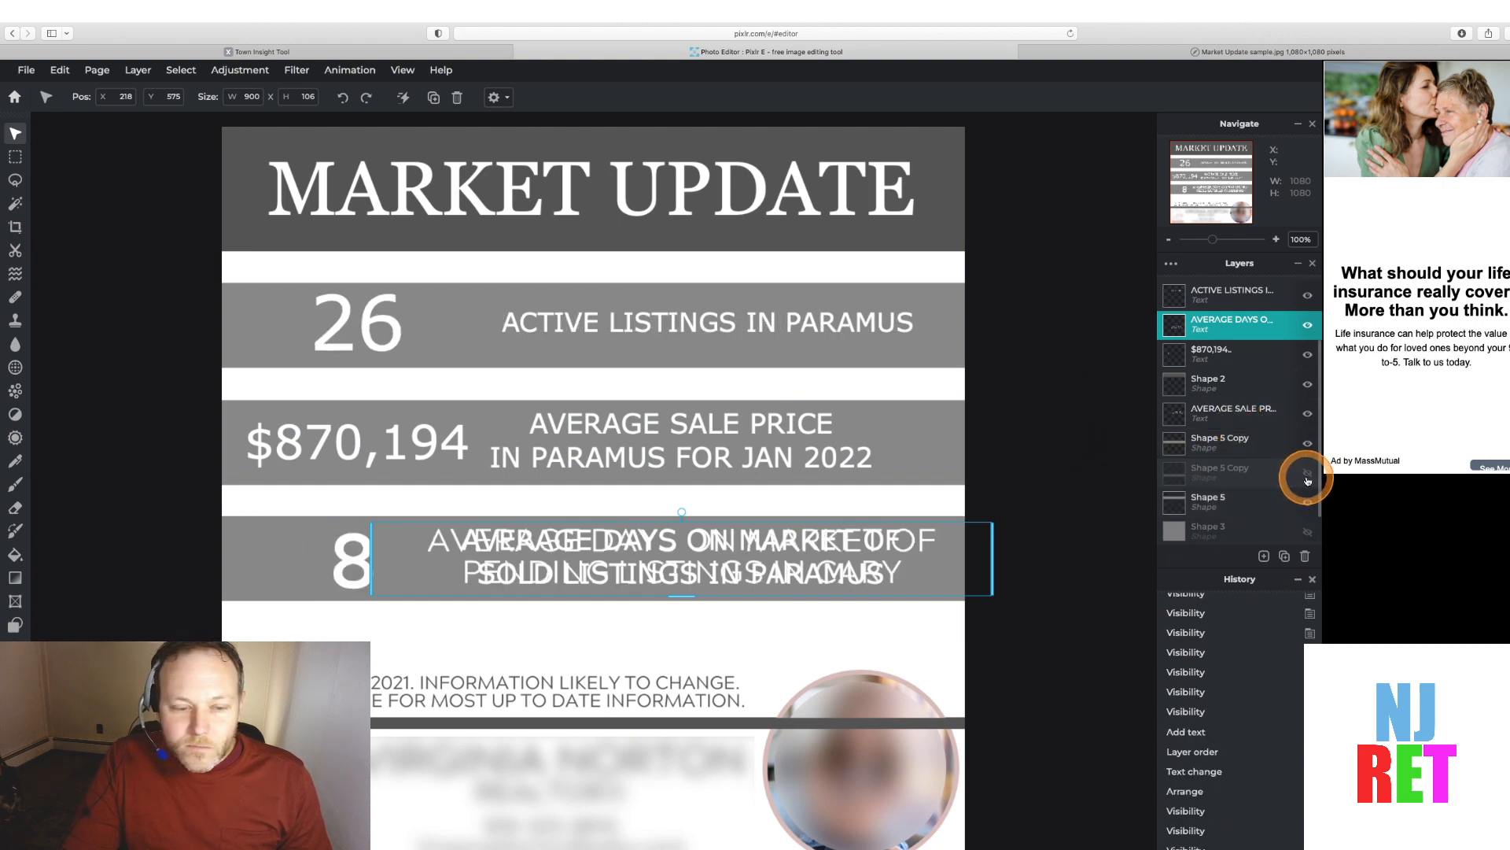
pyautogui.click(1307, 475)
pyautogui.click(1306, 475)
pyautogui.click(1307, 480)
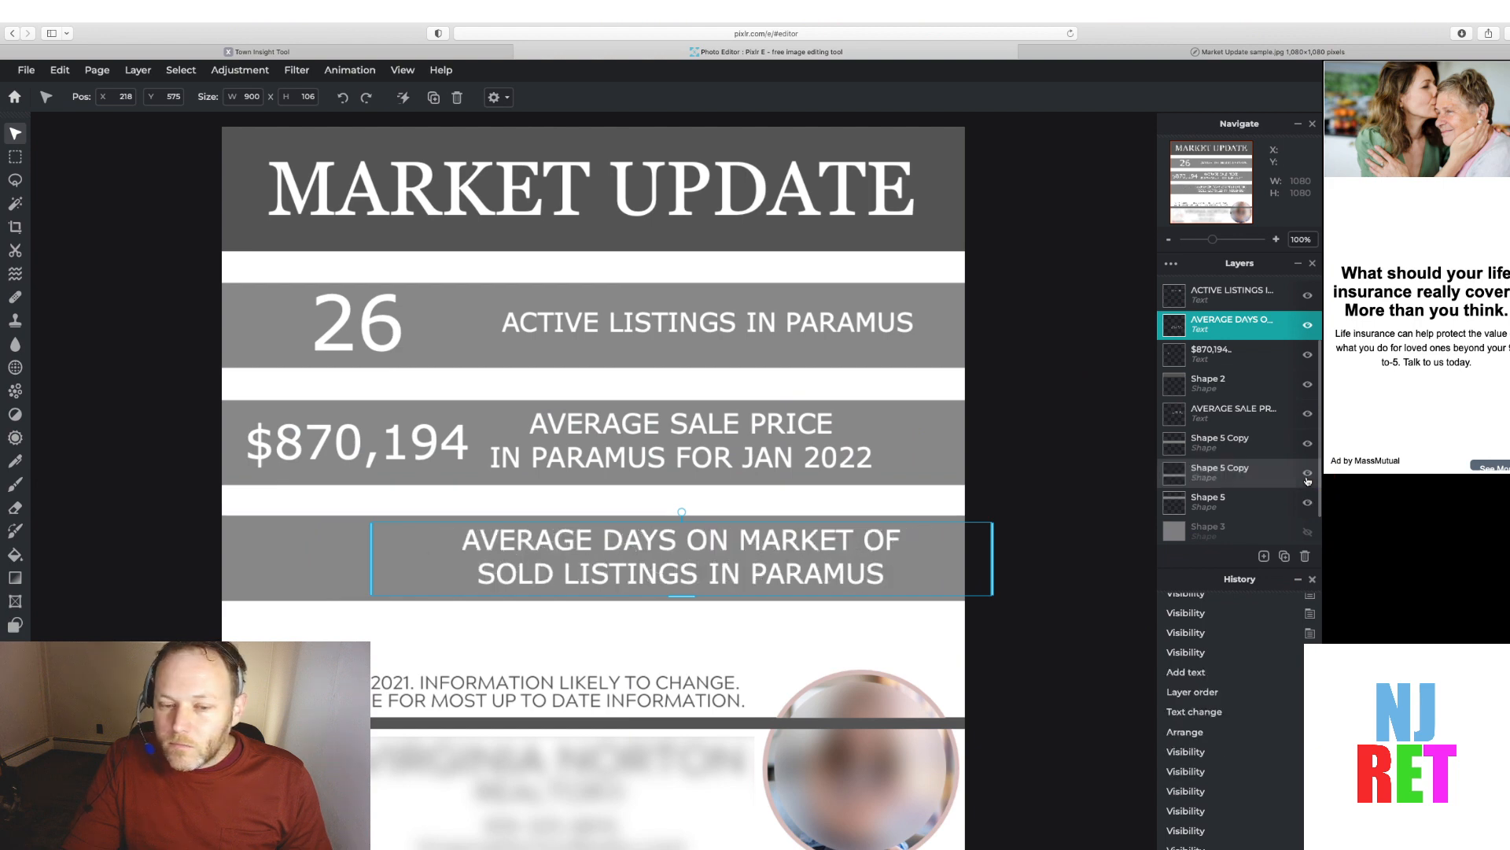
pyautogui.click(1307, 475)
pyautogui.click(1308, 476)
pyautogui.click(1307, 475)
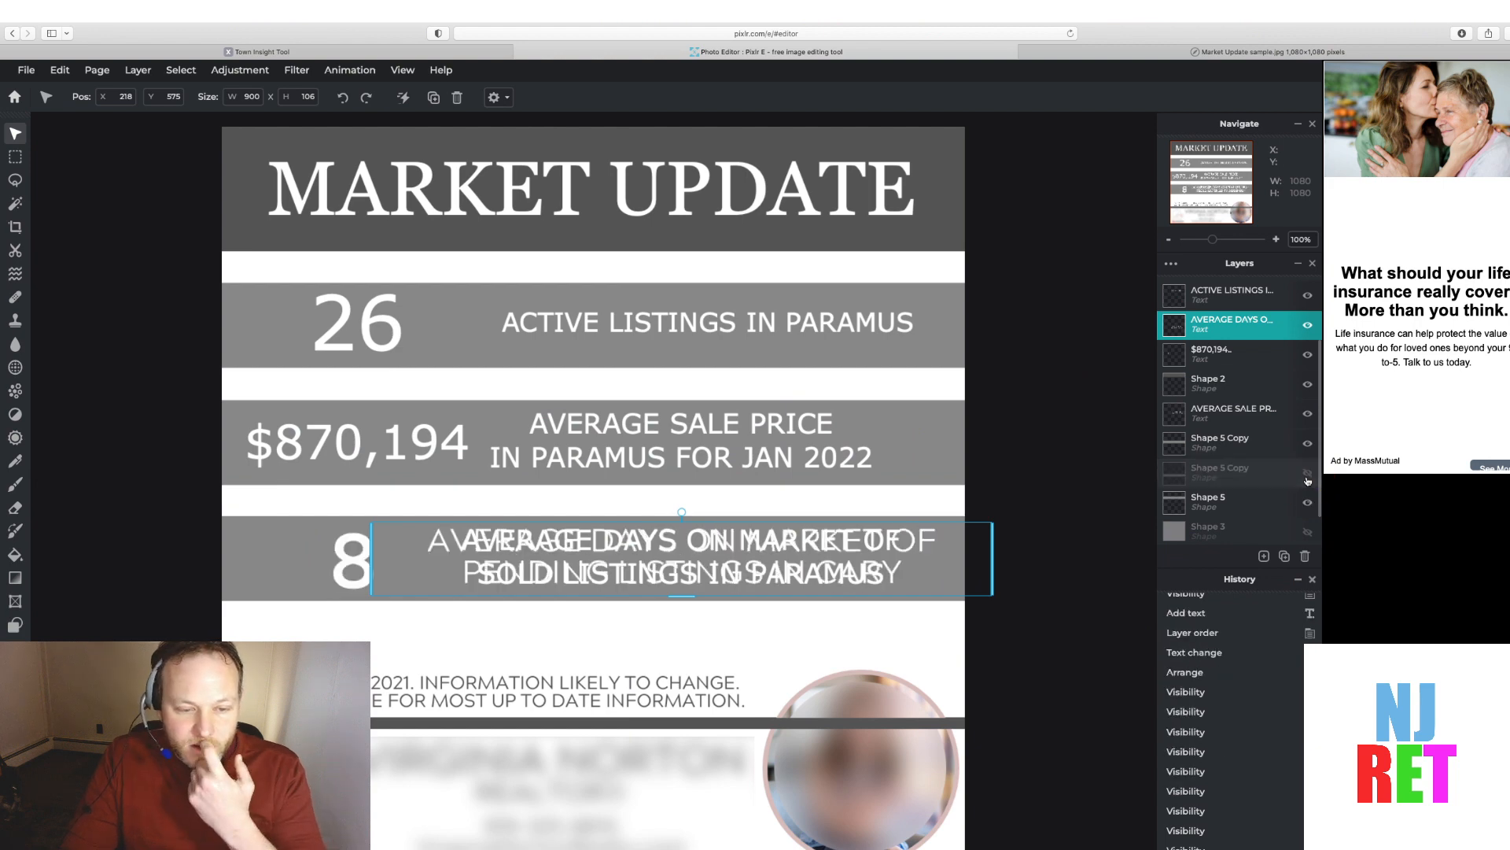
pyautogui.click(1307, 476)
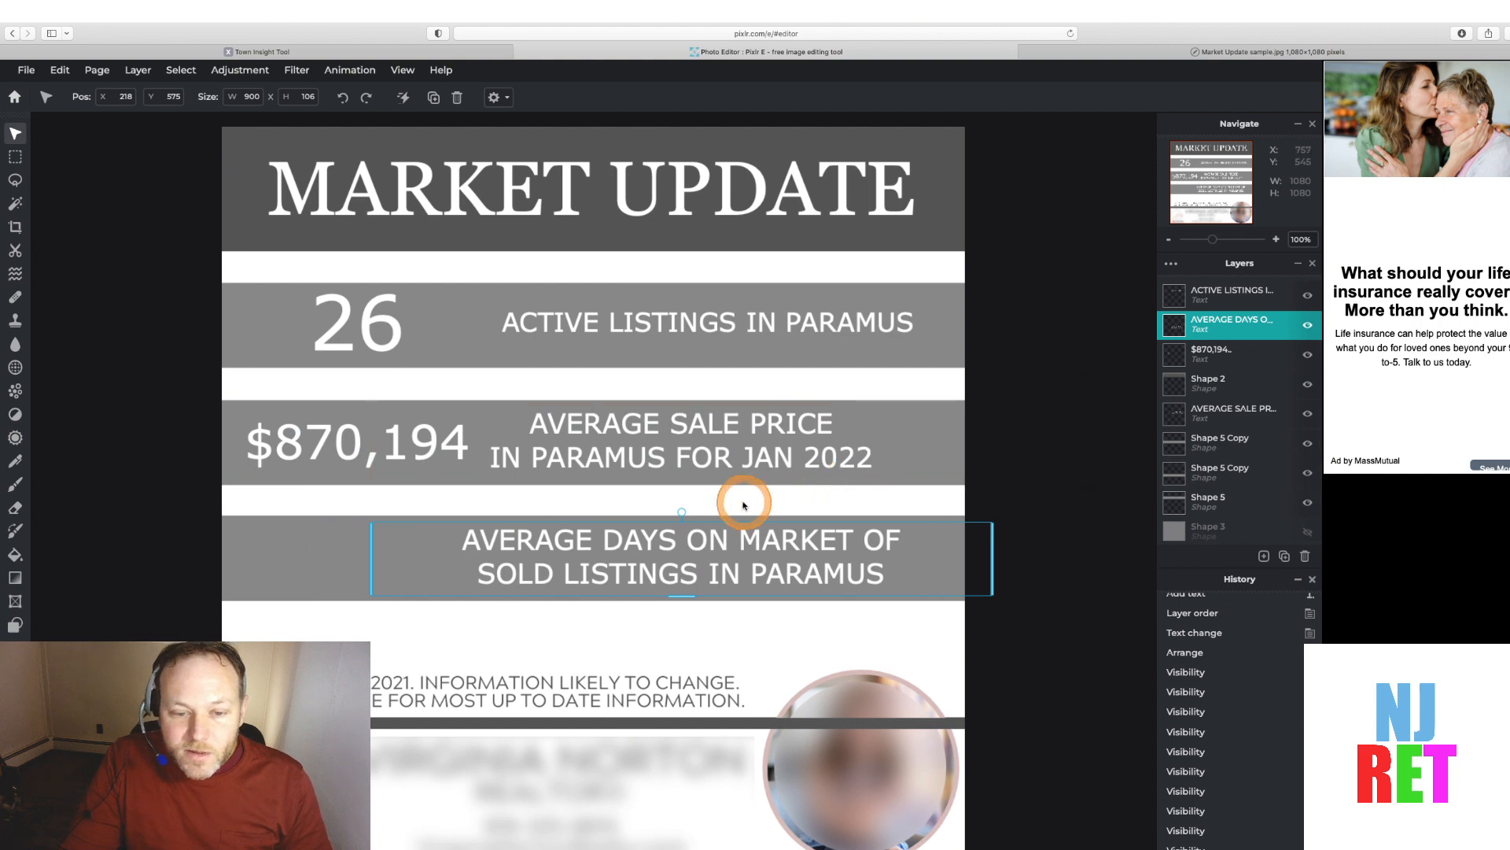
pyautogui.moveTo(732, 525); pyautogui.dragTo(741, 528)
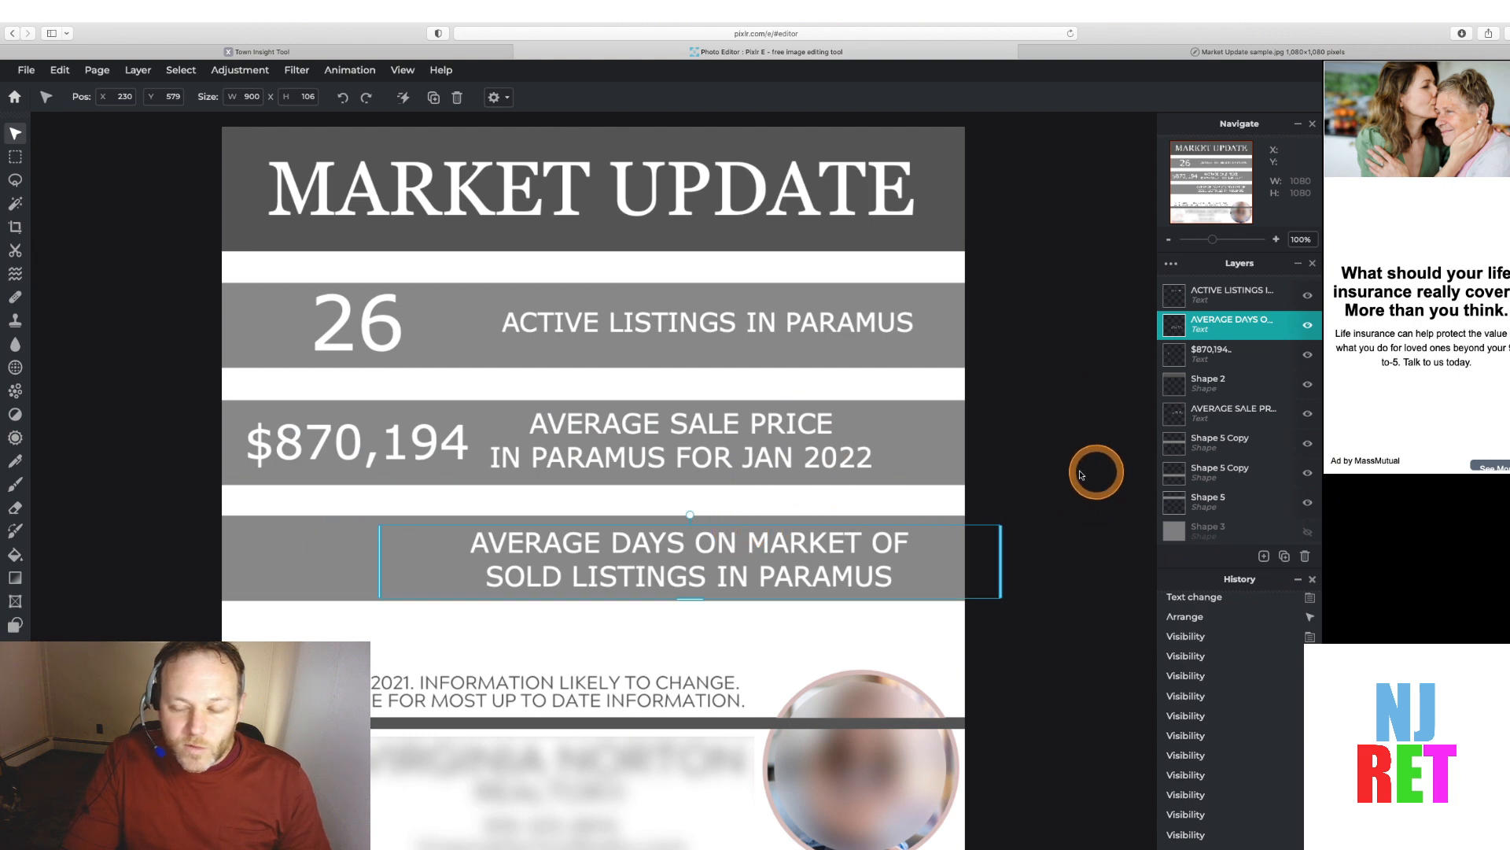
pyautogui.click(1054, 472)
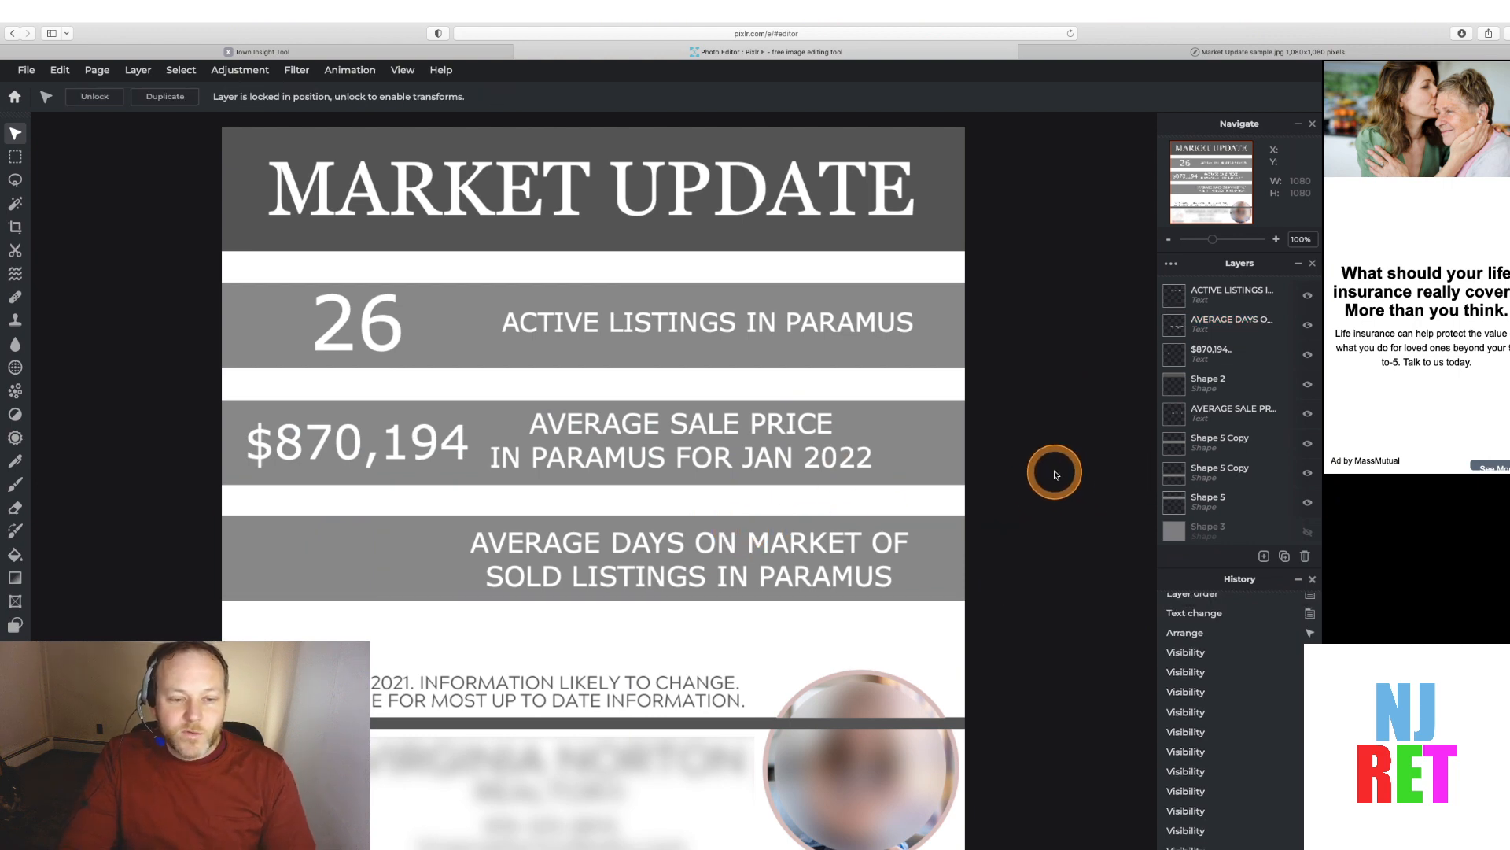
# Copy the Average DOM value from Town Insights and check the sample graphic before returning to the editor
pyautogui.click(247, 52)
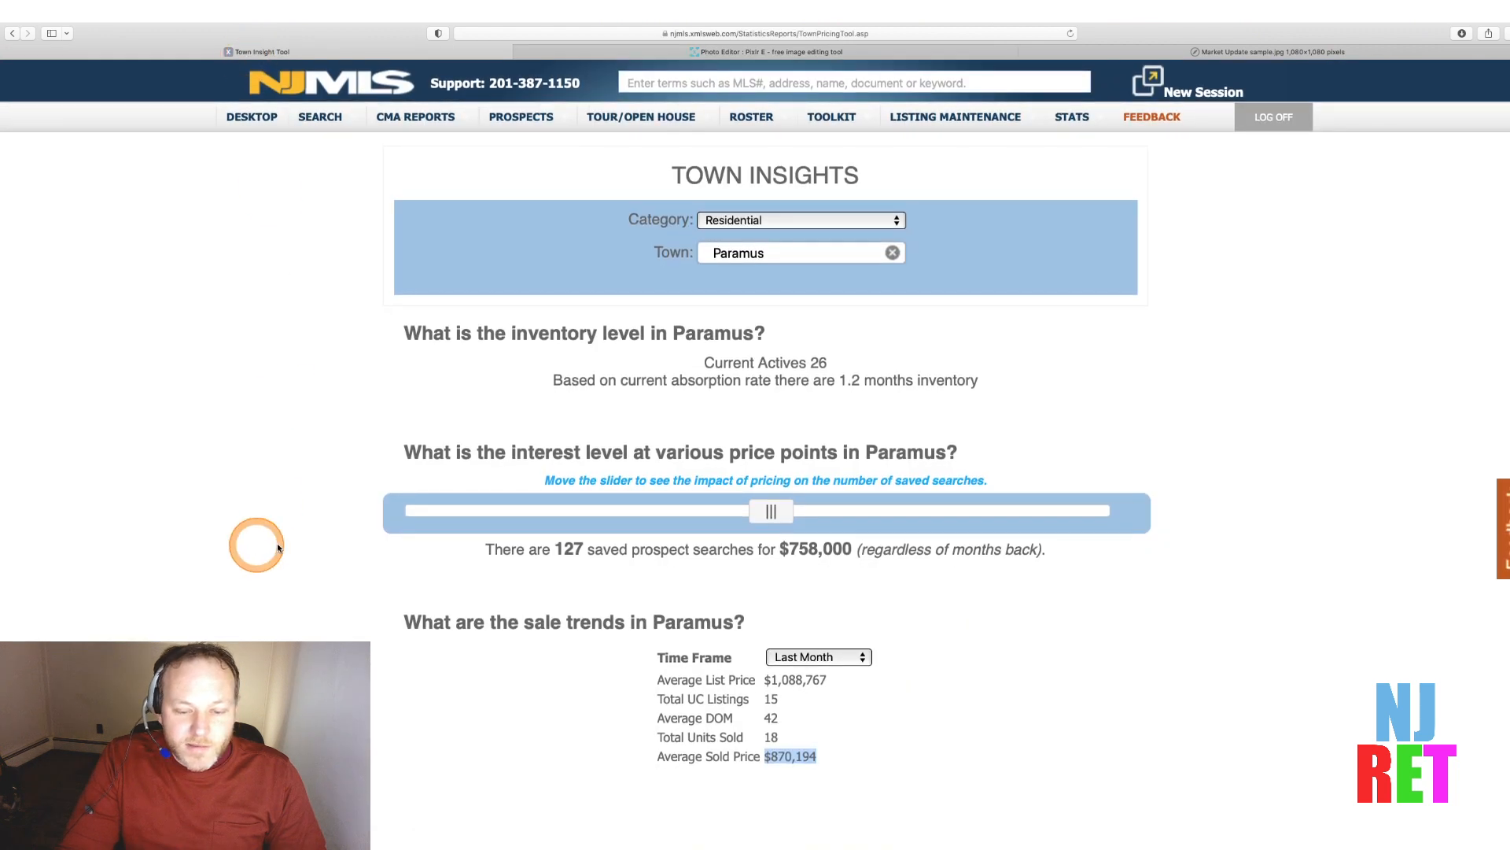
pyautogui.click(779, 720)
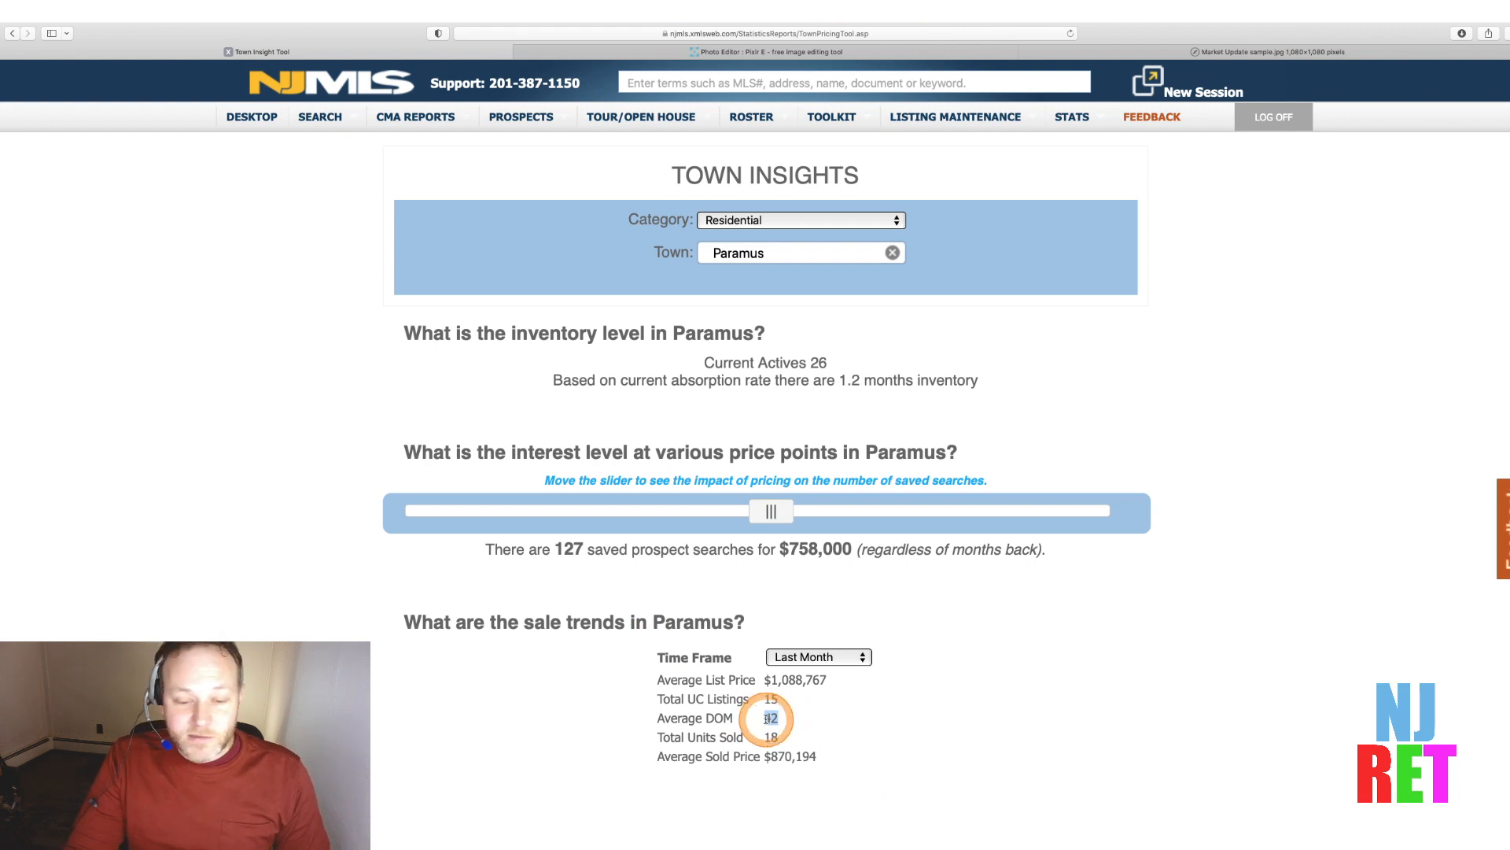
pyautogui.click(1237, 53)
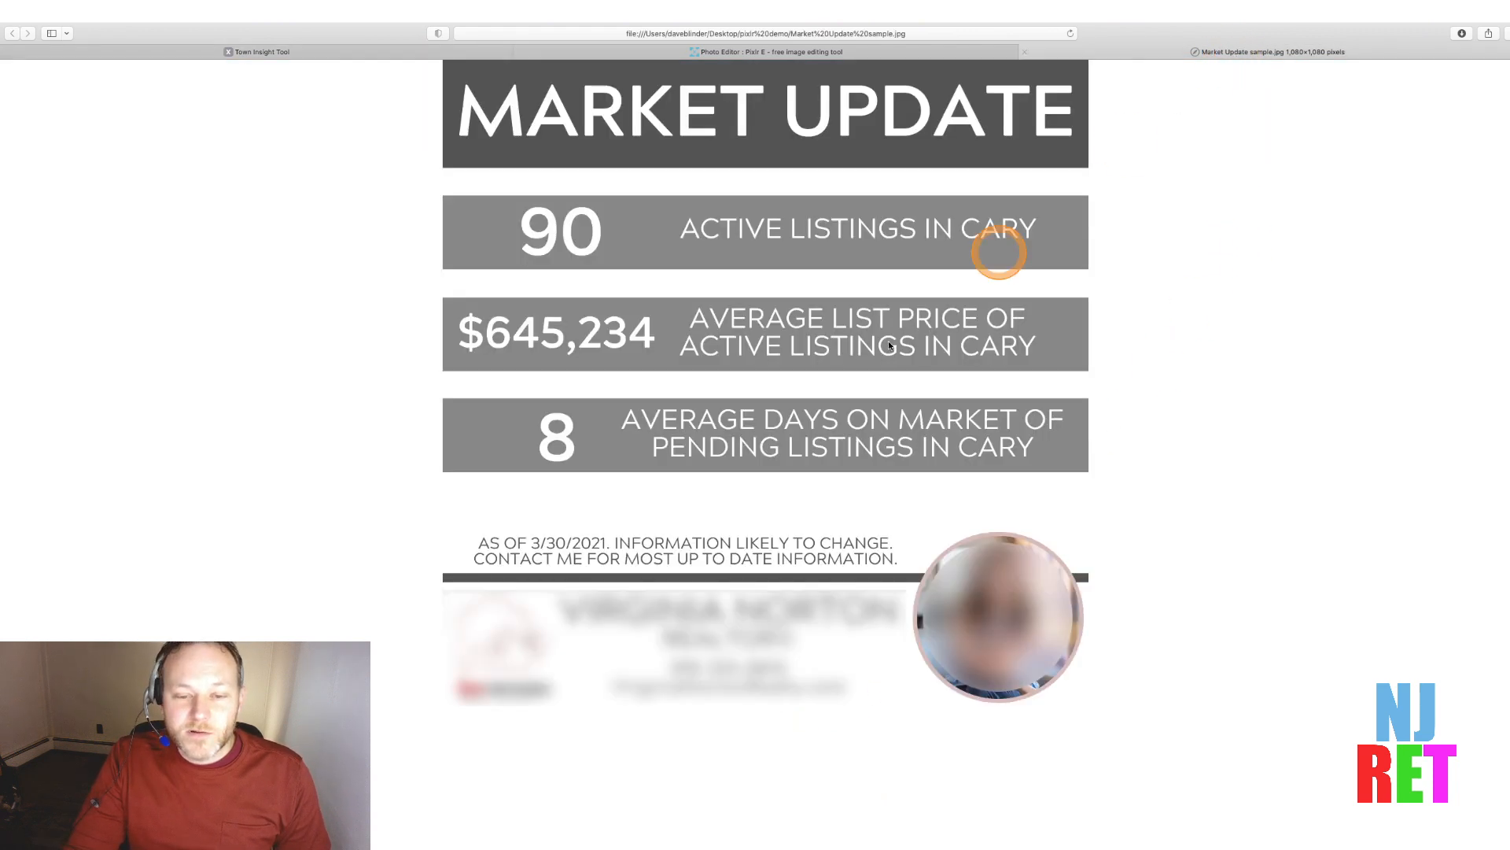
pyautogui.click(787, 53)
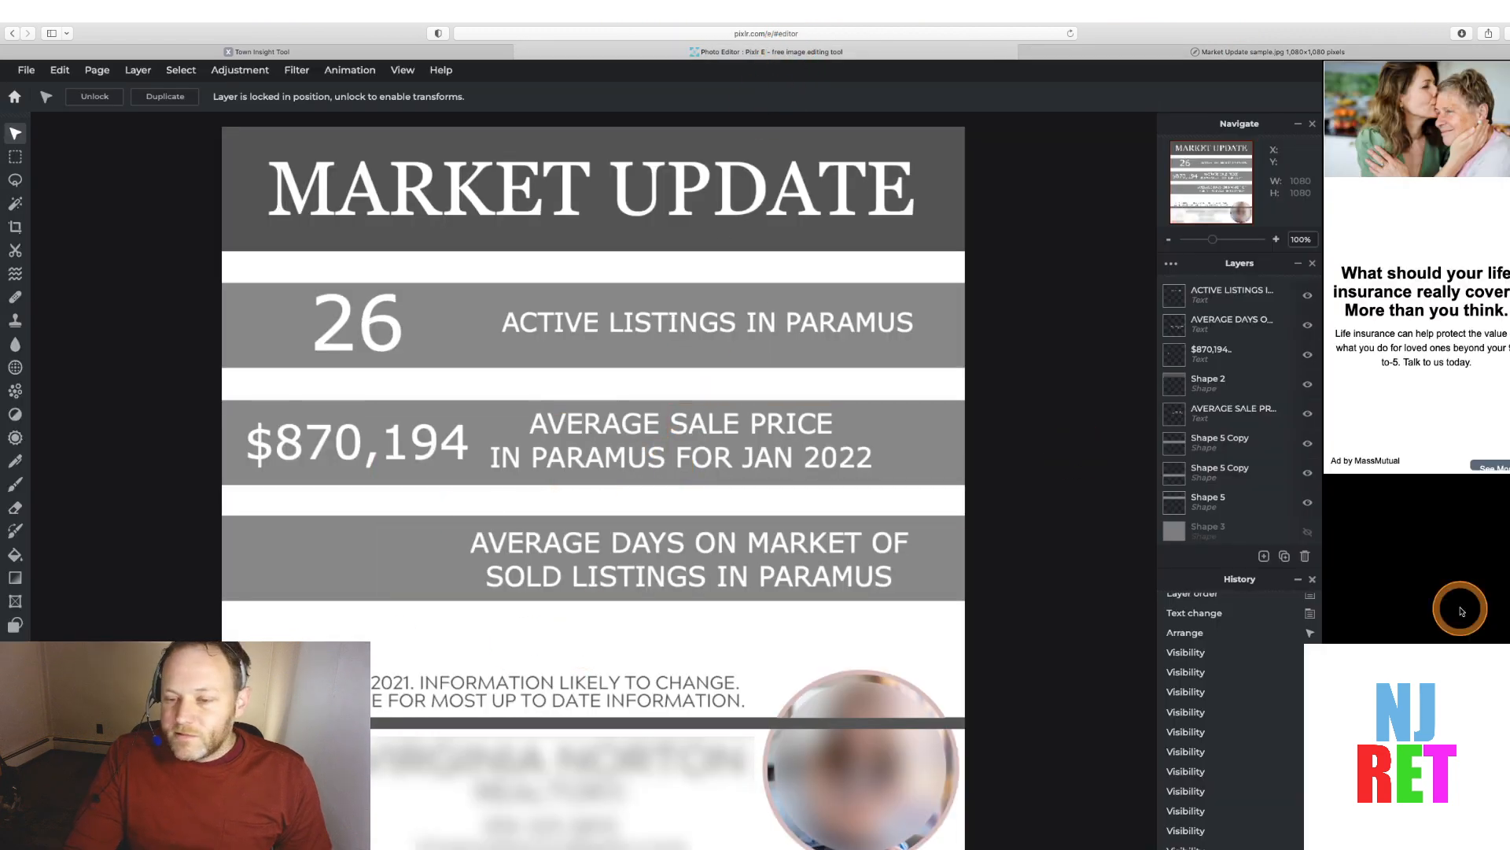
# Add a new text layer and move it to the top of the layer stack
pyautogui.click(1265, 557)
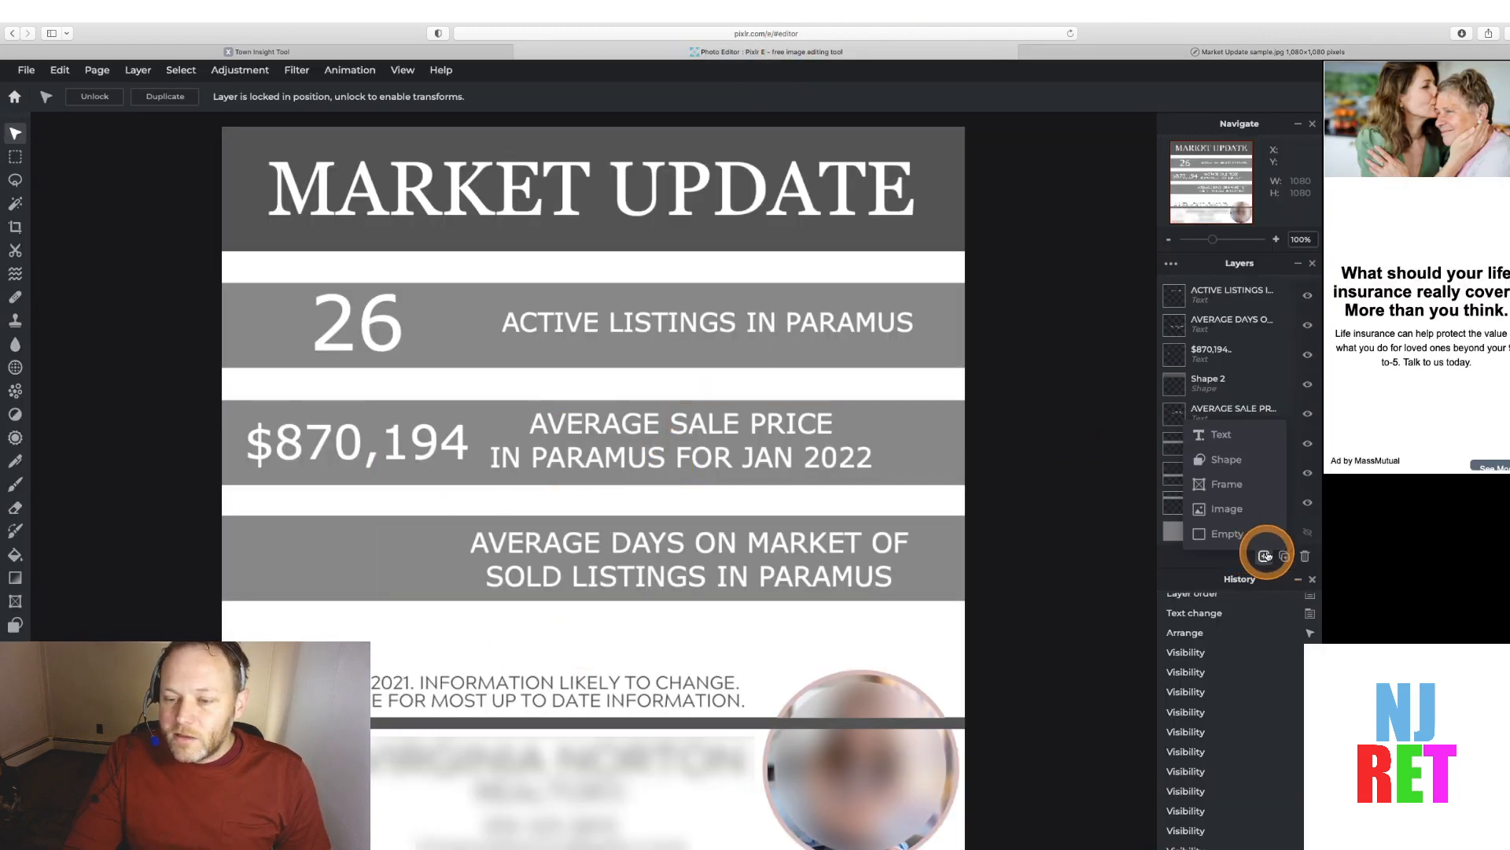
pyautogui.click(1221, 434)
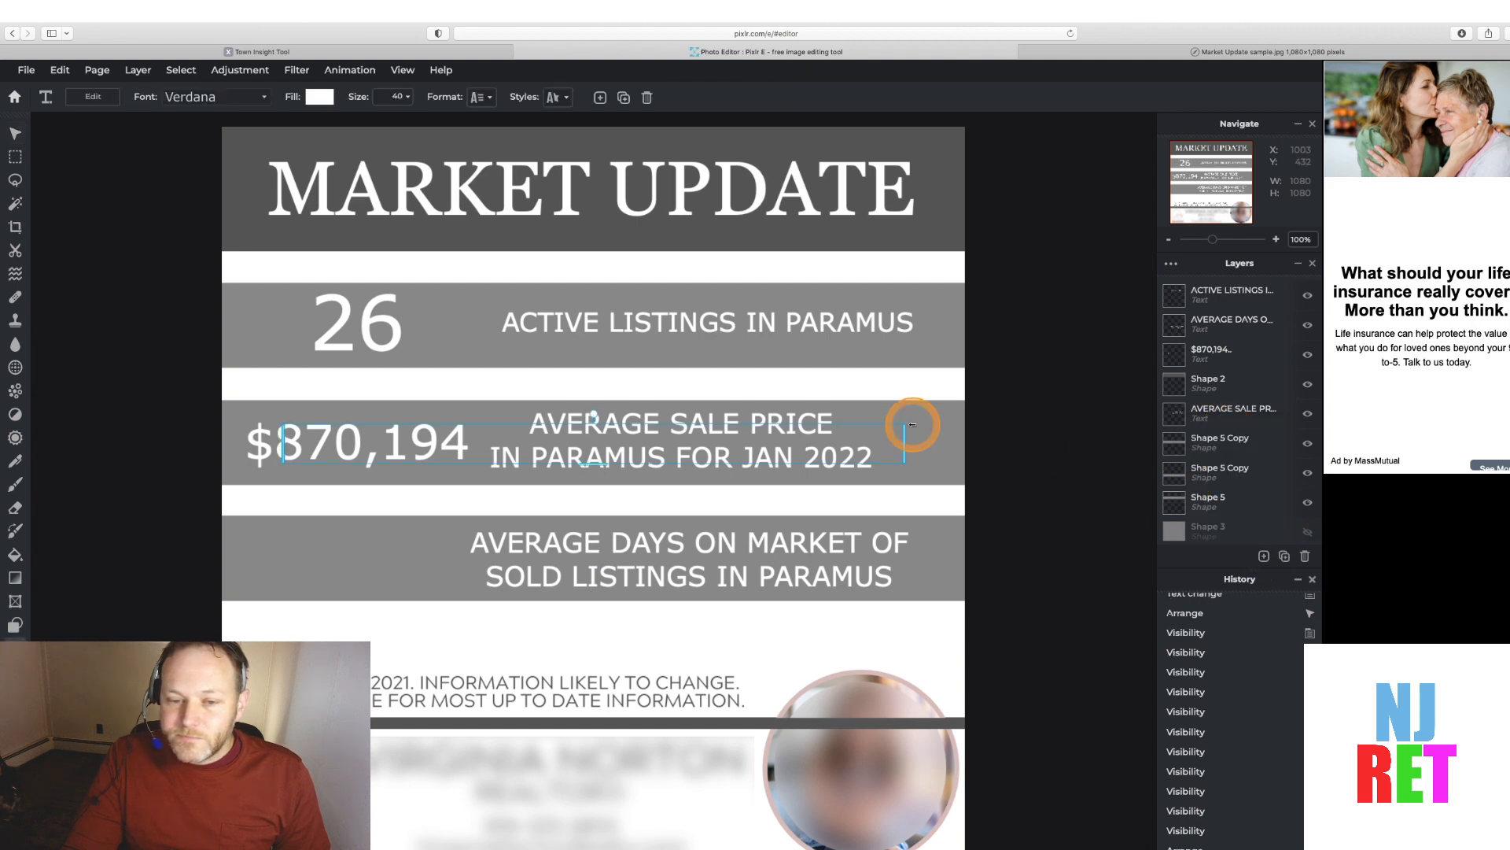
pyautogui.click(727, 445)
pyautogui.doubleClick(730, 446)
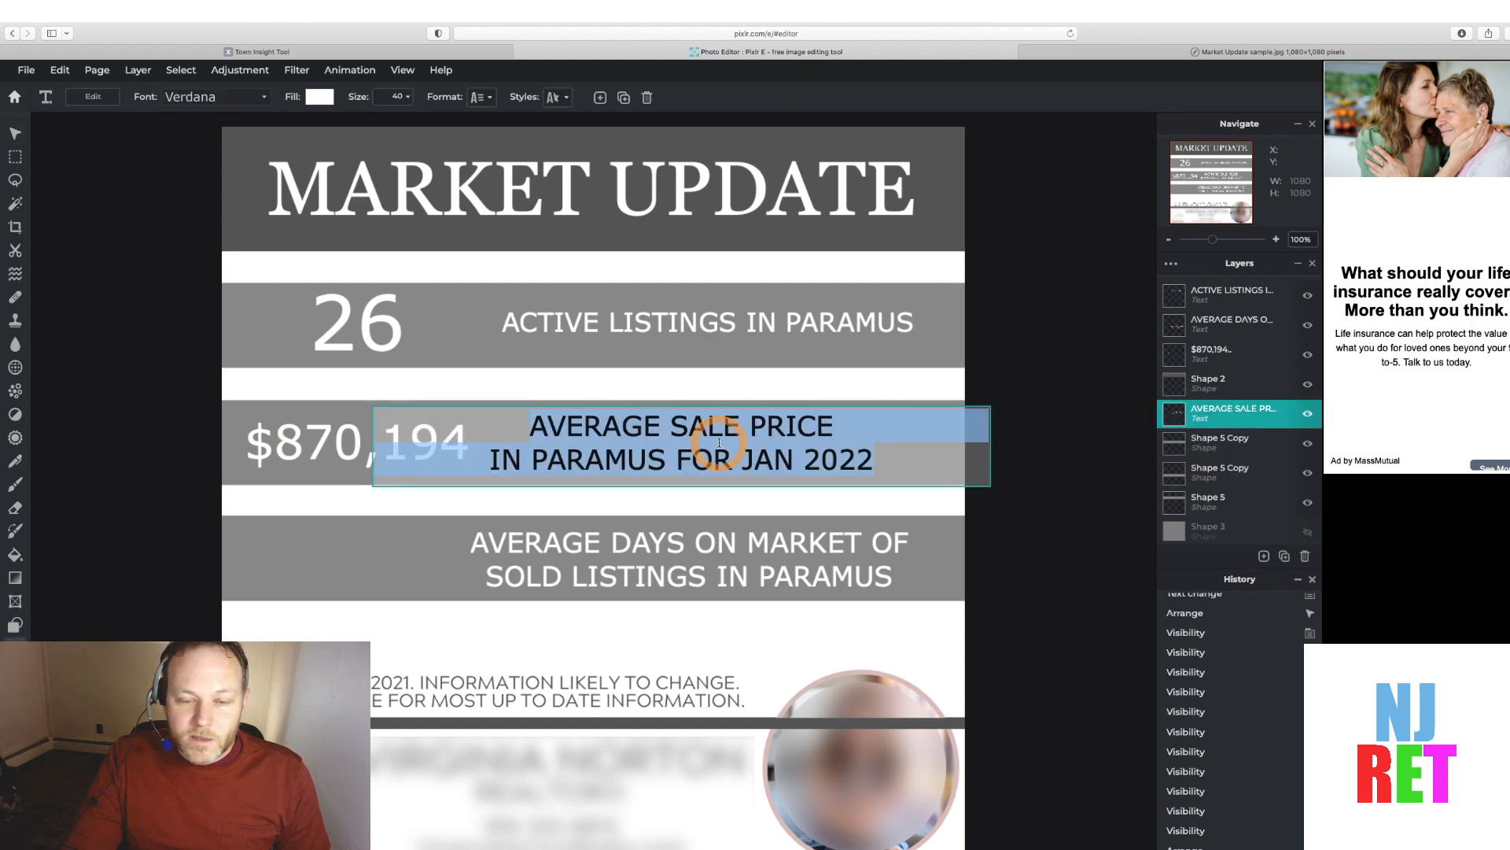
pyautogui.click(1184, 401)
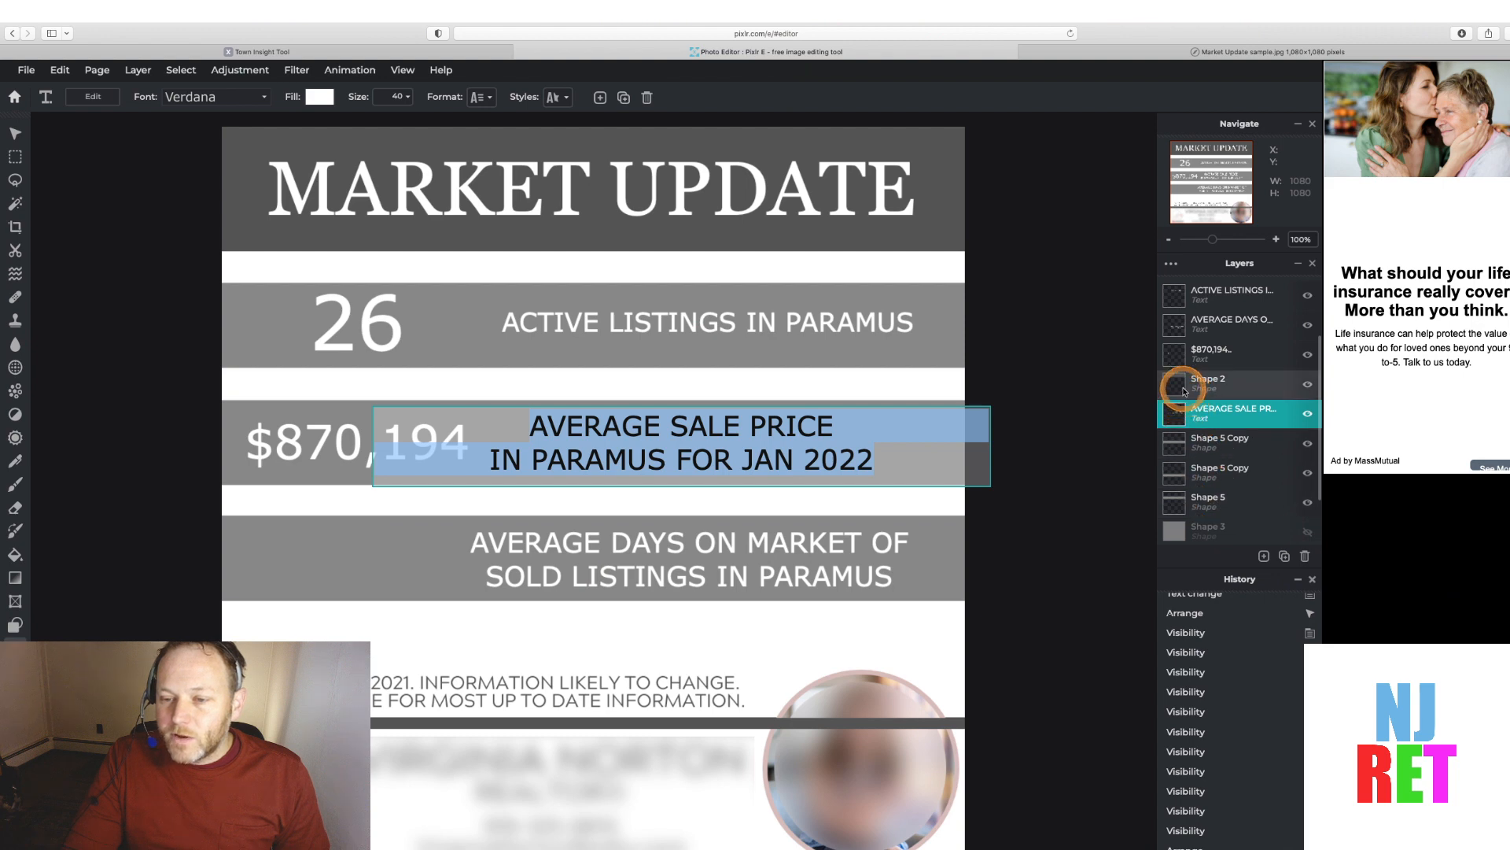
pyautogui.click(1264, 556)
pyautogui.click(1223, 437)
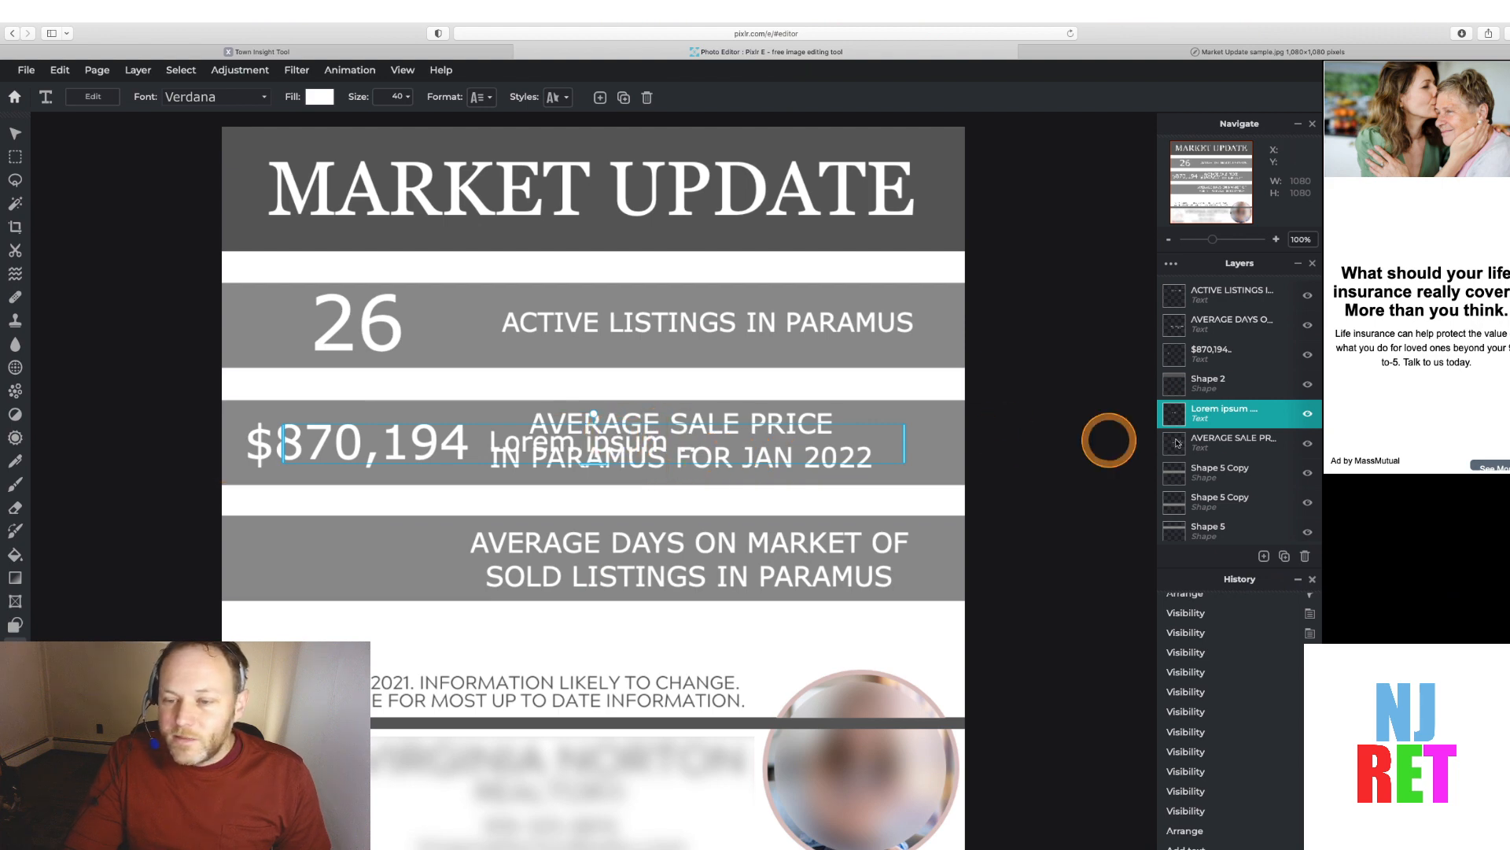
pyautogui.moveTo(1175, 412); pyautogui.dragTo(1189, 297)
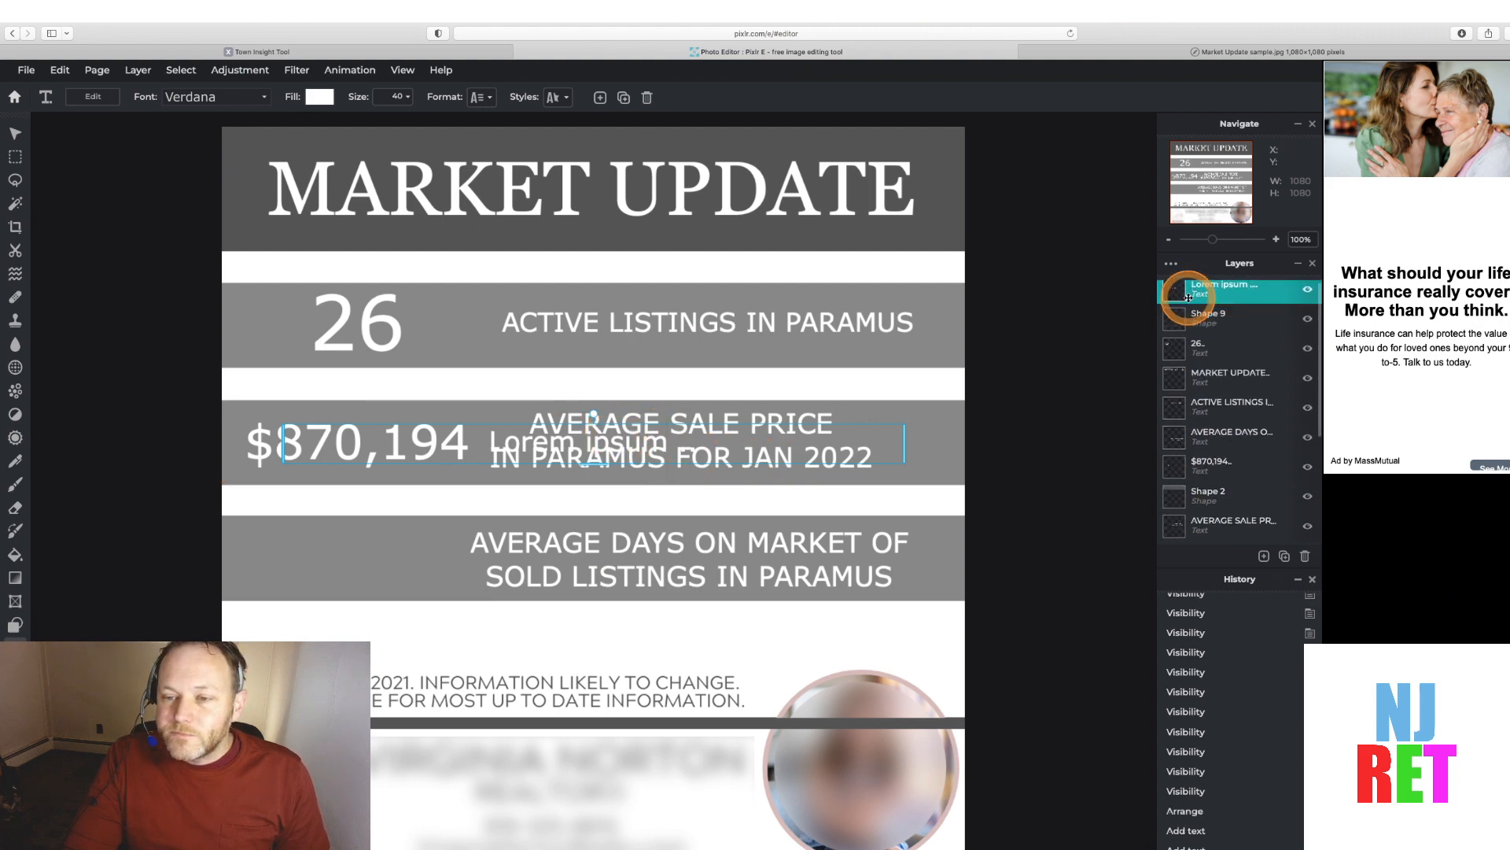
# Replace the new layer's placeholder text with 42, the Average DOM value
pyautogui.doubleClick(653, 445)
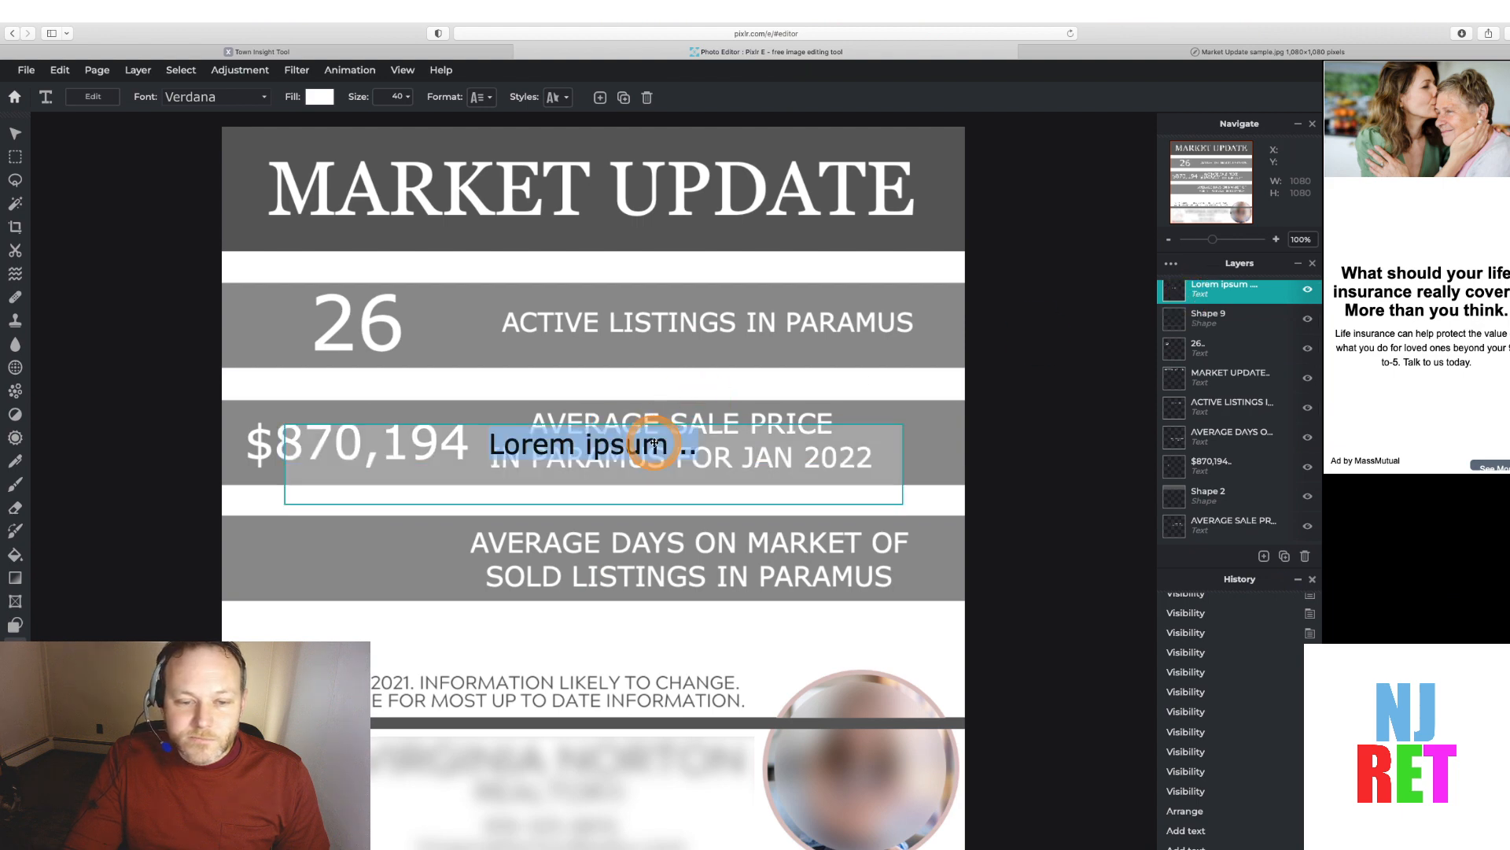
pyautogui.write('46')
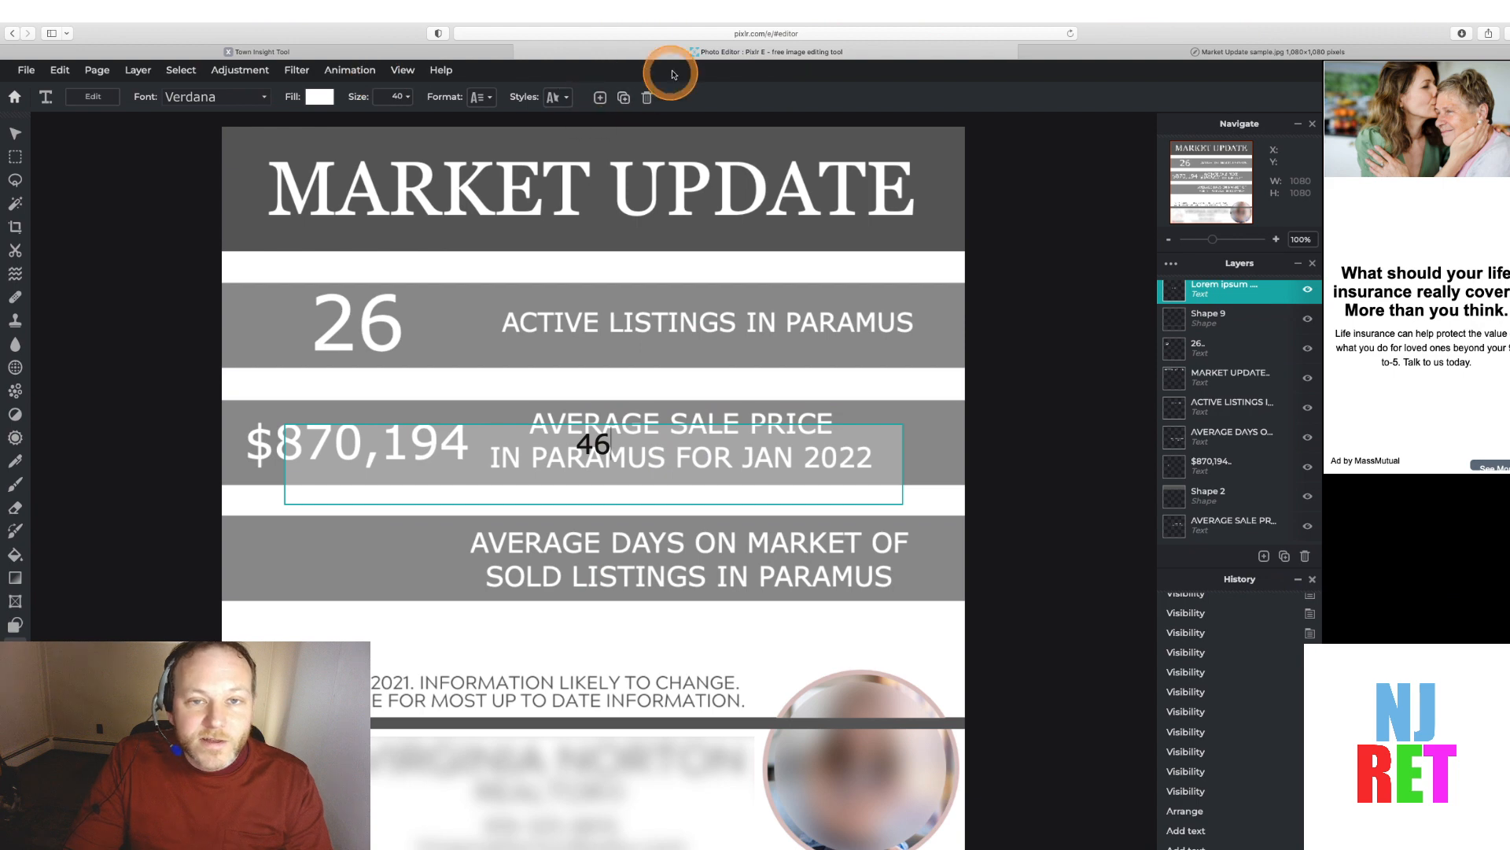
pyautogui.click(386, 56)
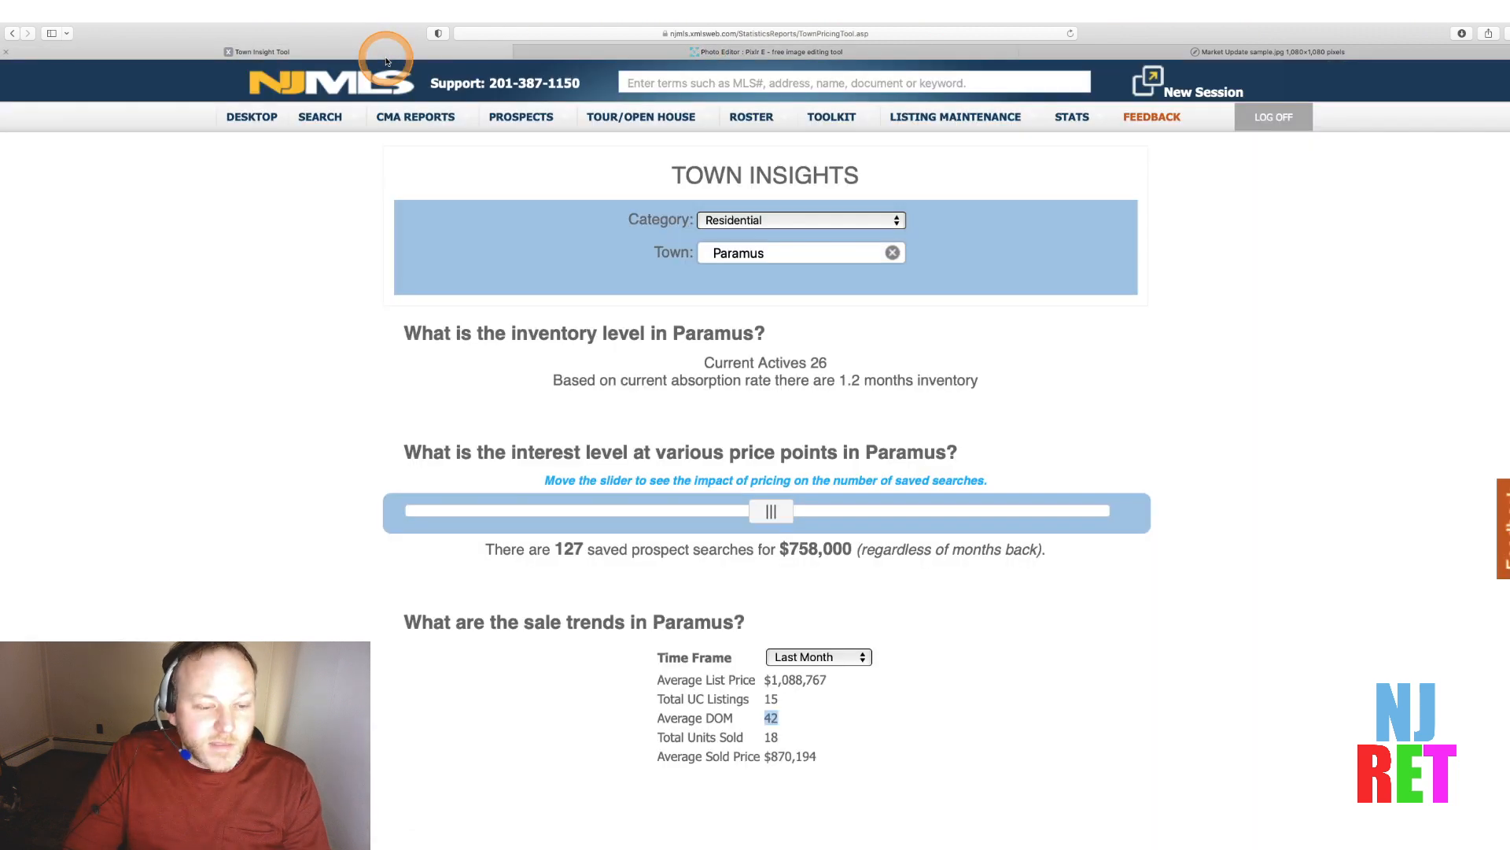
pyautogui.click(629, 52)
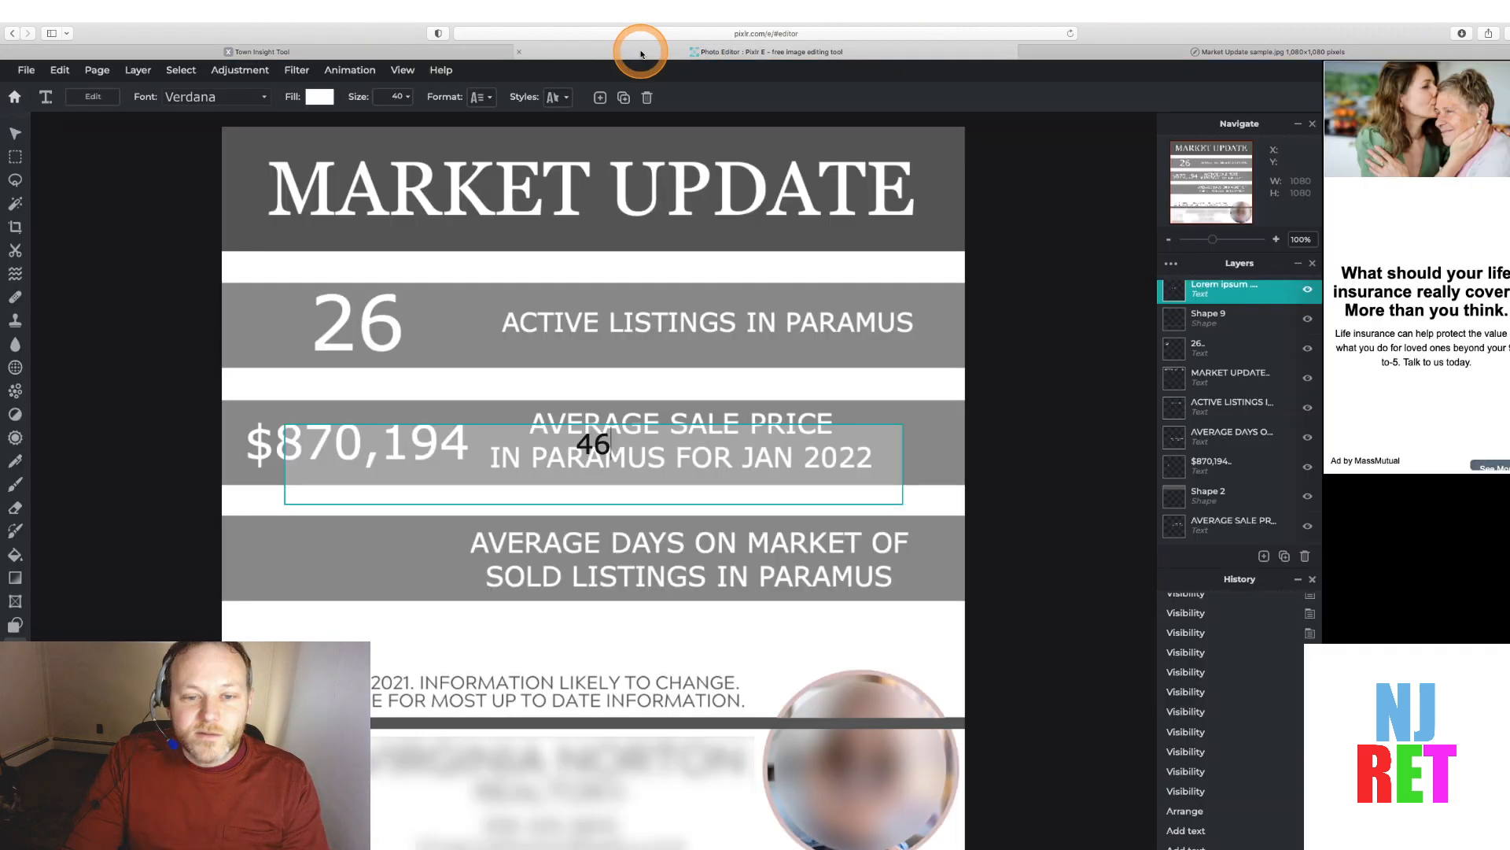
pyautogui.write('6')
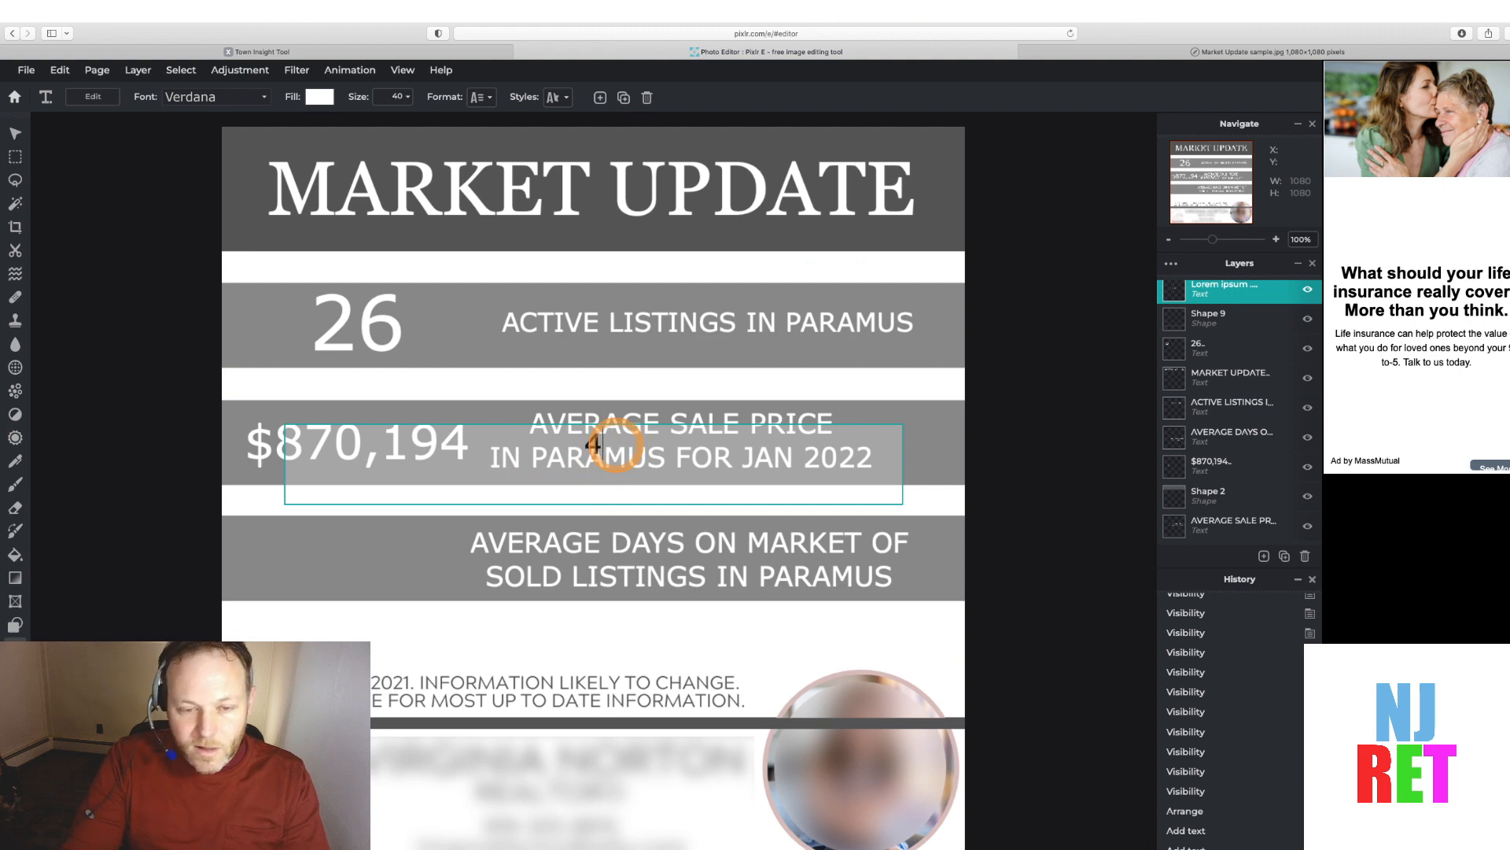
pyautogui.write('42')
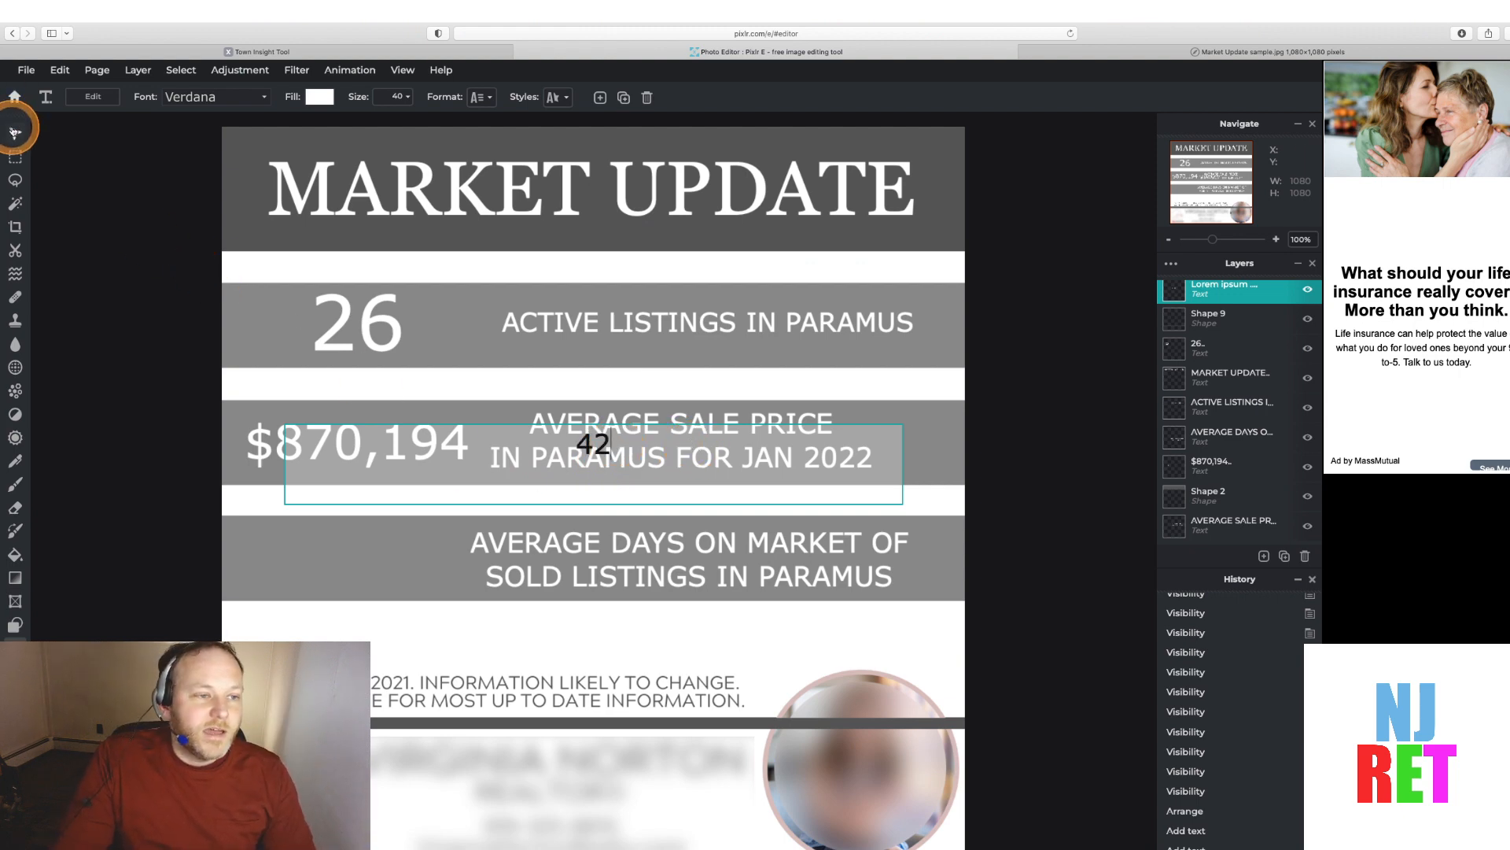
# Move the 42 text to the left side of the third band and put the sale price figure back in place
pyautogui.click(15, 133)
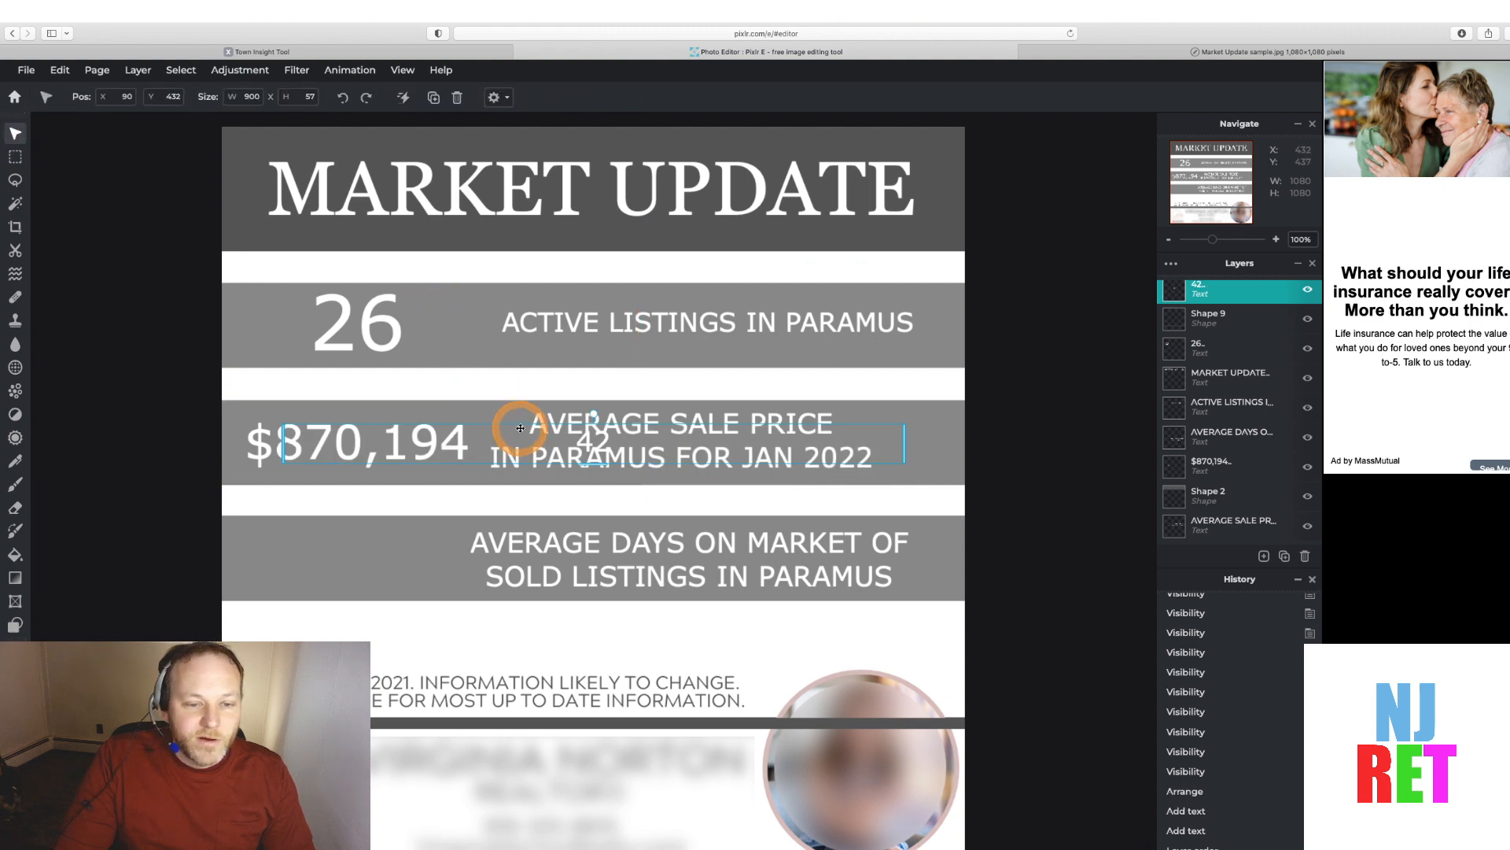
pyautogui.moveTo(502, 422); pyautogui.dragTo(487, 415)
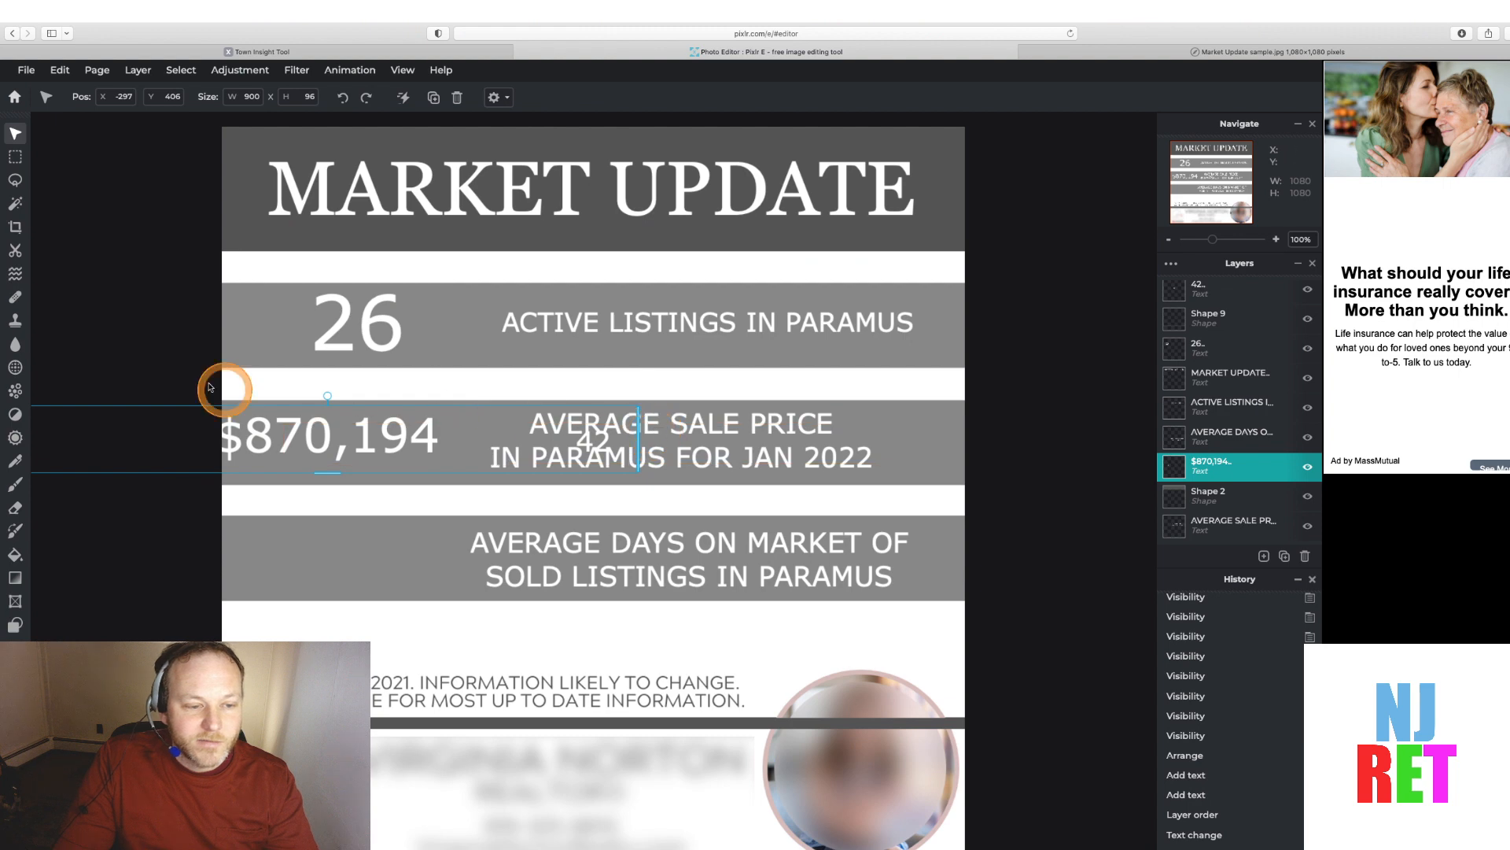
pyautogui.click(129, 334)
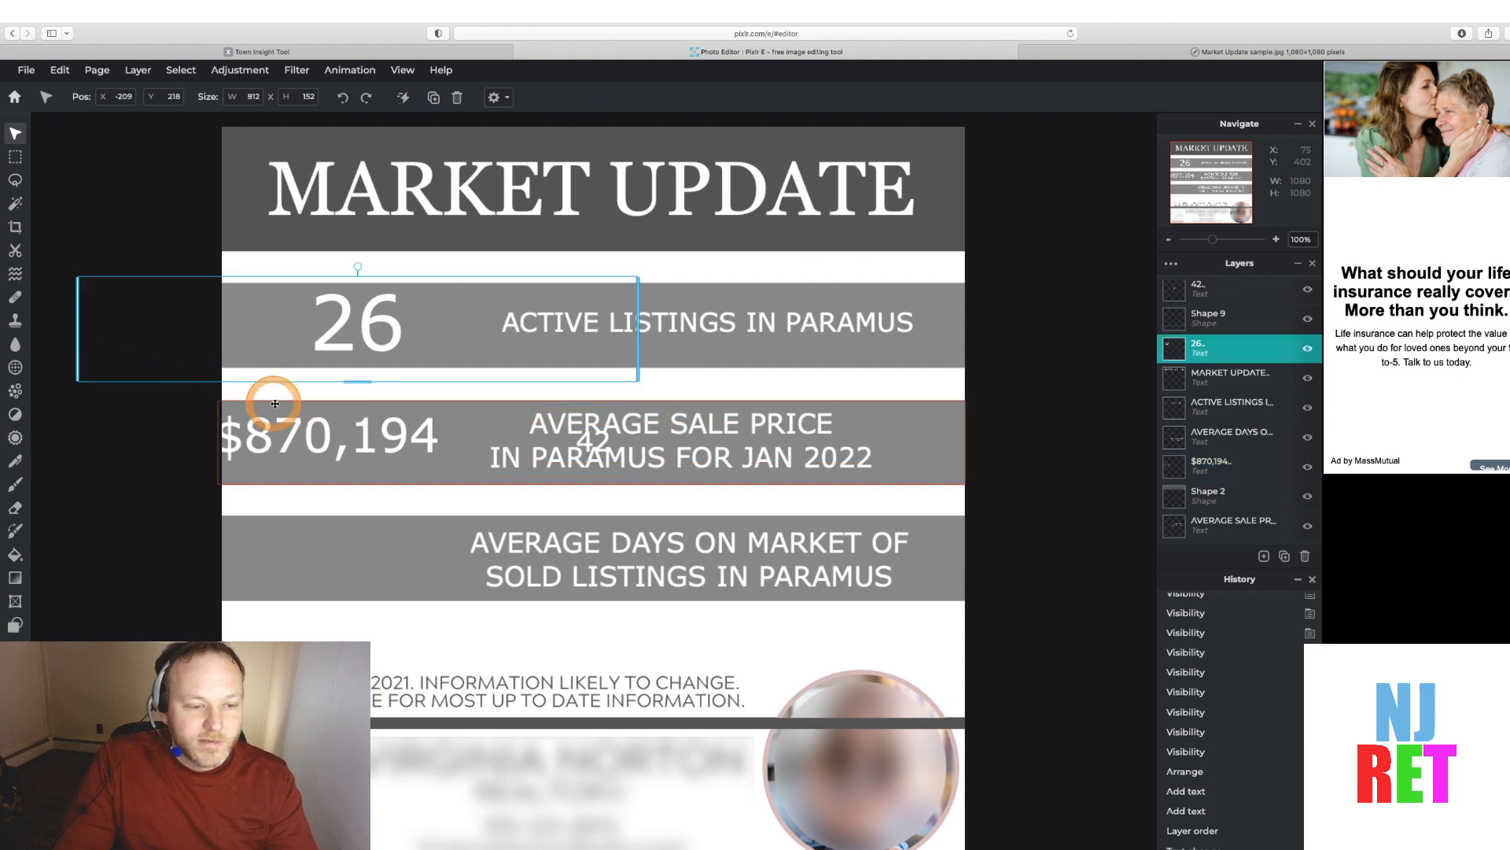
pyautogui.click(296, 432)
pyautogui.moveTo(271, 409); pyautogui.dragTo(307, 407)
pyautogui.click(632, 450)
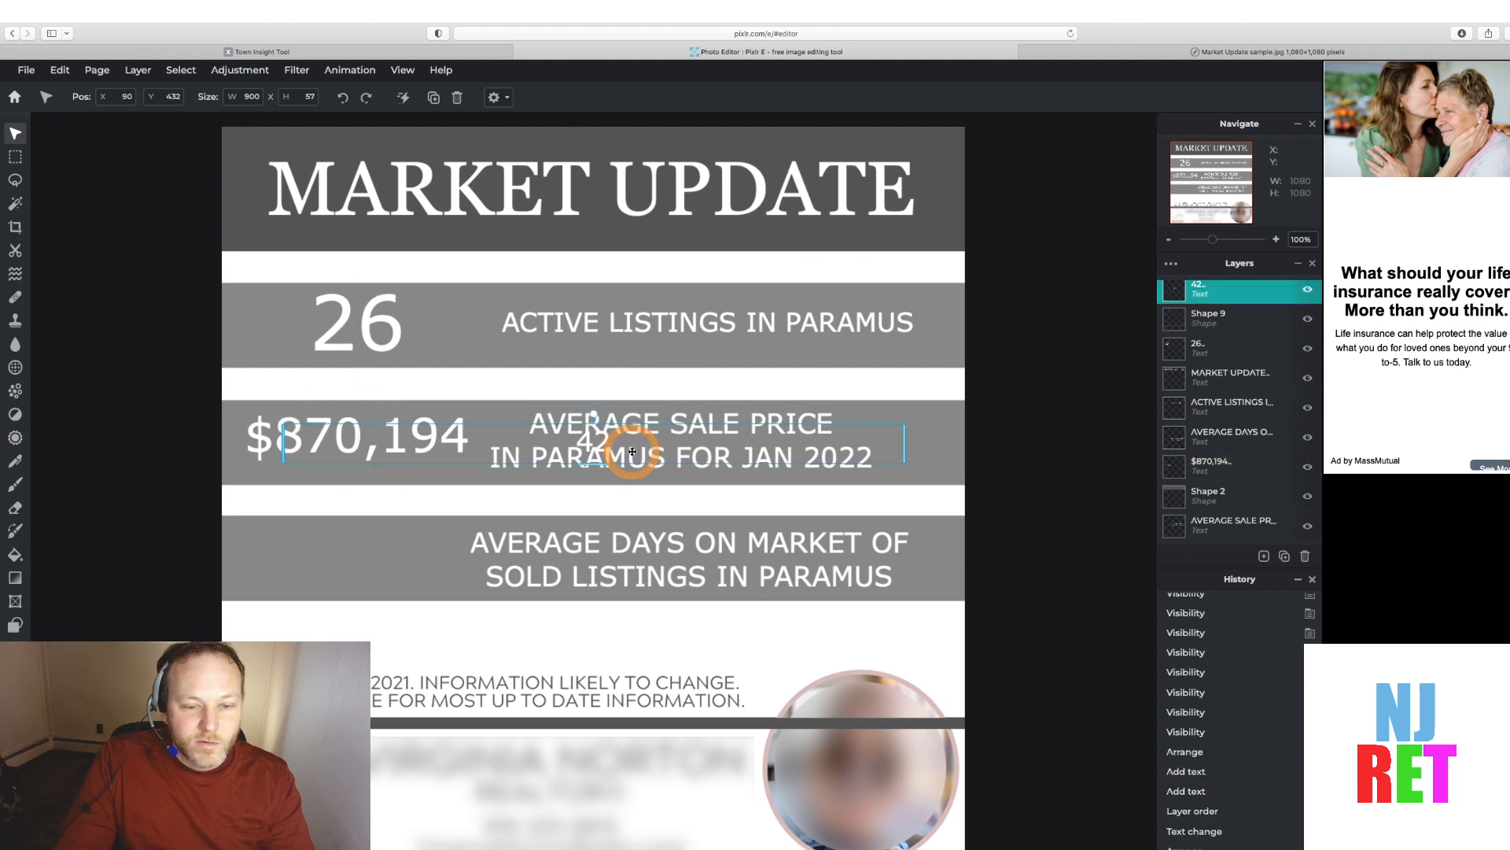
pyautogui.click(643, 420)
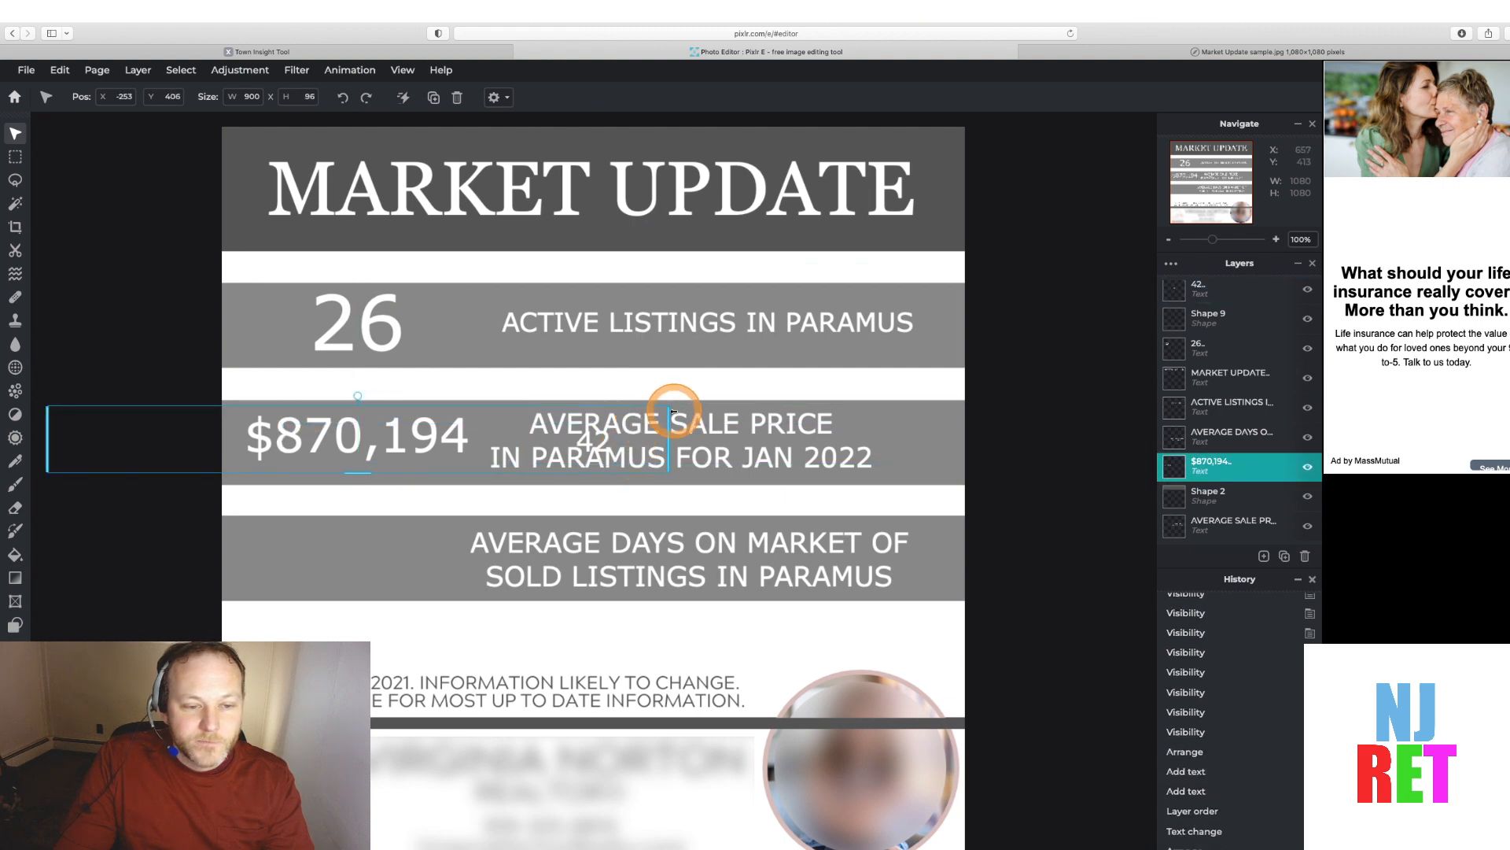
pyautogui.click(657, 437)
pyautogui.moveTo(667, 435); pyautogui.dragTo(667, 461)
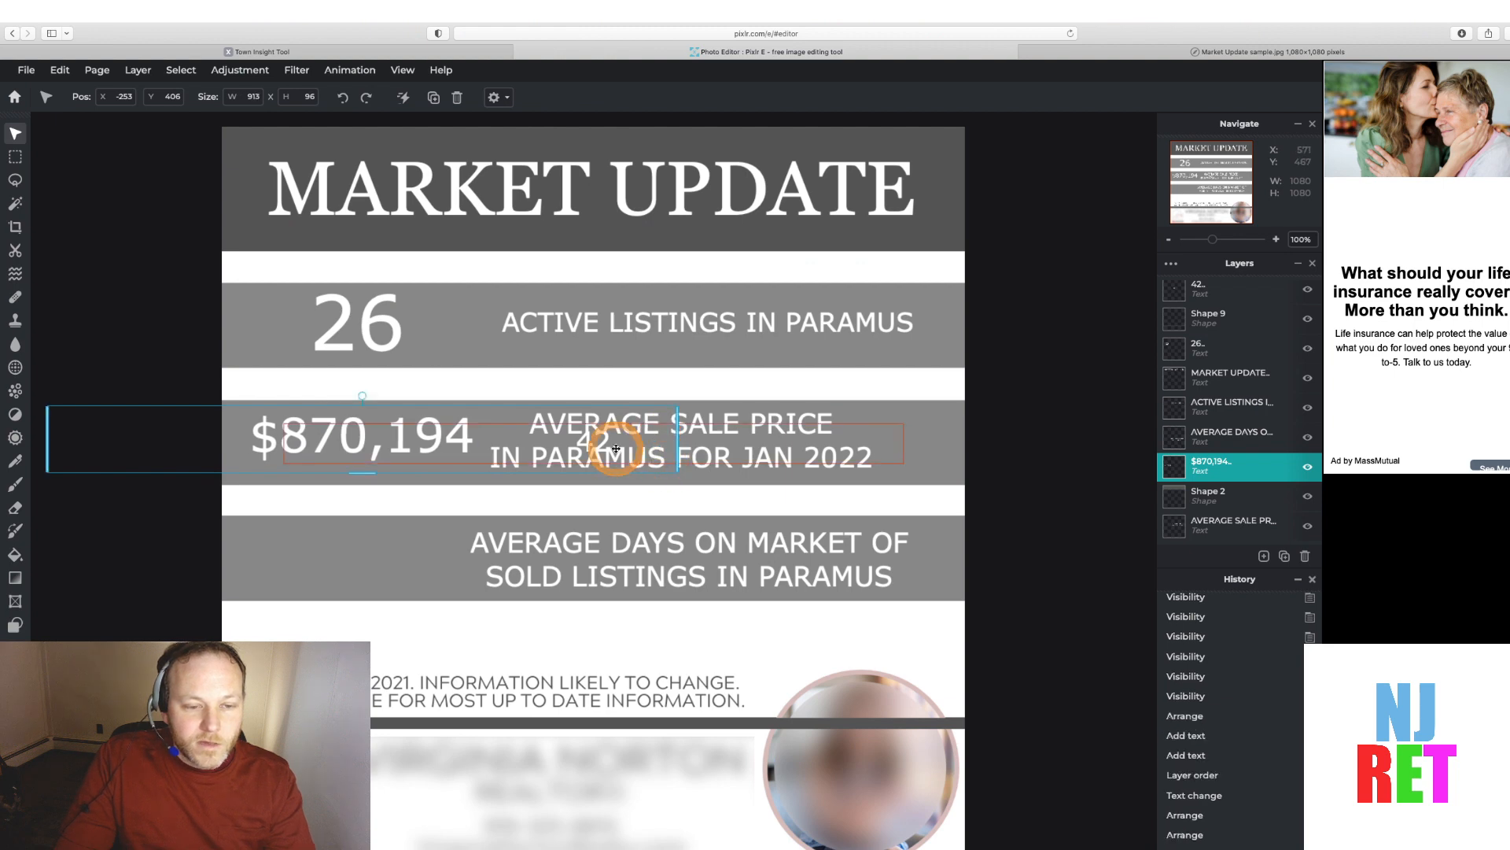
pyautogui.click(521, 421)
pyautogui.moveTo(521, 421); pyautogui.dragTo(513, 387)
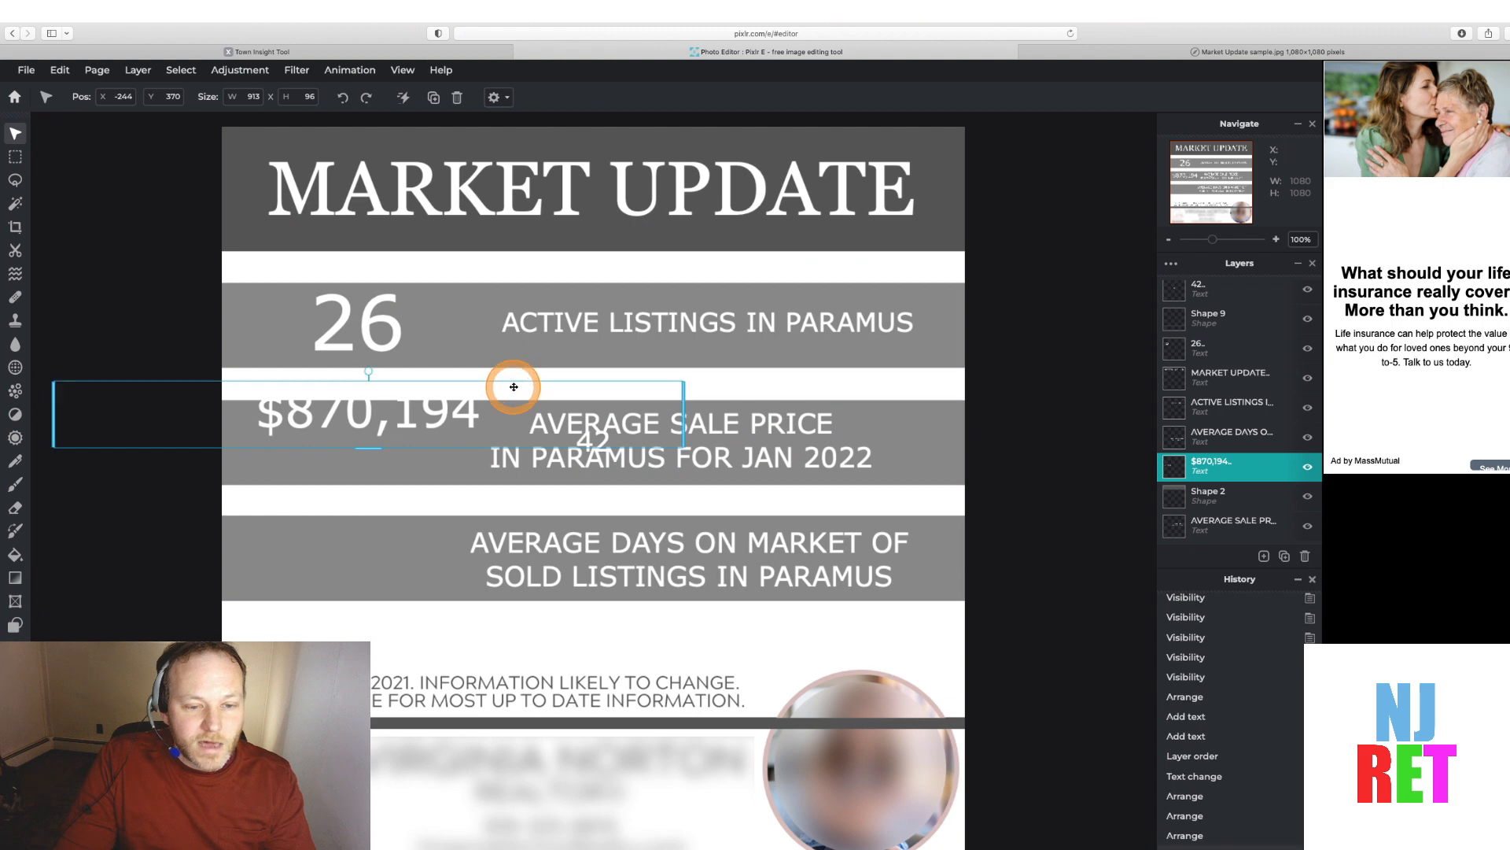
pyautogui.click(583, 438)
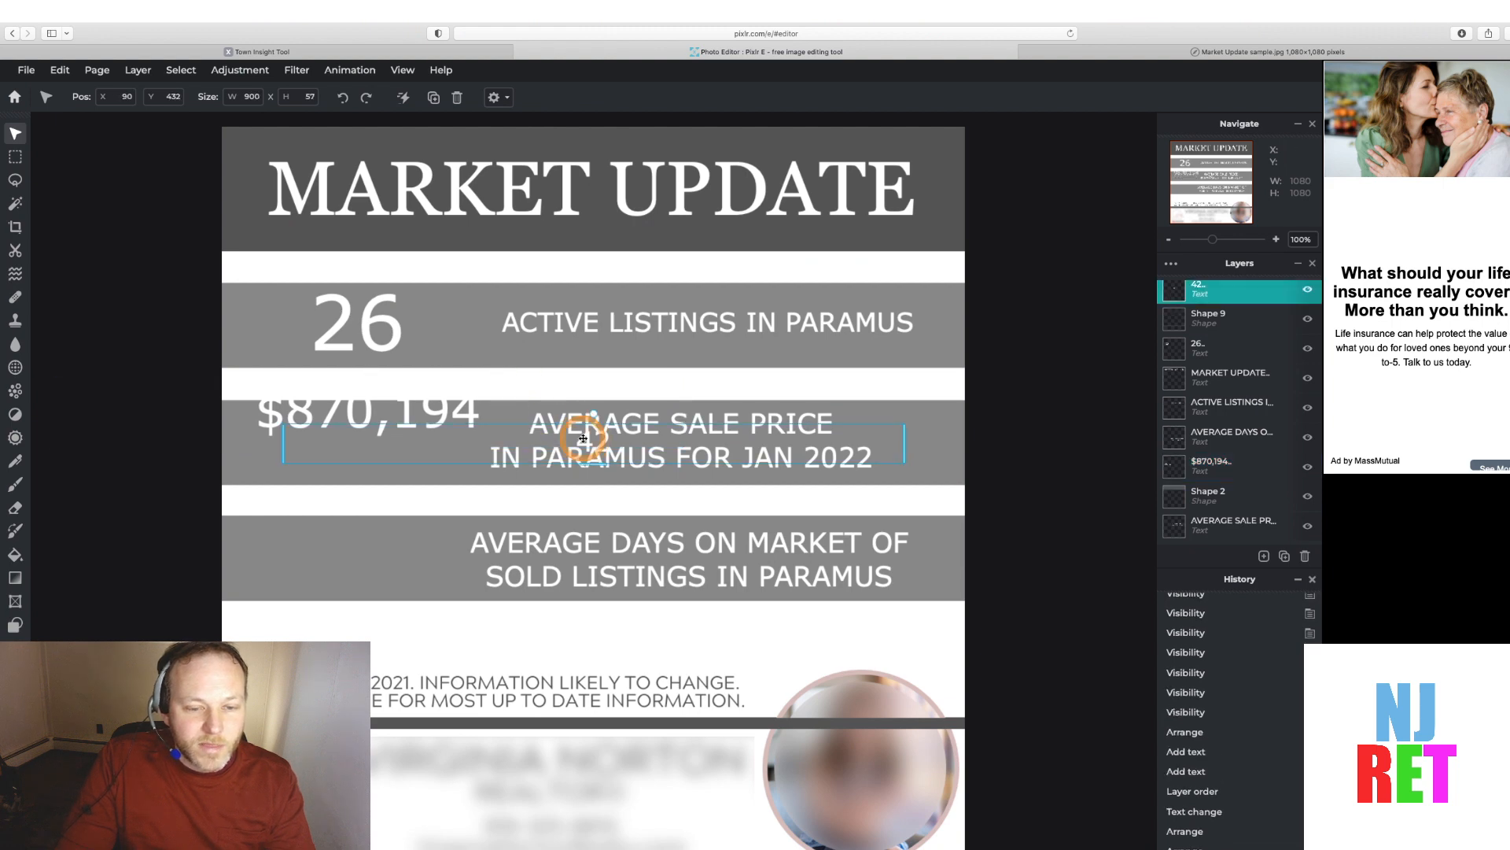
pyautogui.moveTo(583, 438); pyautogui.dragTo(364, 570)
pyautogui.click(355, 417)
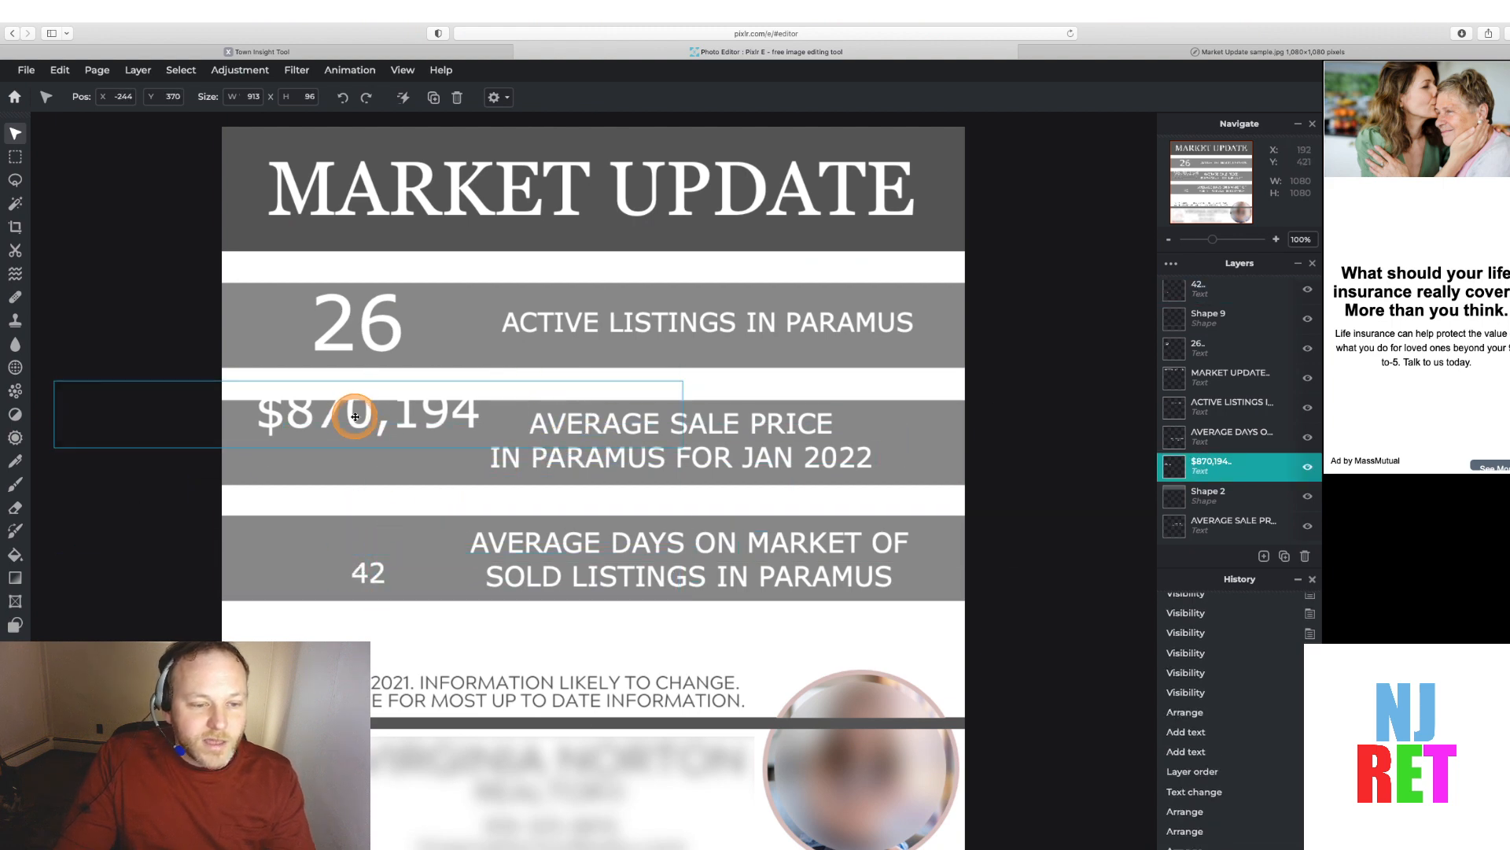
pyautogui.moveTo(355, 417); pyautogui.dragTo(344, 448)
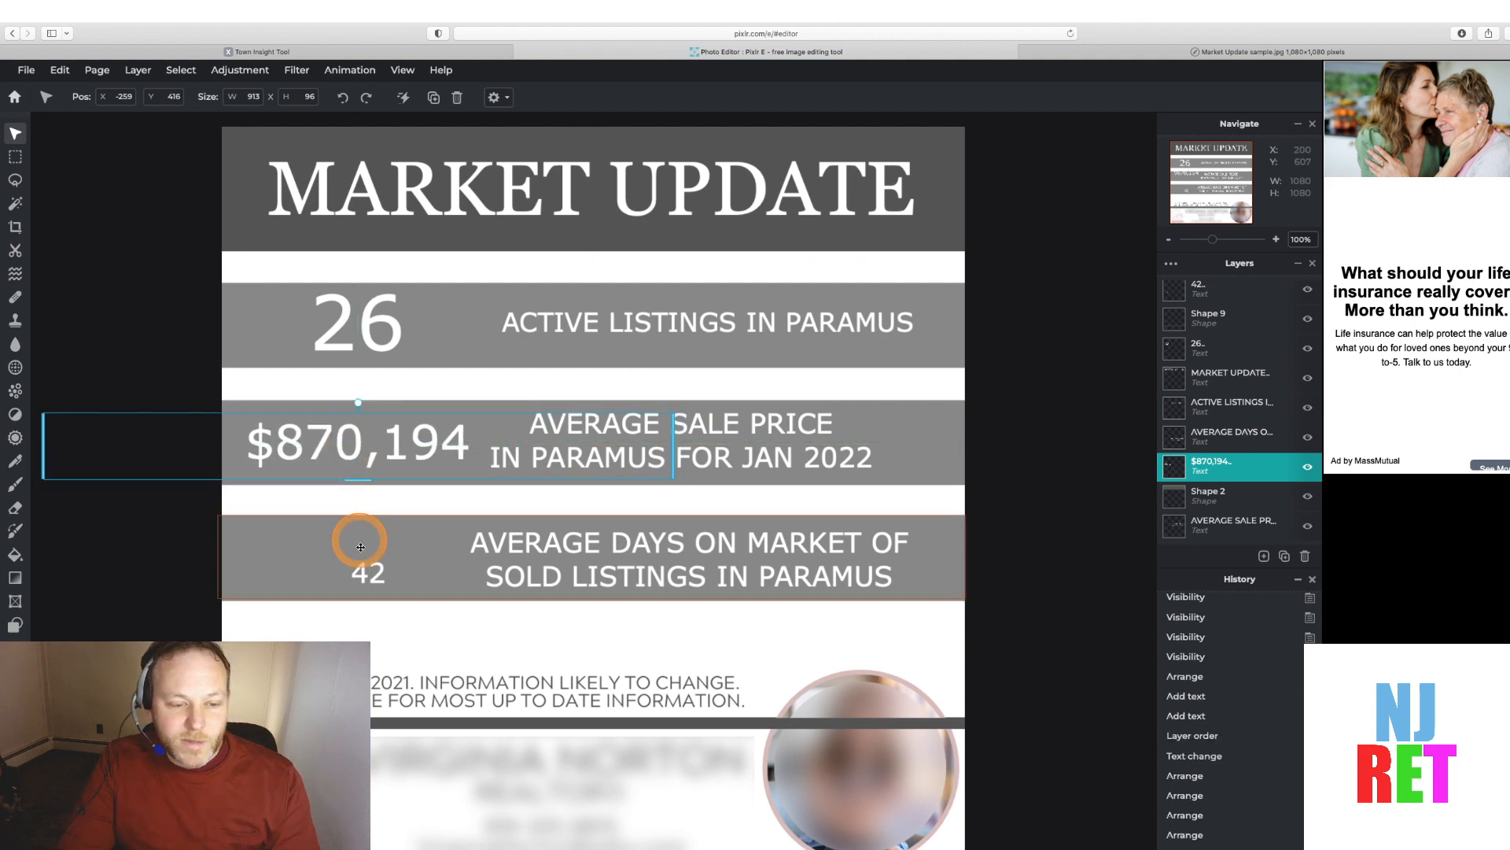
pyautogui.click(366, 573)
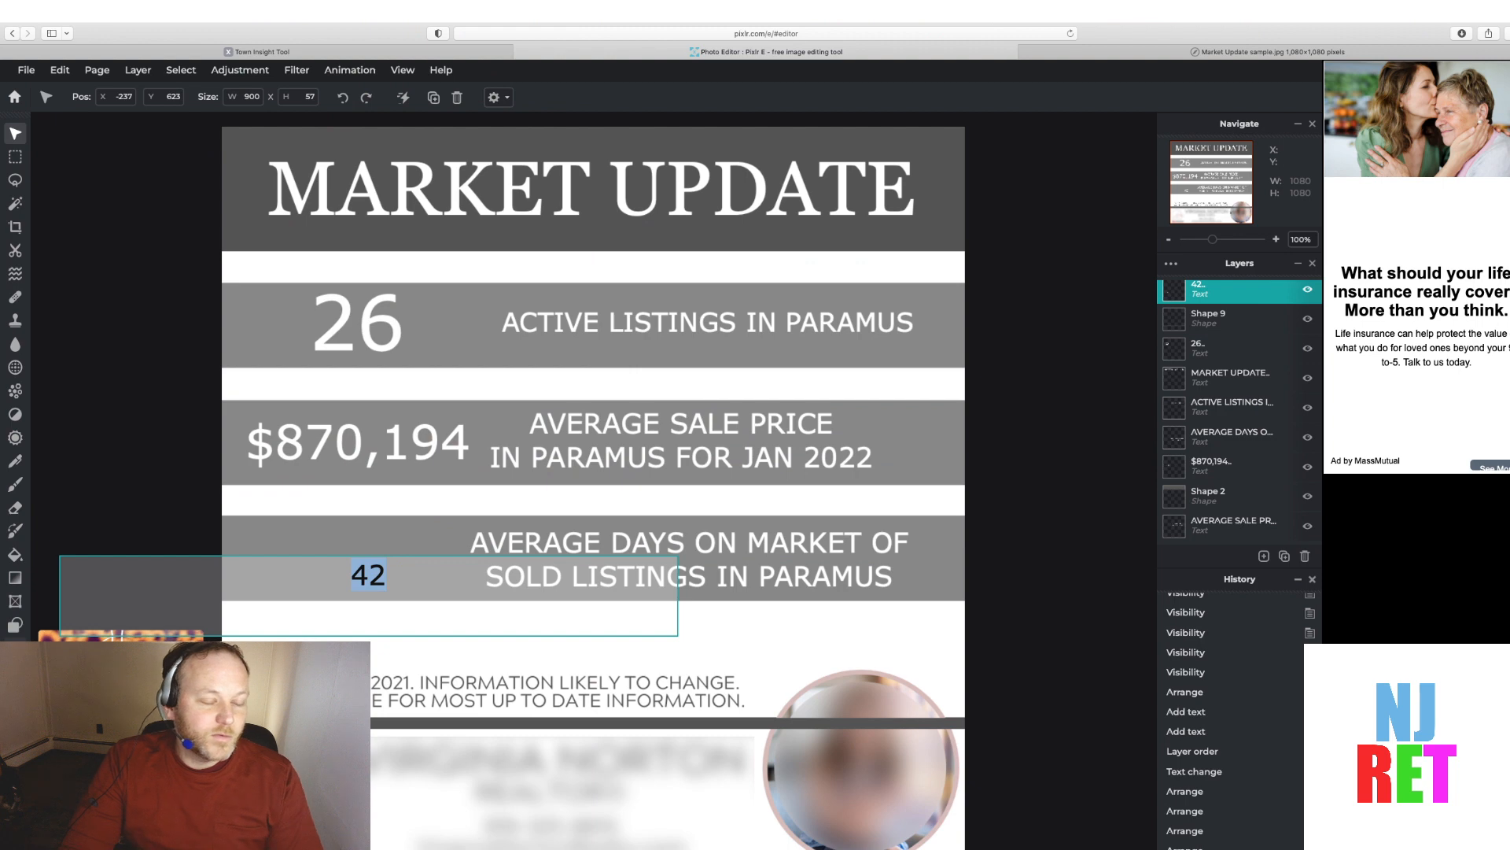
# Enlarge the 42 text to size 76 and position it in the third band
pyautogui.click(15, 648)
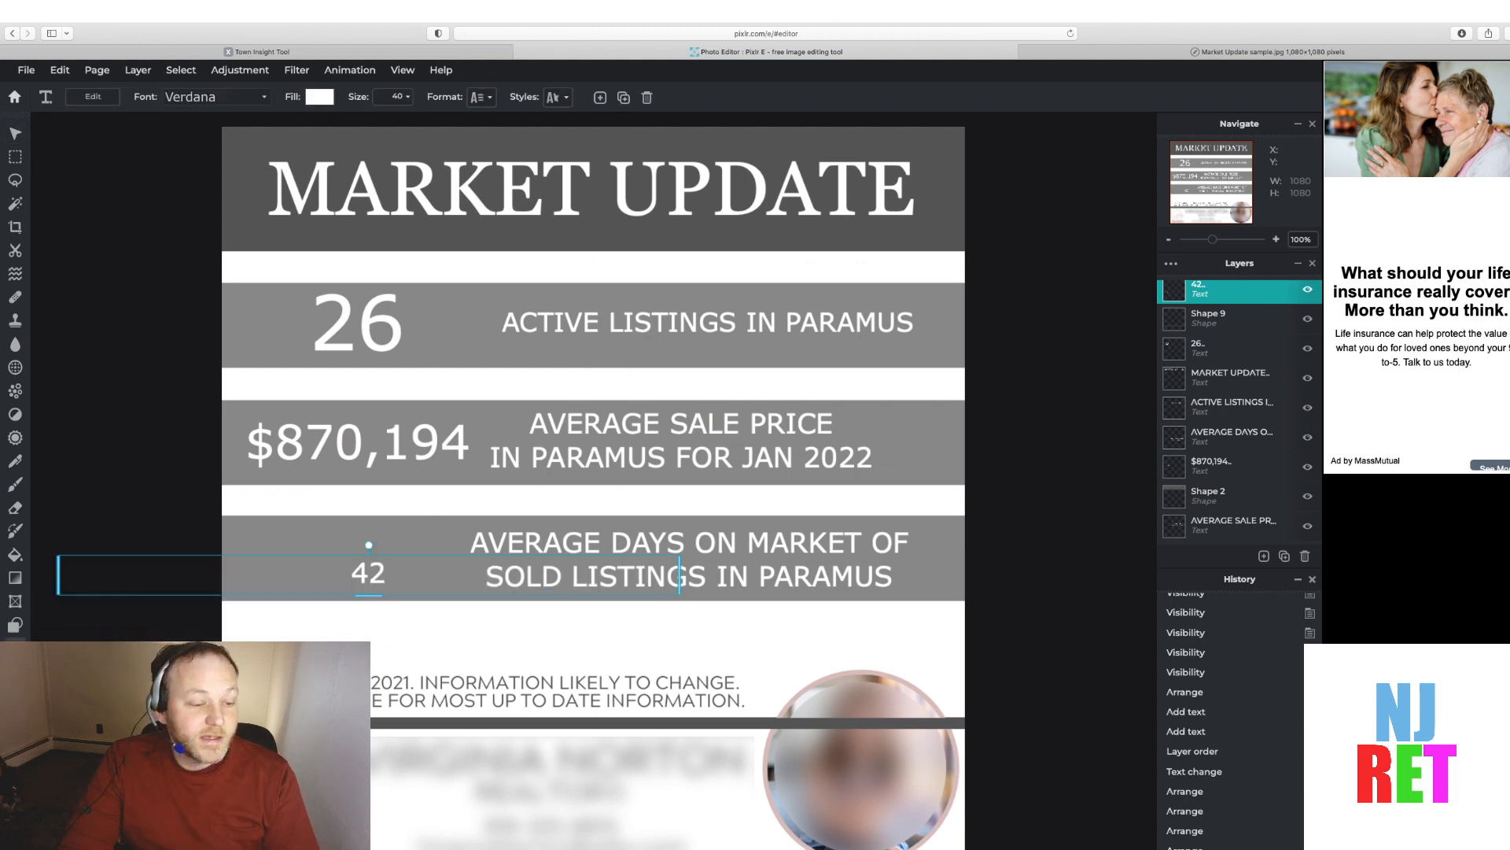
pyautogui.click(408, 95)
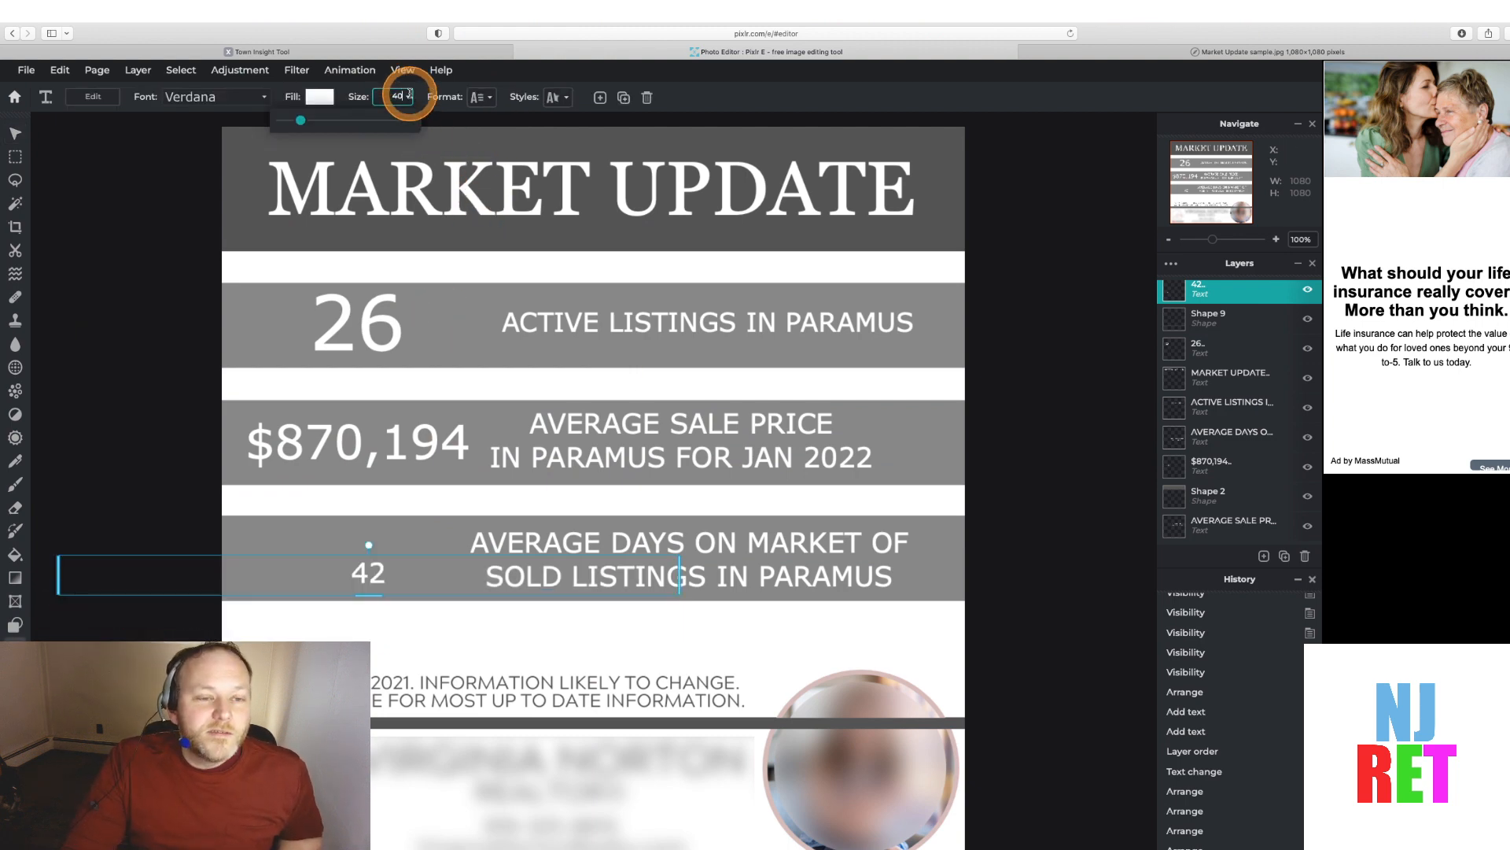
pyautogui.moveTo(300, 121); pyautogui.dragTo(321, 123)
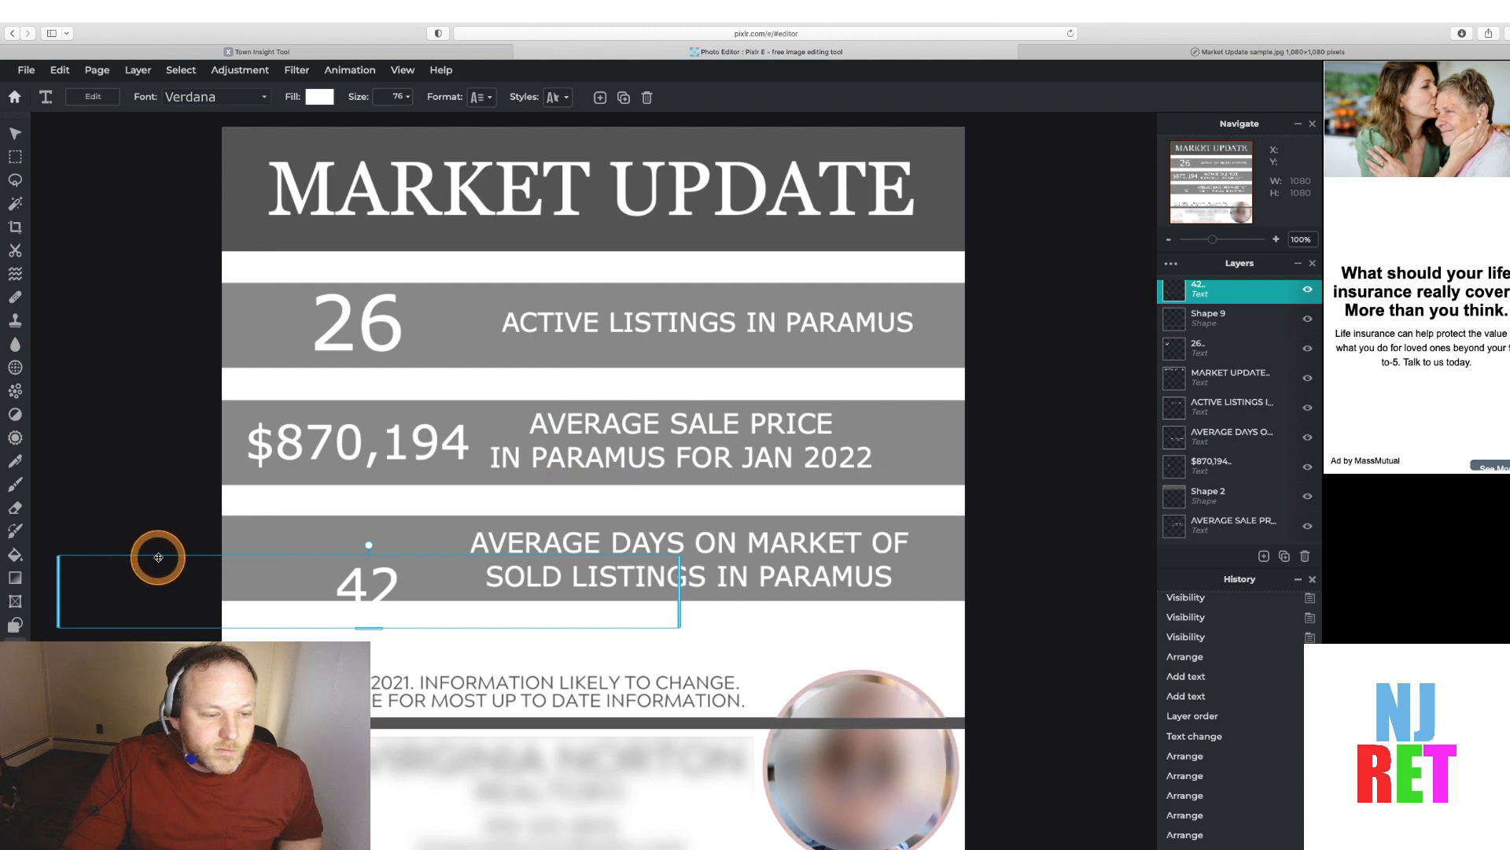
pyautogui.moveTo(155, 556)
pyautogui.mouseDown()
pyautogui.moveTo(125, 522)
pyautogui.moveTo(138, 533)
pyautogui.mouseUp()
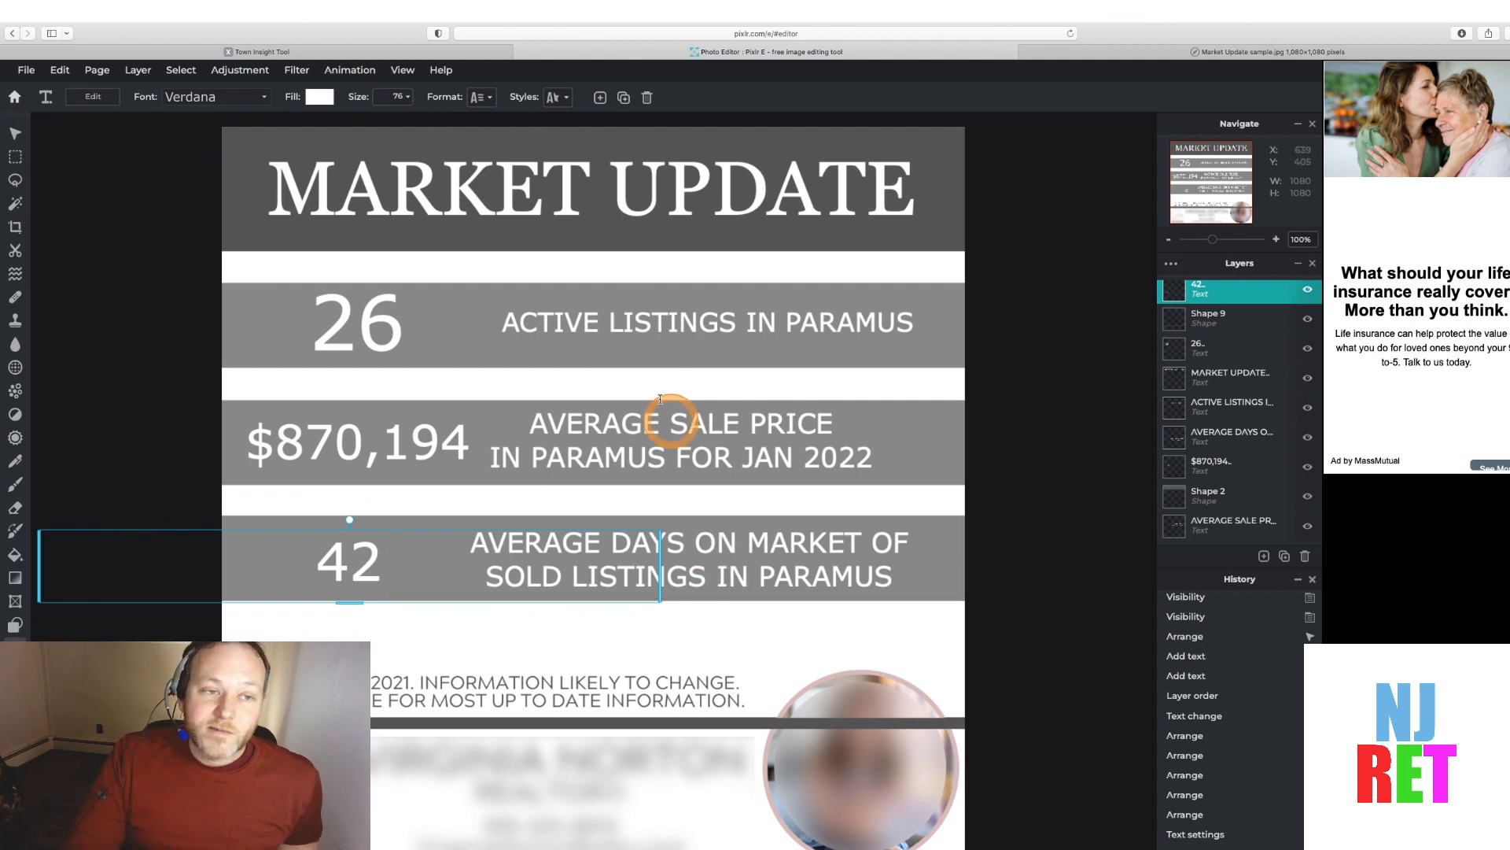
# Compare the Town Insights figures and the sample graphic with the editor's design
pyautogui.click(312, 50)
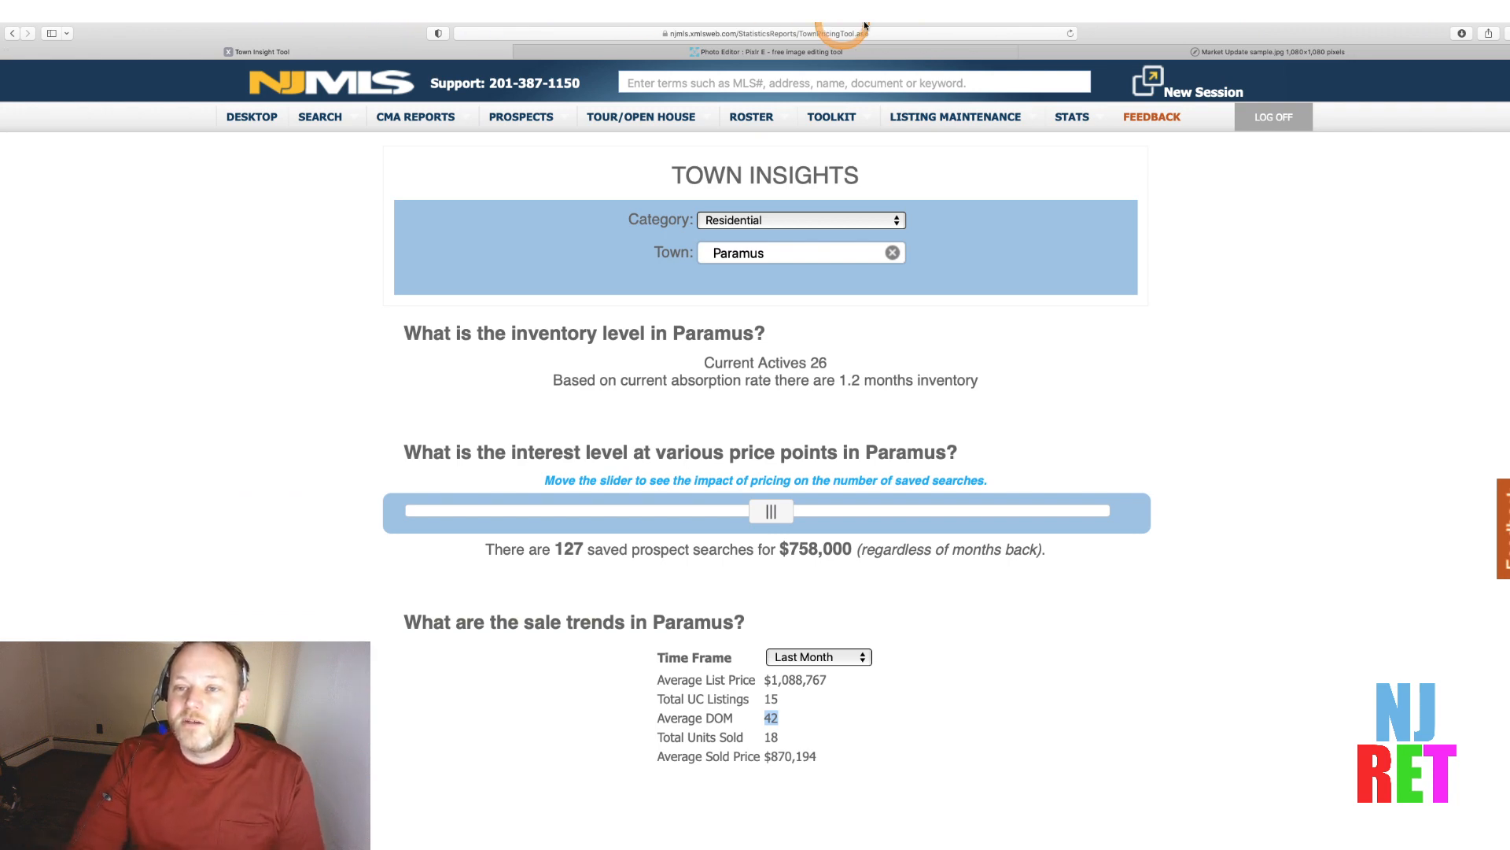
pyautogui.moveTo(1142, 52)
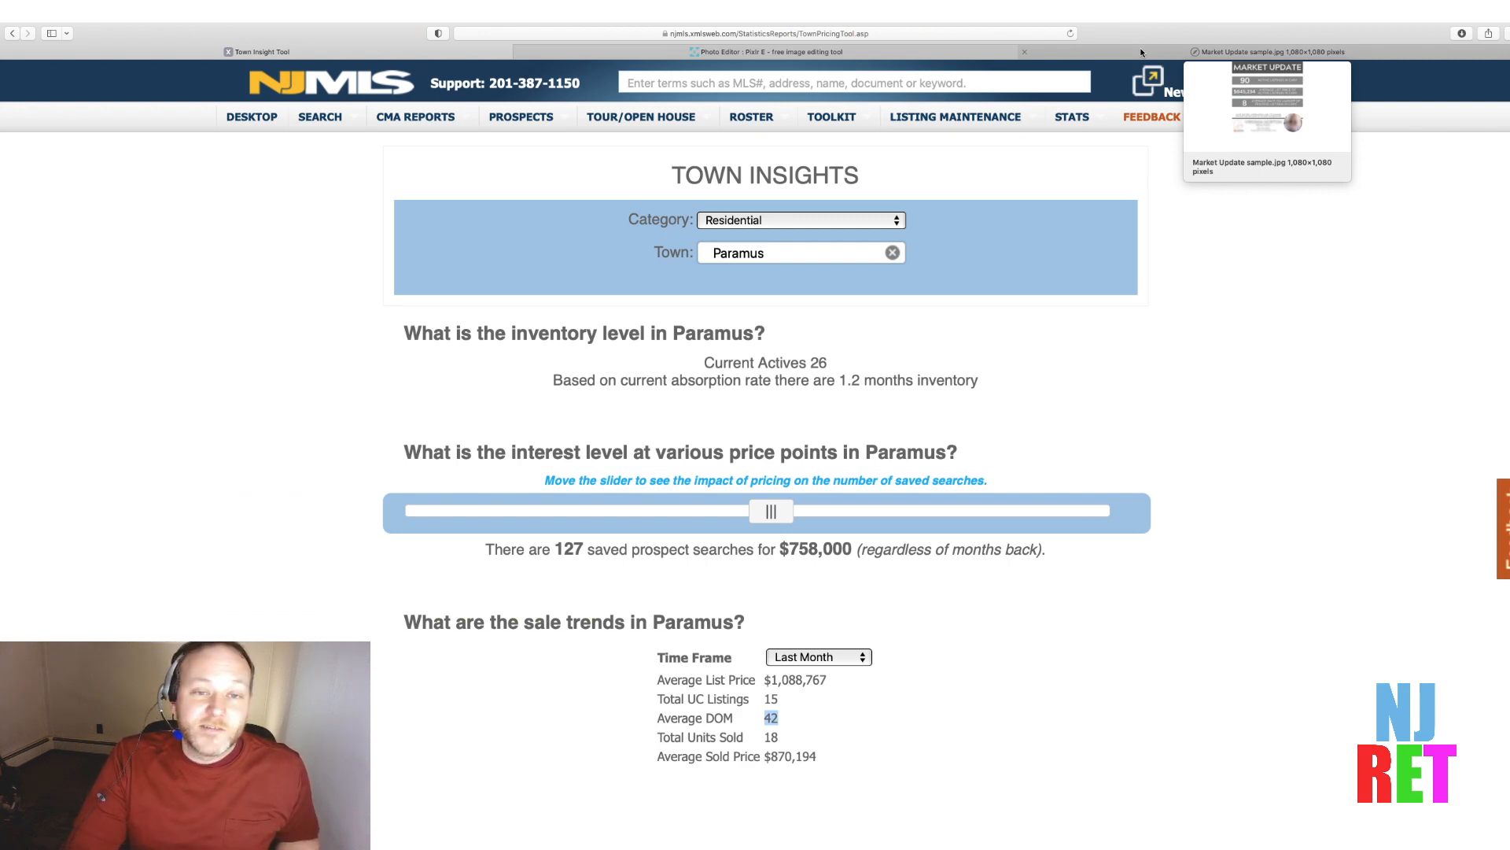
pyautogui.click(1141, 52)
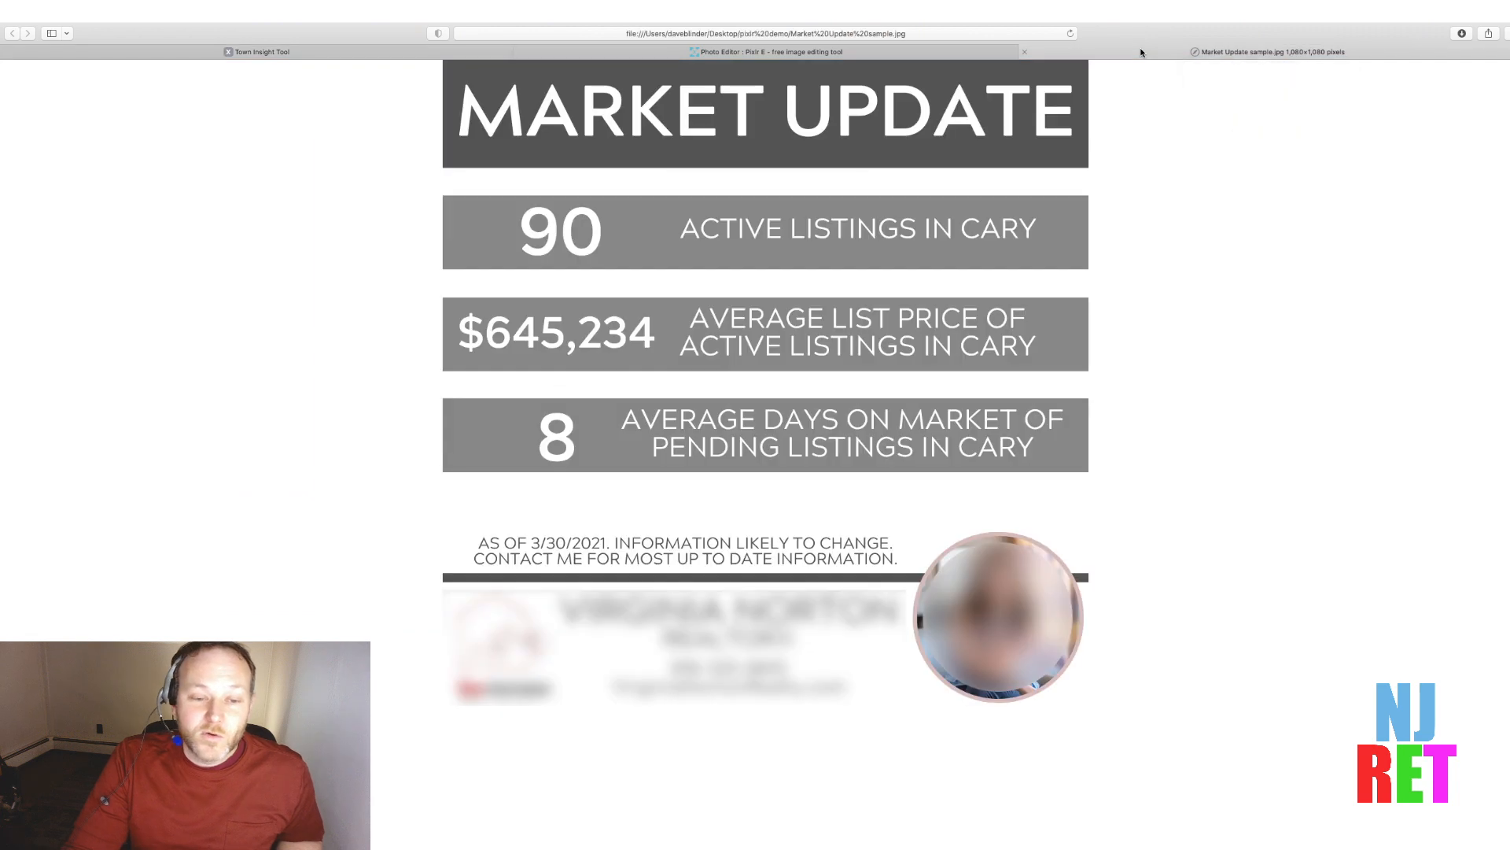
pyautogui.click(853, 49)
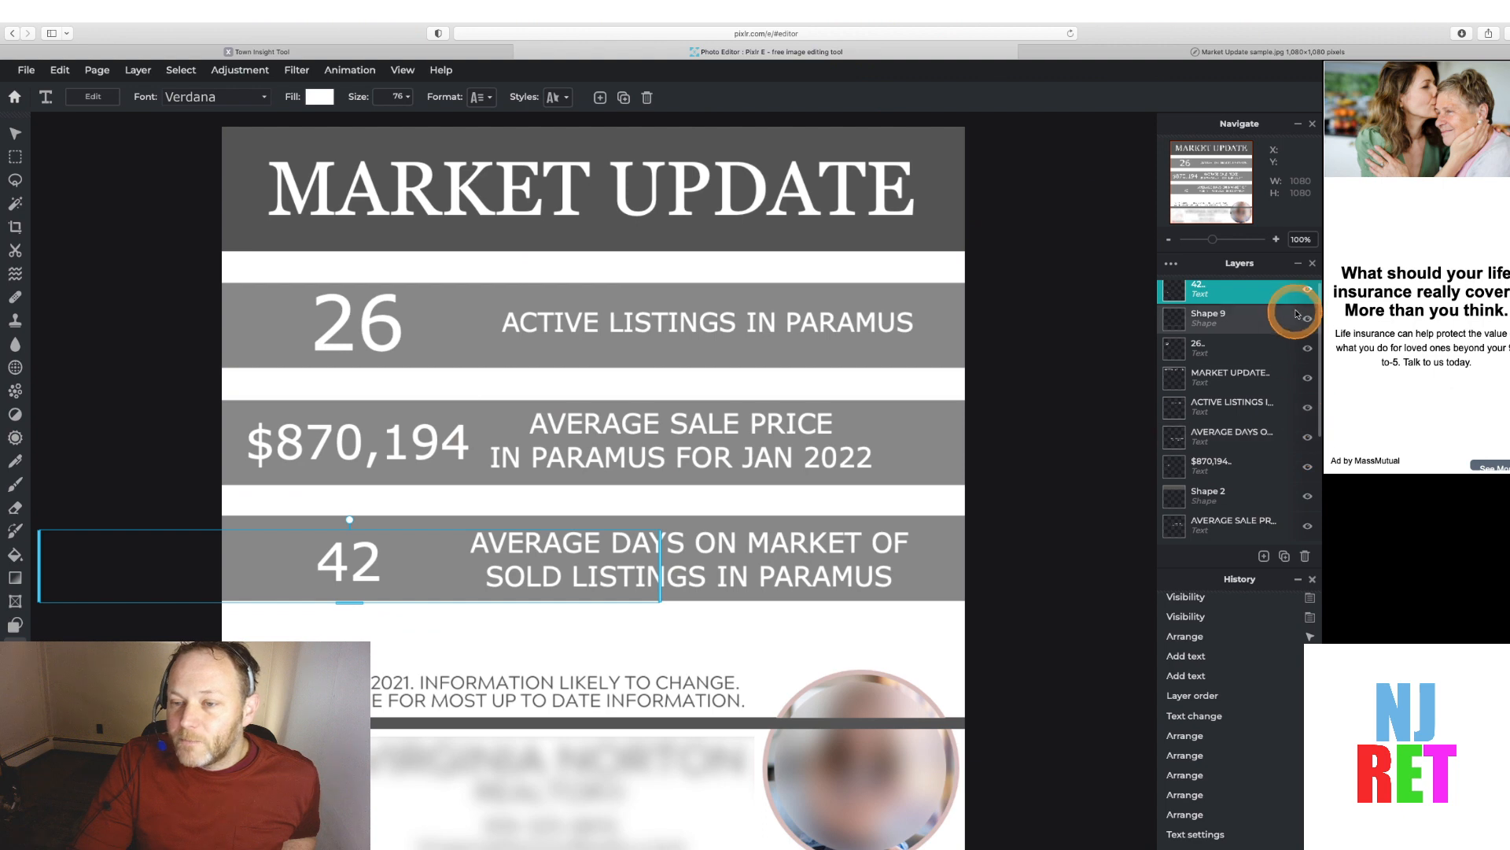
# Toggle the 42 text layer's visibility until hidden, and switch a Shape 5 Copy cover layer off and on
pyautogui.click(1307, 290)
pyautogui.click(1307, 290)
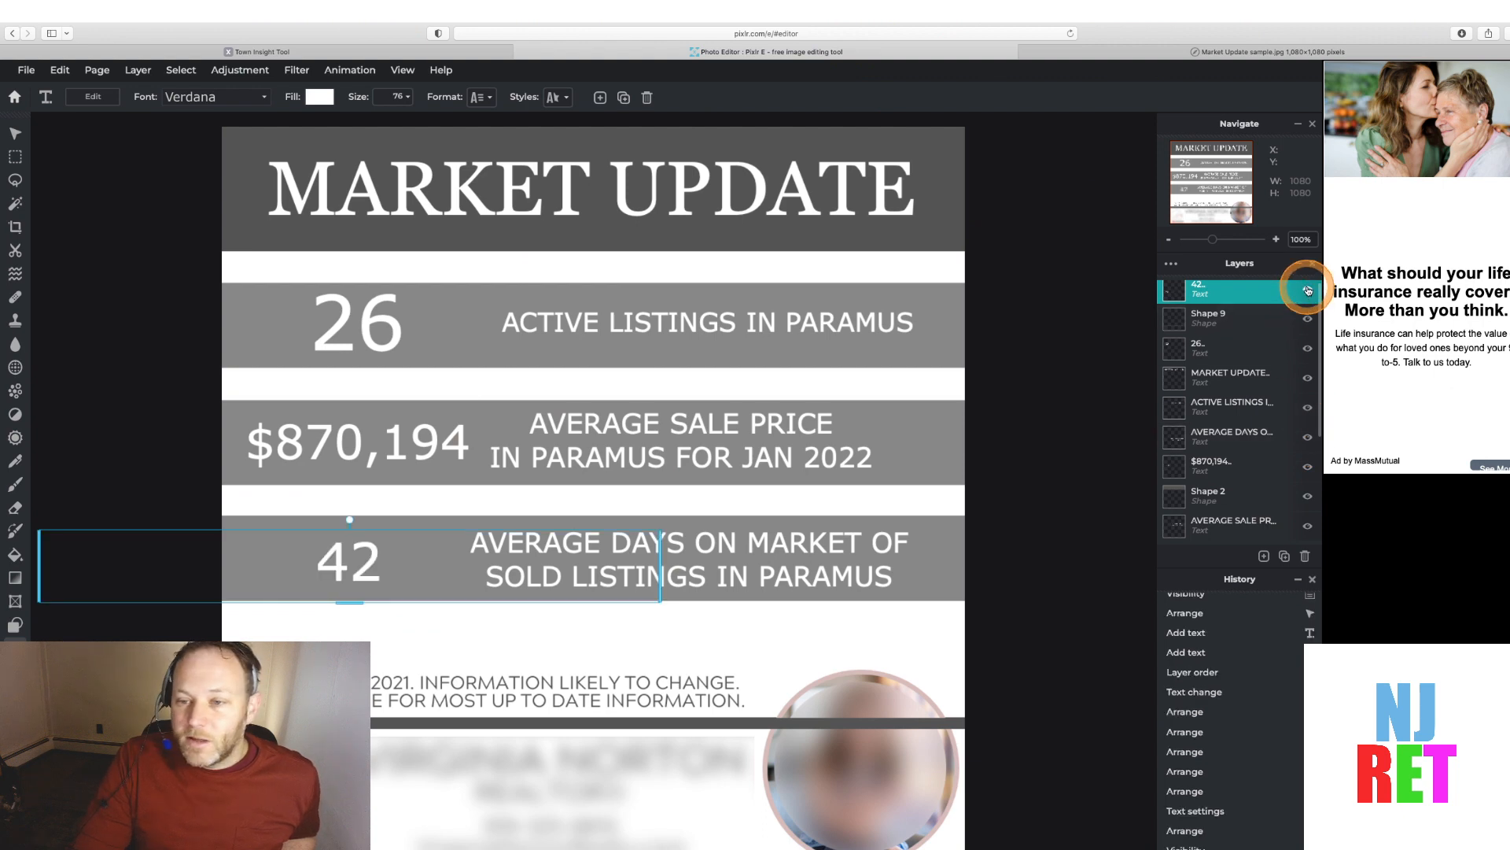
pyautogui.click(1307, 289)
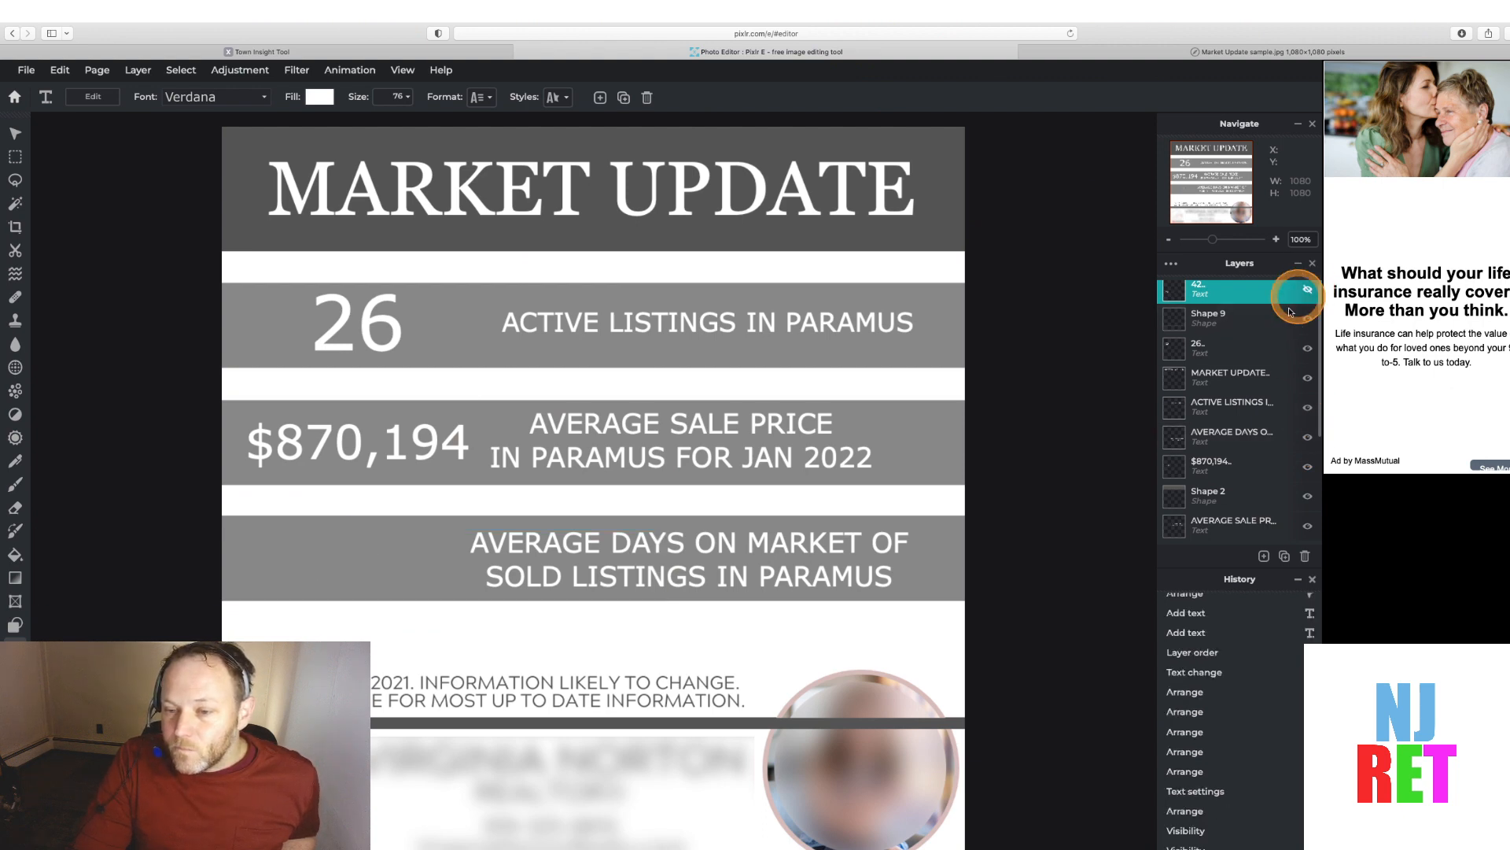
pyautogui.scroll(-5, 1293, 460)
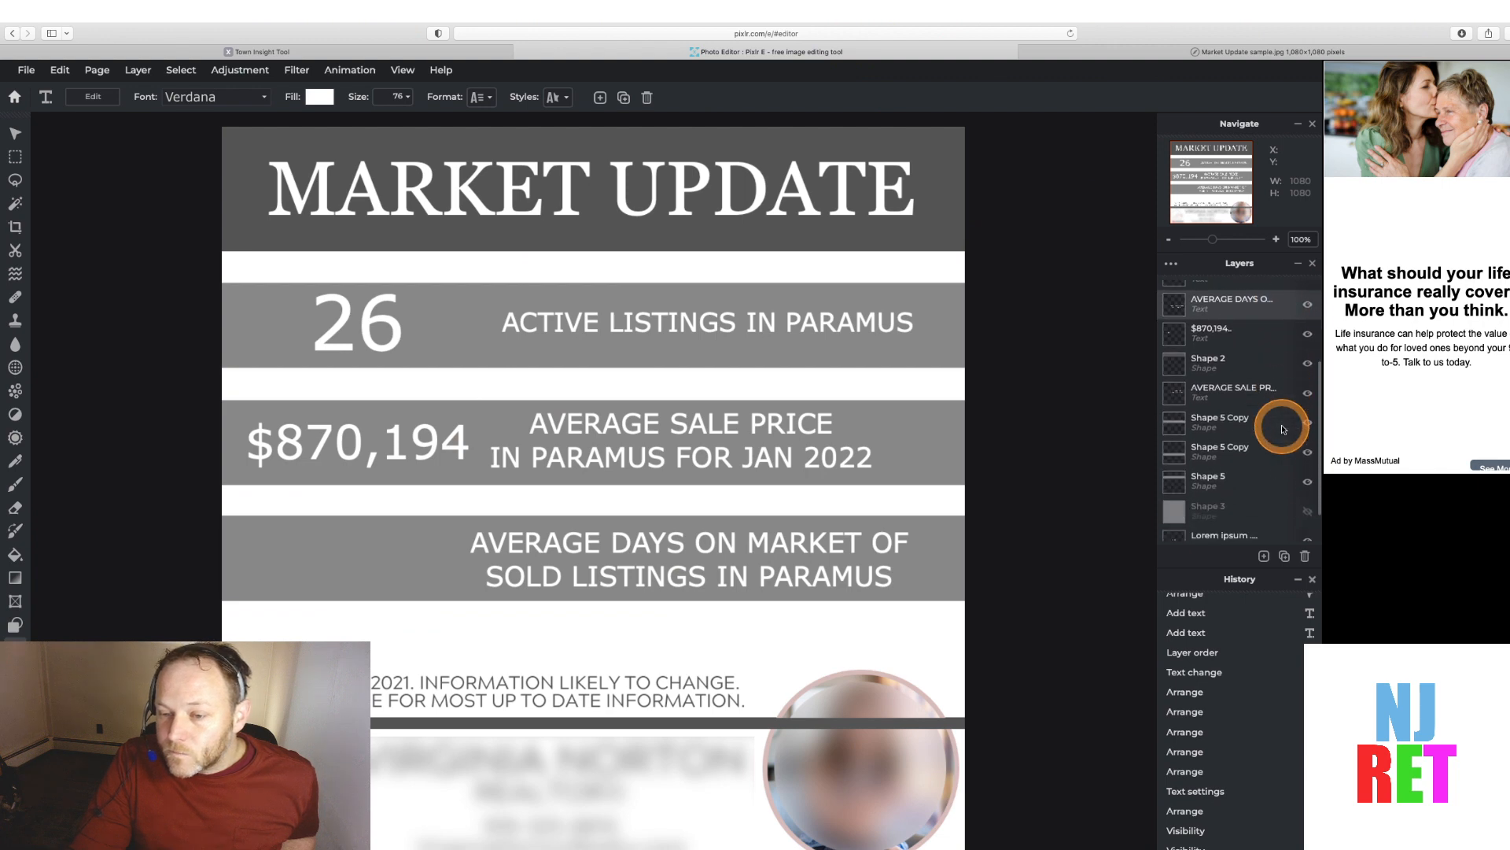
pyautogui.click(1307, 446)
pyautogui.click(1308, 446)
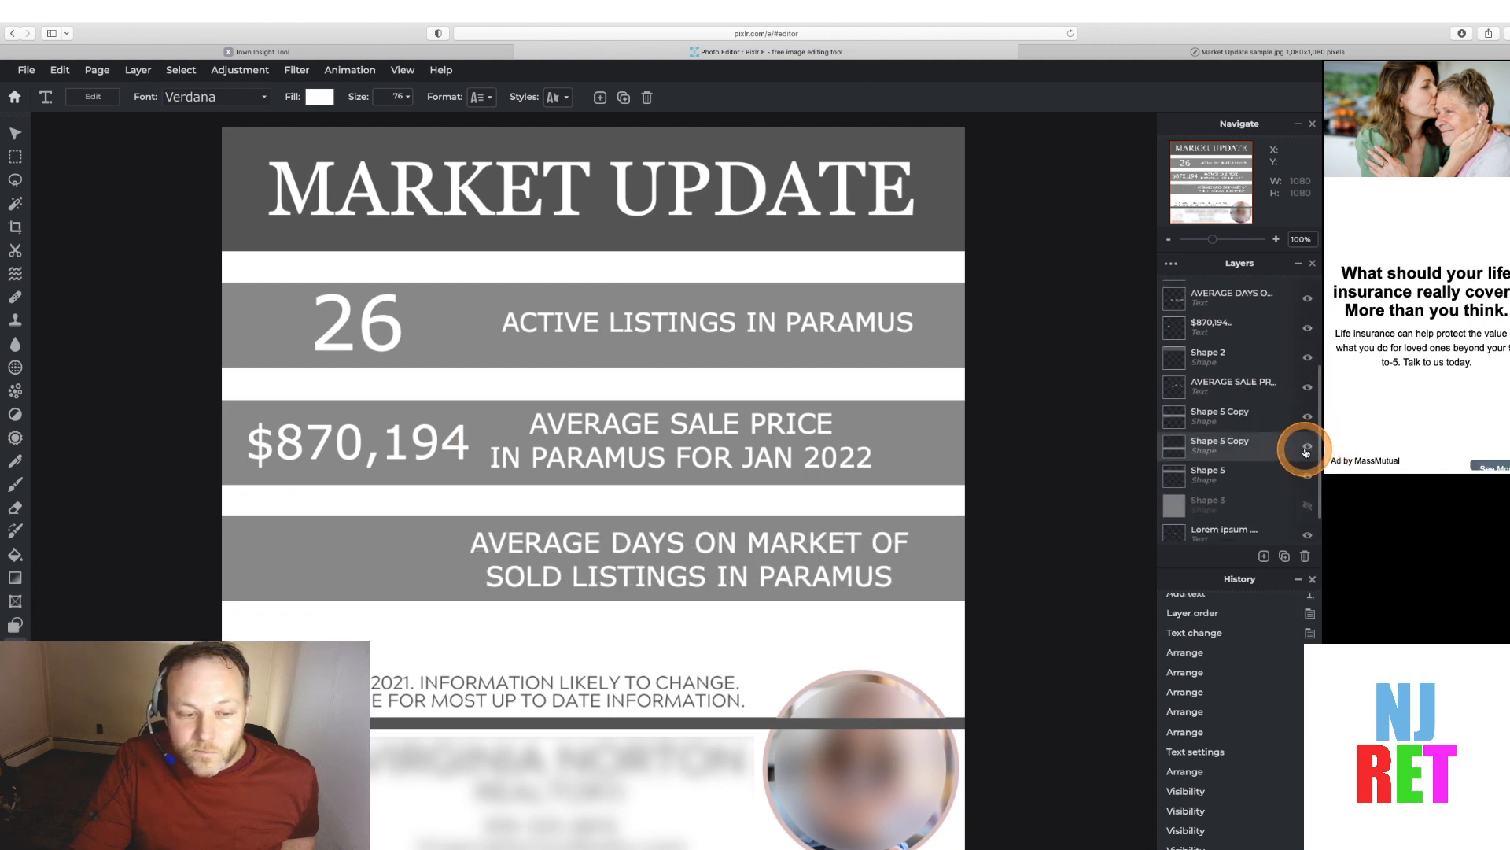
# Toggle the Shape 5 Copy layer's visibility and make the 42 text layer visible again
pyautogui.click(1307, 446)
pyautogui.click(1308, 446)
pyautogui.scroll(5, 1290, 393)
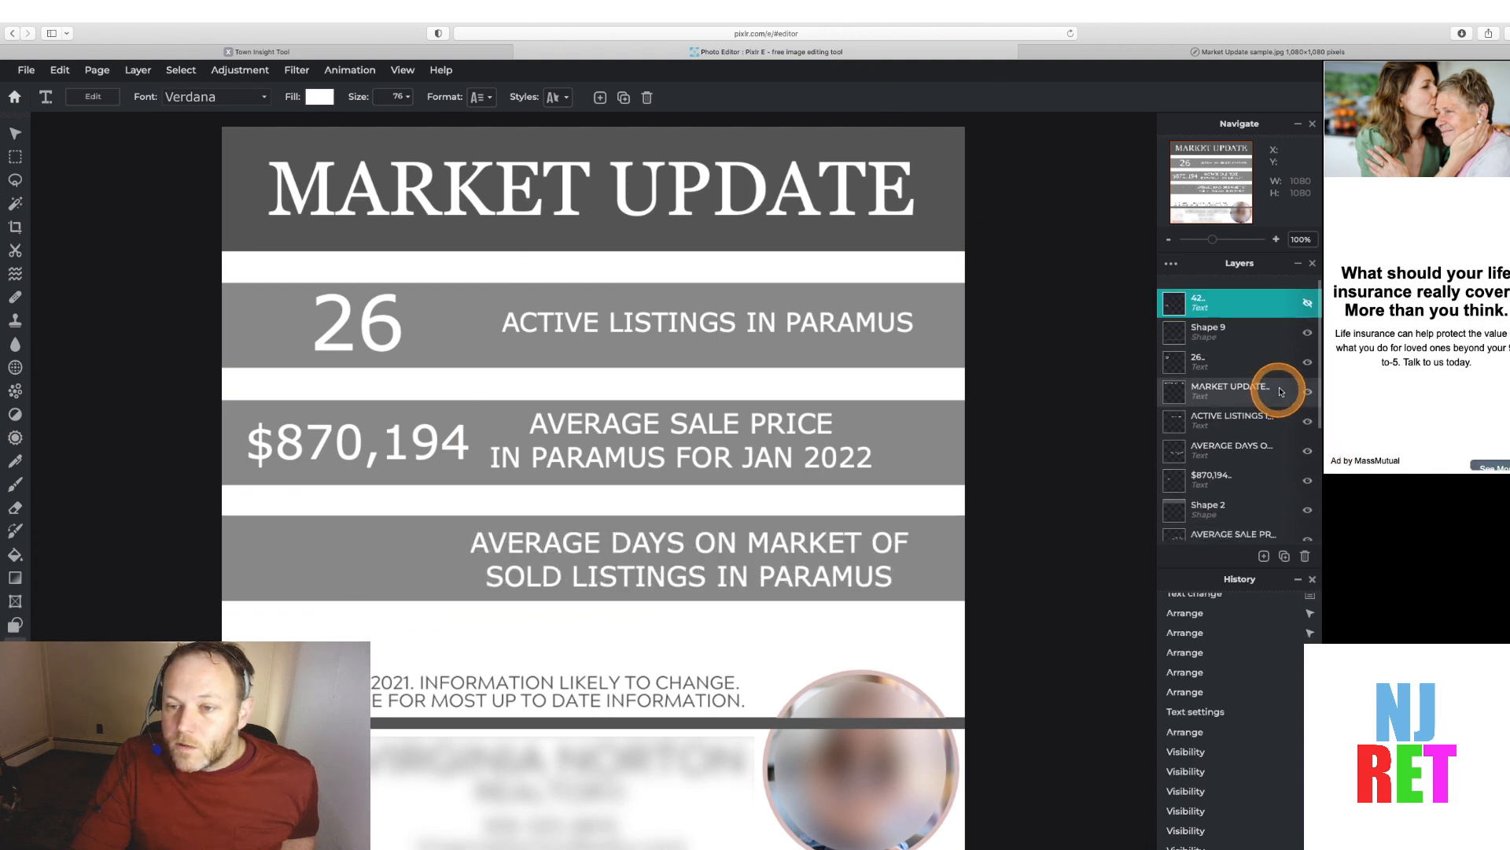
pyautogui.click(1307, 295)
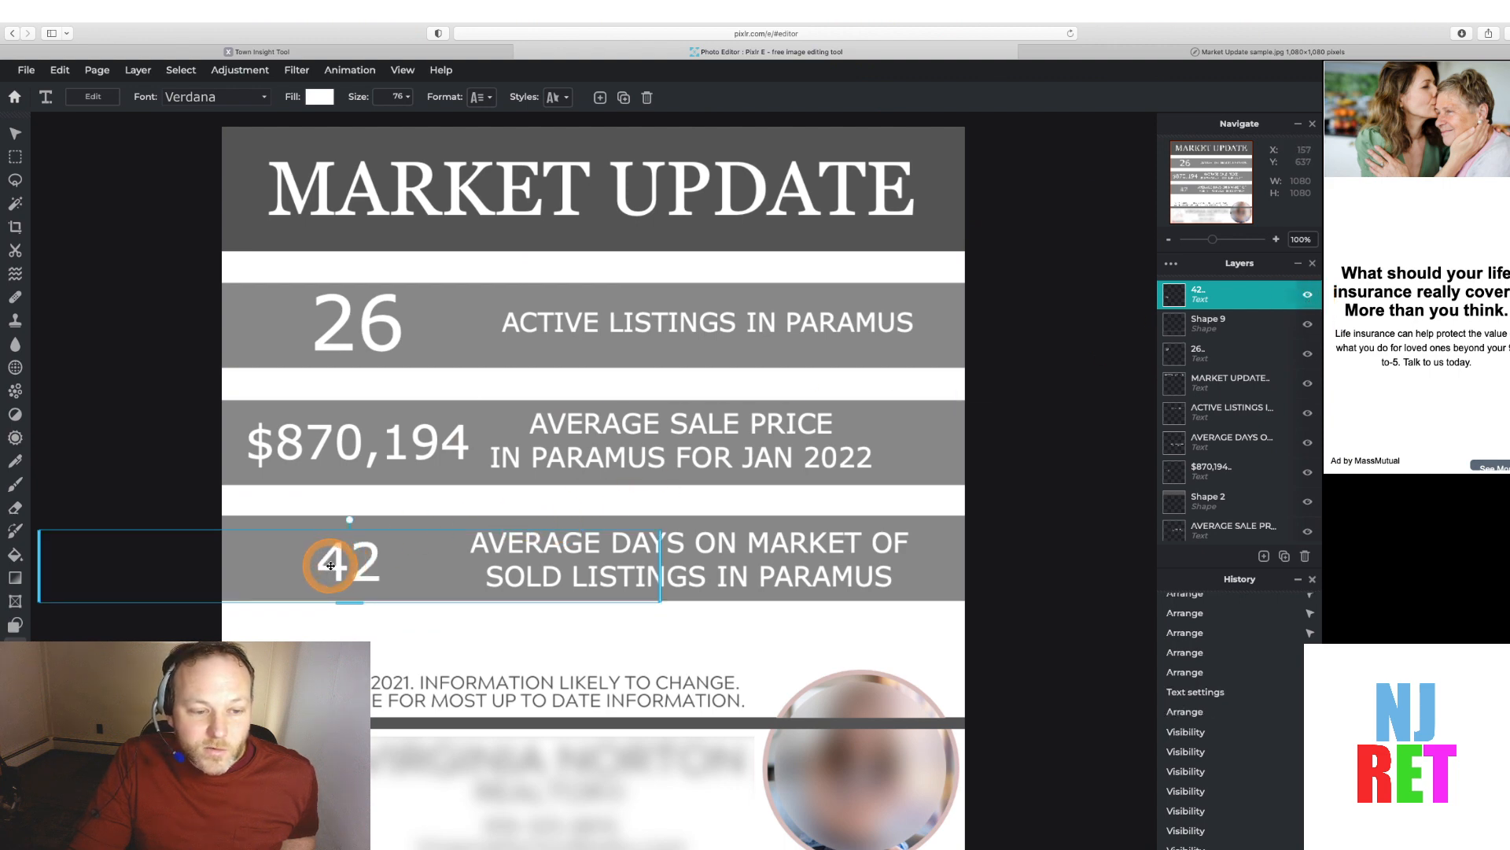
# Set the 42 text's size to 110 to match the 26 text
pyautogui.click(1196, 357)
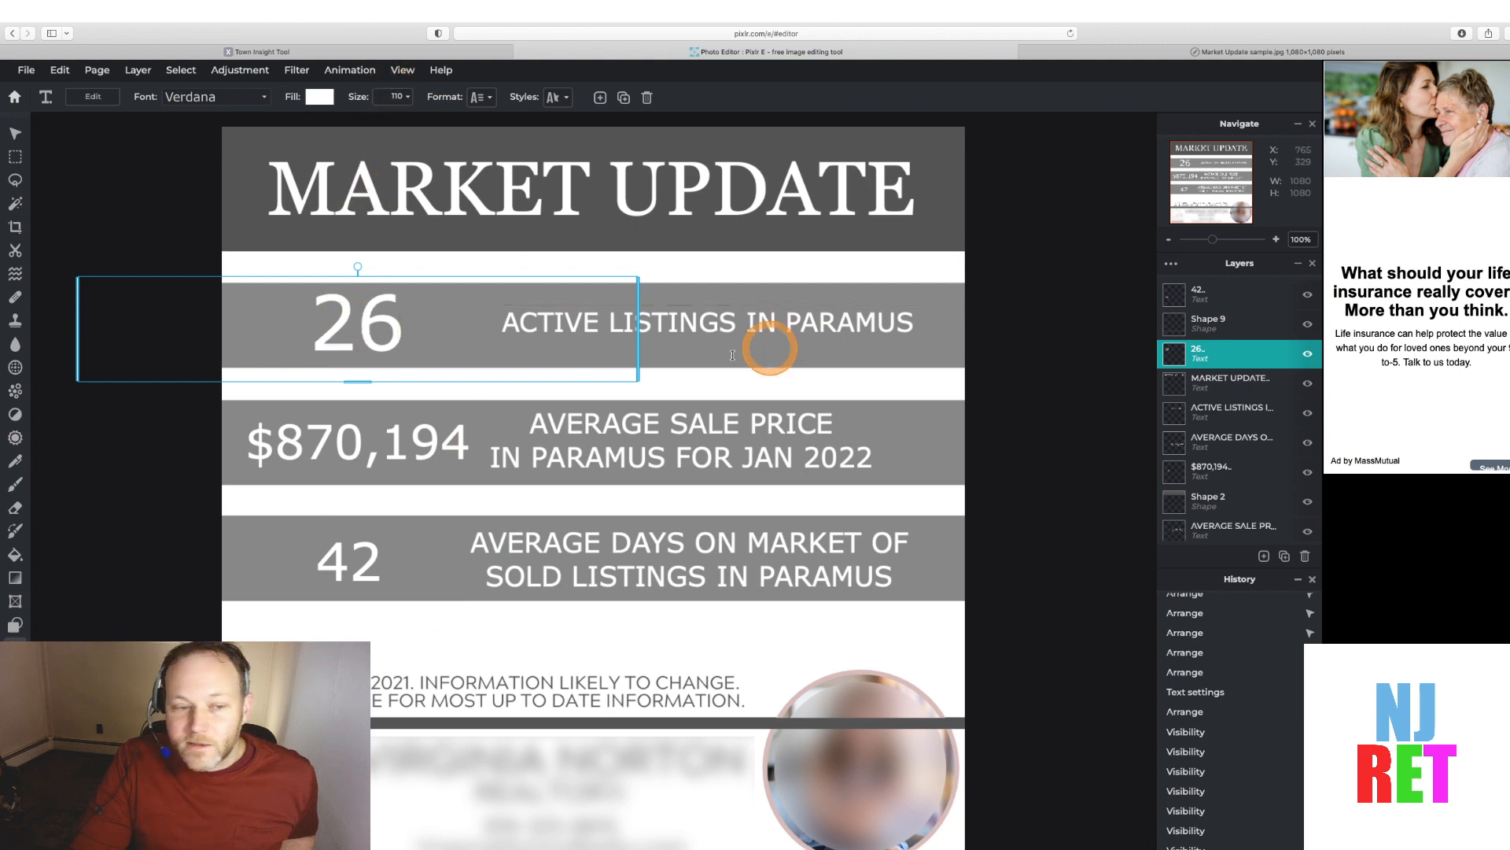
pyautogui.click(1216, 292)
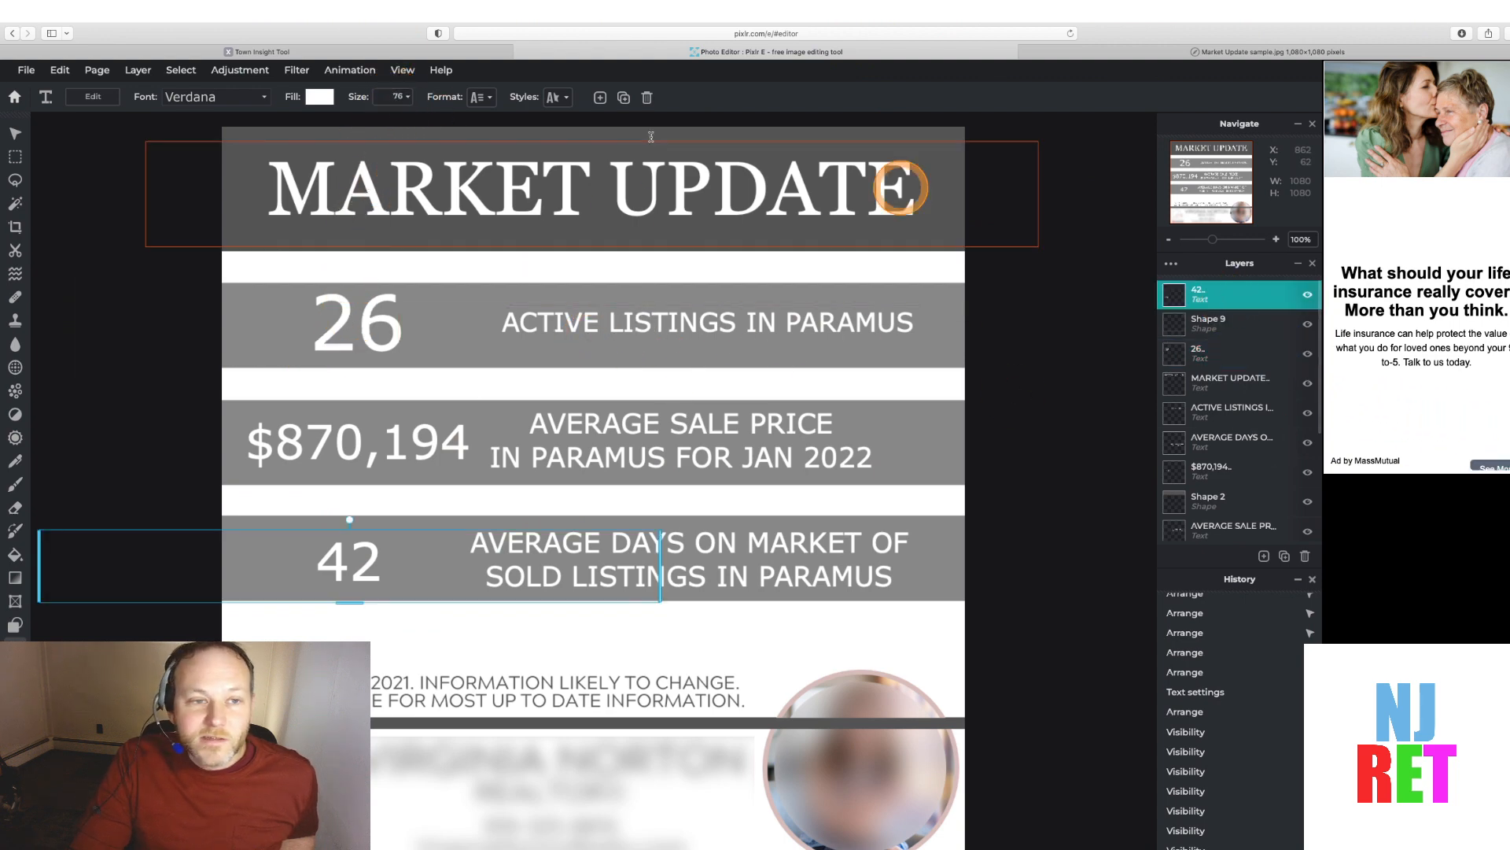
pyautogui.click(394, 96)
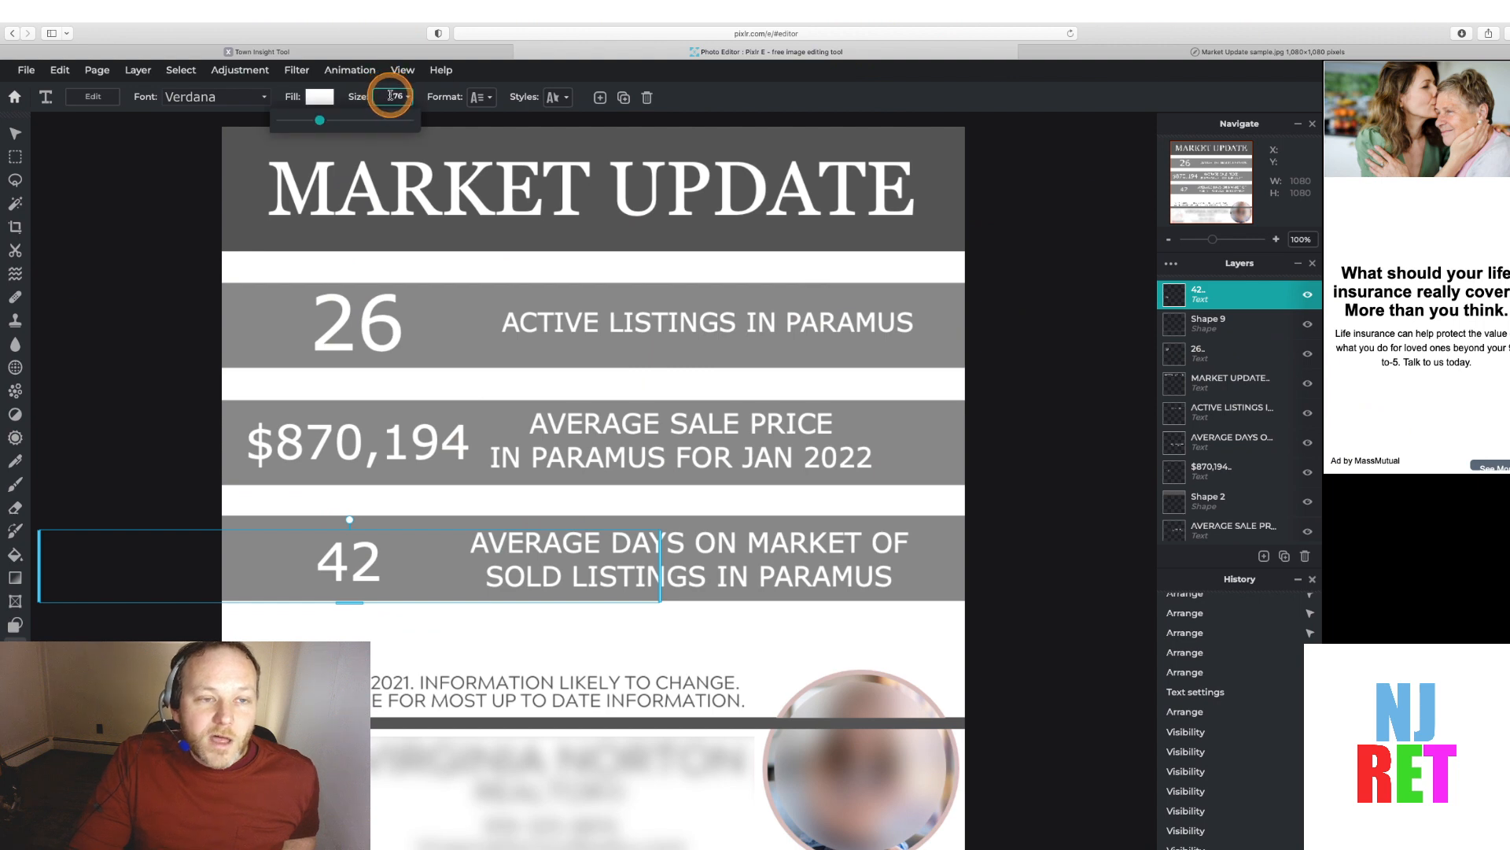
pyautogui.write('110')
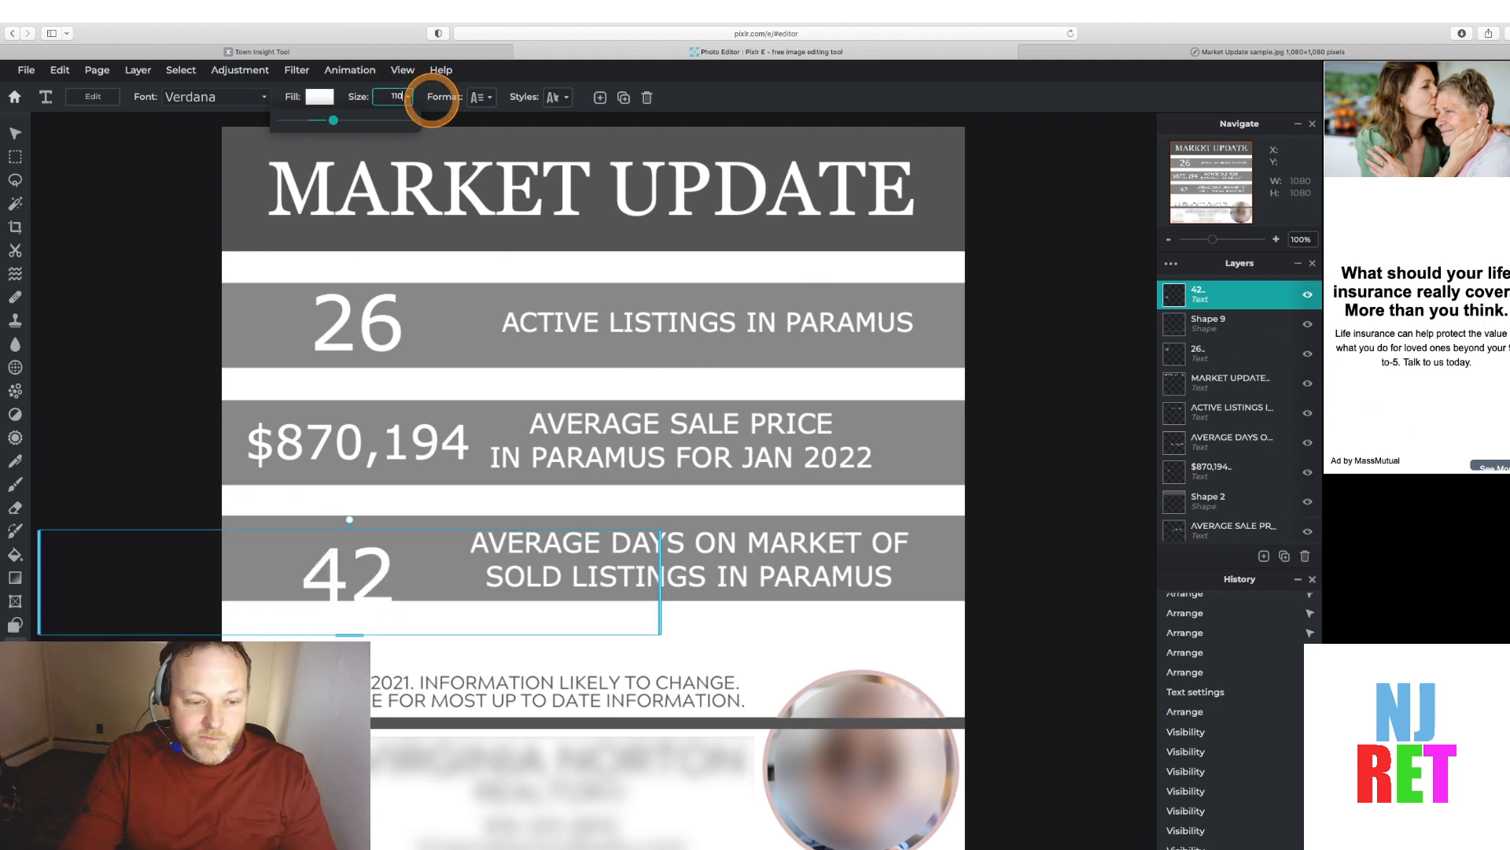
# Move the enlarged 42 text so it lines up with the 26 text in the third band
pyautogui.click(15, 133)
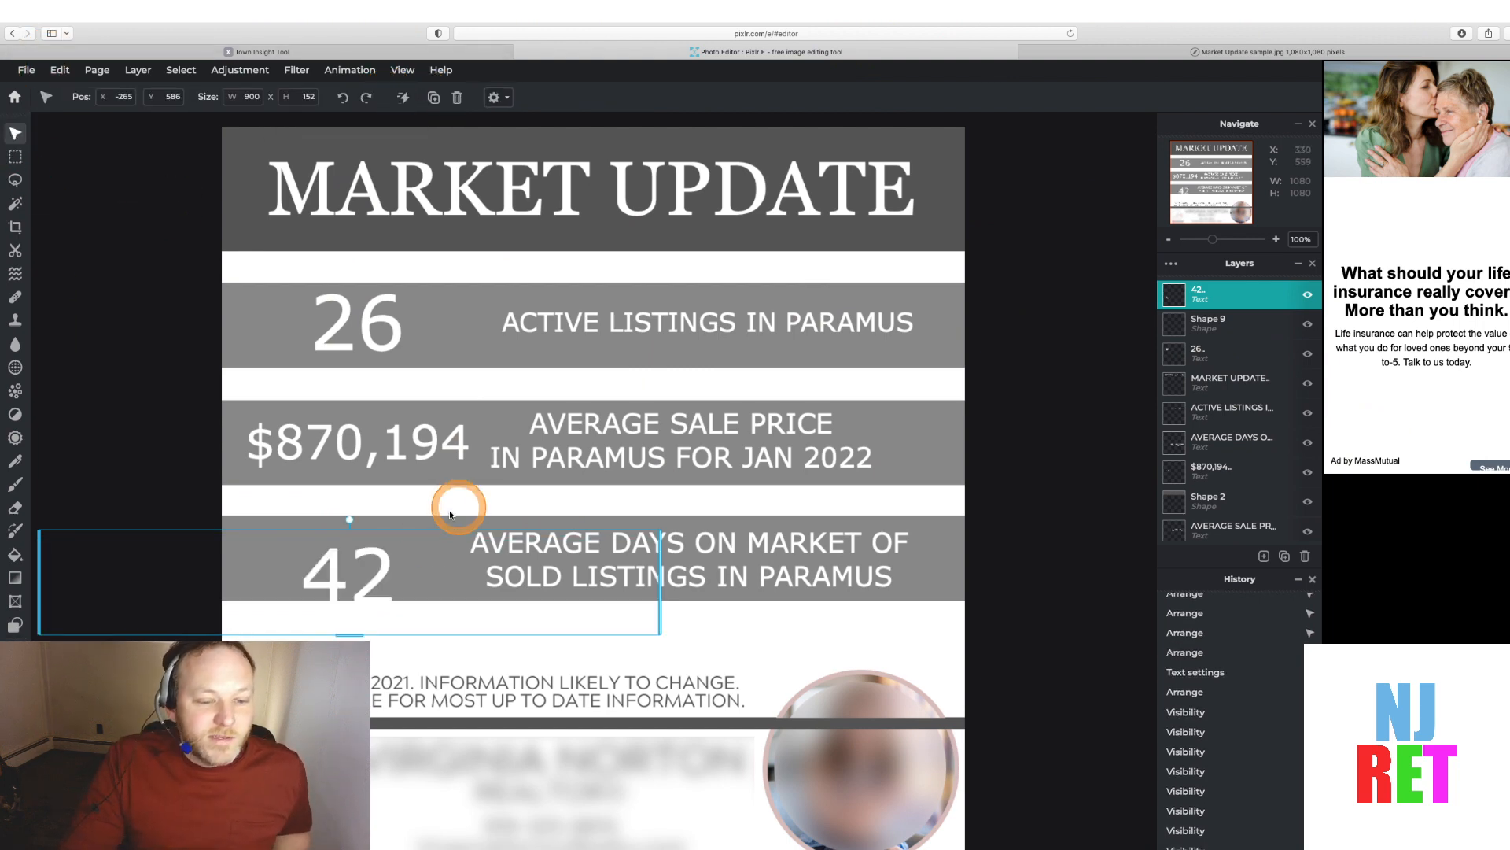
pyautogui.moveTo(288, 535); pyautogui.dragTo(220, 517)
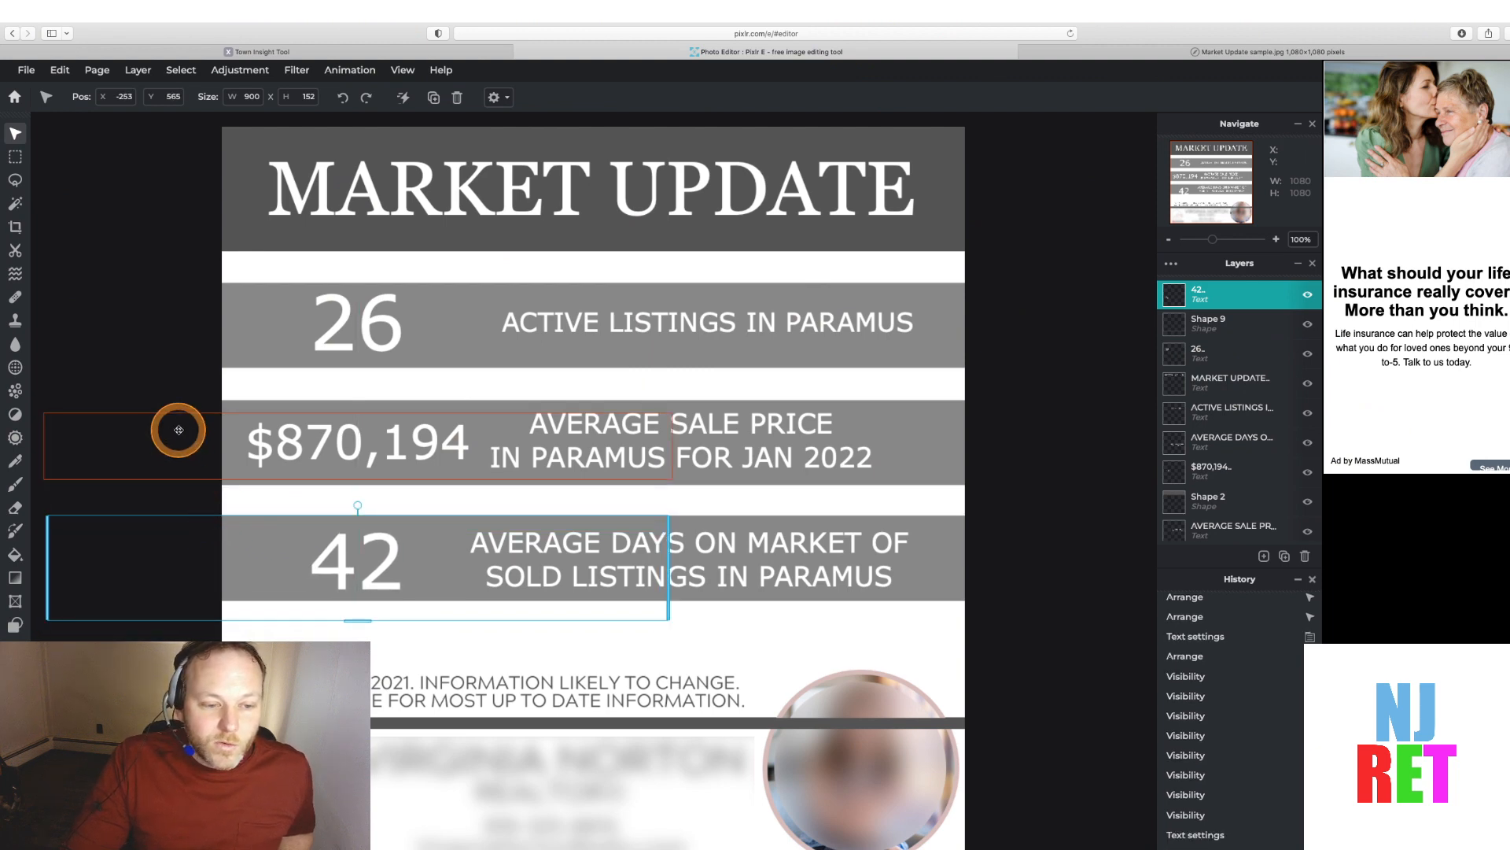
pyautogui.click(111, 320)
pyautogui.click(134, 241)
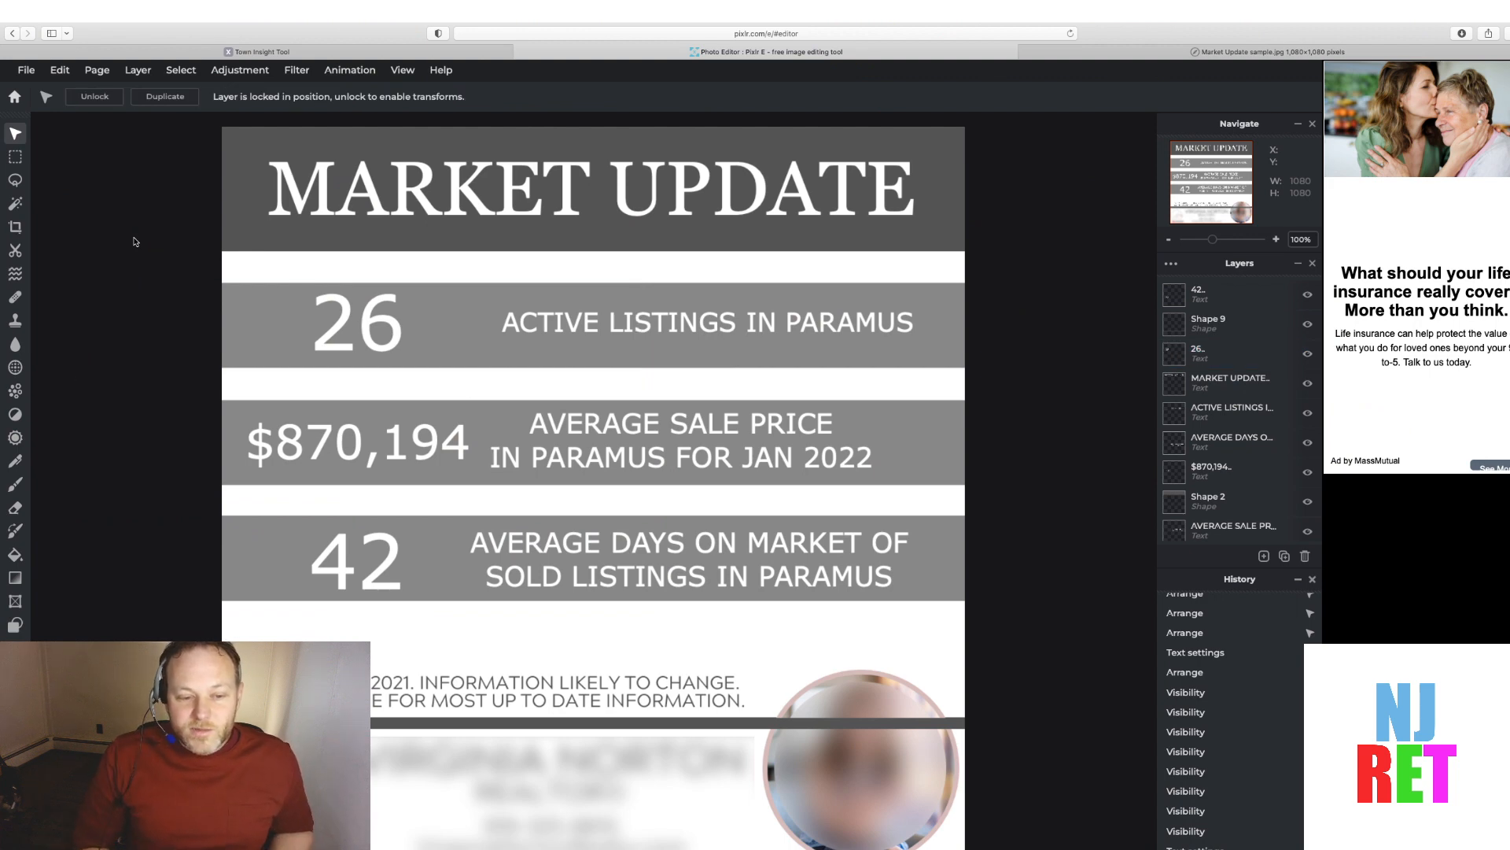
pyautogui.click(320, 327)
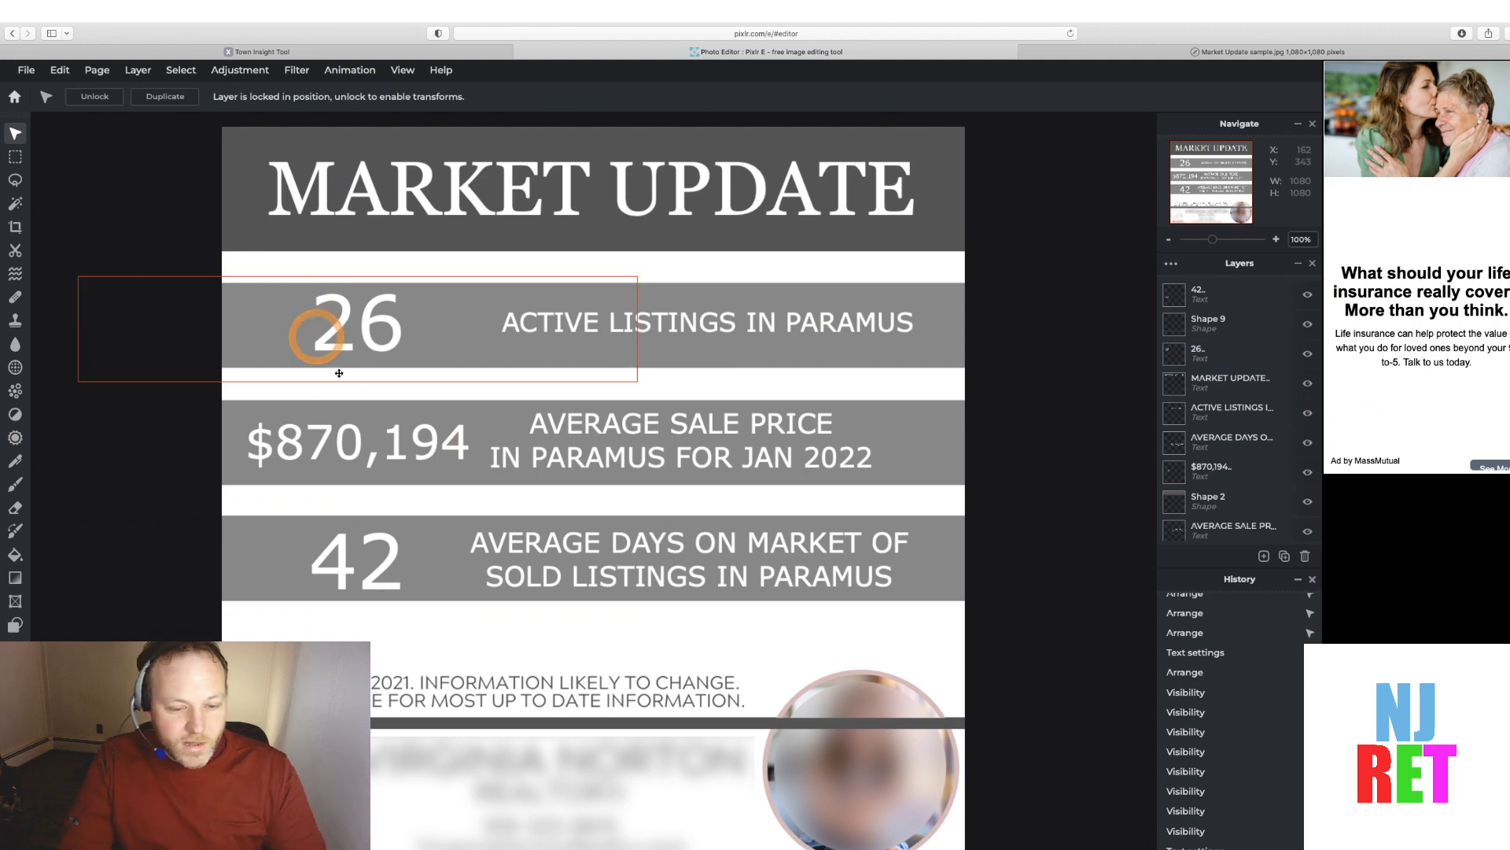
pyautogui.click(389, 689)
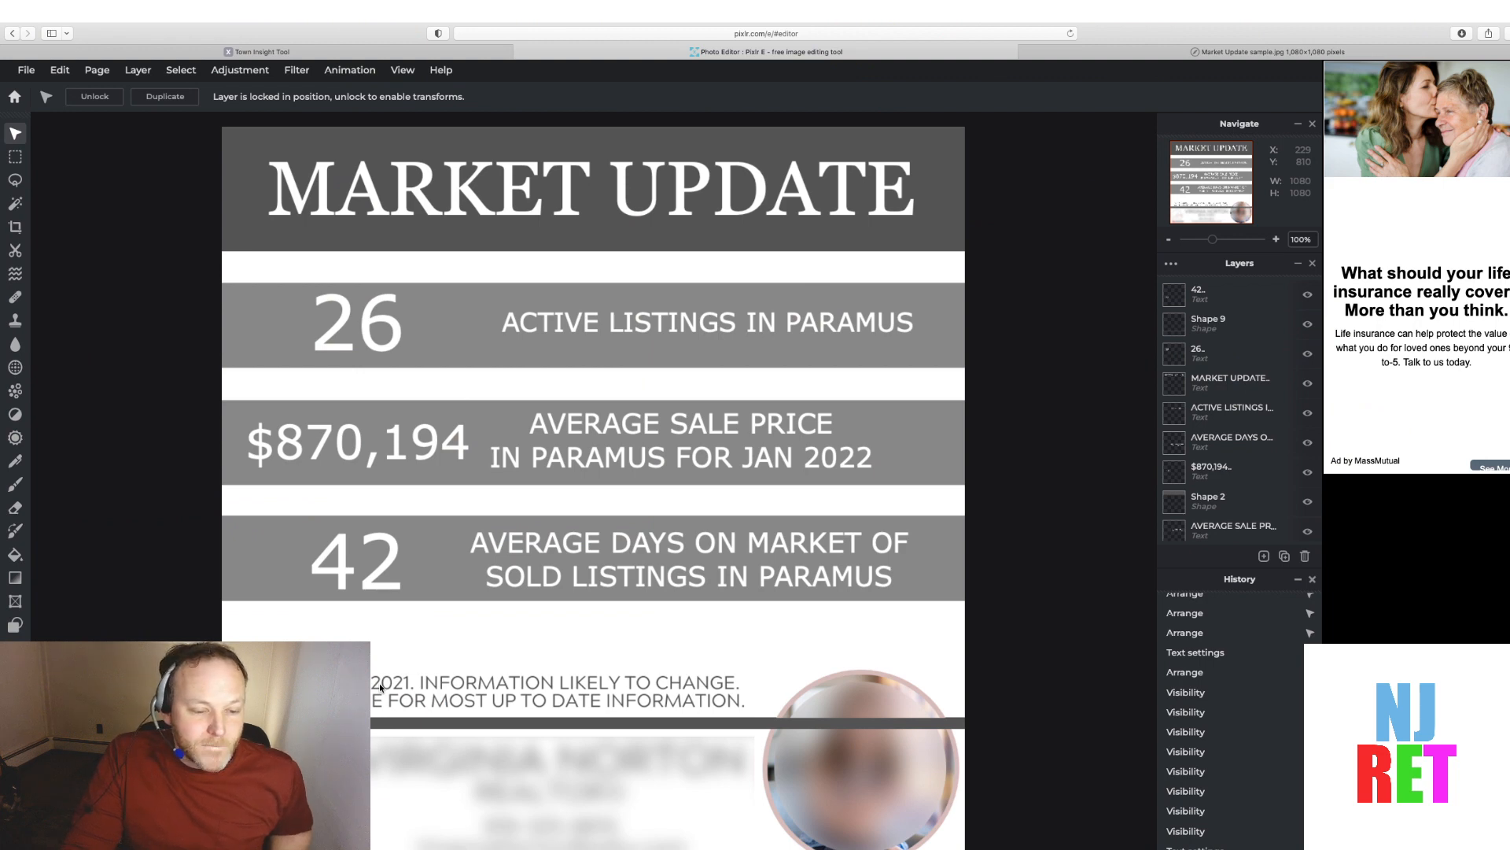
pyautogui.click(1075, 491)
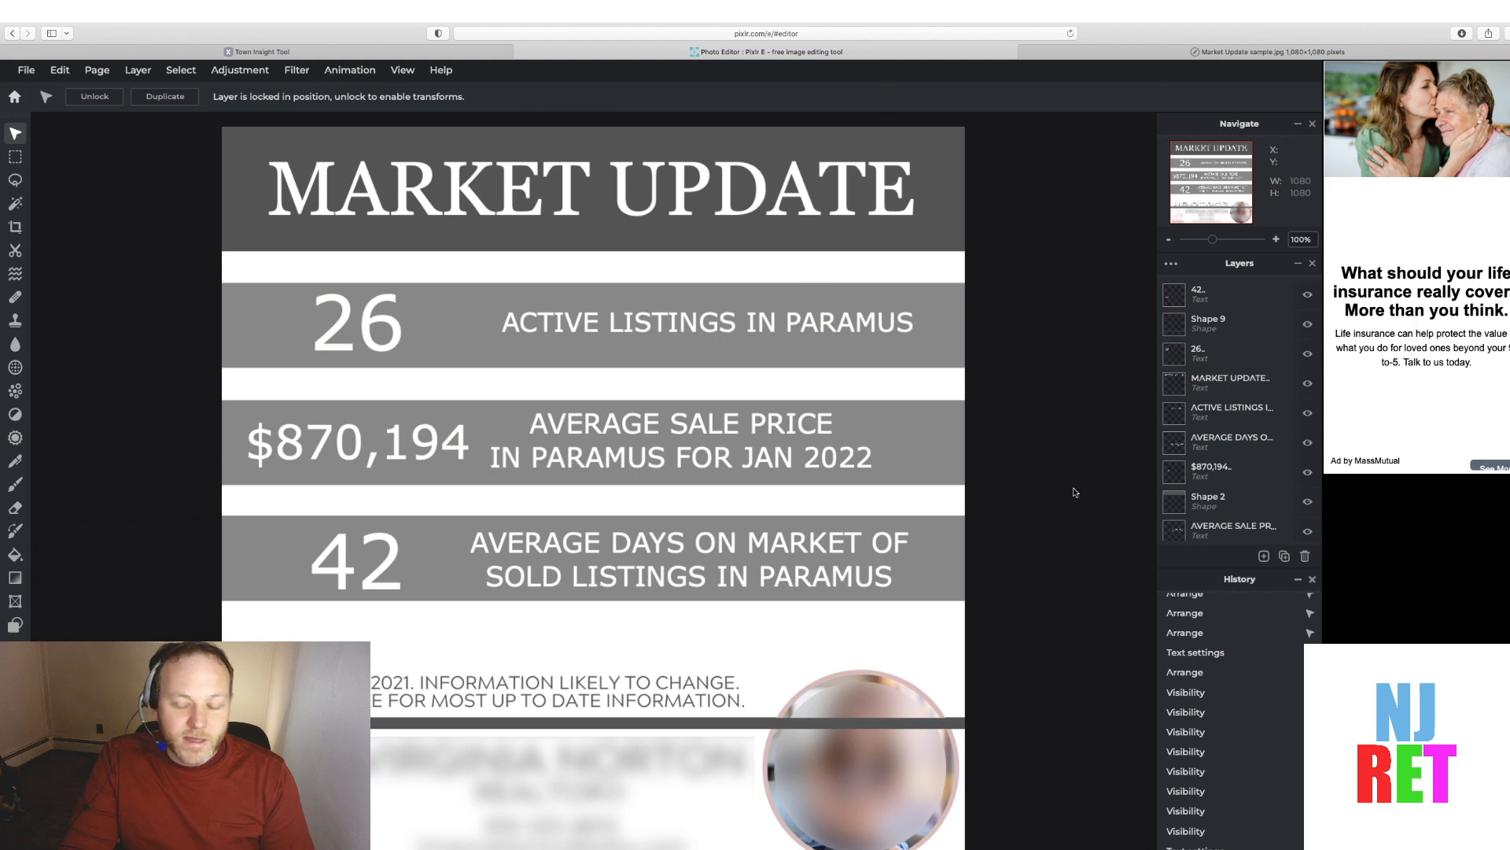
# Add a new text layer to the document
pyautogui.click(1172, 479)
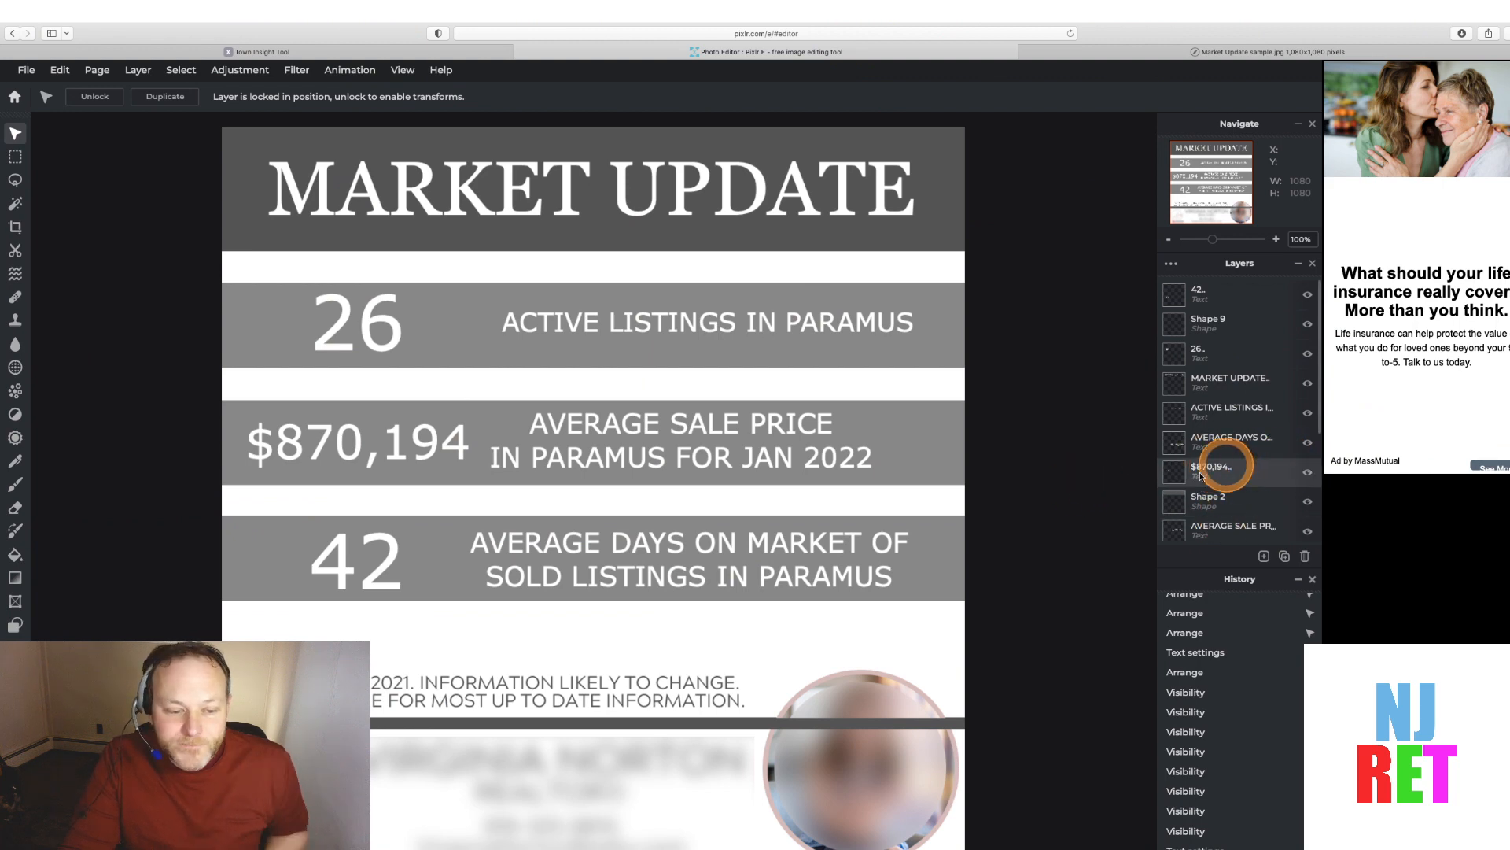
pyautogui.click(1286, 557)
pyautogui.click(1284, 555)
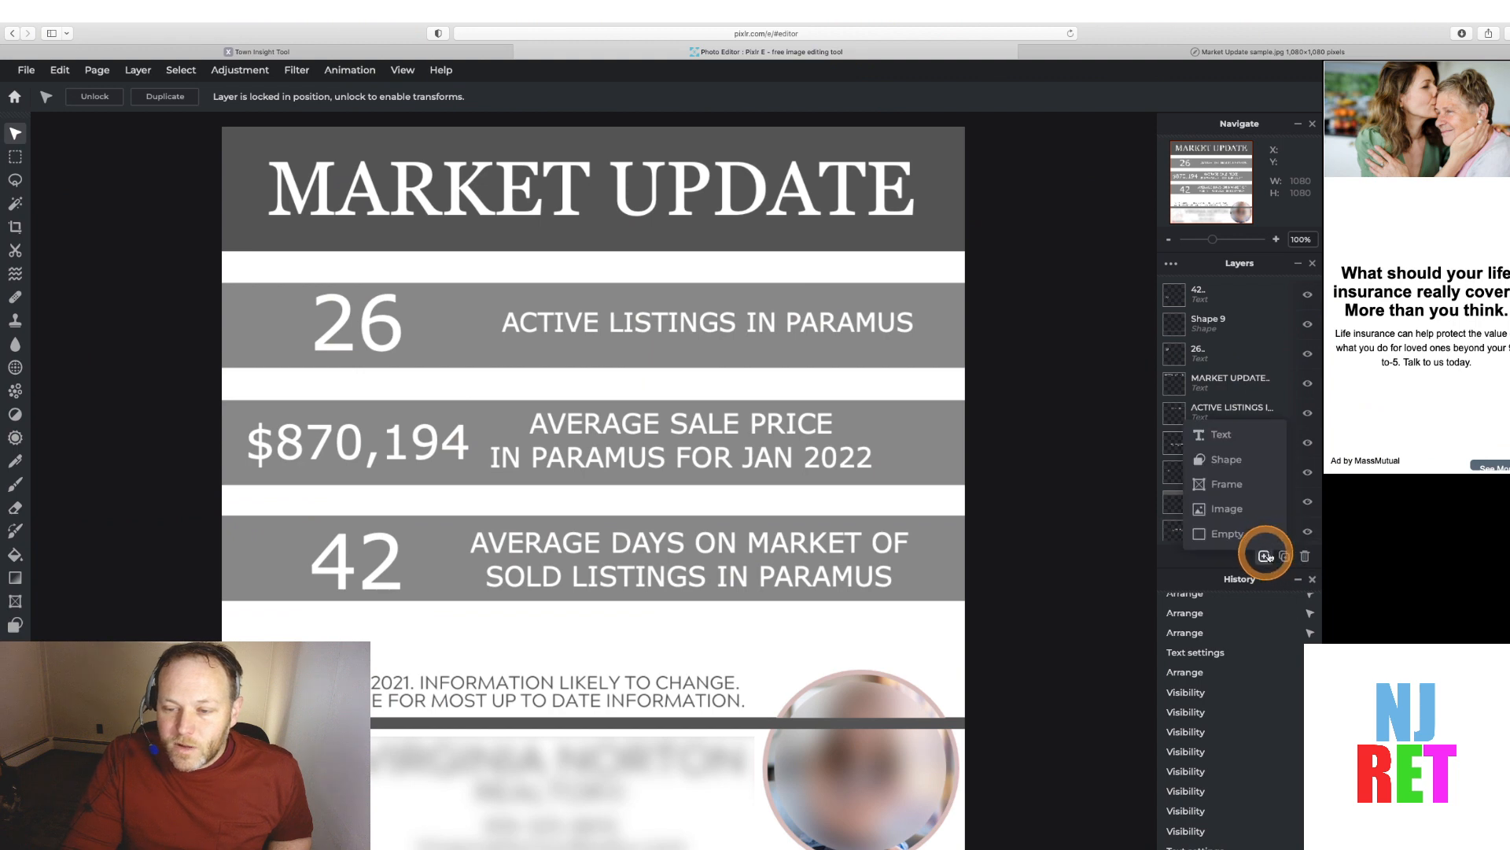
pyautogui.click(1264, 556)
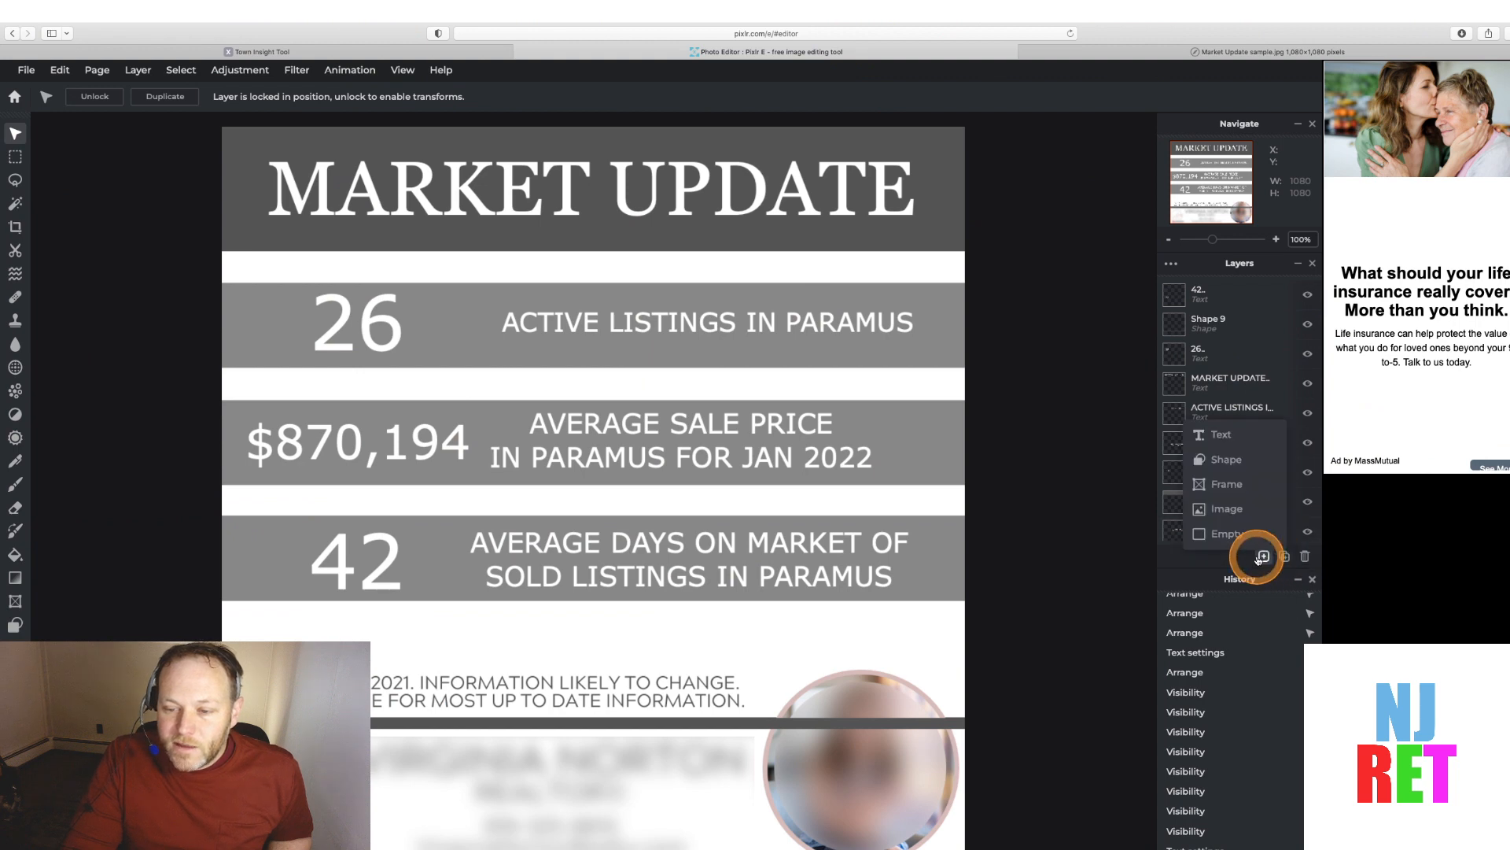
pyautogui.click(1220, 435)
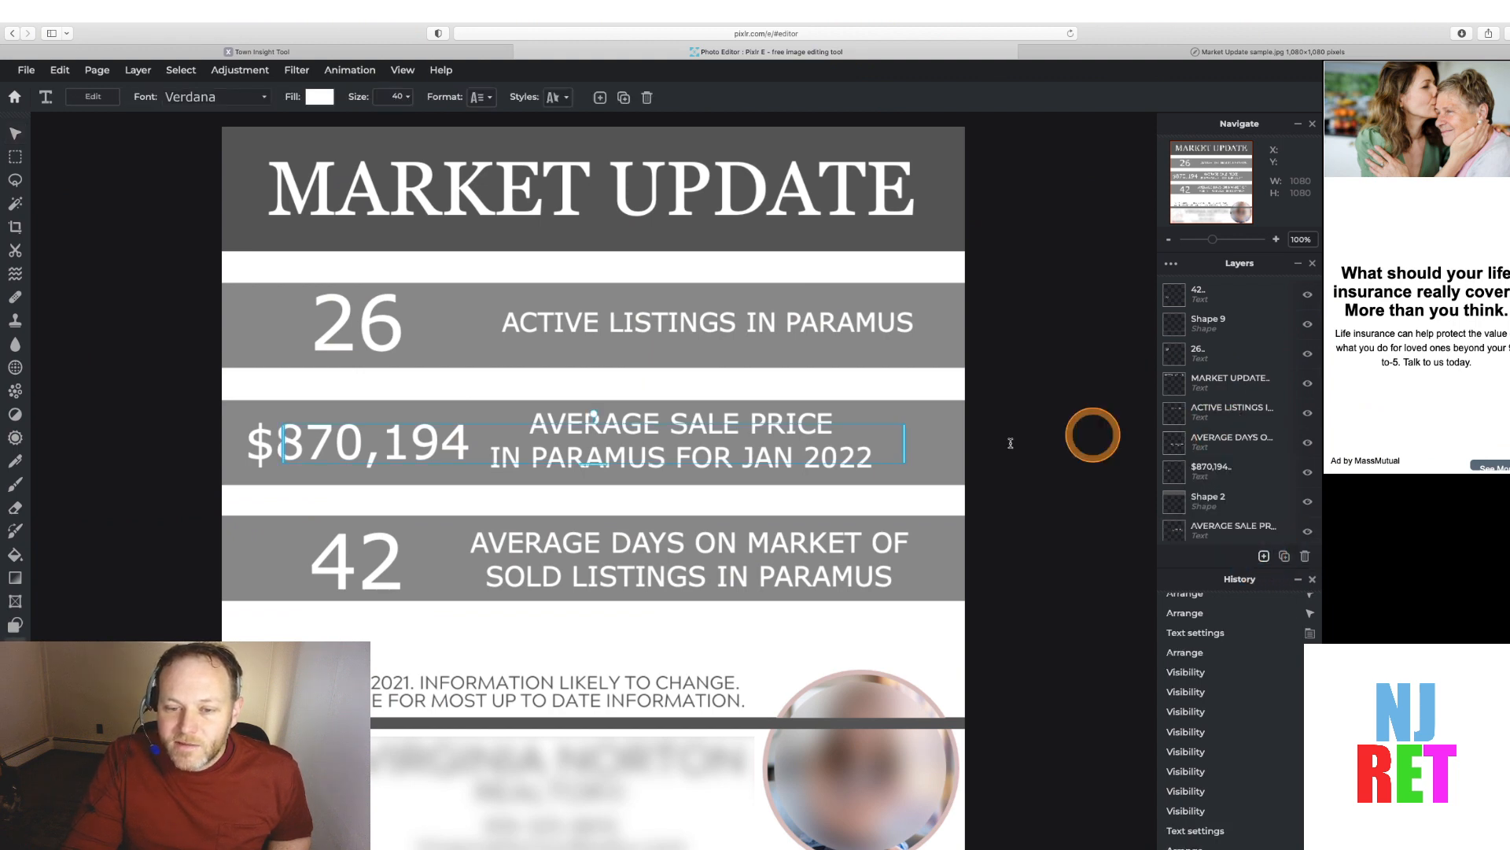
# Move the new Lorem ipsum text layer to the top of the layer stack
pyautogui.click(774, 437)
pyautogui.click(774, 437)
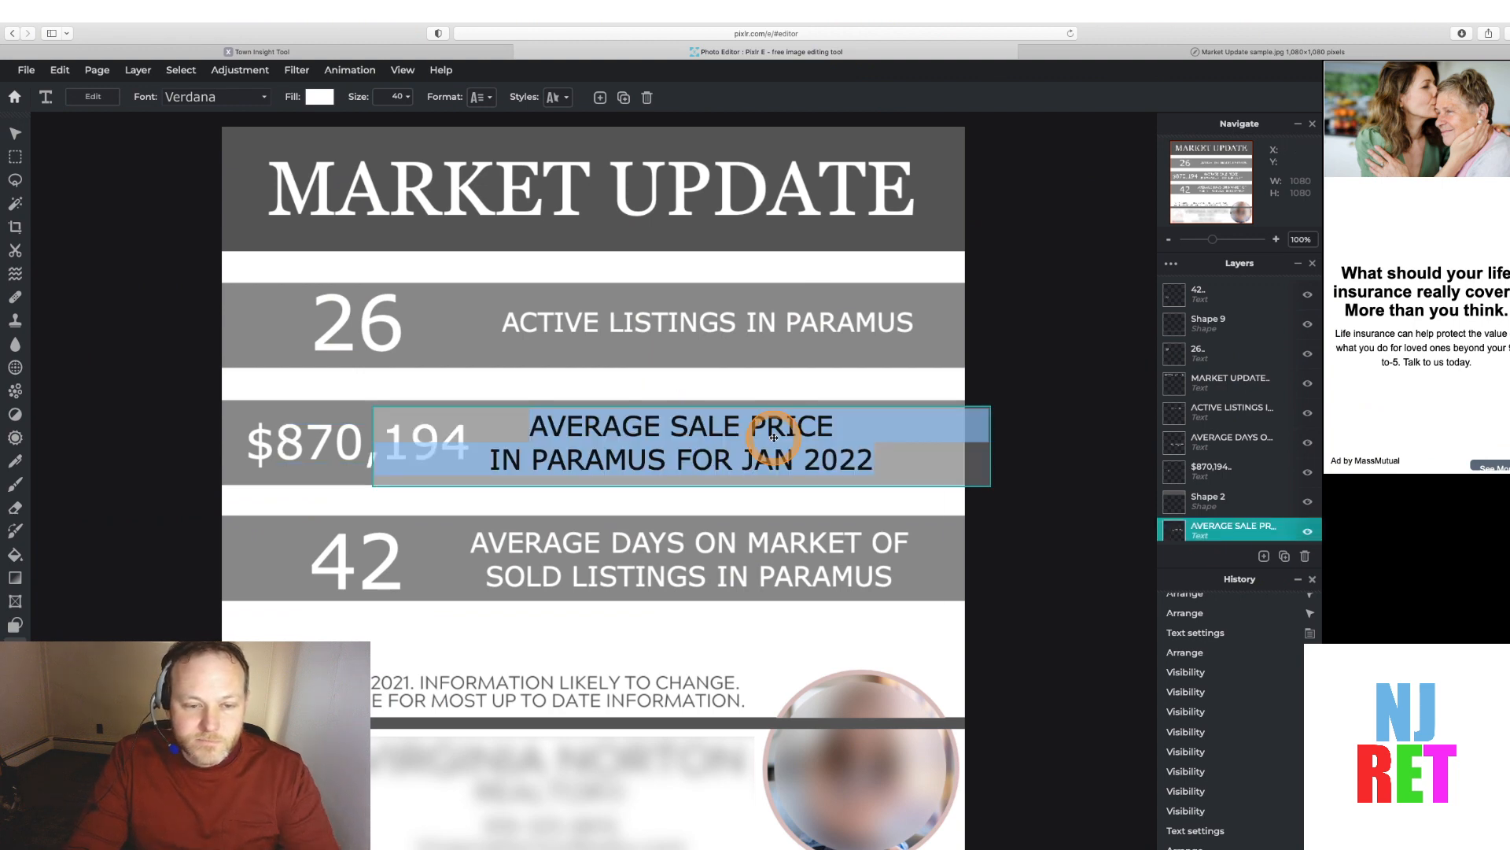
pyautogui.click(1215, 327)
pyautogui.scroll(-5, 1179, 487)
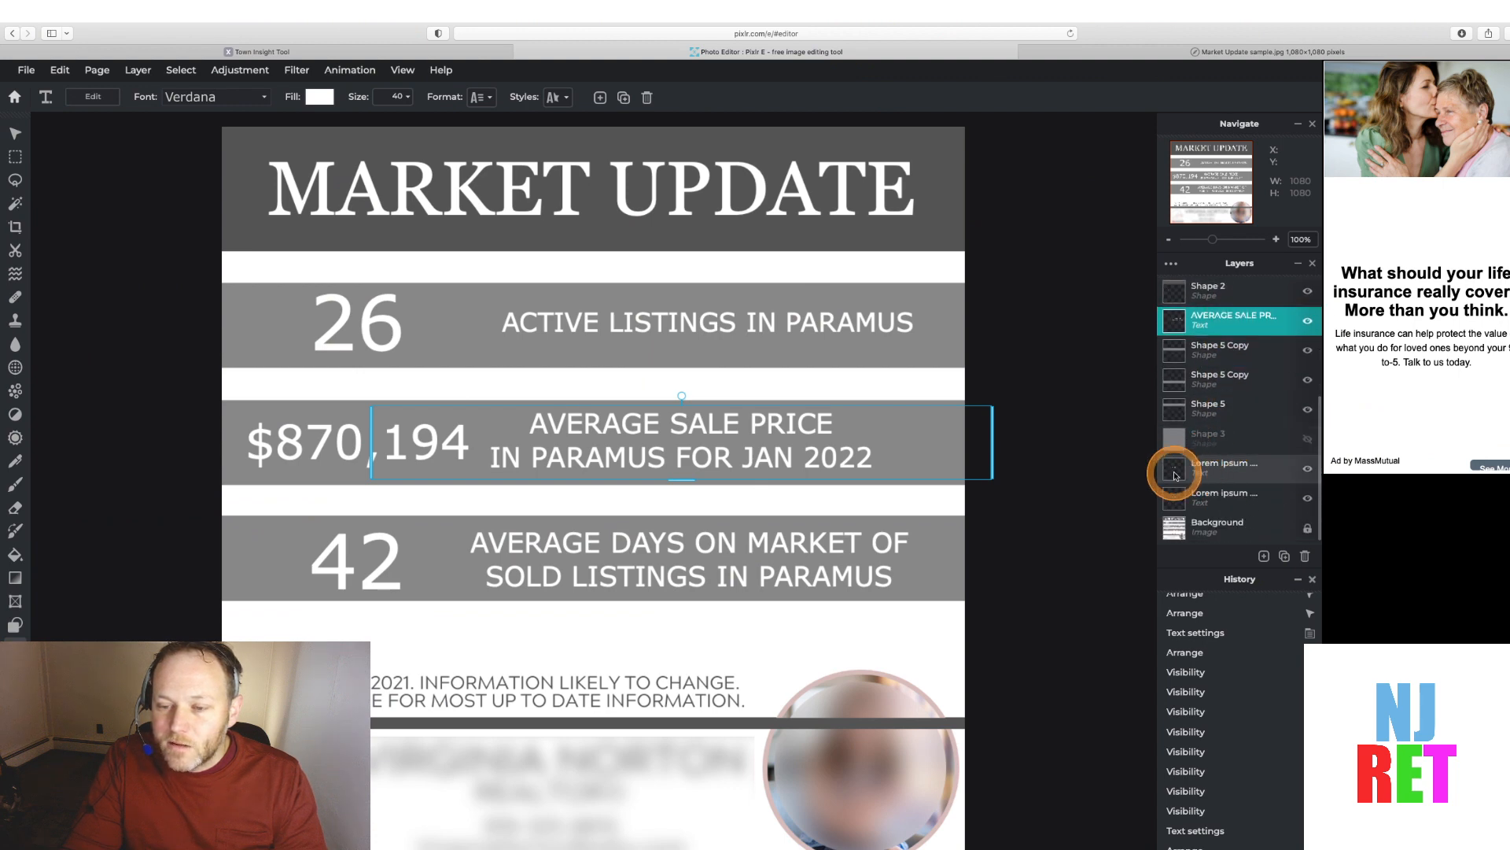
pyautogui.click(1175, 472)
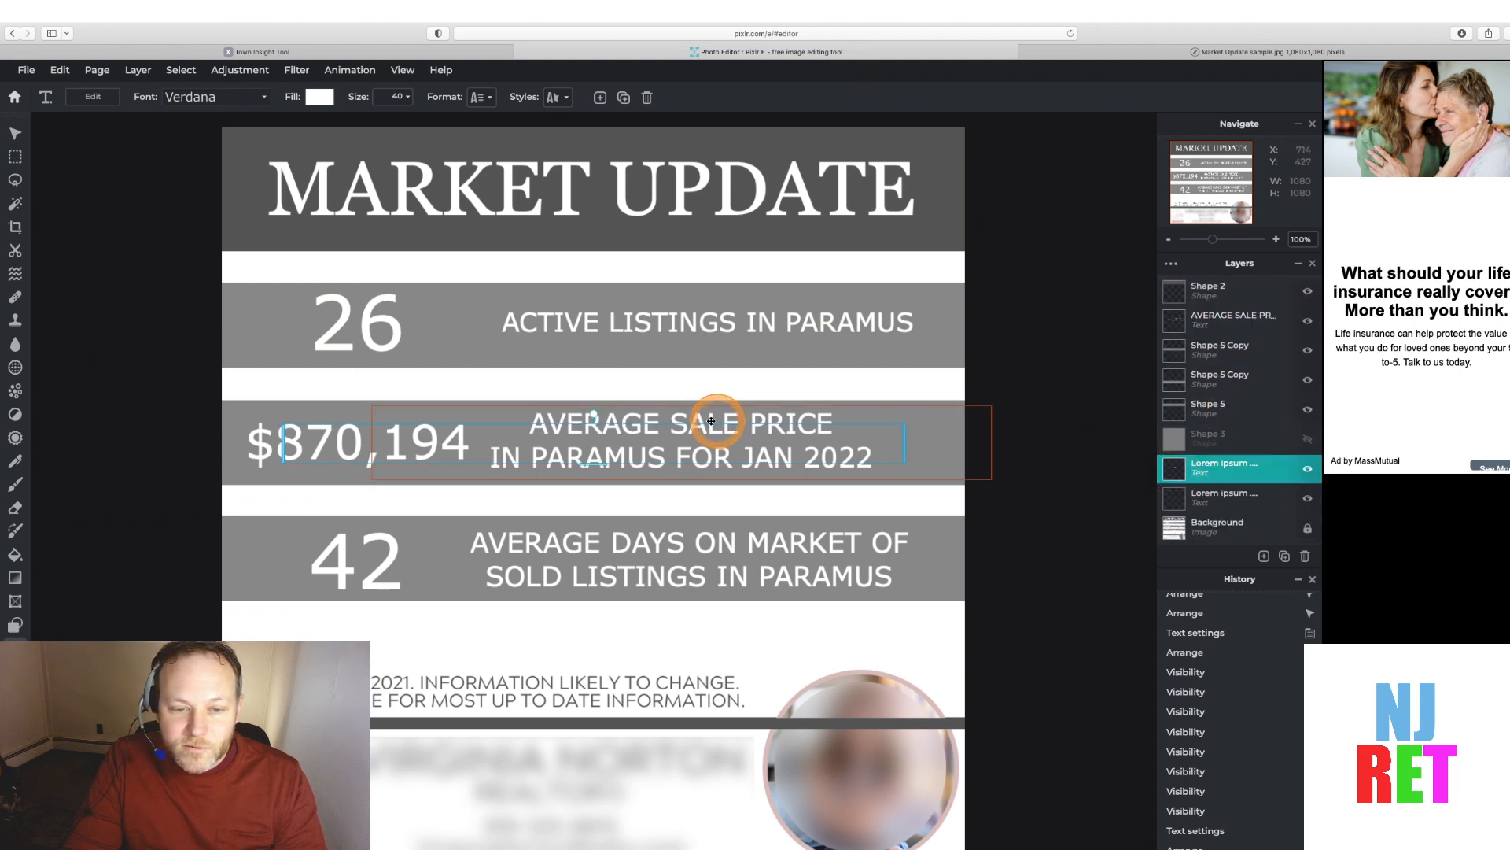
pyautogui.press('g')
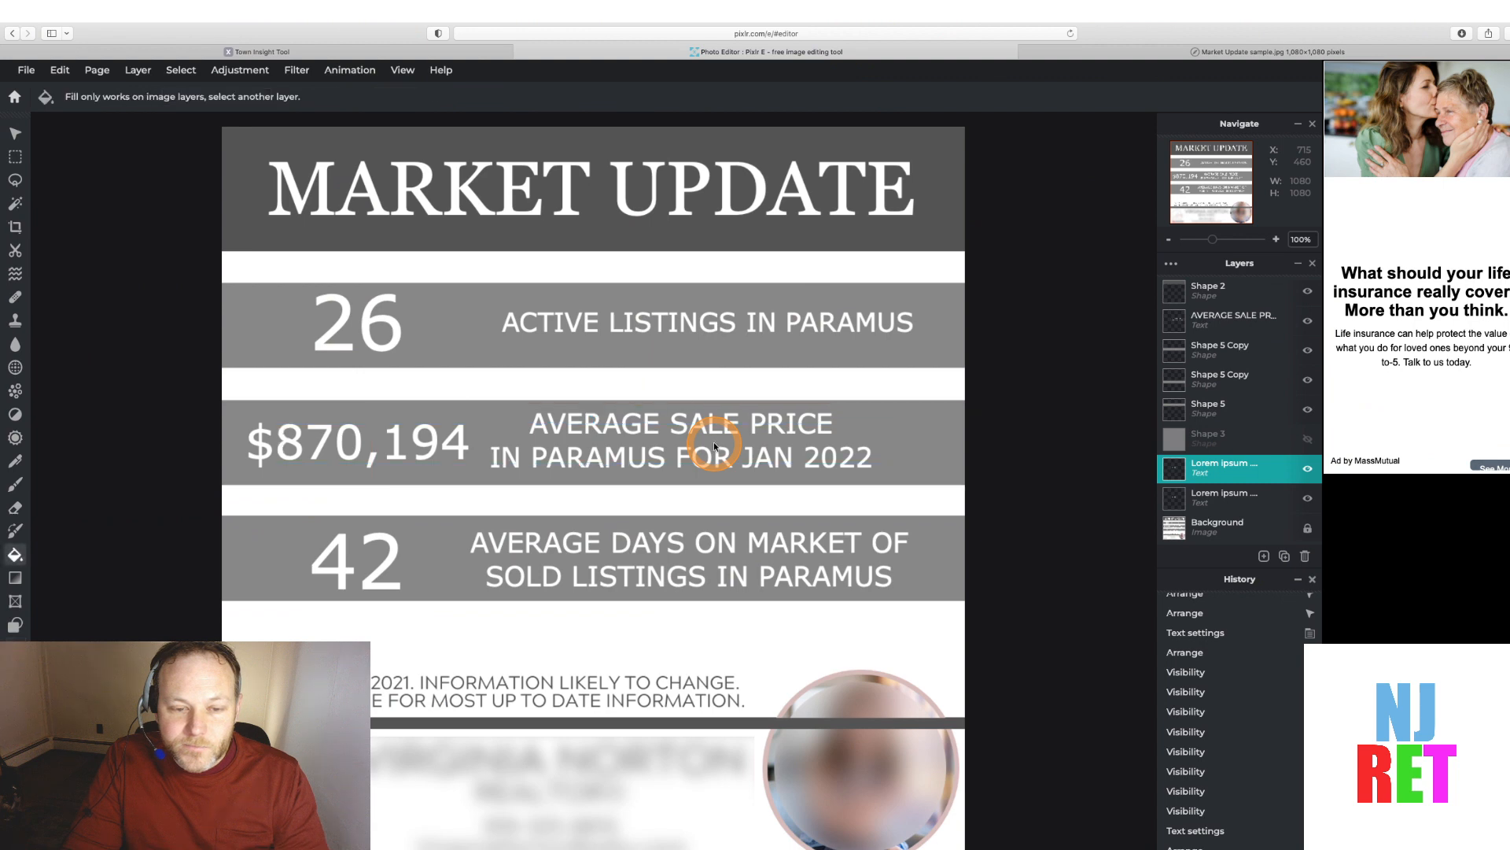
pyautogui.moveTo(1175, 475)
pyautogui.mouseDown()
pyautogui.moveTo(1193, 263)
pyautogui.moveTo(1188, 291)
pyautogui.mouseUp()
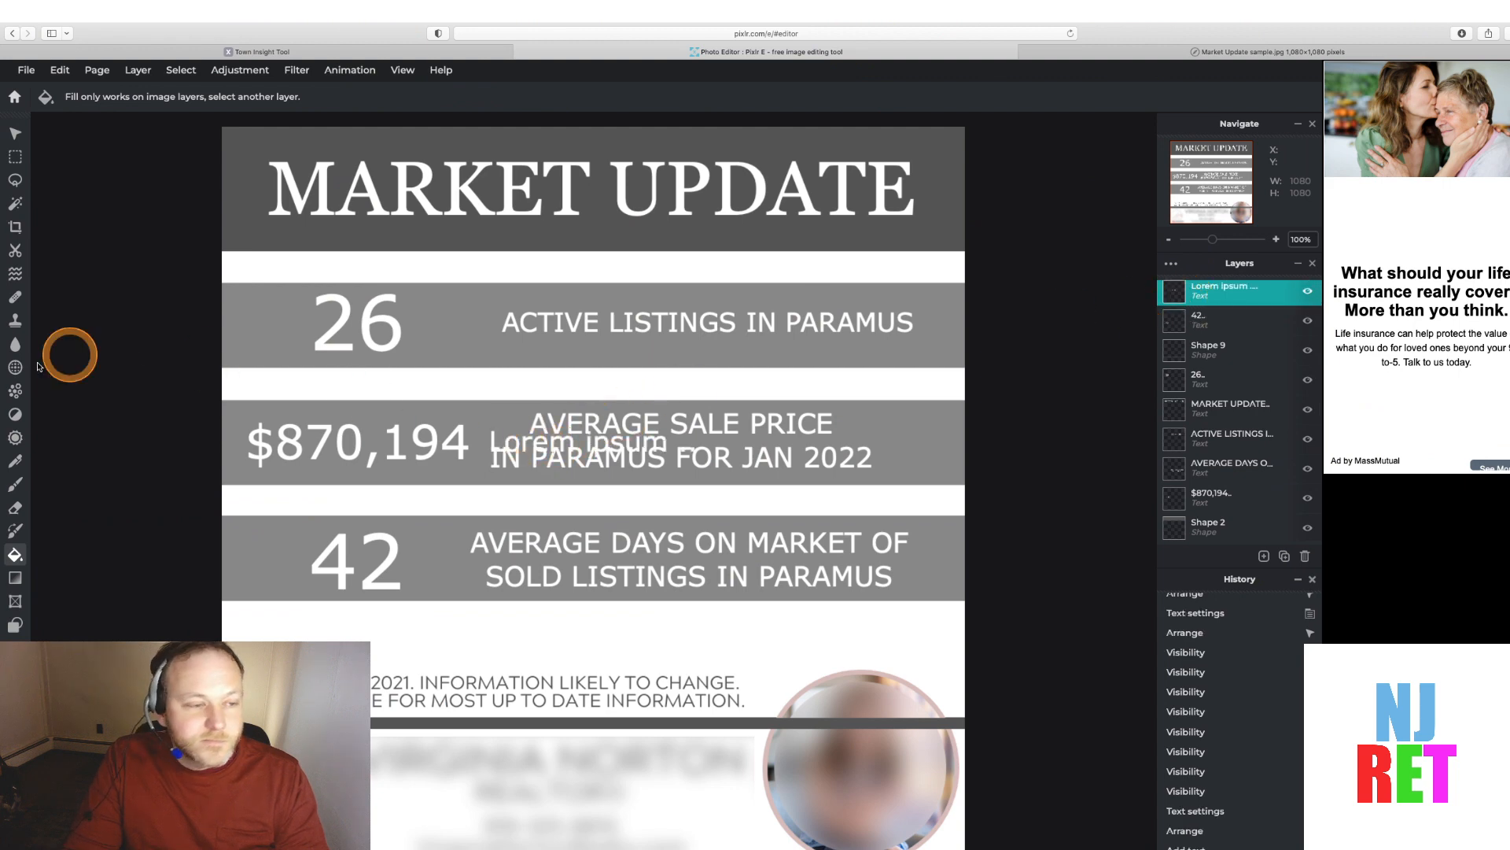
# Replace the Lorem ipsum placeholder with "AS OF 02/18/2022 INFORMATION PER NJMLS"
pyautogui.click(15, 626)
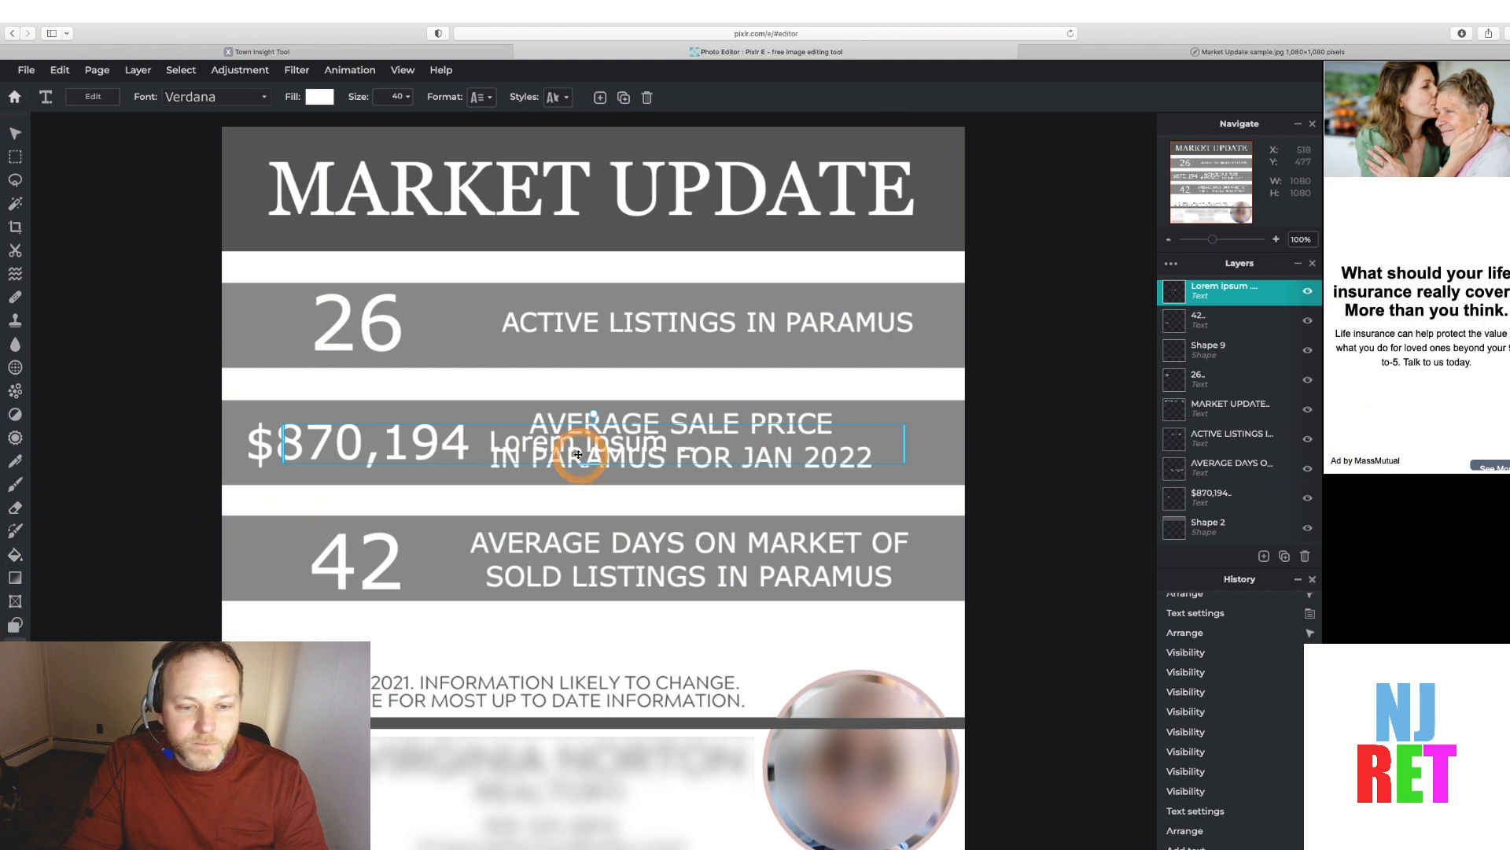
pyautogui.doubleClick(512, 443)
pyautogui.click(511, 443)
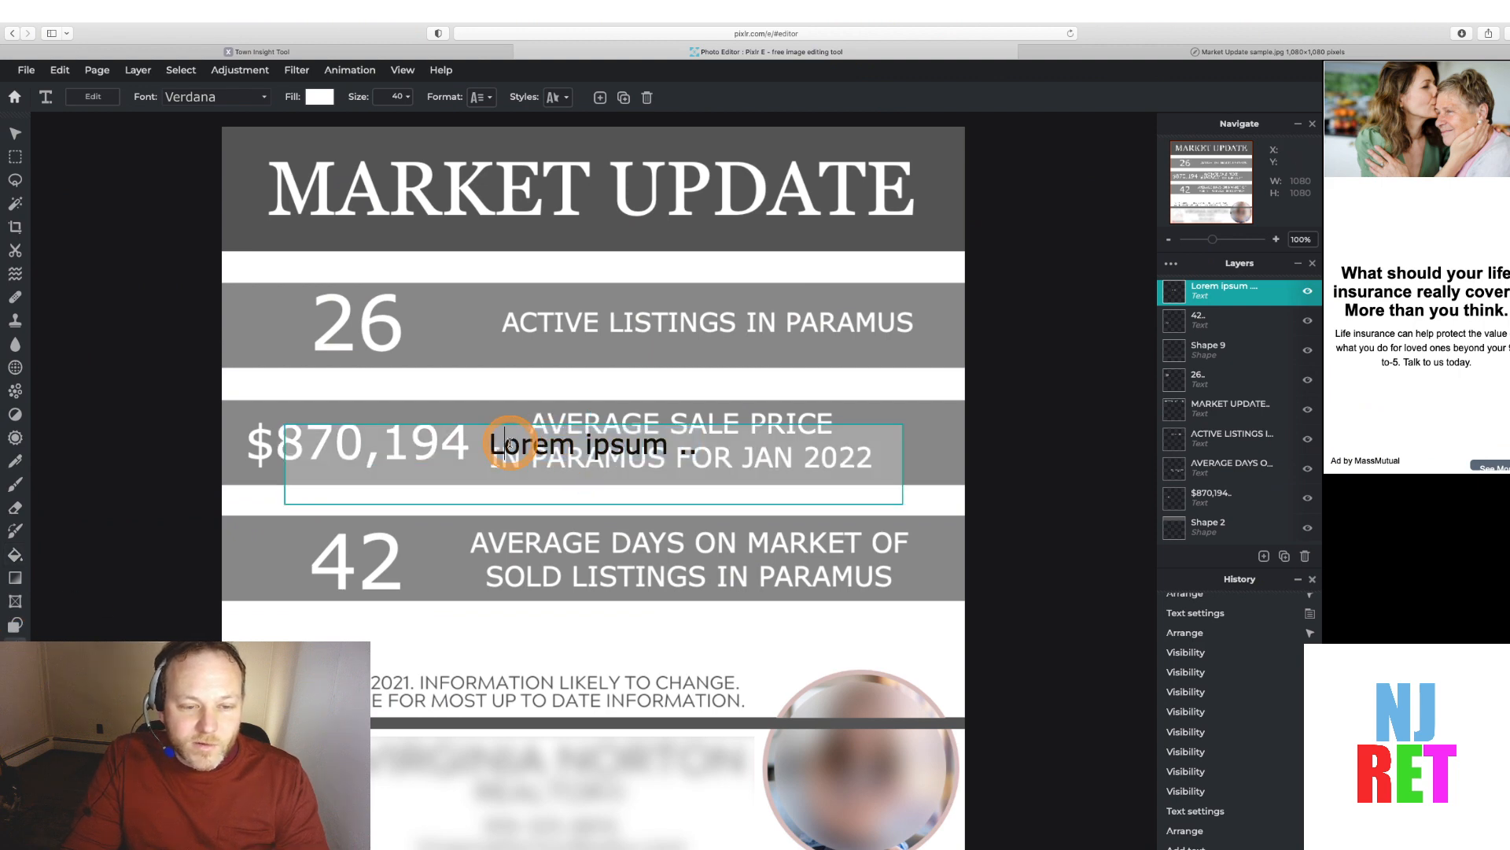
pyautogui.tripleClick(509, 443)
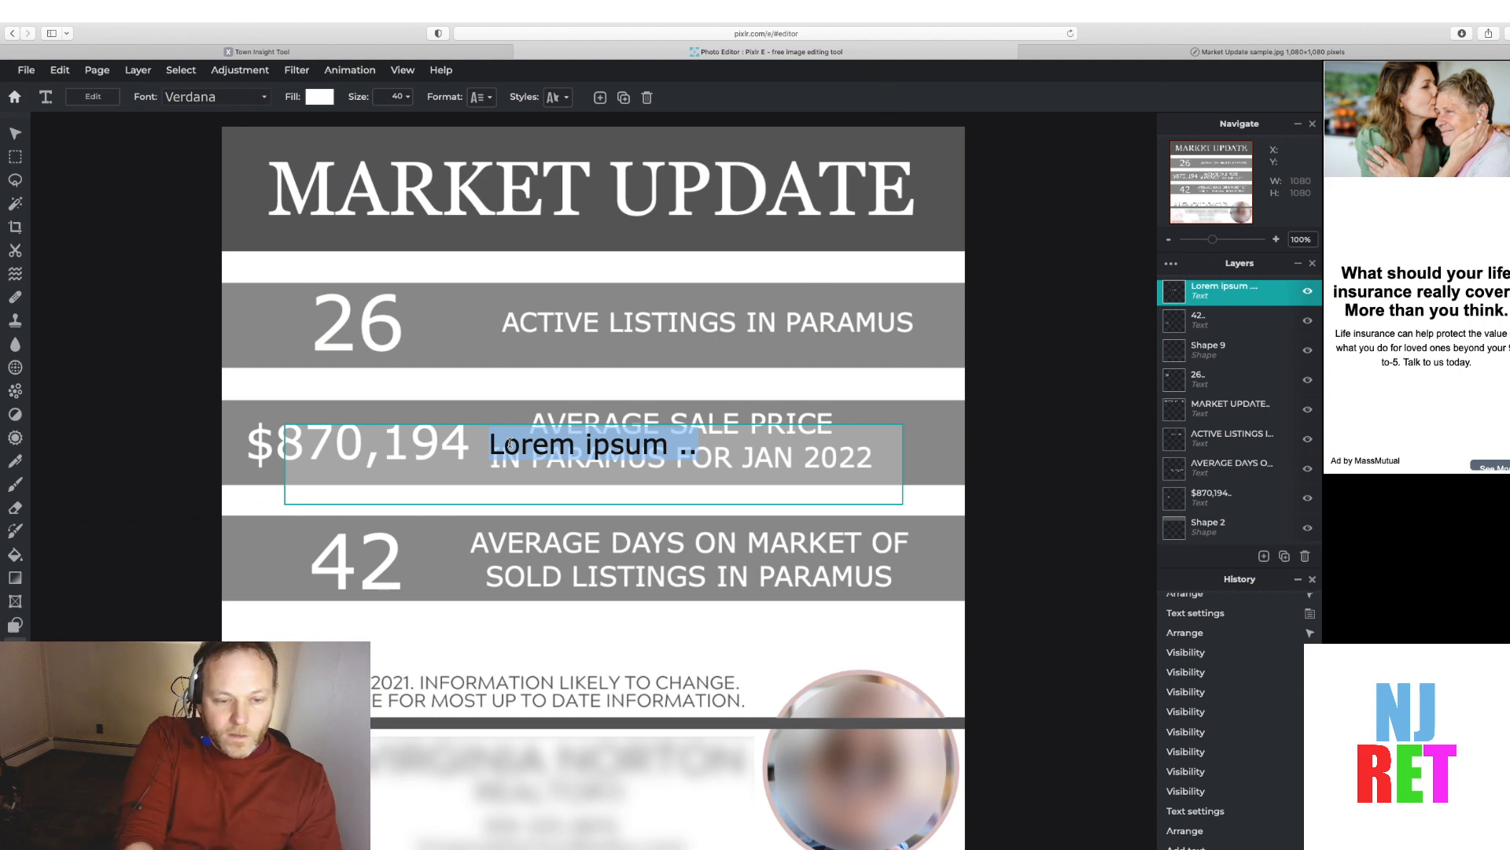
pyautogui.write('AS OF')
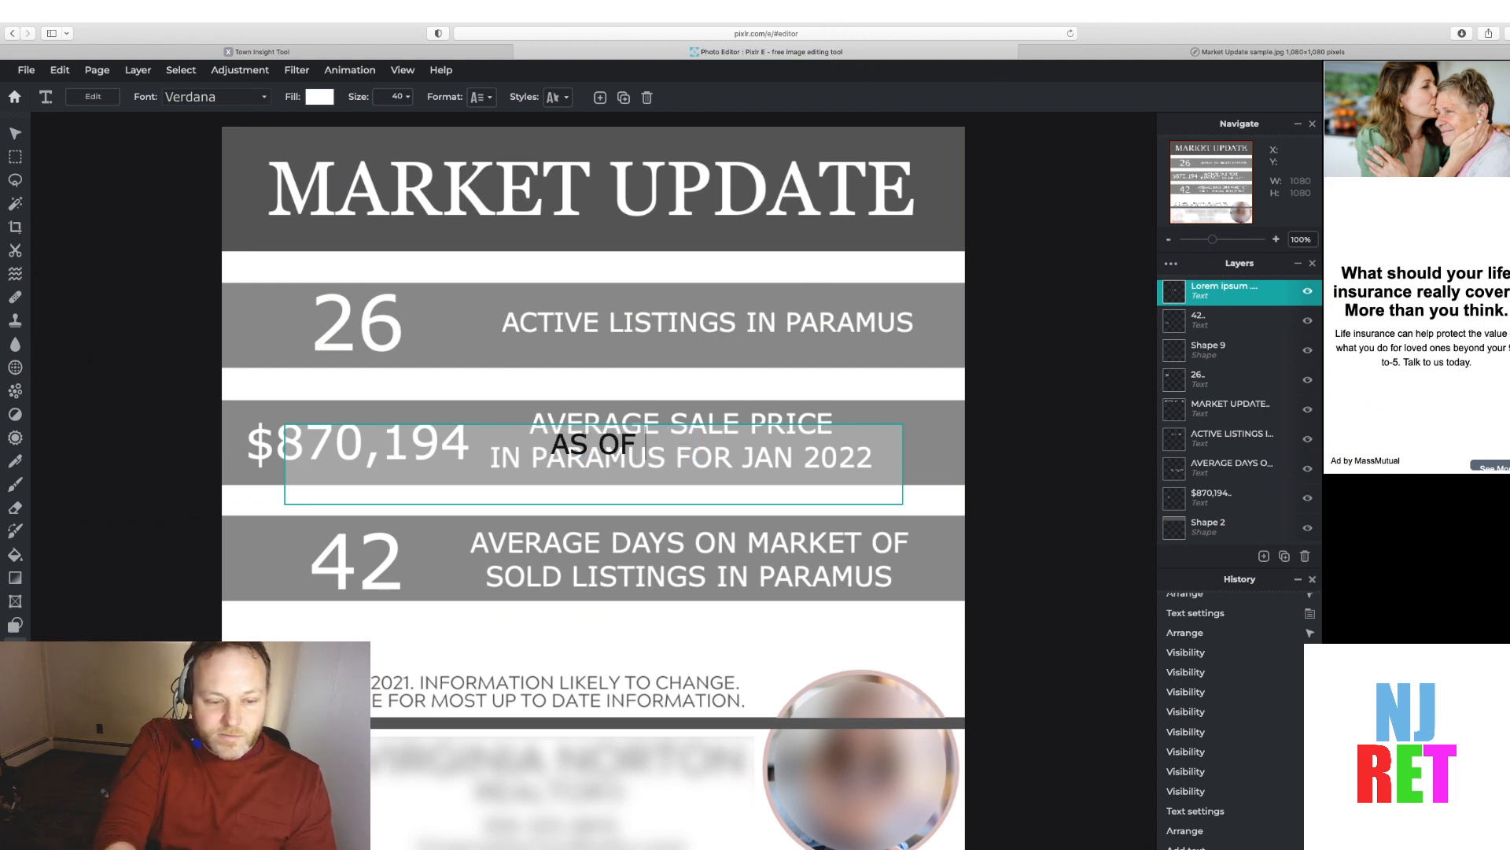
pyautogui.write(' 02/18')
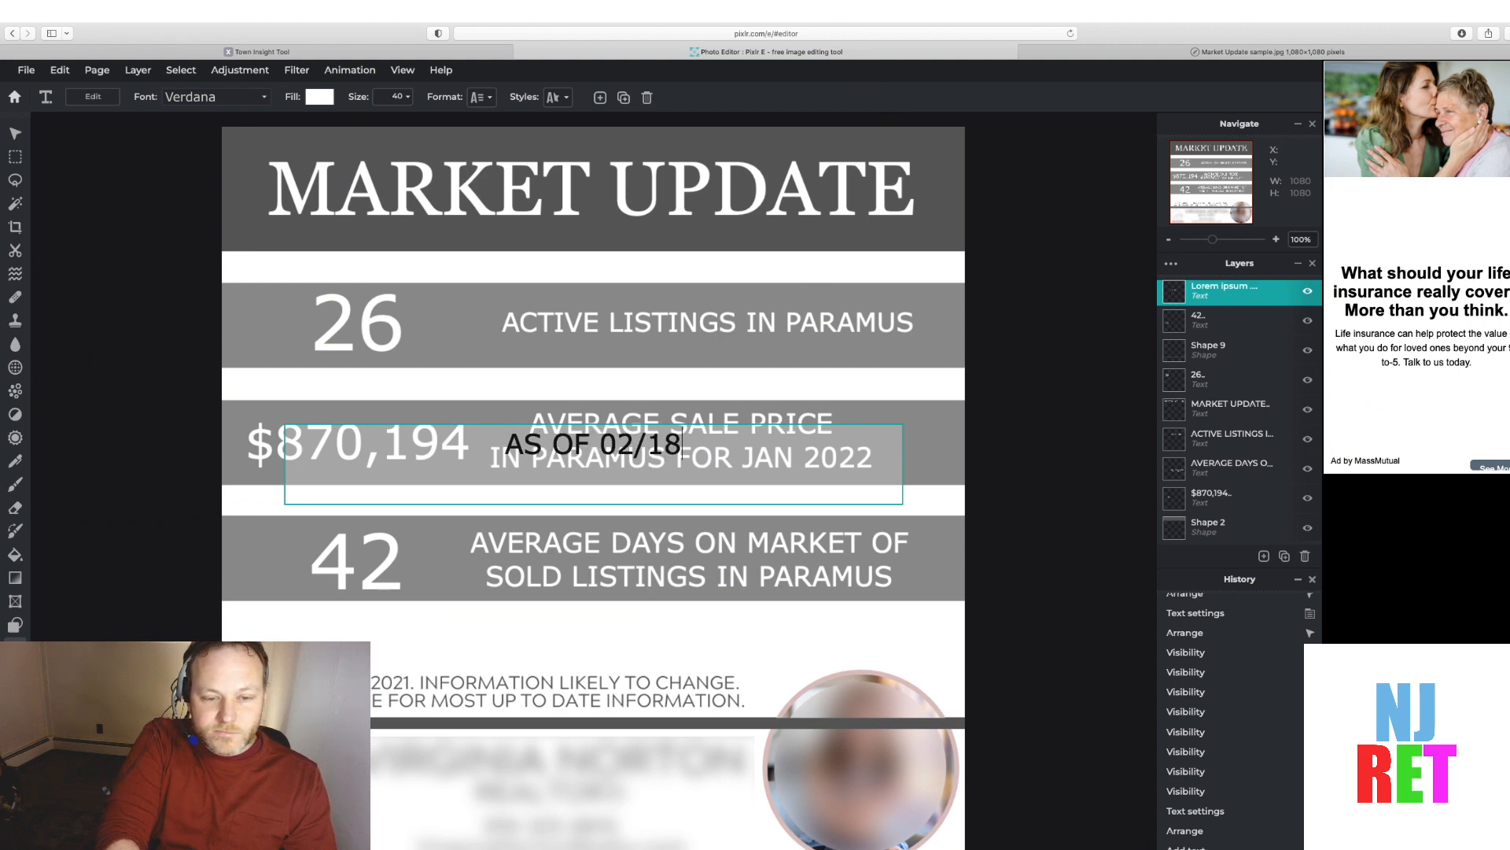
pyautogui.write('/2')
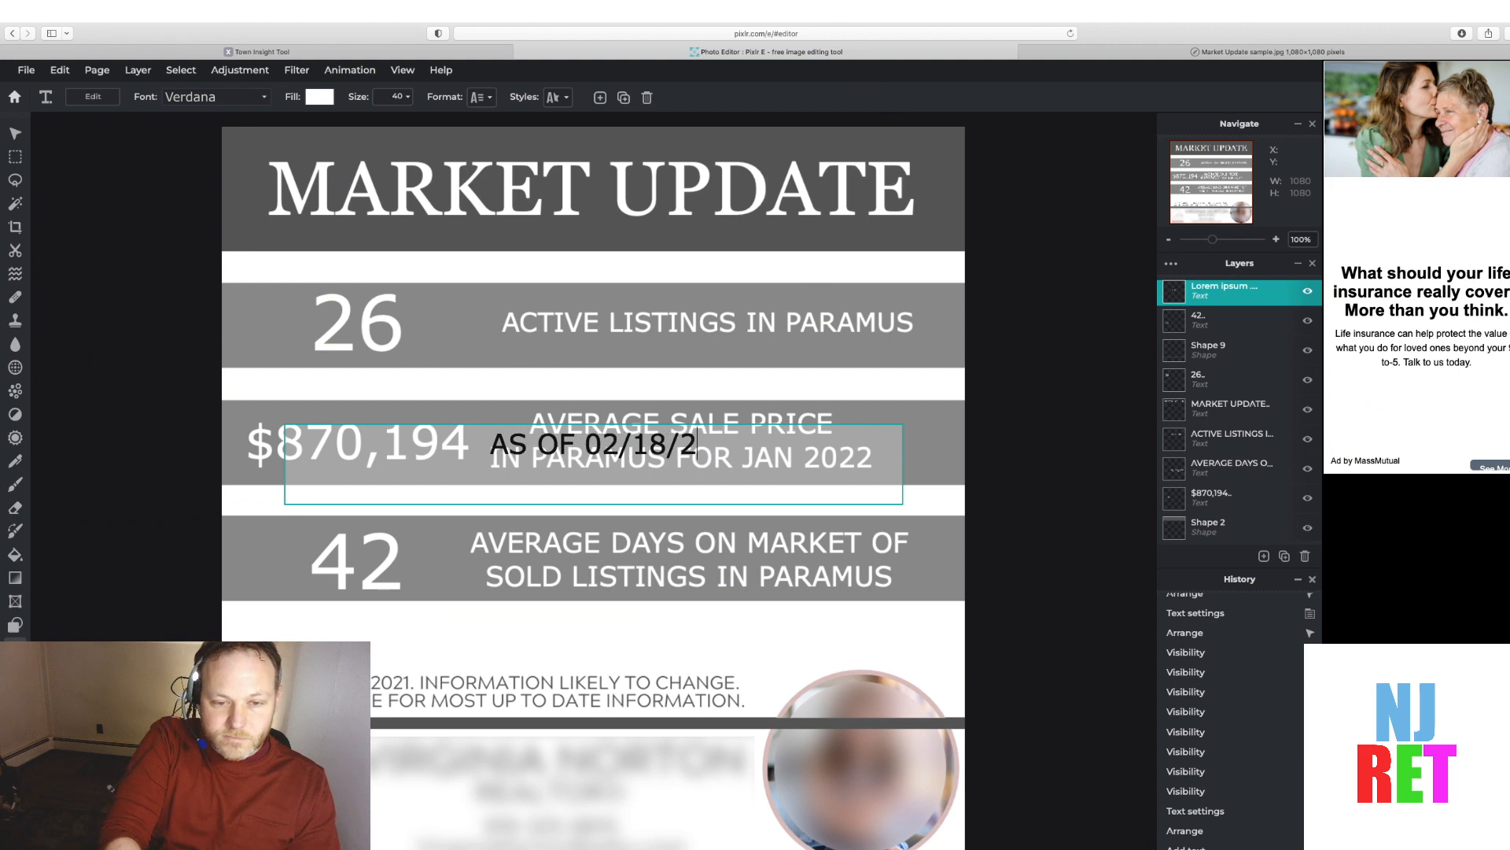
pyautogui.write('022 I')
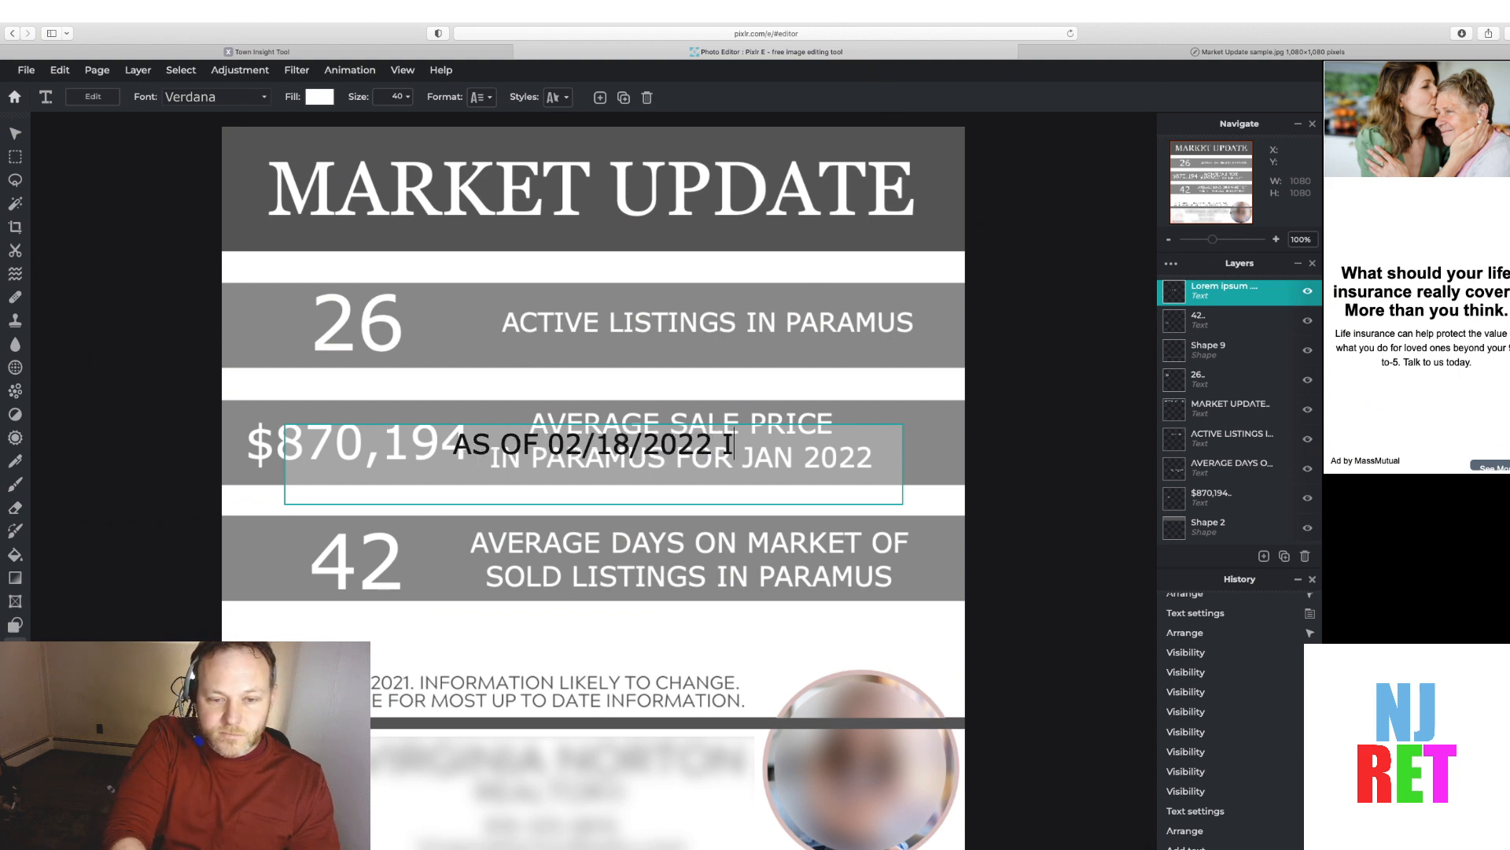
pyautogui.write('NFORMATION PER ')
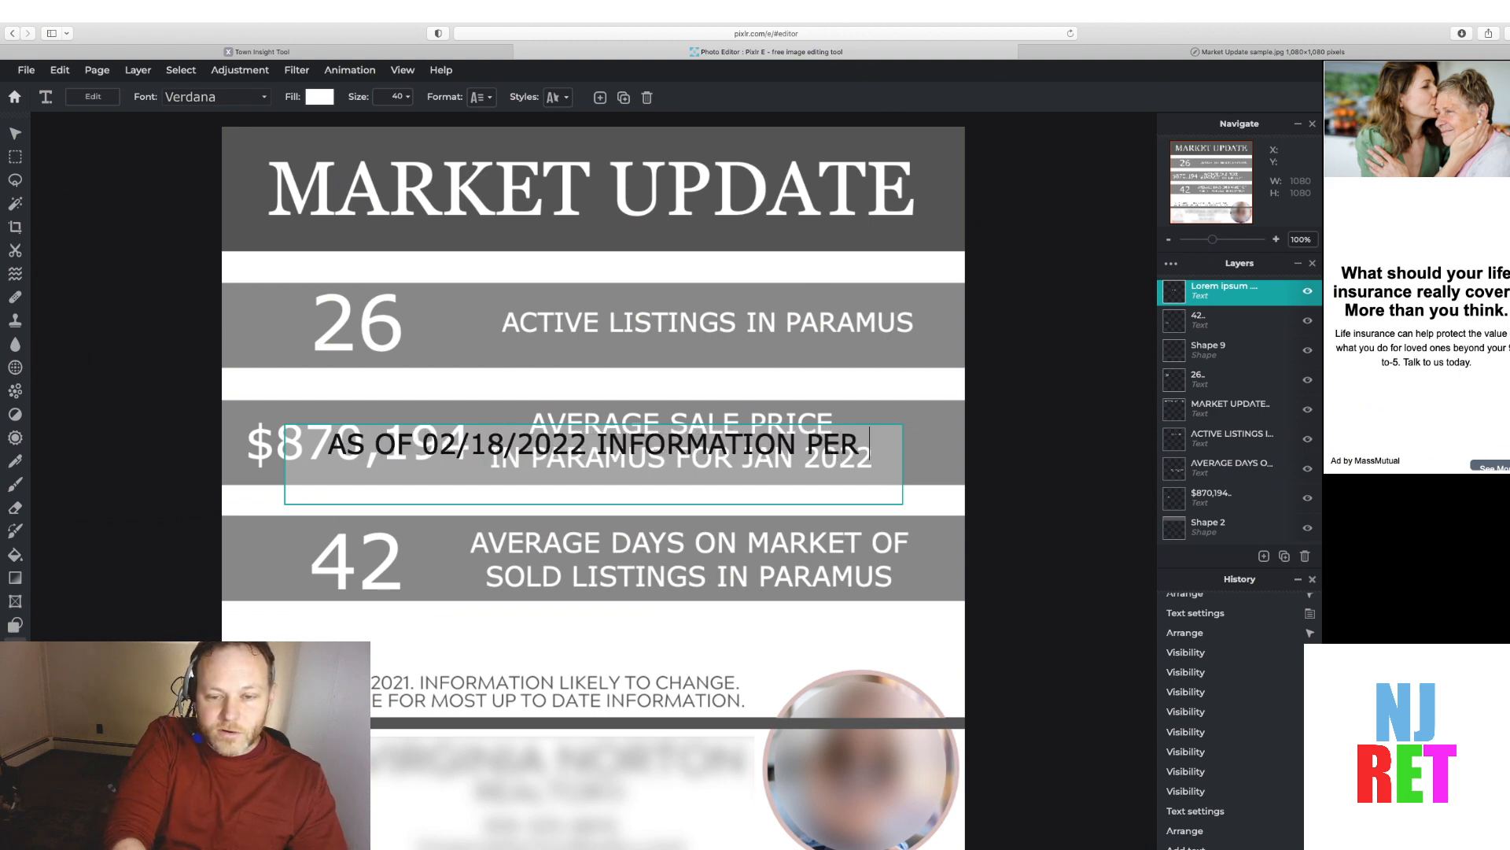
pyautogui.write('NJMLS')
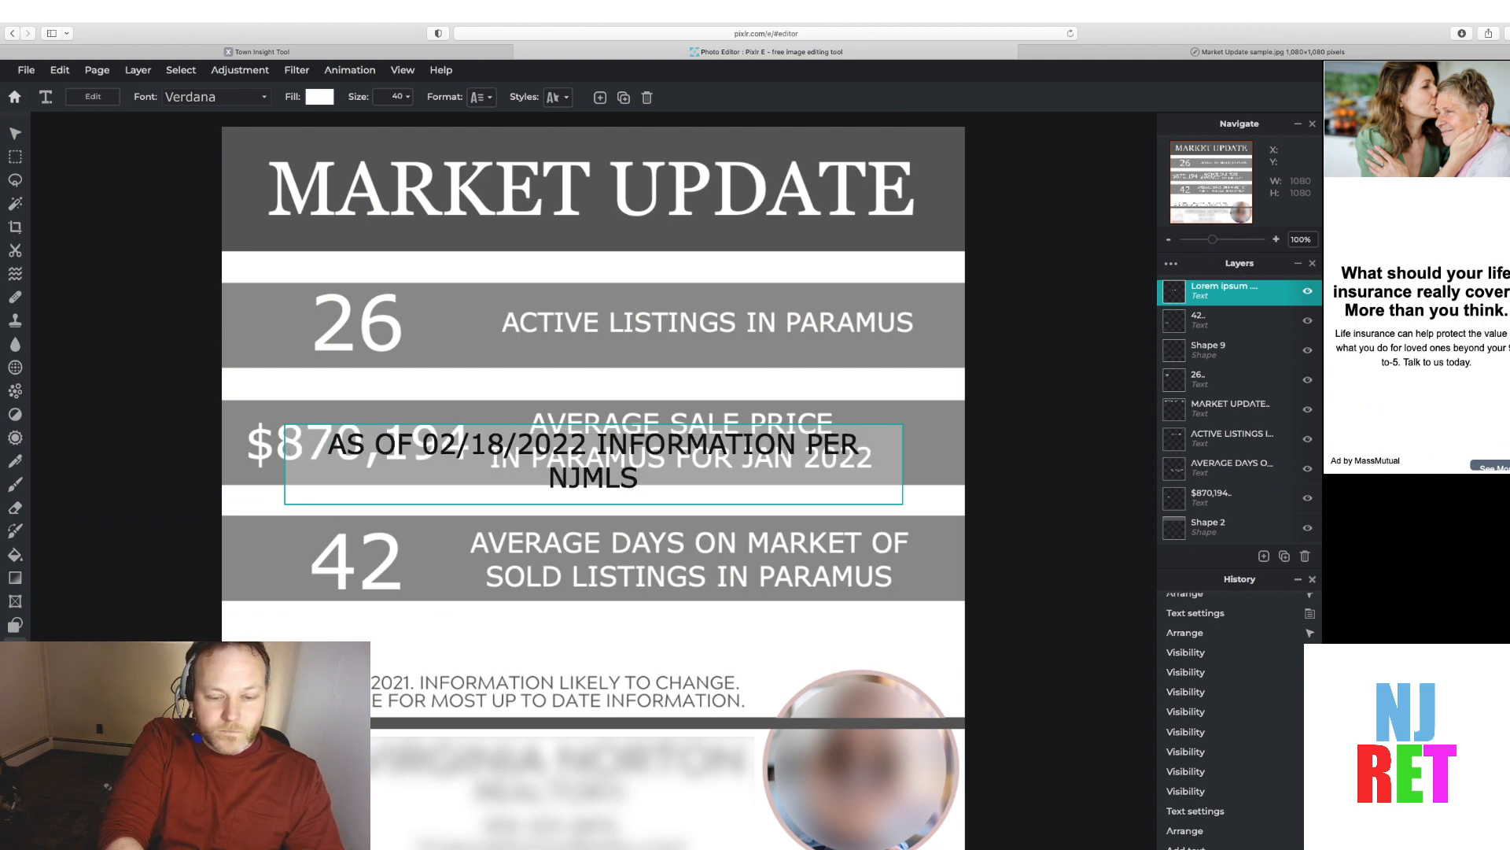
pyautogui.press('Return')
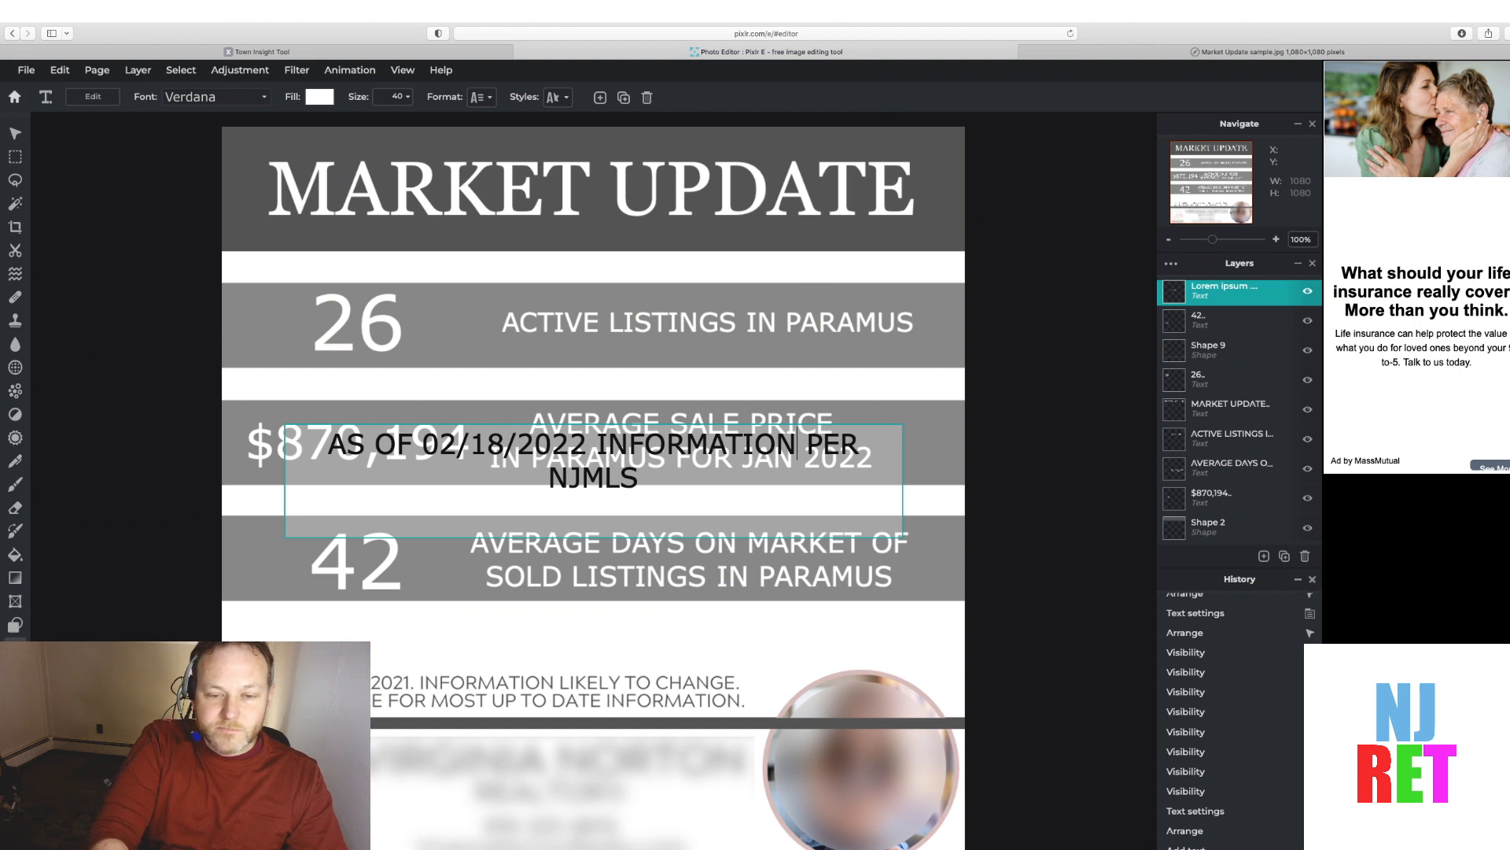
# Revise the new text to read "AS OF 02/18/2022 STATS PER NJMLS INFORMATION LIKELY TO CHANGE"
pyautogui.press('BackSpace')
pyautogui.press('BackSpace')
pyautogui.press('BackSpace')
pyautogui.press('BackSpace')
pyautogui.press('BackSpace')
pyautogui.press('BackSpace')
pyautogui.press('BackSpace')
pyautogui.press('BackSpace')
pyautogui.press('BackSpace')
pyautogui.press('BackSpace')
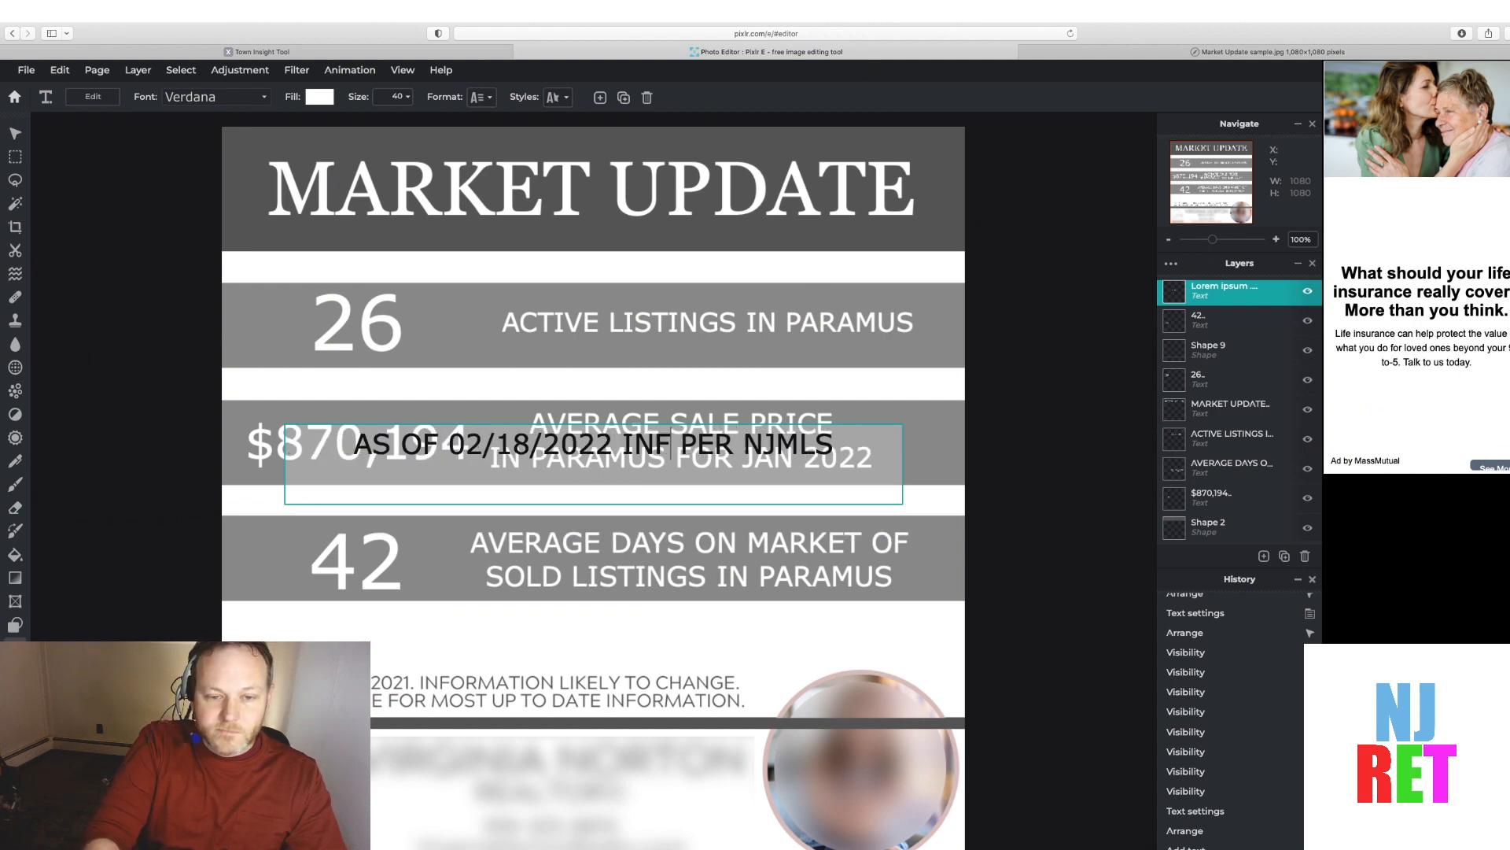
pyautogui.press('BackSpace')
pyautogui.write('STATS PE')
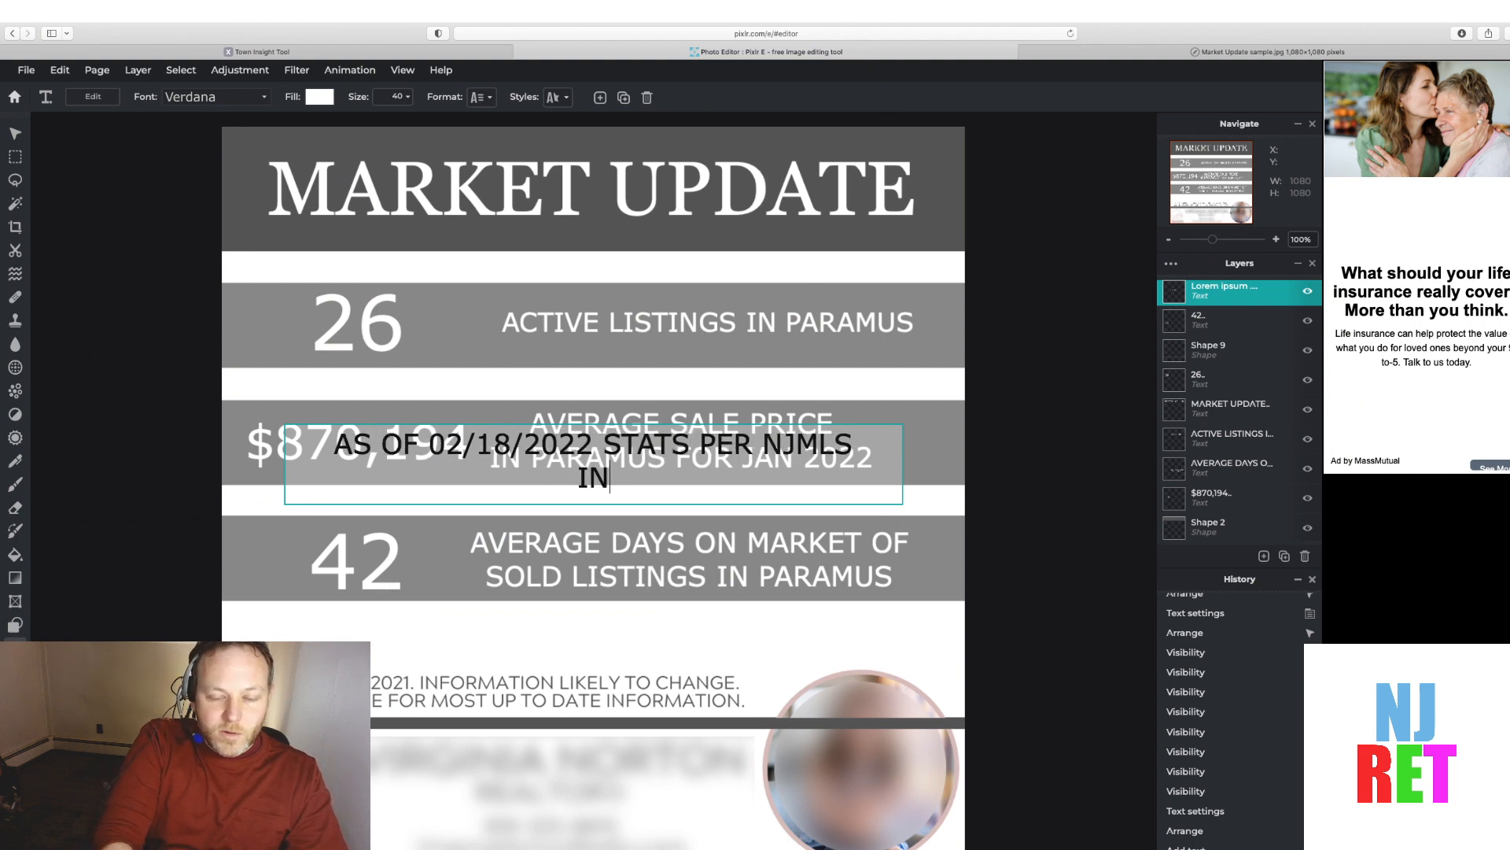
pyautogui.write('R NJMLS INFORMATION LIKE')
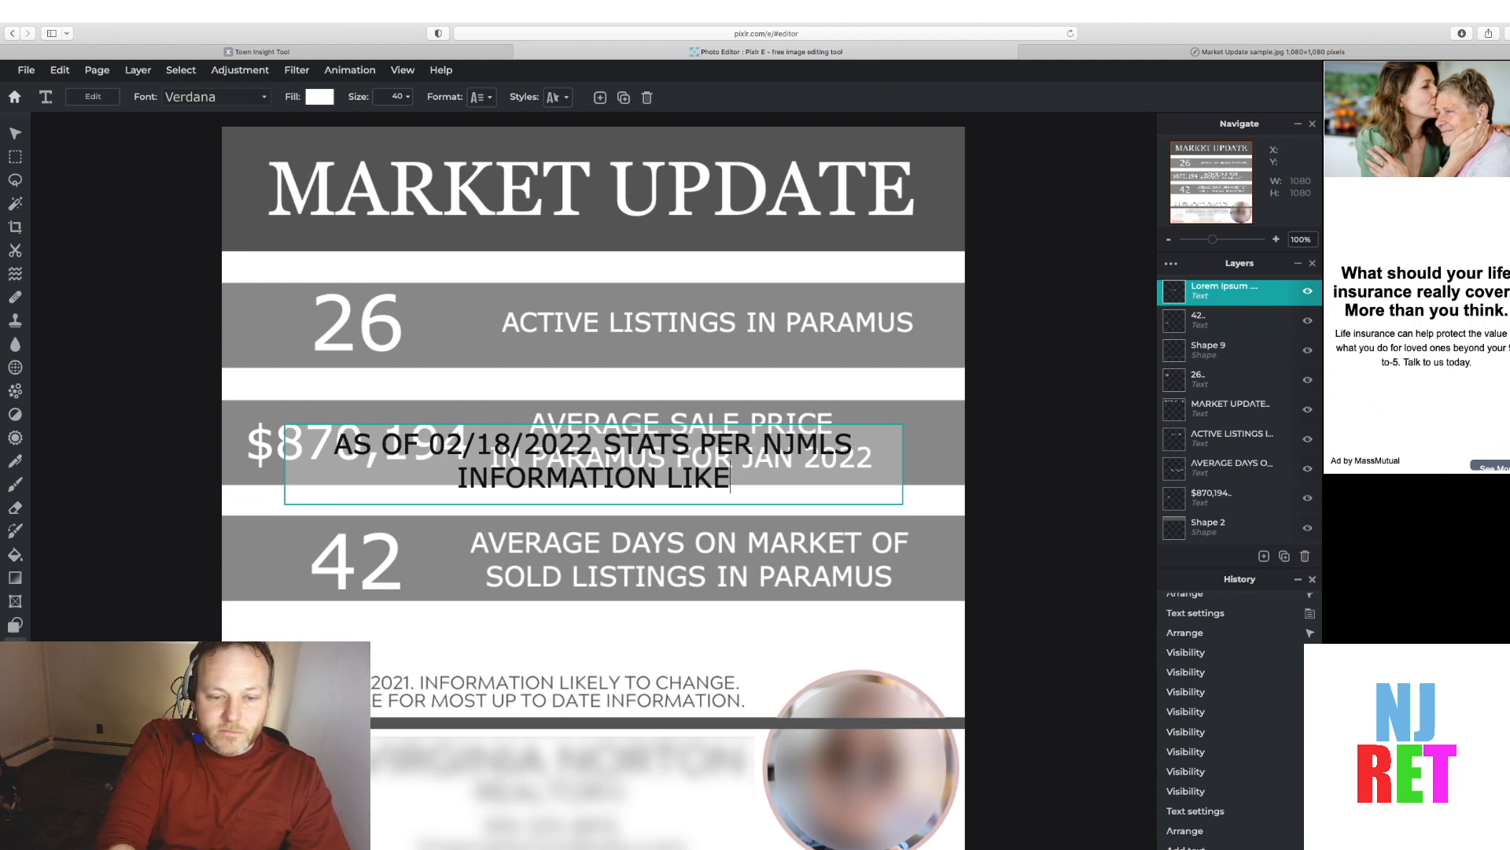
pyautogui.write('LY TO CHANGE')
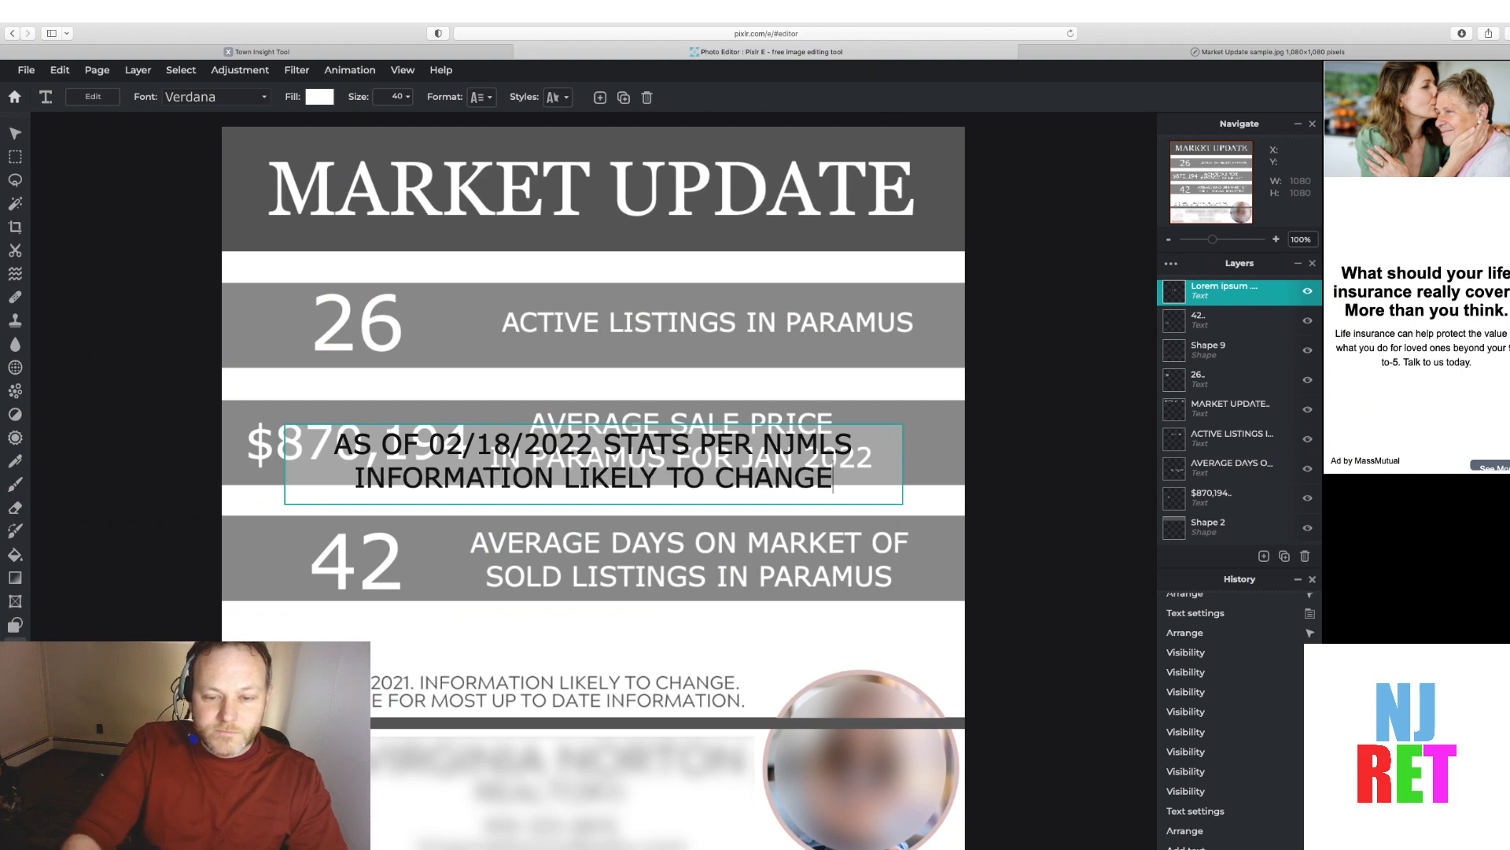
# Move the AS OF 02/18/2022 text layer down into the disclaimer area near the bottom of the graphic
pyautogui.click(453, 439)
pyautogui.click(445, 421)
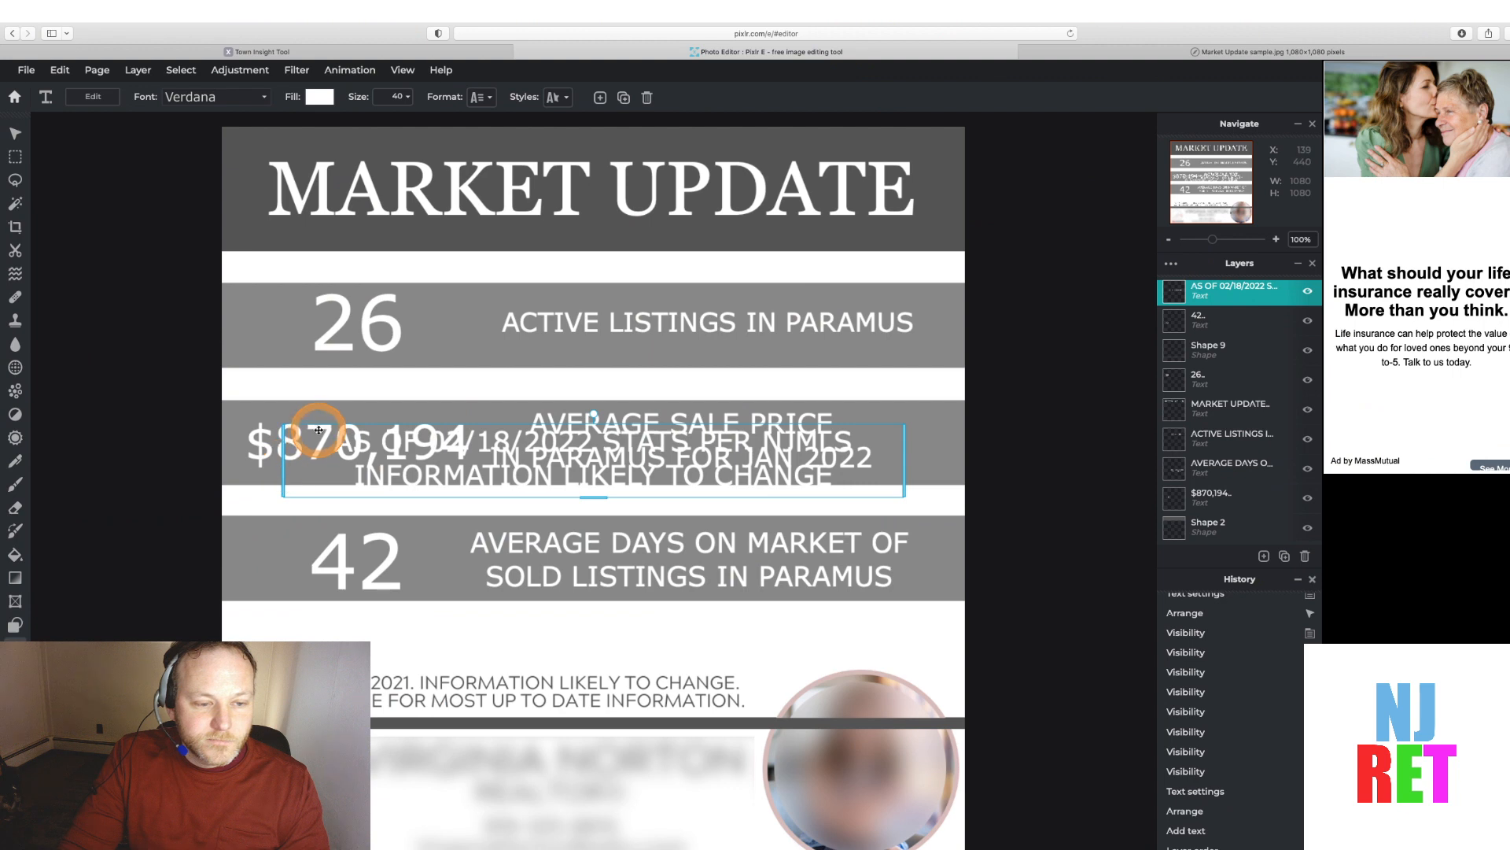
pyautogui.moveTo(319, 429); pyautogui.dragTo(282, 677)
# Select the disclaimer text and set its fill colour to the grey sampled from the statistic bars with the eyedropper
pyautogui.doubleClick(330, 687)
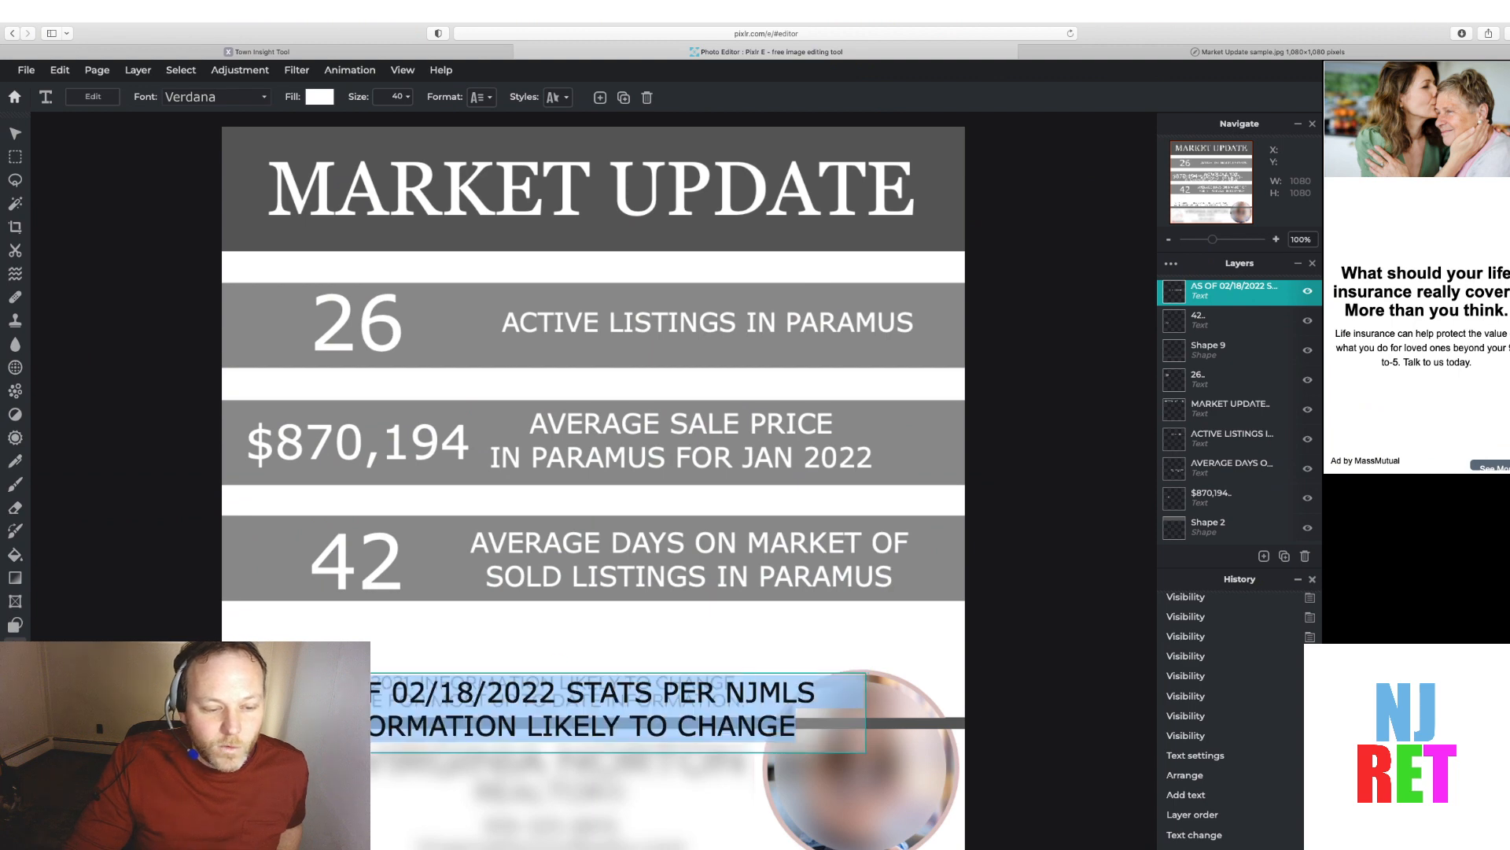
pyautogui.click(331, 687)
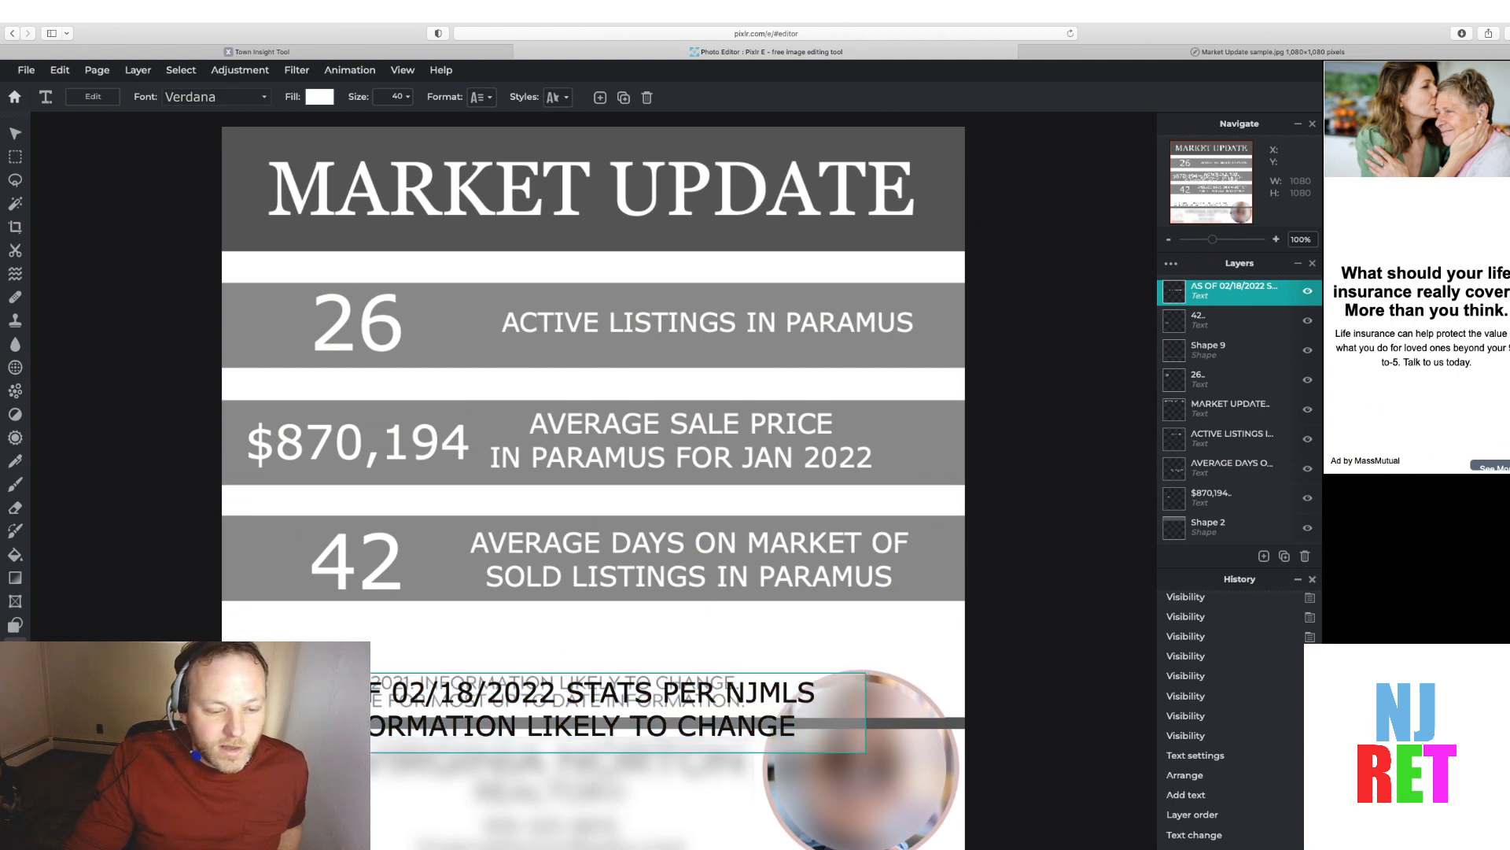
pyautogui.moveTo(331, 688); pyautogui.dragTo(798, 737)
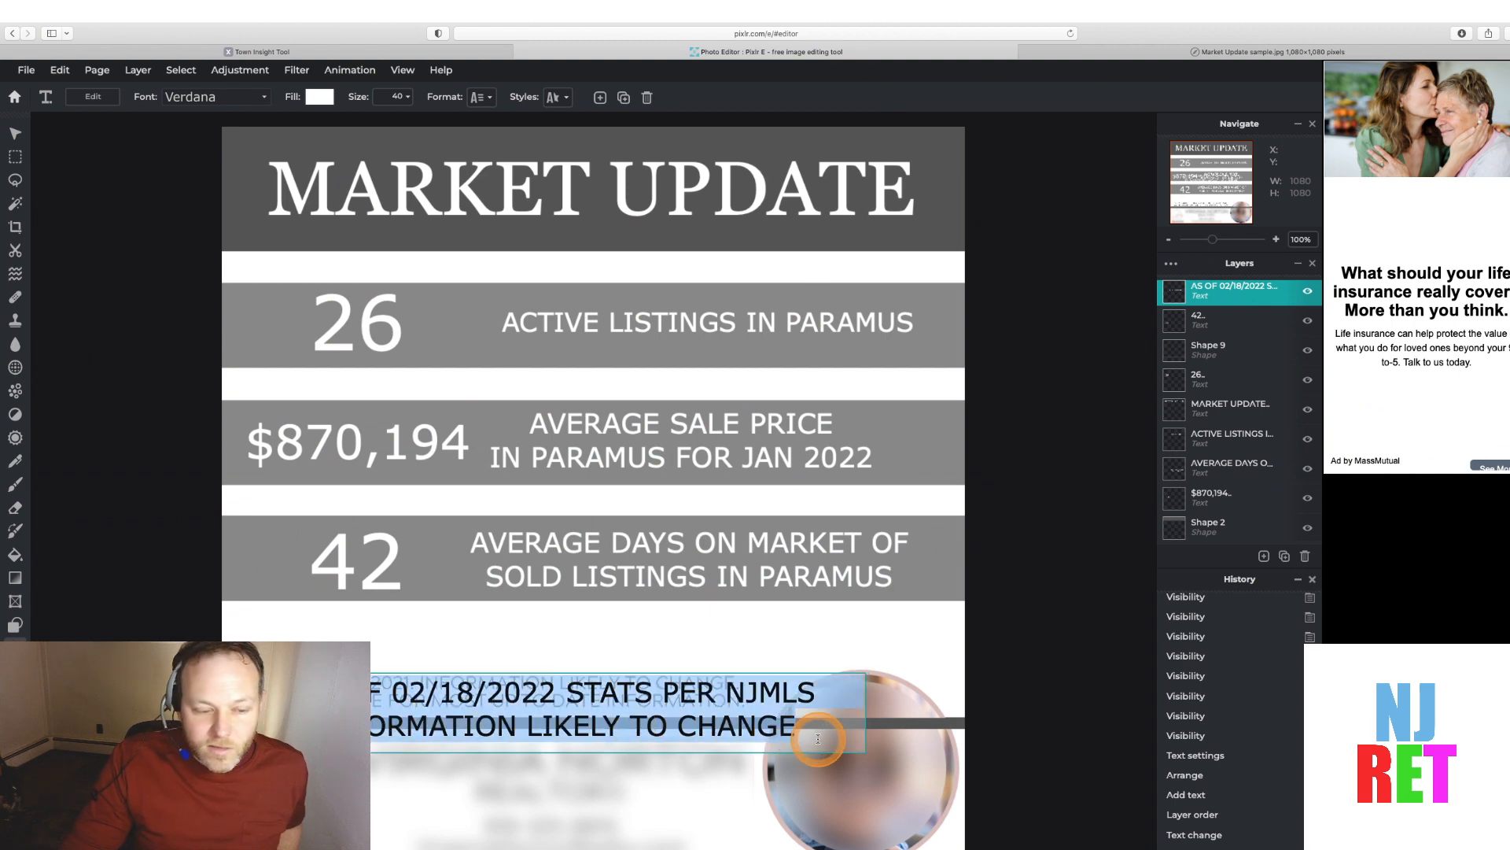
pyautogui.click(320, 97)
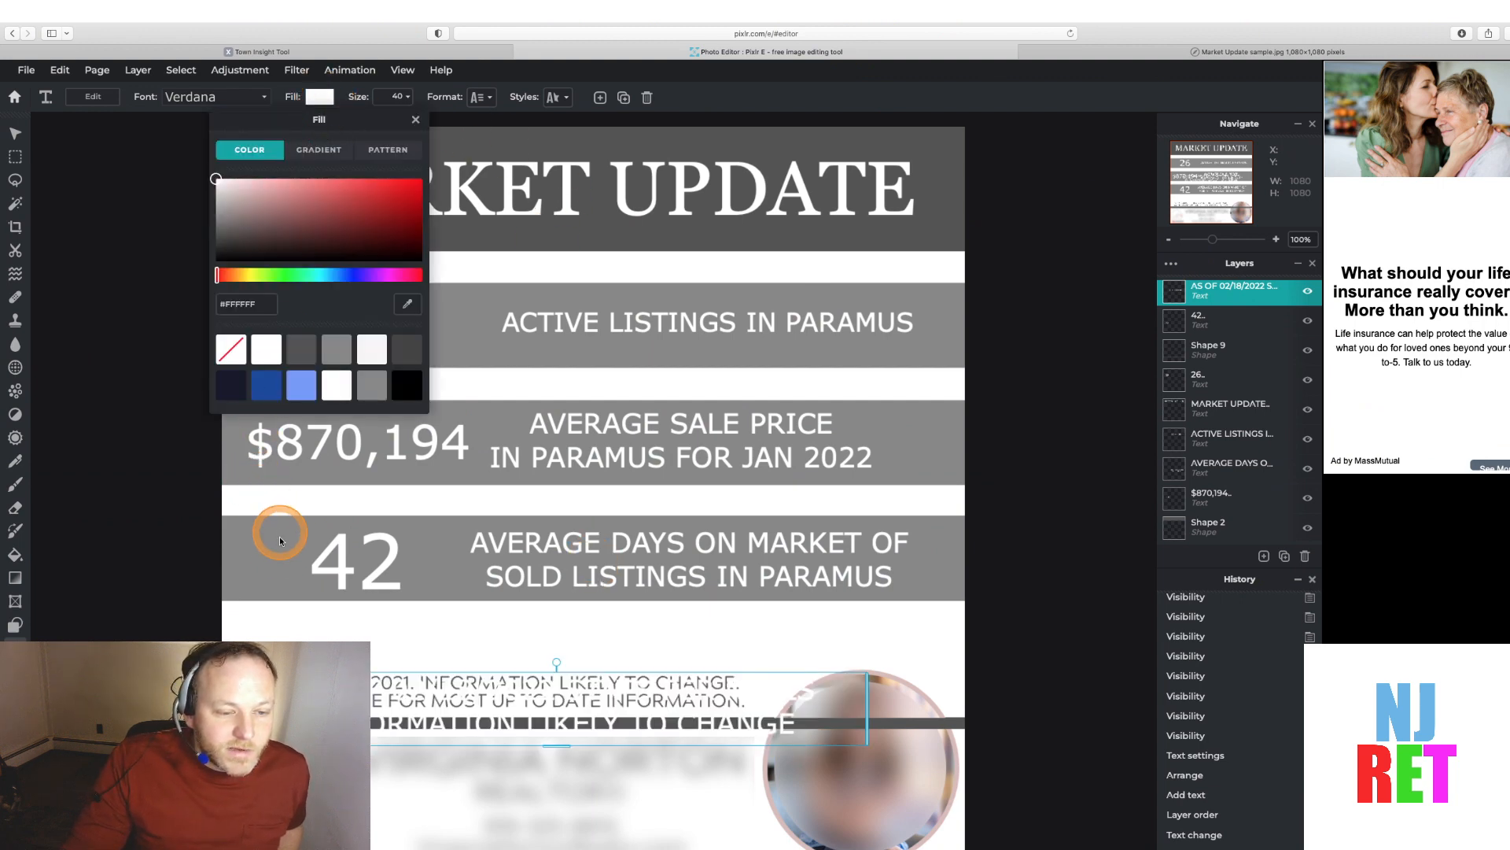
pyautogui.click(408, 303)
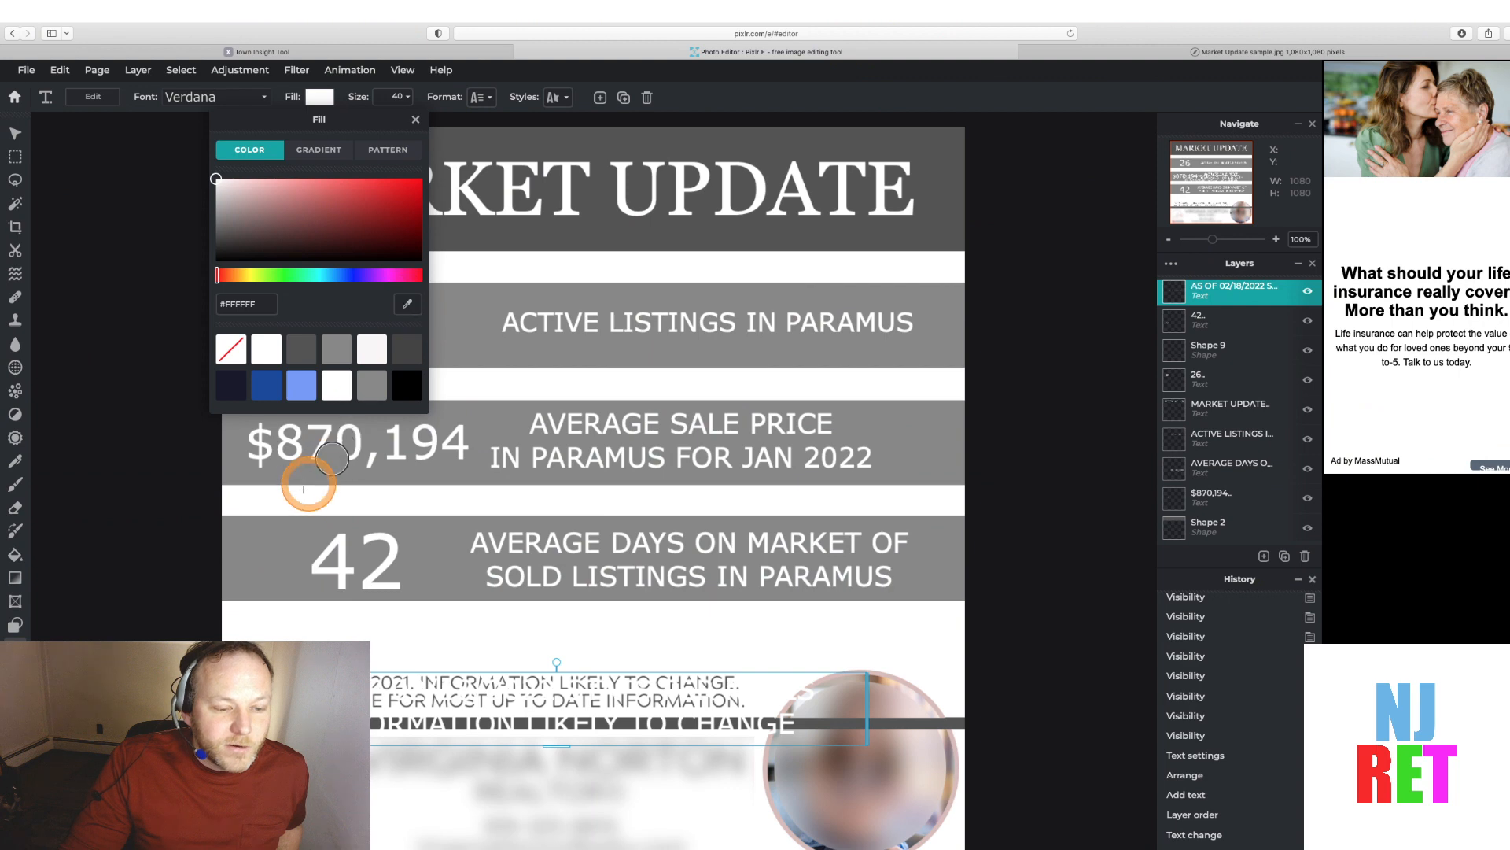
pyautogui.click(279, 538)
# Select the disclaimer text again and set its font size to 28
pyautogui.doubleClick(357, 688)
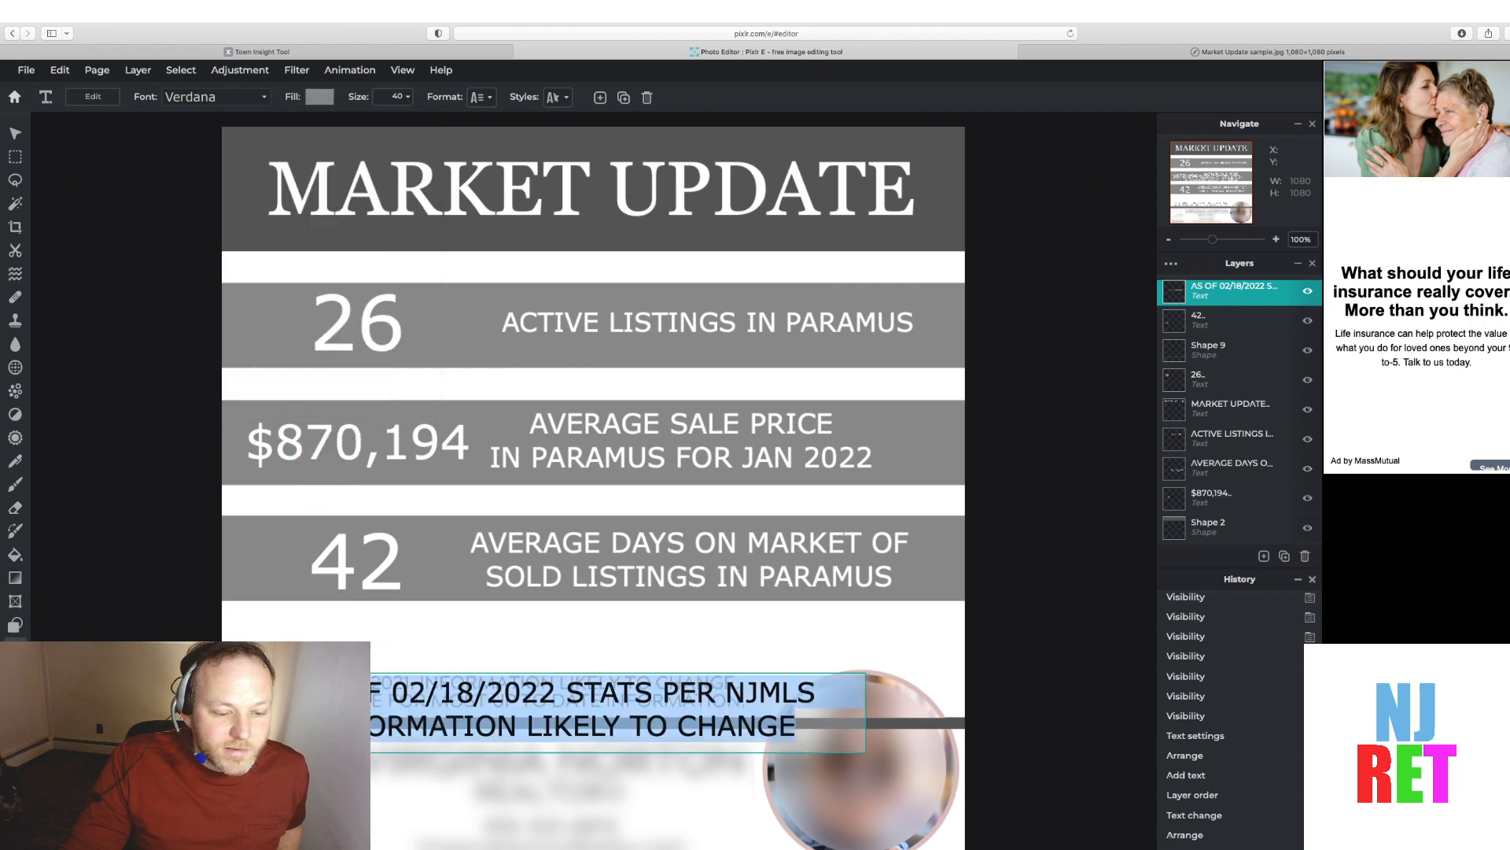
pyautogui.click(356, 688)
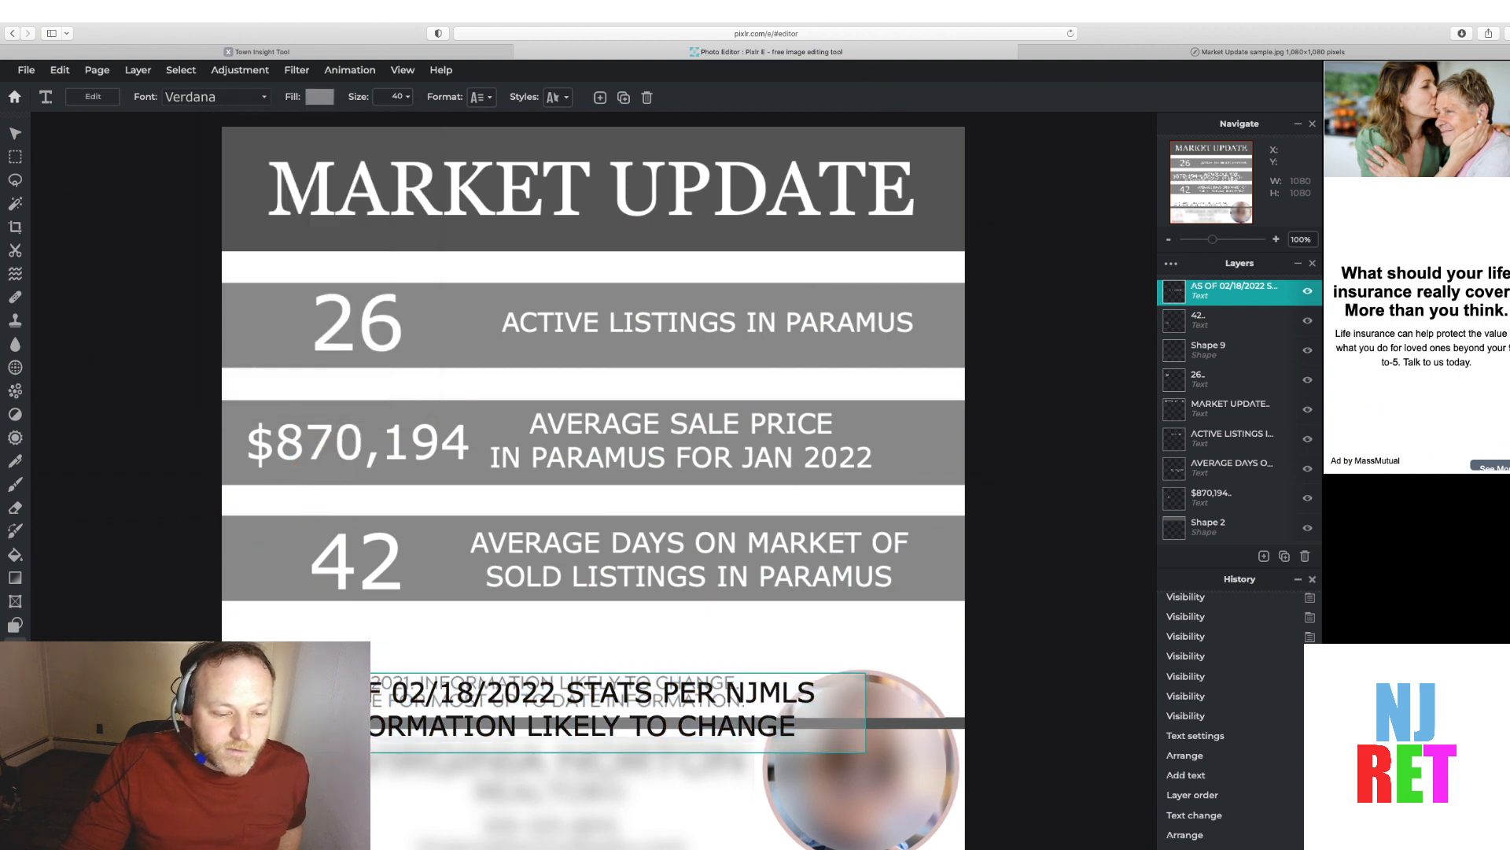
pyautogui.moveTo(356, 689); pyautogui.dragTo(814, 724)
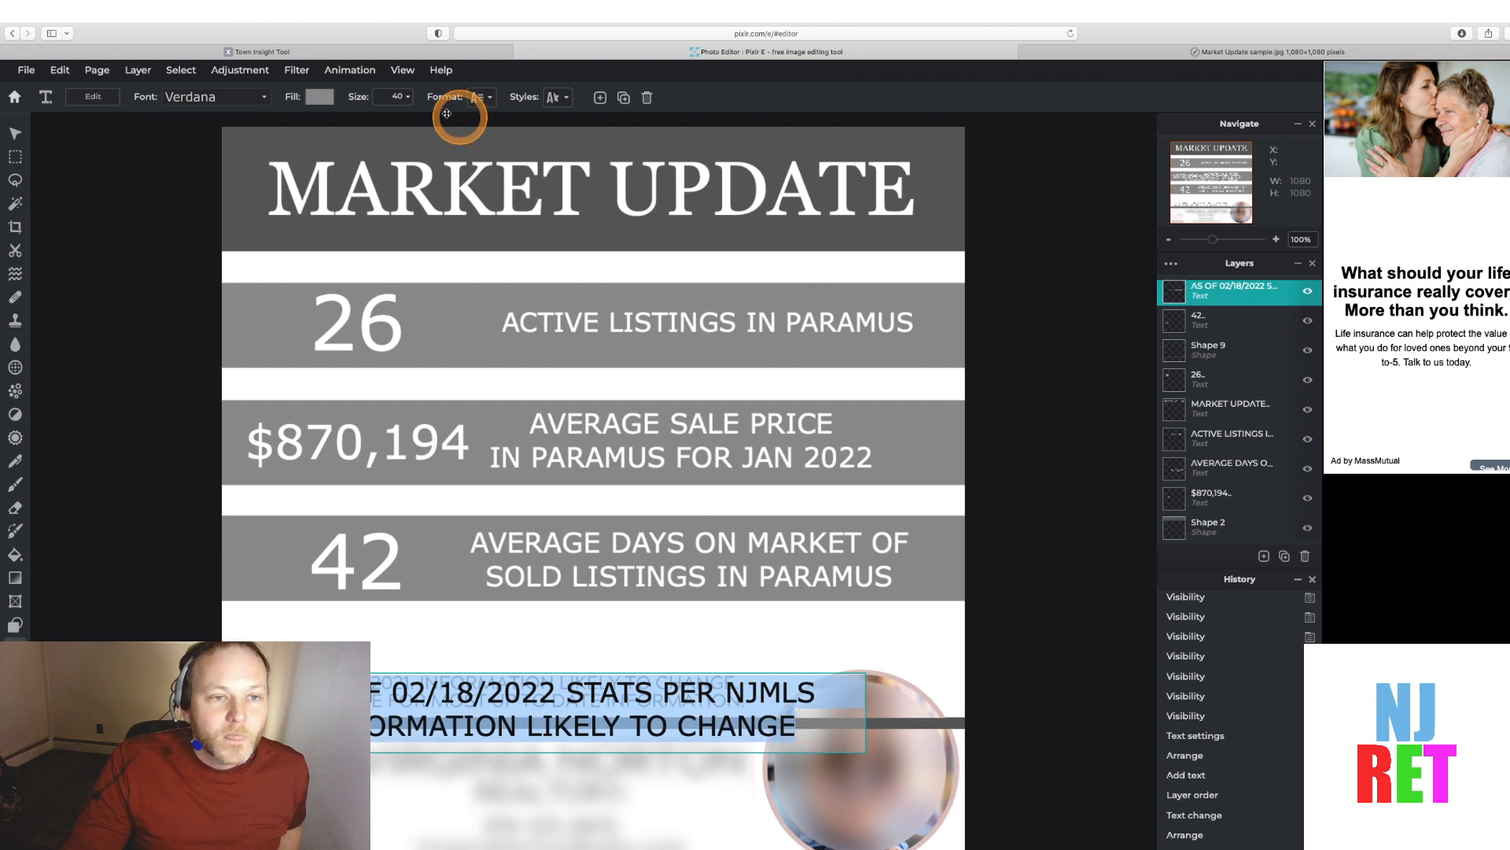
pyautogui.click(401, 96)
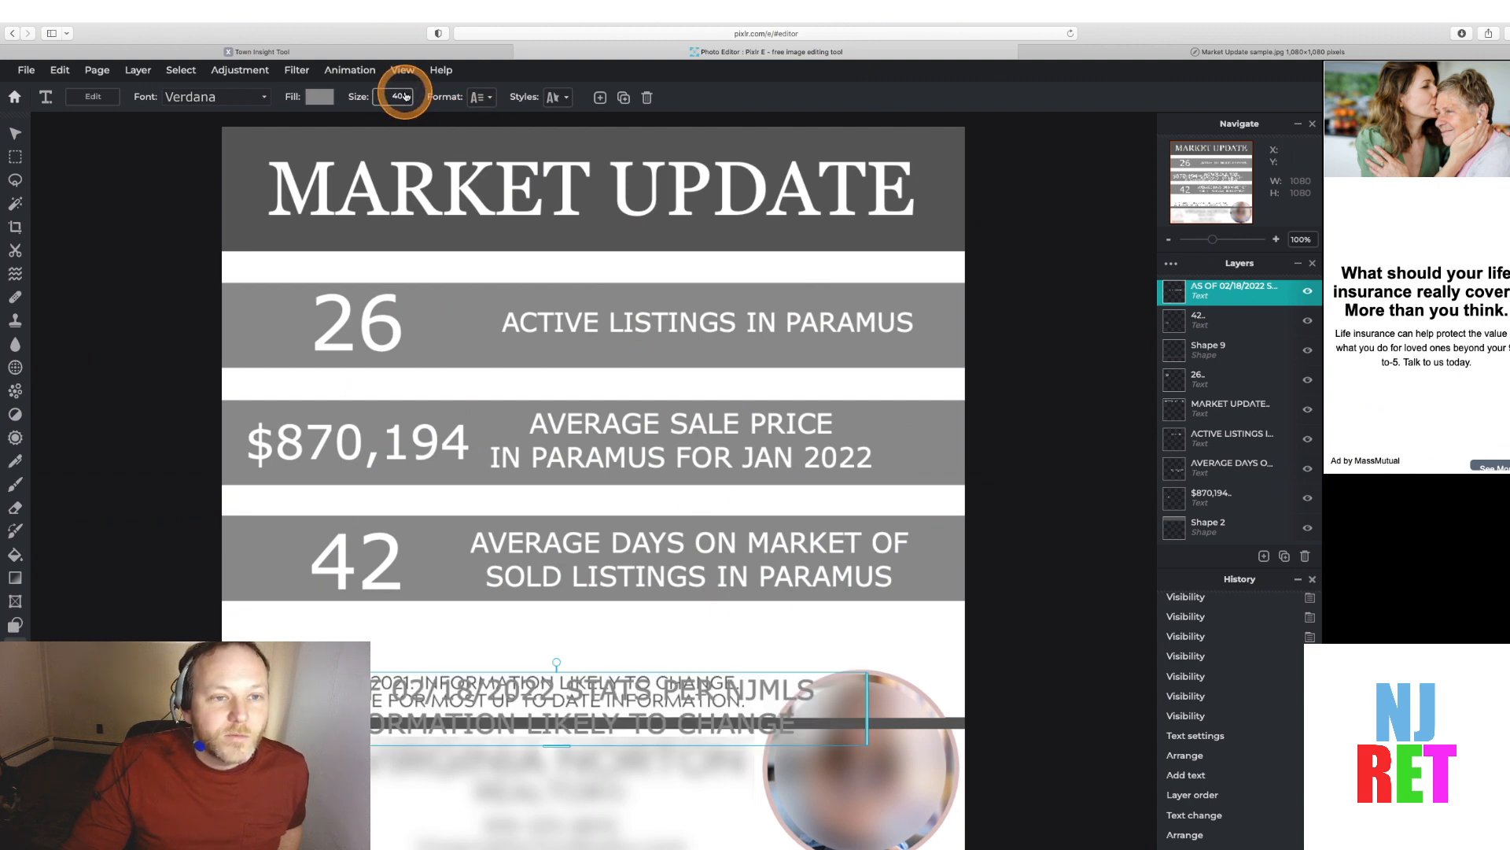
pyautogui.click(407, 96)
pyautogui.click(296, 122)
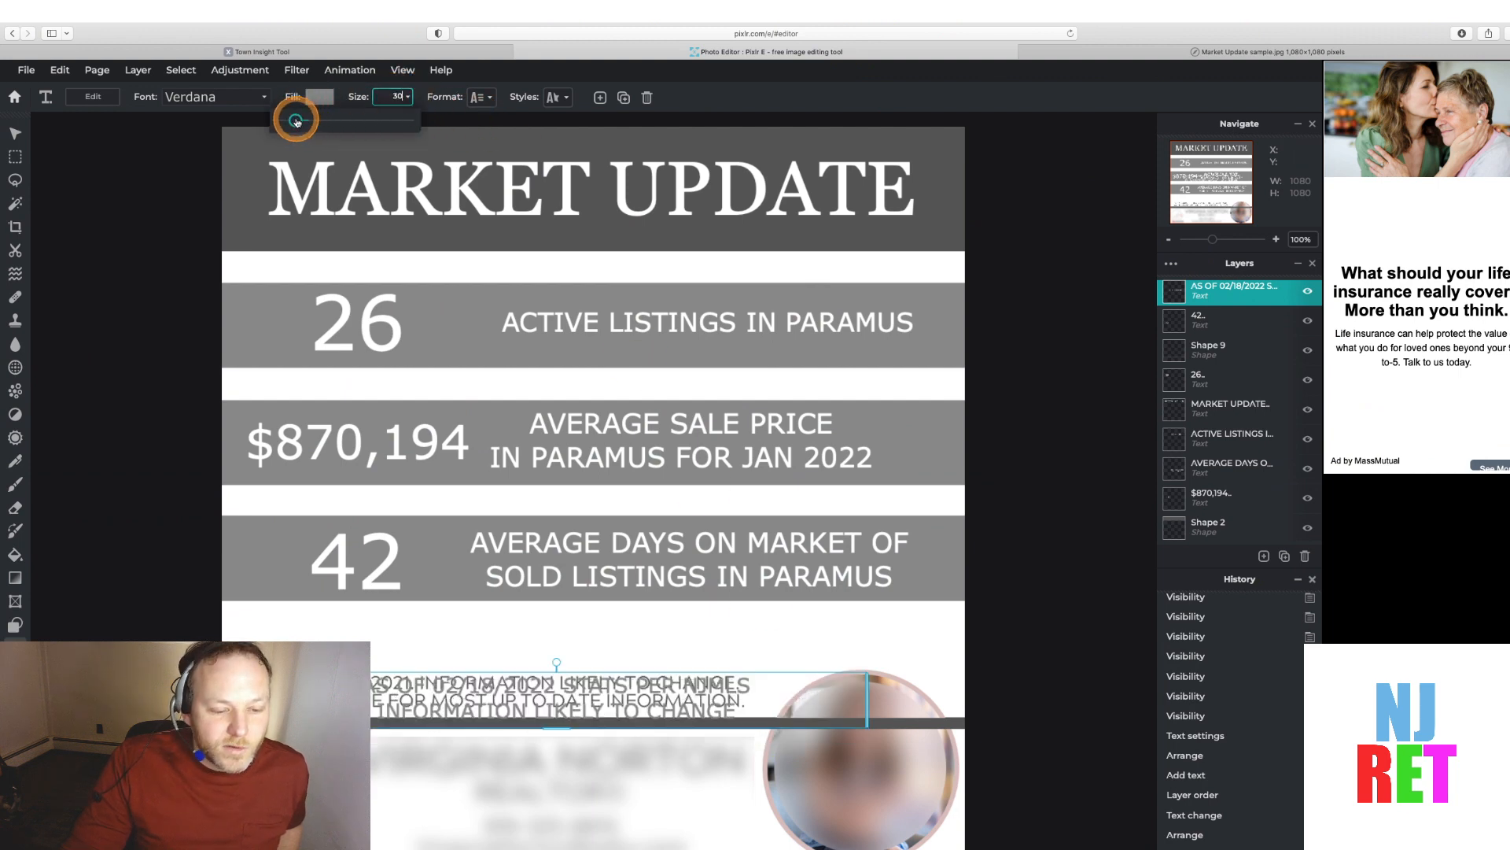
pyautogui.moveTo(296, 121); pyautogui.dragTo(295, 122)
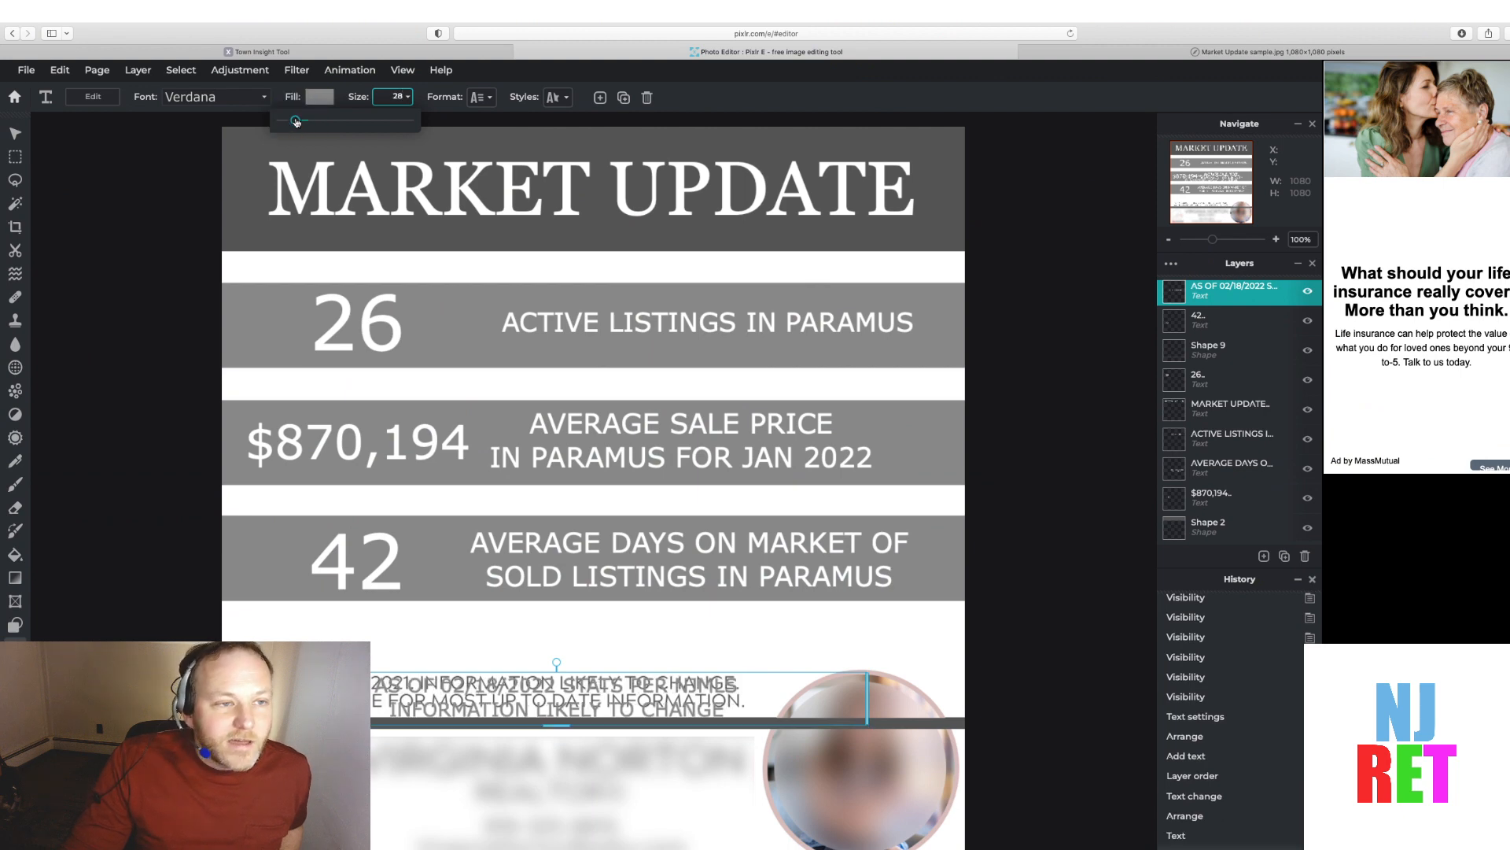
# Change the disclaimer text's font to Trebuchet MS
pyautogui.click(265, 97)
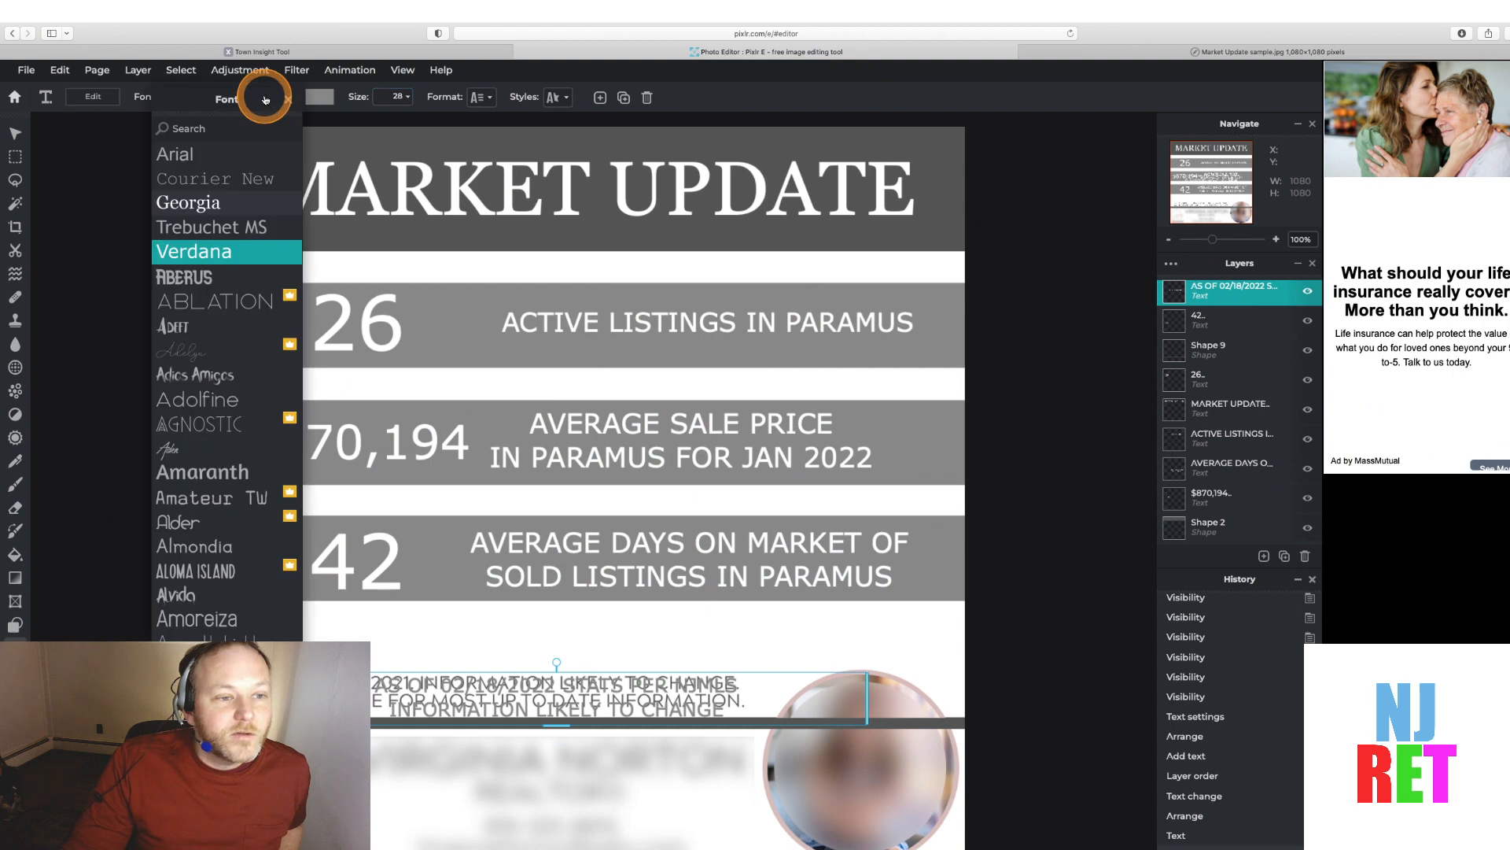
pyautogui.click(207, 181)
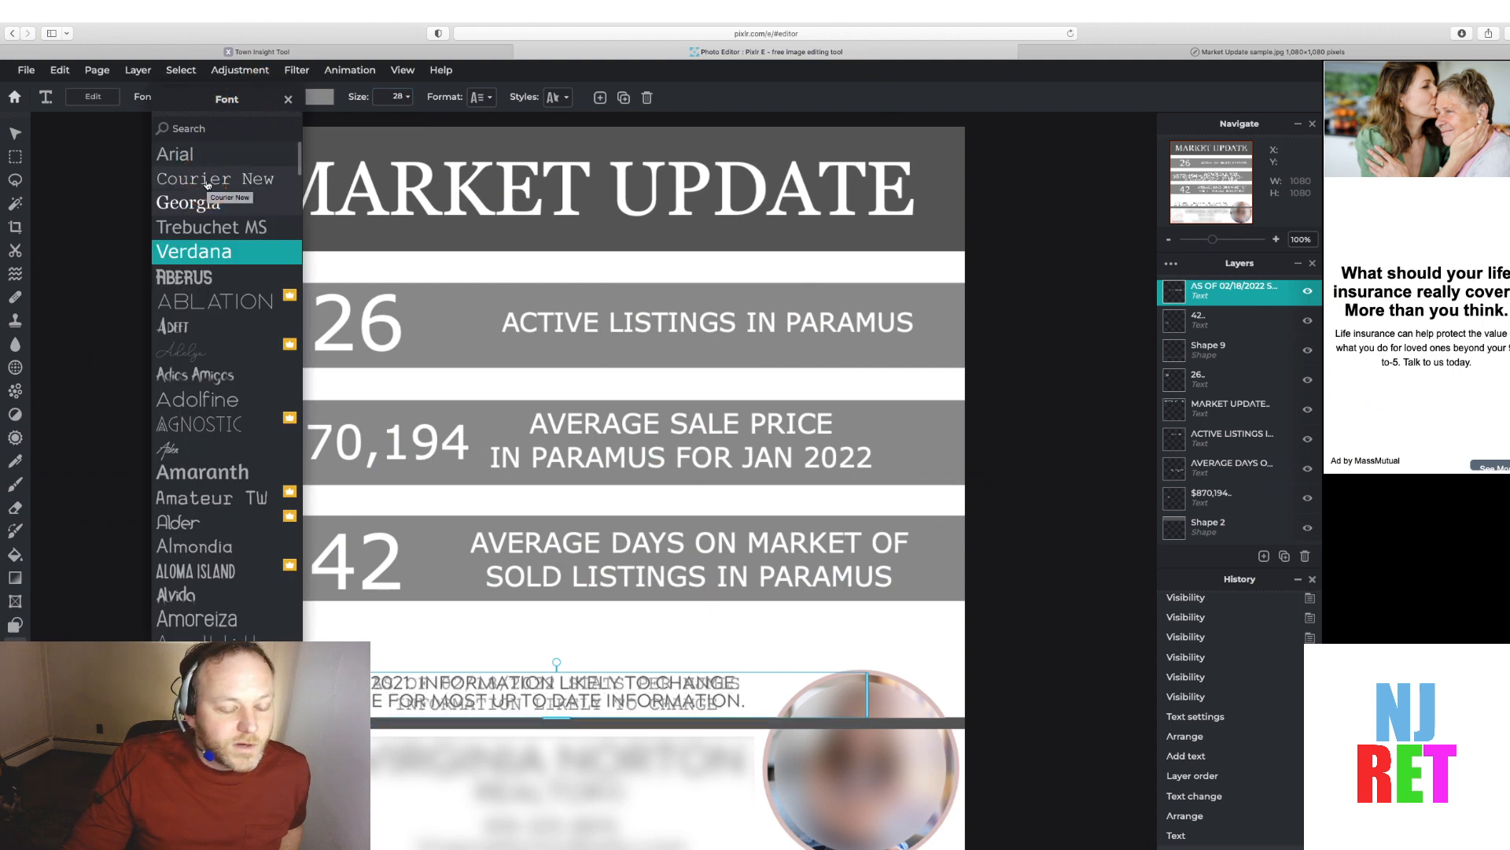
pyautogui.scroll(-2, 204, 492)
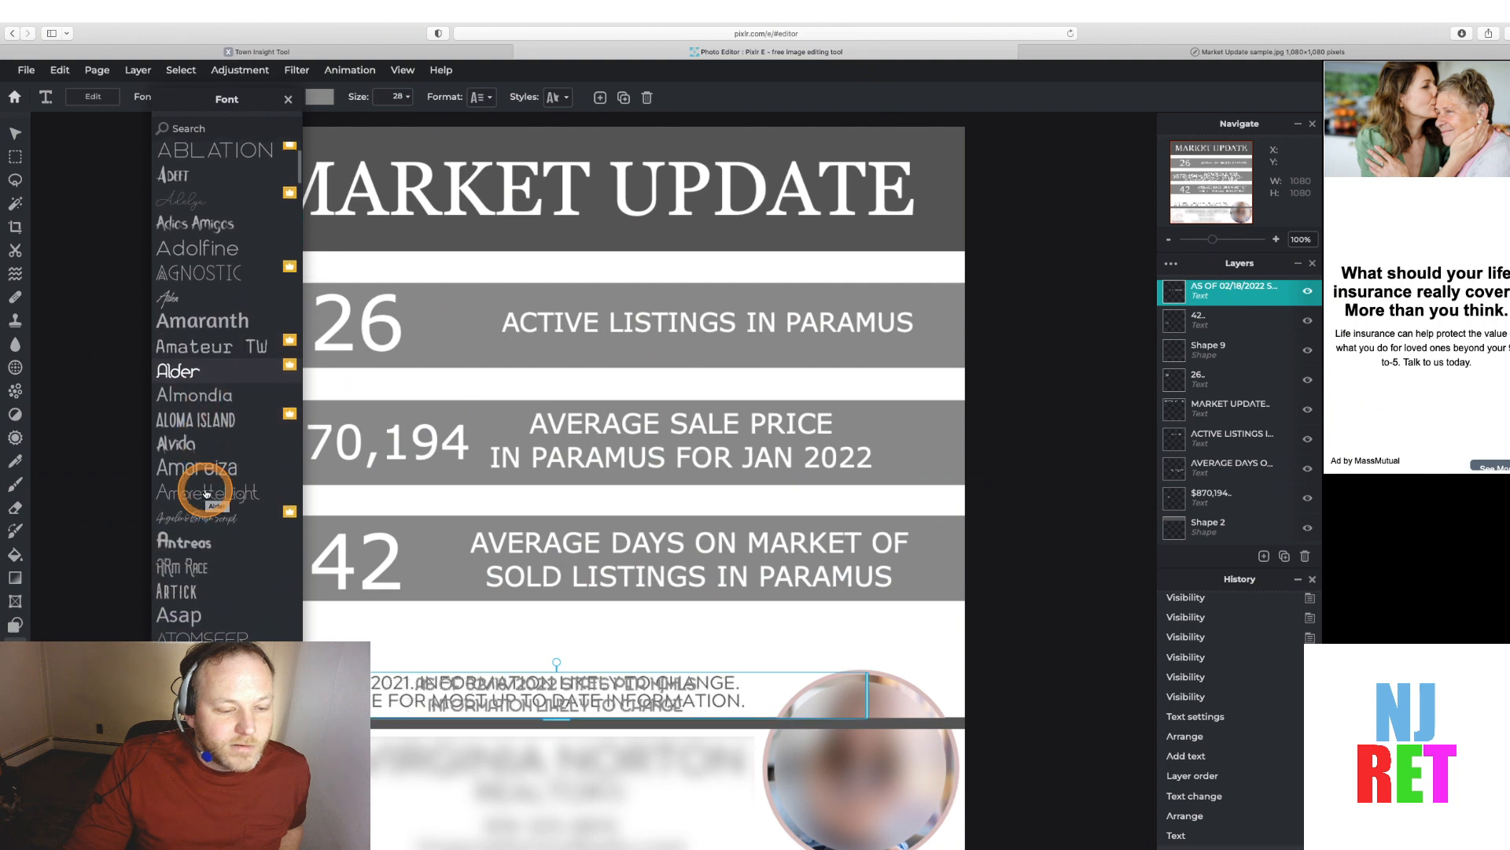
pyautogui.scroll(-3, 206, 493)
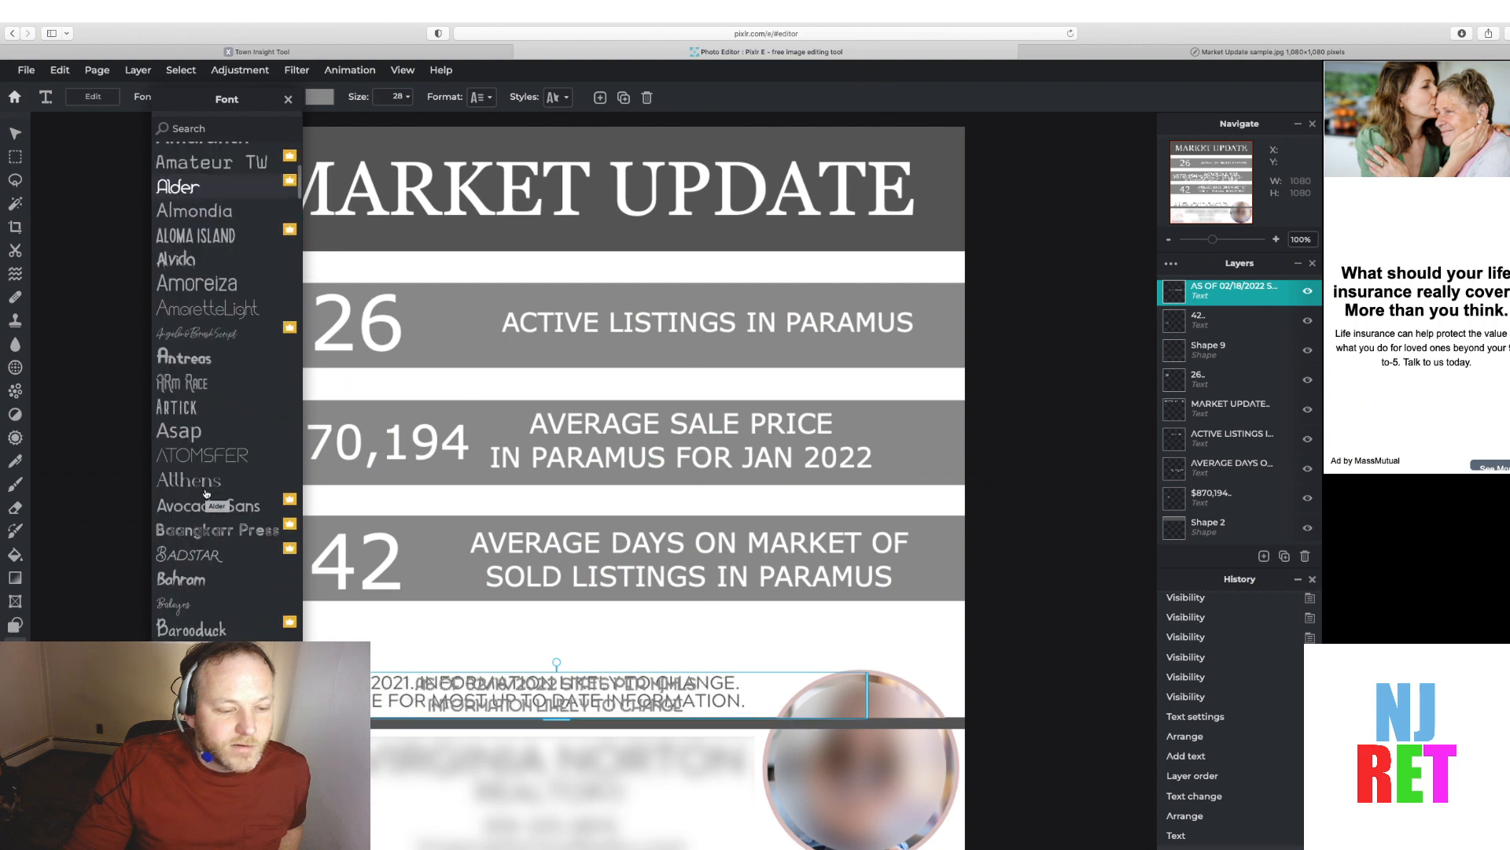
pyautogui.scroll(5, 206, 493)
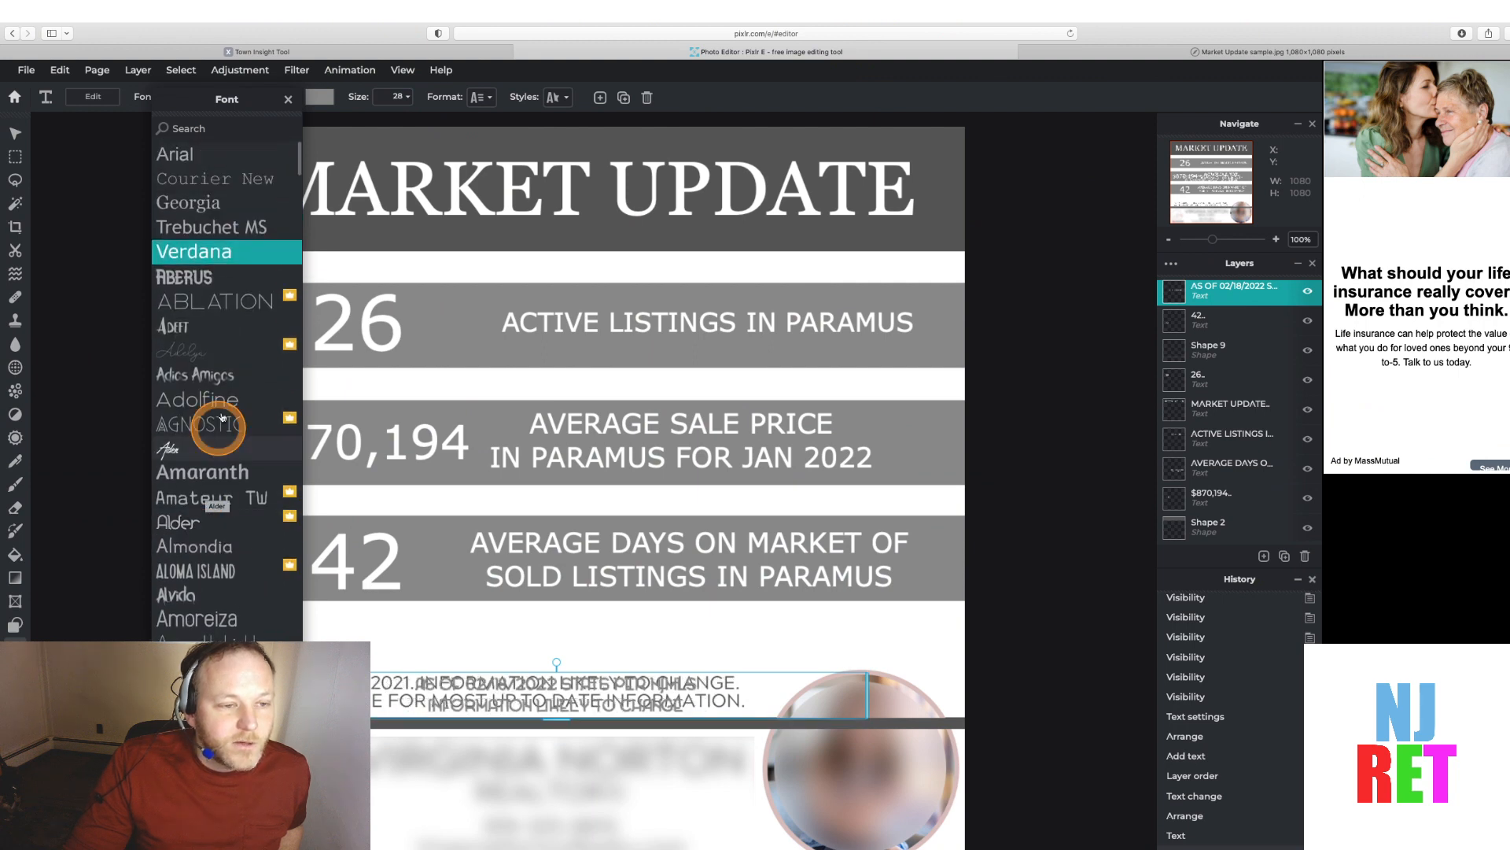
pyautogui.click(192, 228)
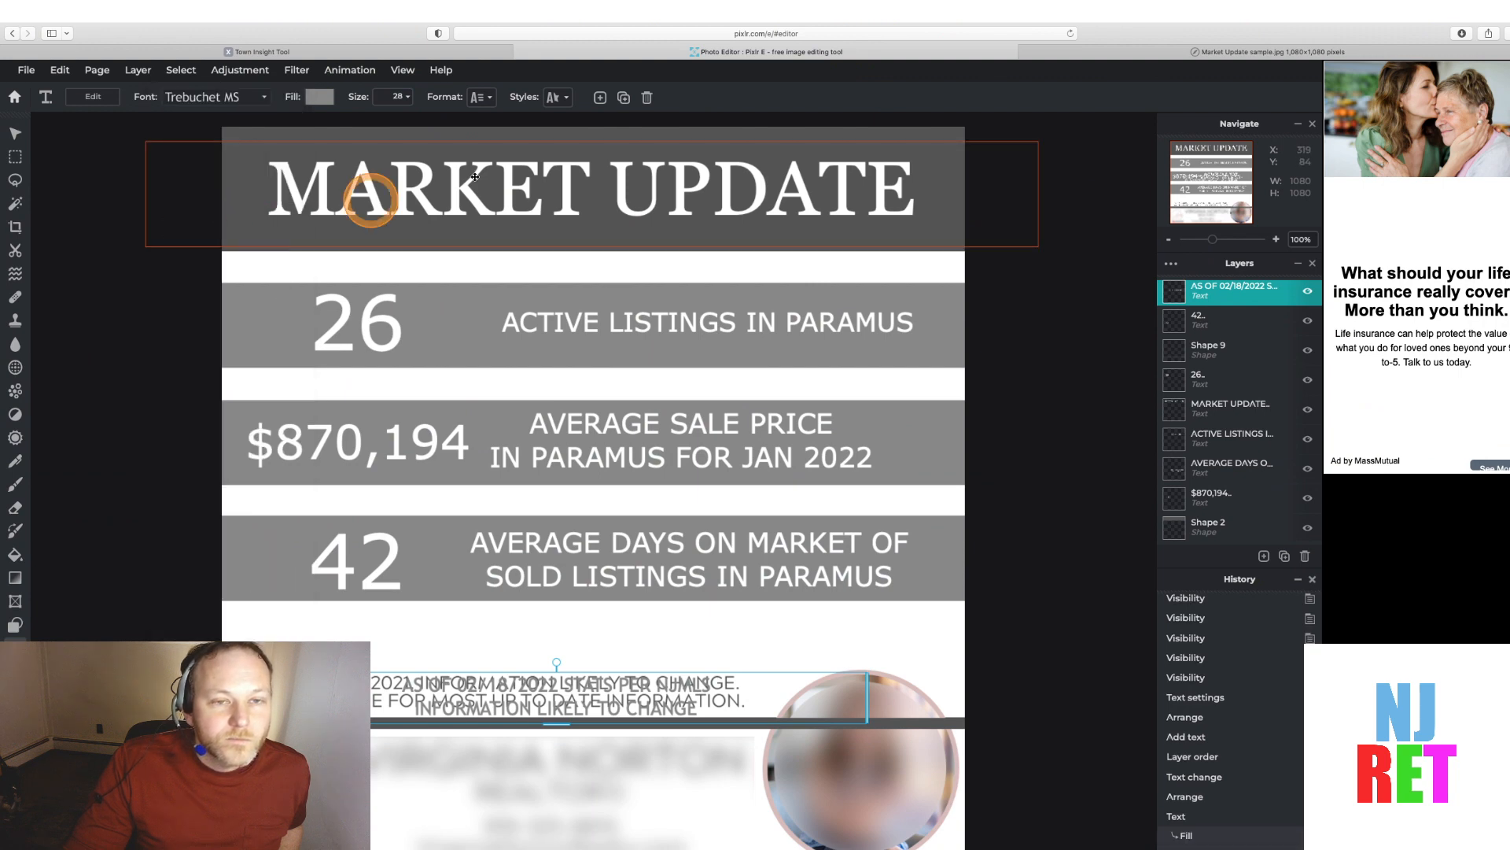
# Reposition the disclaimer text slightly up and left within the bottom section of the graphic
pyautogui.click(565, 99)
pyautogui.click(566, 99)
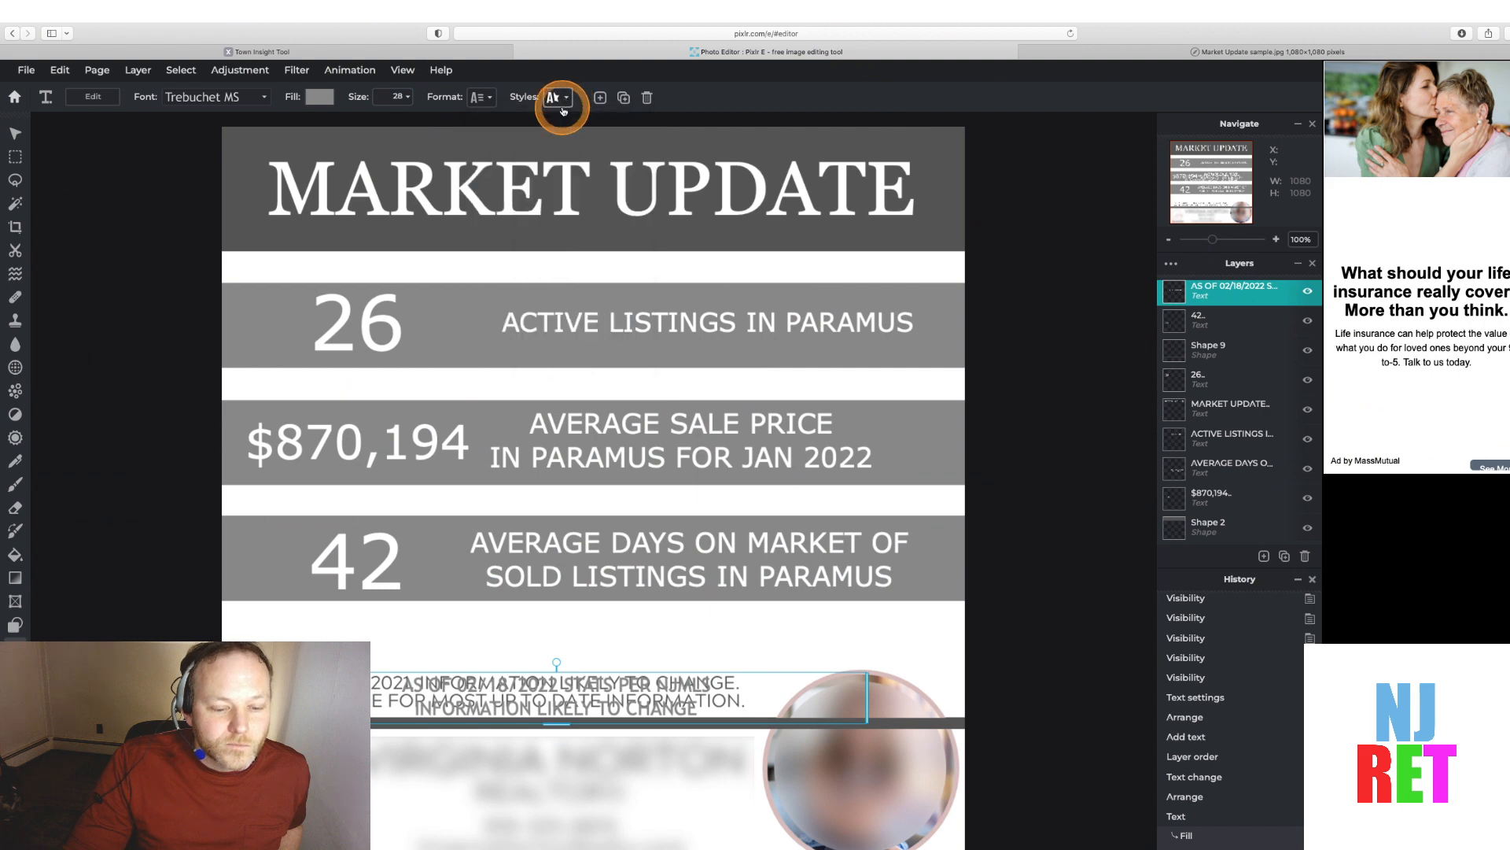
pyautogui.click(418, 680)
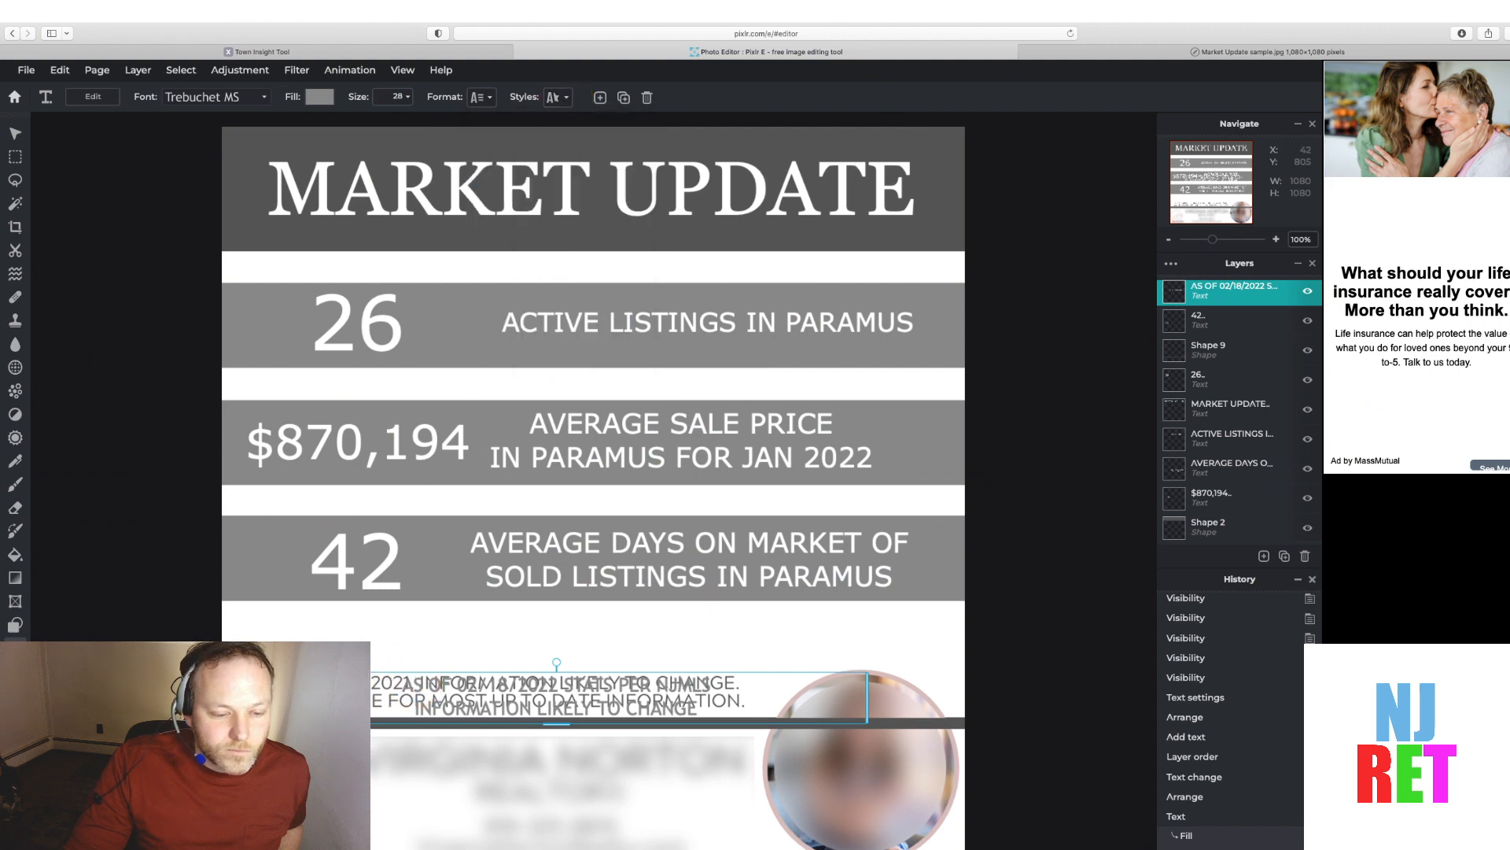
pyautogui.moveTo(243, 684); pyautogui.dragTo(139, 640)
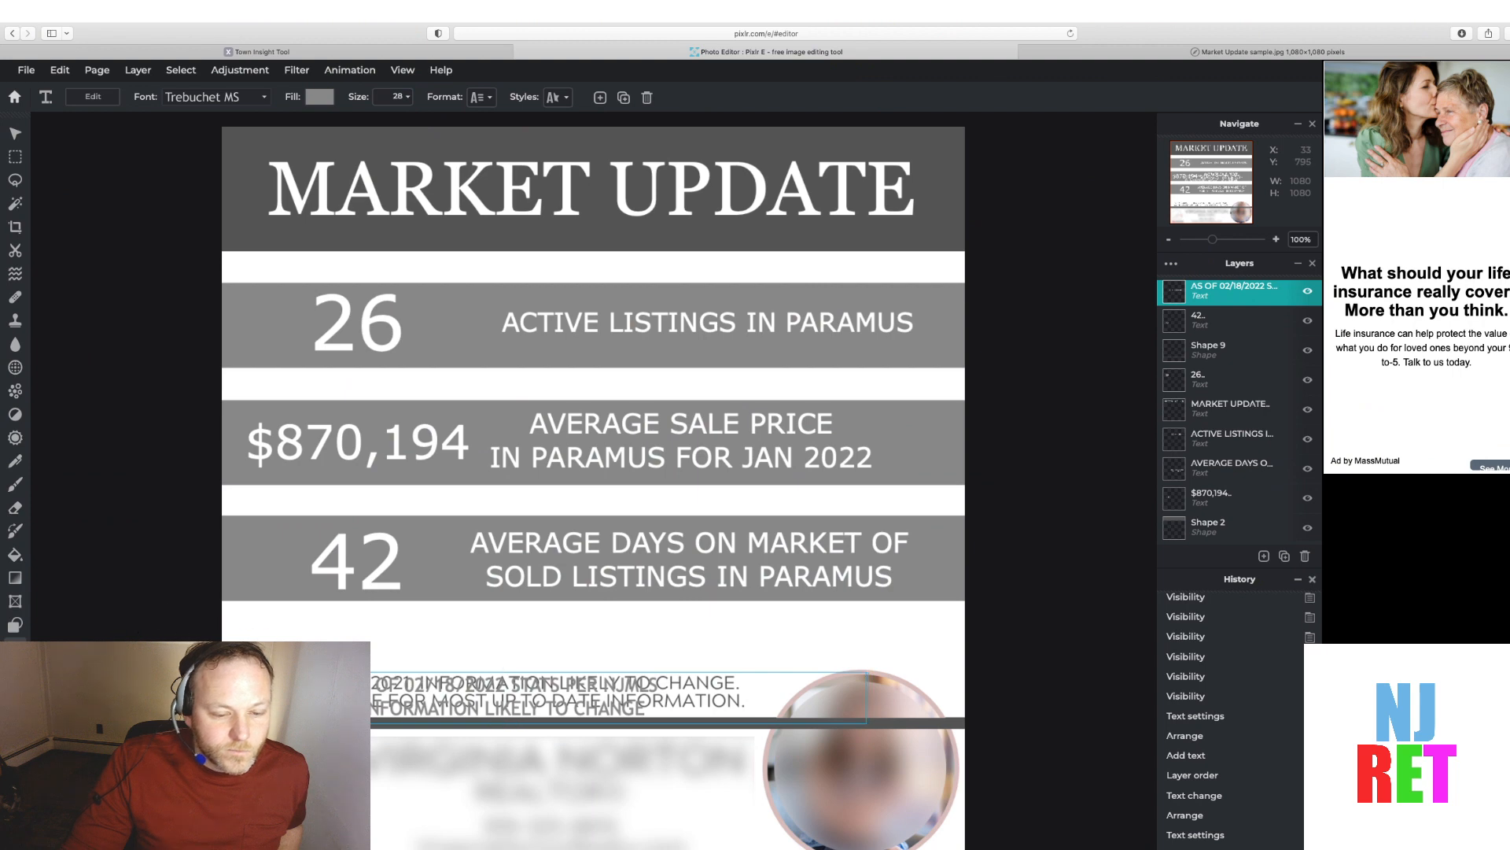
pyautogui.moveTo(245, 674); pyautogui.dragTo(243, 667)
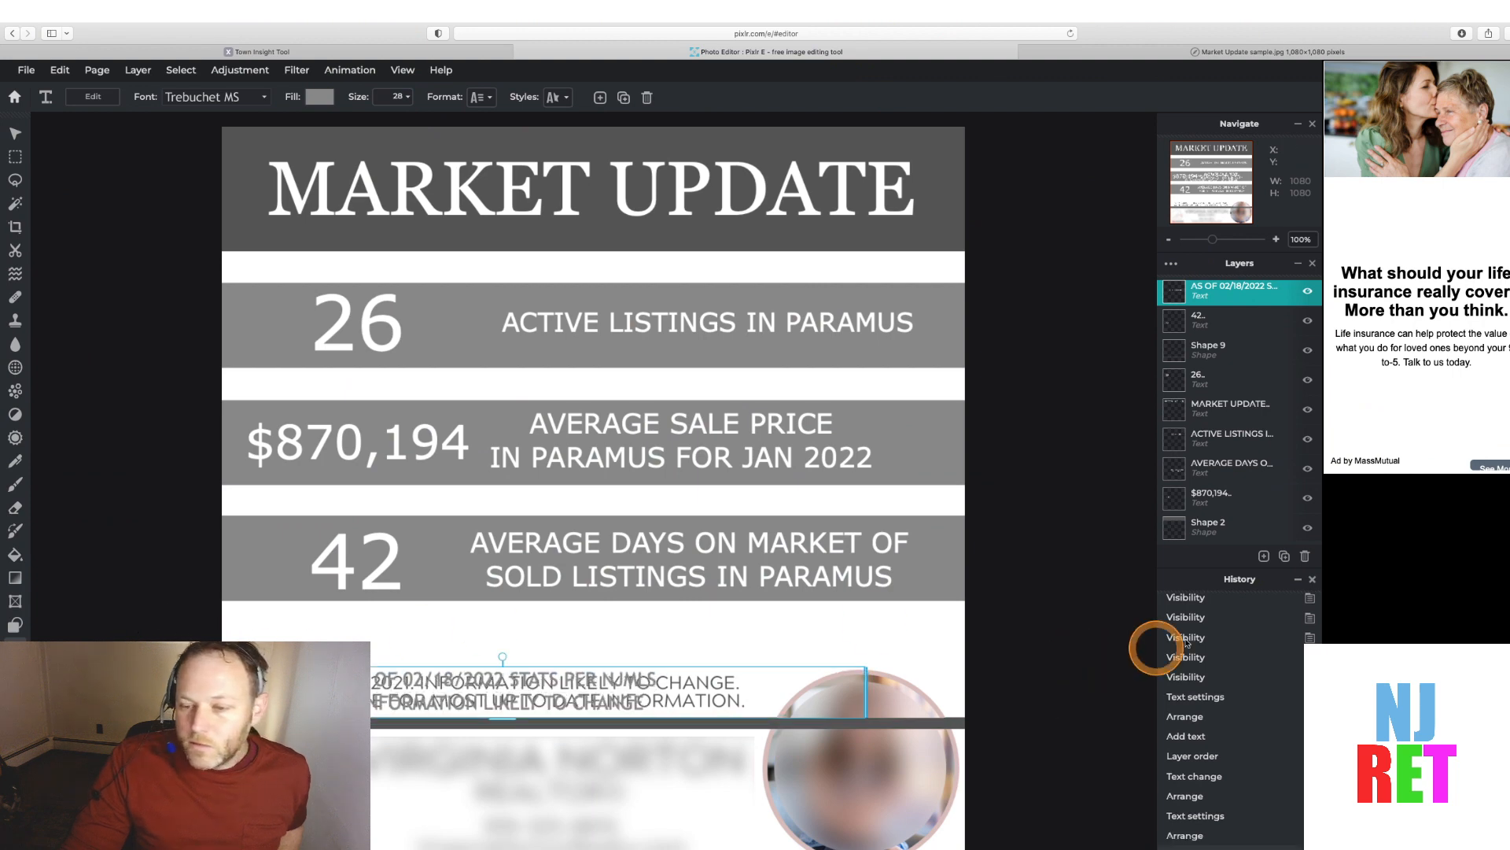
# Make the Shape 3 layer near the bottom of the layer stack visible
pyautogui.scroll(-3, 1282, 459)
pyautogui.scroll(-2, 1282, 460)
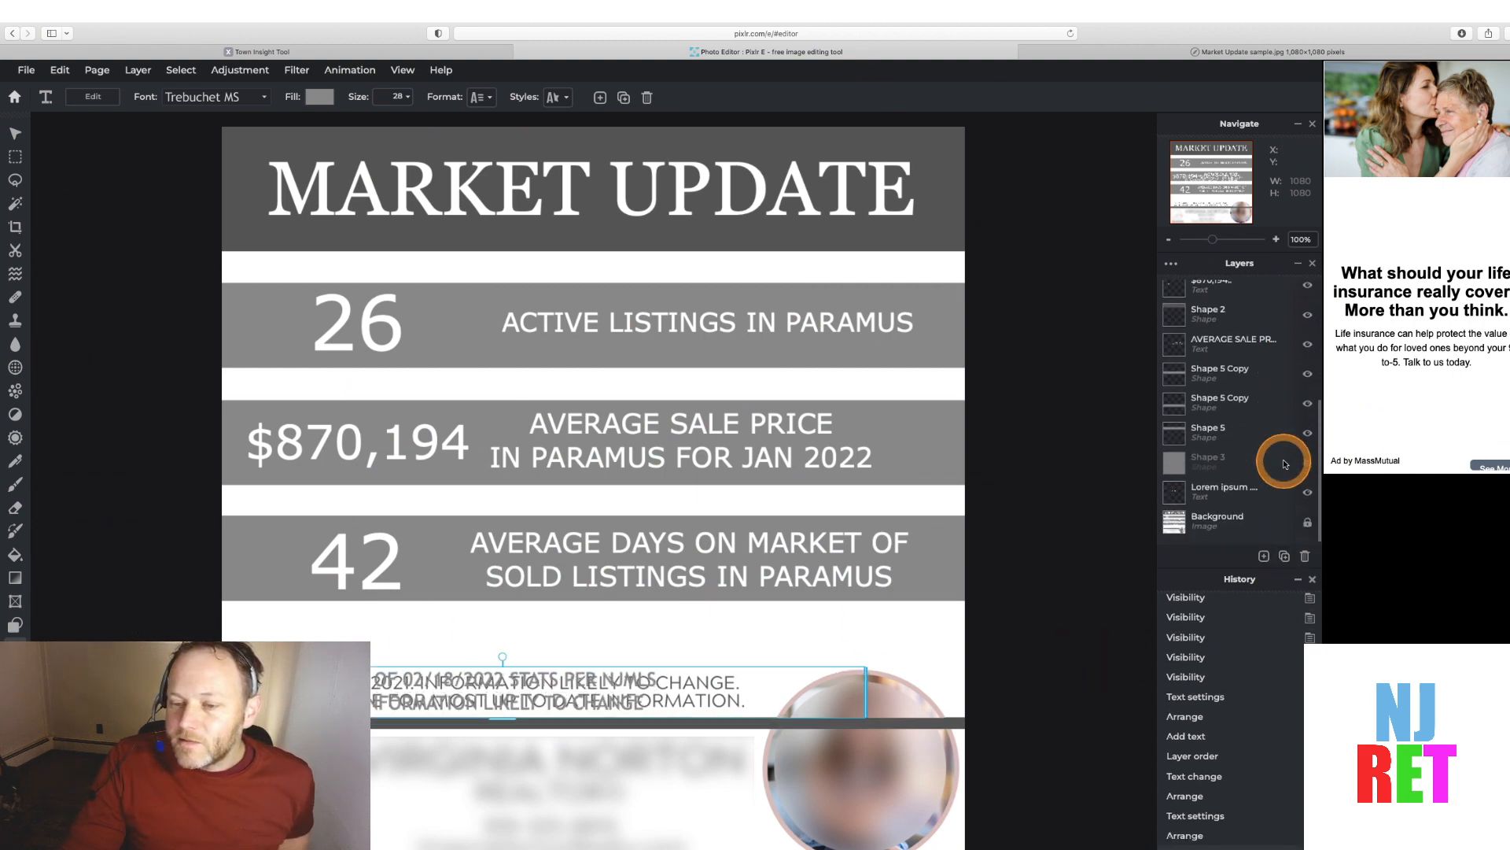
pyautogui.click(1306, 470)
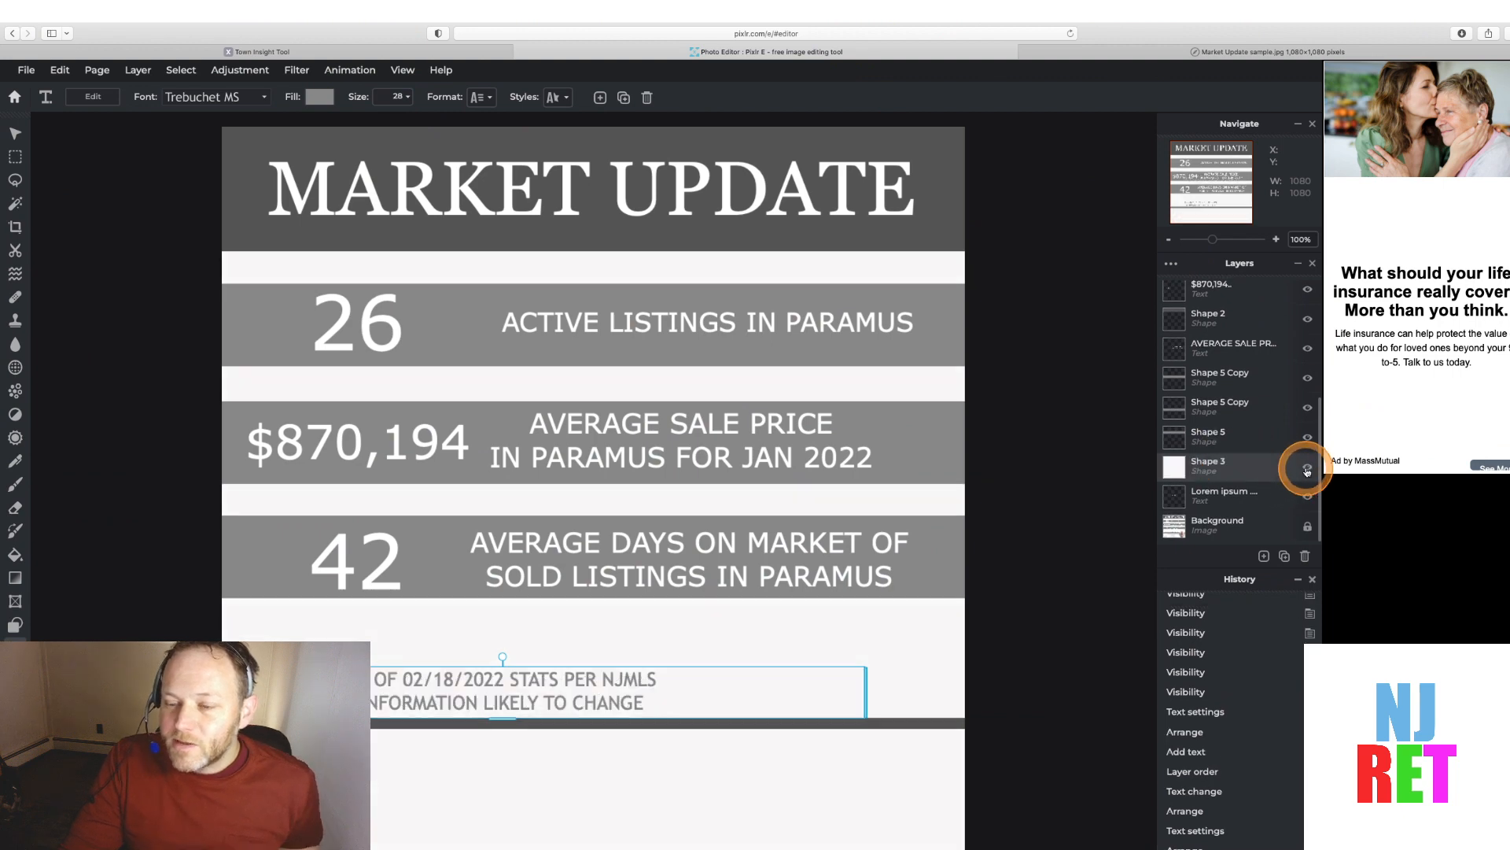
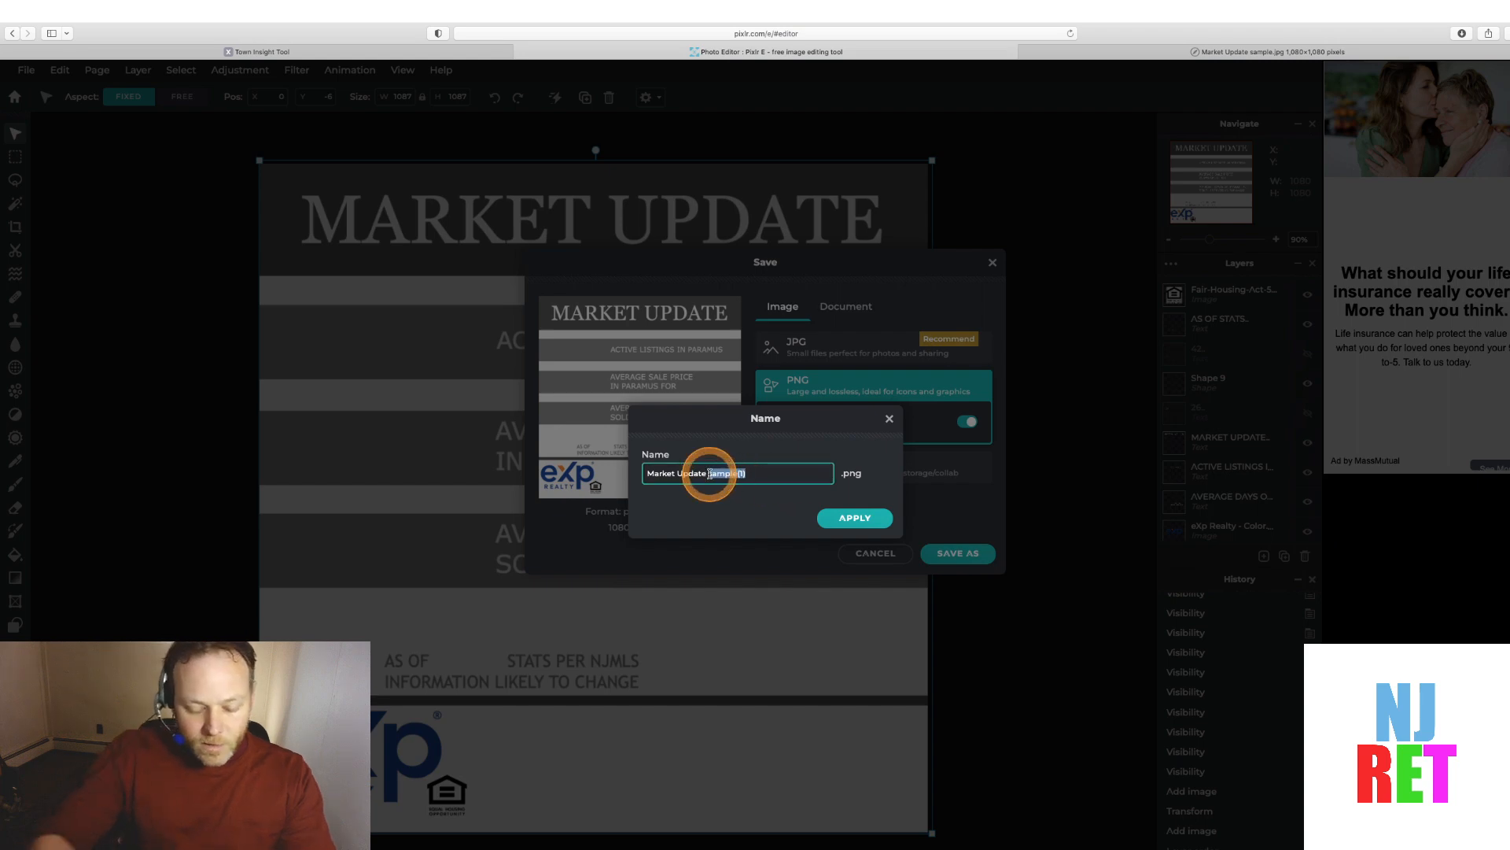
# Name the PNG export Market Update 02182022 and save the graphic
pyautogui.write('02182022')
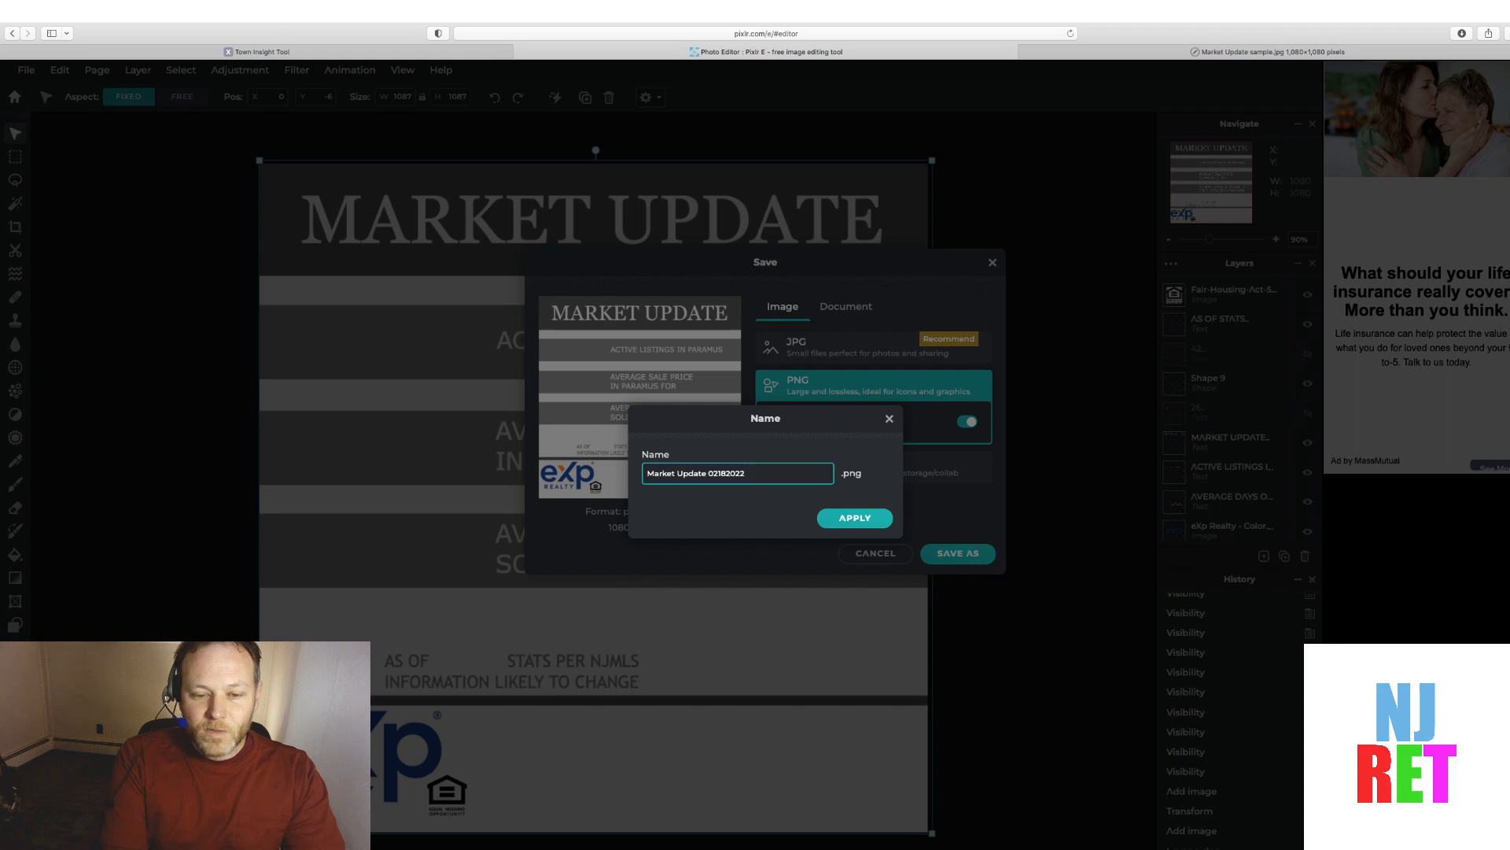
pyautogui.press('shift')
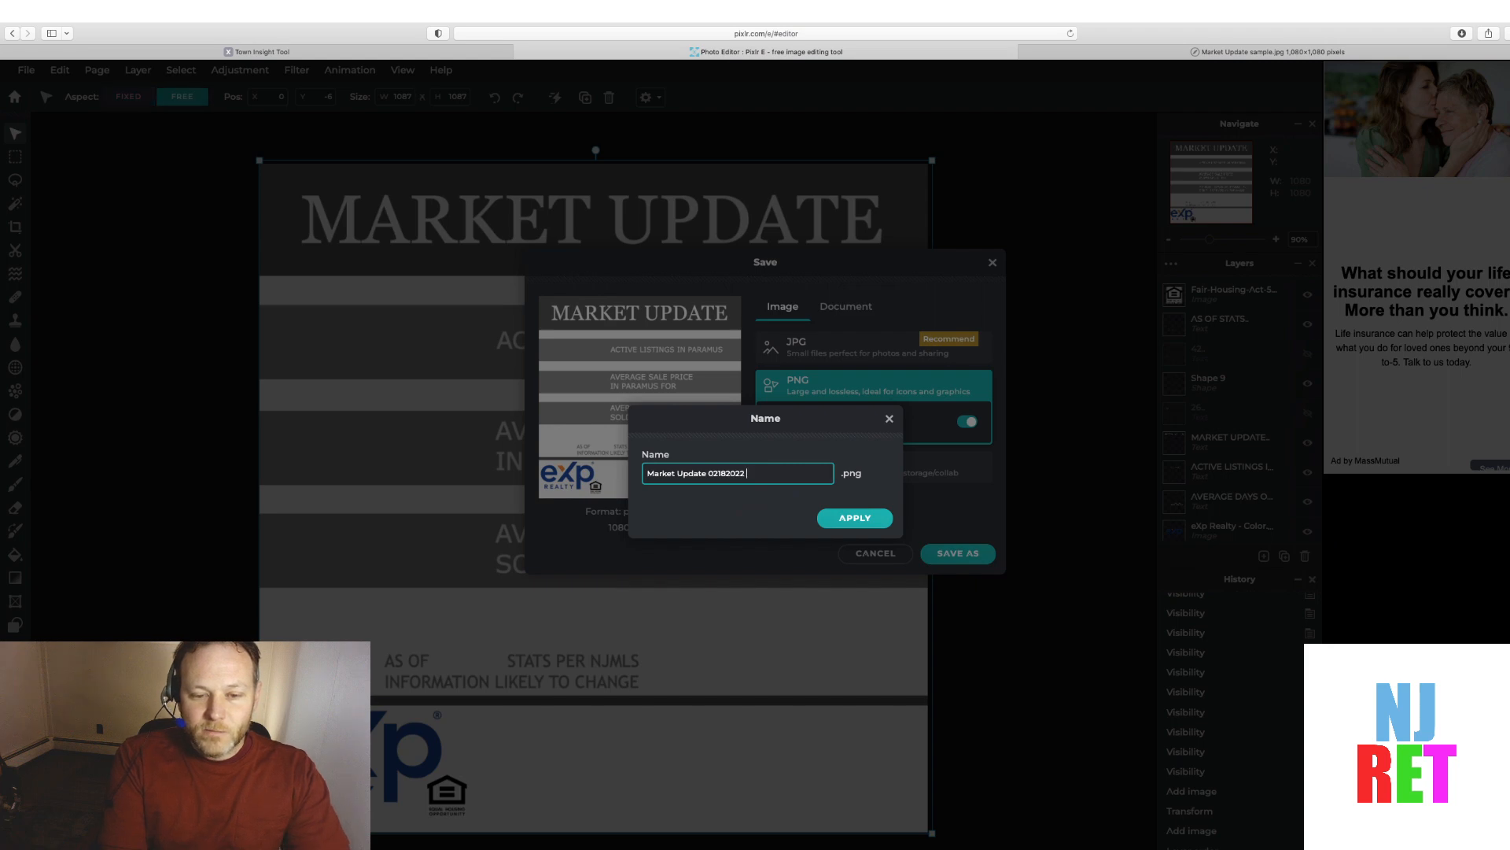
pyautogui.write('lossles')
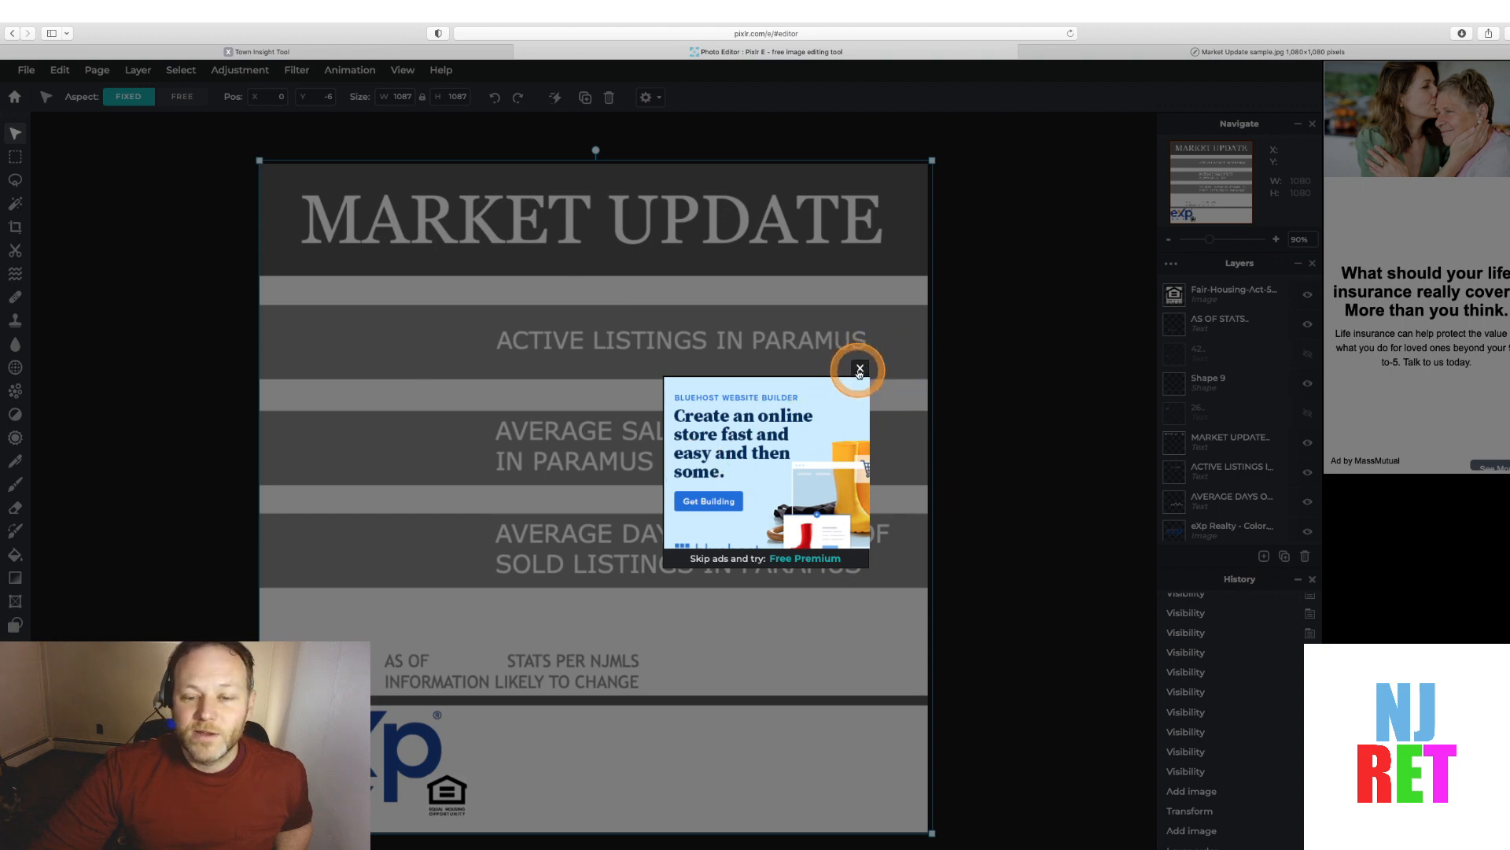
pyautogui.click(860, 370)
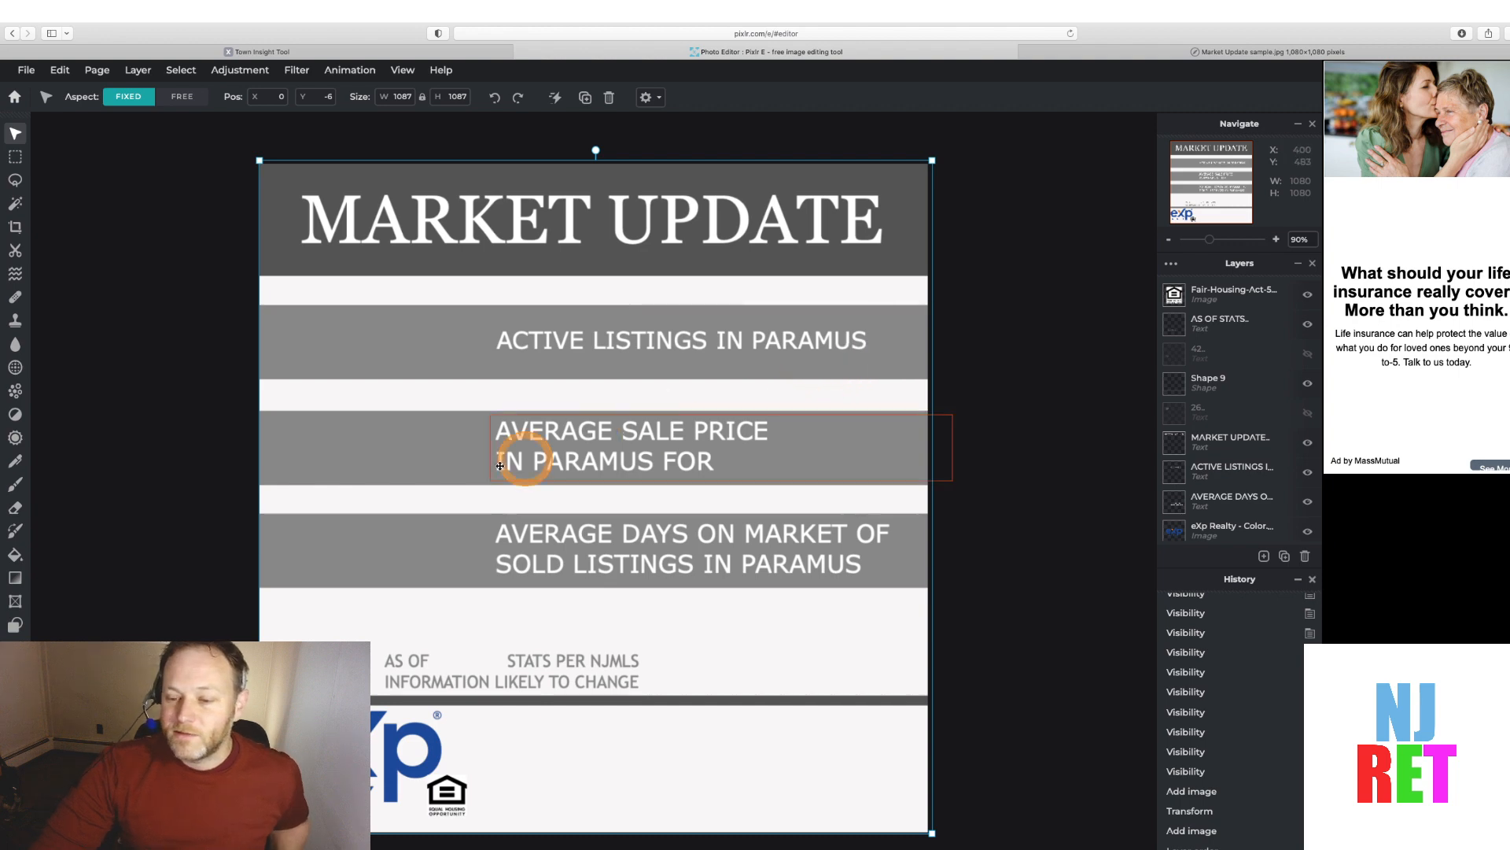
pyautogui.click(1209, 305)
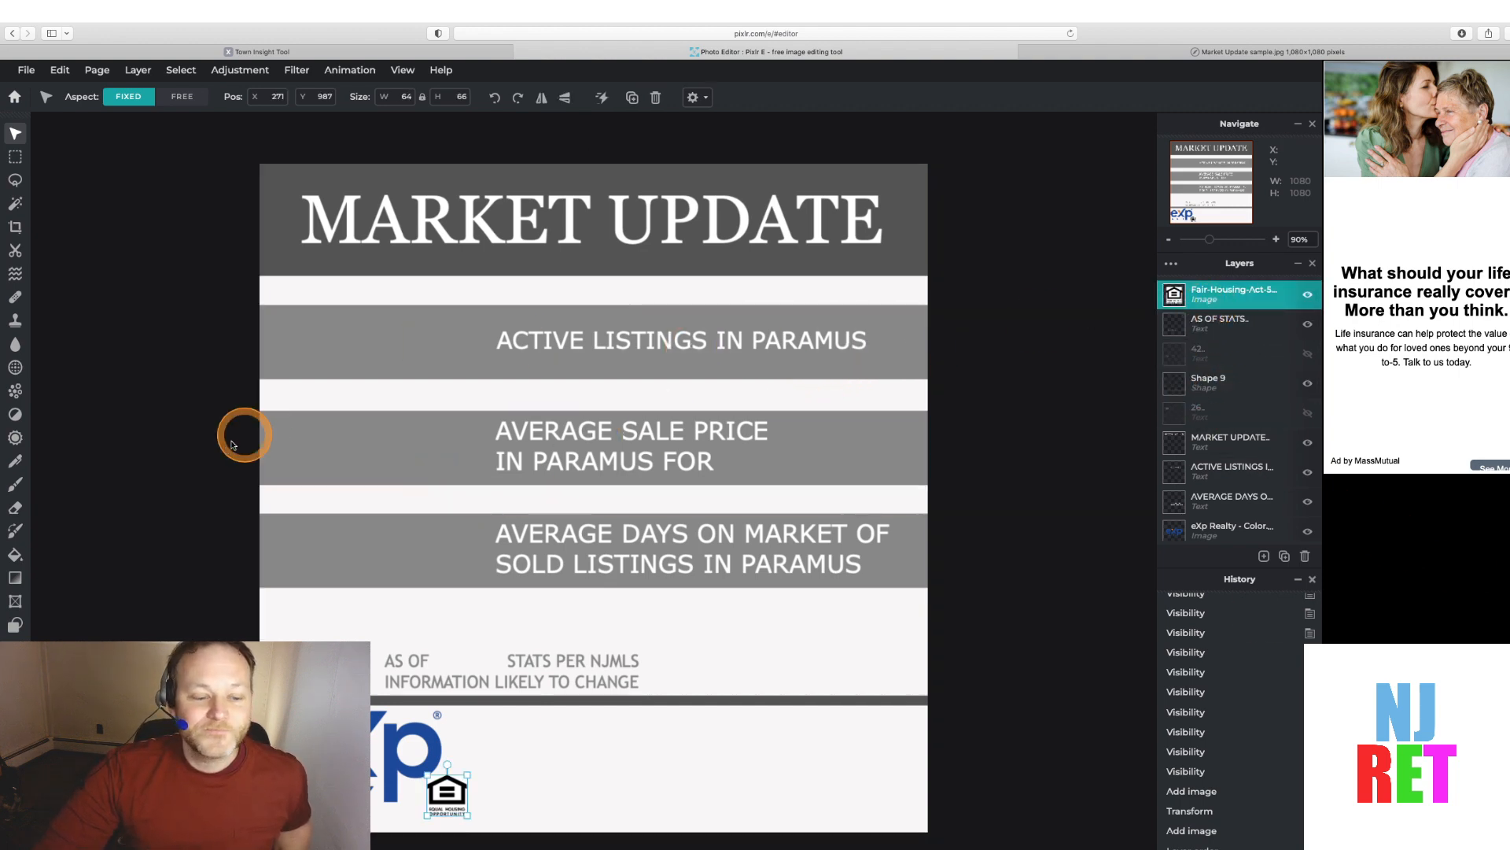
pyautogui.click(216, 30)
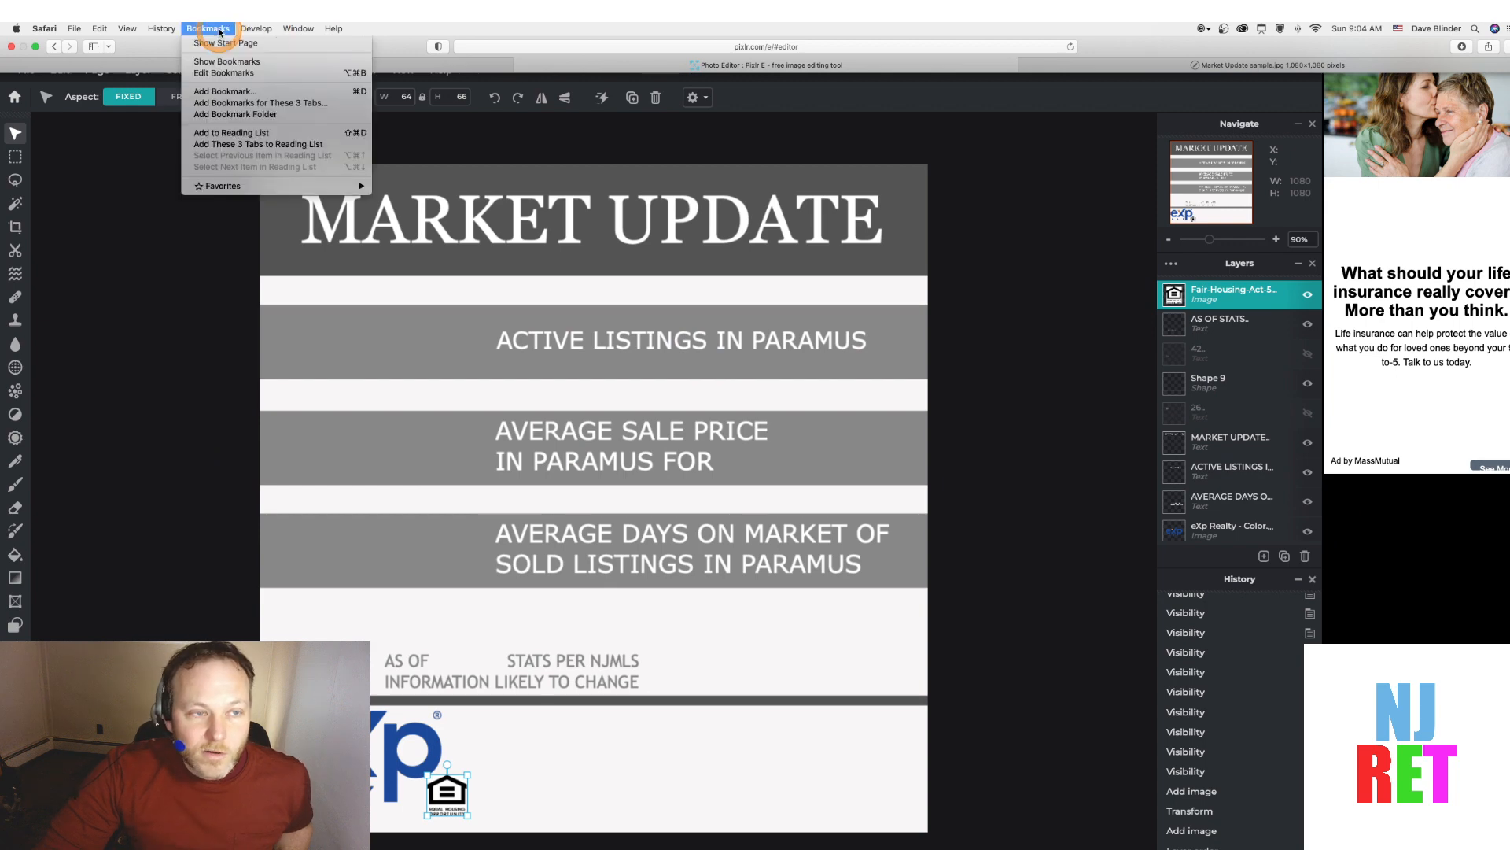
pyautogui.click(220, 30)
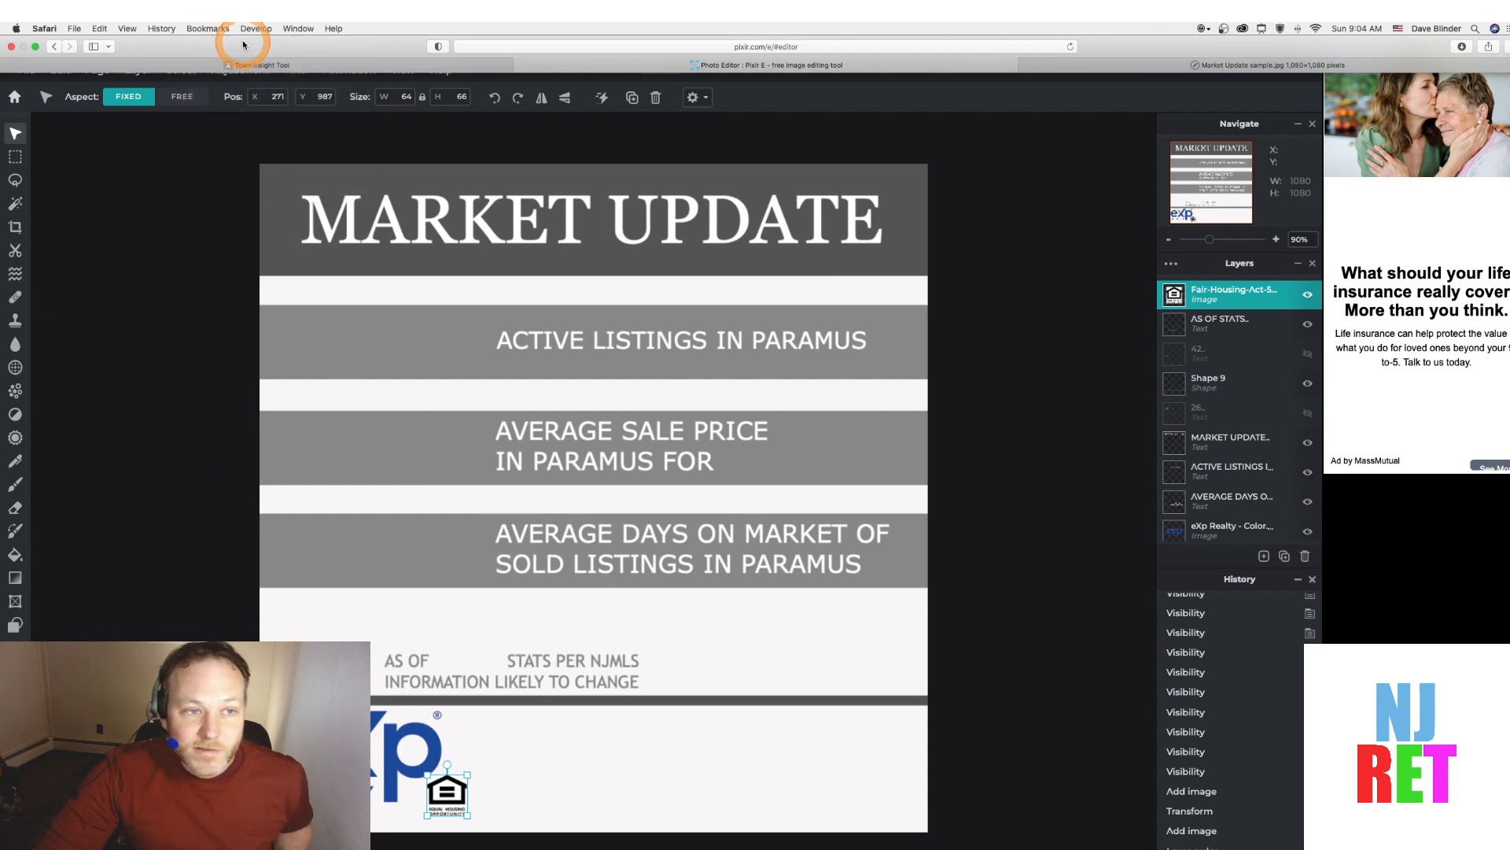
pyautogui.scroll(5, 199, 213)
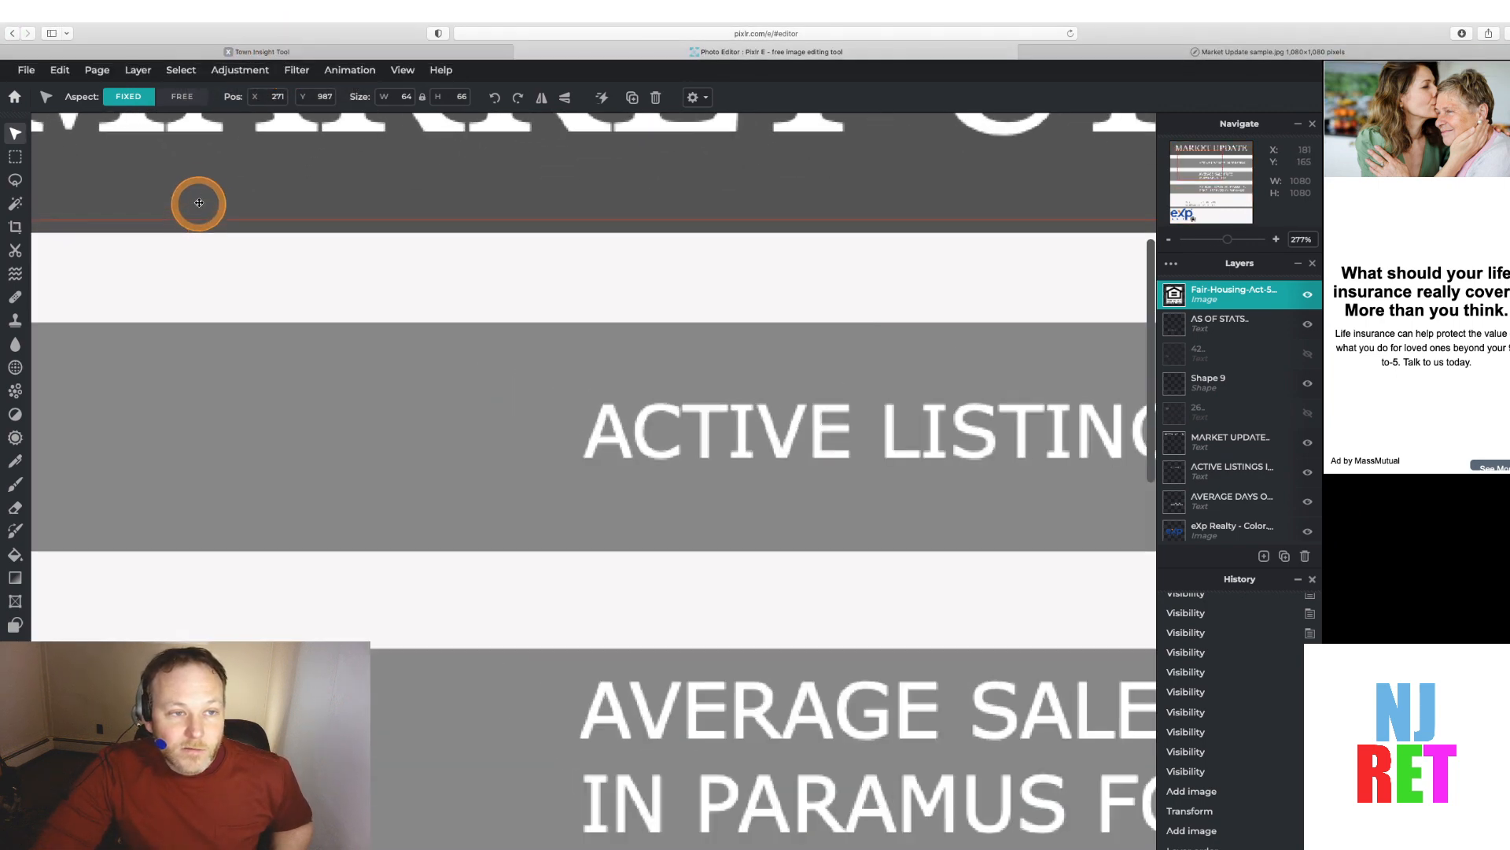
pyautogui.scroll(-6, 200, 193)
pyautogui.scroll(1, 200, 190)
pyautogui.scroll(-3, 201, 193)
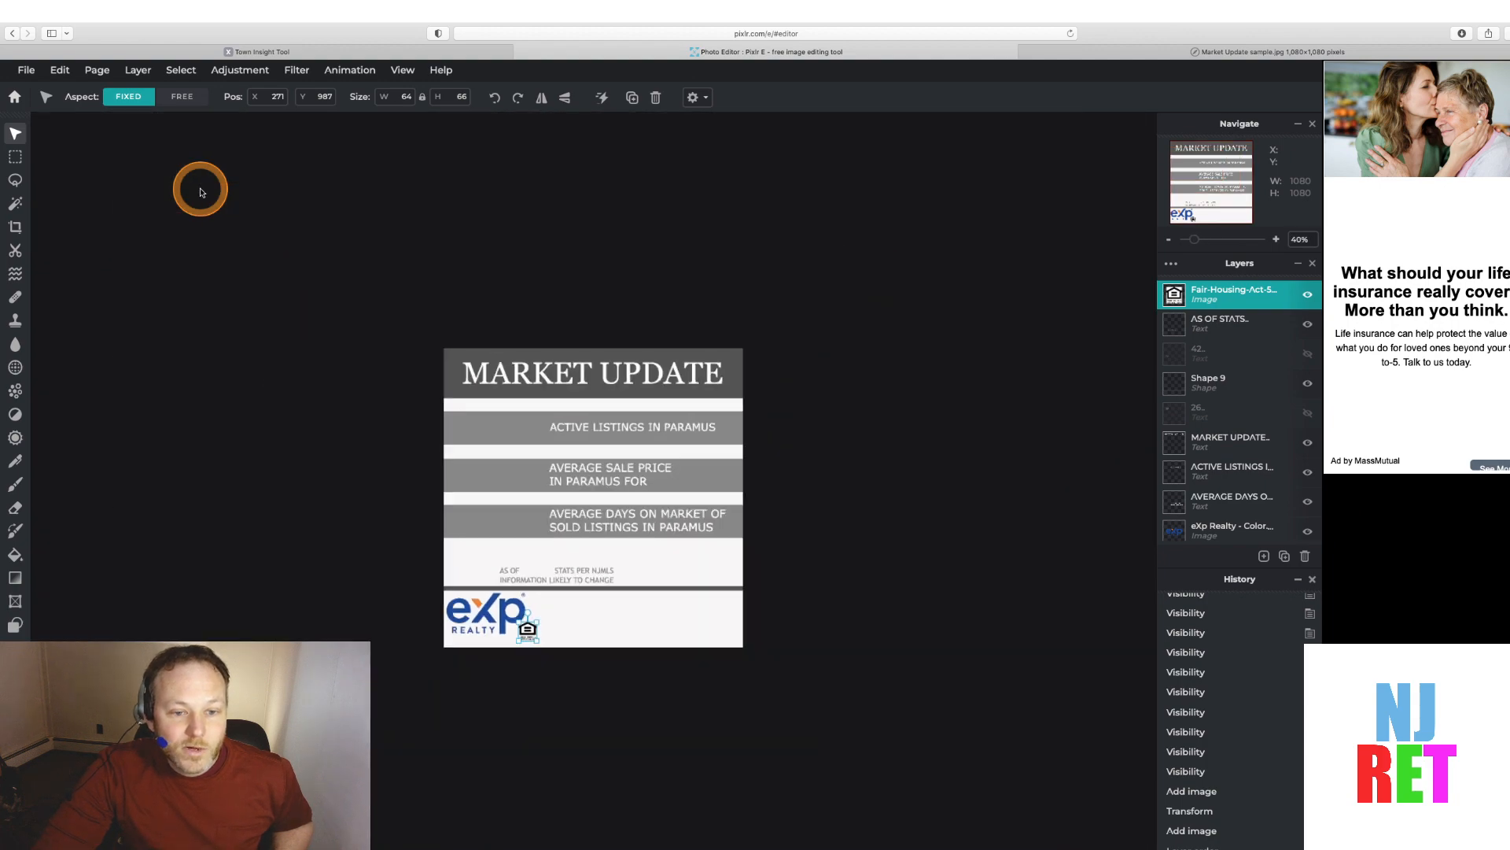
pyautogui.scroll(3, 201, 193)
pyautogui.scroll(1, 201, 193)
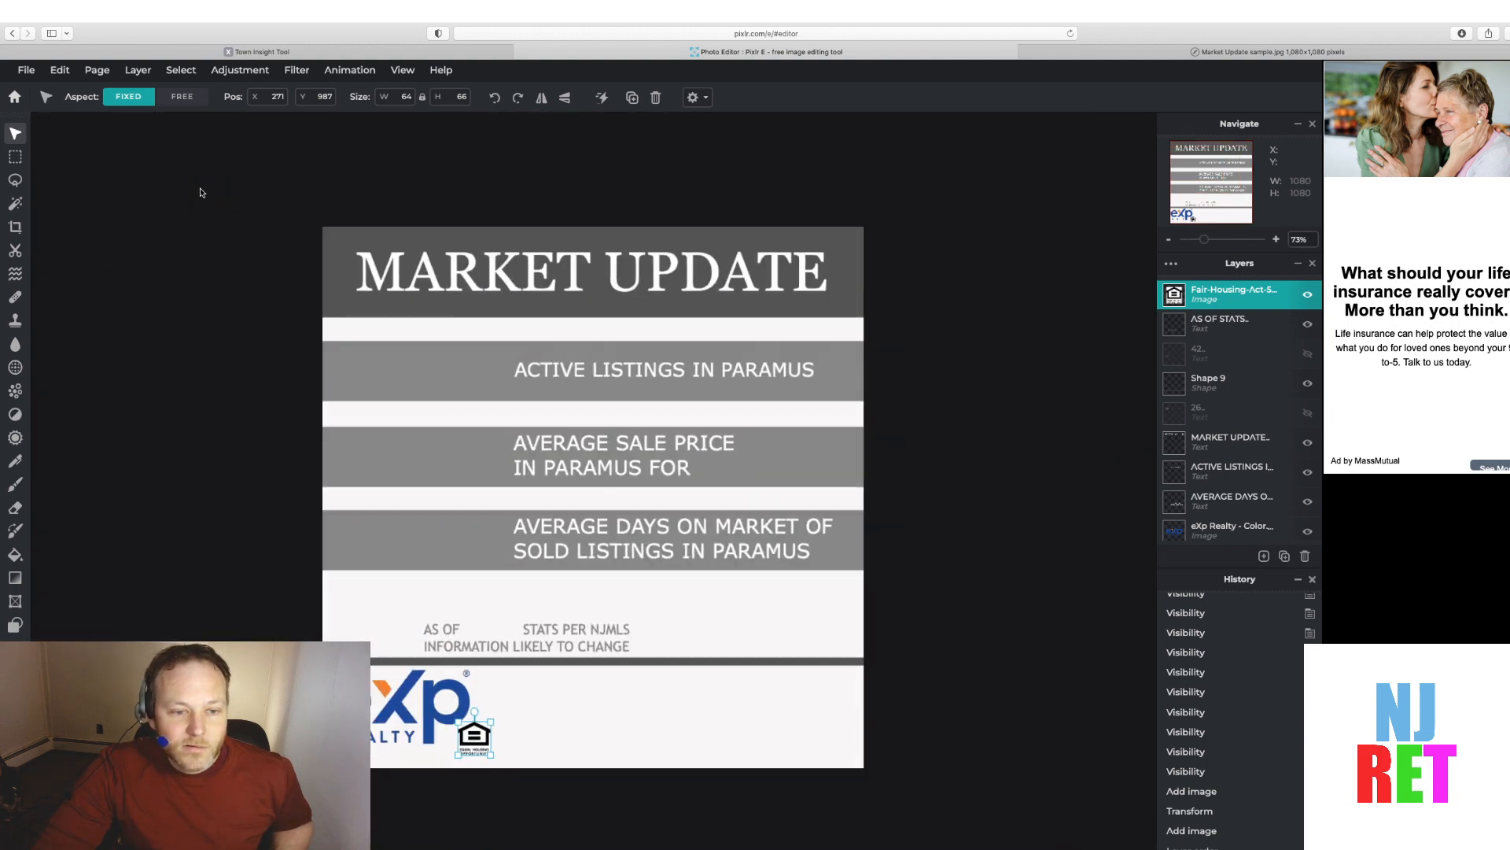
pyautogui.scroll(1, 200, 192)
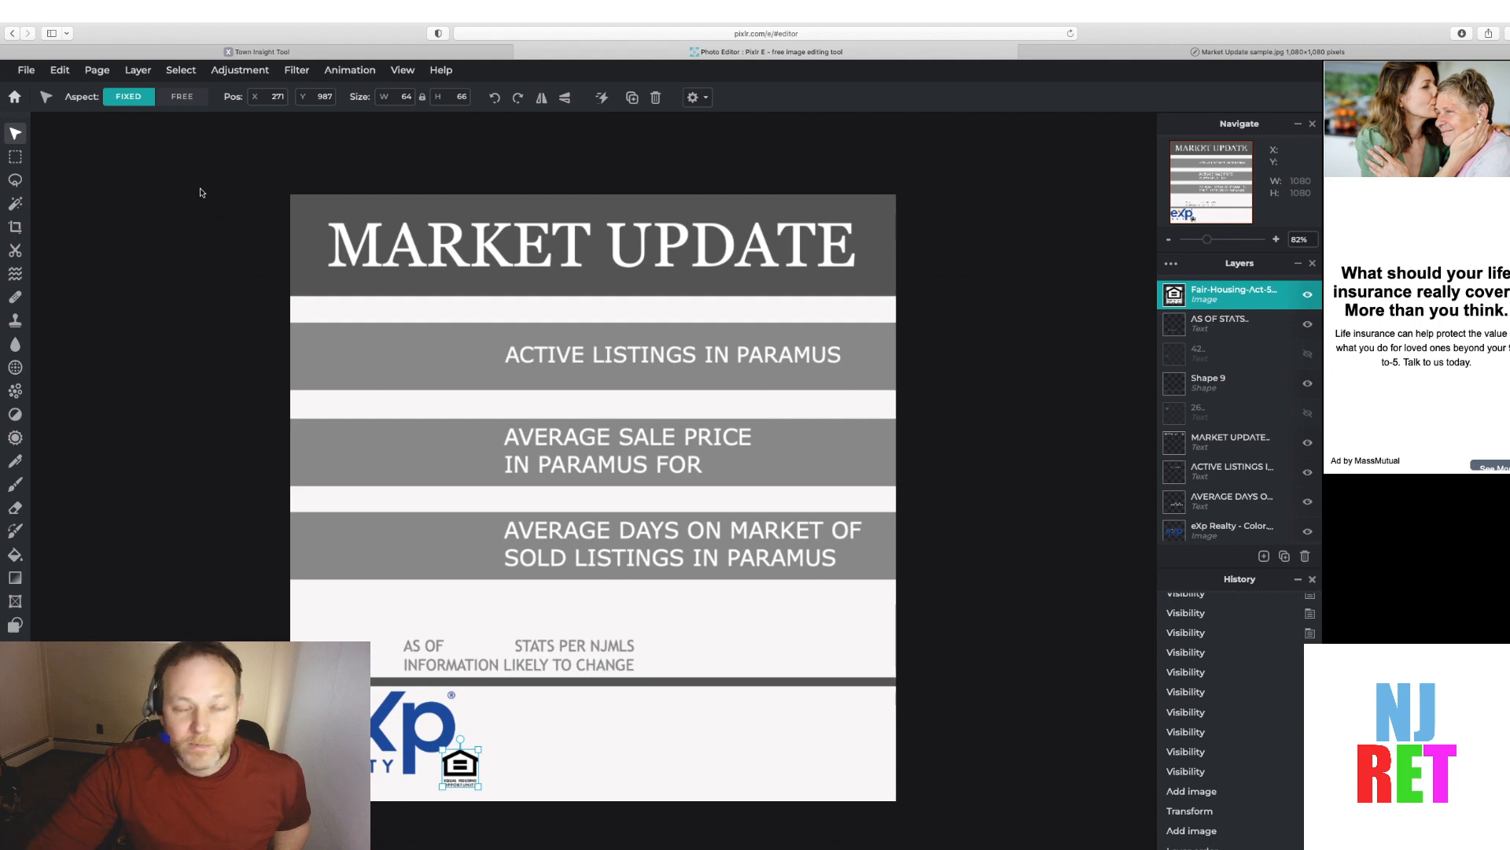
# Add the headshot 2018 image from the pixlr demo folder to the graphic as a new layer
pyautogui.click(239, 71)
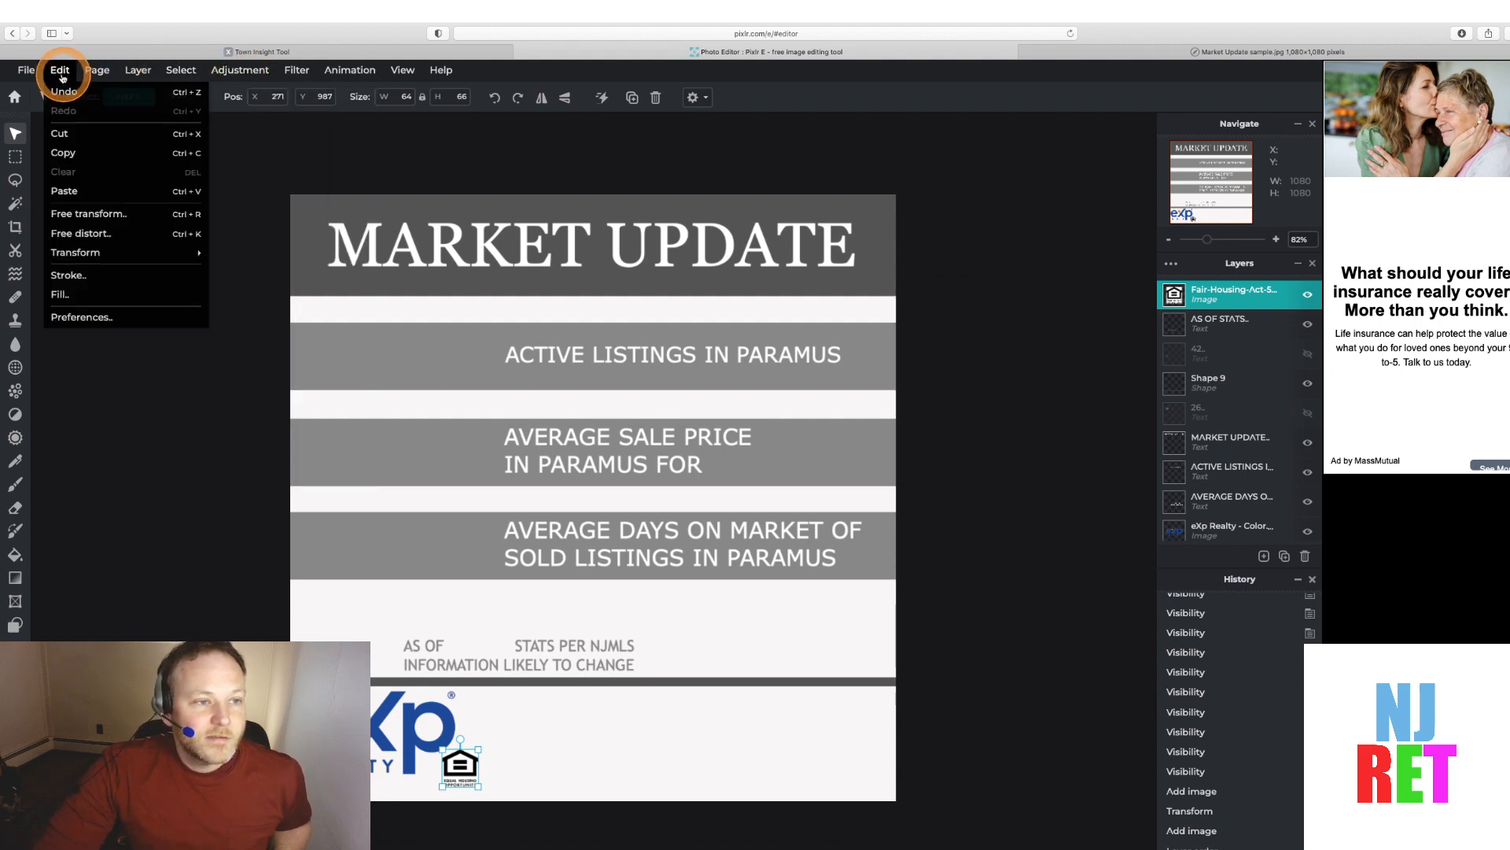
pyautogui.moveTo(149, 76)
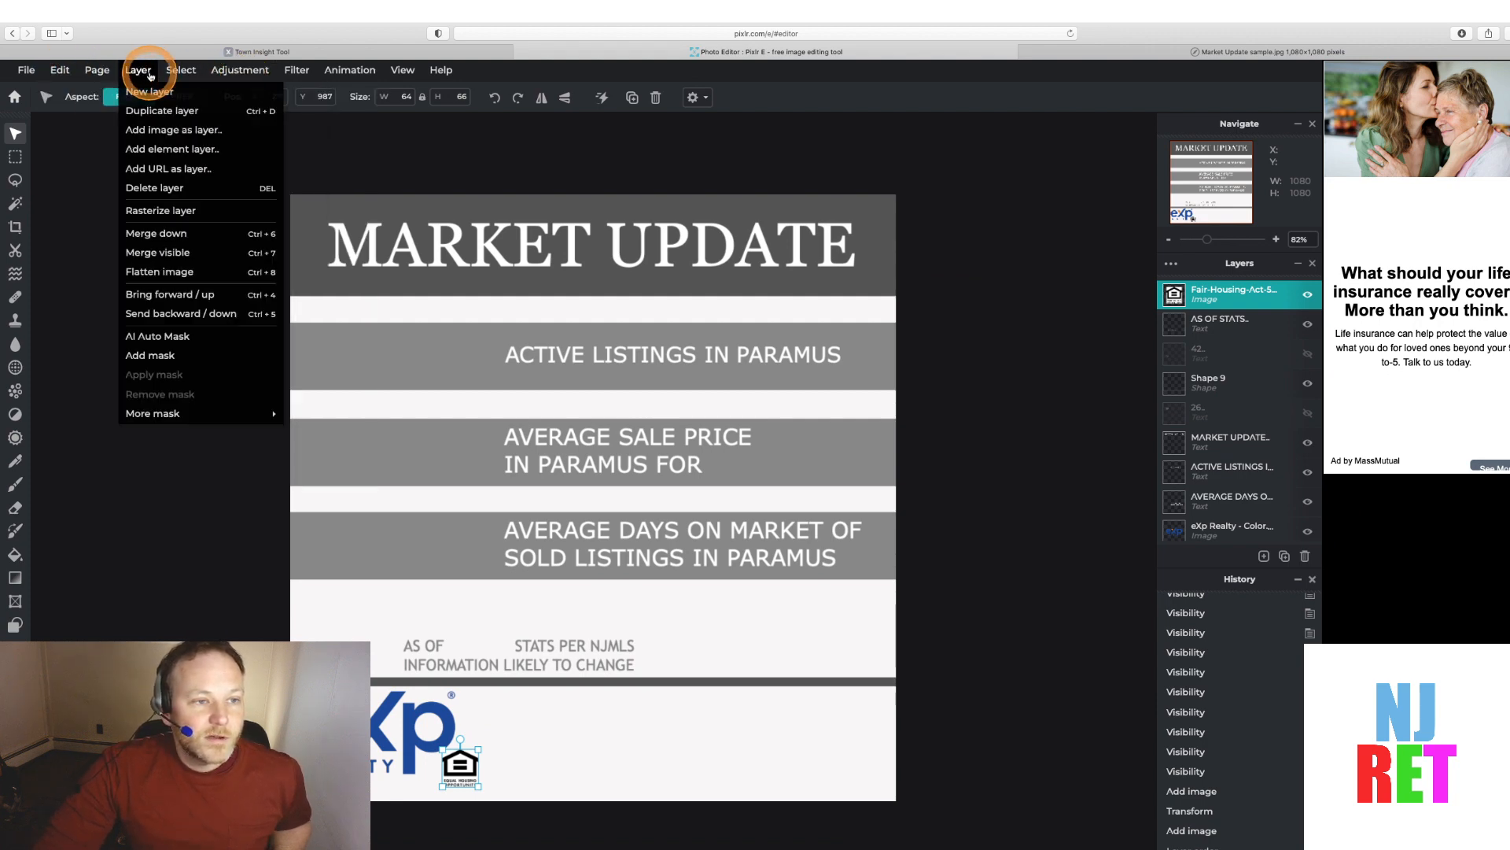
pyautogui.click(152, 136)
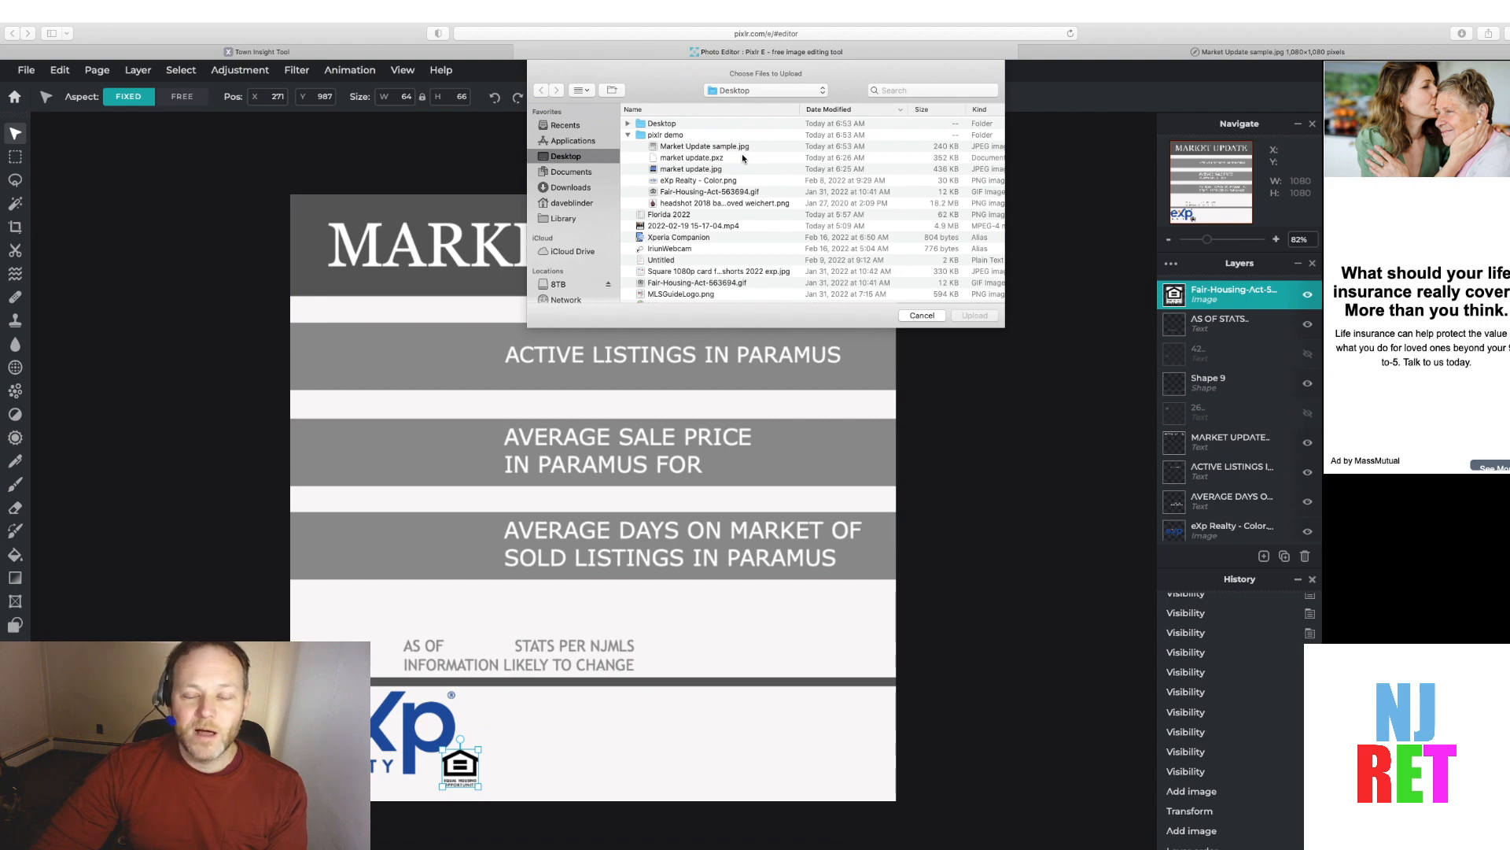
pyautogui.click(675, 198)
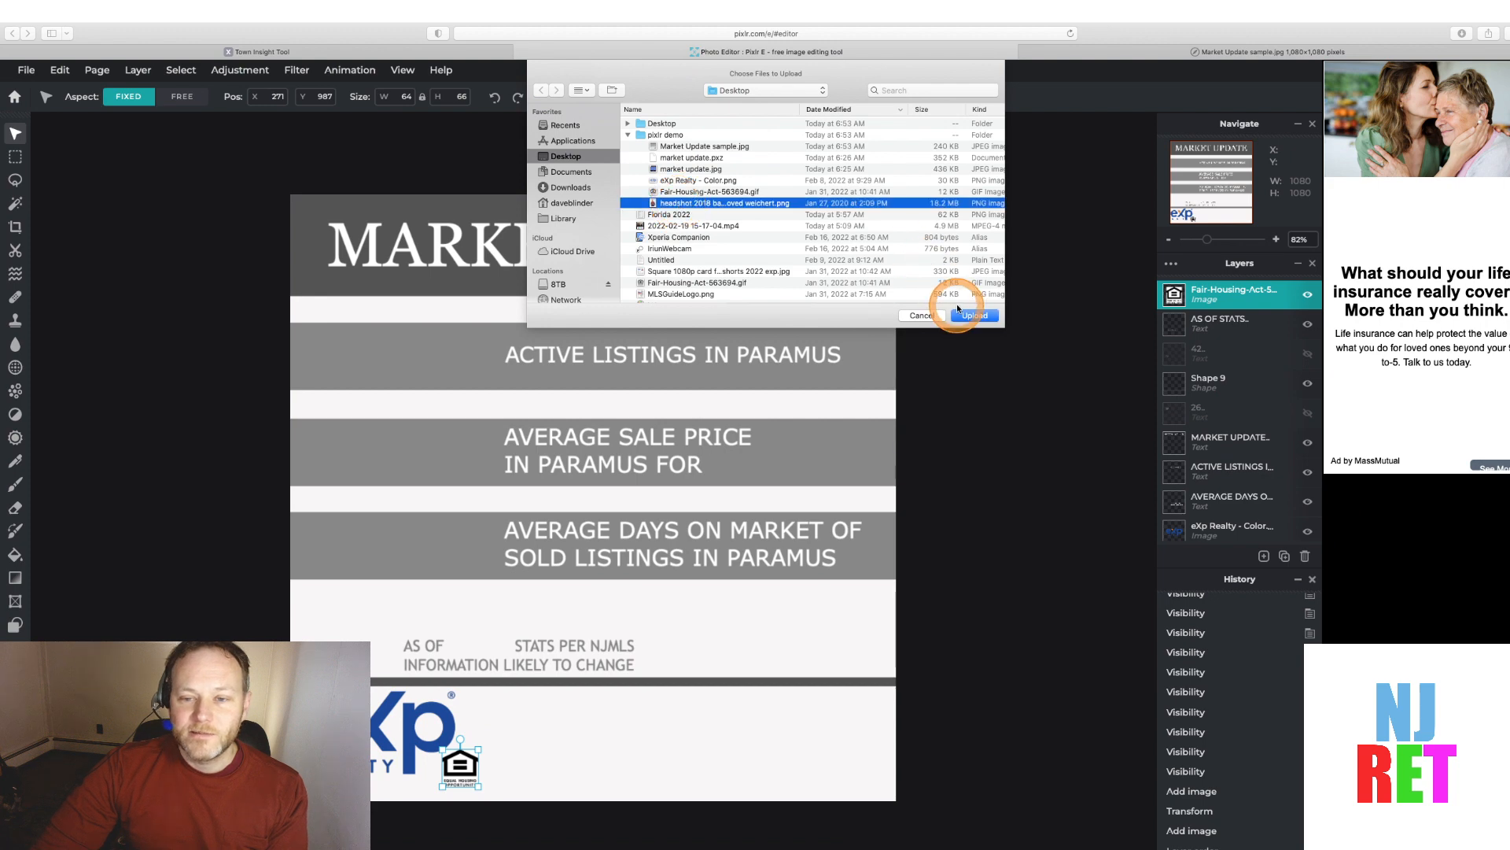
pyautogui.click(973, 315)
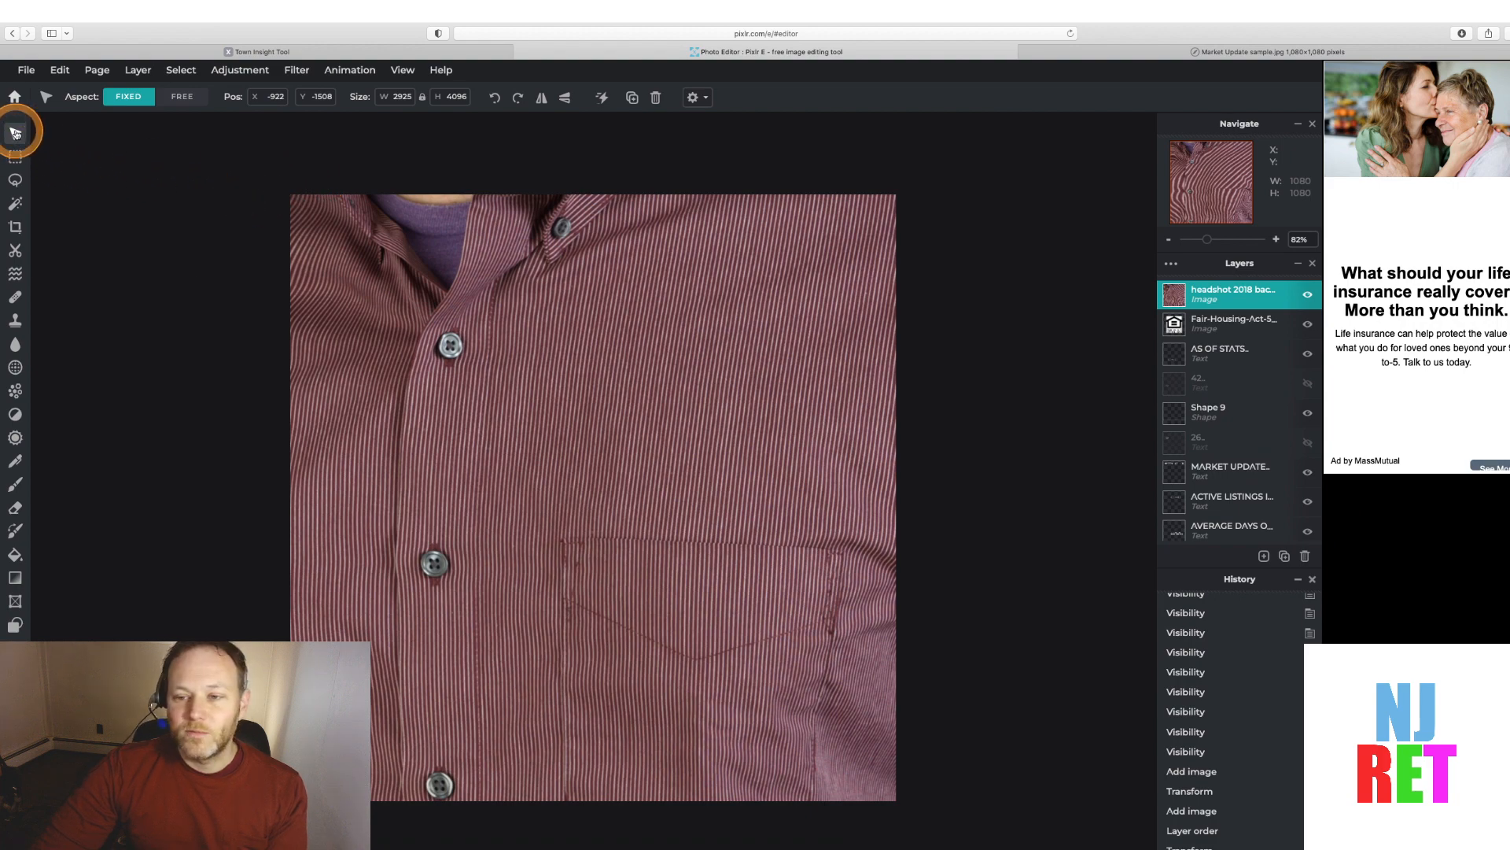
# Scale the headshot down to about 242 × 339 px and place it in the graphic's bottom-right corner
pyautogui.click(422, 284)
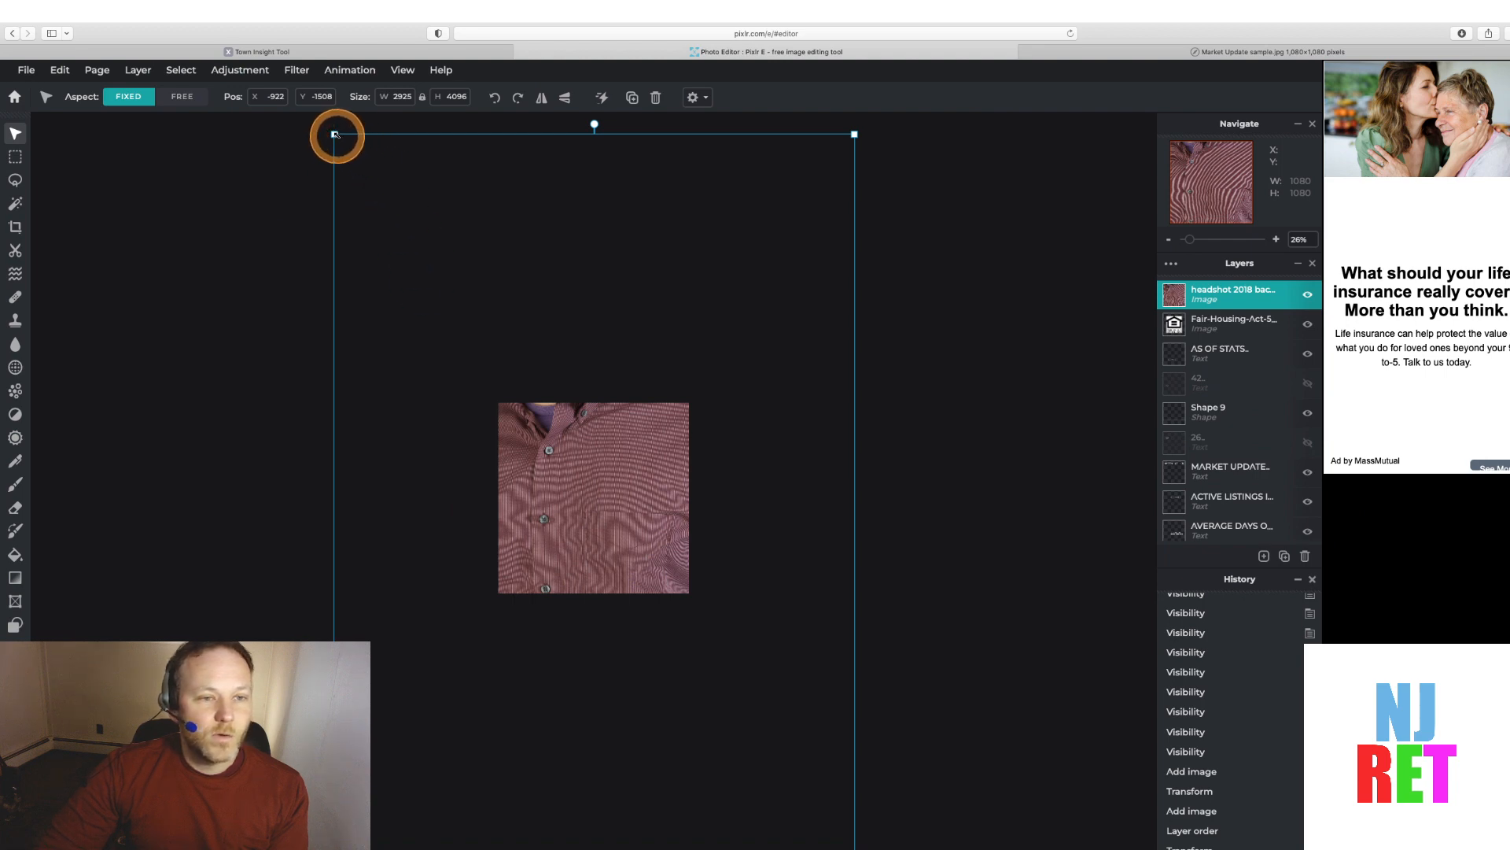
pyautogui.moveTo(334, 134); pyautogui.dragTo(742, 463)
pyautogui.moveTo(795, 779); pyautogui.dragTo(645, 600)
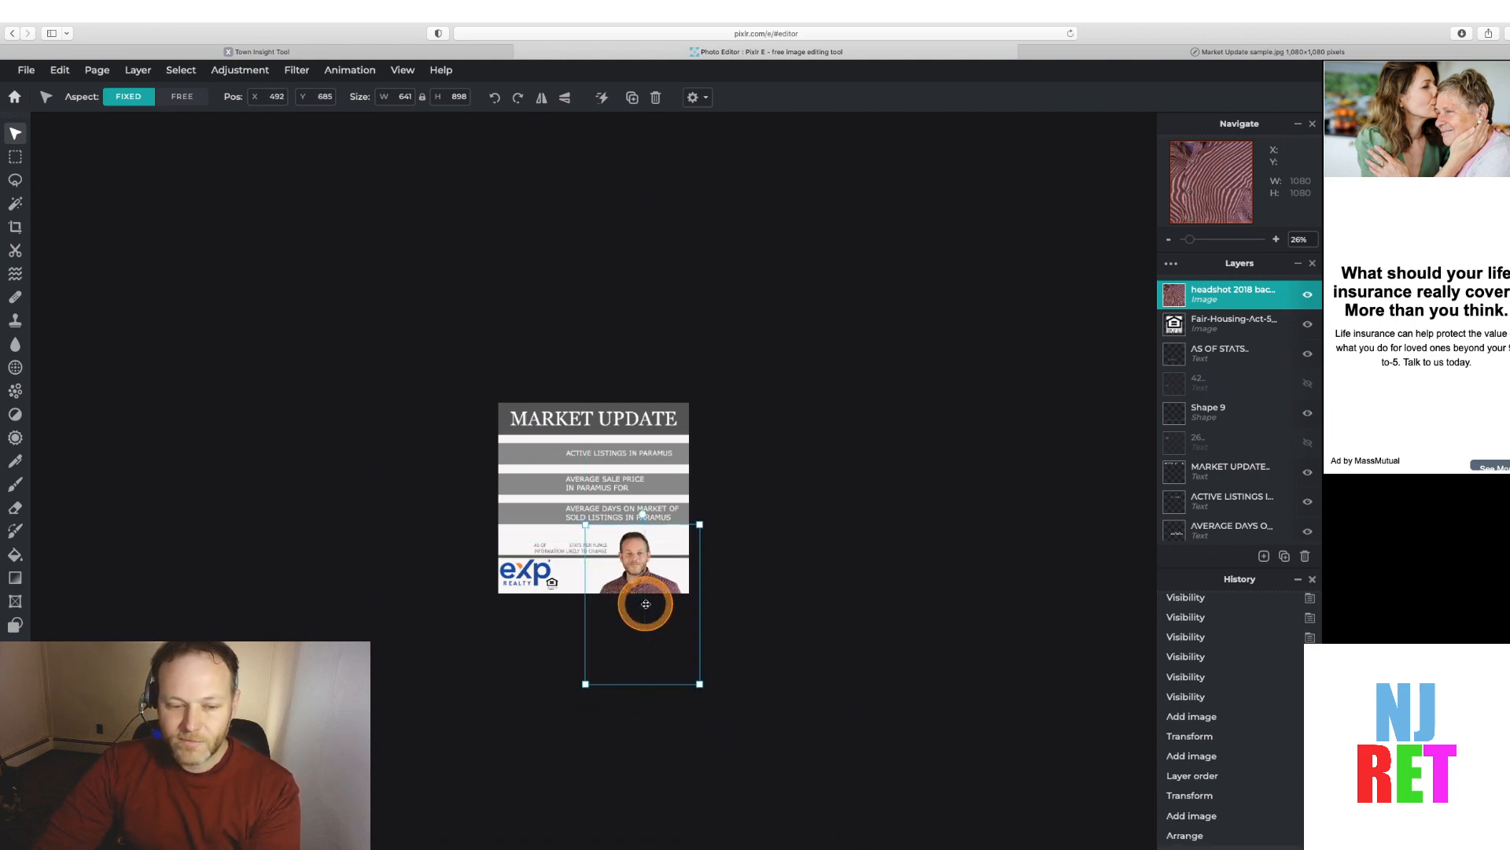
pyautogui.scroll(5, 646, 576)
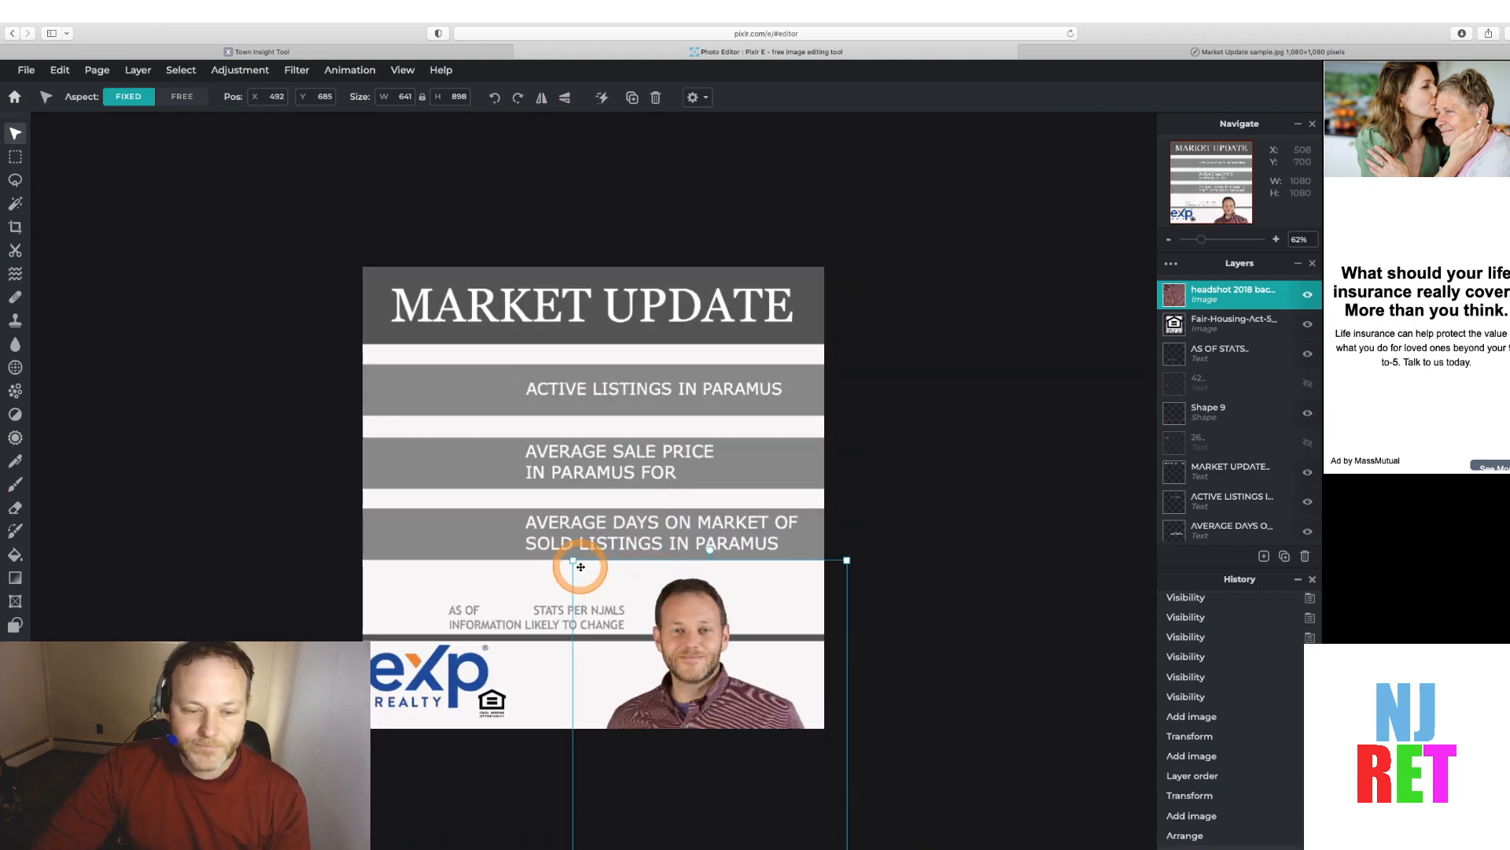
pyautogui.moveTo(573, 561); pyautogui.dragTo(708, 688)
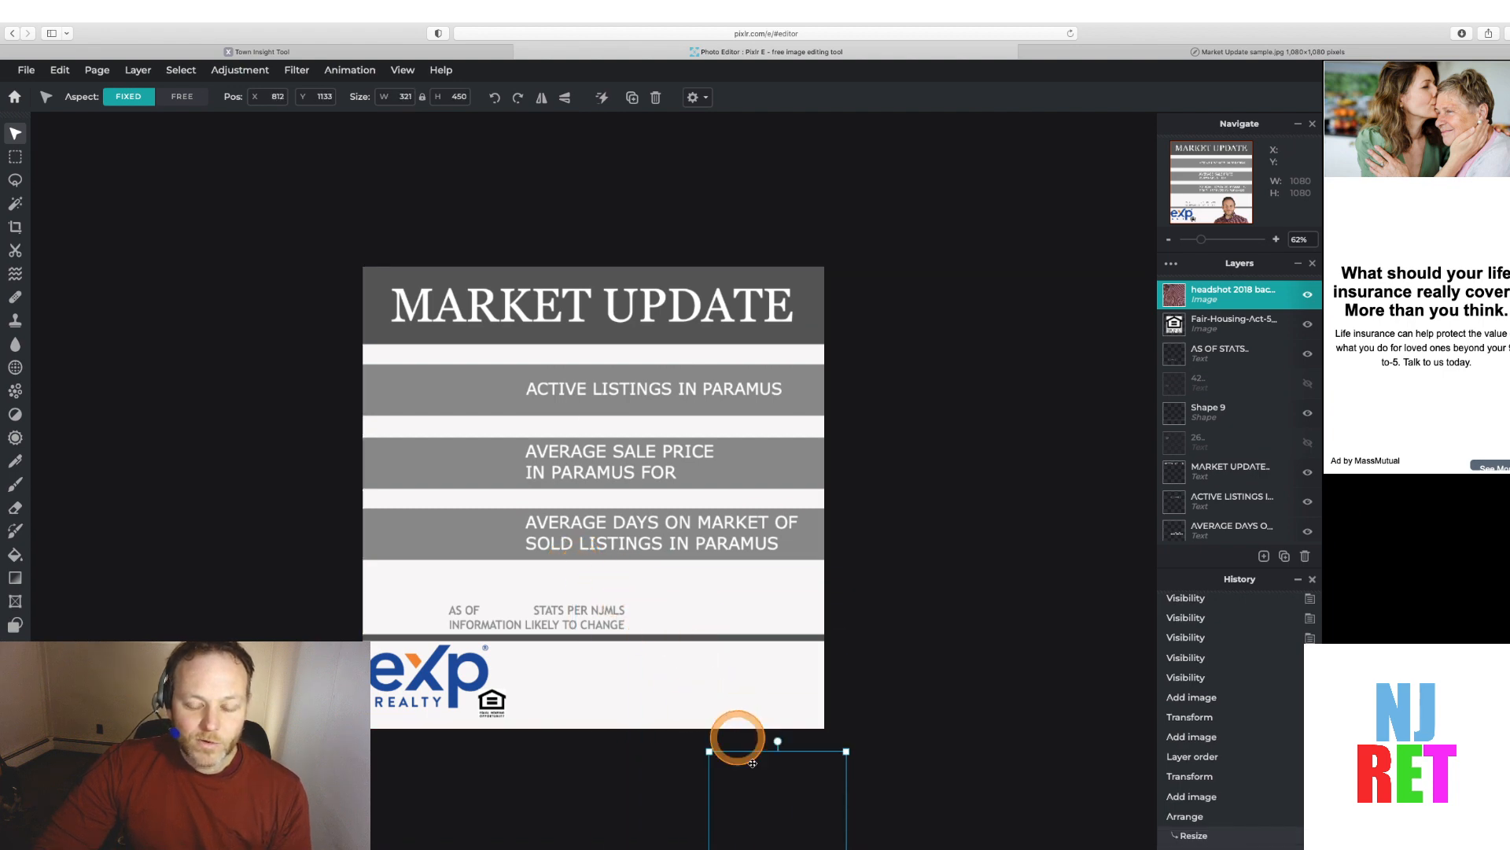
pyautogui.moveTo(767, 794); pyautogui.dragTo(736, 647)
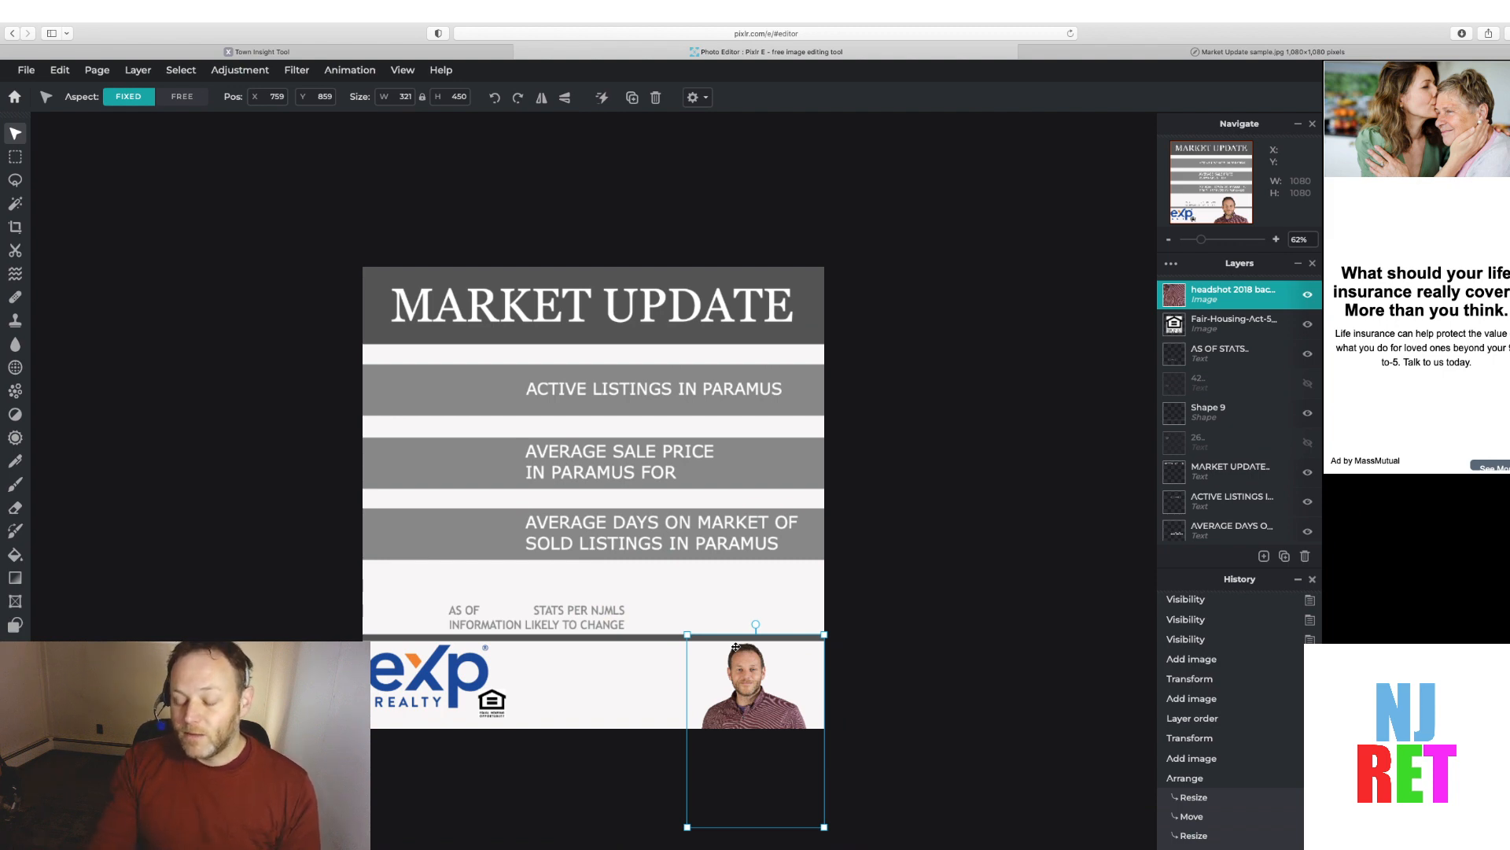
pyautogui.click(692, 648)
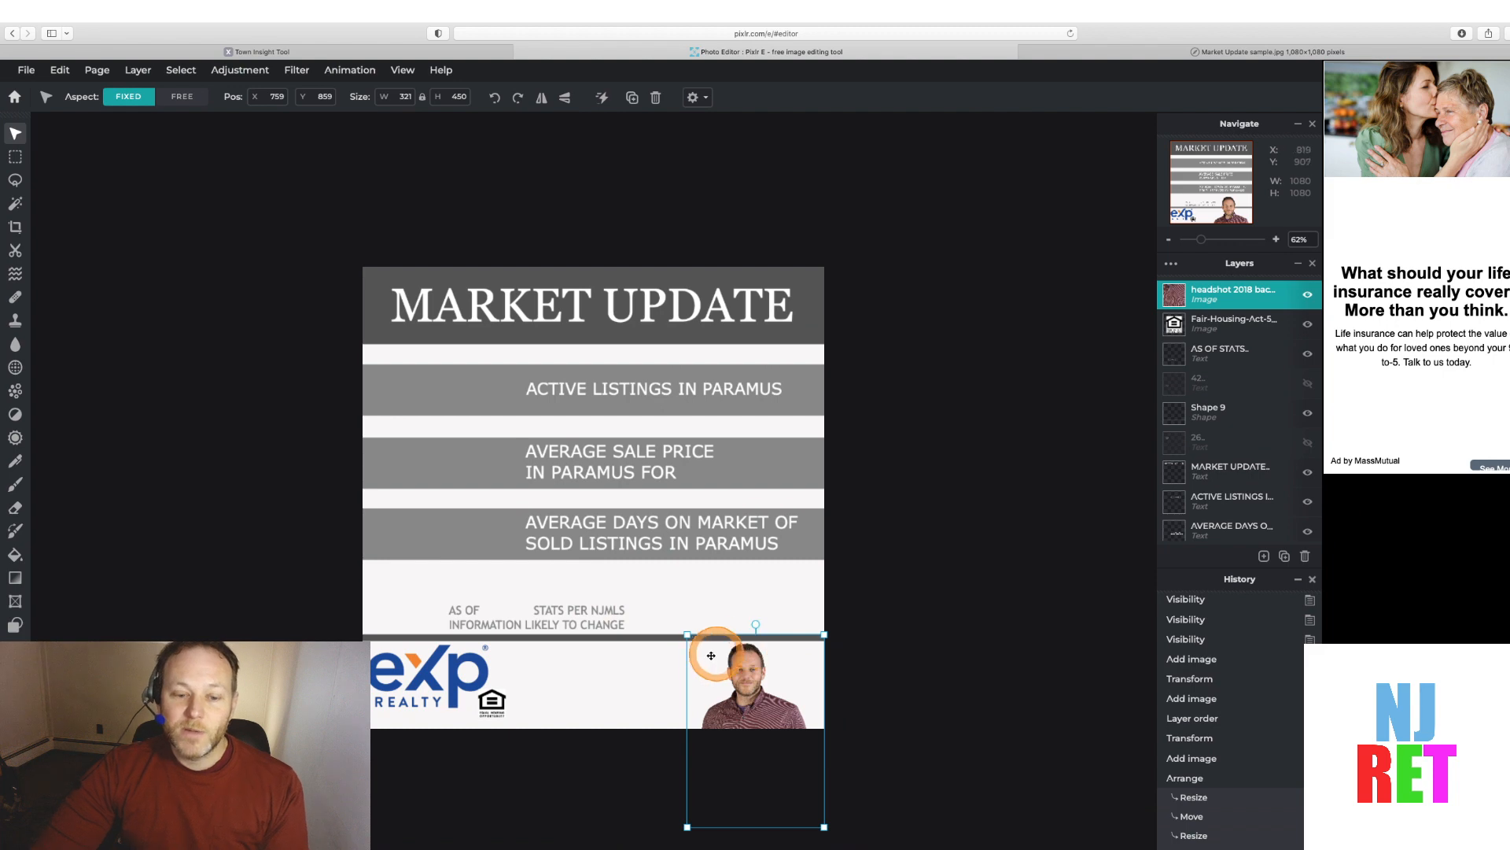
pyautogui.moveTo(693, 649); pyautogui.dragTo(762, 660)
pyautogui.click(761, 702)
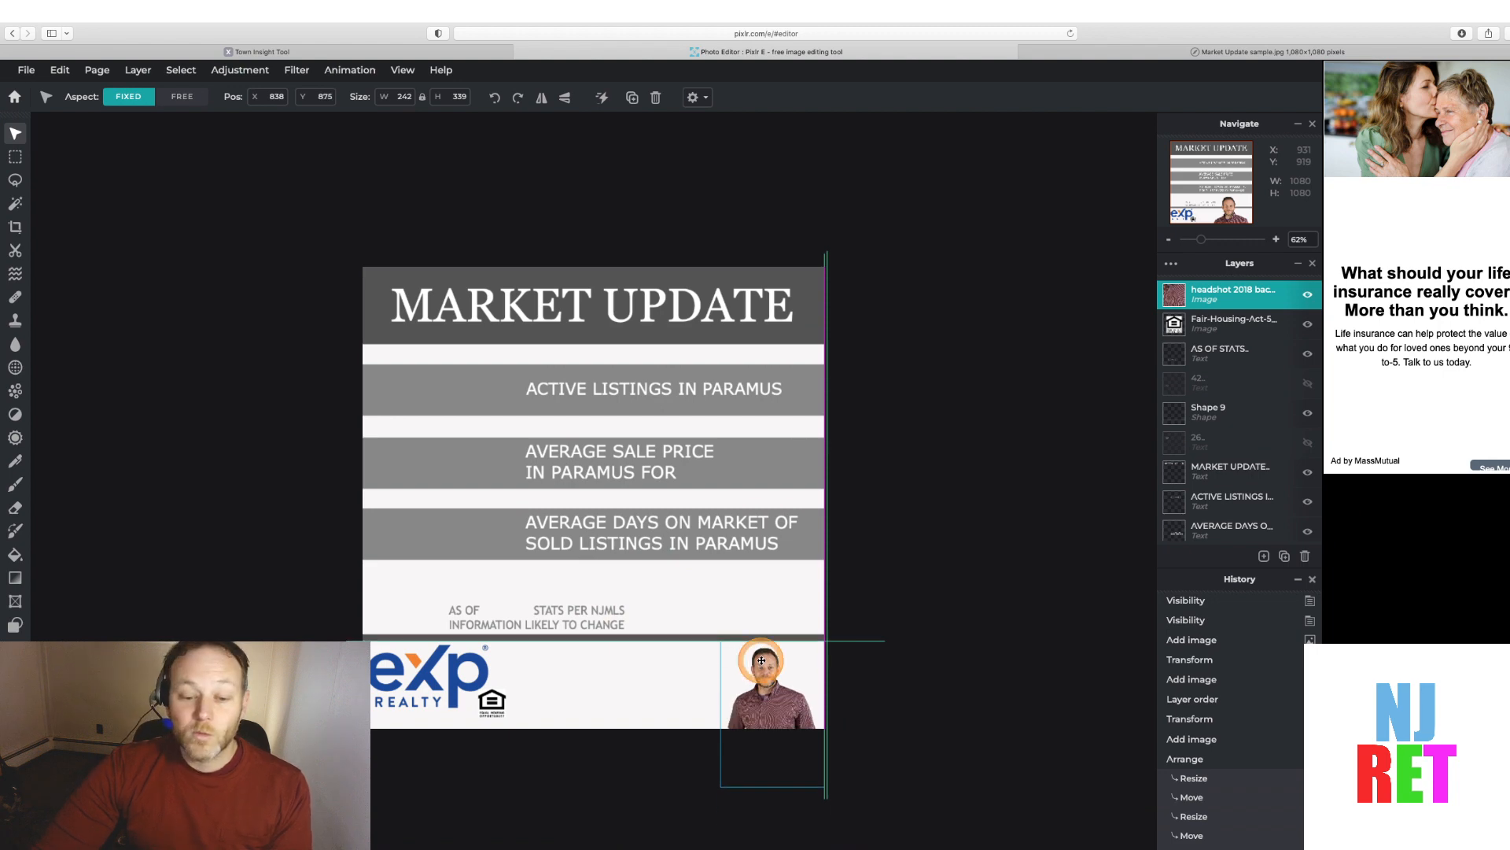
pyautogui.moveTo(762, 660); pyautogui.dragTo(761, 661)
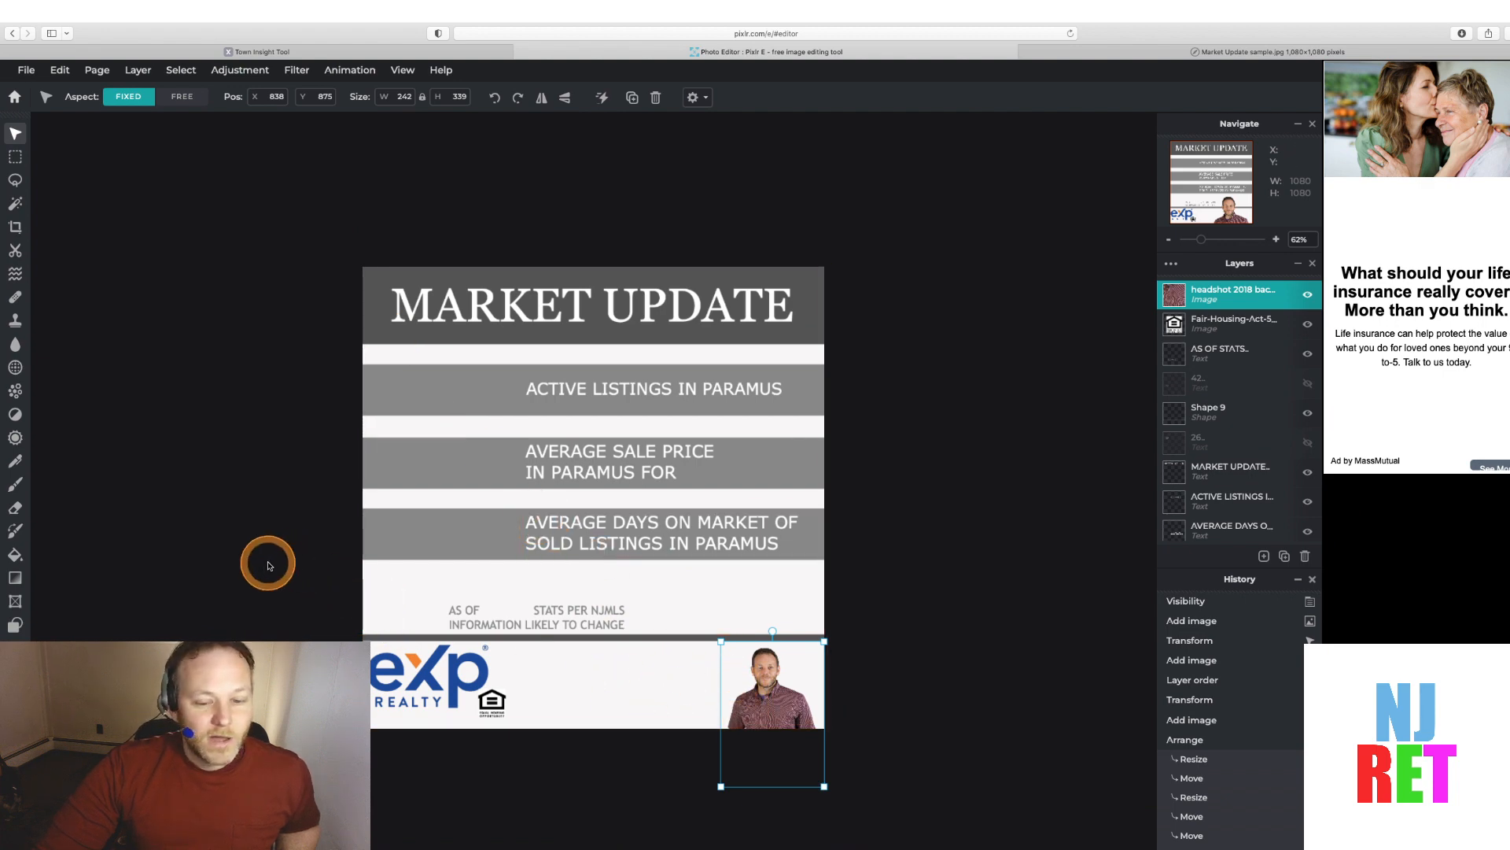
pyautogui.click(210, 549)
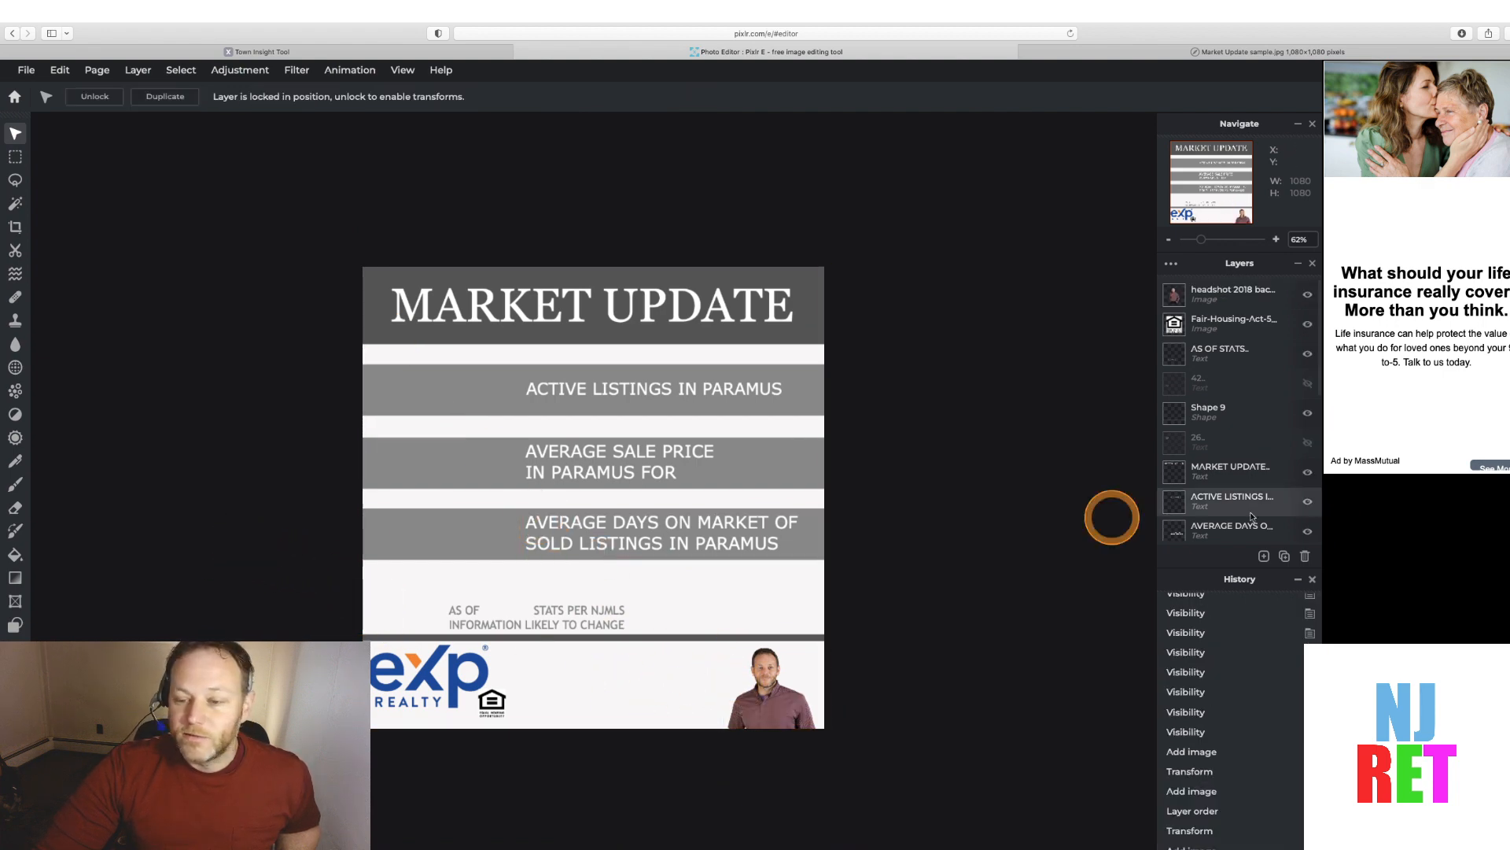
# Add a new text layer above the Fair Housing logo and replace the placeholder with the agent's full name
pyautogui.click(1215, 333)
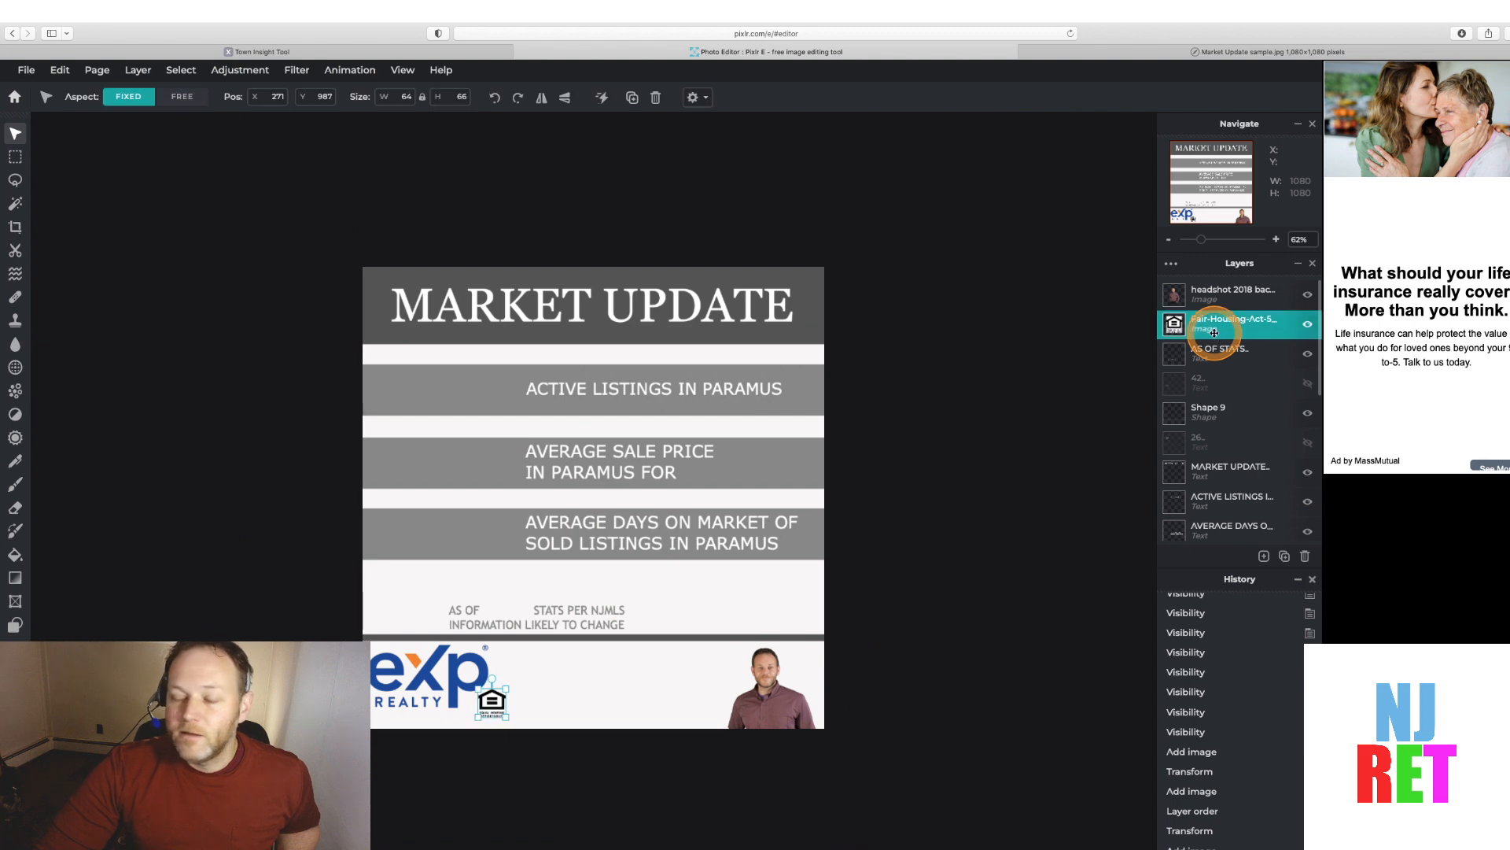
pyautogui.click(1263, 556)
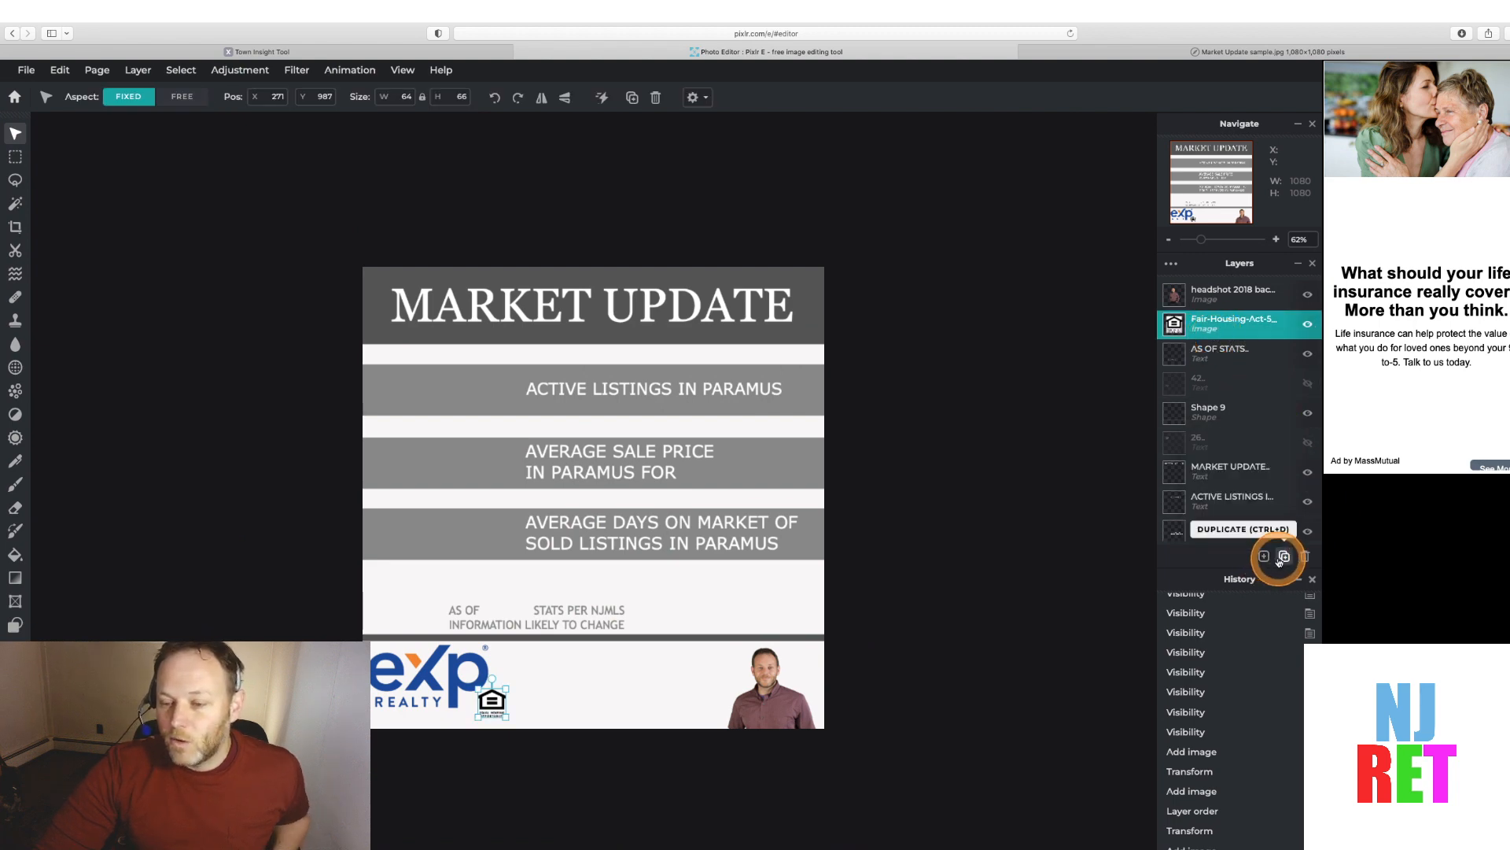
pyautogui.click(1263, 556)
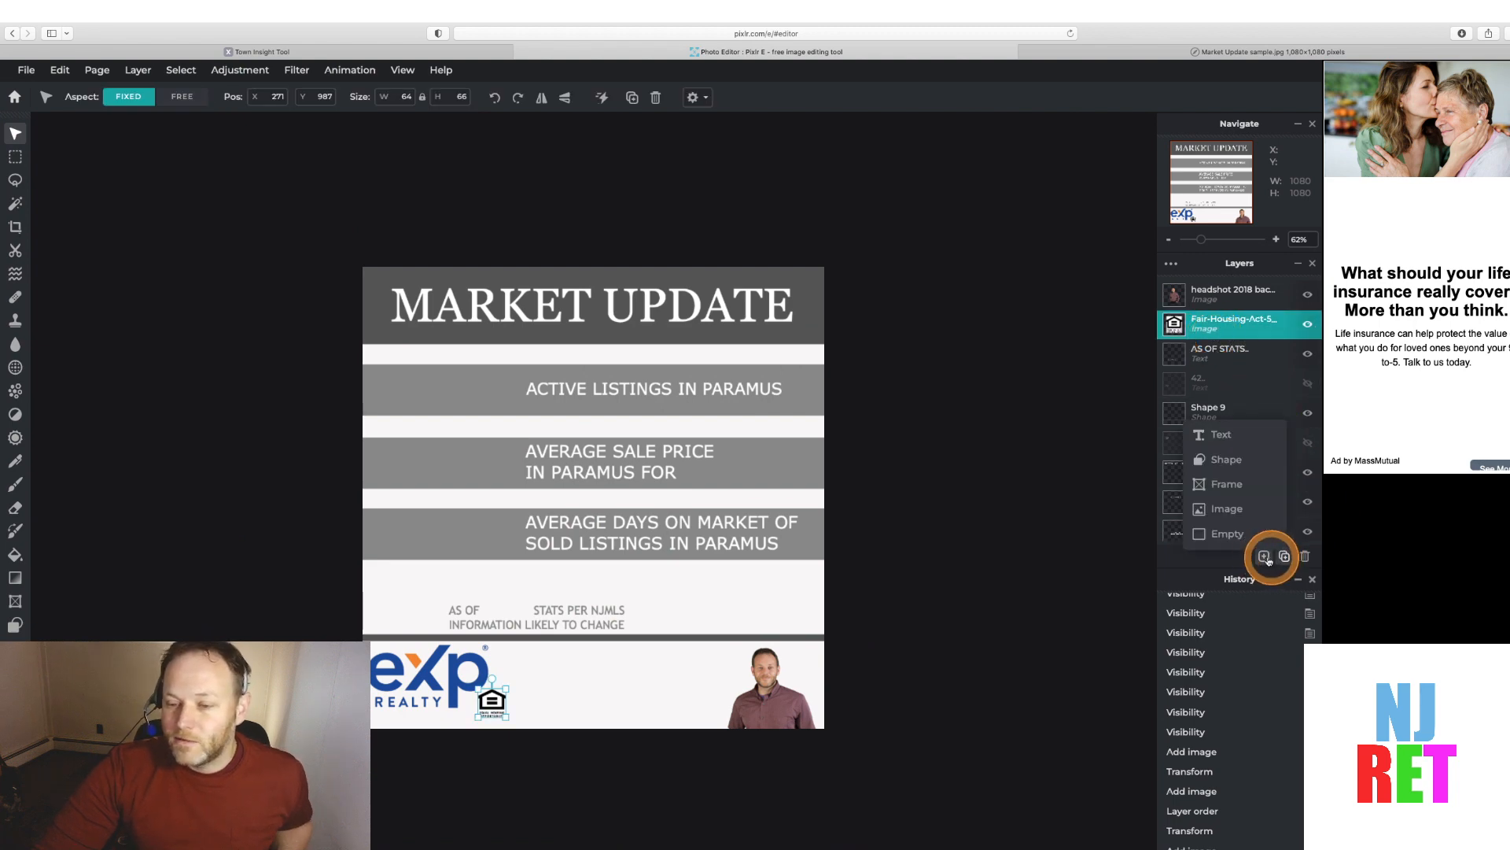
pyautogui.click(1220, 443)
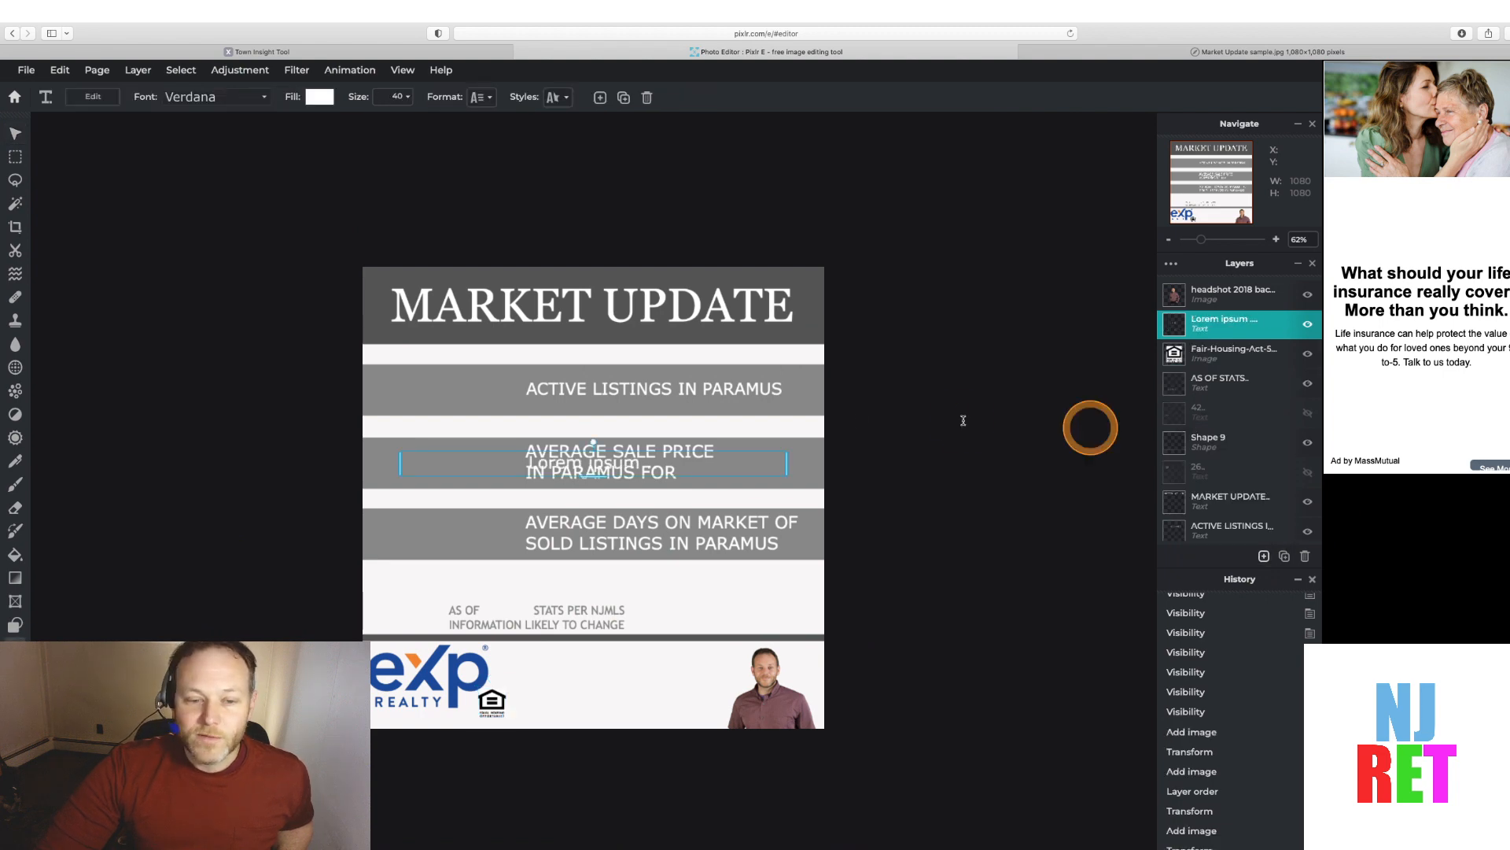
pyautogui.click(556, 466)
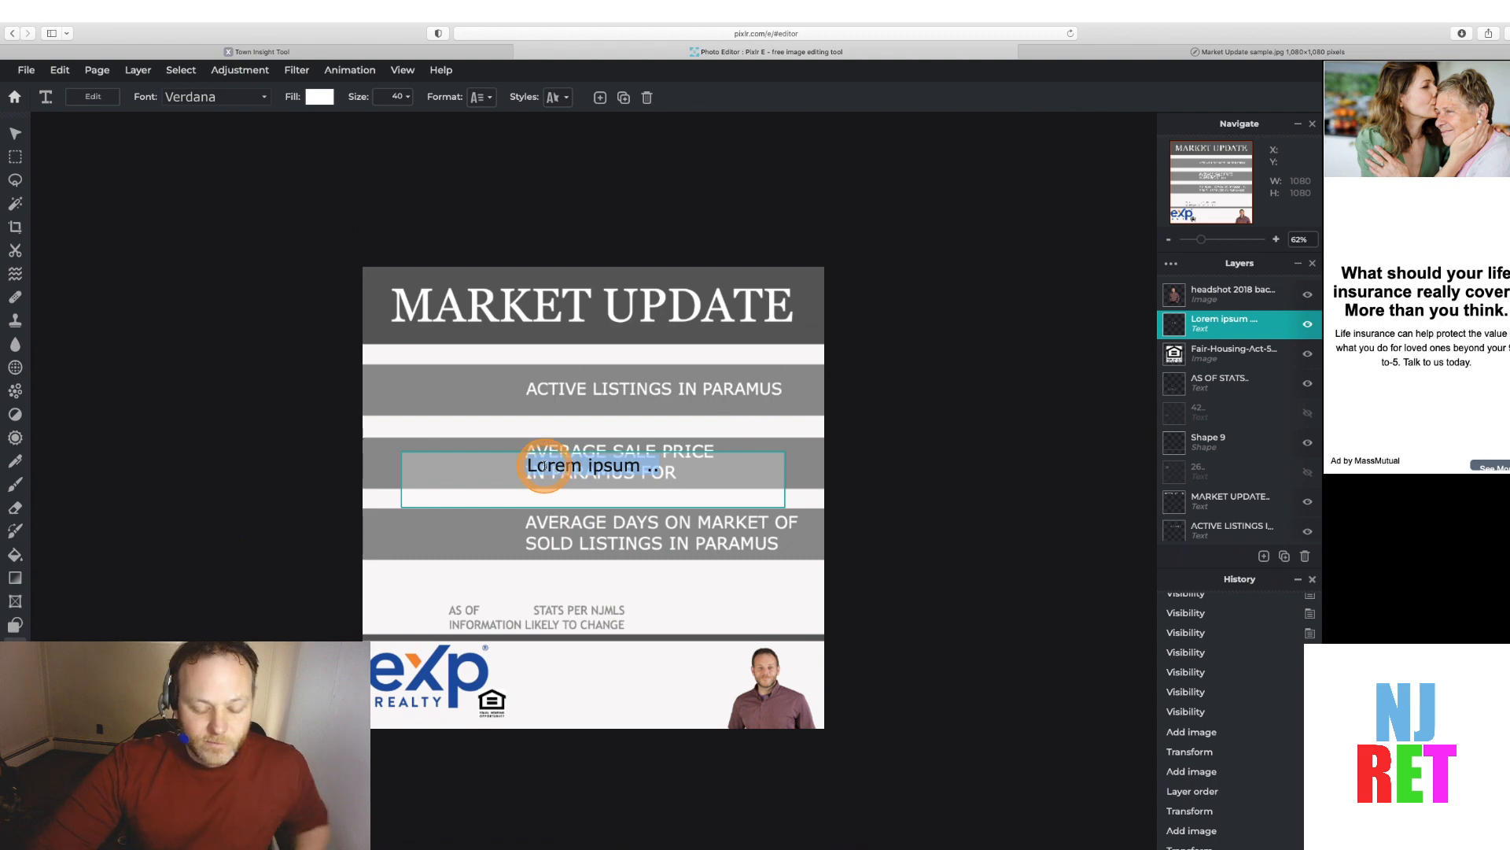
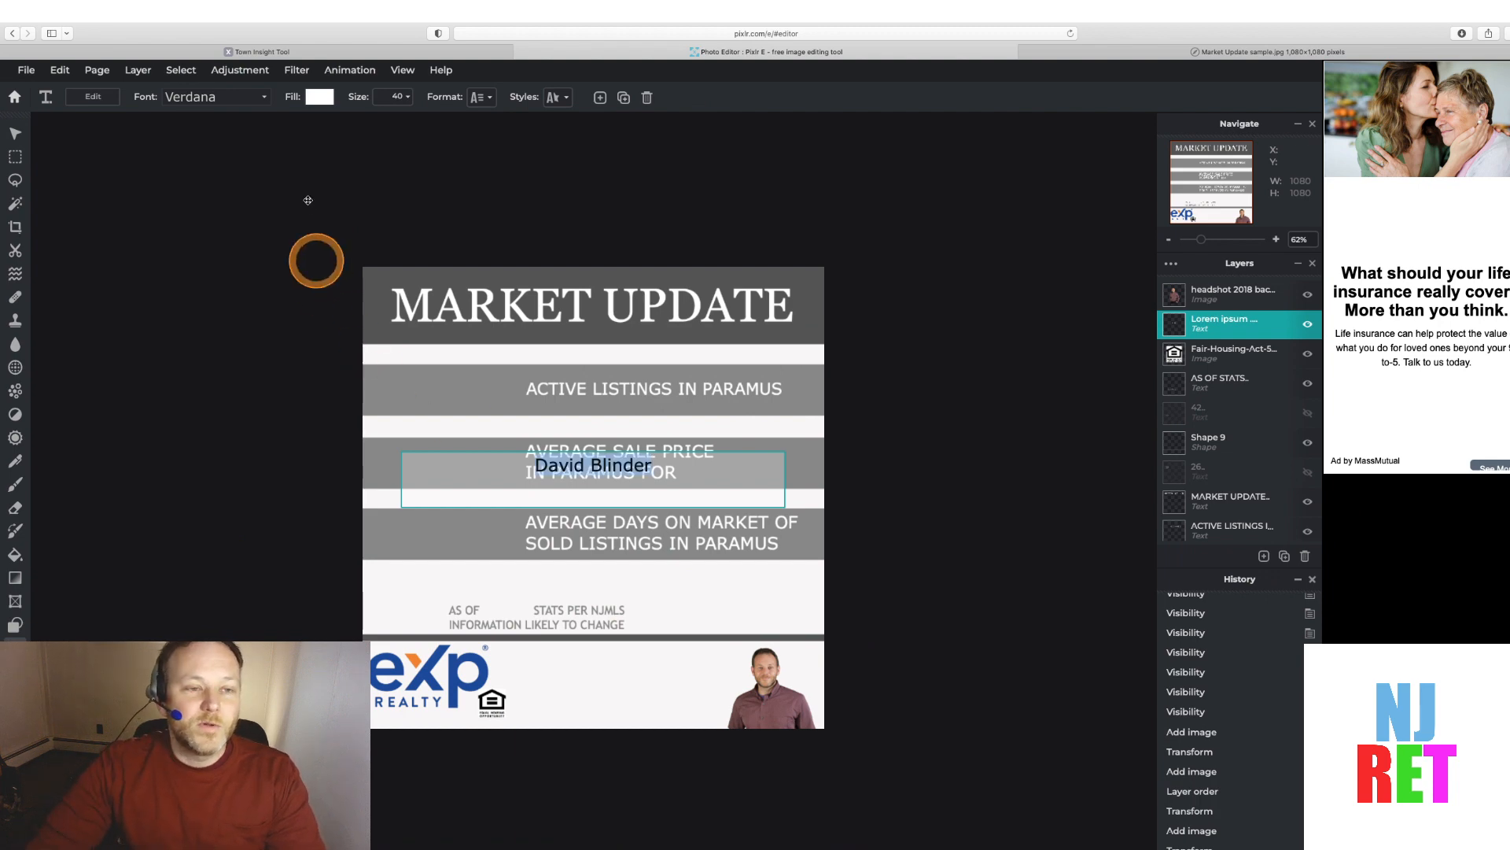
# Set the name text's fill colour to #545454 by sampling the gray header bar with the eyedropper
pyautogui.click(321, 99)
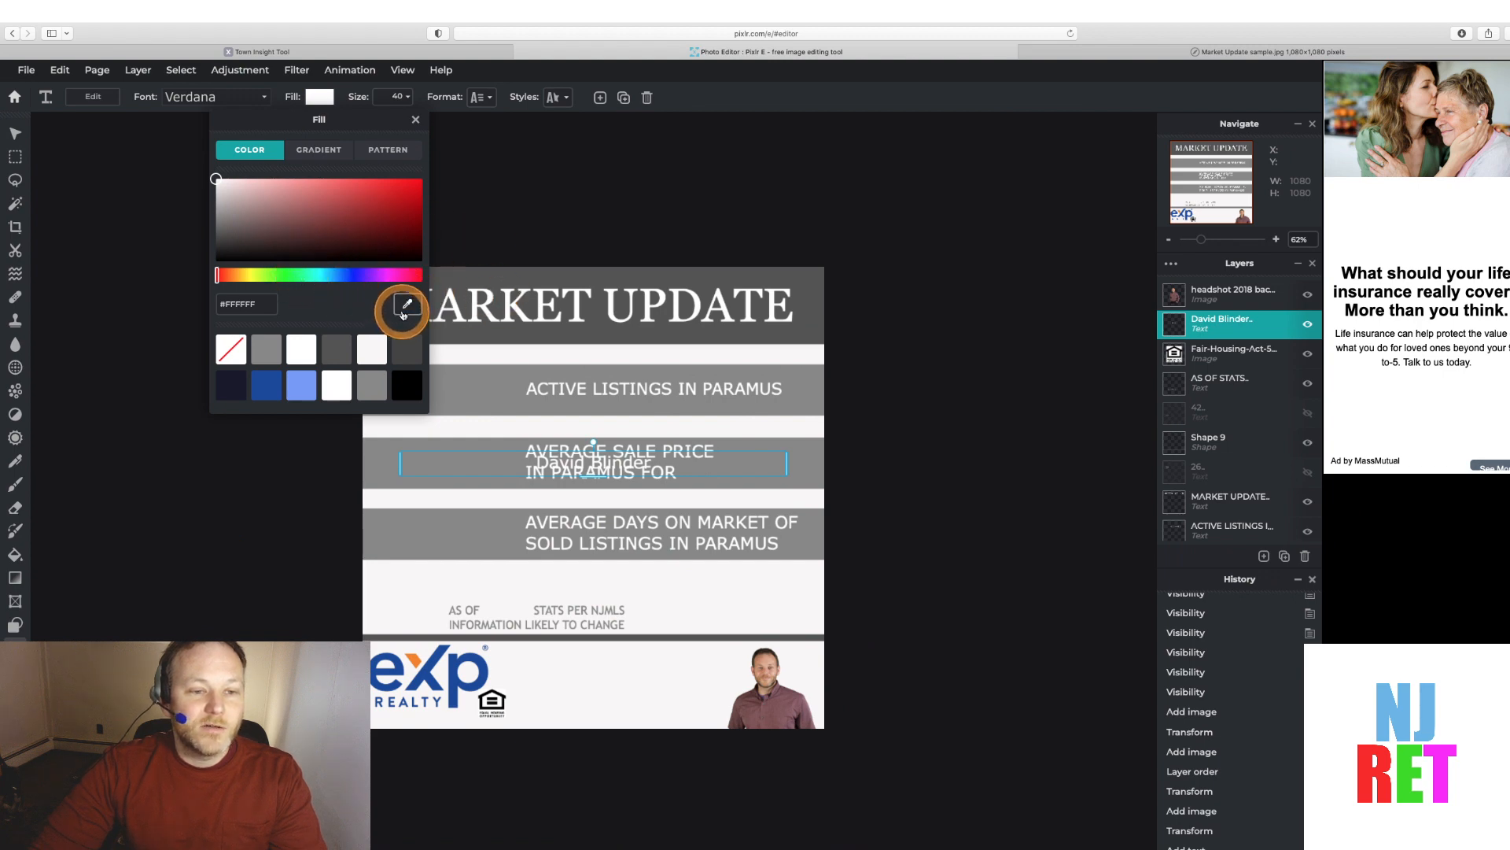
pyautogui.click(405, 307)
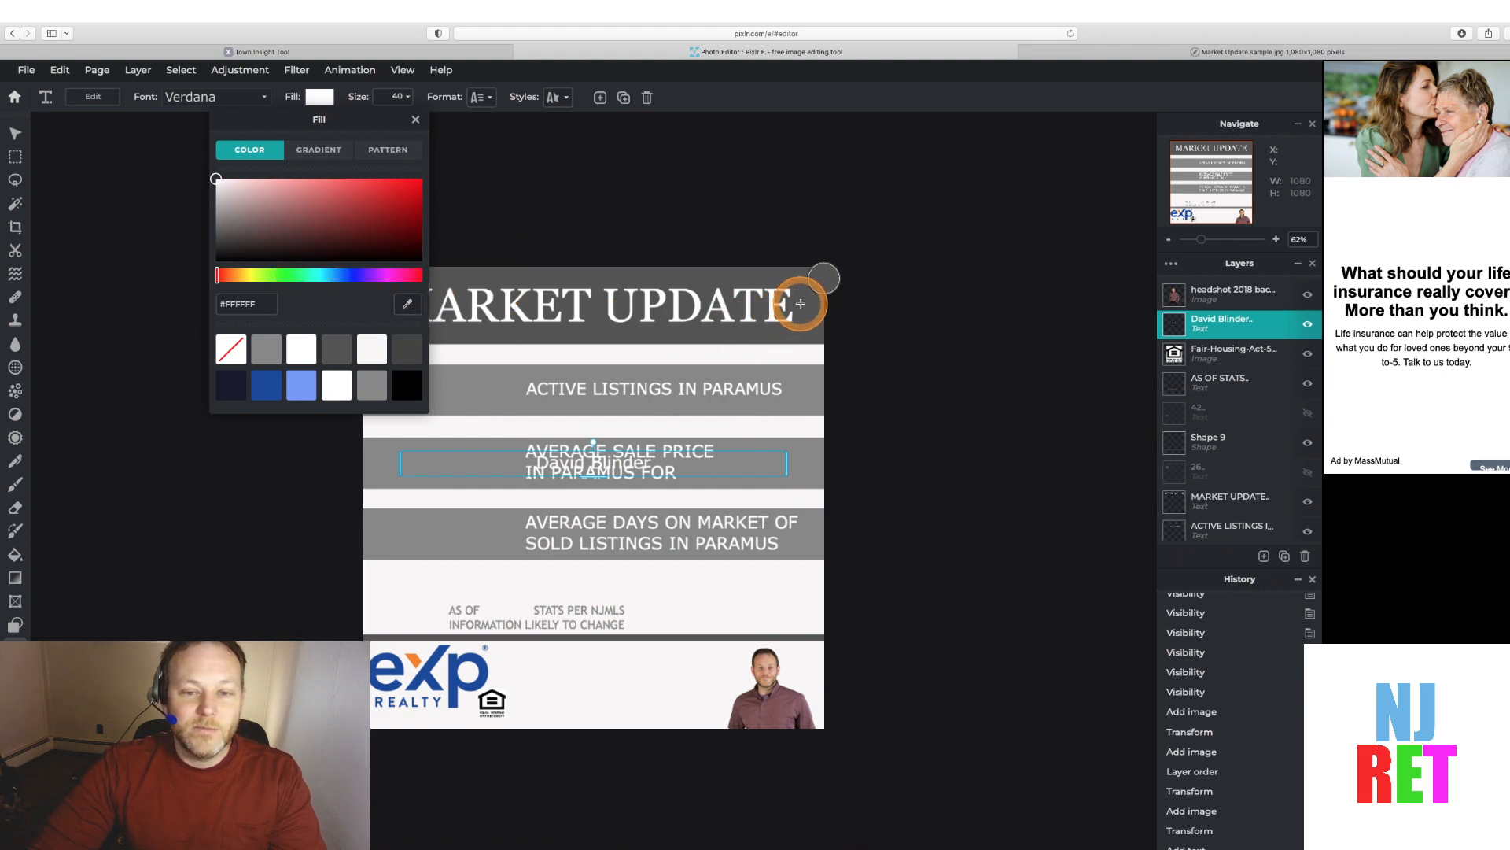
pyautogui.click(800, 304)
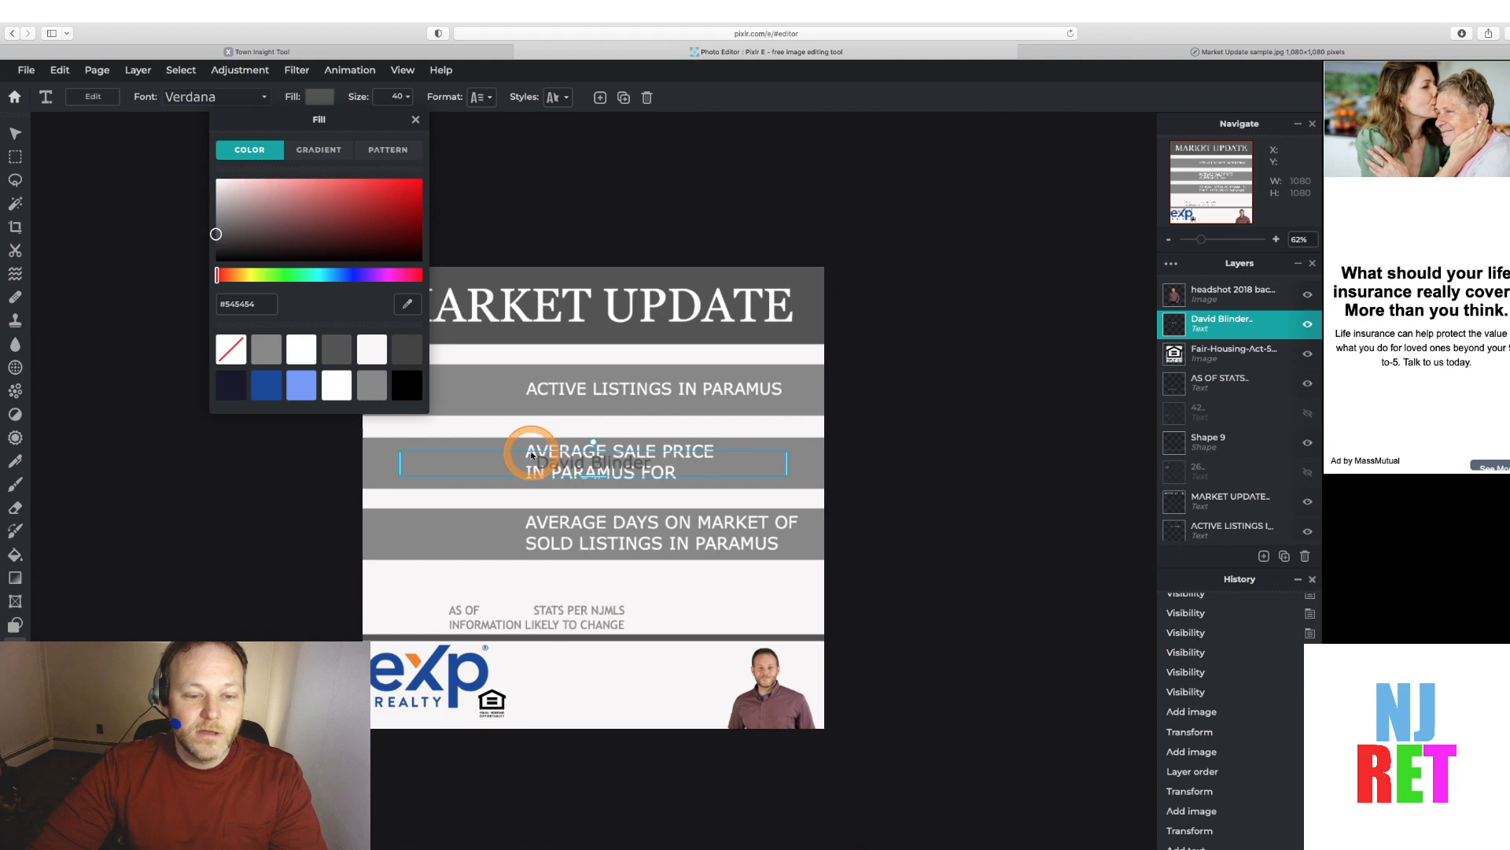
pyautogui.click(530, 454)
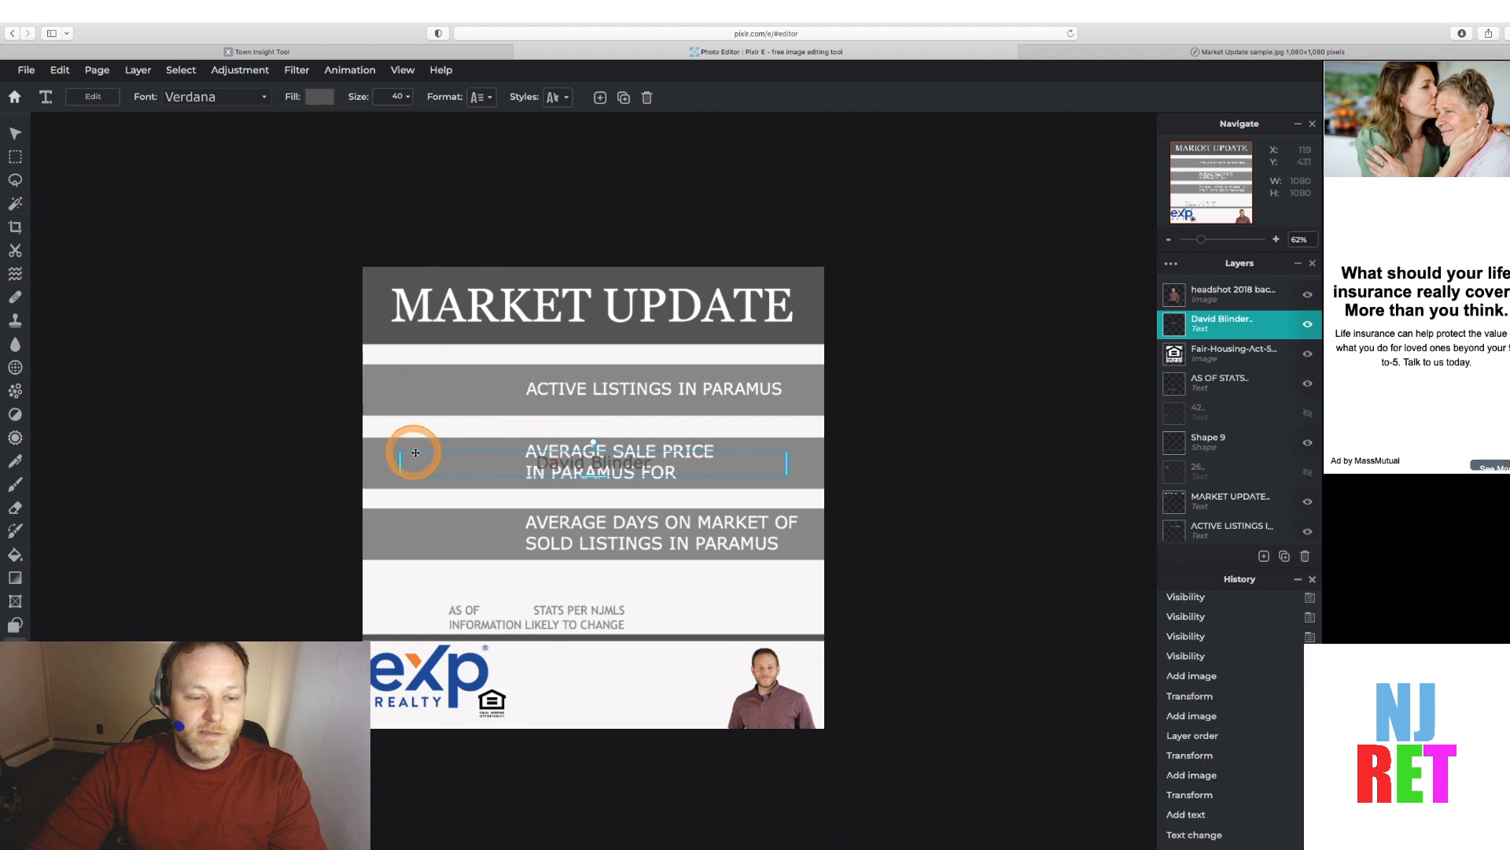
# Move the name text down into the bottom bar beside the eXp logo
pyautogui.moveTo(415, 452); pyautogui.dragTo(417, 655)
pyautogui.doubleClick(550, 668)
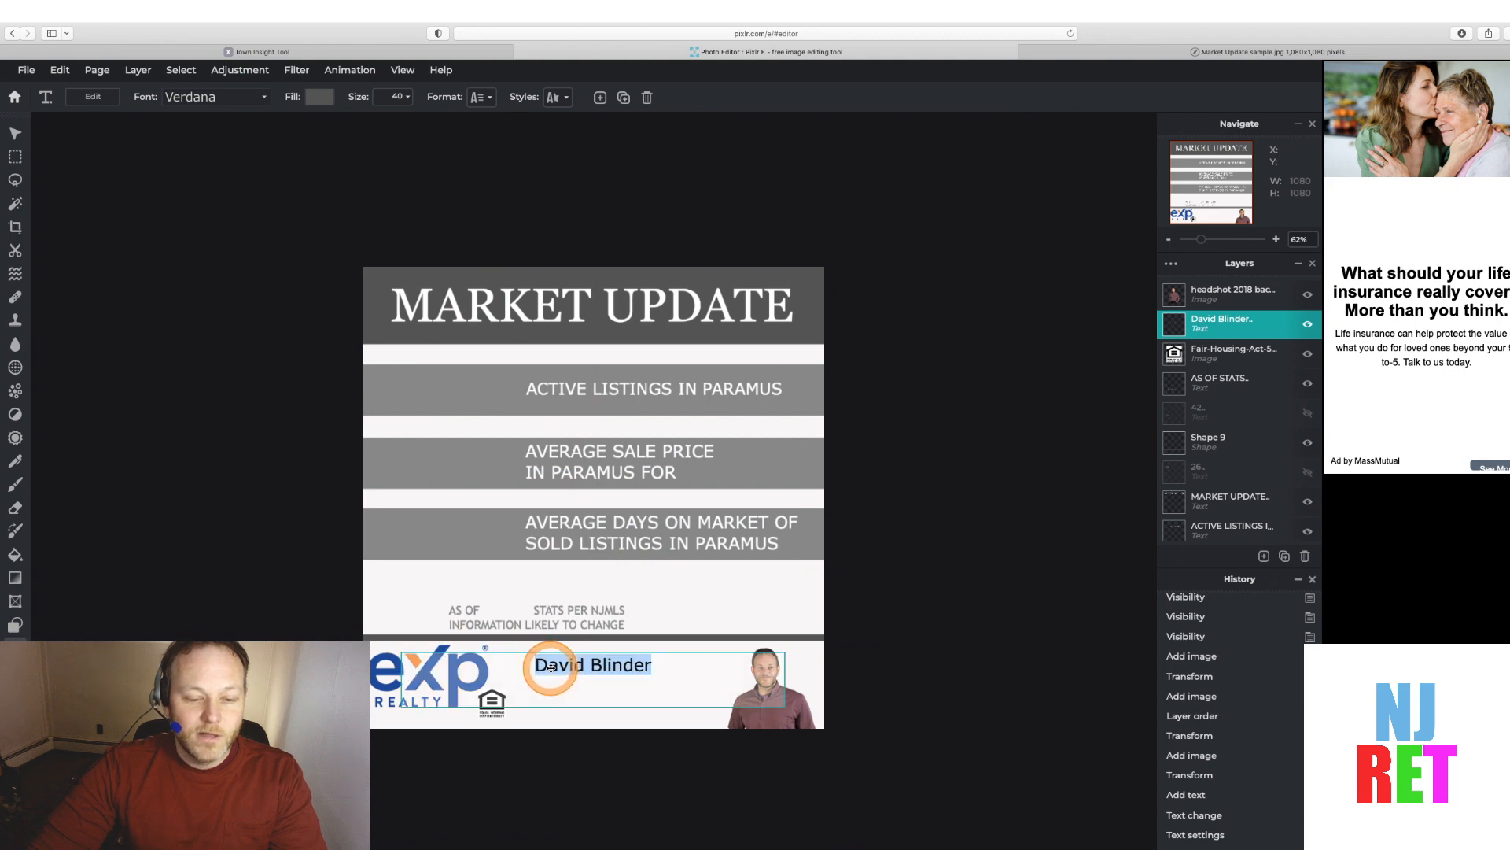
pyautogui.click(536, 666)
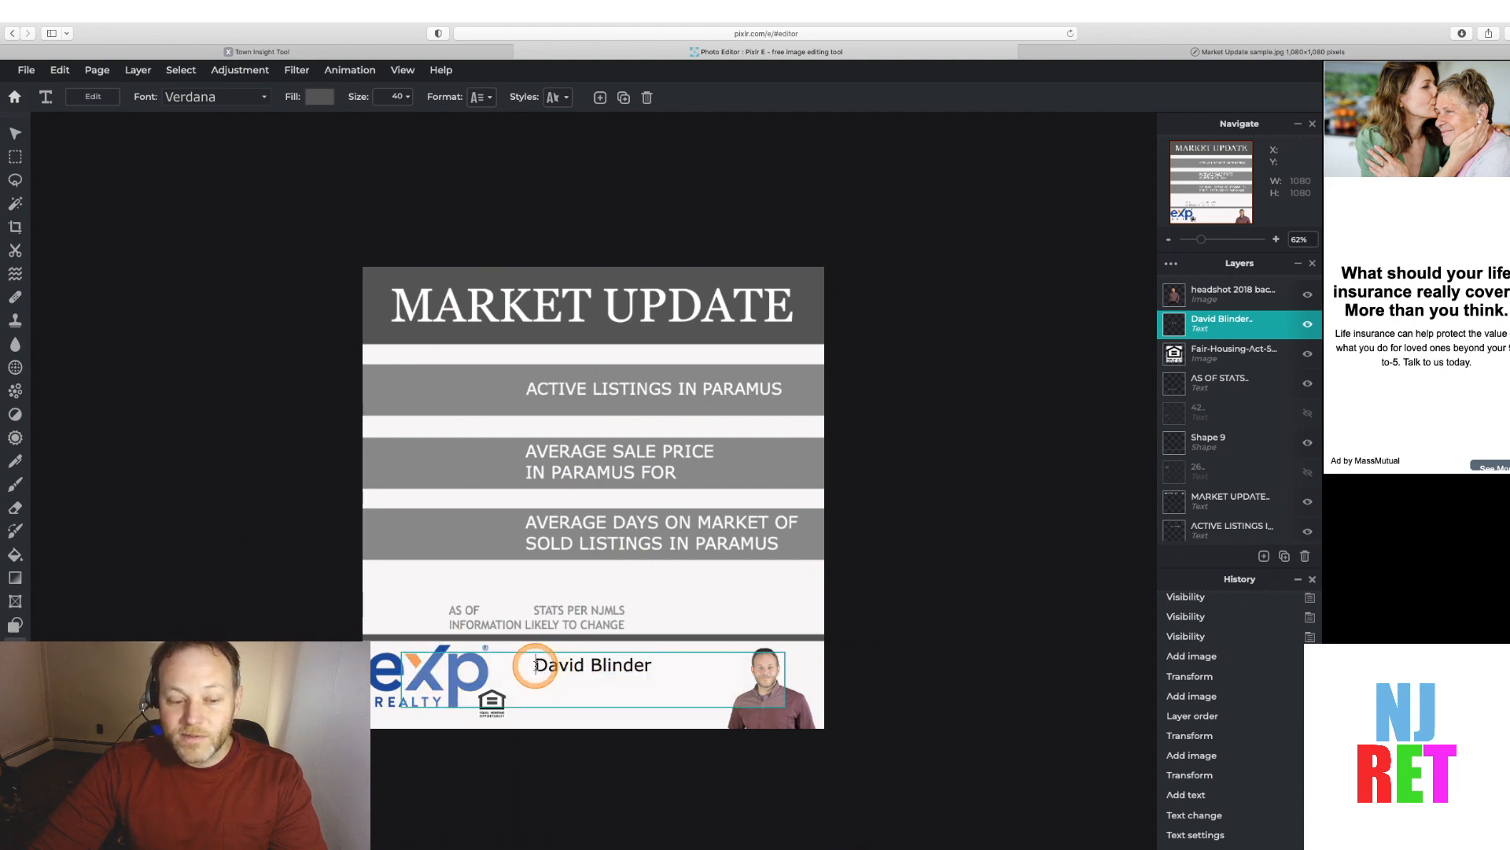
pyautogui.moveTo(536, 666); pyautogui.dragTo(661, 662)
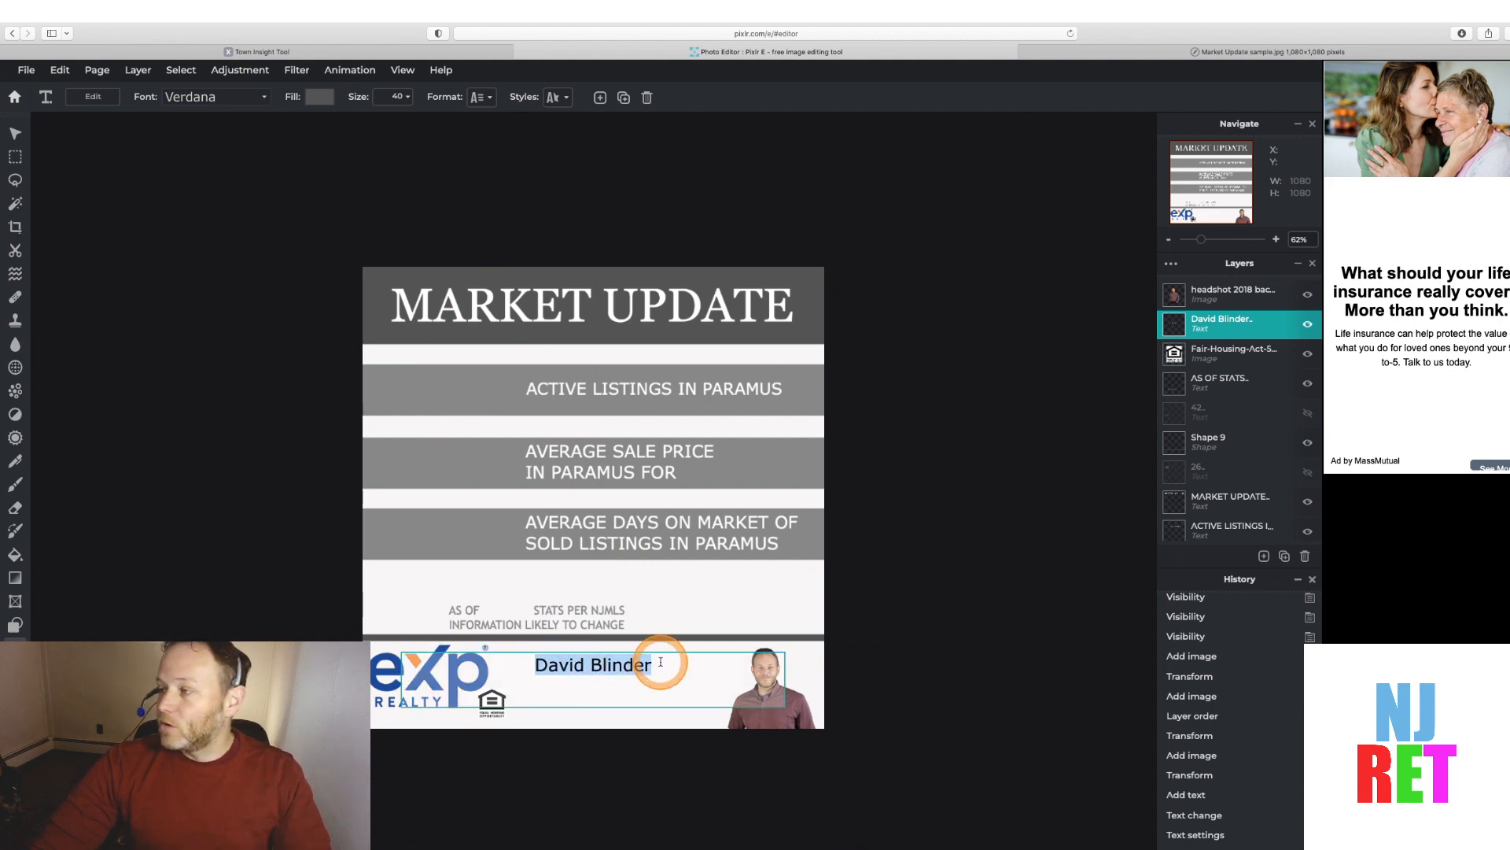
pyautogui.click(649, 666)
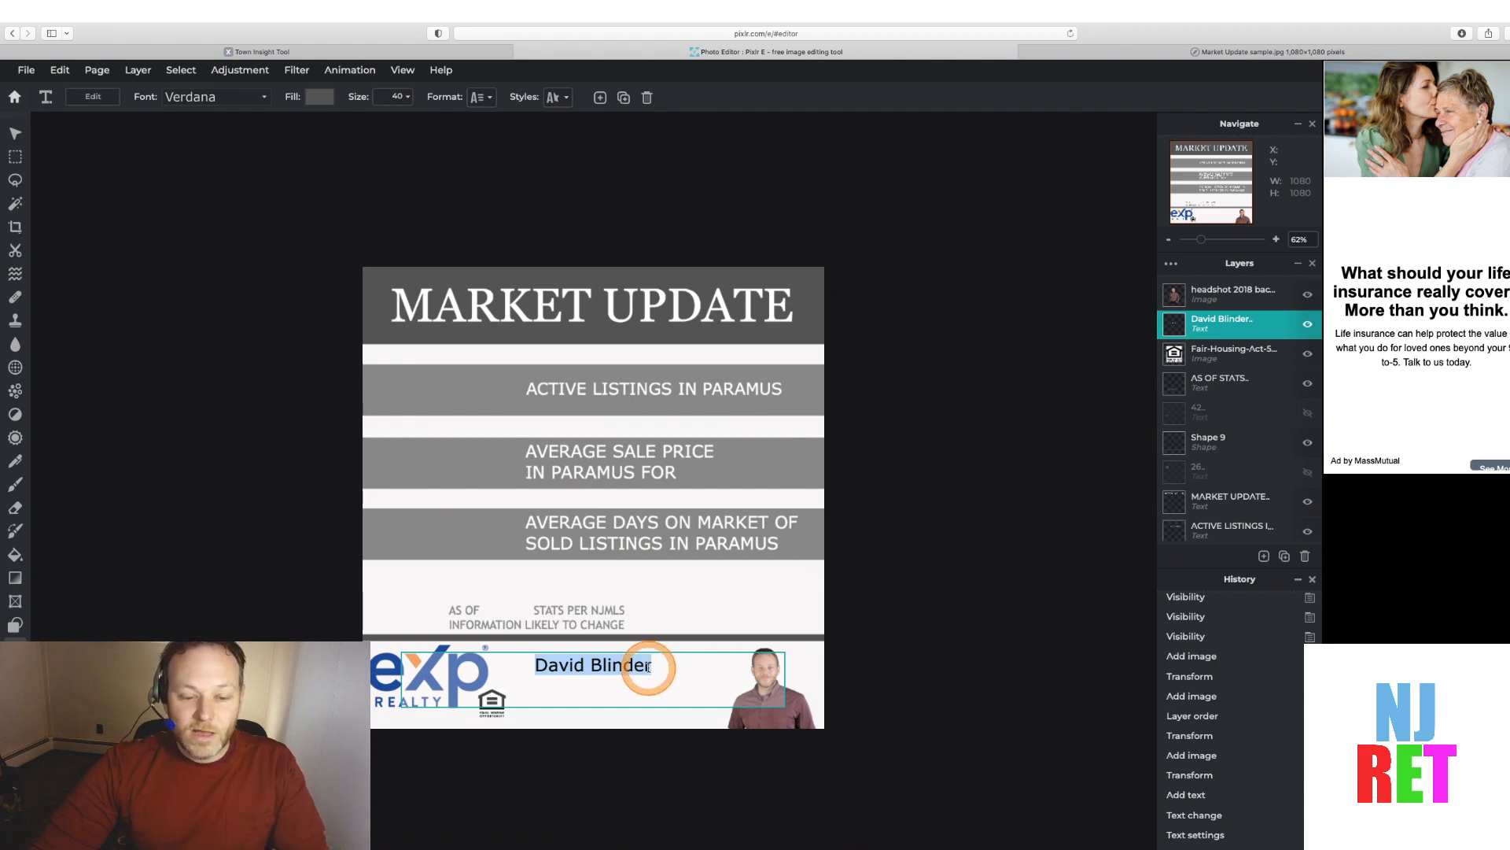
pyautogui.moveTo(649, 667); pyautogui.dragTo(537, 665)
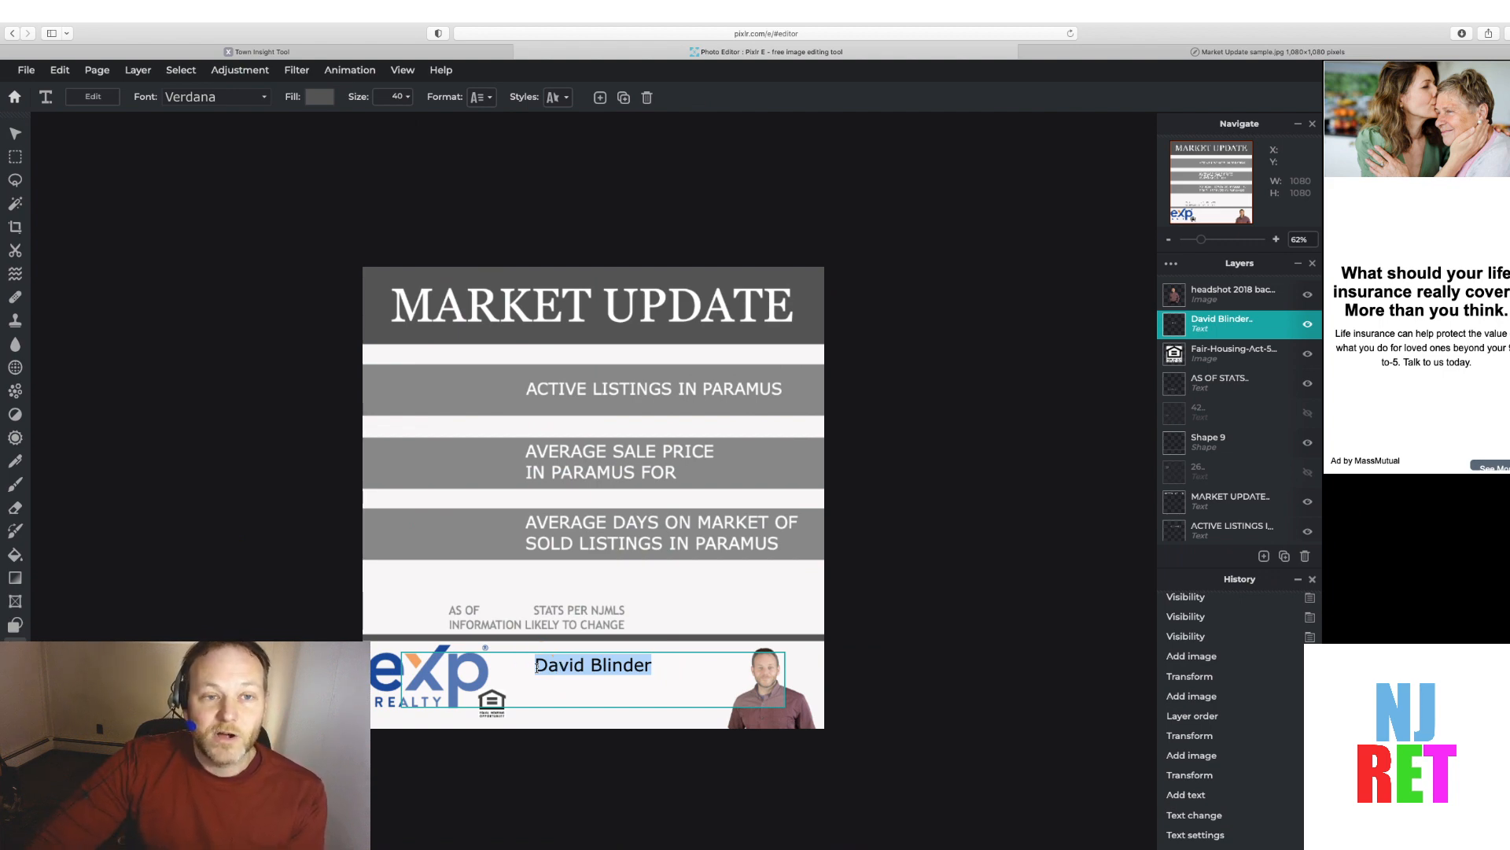
pyautogui.click(402, 185)
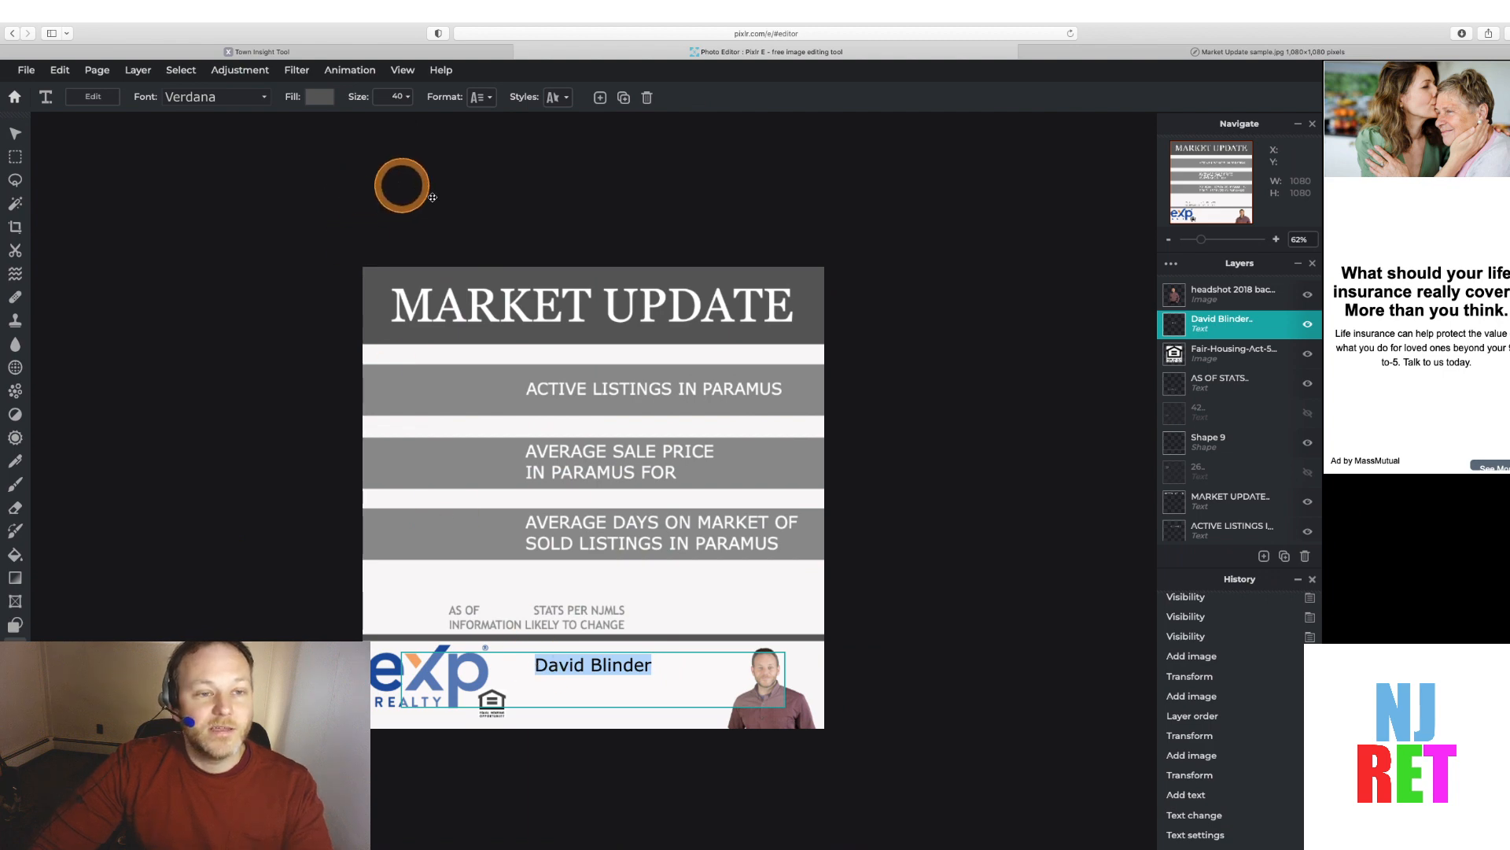
# Set the name text's font size to 52
pyautogui.click(387, 98)
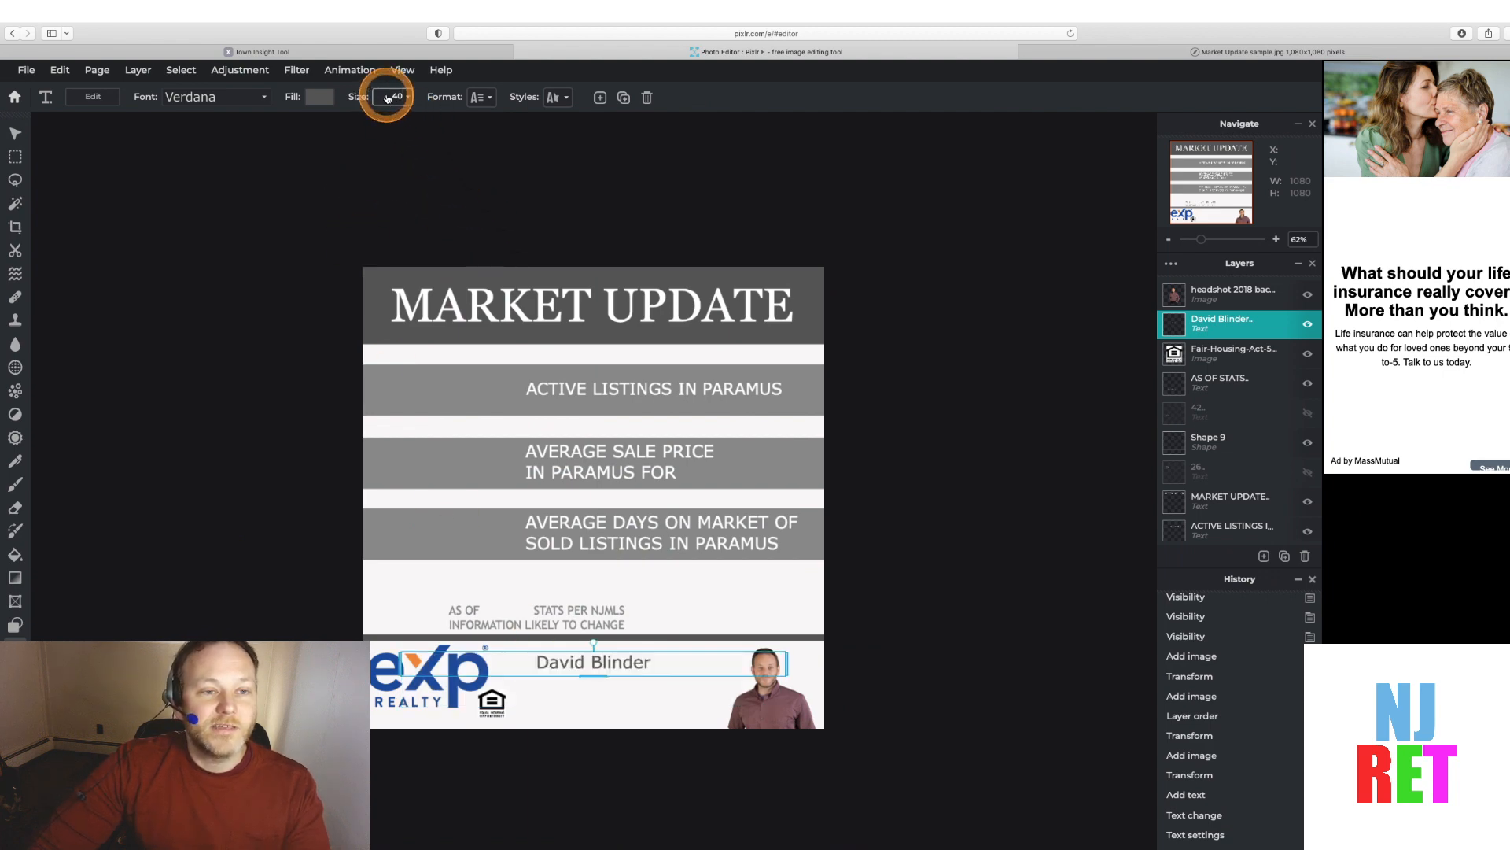
pyautogui.click(406, 96)
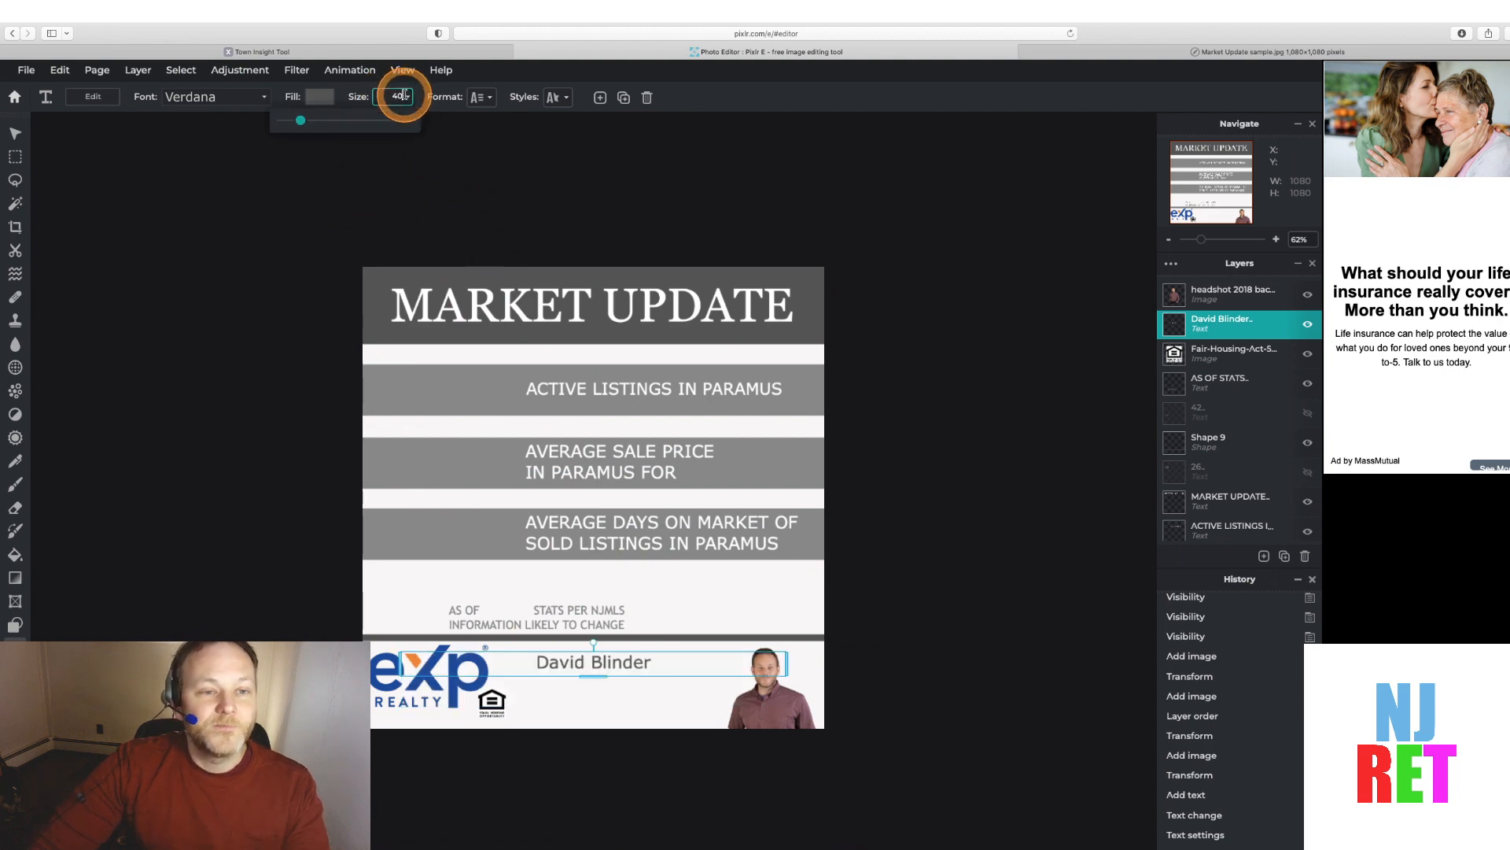
pyautogui.click(308, 123)
pyautogui.moveTo(304, 124); pyautogui.dragTo(309, 123)
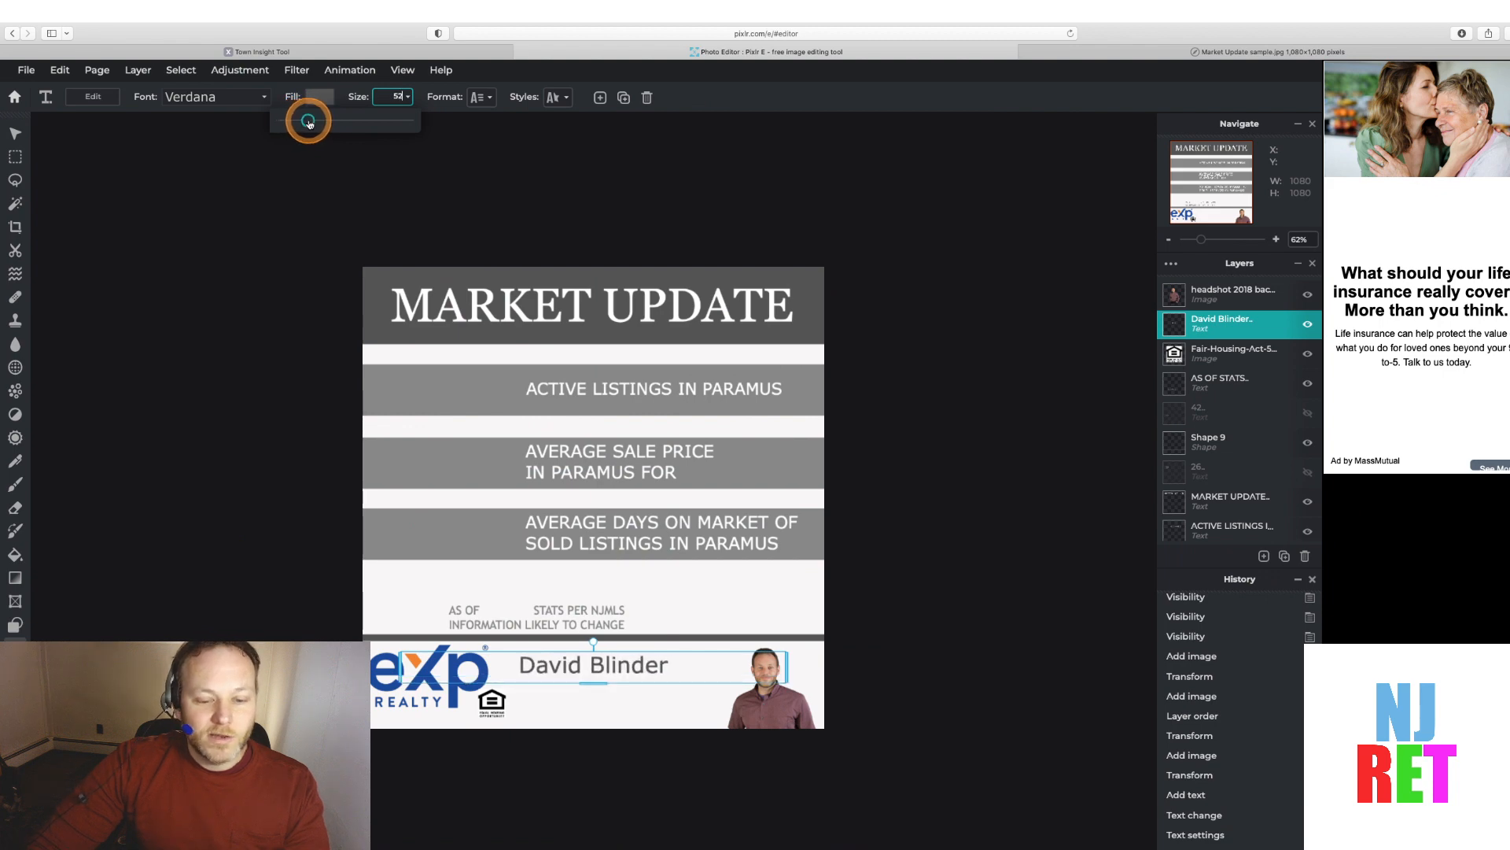
# Add the agent's mobile number with an m and office number with an o on two lines below the name
pyautogui.doubleClick(673, 666)
pyautogui.click(673, 671)
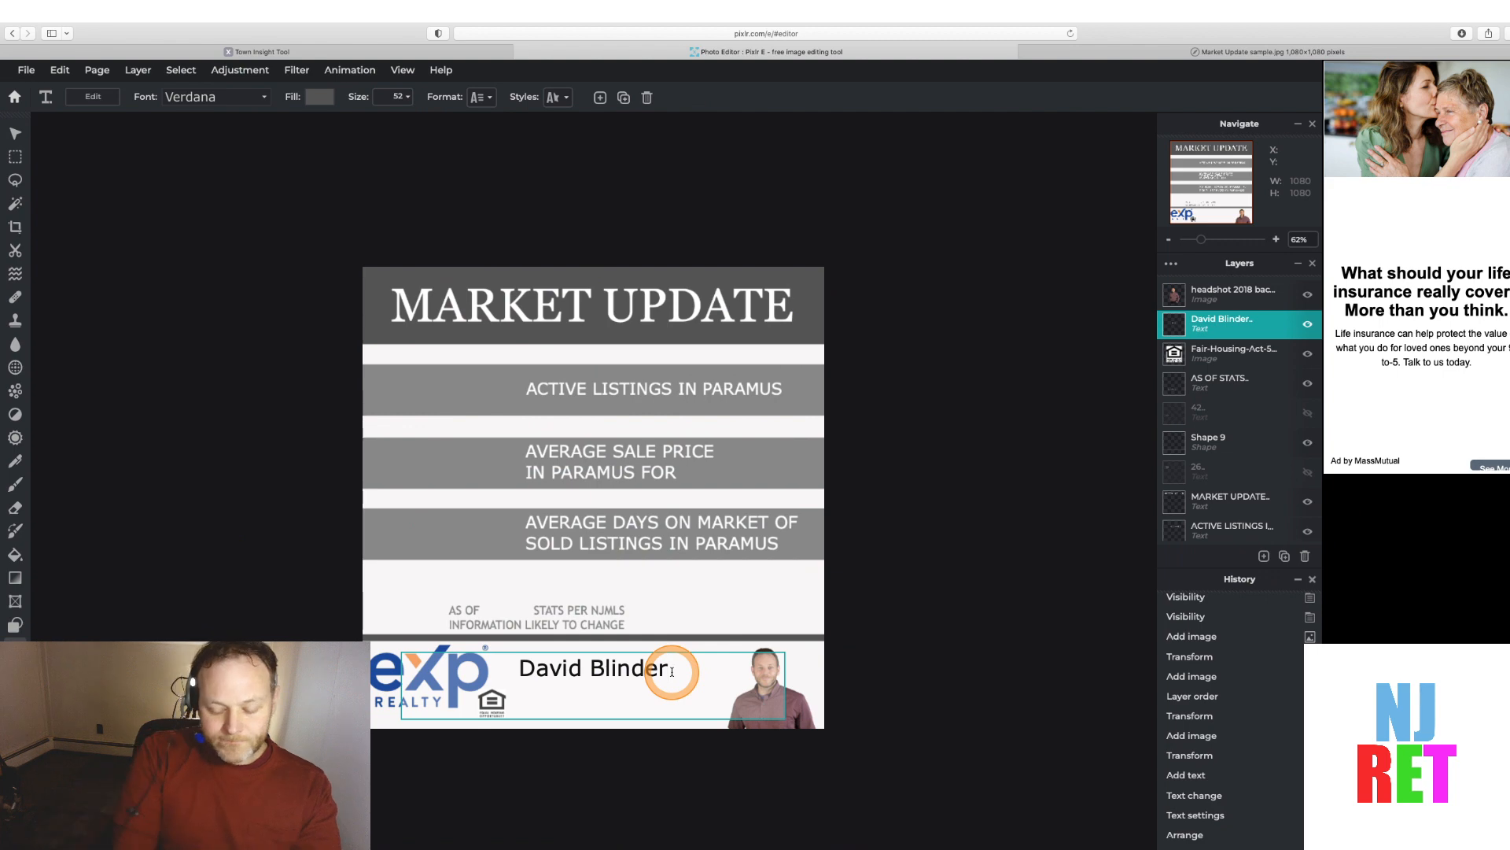
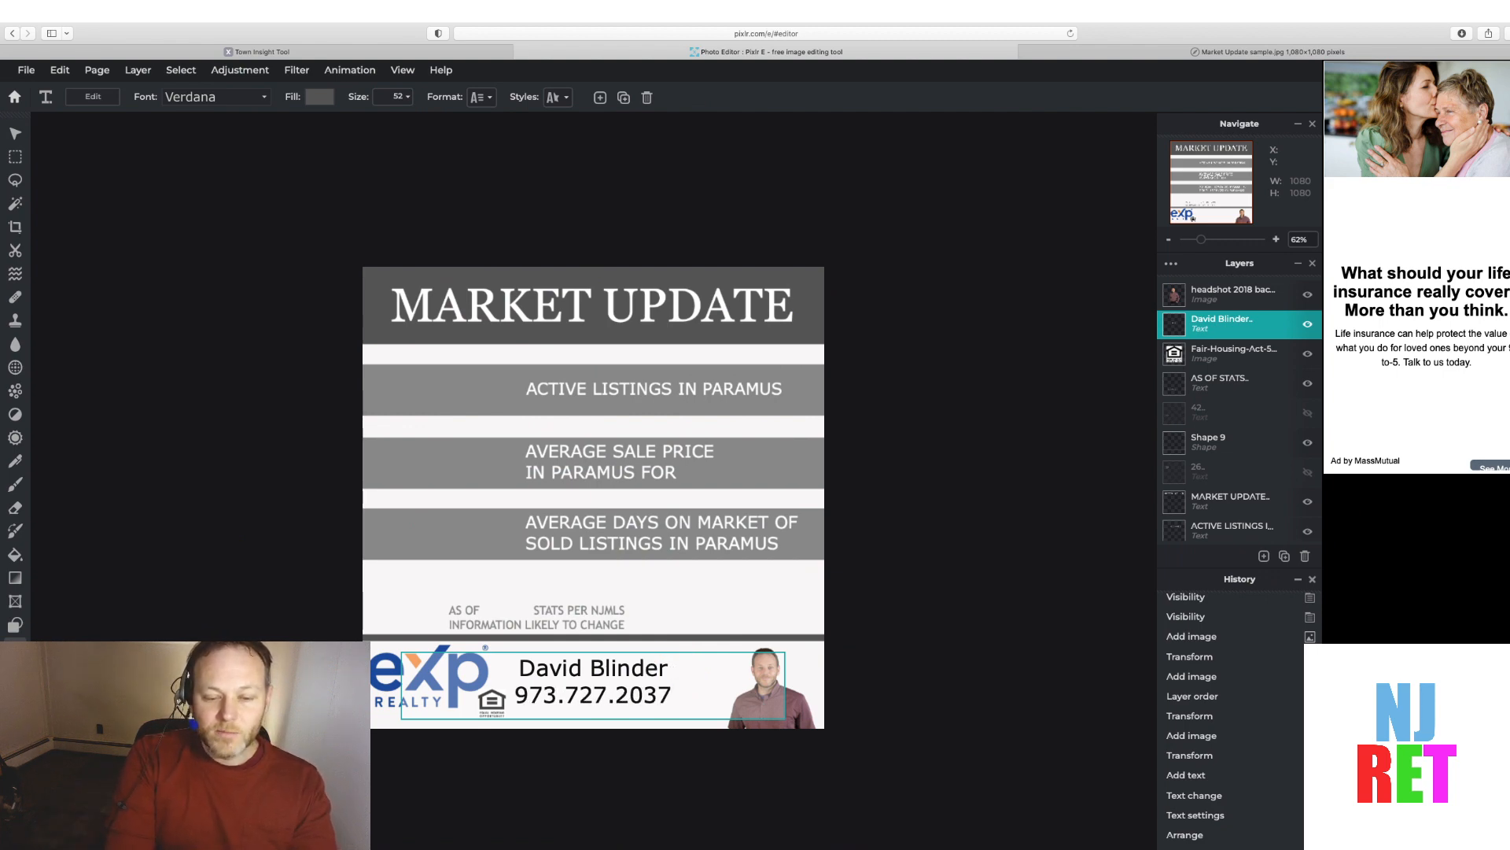
pyautogui.write(' m')
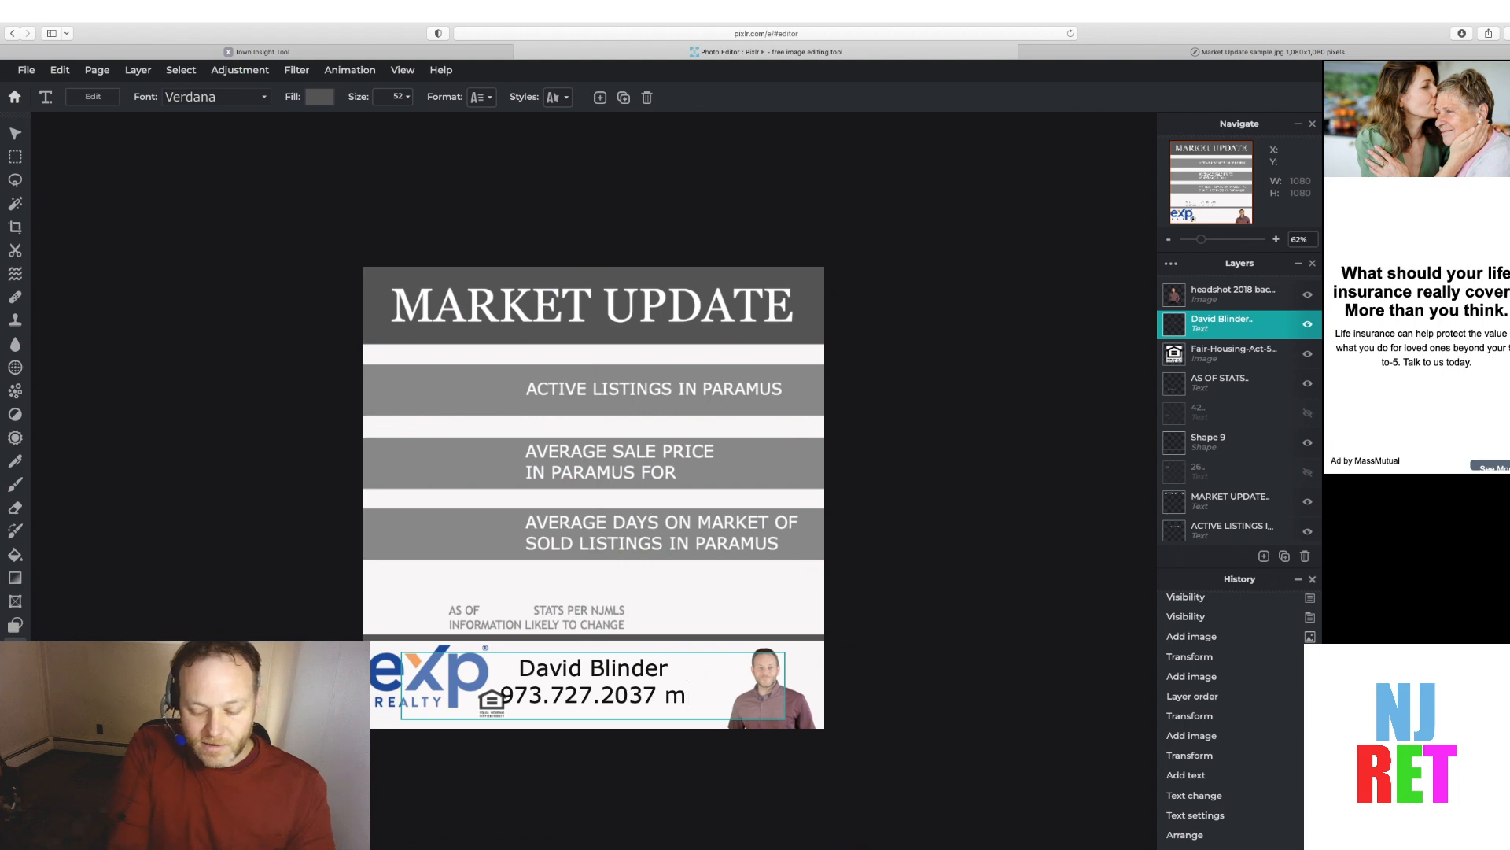
pyautogui.press('Return')
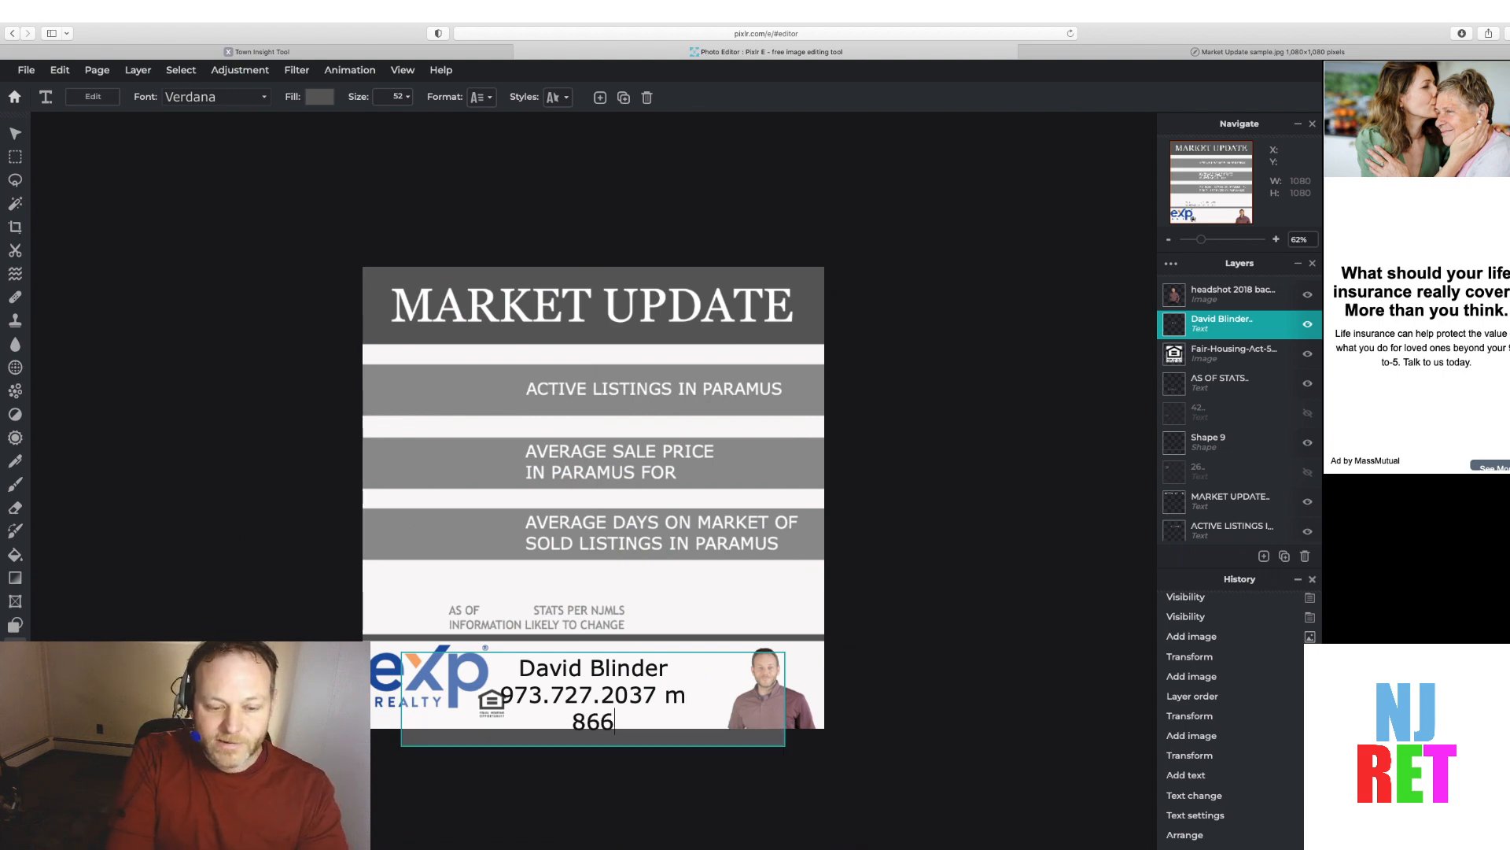
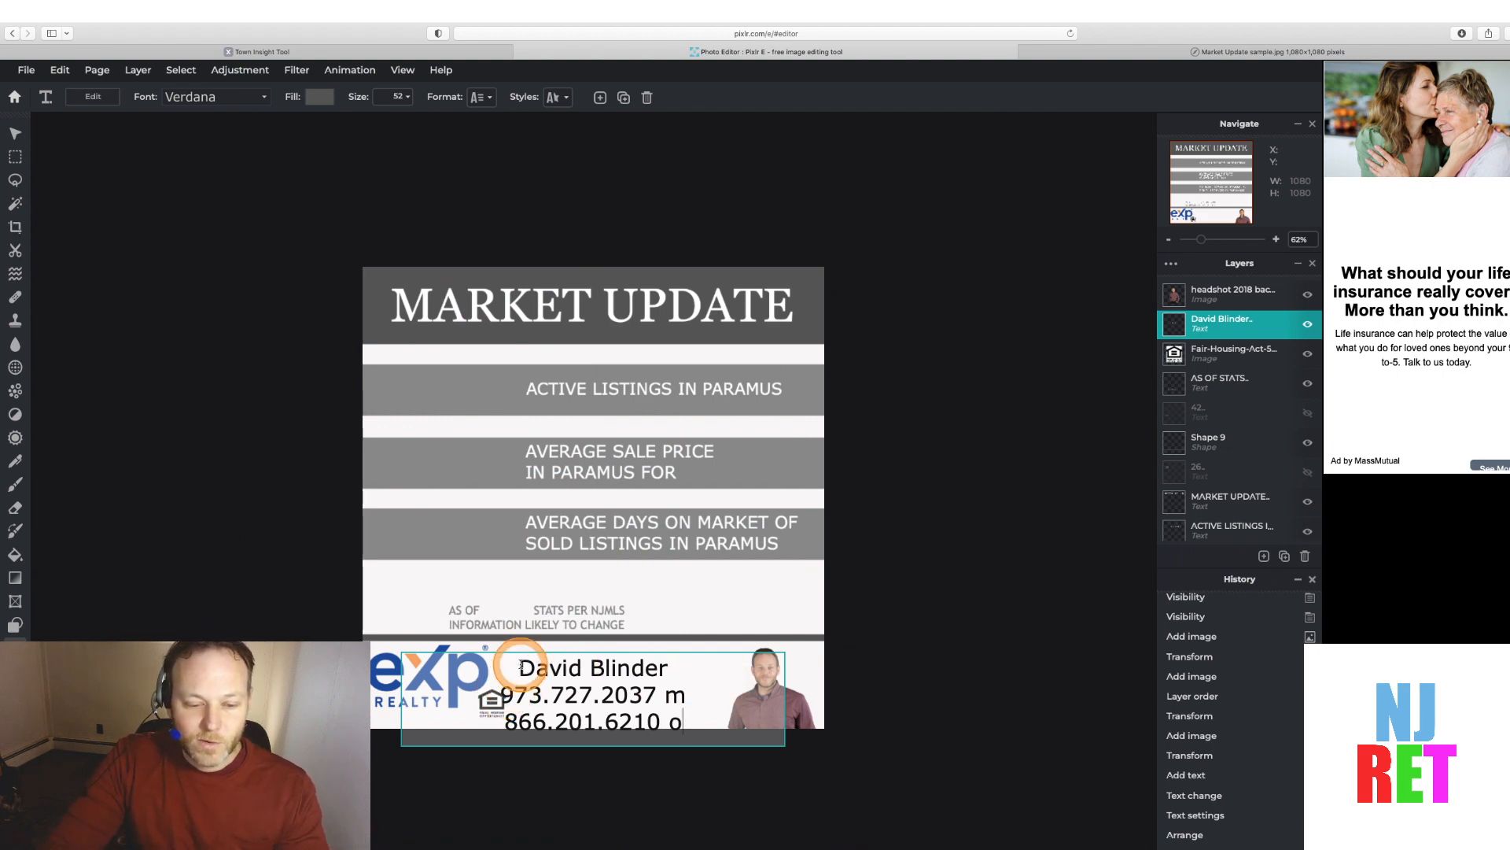
# Left-align the name and phone text block and widen its text box to the right
pyautogui.moveTo(519, 655); pyautogui.dragTo(704, 739)
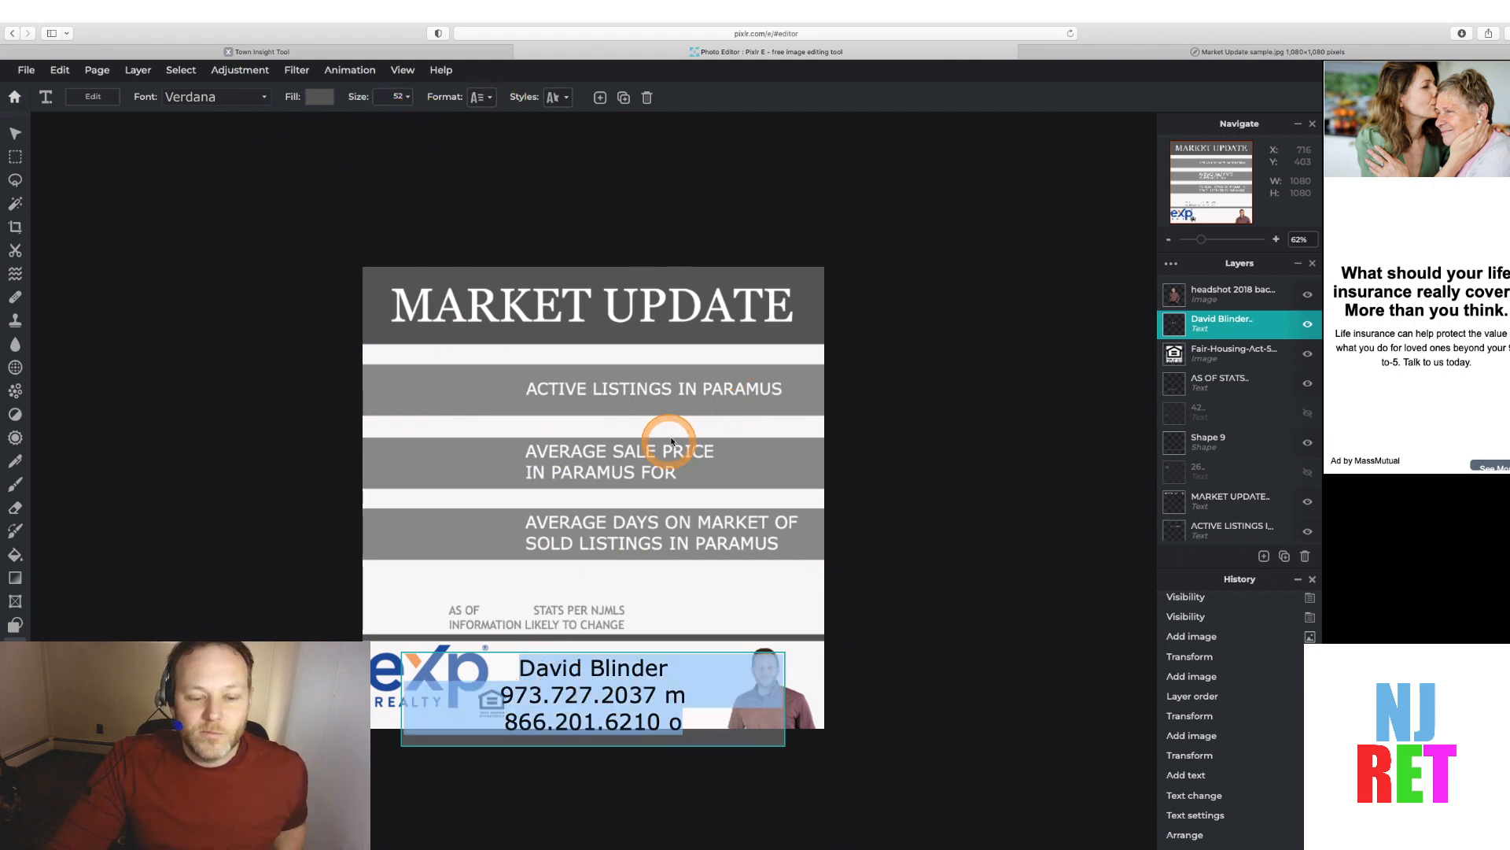
pyautogui.click(476, 97)
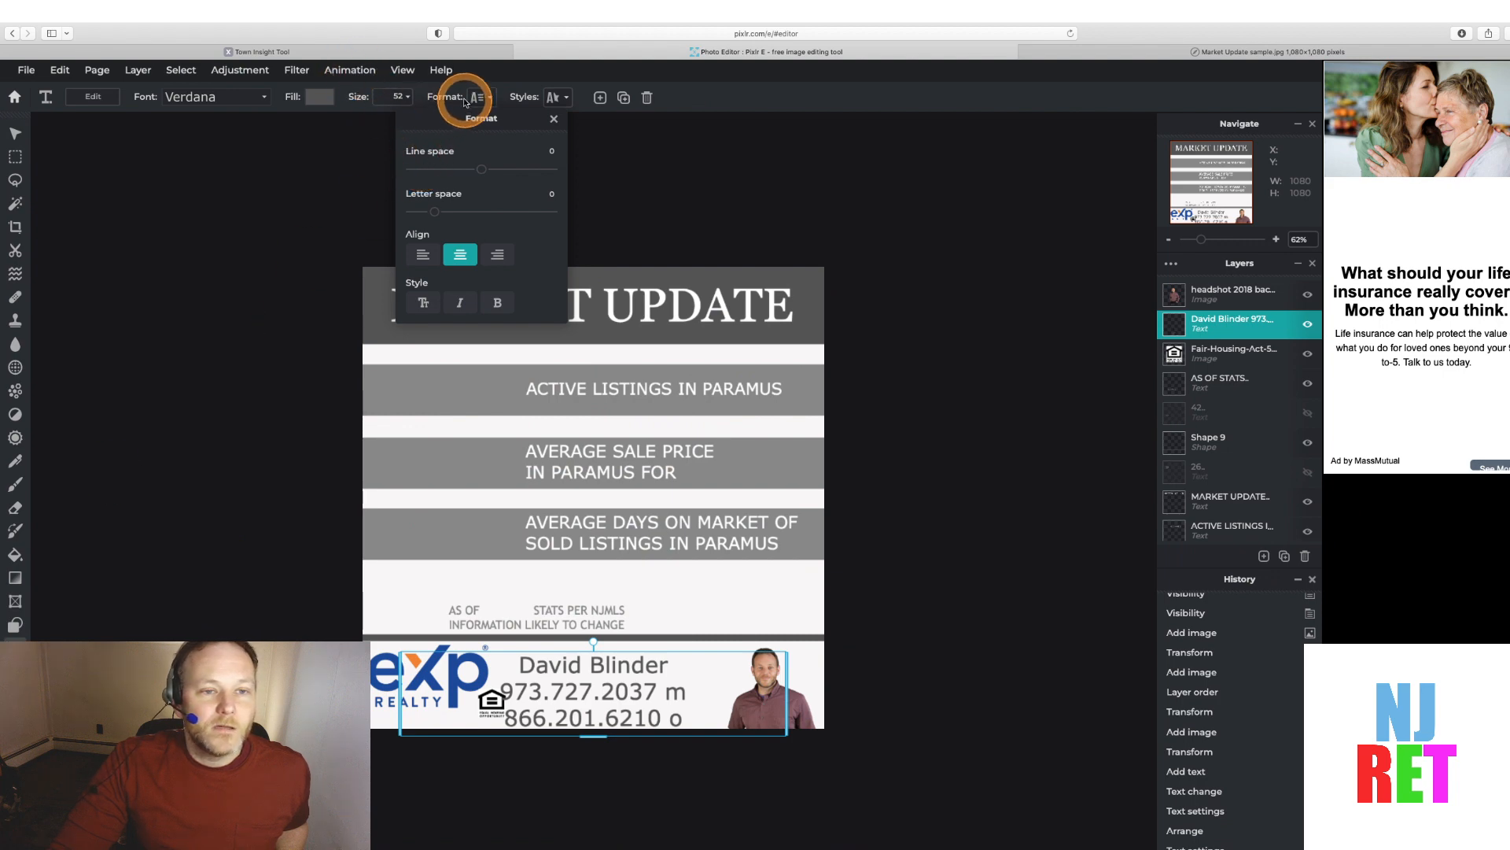
pyautogui.click(422, 256)
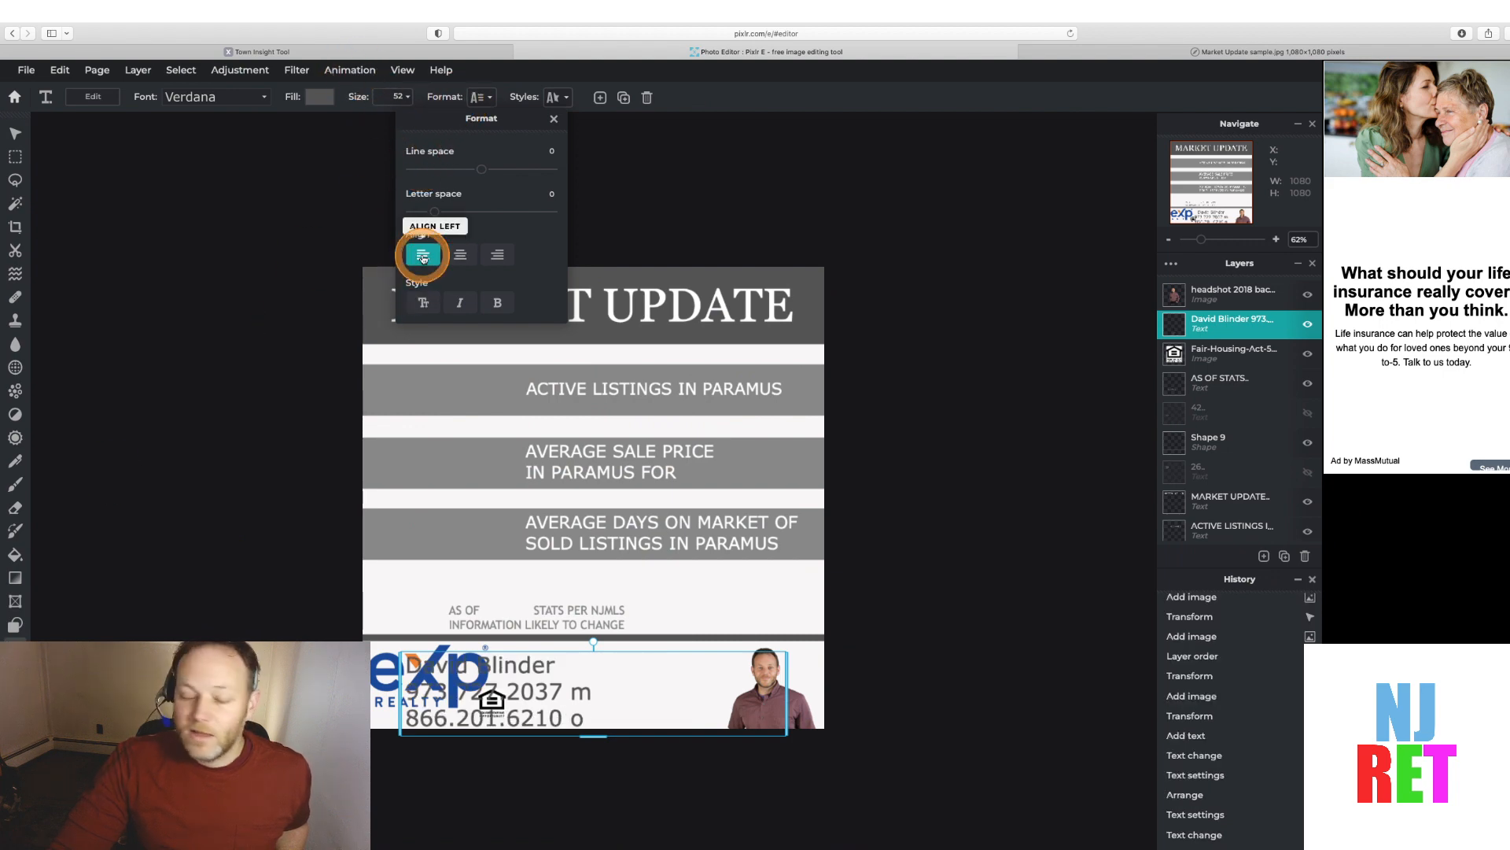
pyautogui.click(611, 652)
pyautogui.moveTo(755, 725); pyautogui.dragTo(869, 718)
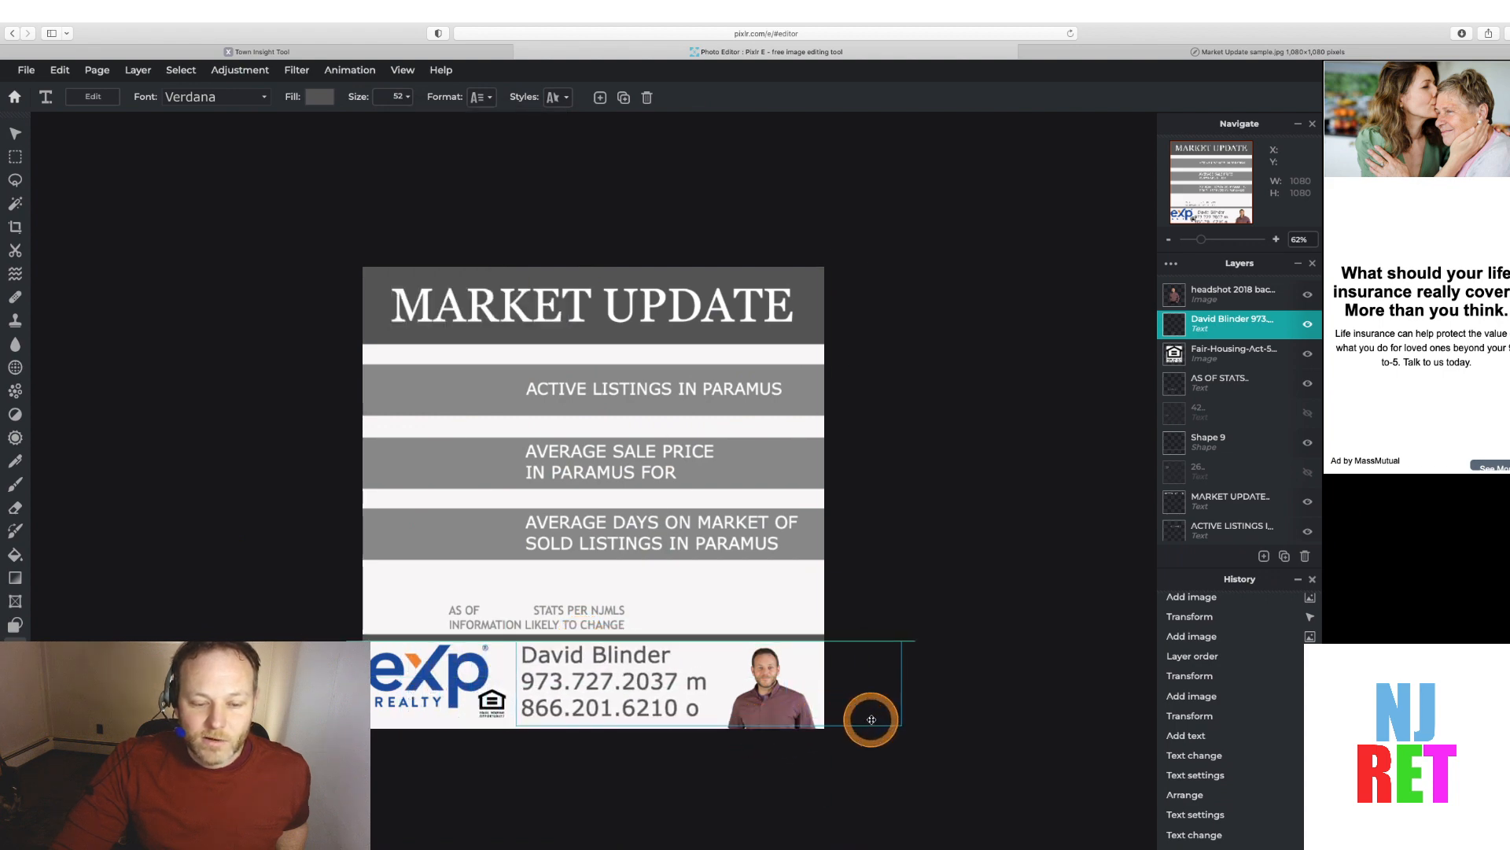
# Set the name and phone text's font size to 45
pyautogui.doubleClick(597, 658)
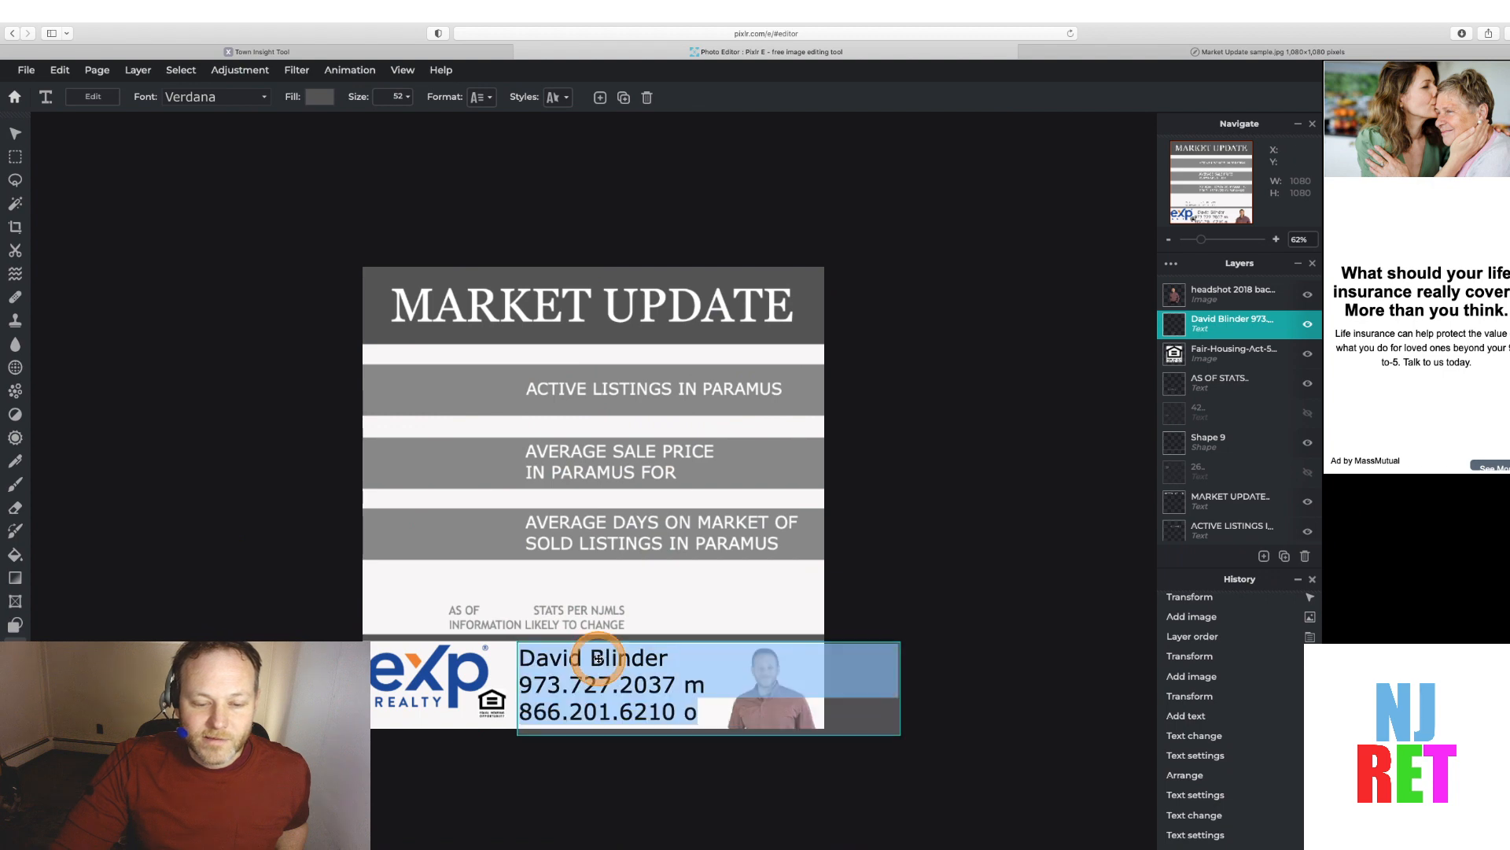
pyautogui.click(392, 98)
pyautogui.write('45')
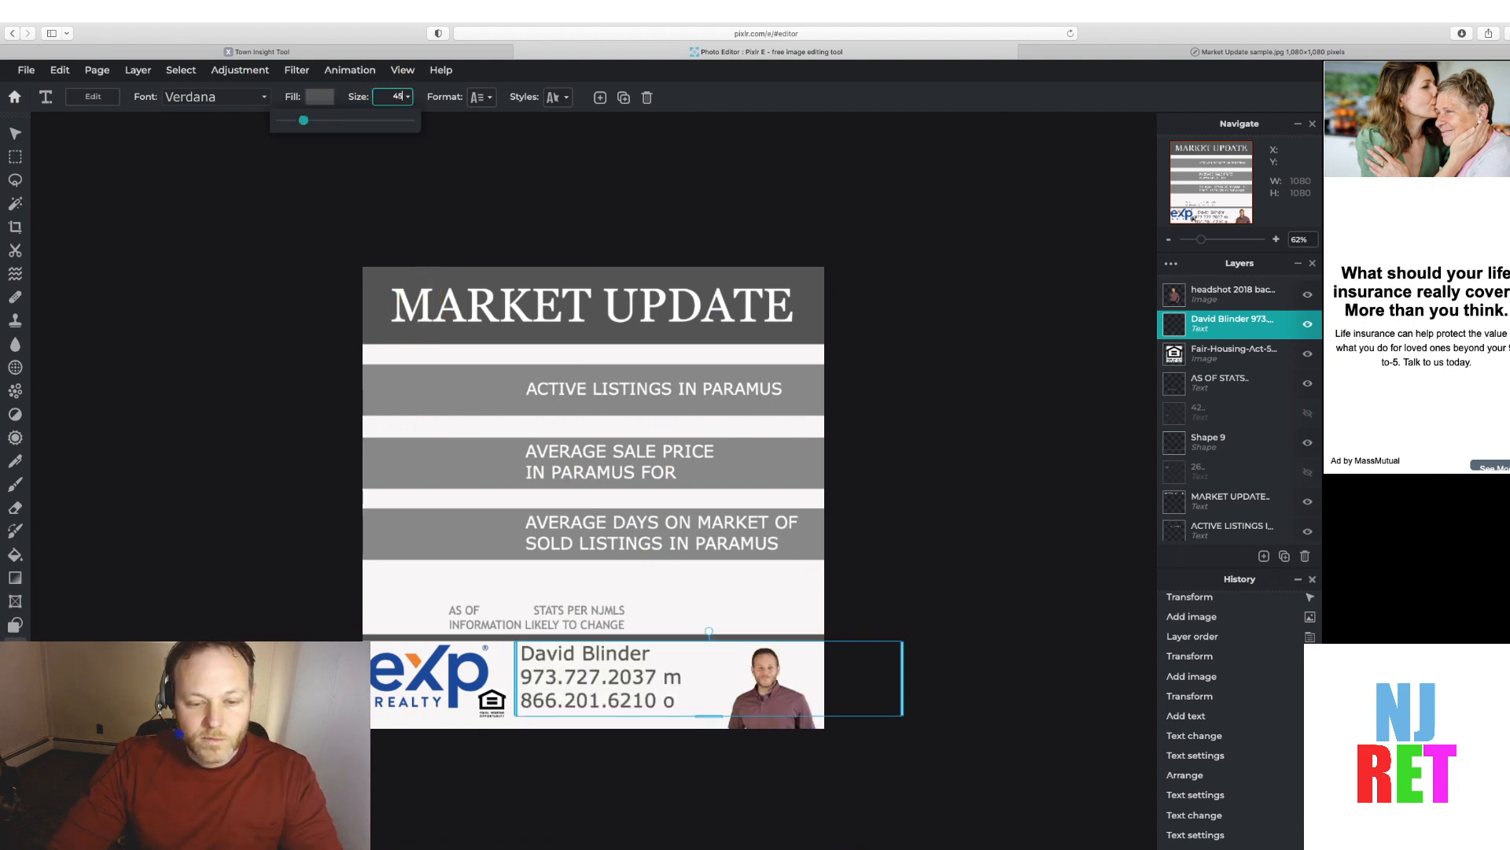
pyautogui.press('Tab')
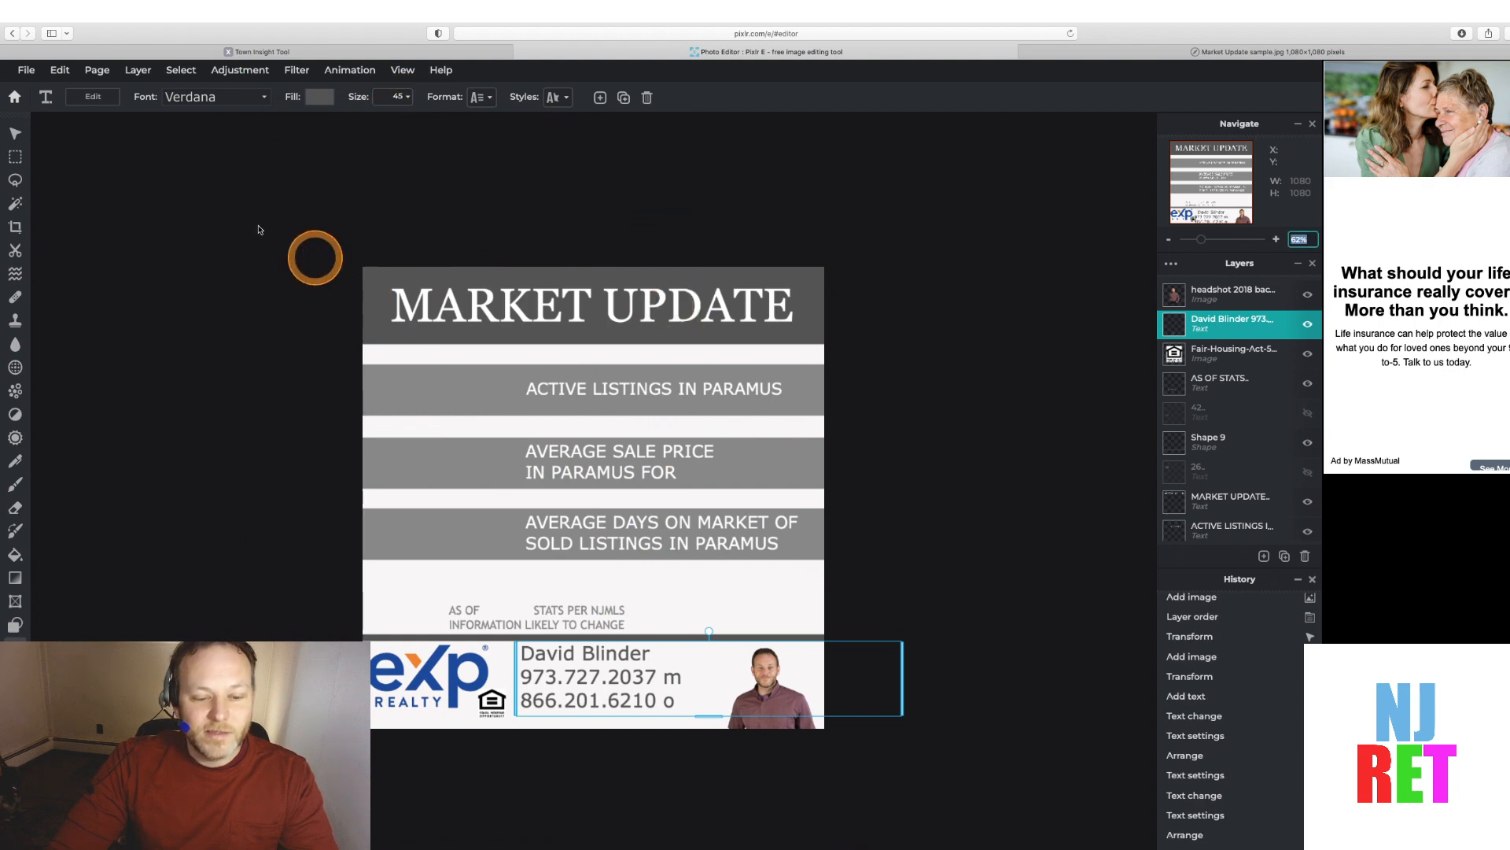
# Nudge the name and phone text block slightly down and right within the bottom bar
pyautogui.click(15, 133)
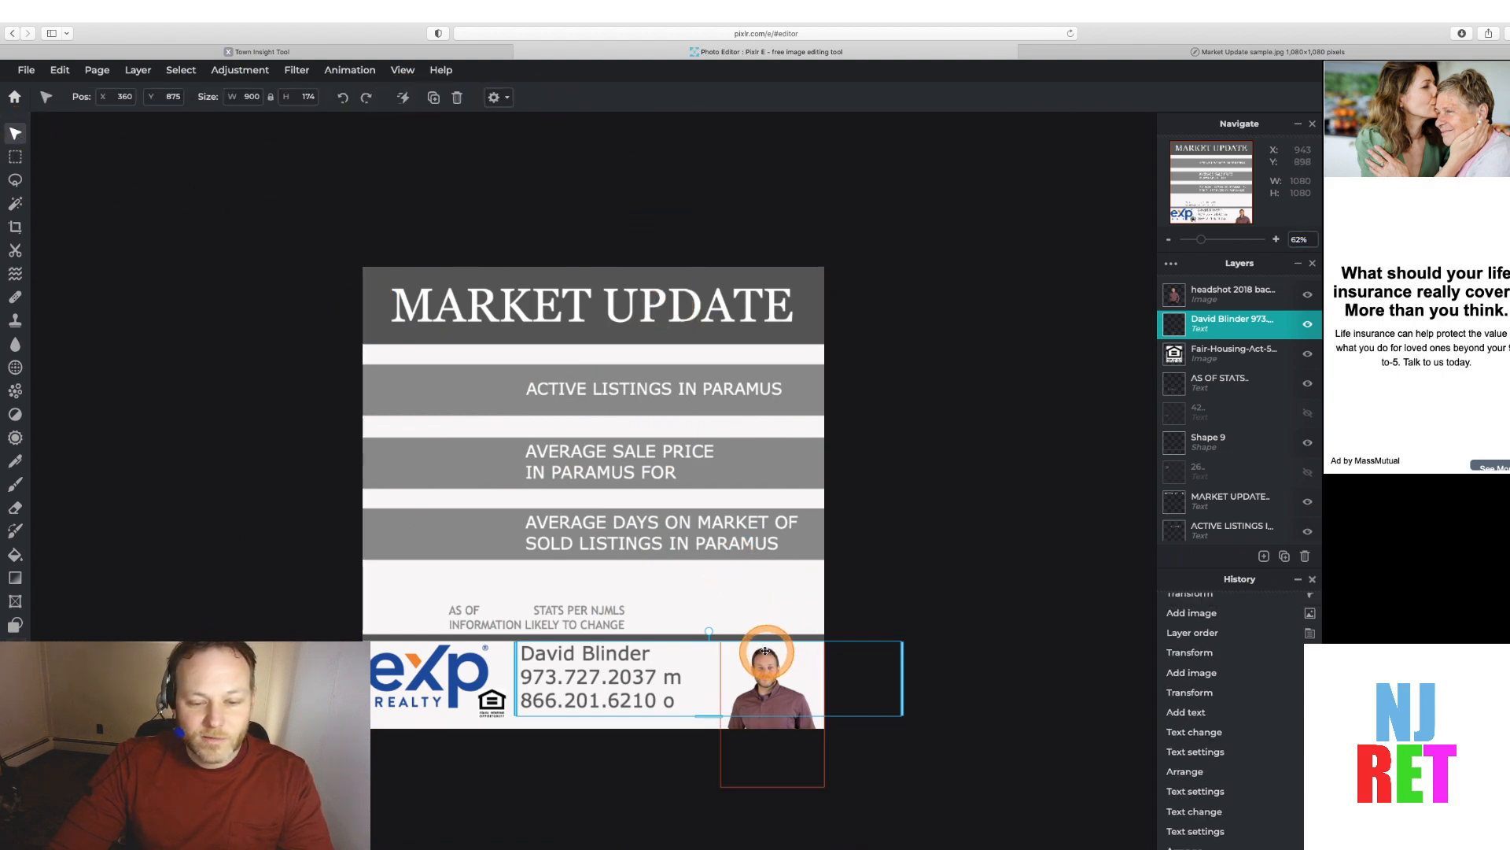
pyautogui.moveTo(883, 640); pyautogui.dragTo(886, 647)
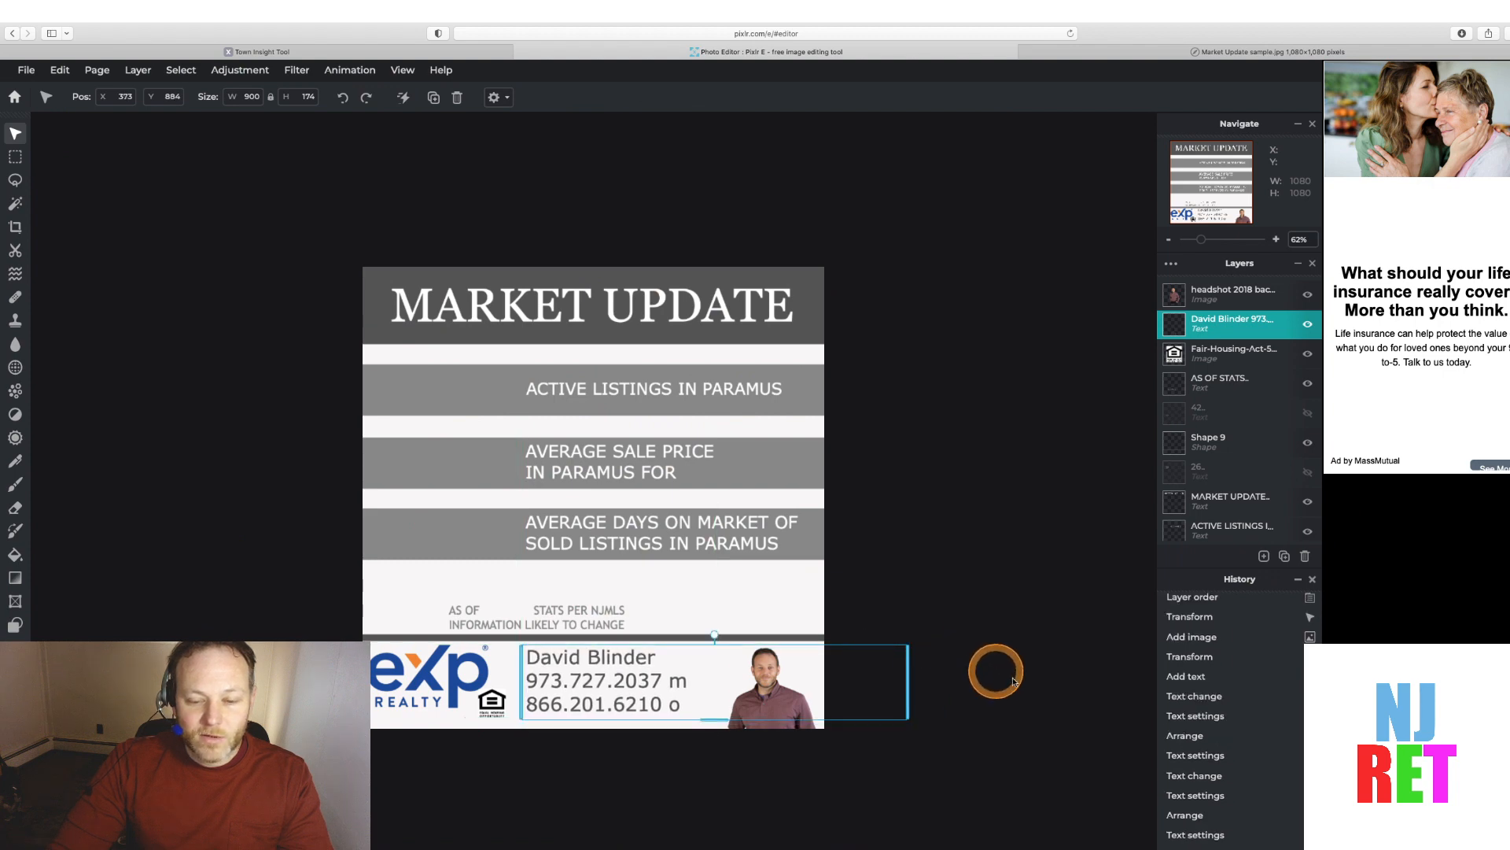
pyautogui.click(1003, 686)
# Scale the headshot down to about 226 × 317 px from its top-left corner
pyautogui.click(767, 697)
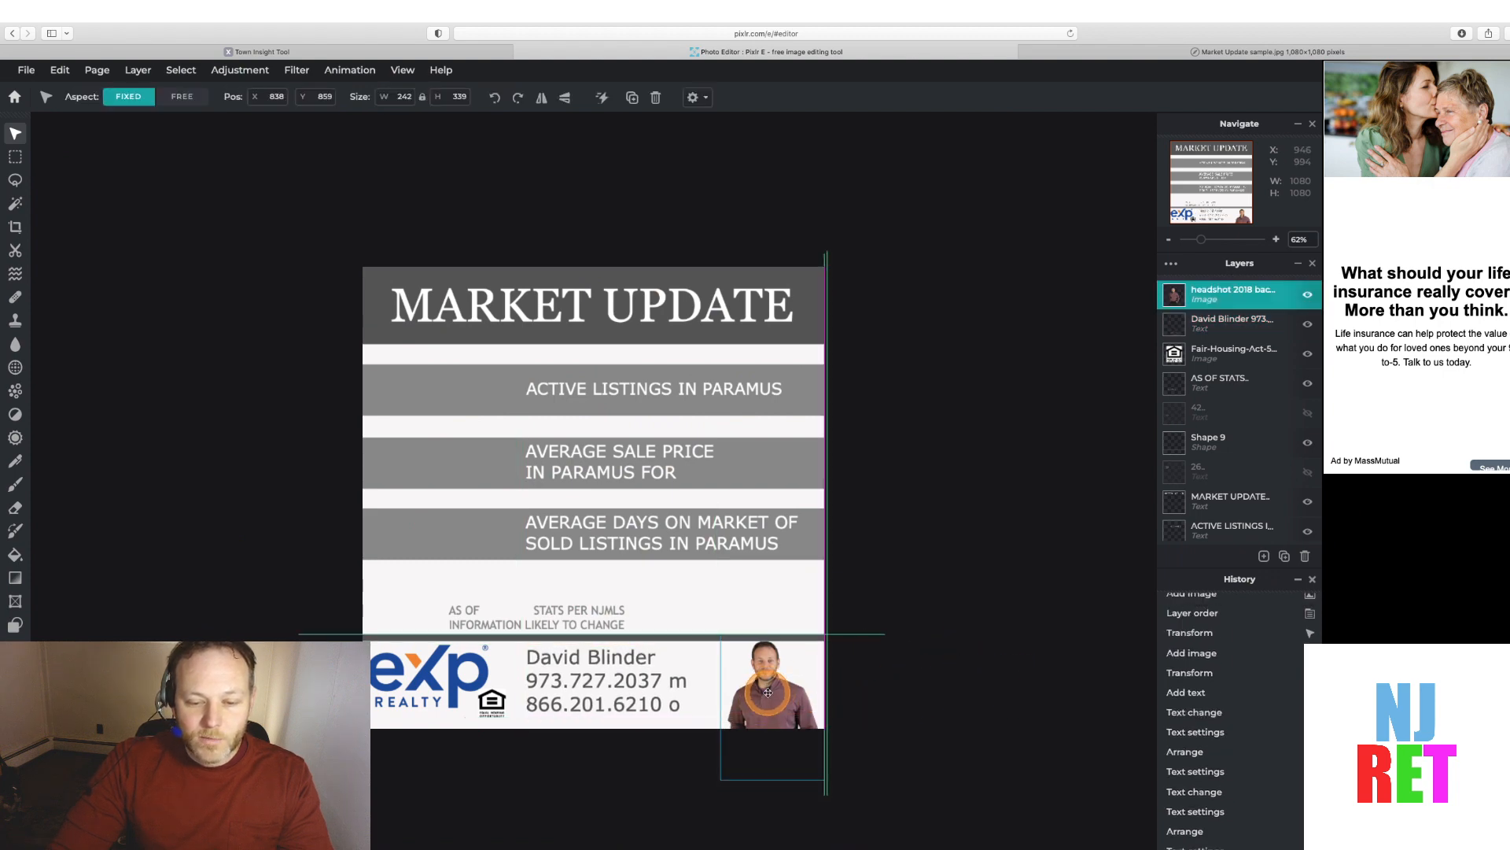
pyautogui.click(722, 641)
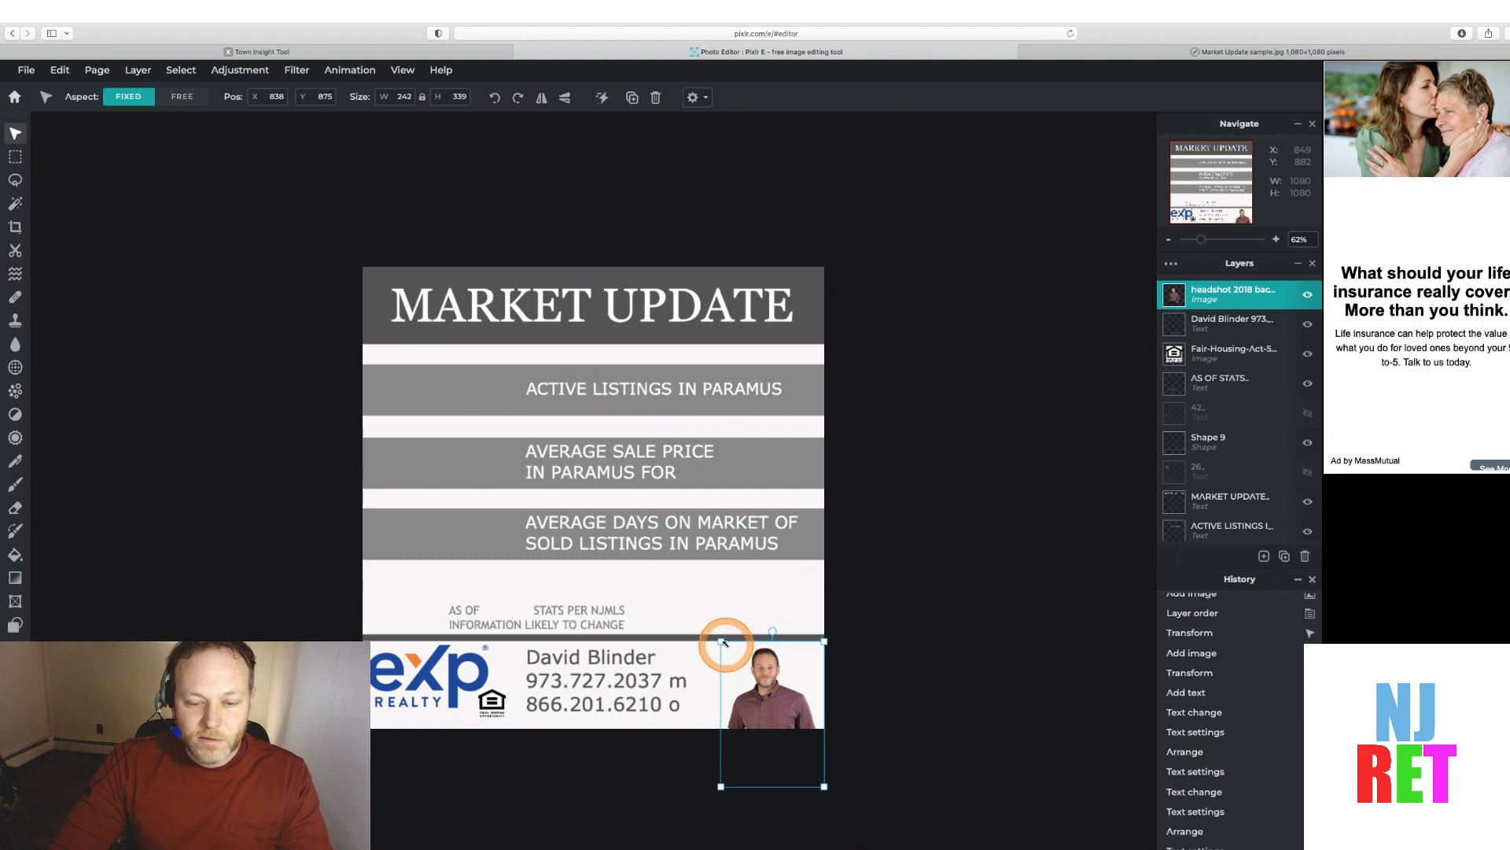
pyautogui.moveTo(722, 641); pyautogui.dragTo(755, 690)
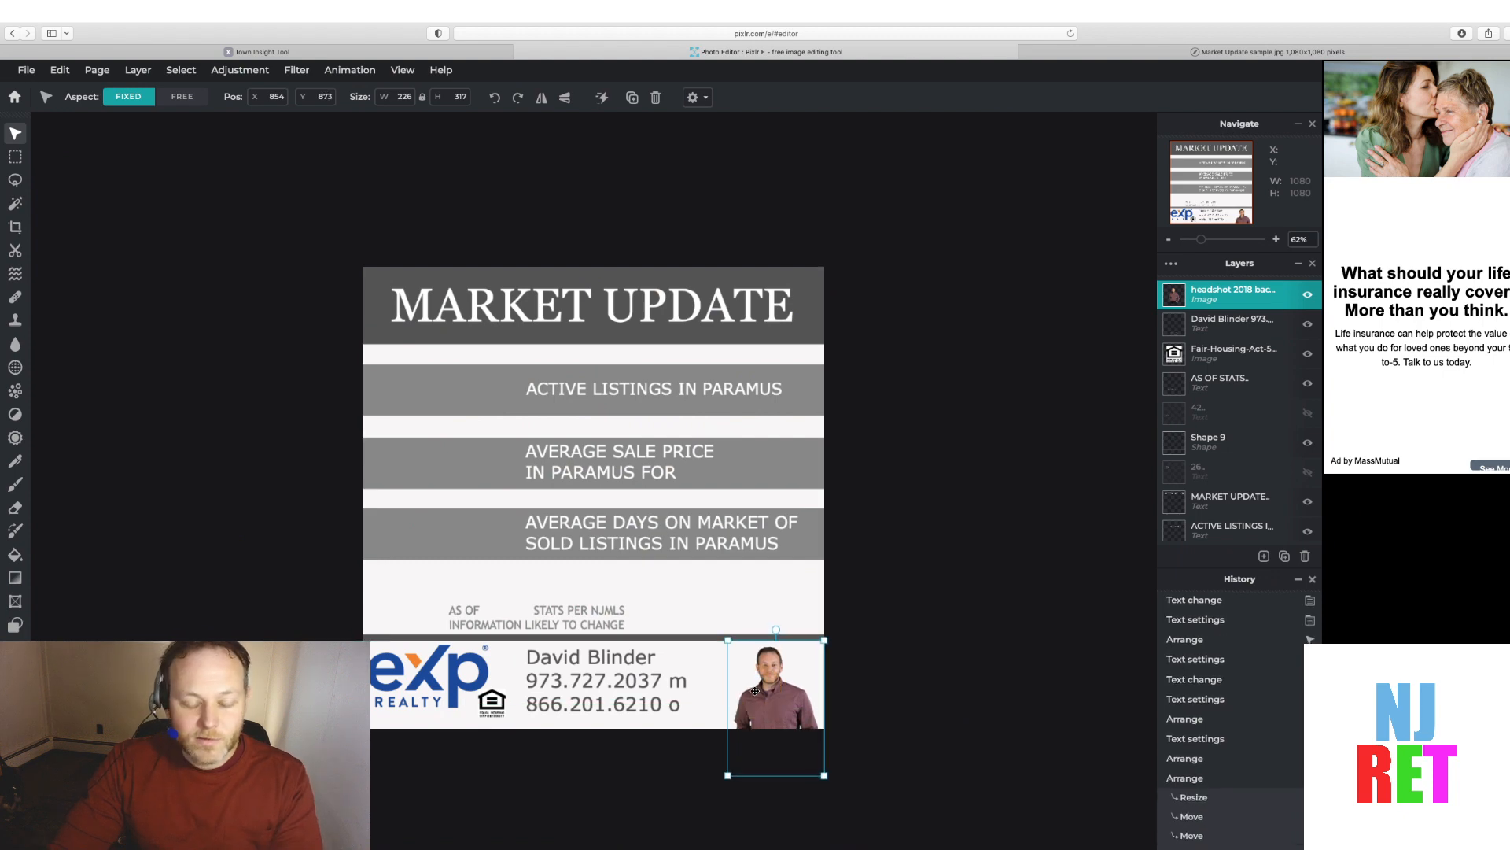
# Zoom in to inspect the logos, contact text and headshot in the bottom bar
pyautogui.click(412, 658)
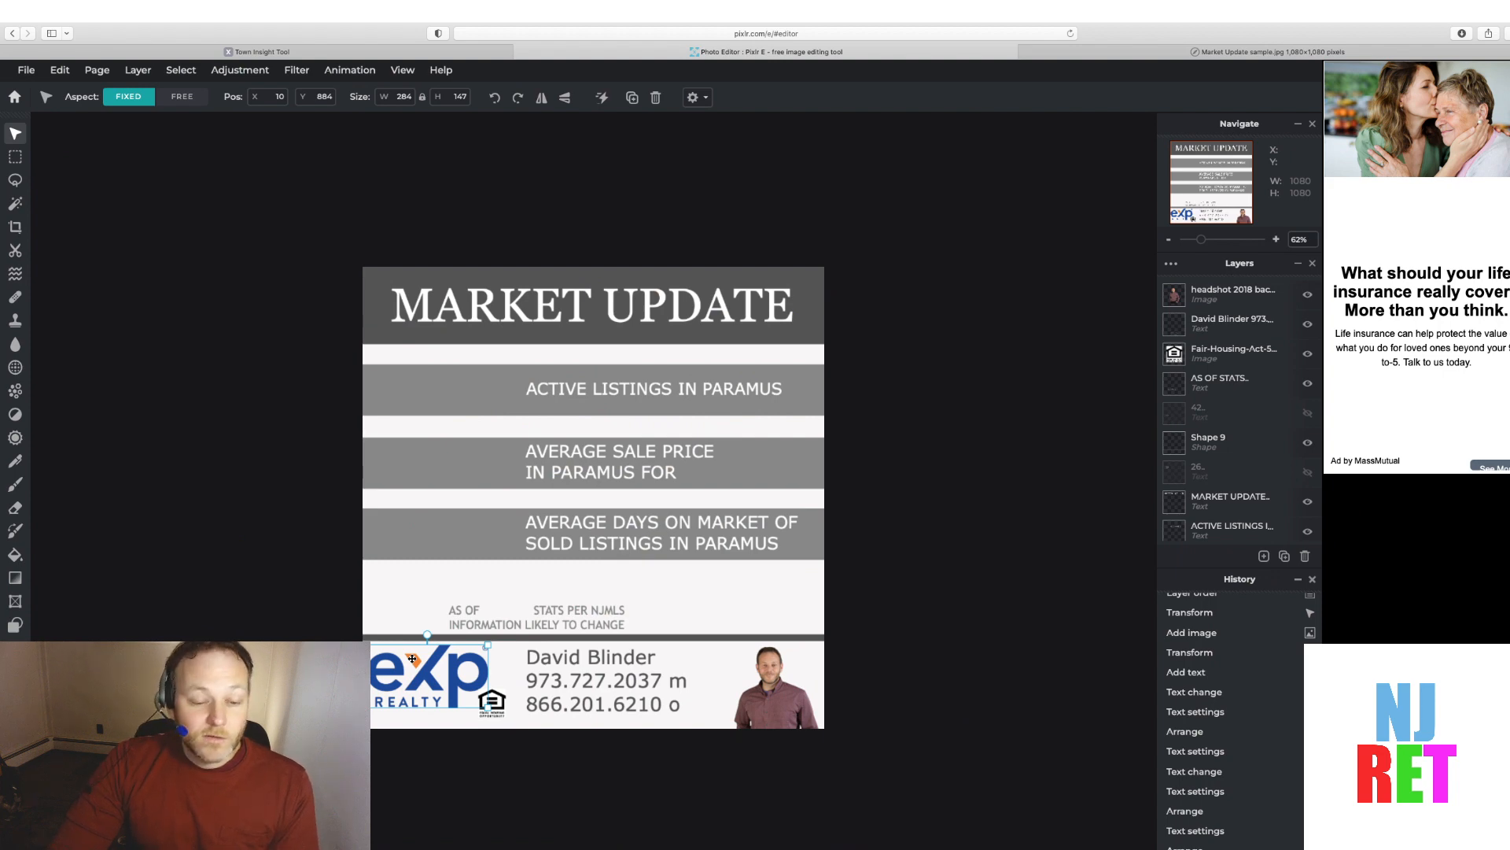
pyautogui.click(493, 697)
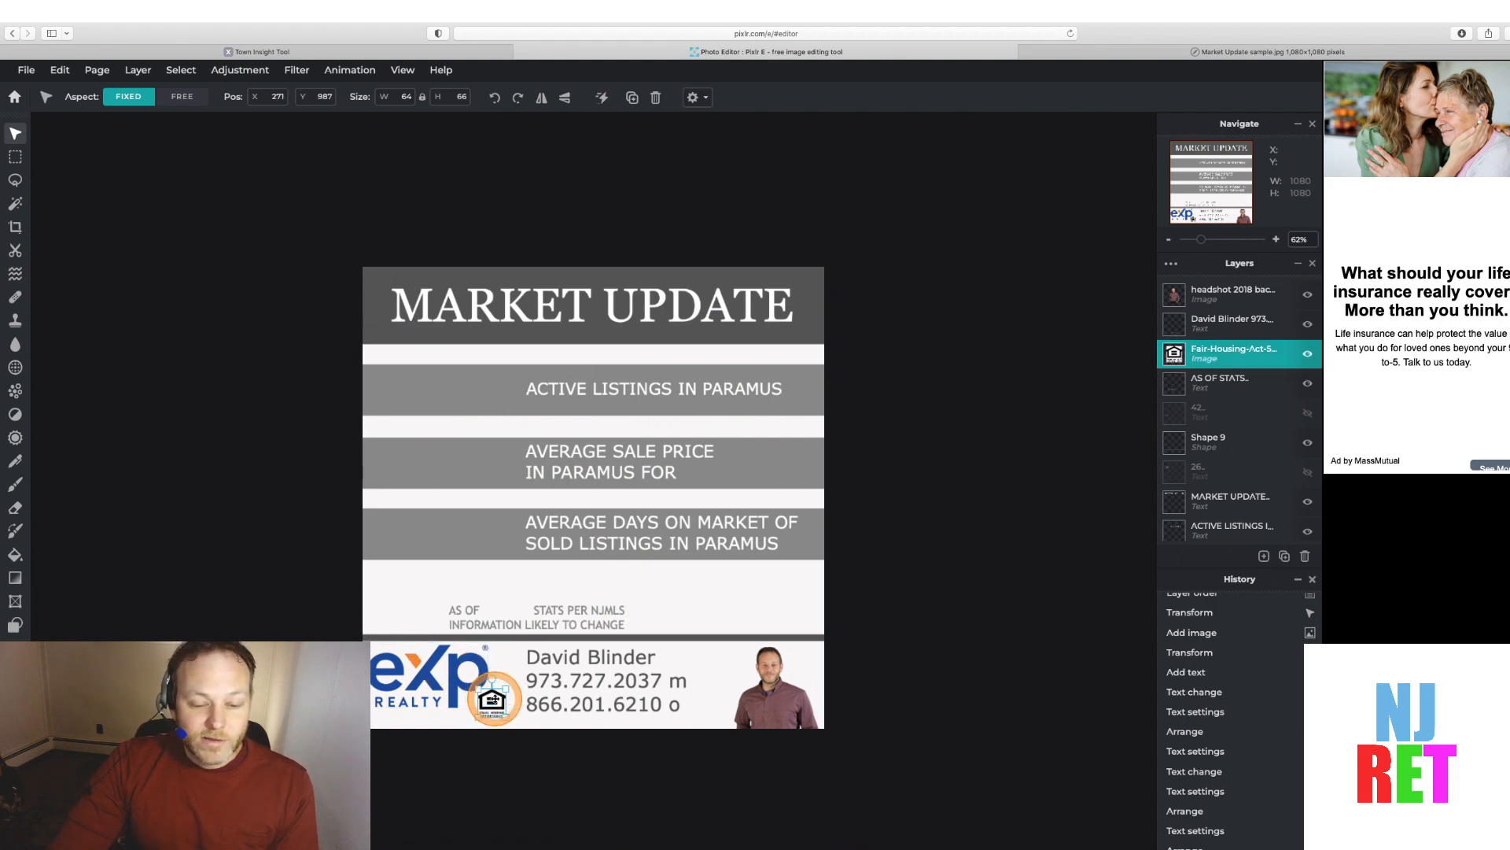
pyautogui.moveTo(493, 698); pyautogui.dragTo(490, 697)
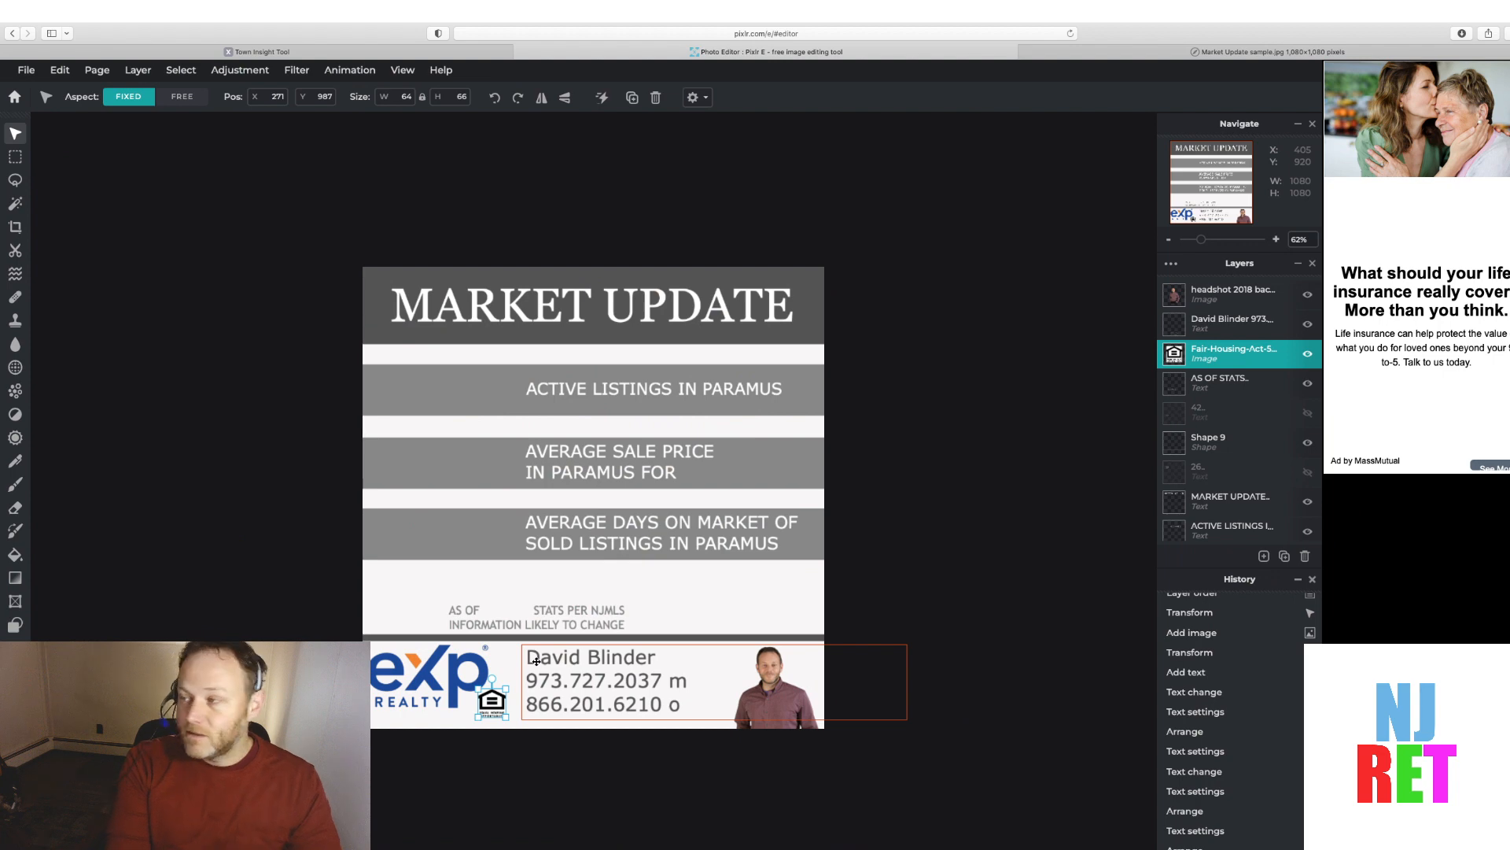
pyautogui.scroll(2, 537, 661)
pyautogui.scroll(1, 593, 497)
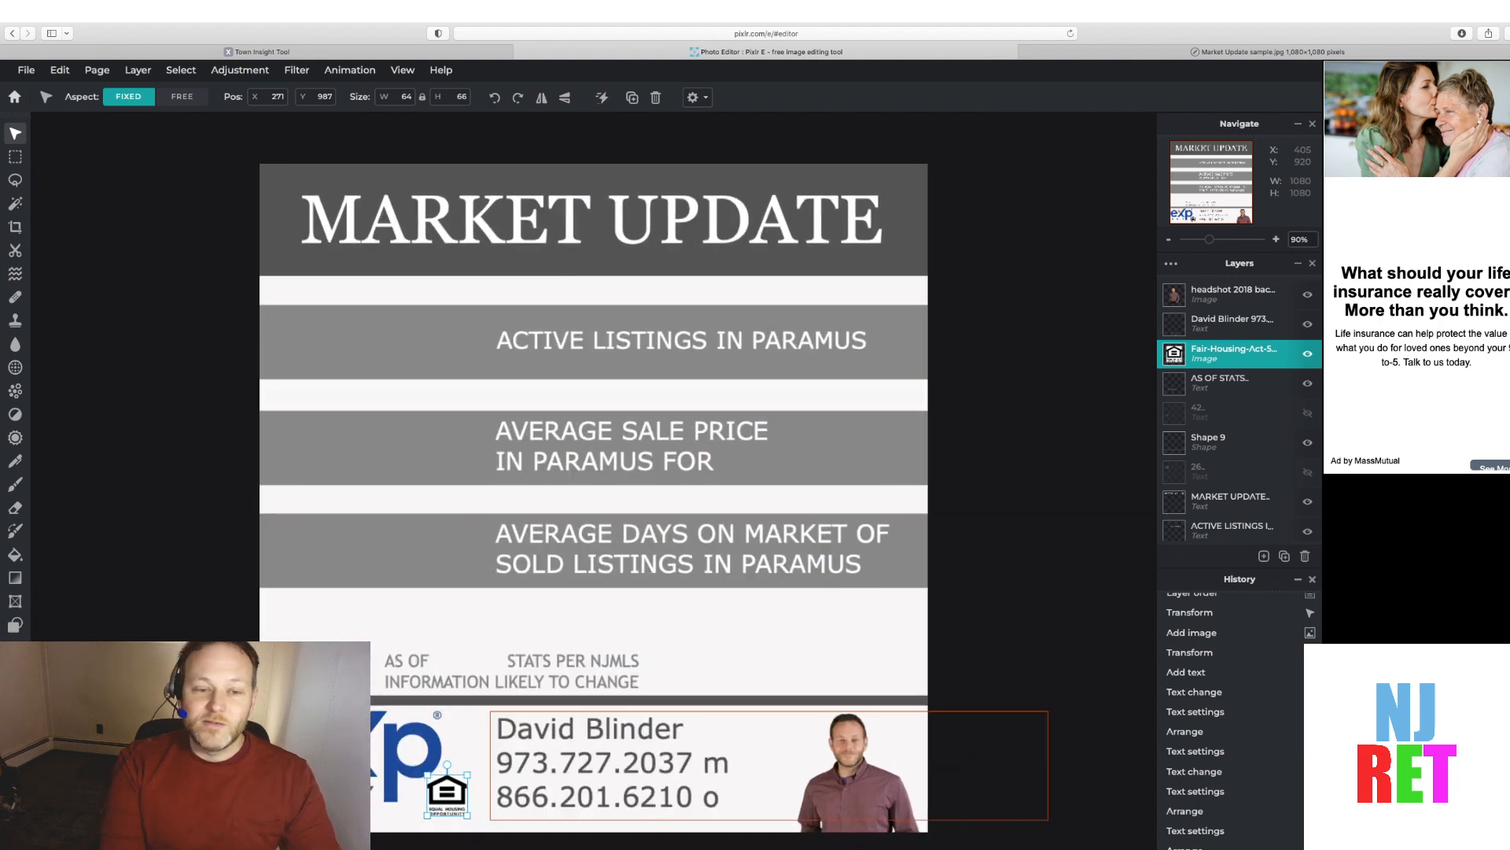
pyautogui.scroll(1, 593, 497)
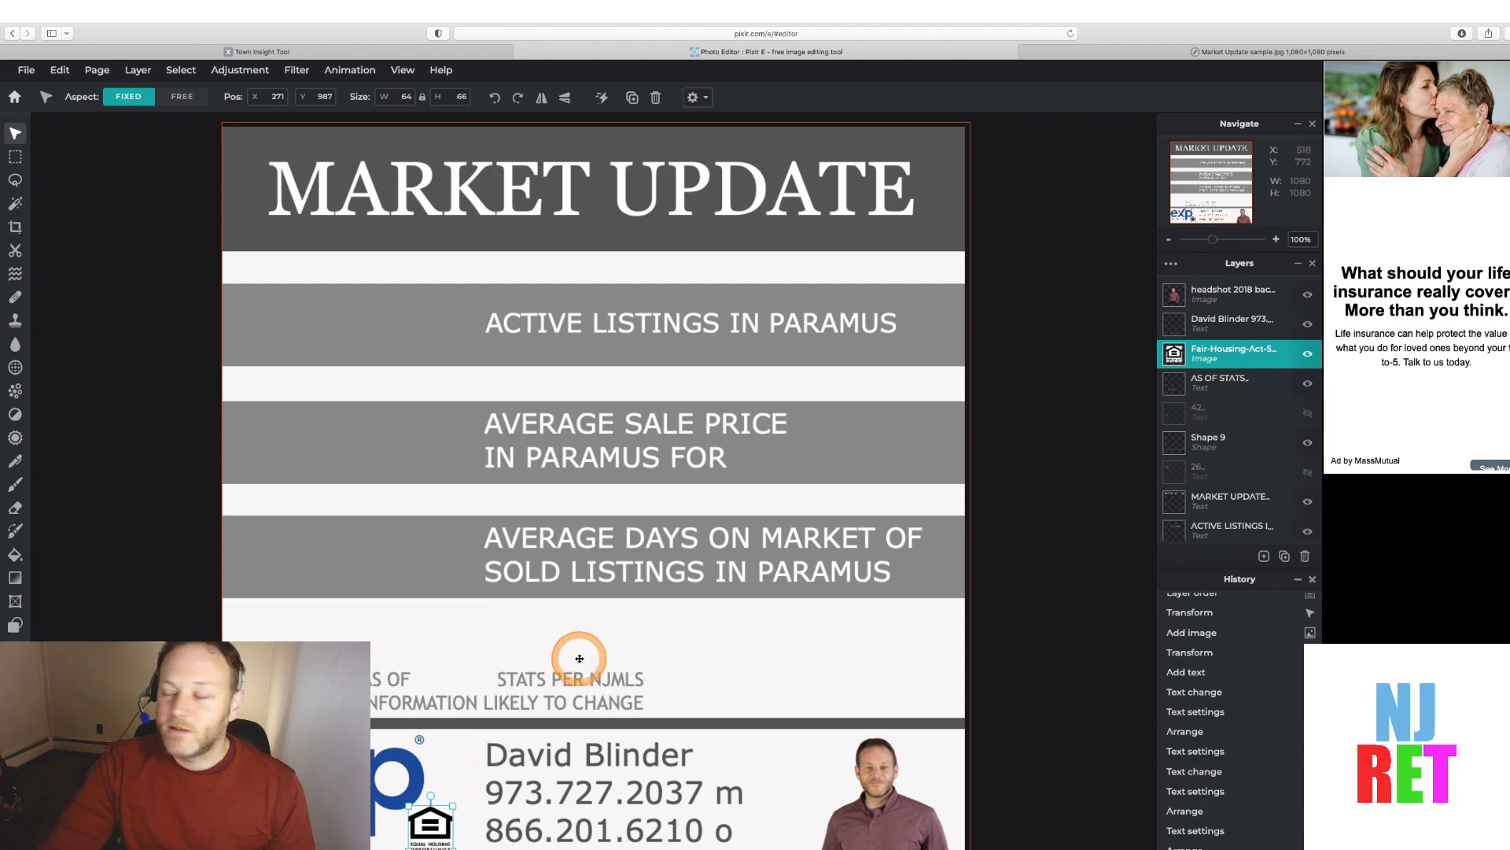
pyautogui.scroll(-8, 580, 658)
pyautogui.scroll(8, 579, 659)
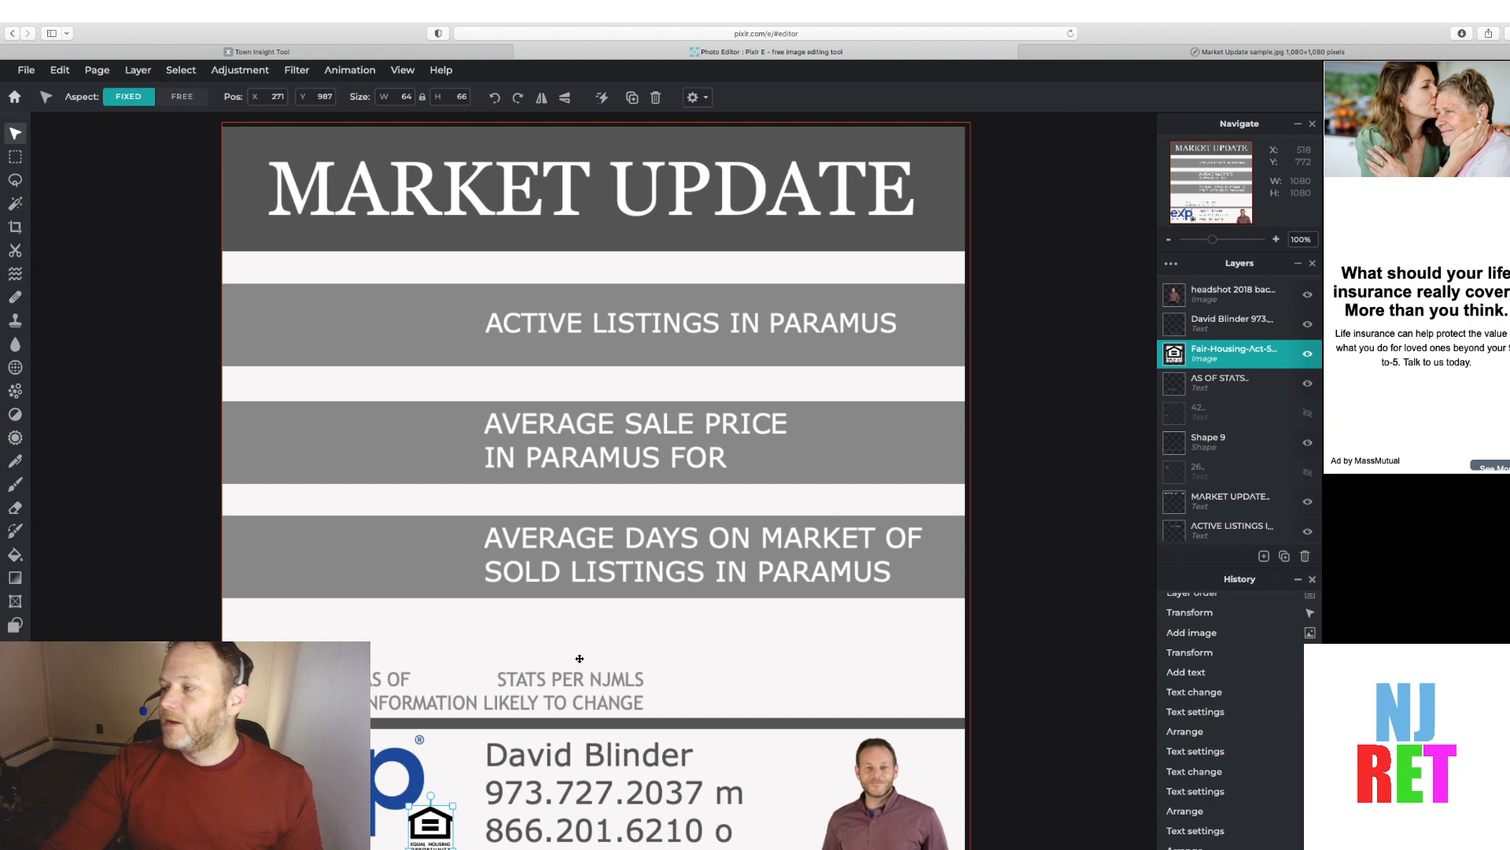
pyautogui.click(619, 656)
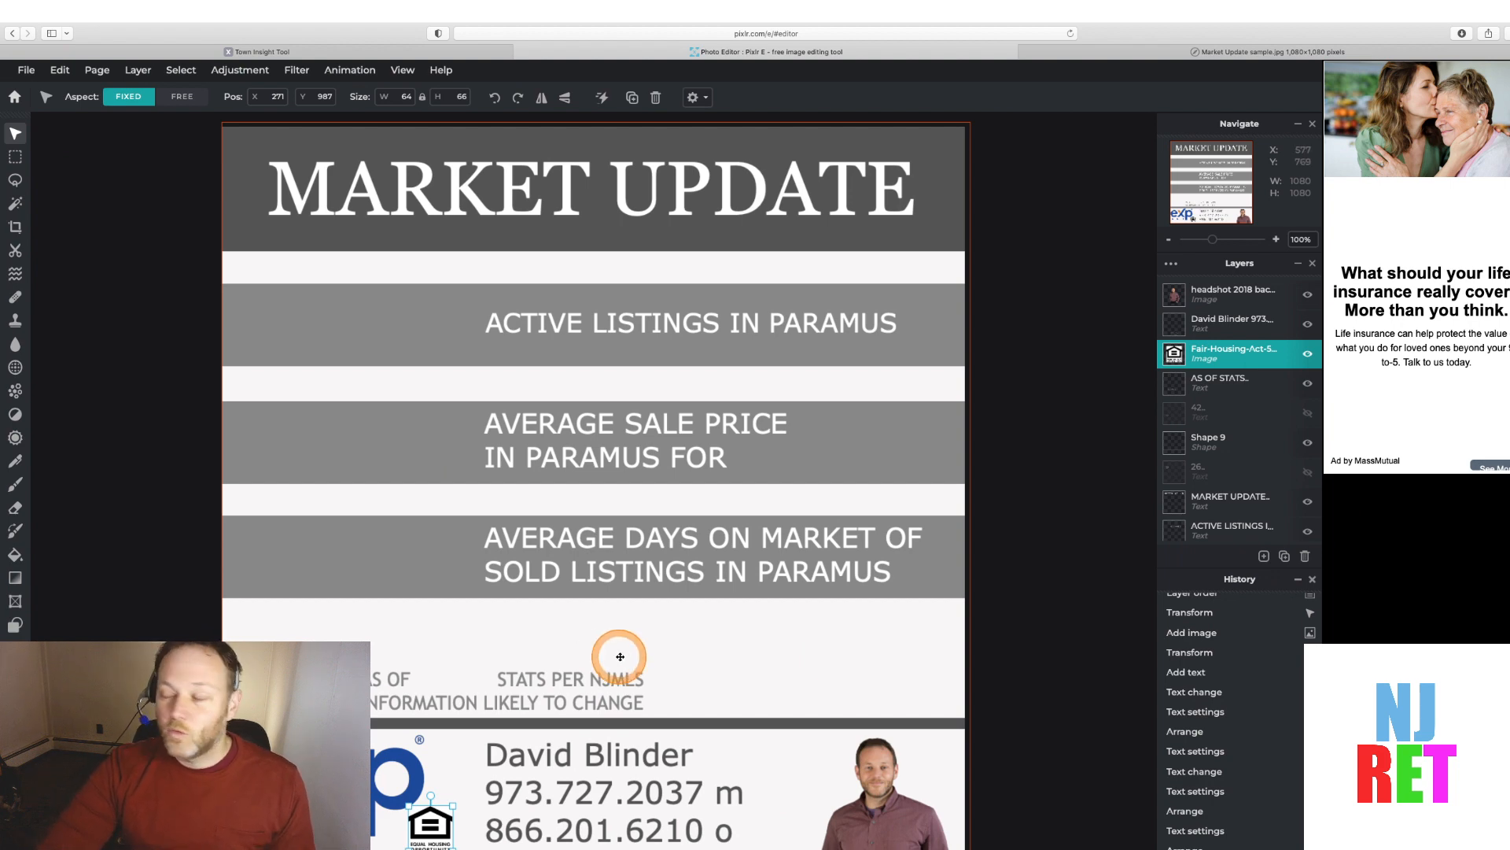
# Make the hidden 42, 26 and $870,194 statistic number layers visible
pyautogui.click(499, 782)
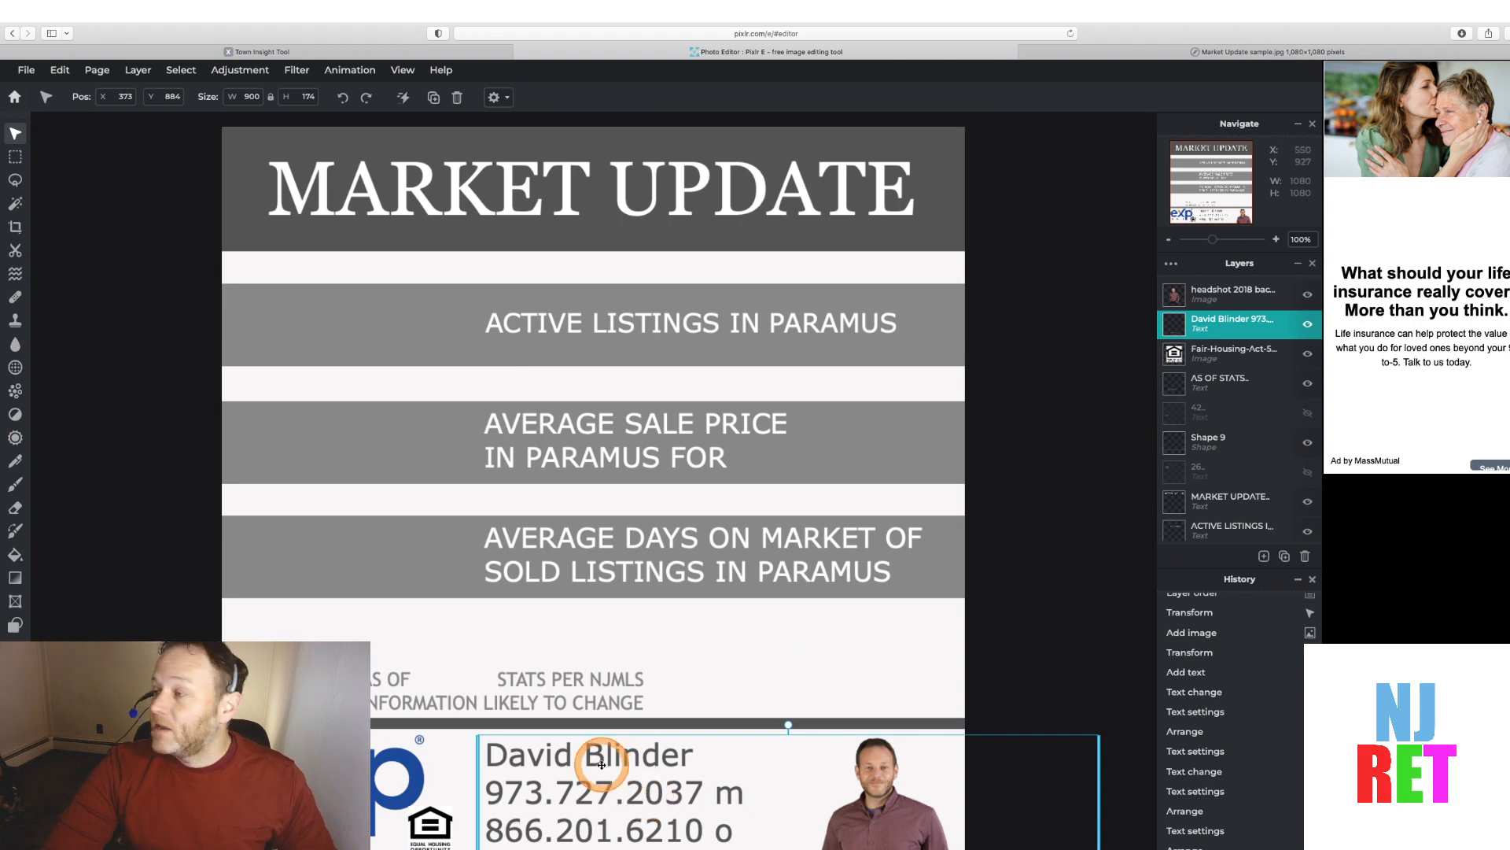
pyautogui.scroll(-1, 598, 762)
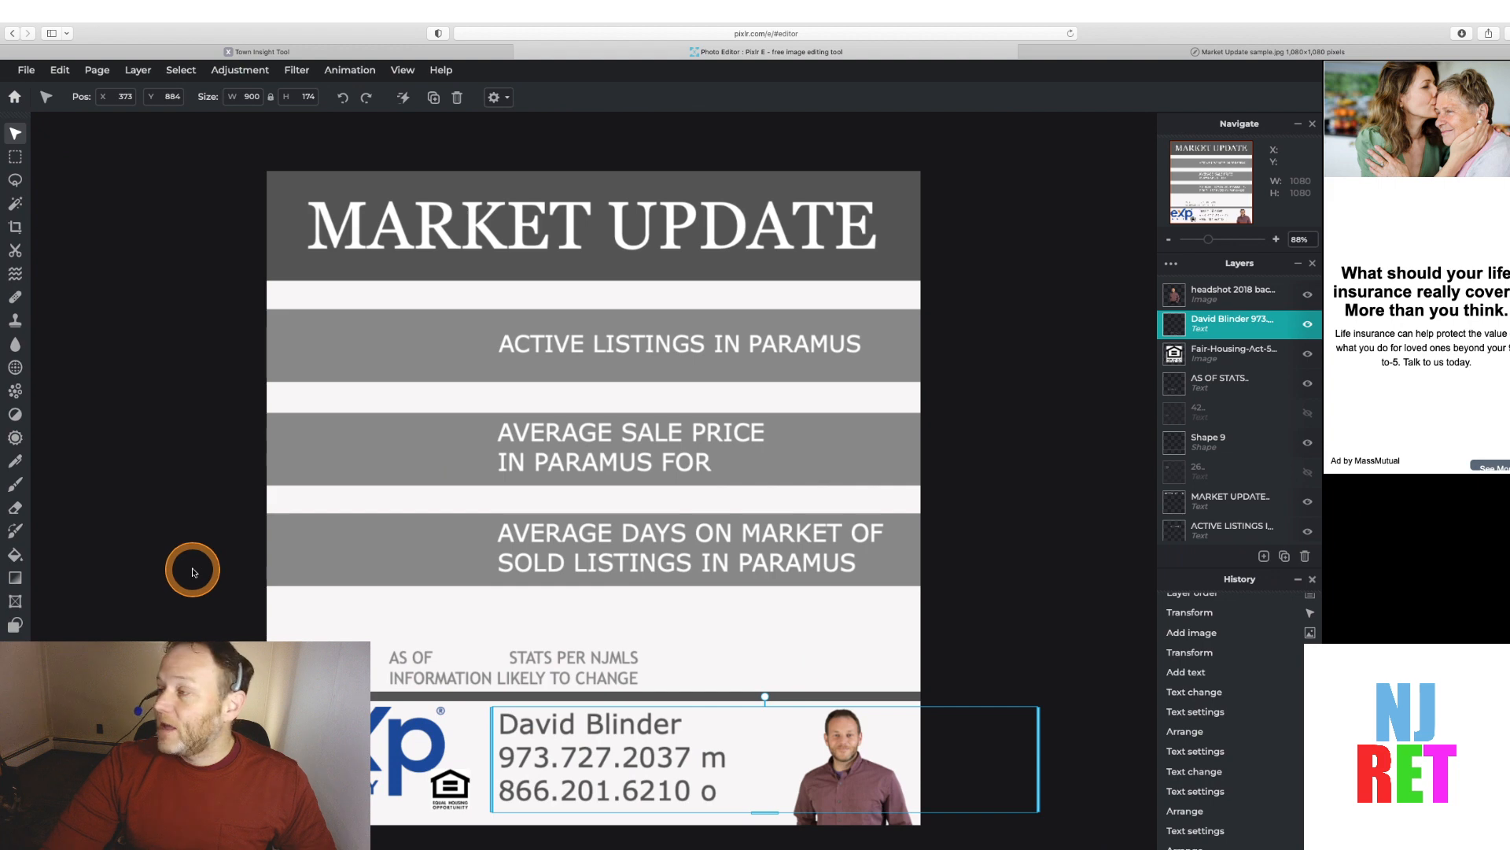
pyautogui.scroll(-2, 193, 572)
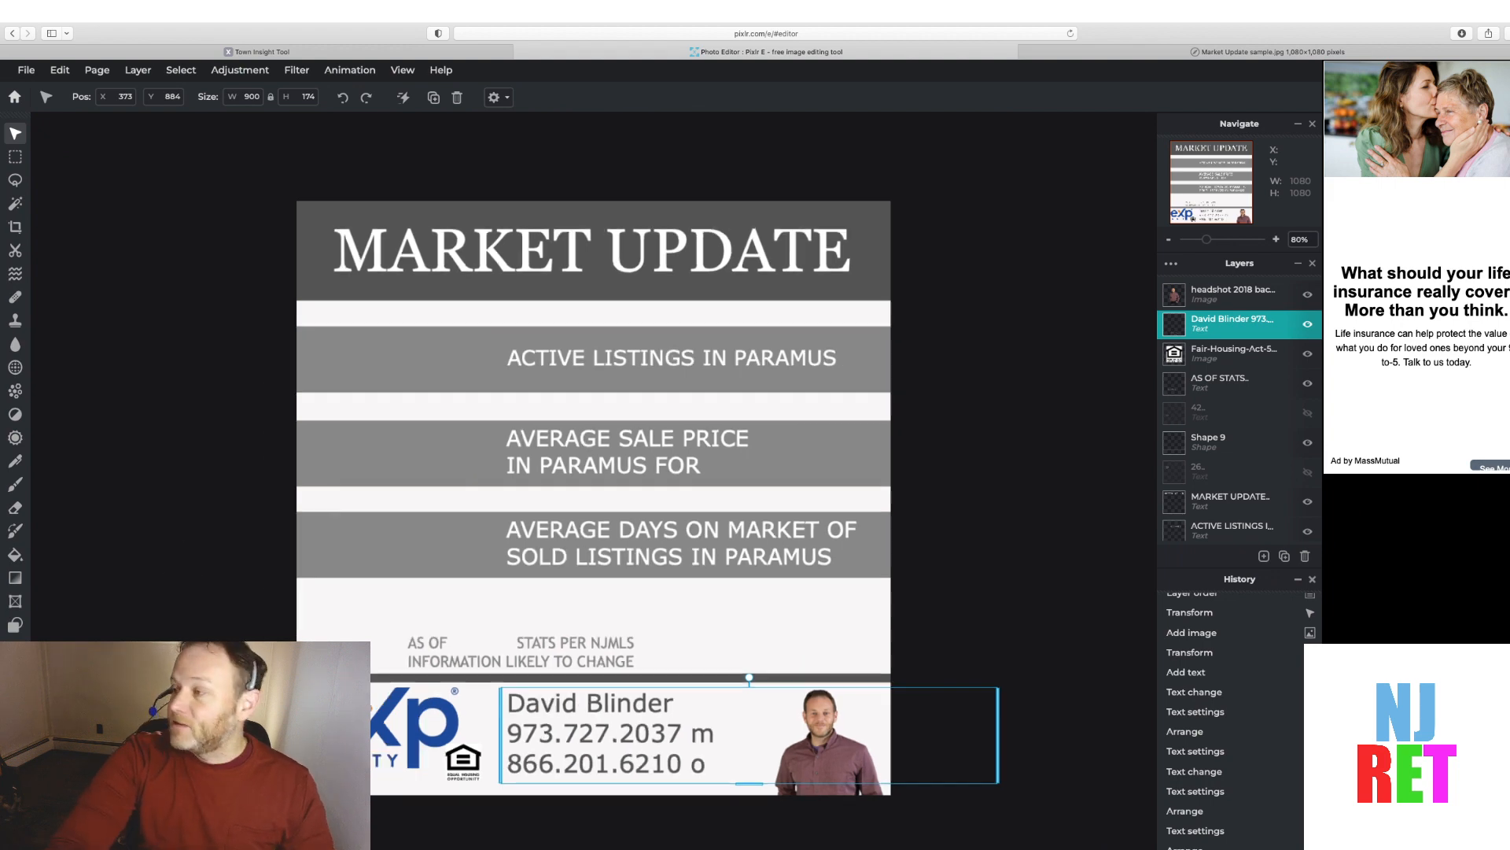
pyautogui.scroll(-1, 593, 497)
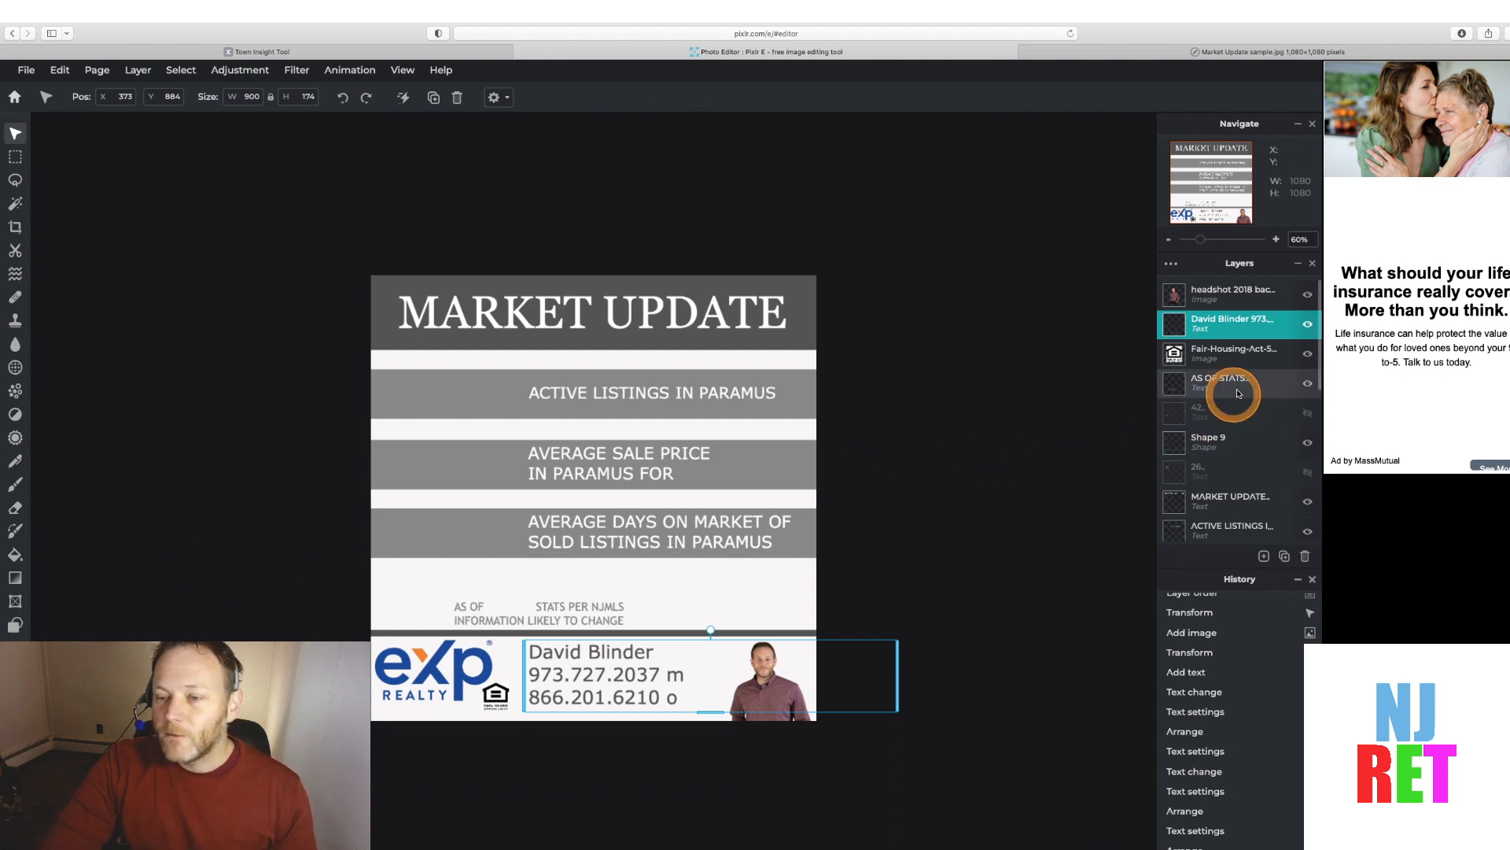
pyautogui.click(1307, 413)
pyautogui.click(1308, 472)
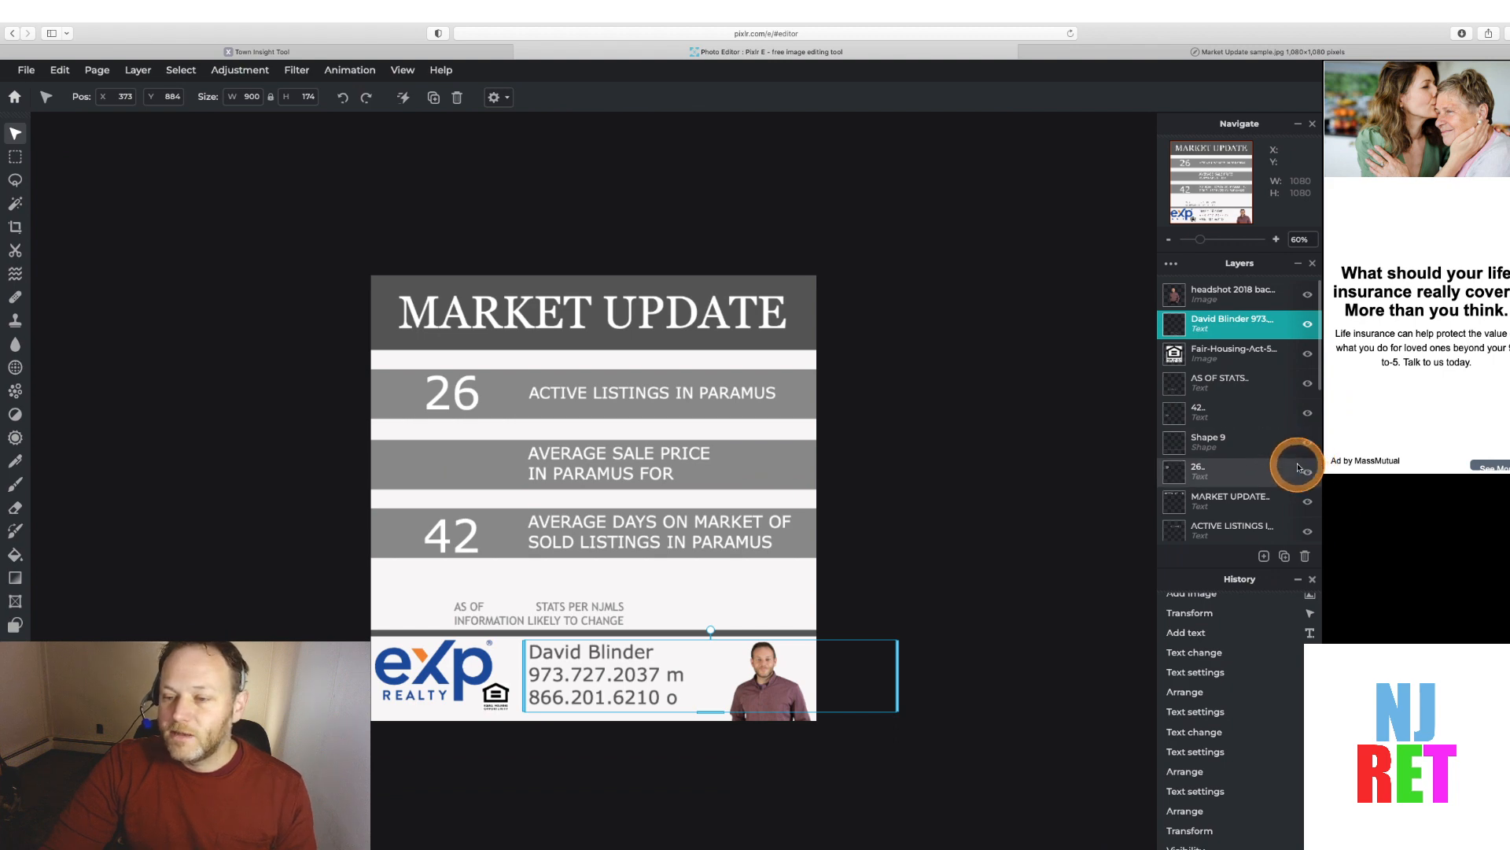
pyautogui.scroll(-4, 1297, 458)
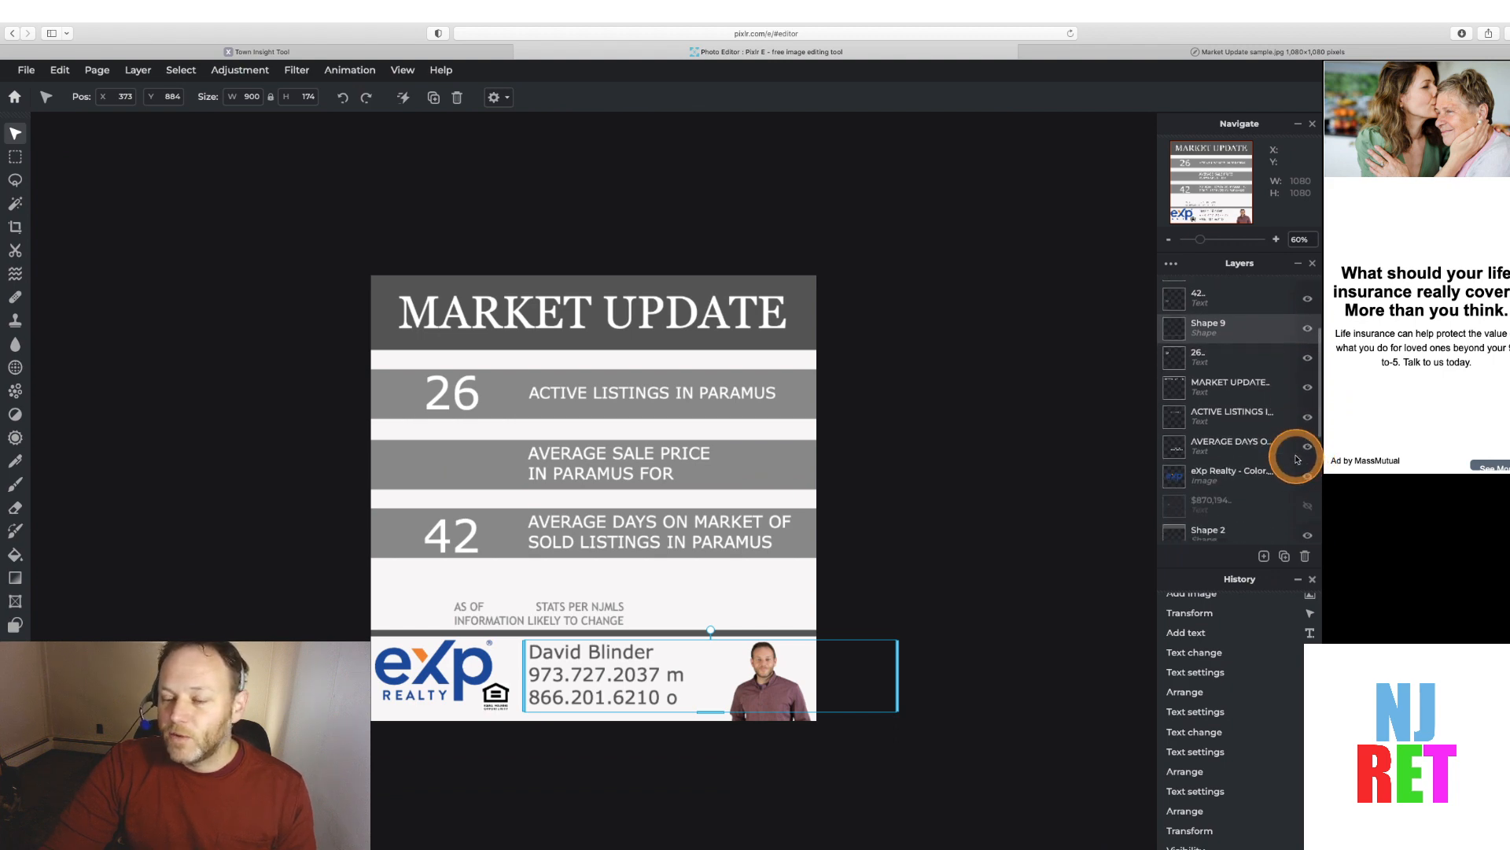
pyautogui.click(1308, 506)
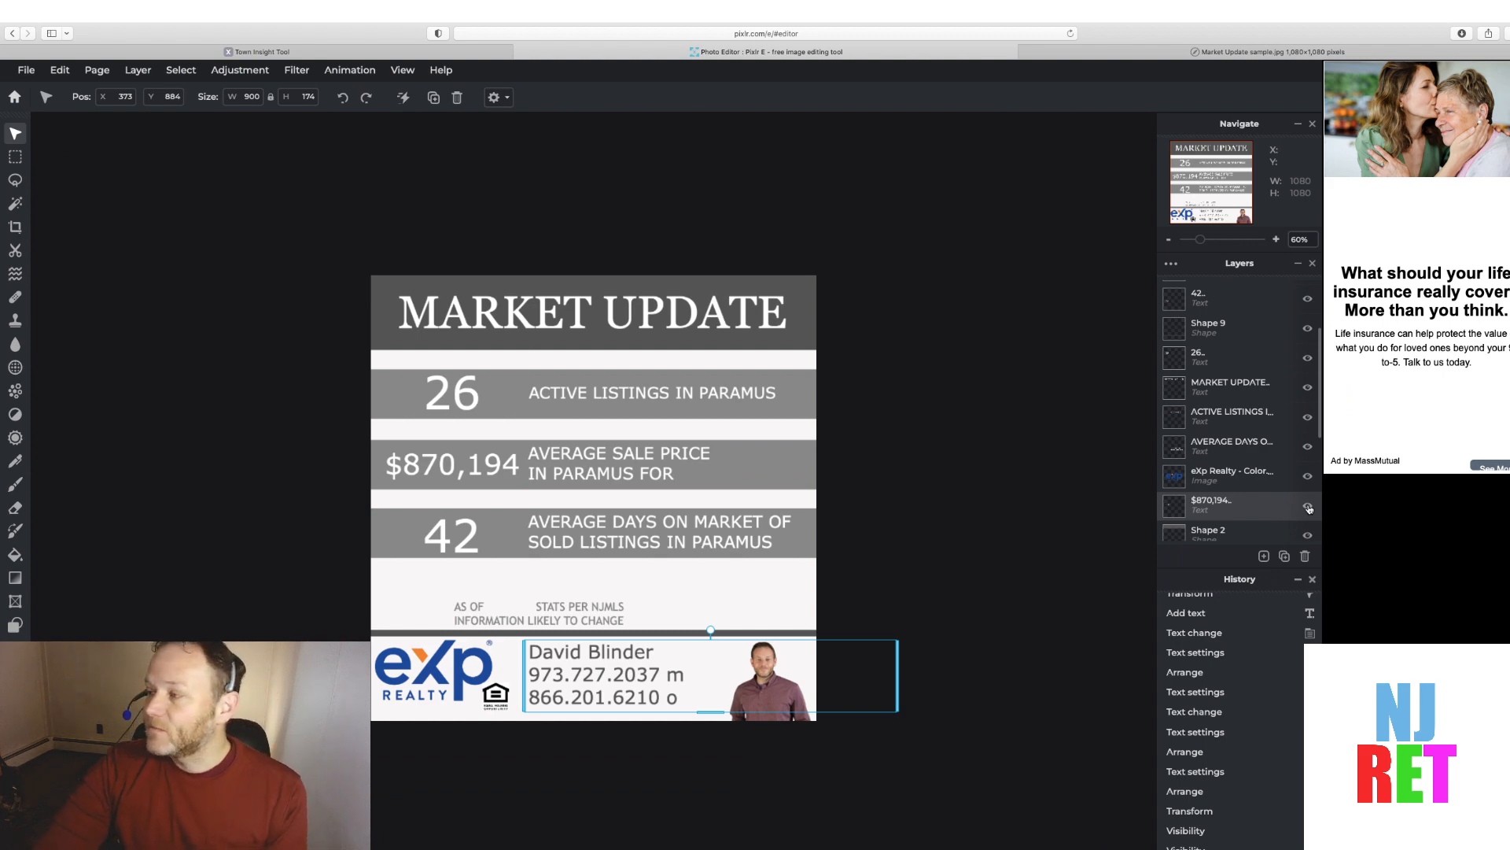
# Hide and re-show the statistic number layers, leaving the 26 number hidden
pyautogui.click(992, 566)
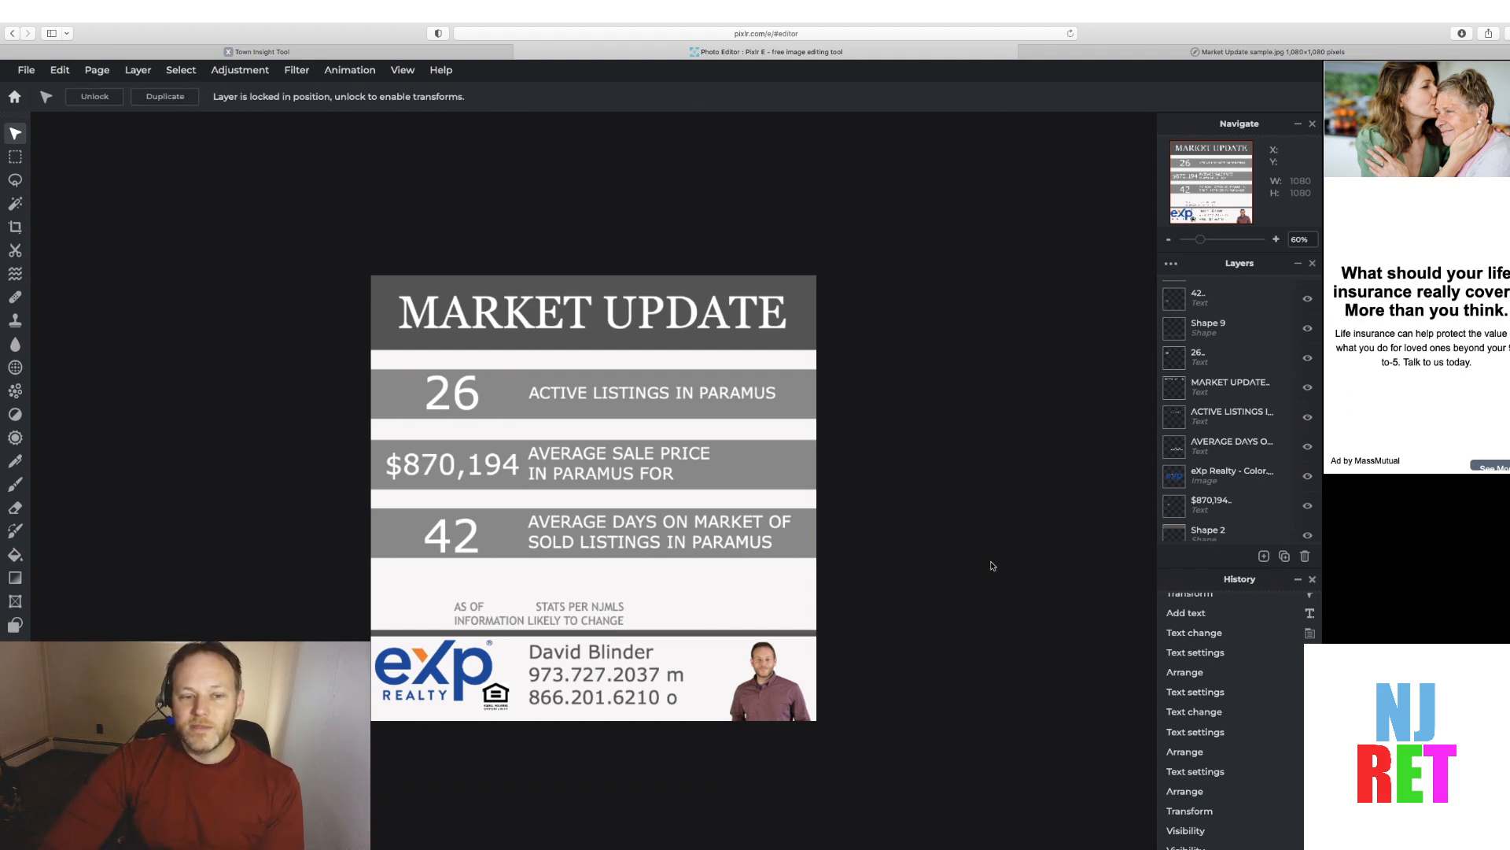
pyautogui.click(993, 566)
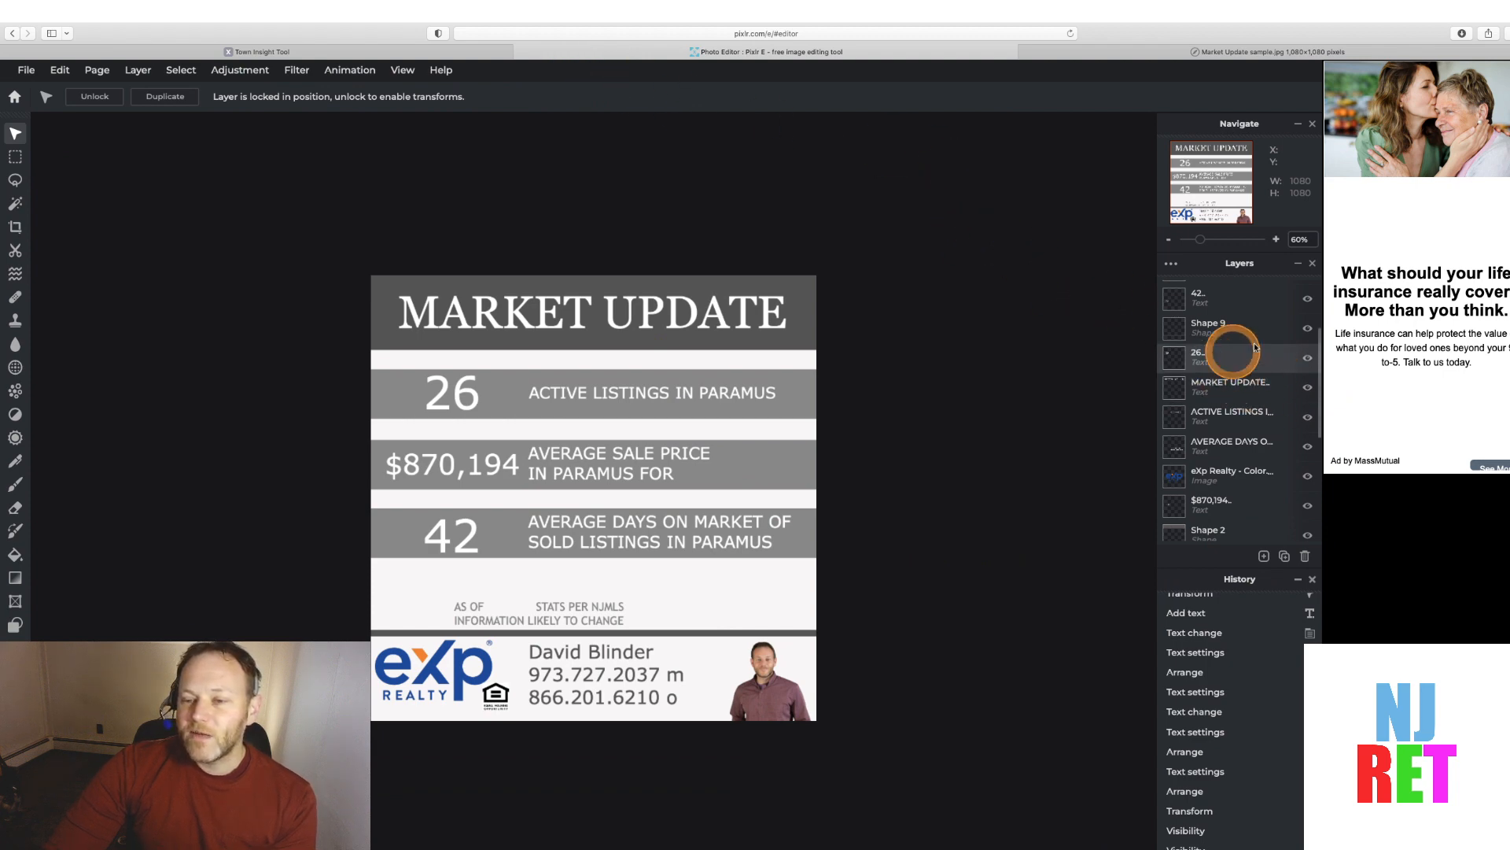
pyautogui.click(1306, 299)
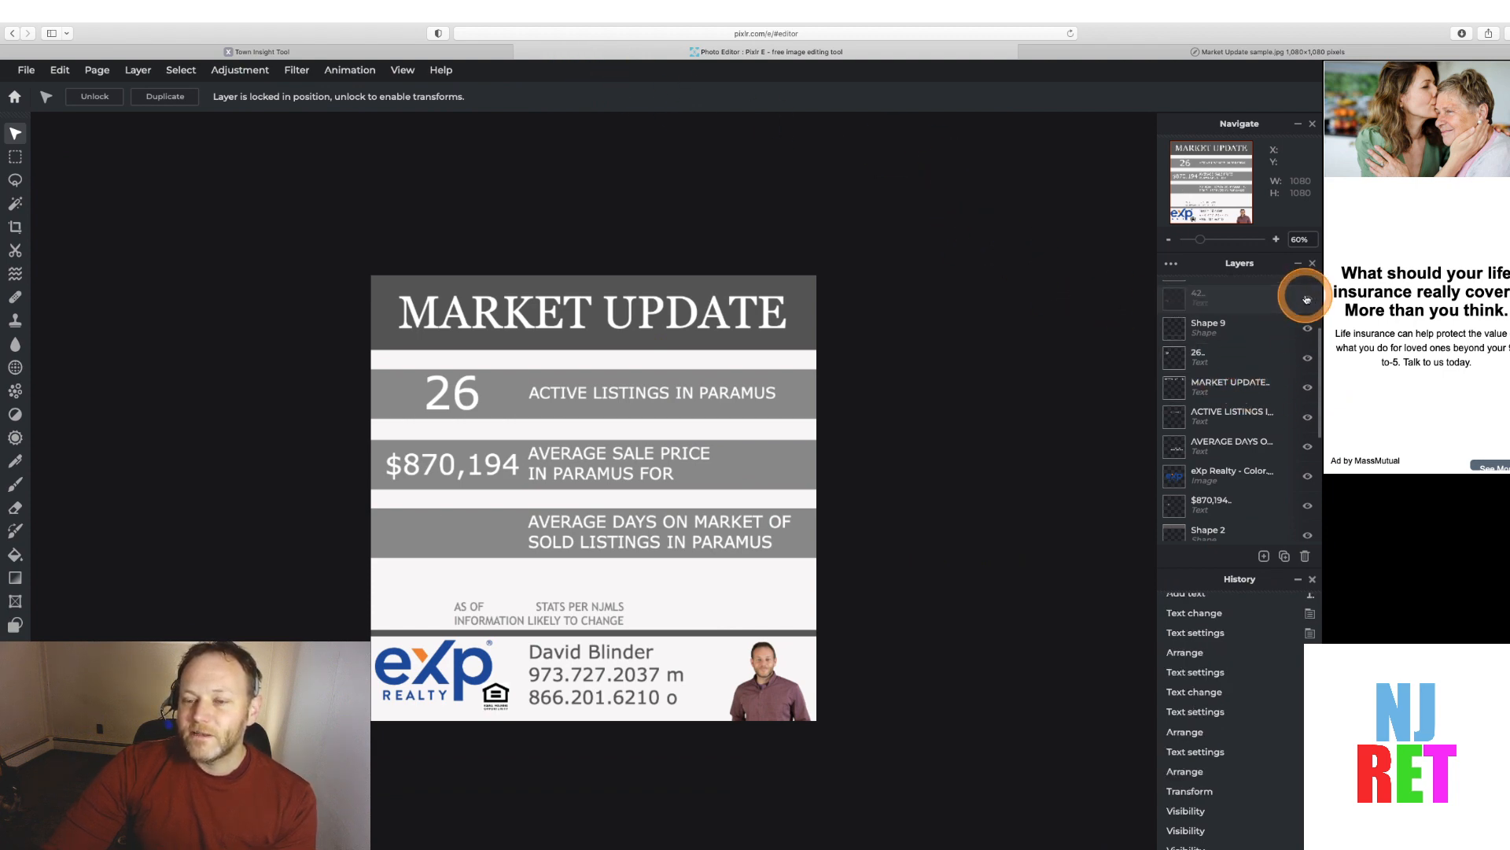
pyautogui.click(1309, 359)
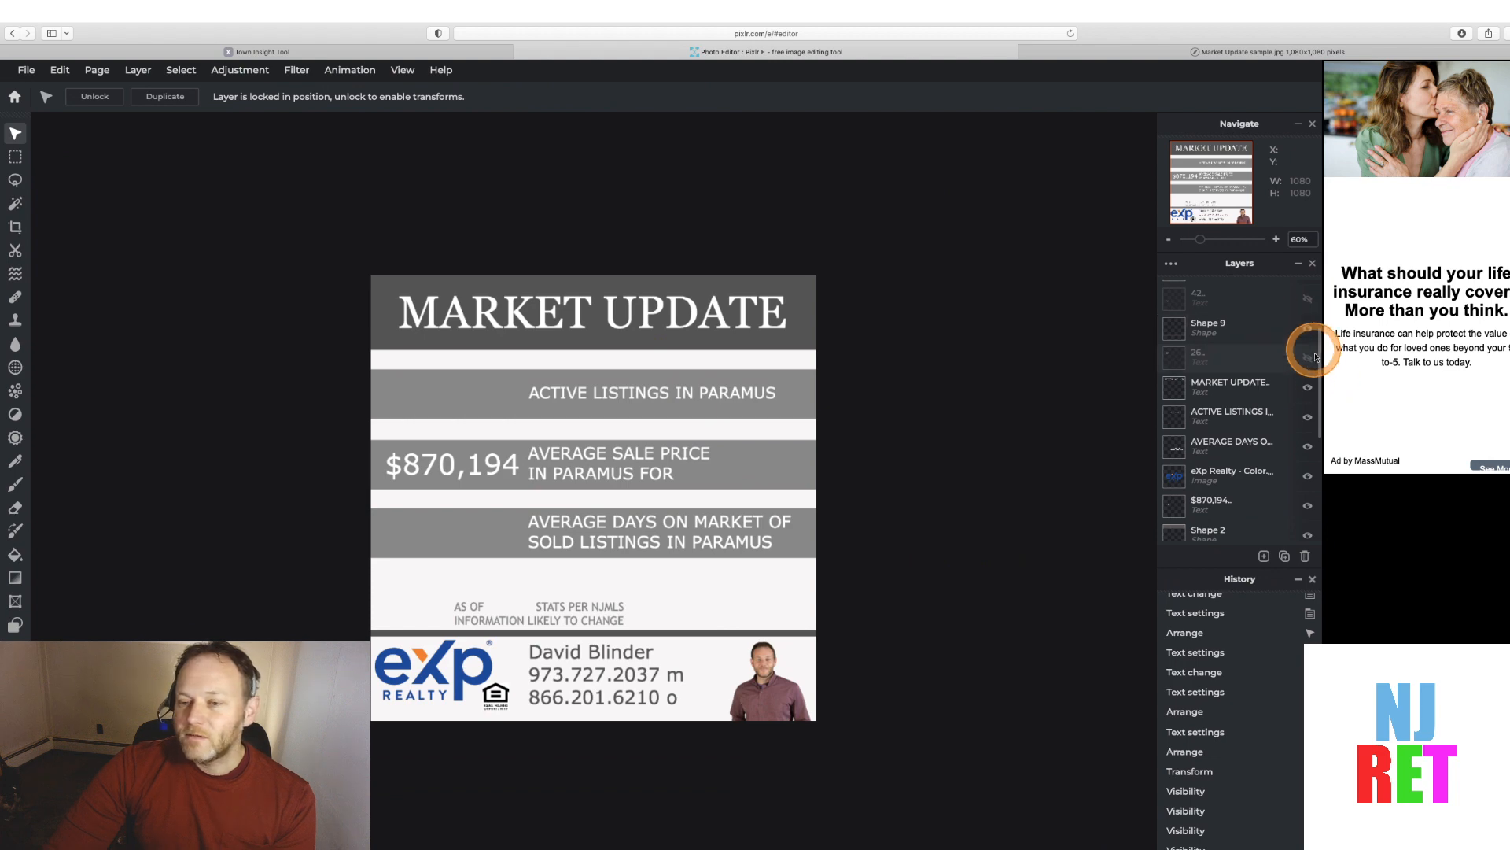
pyautogui.click(1307, 506)
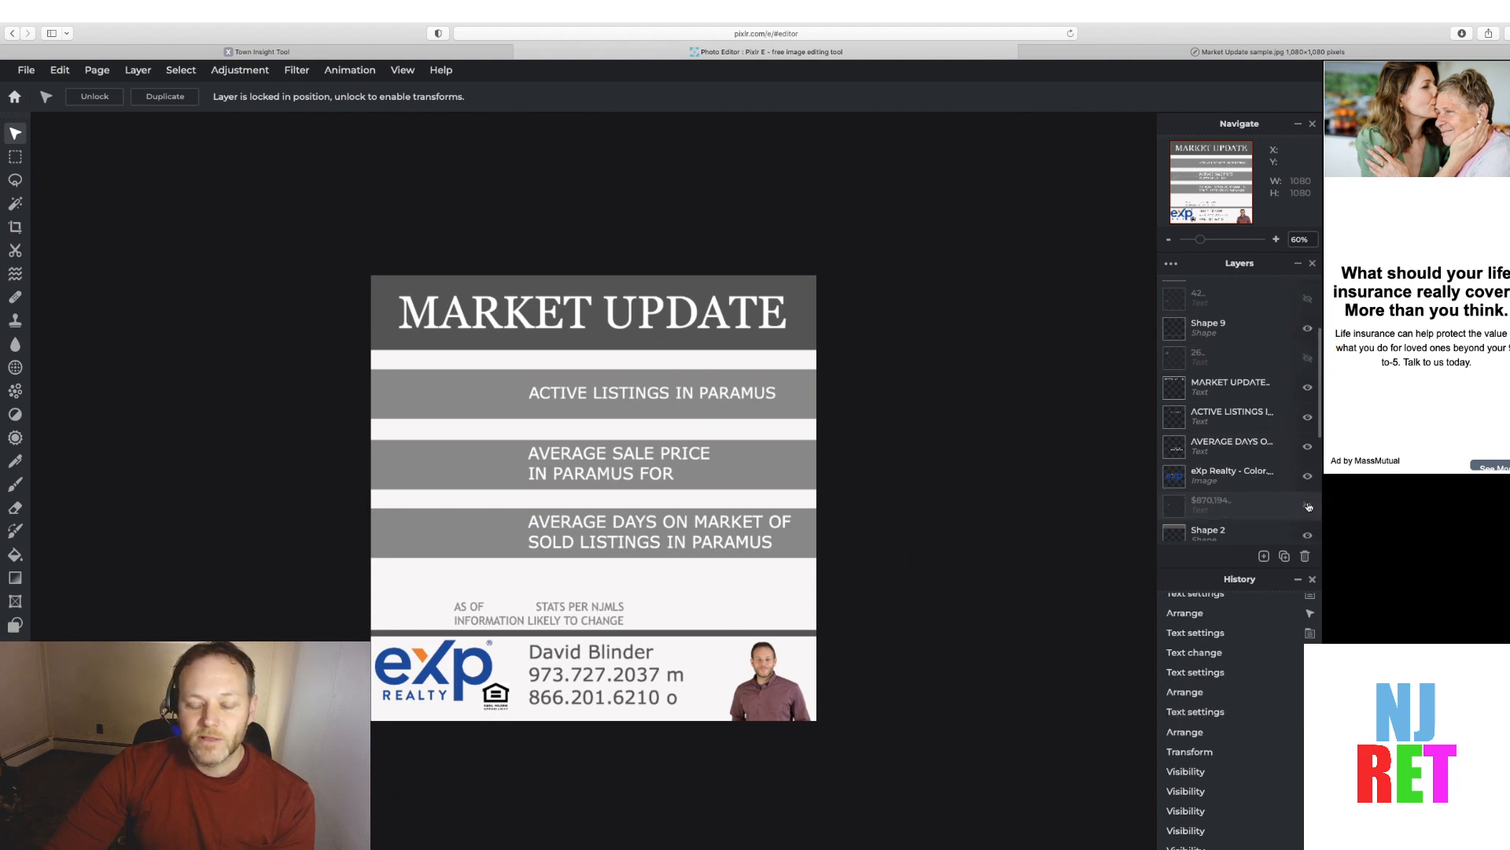
pyautogui.click(1307, 506)
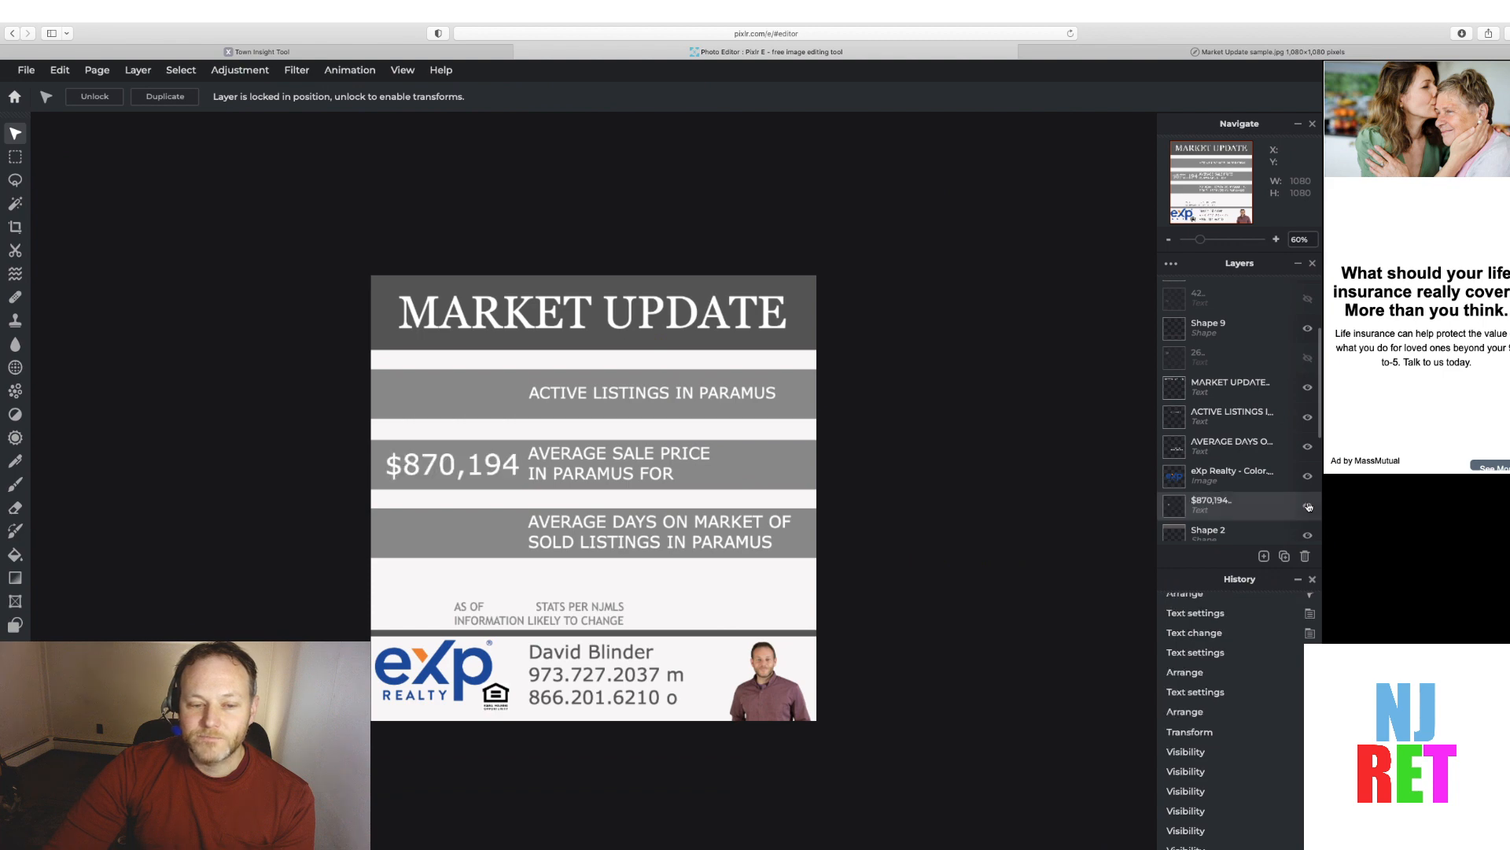
pyautogui.click(1307, 300)
# Append "FEB 2022" to the average sale price label so it reads "IN PARAMUS FOR FEB 2022"
pyautogui.doubleClick(674, 478)
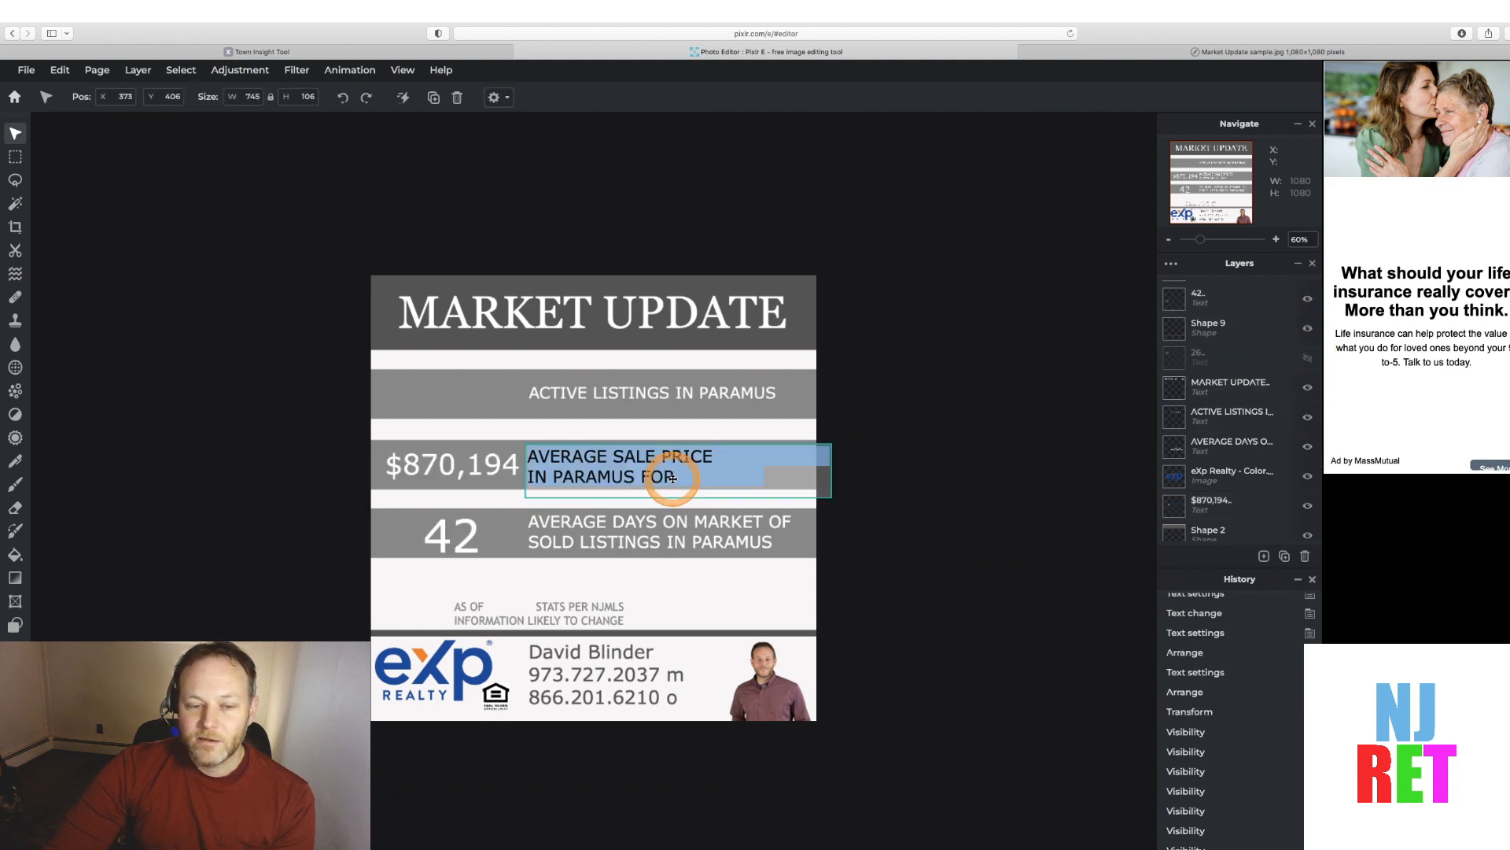
pyautogui.click(674, 475)
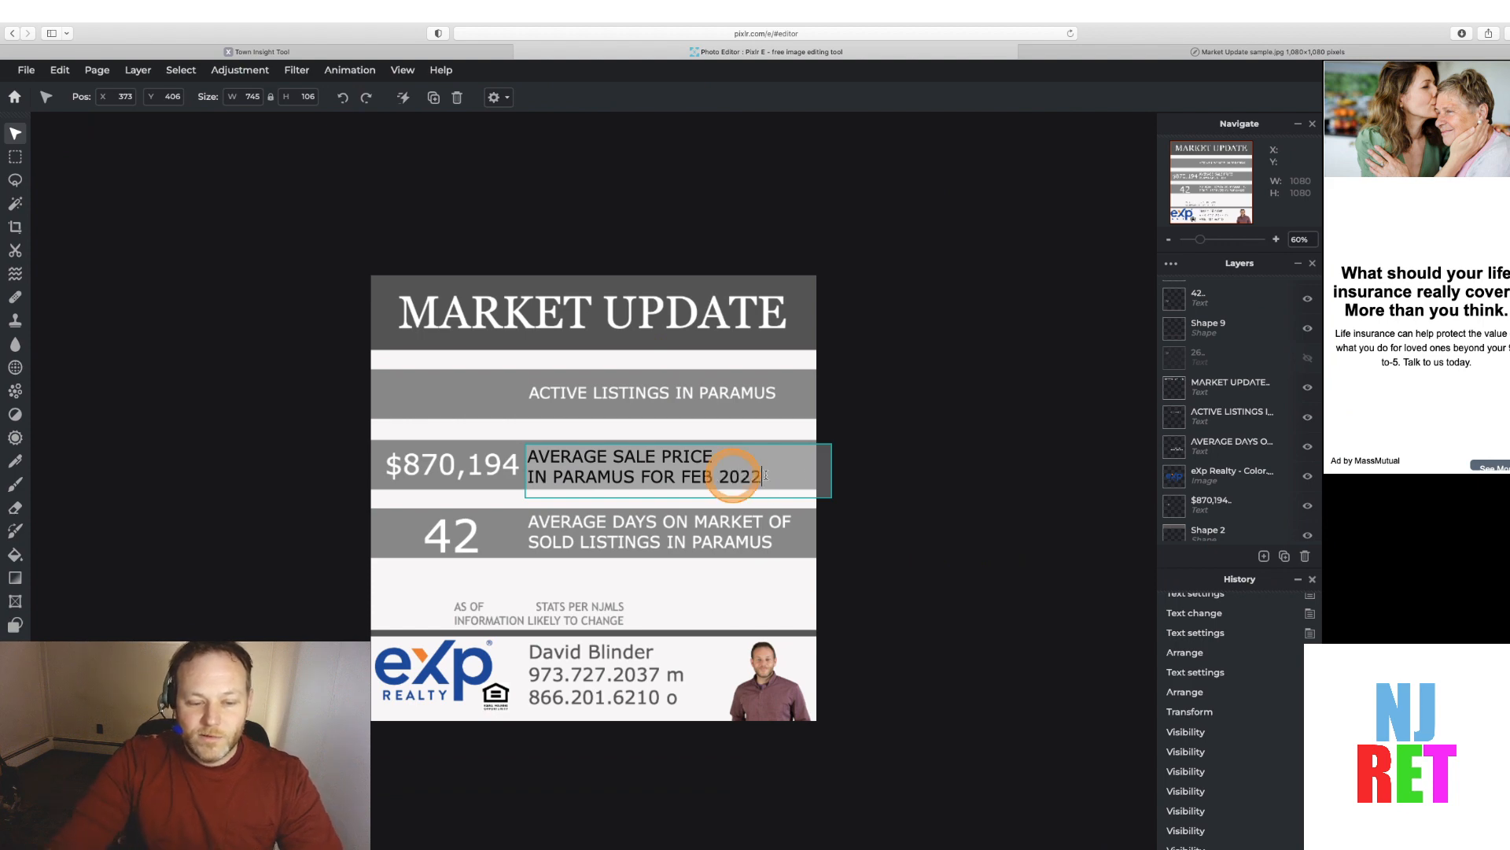
pyautogui.click(921, 550)
# Insert "FEB 2022" after "AS OF" in the footnote text
pyautogui.click(484, 612)
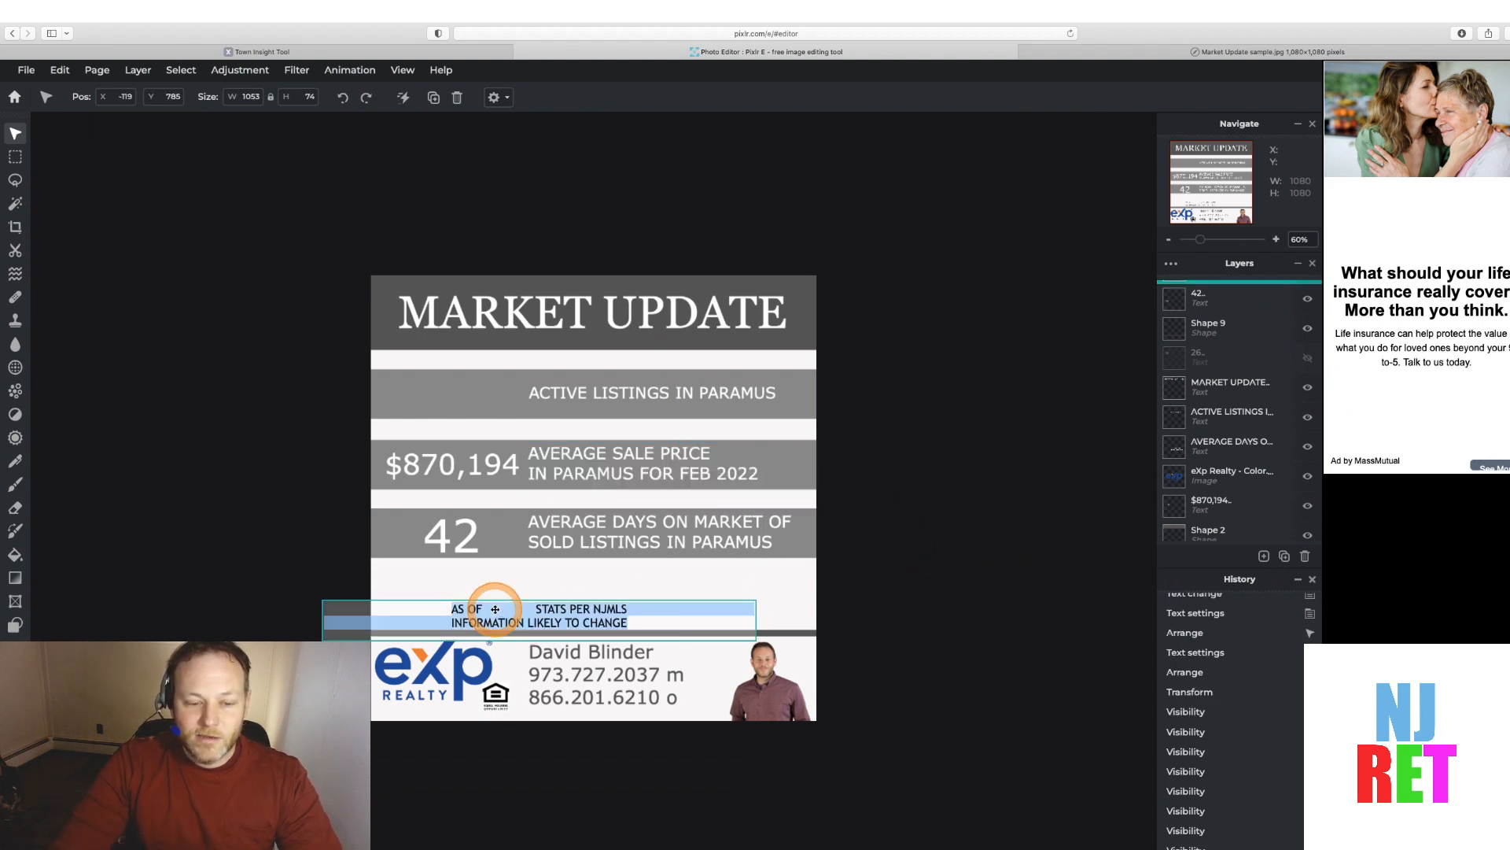
pyautogui.write('FEB200')
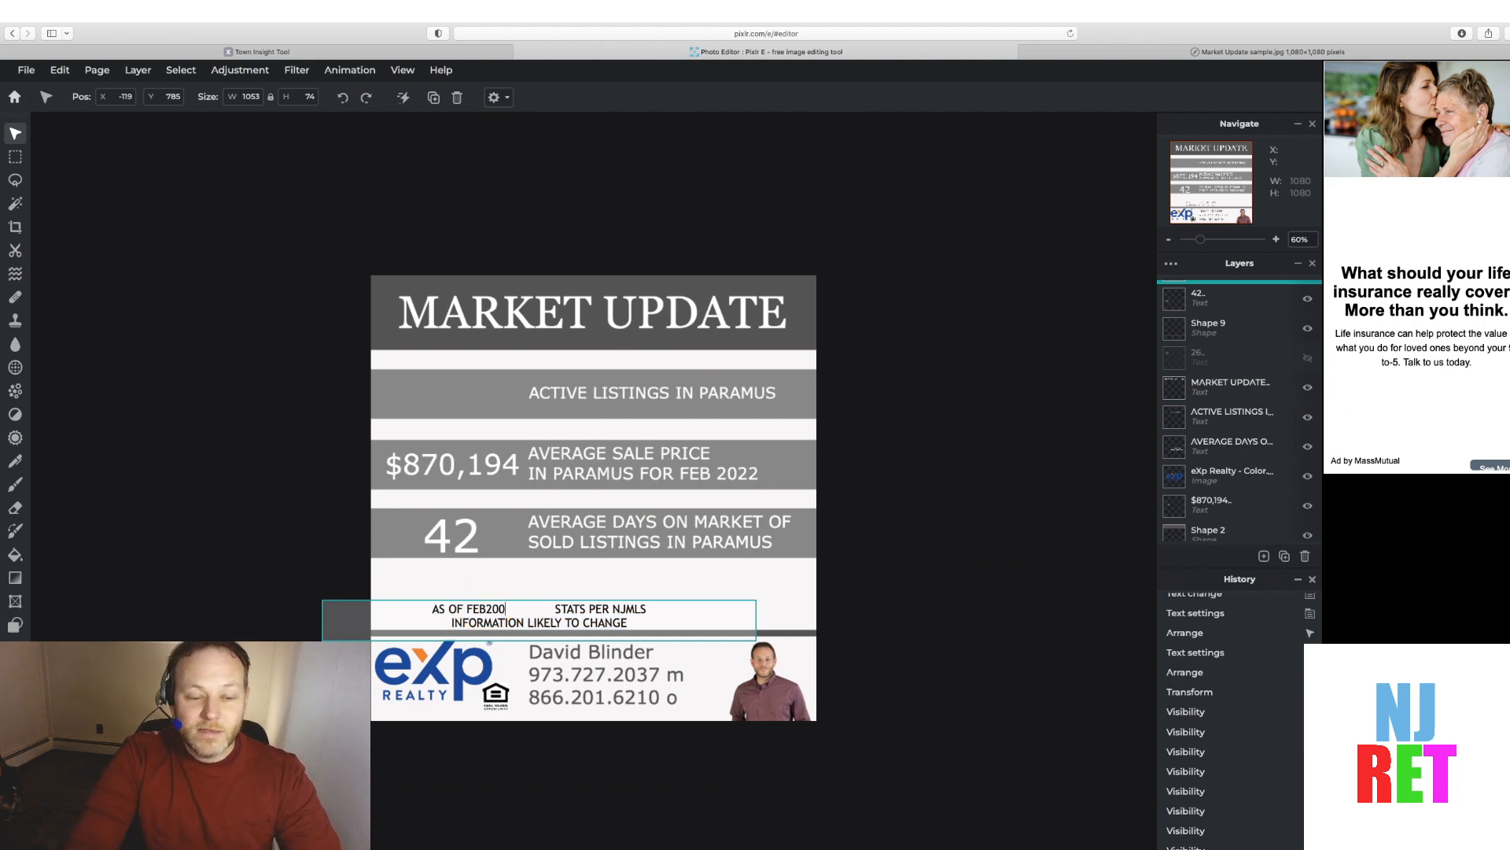
pyautogui.press('BackSpace')
pyautogui.press('BackSpace')
pyautogui.press('BackSpace')
pyautogui.write('202')
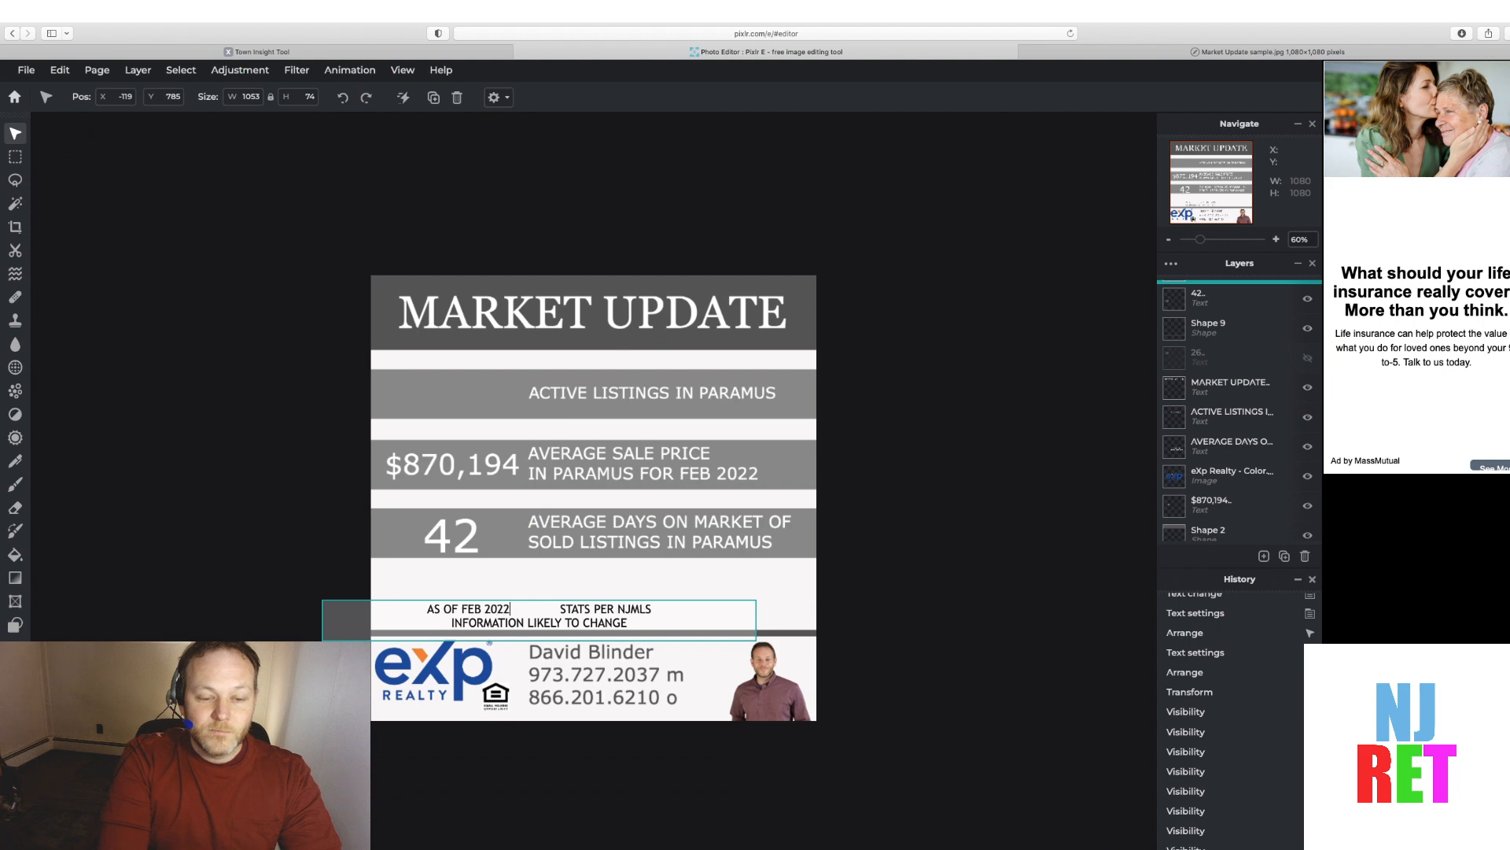
pyautogui.write('2')
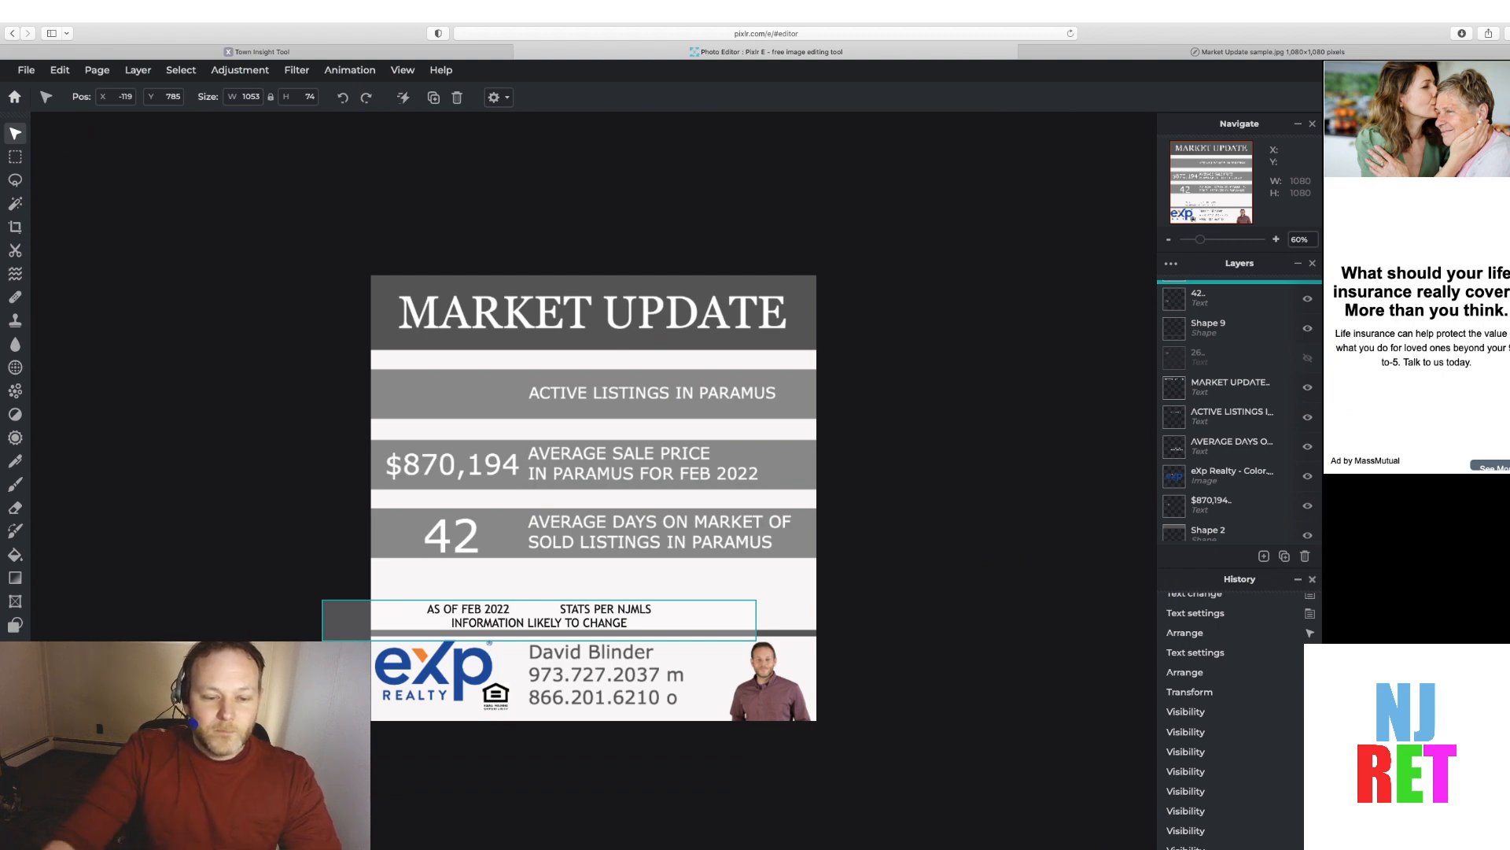
# Delete the extra spaces before "STATS PER NJMLS" in the footnote text
pyautogui.click(543, 608)
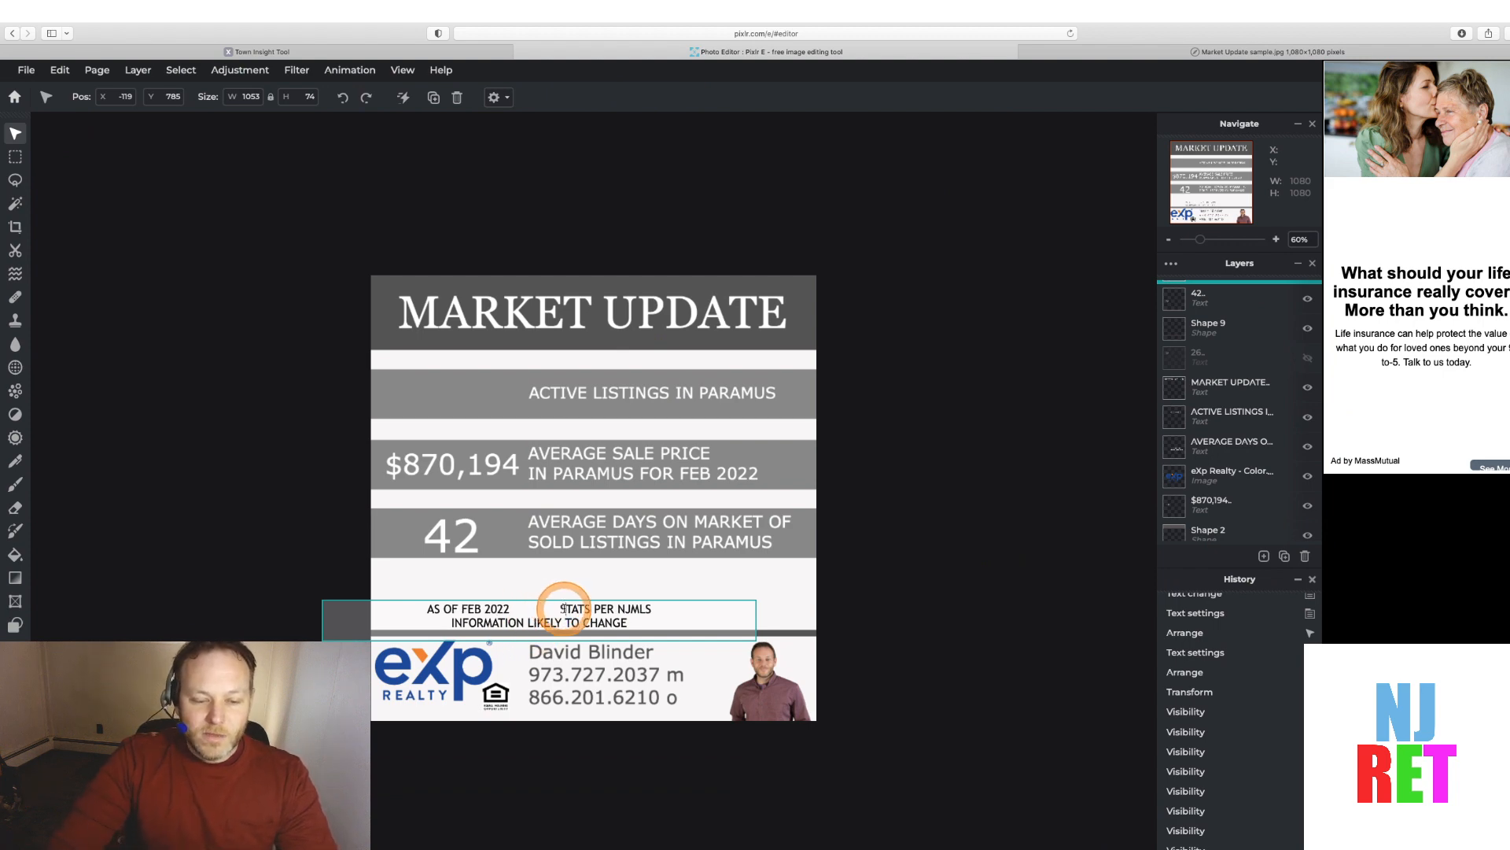
pyautogui.press('BackSpace')
pyautogui.press('BackSpace')
pyautogui.press('BackSpace')
pyautogui.press('BackSpace')
pyautogui.press('BackSpace')
pyautogui.press('BackSpace')
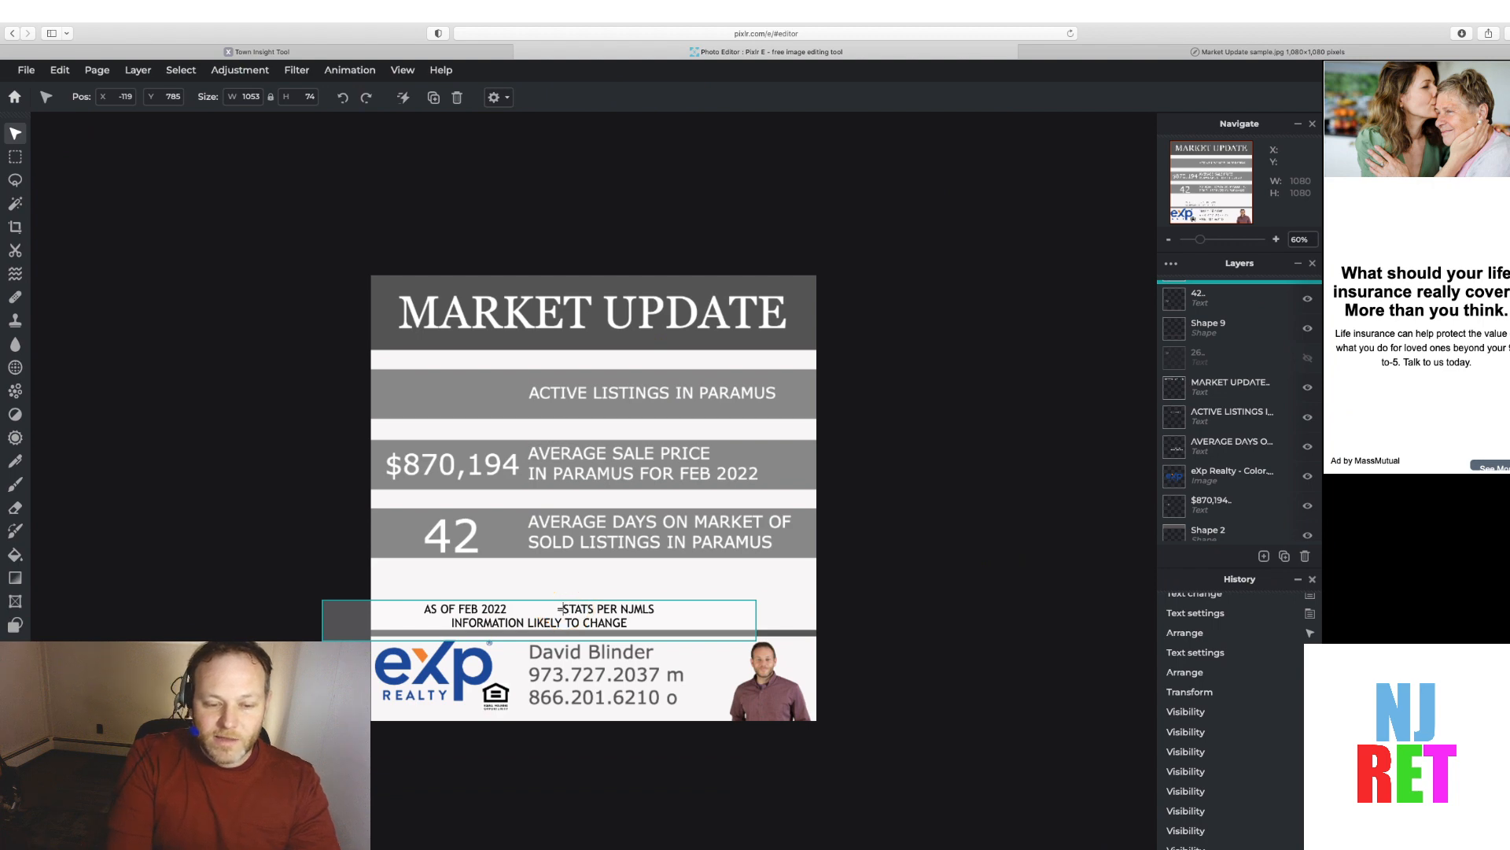
pyautogui.press('BackSpace')
pyautogui.press('BackSpace')
pyautogui.press('BackSpace')
pyautogui.press('BackSpace')
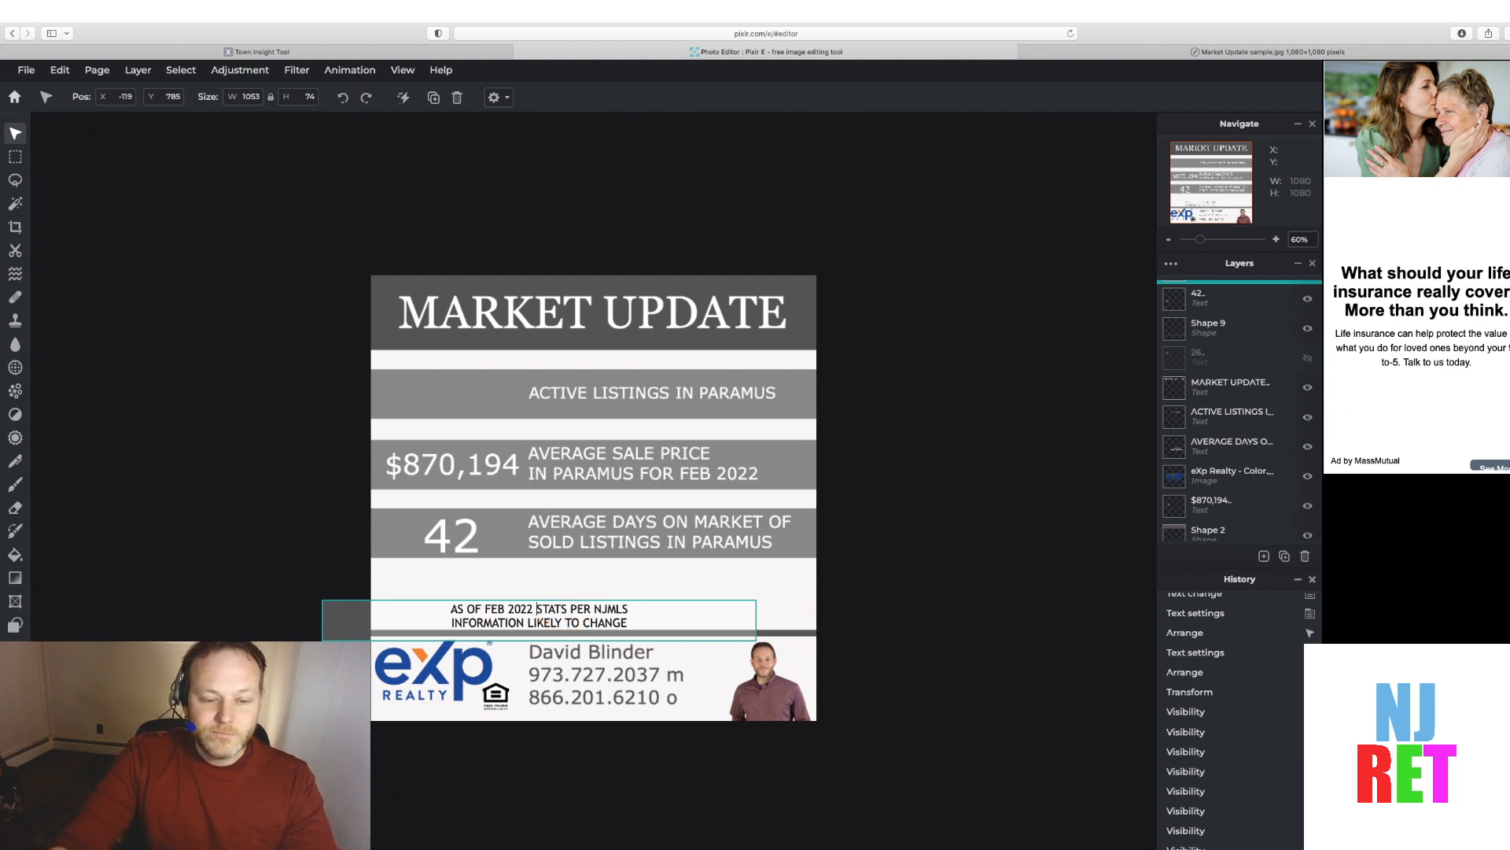
pyautogui.click(287, 523)
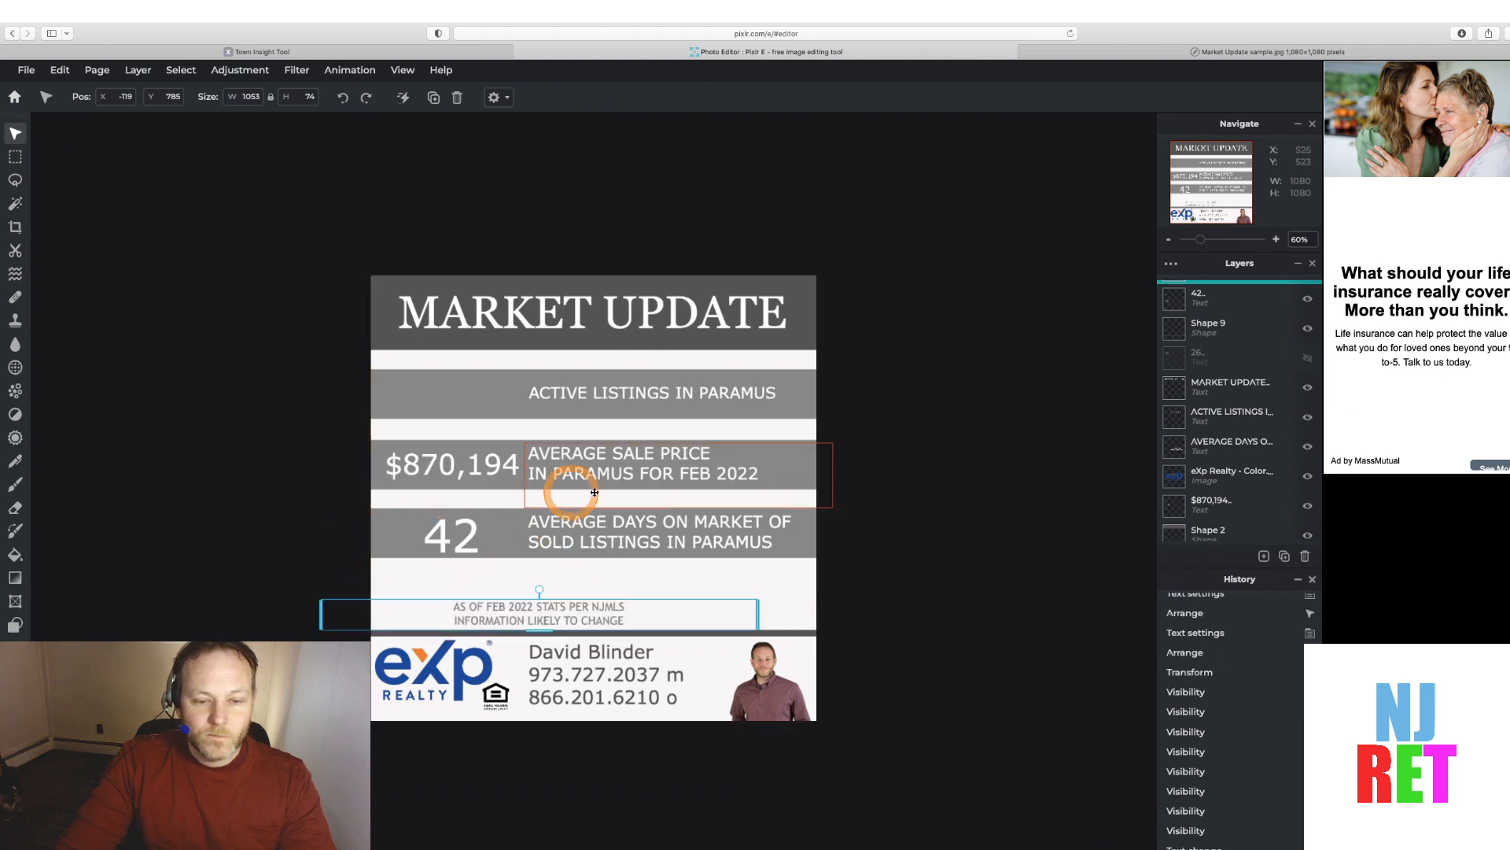
# Change "FEB" to "JAN" in the average sale price label
pyautogui.doubleClick(711, 473)
pyautogui.click(708, 475)
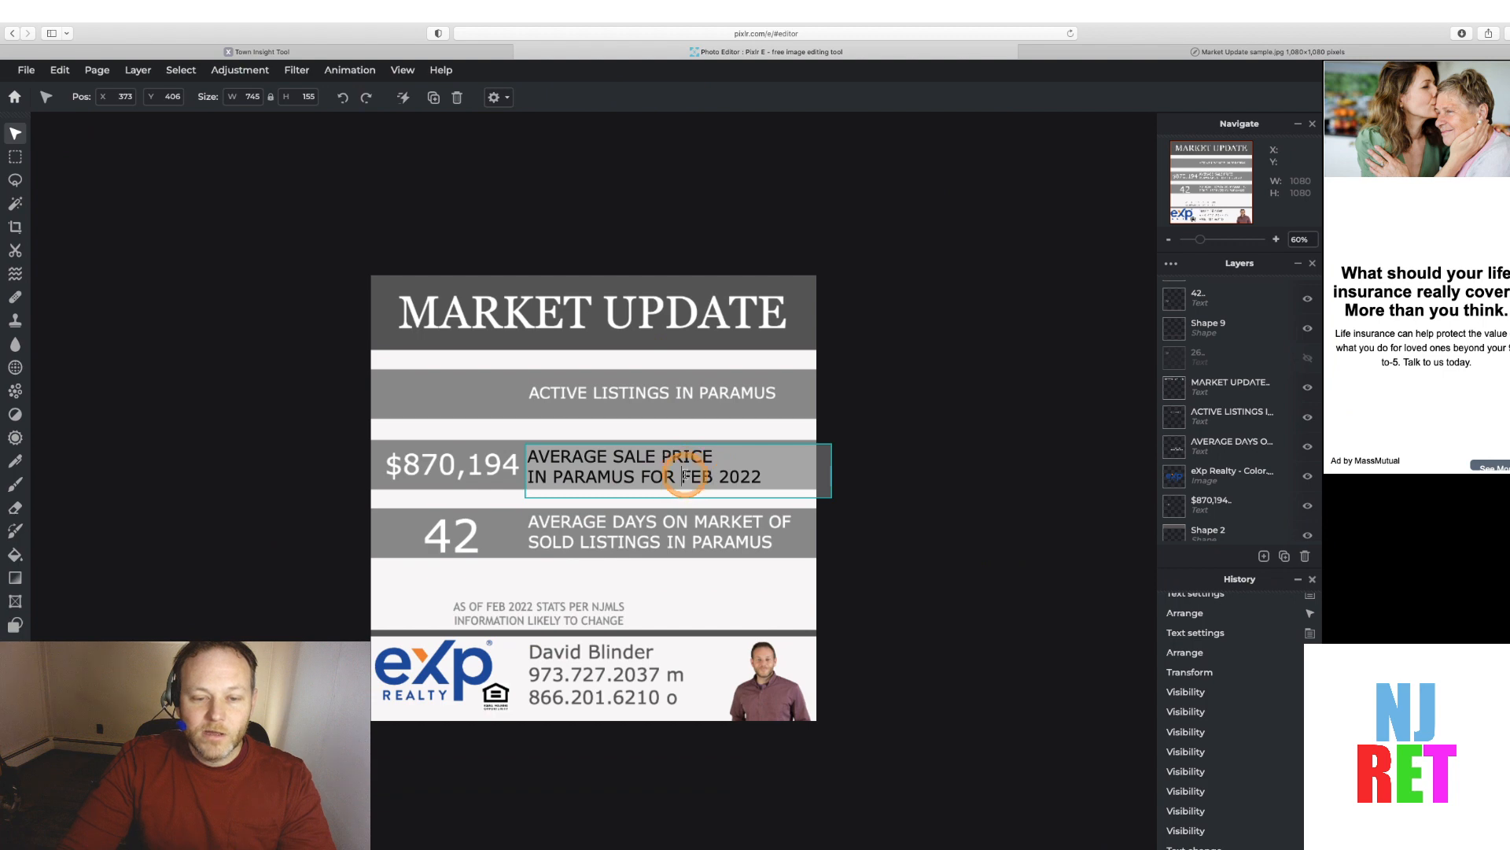
pyautogui.moveTo(687, 474); pyautogui.dragTo(706, 474)
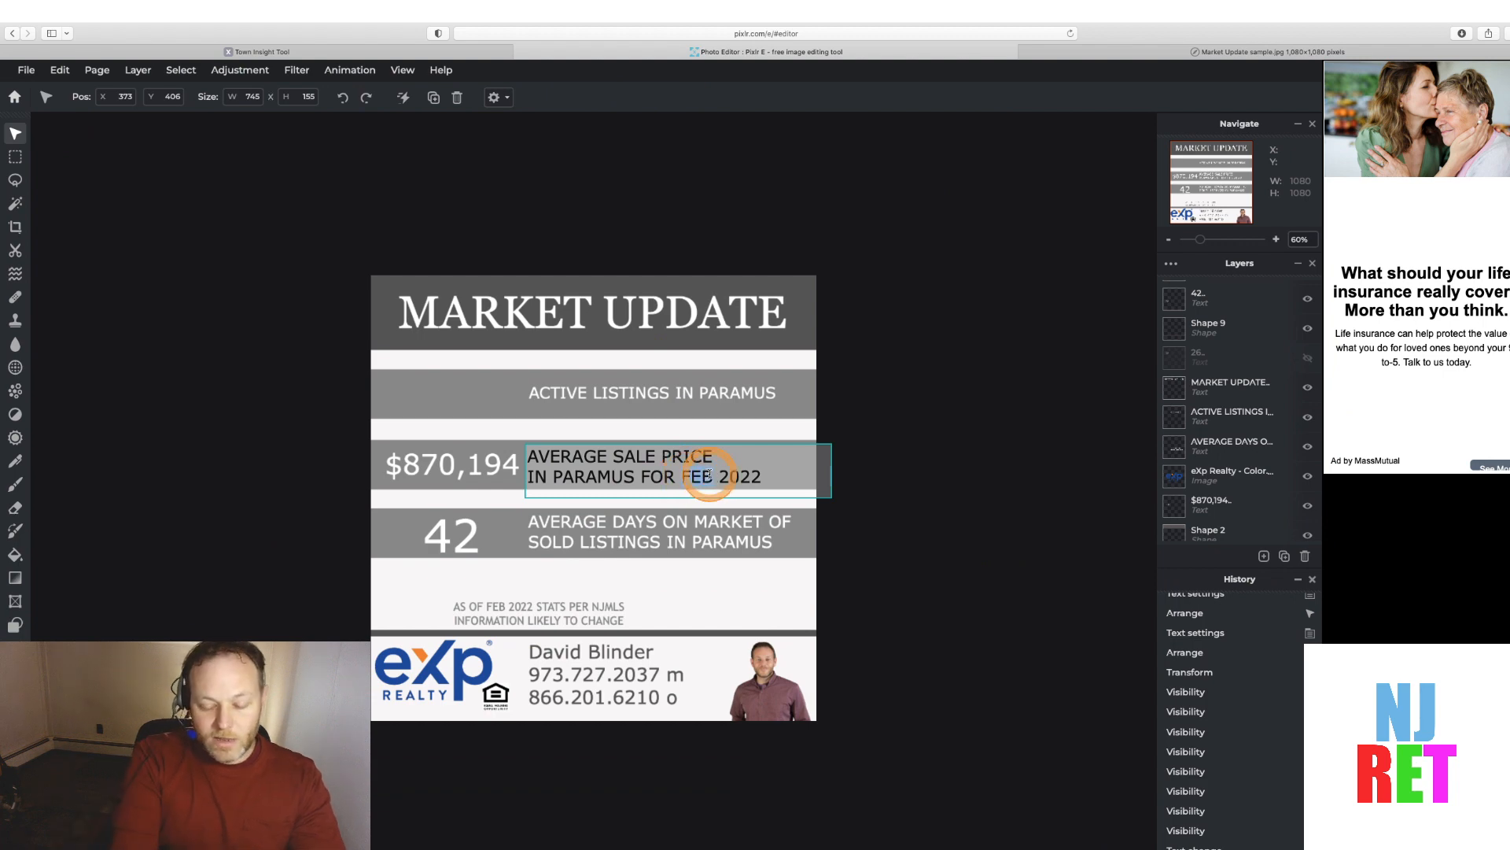
pyautogui.write('JAN')
pyautogui.click(933, 491)
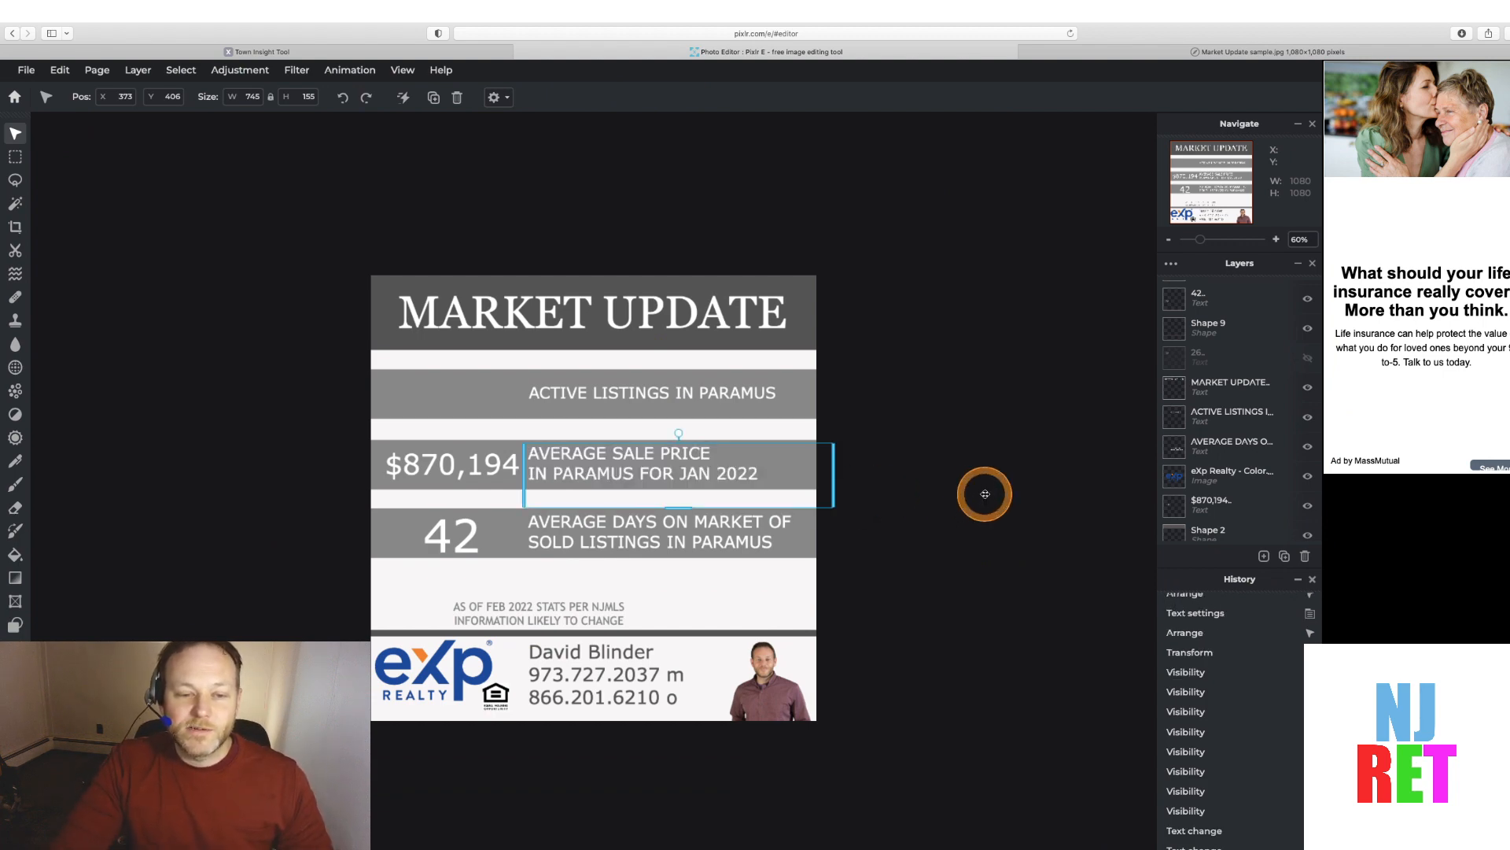
# Make the 26 active listings number layer visible again
pyautogui.scroll(3, 1264, 332)
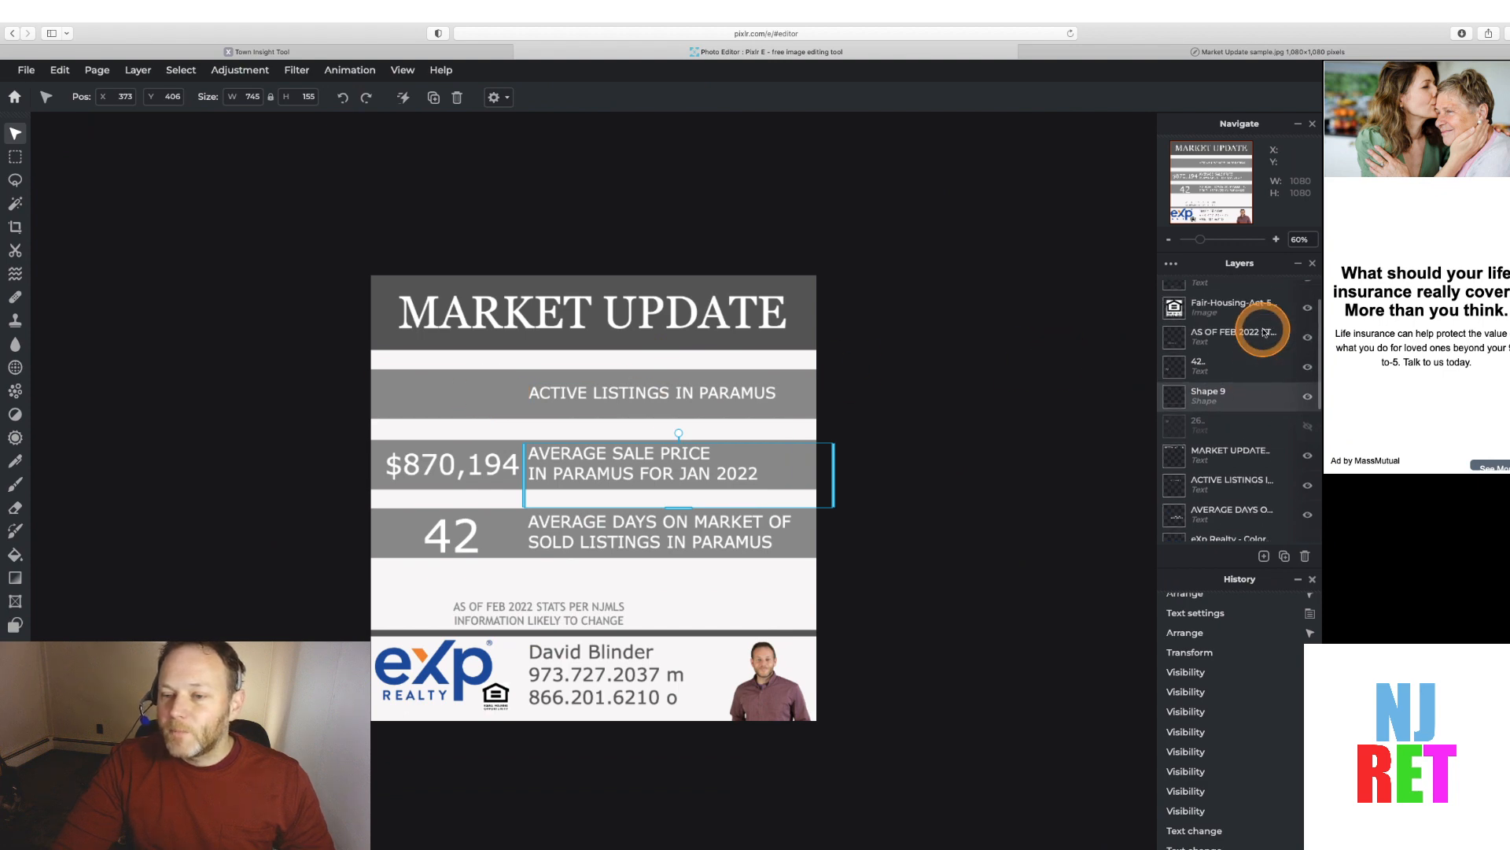
pyautogui.scroll(-3, 1267, 355)
pyautogui.scroll(-5, 1267, 355)
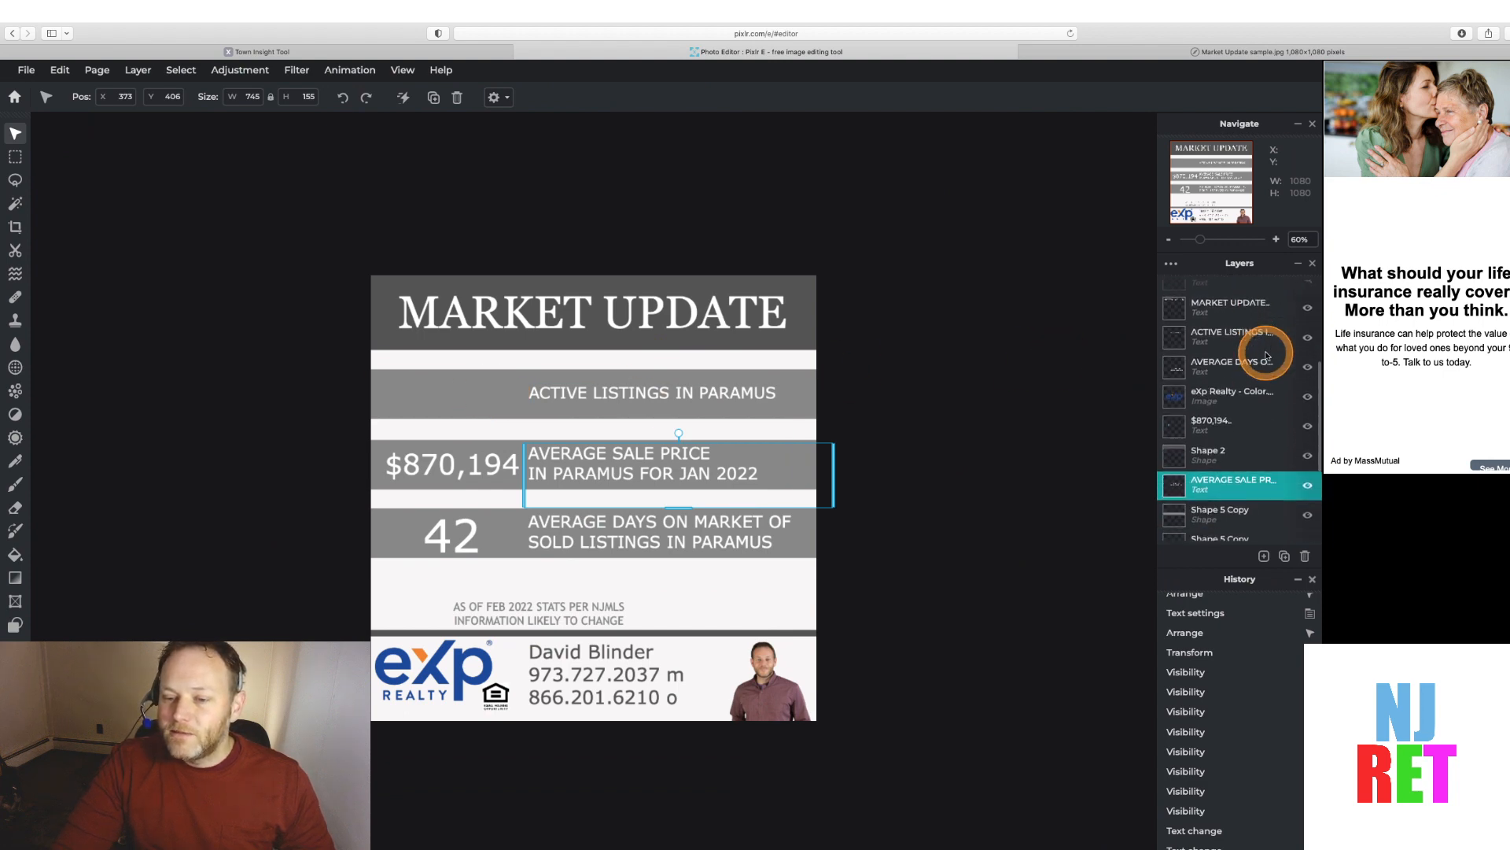
pyautogui.scroll(5, 1267, 439)
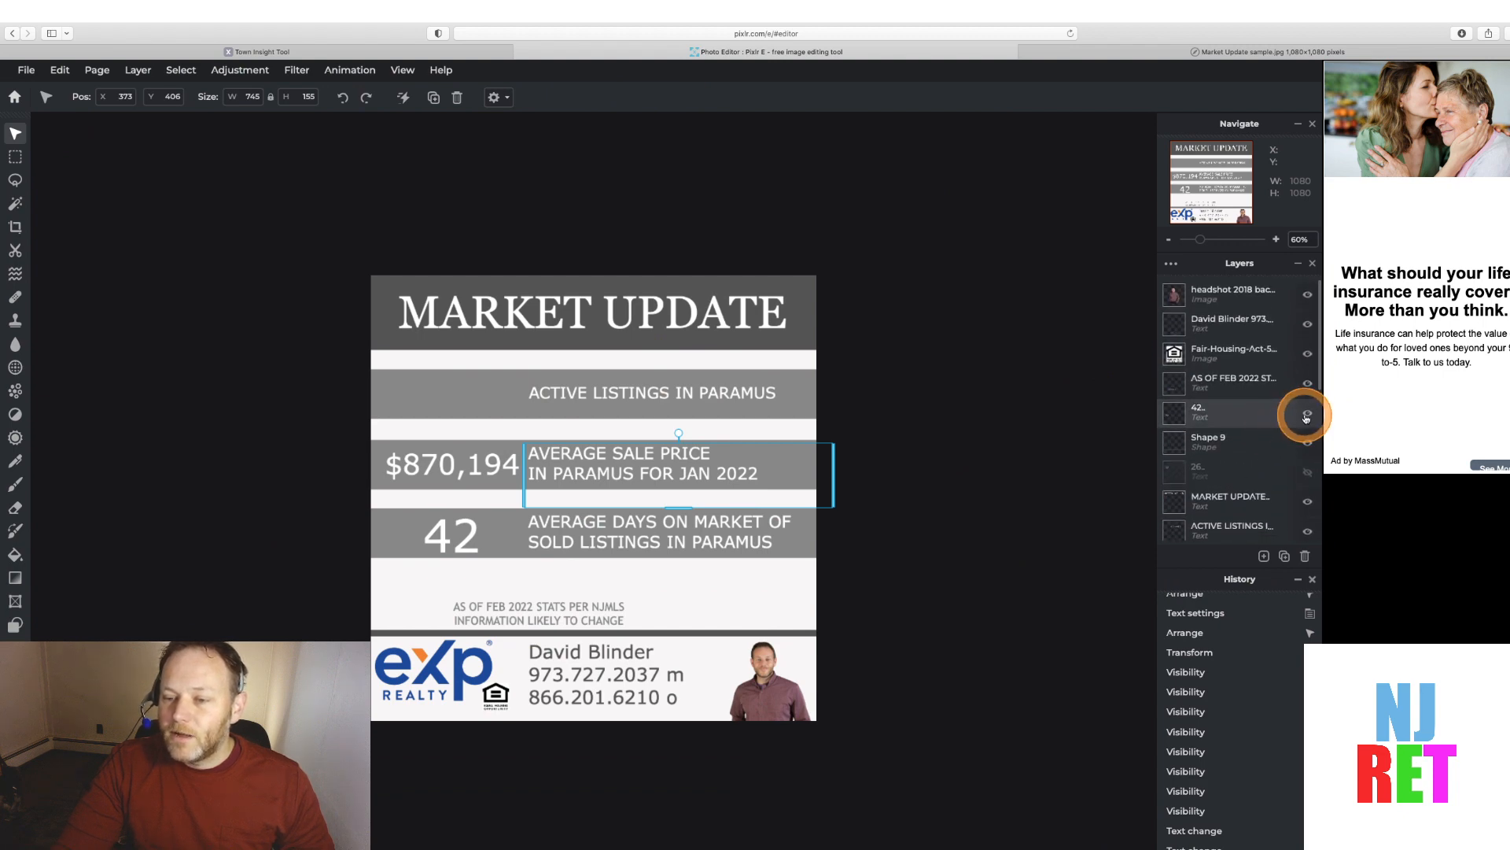
pyautogui.click(1309, 474)
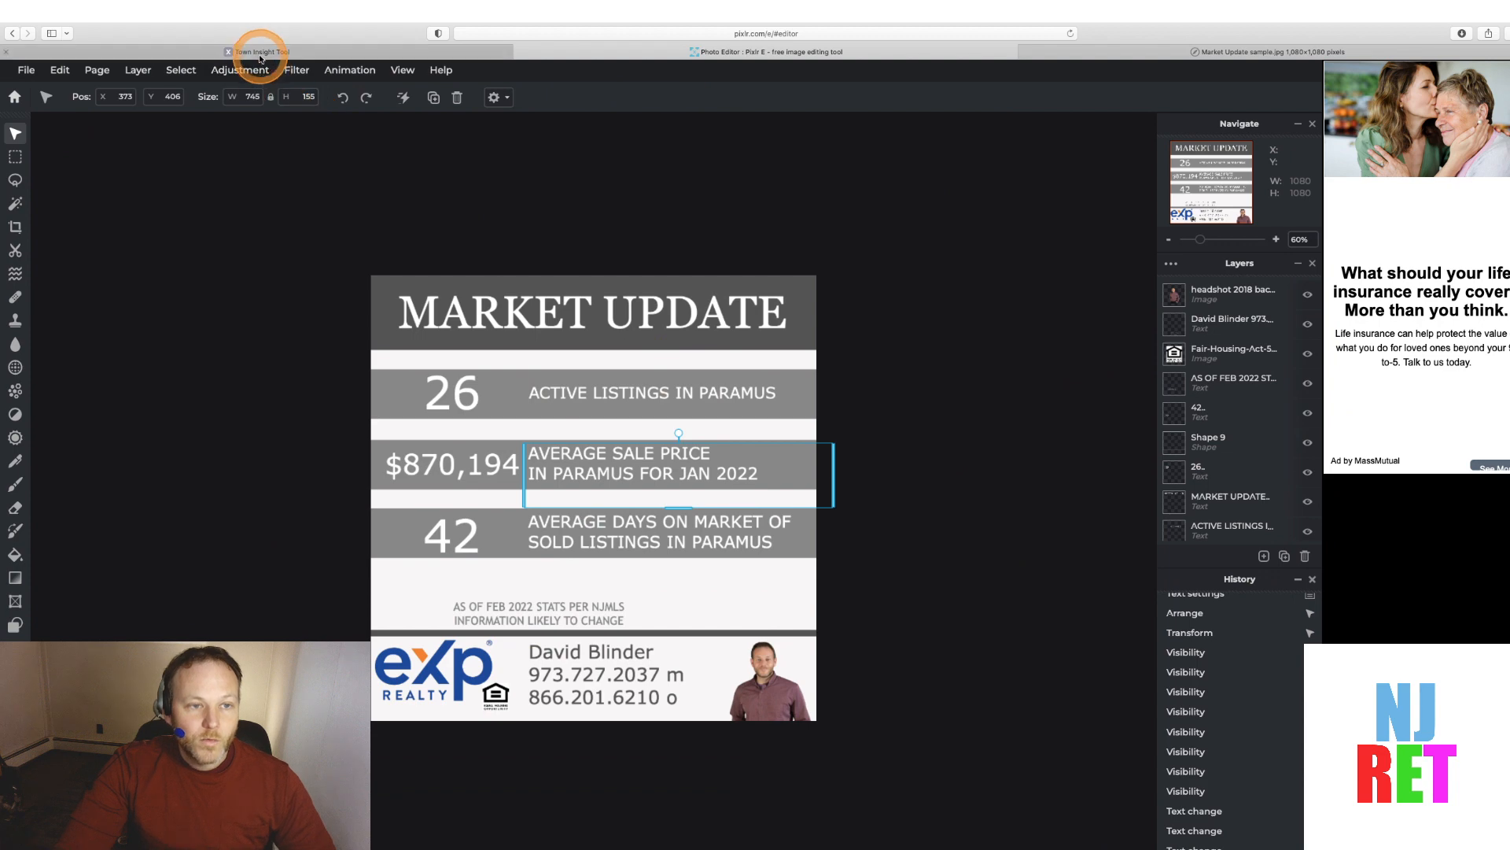
# Switch to the Town Insight Tool tab and select the average sold price value
pyautogui.moveTo(257, 53)
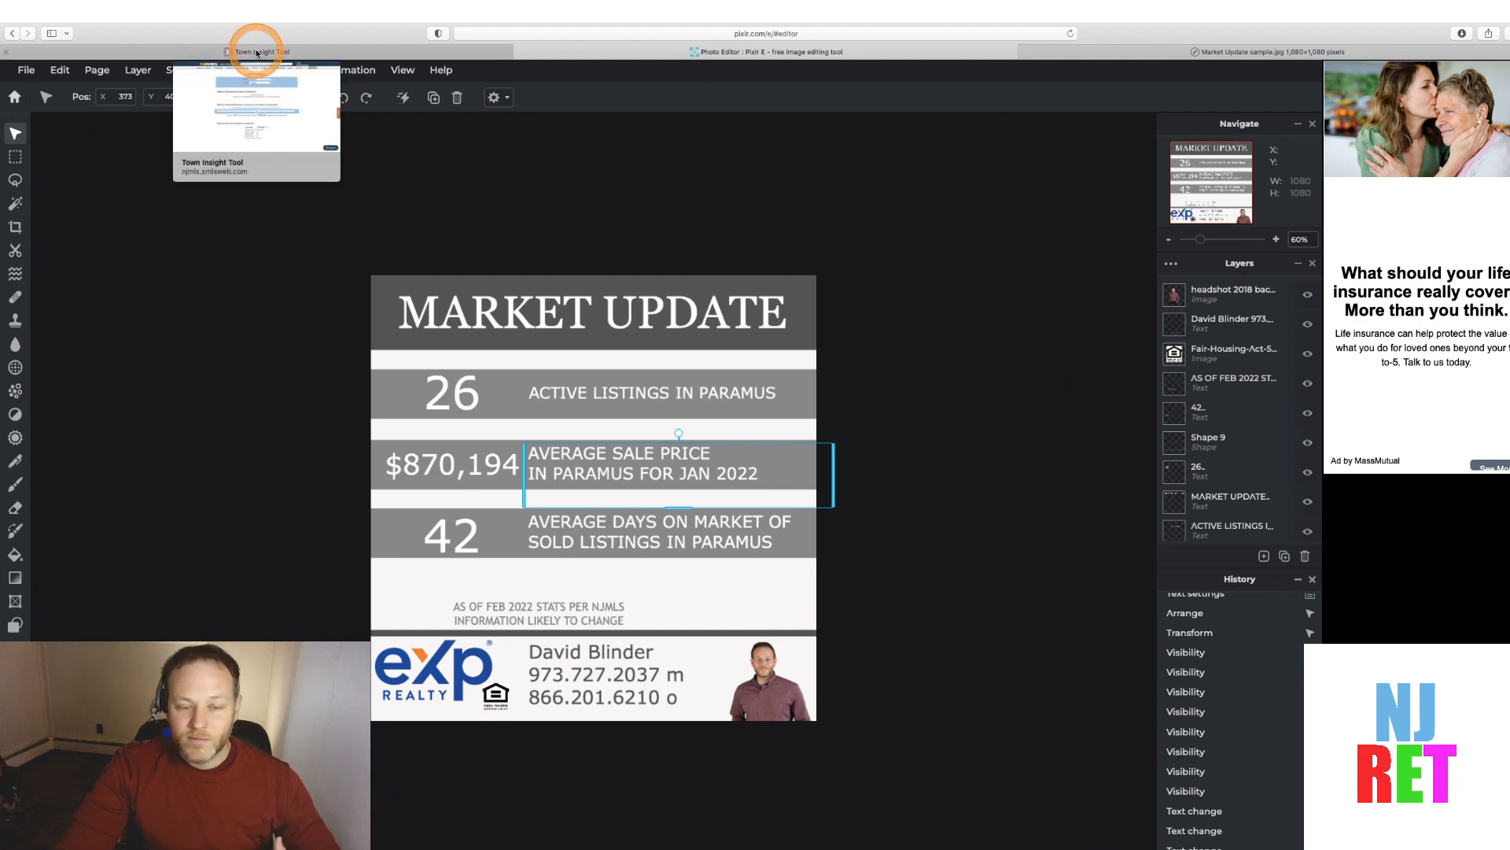
pyautogui.click(258, 52)
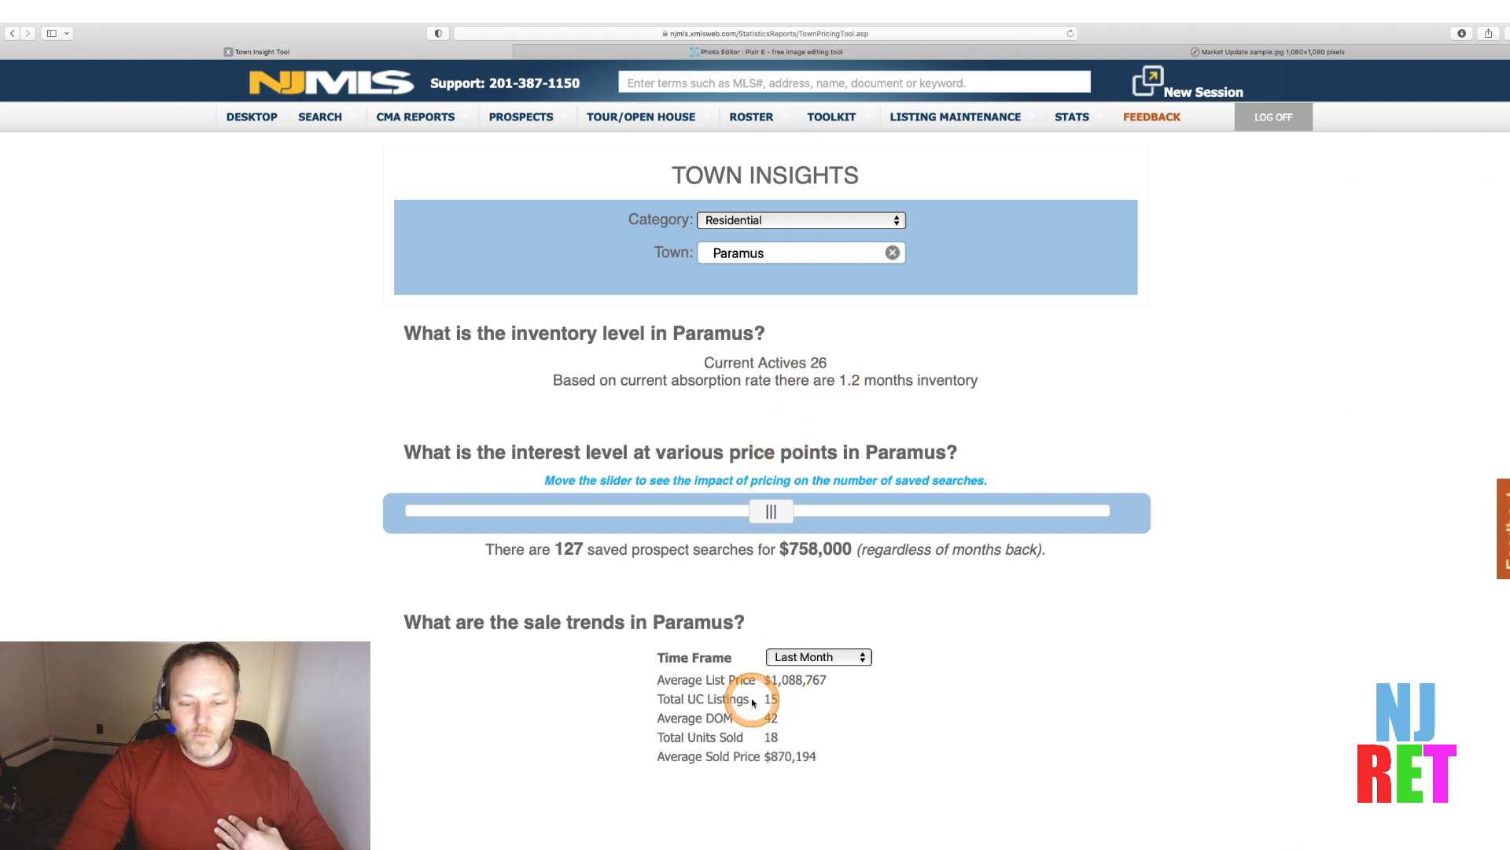
pyautogui.click(840, 54)
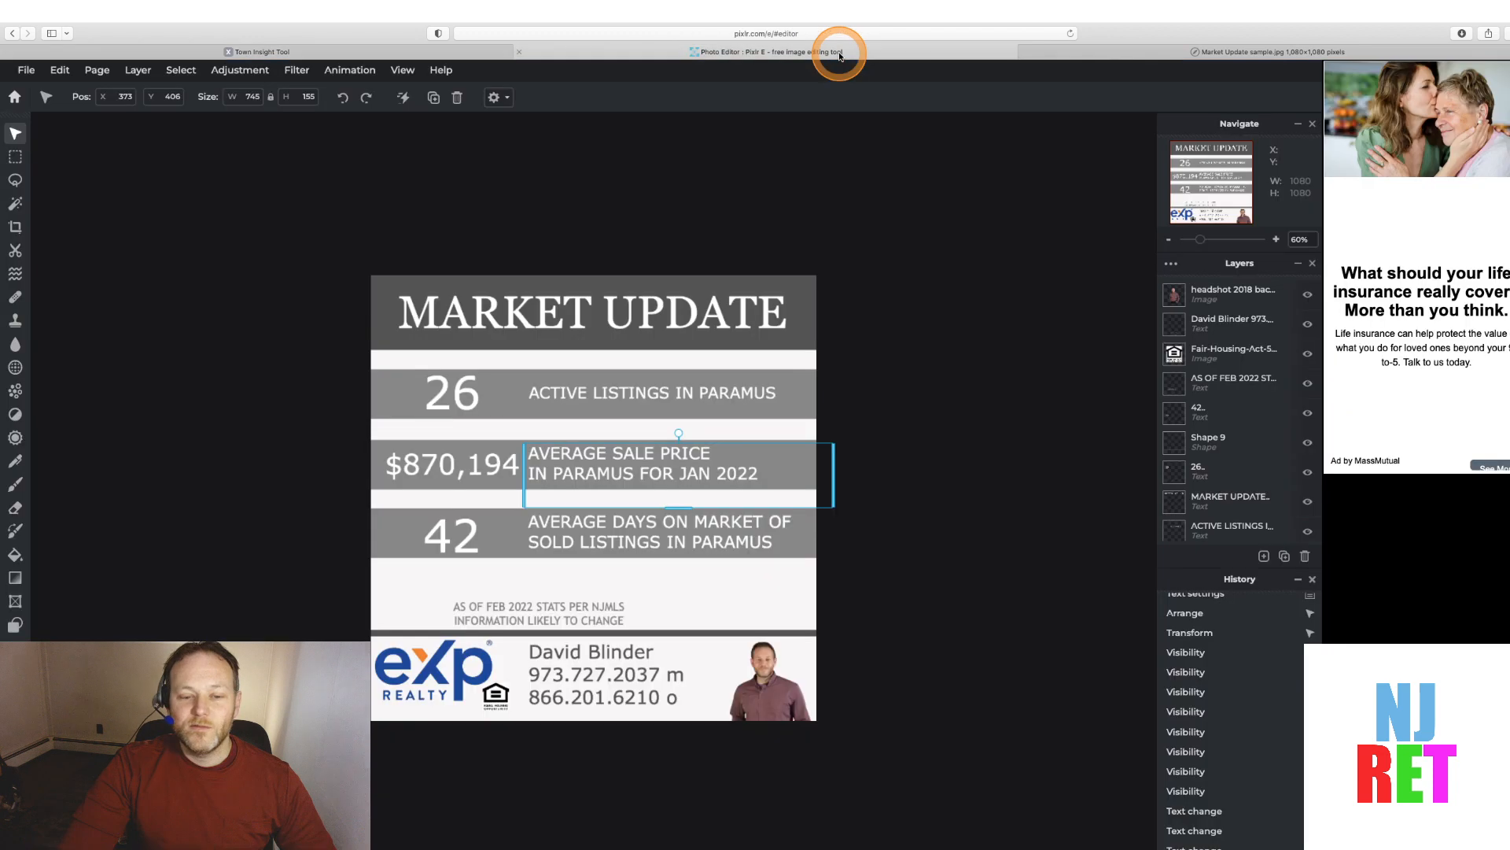
pyautogui.click(203, 49)
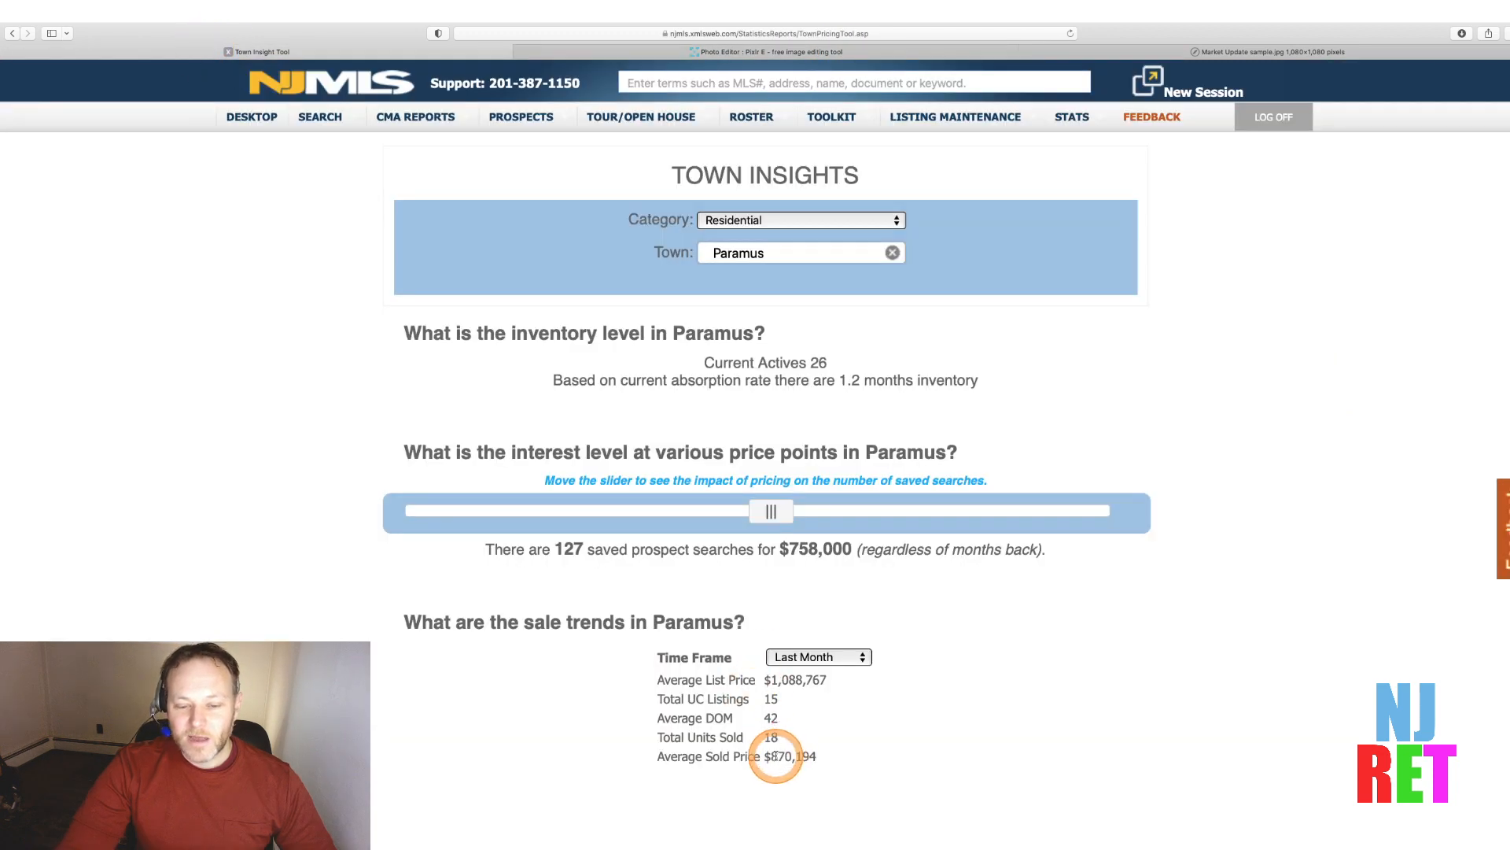
pyautogui.moveTo(767, 758); pyautogui.dragTo(820, 758)
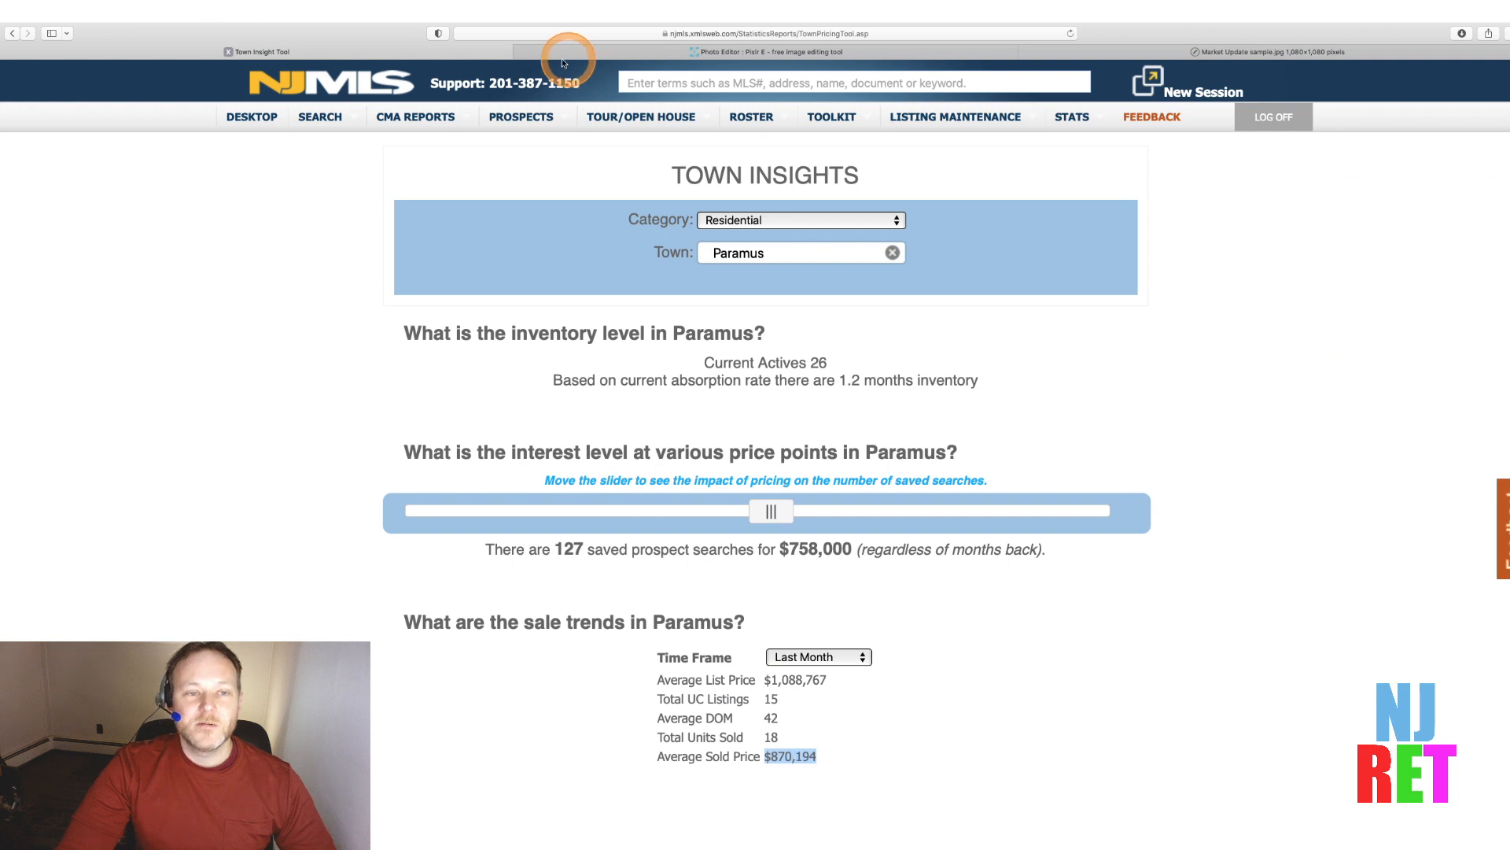
# Switch between the editor and the sample Market Update image to compare the layouts
pyautogui.moveTo(594, 58)
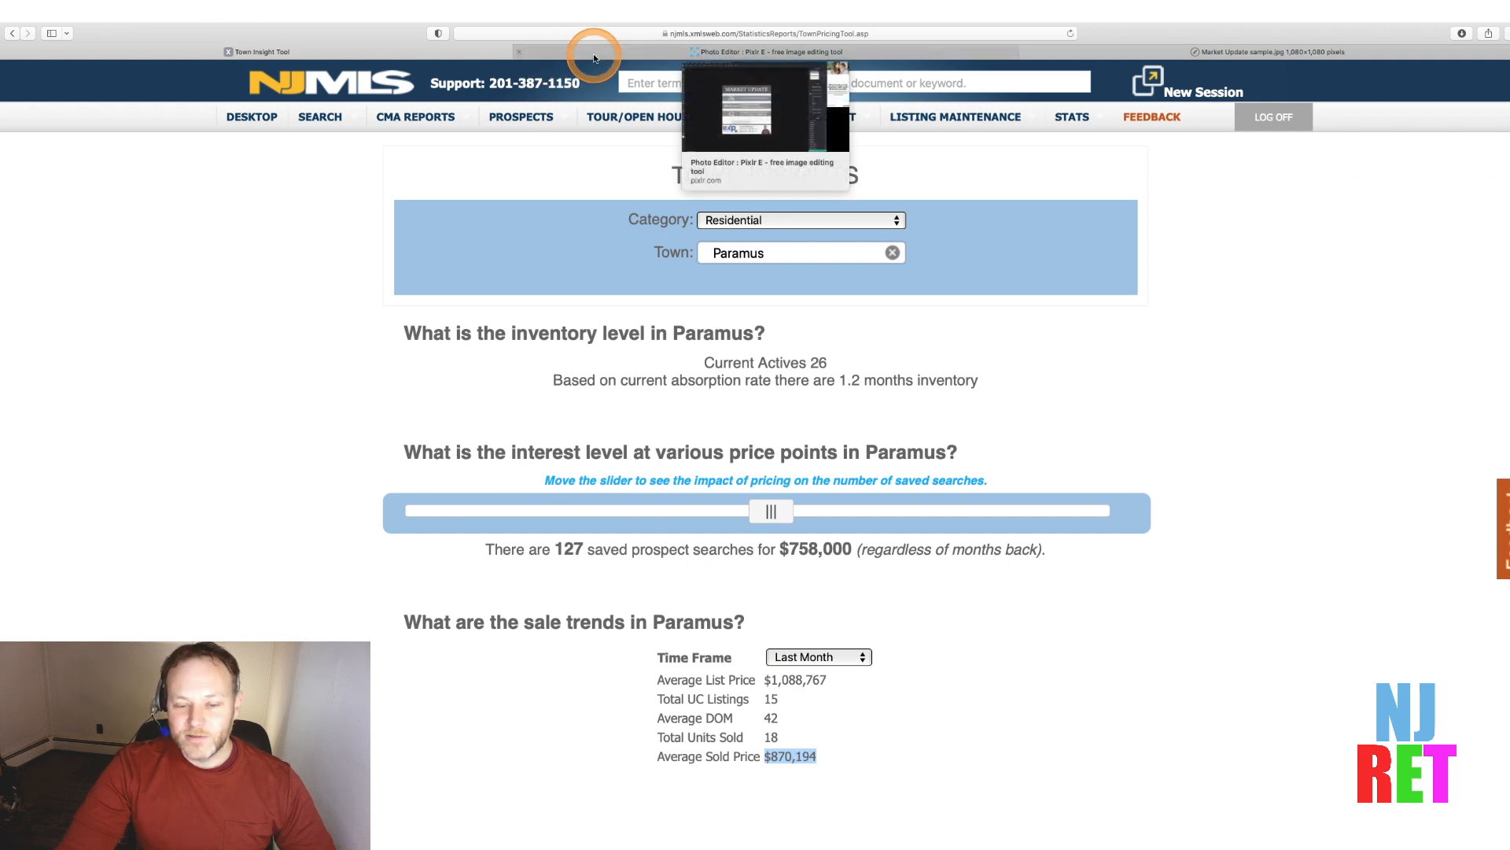
pyautogui.click(594, 52)
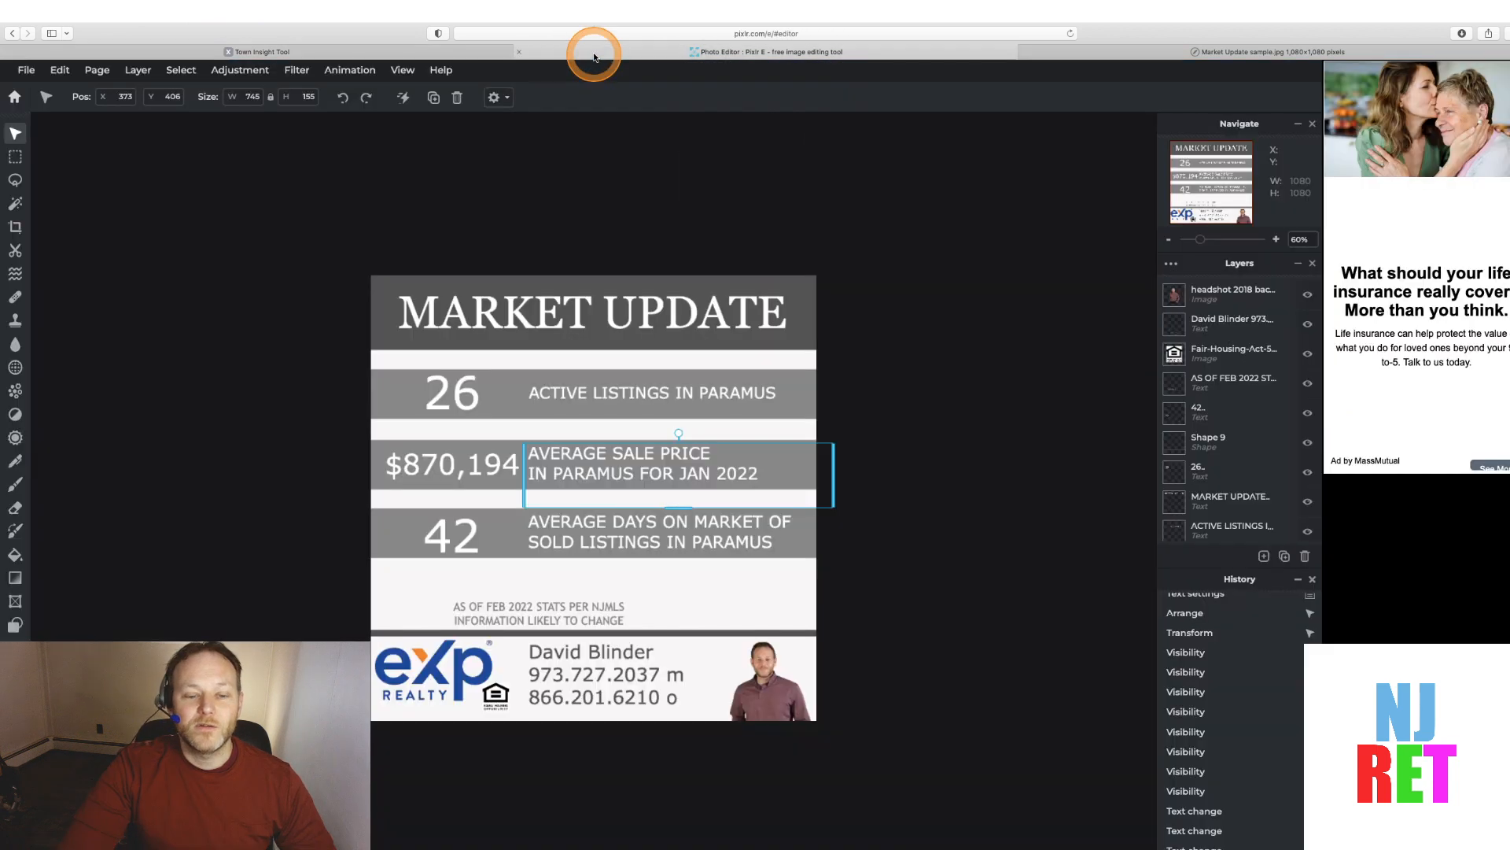
pyautogui.click(291, 352)
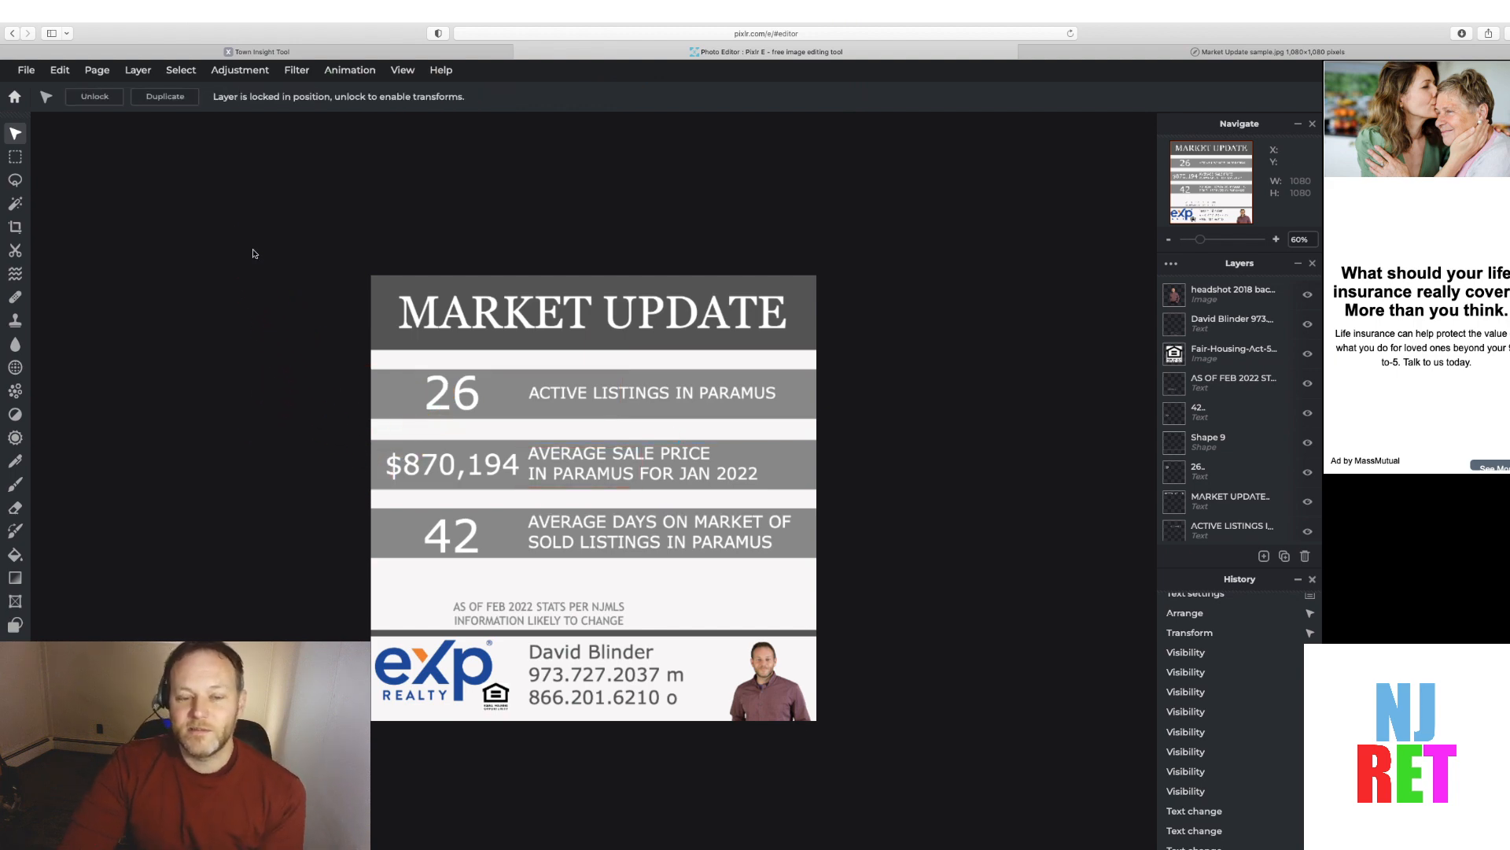
pyautogui.click(1112, 51)
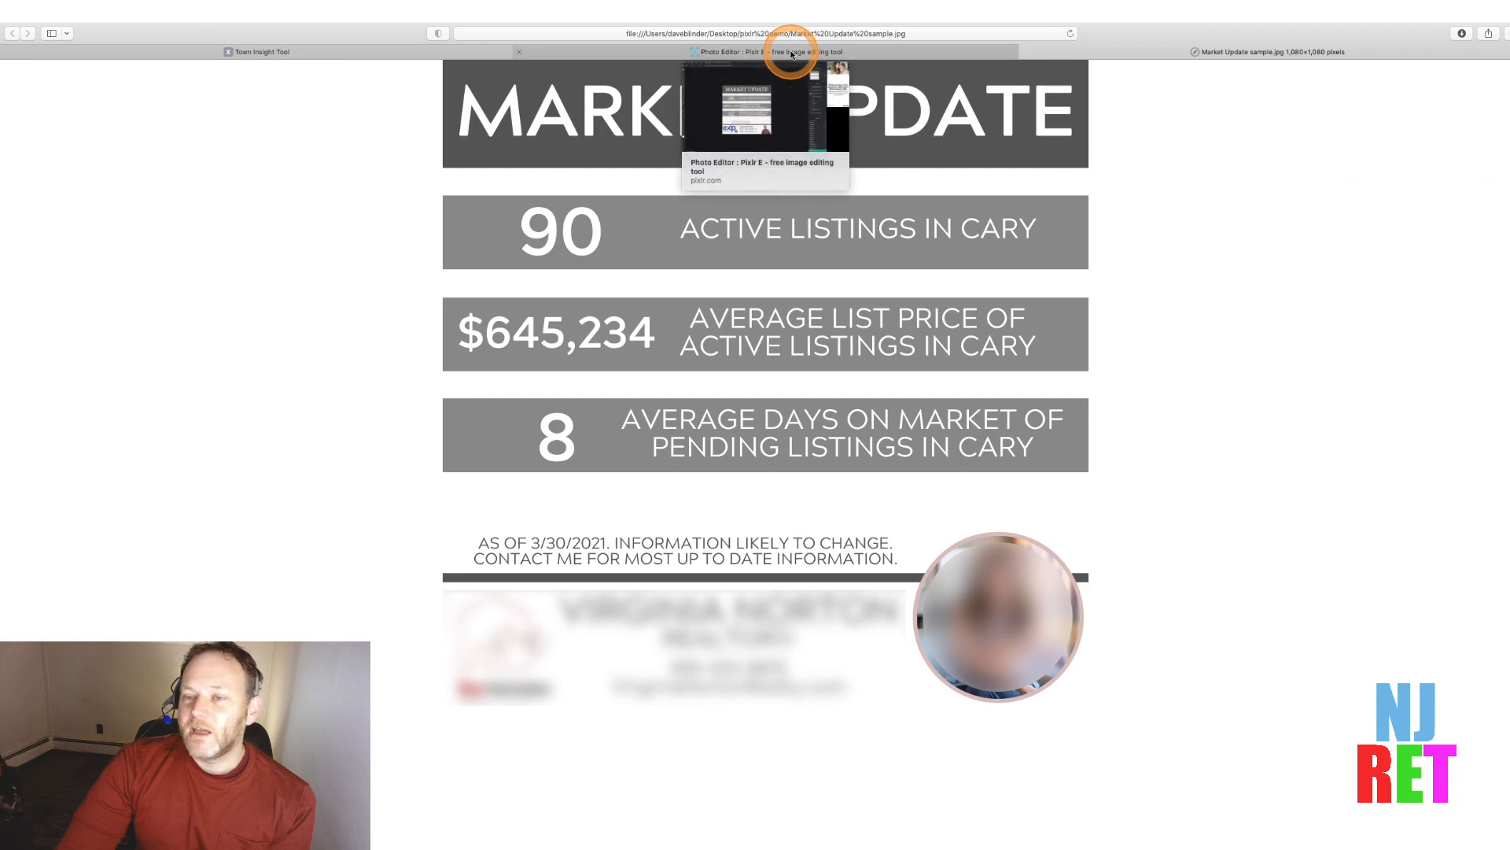
pyautogui.click(791, 52)
pyautogui.click(1218, 53)
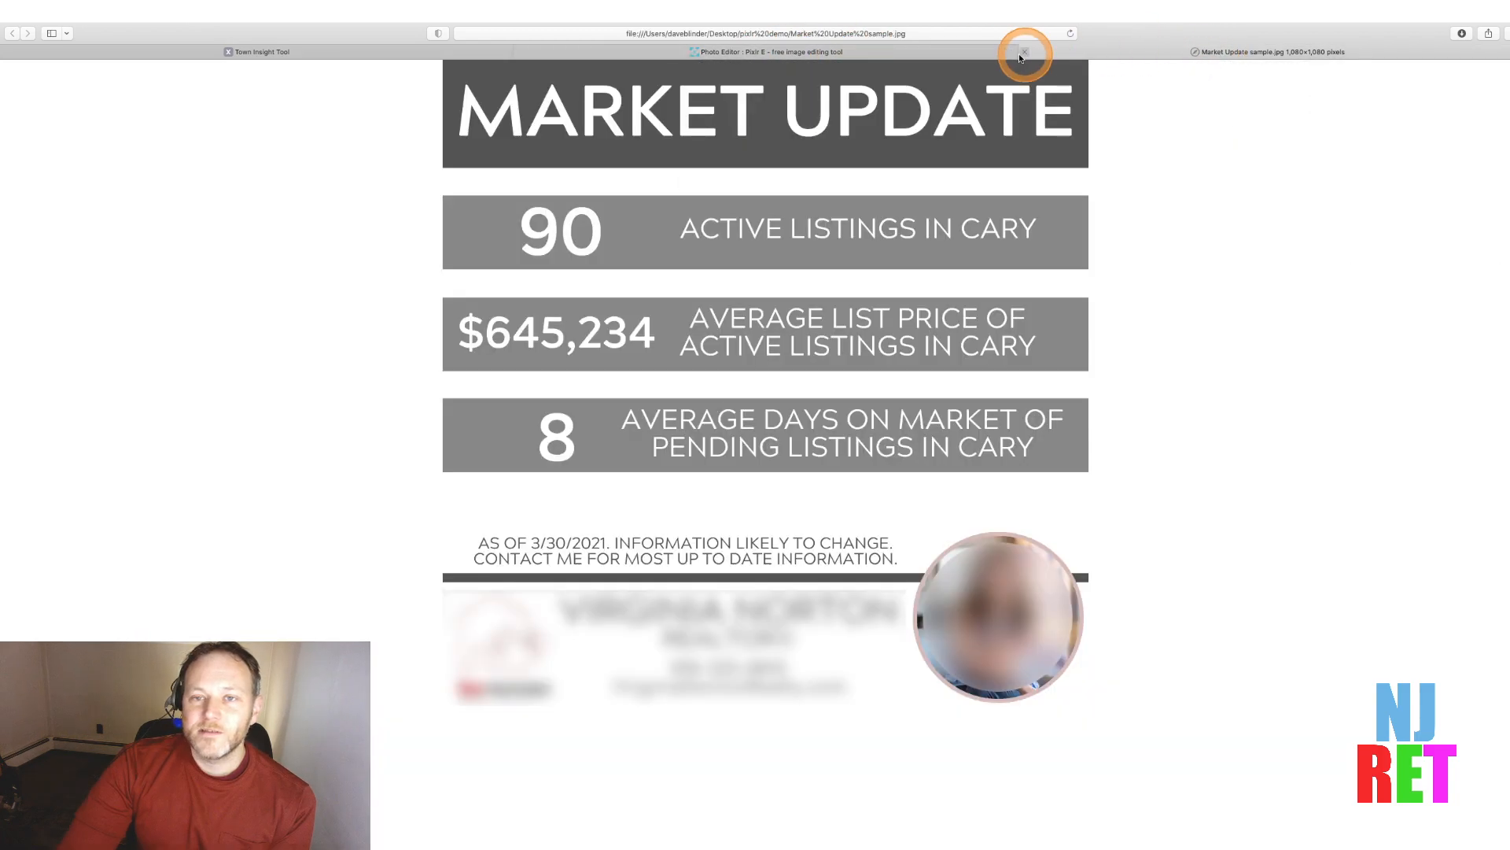
pyautogui.click(961, 55)
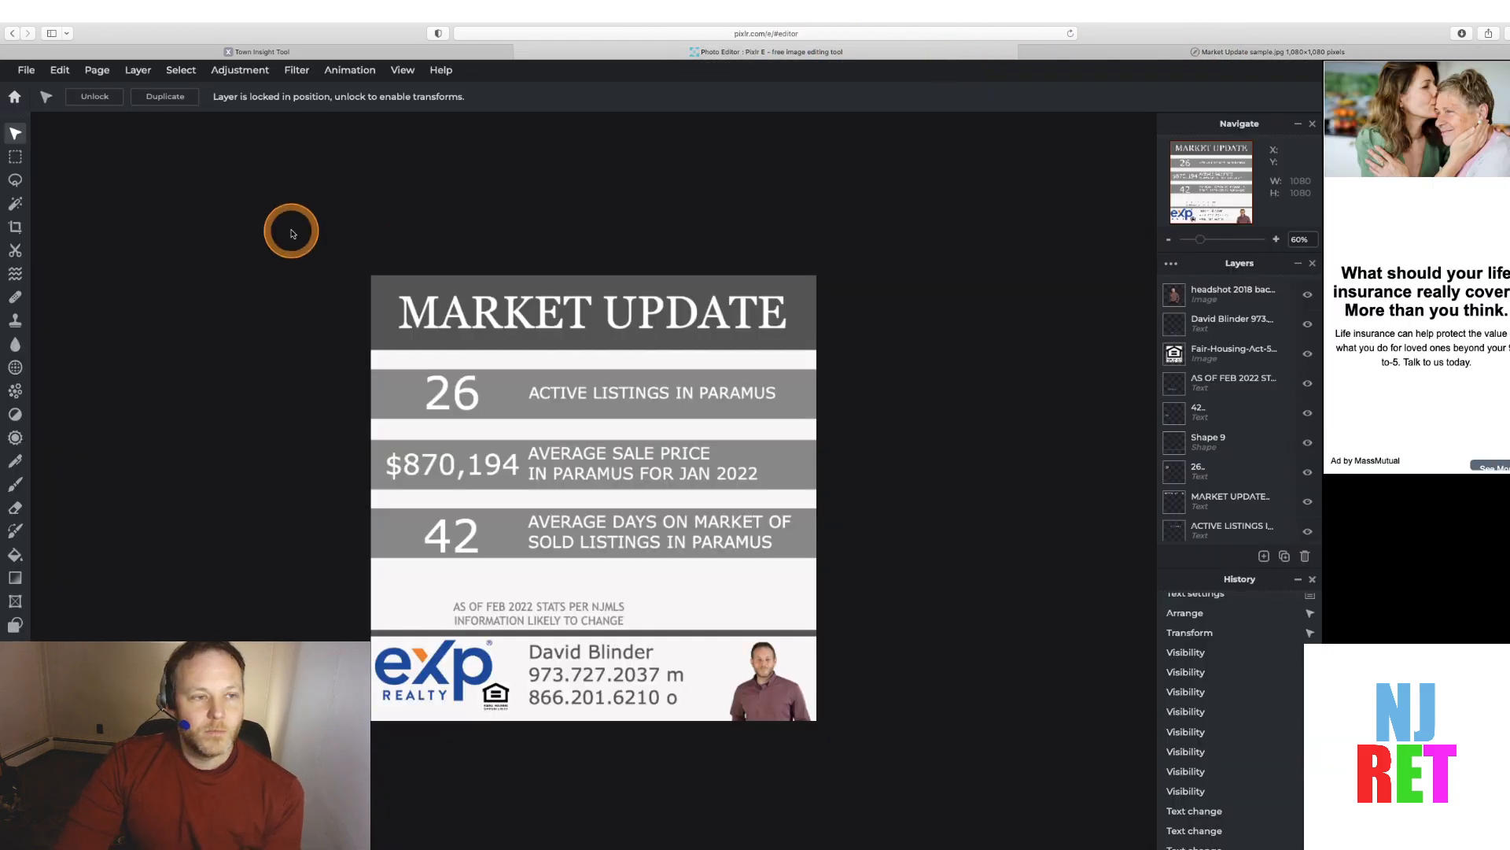
# Hide and re-show the 42 and 26 number layers to check the layout
pyautogui.click(24, 71)
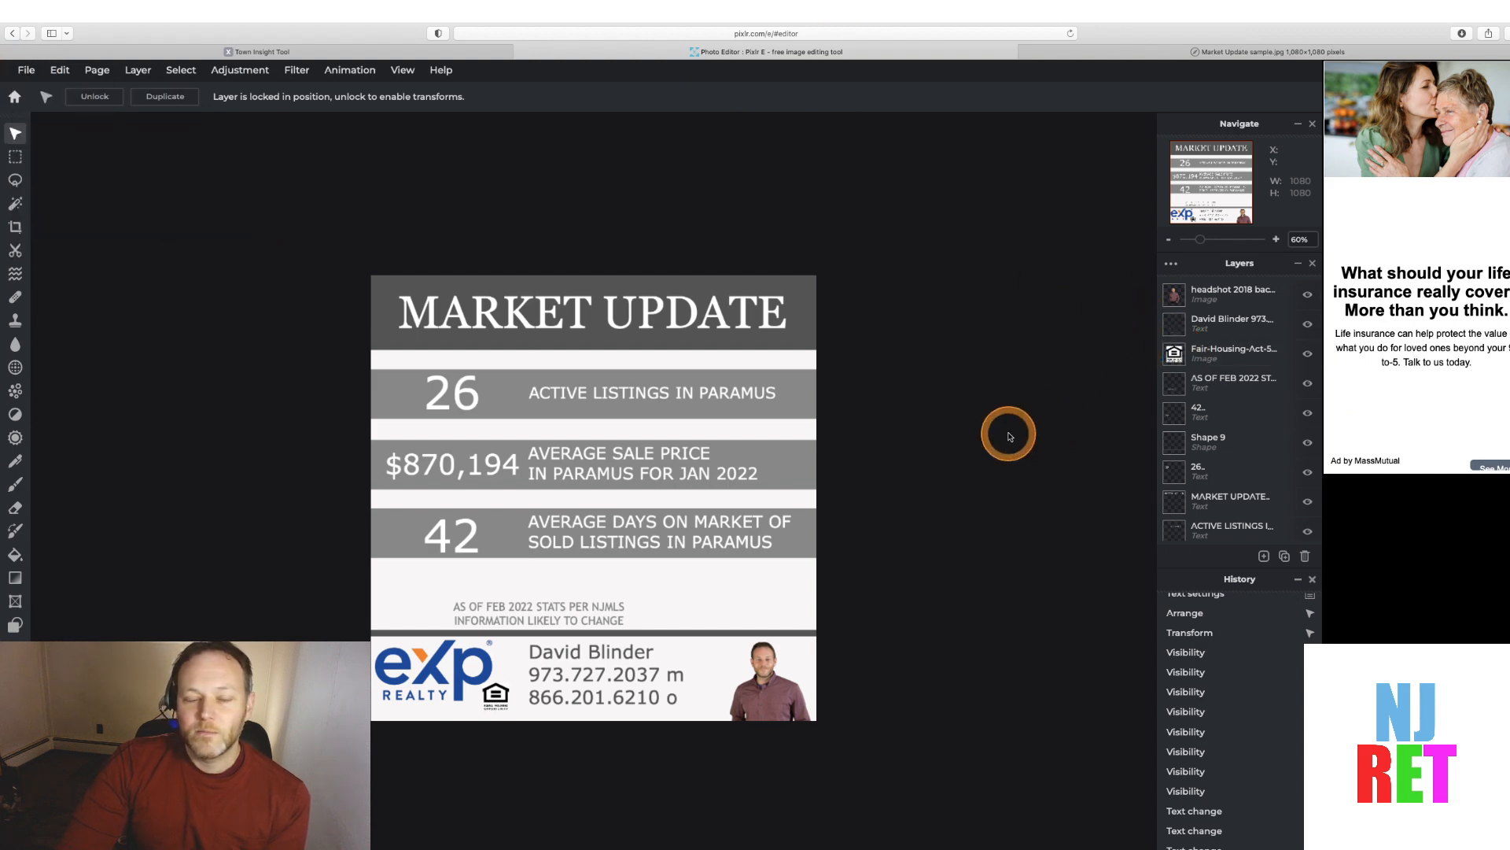
pyautogui.click(1307, 413)
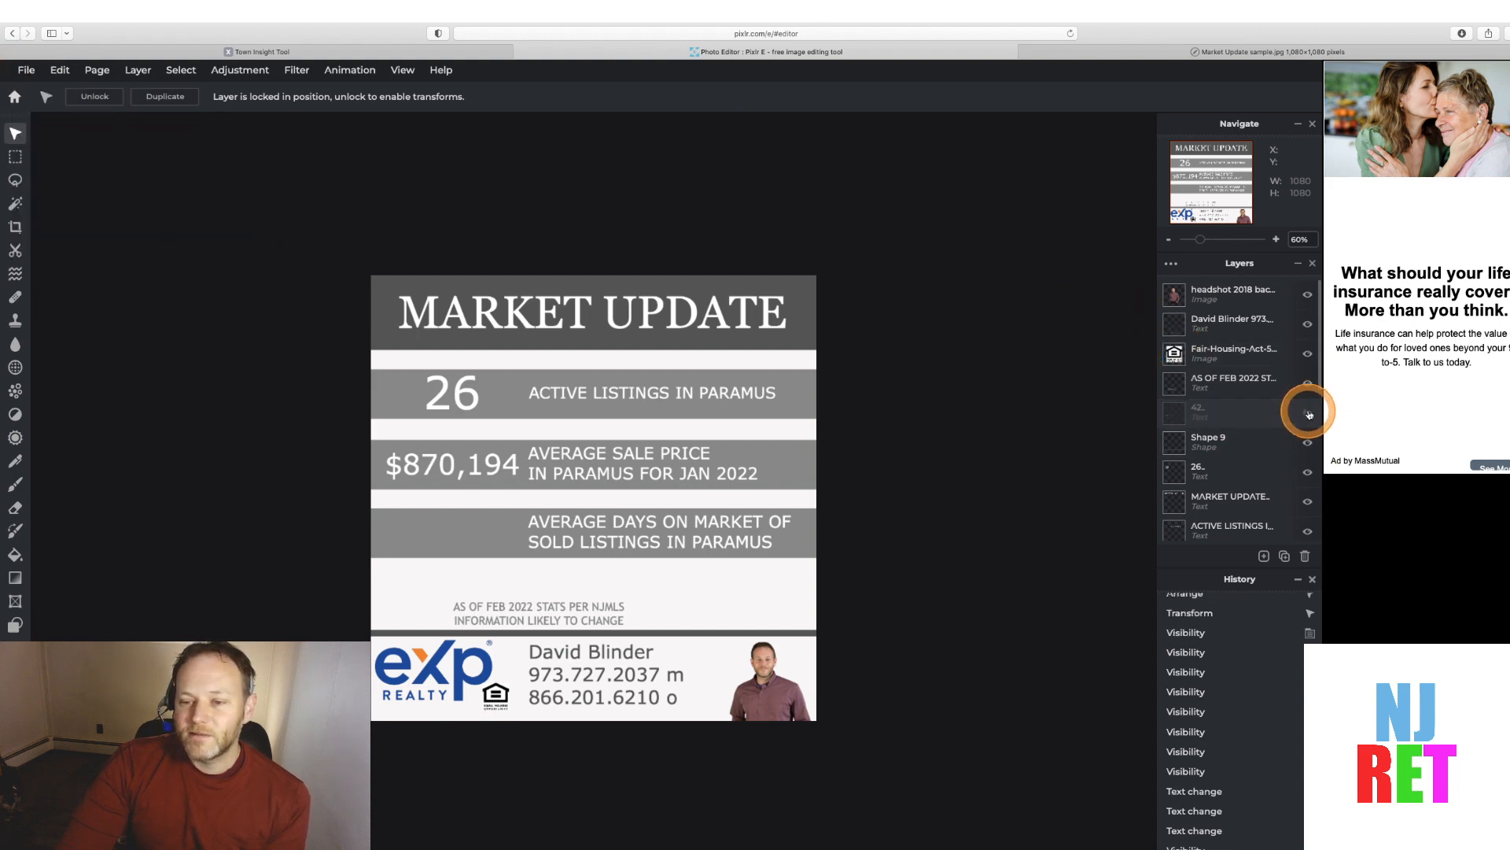
pyautogui.click(1308, 472)
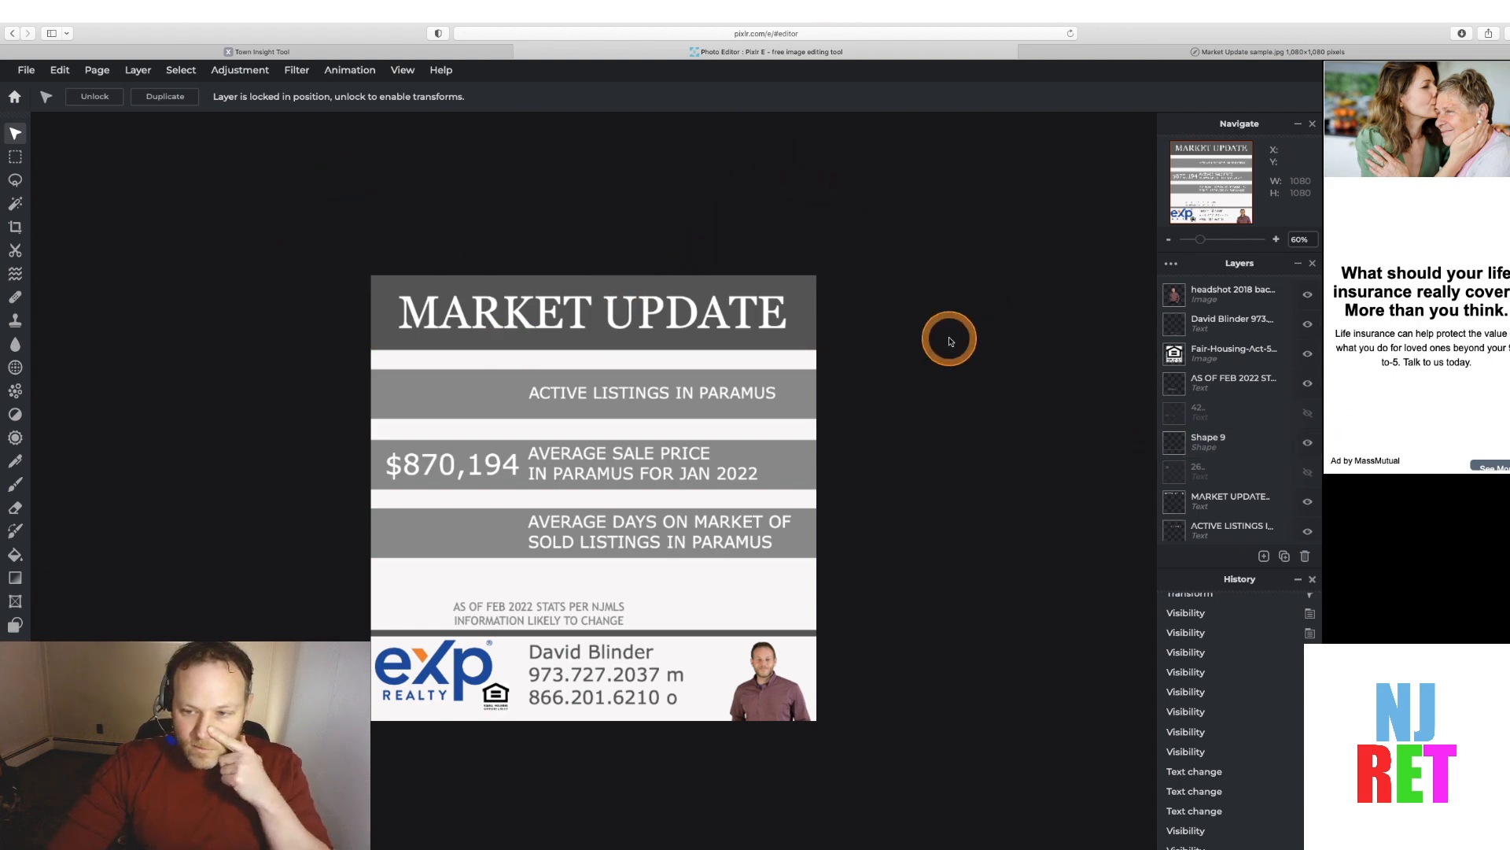
pyautogui.click(1310, 415)
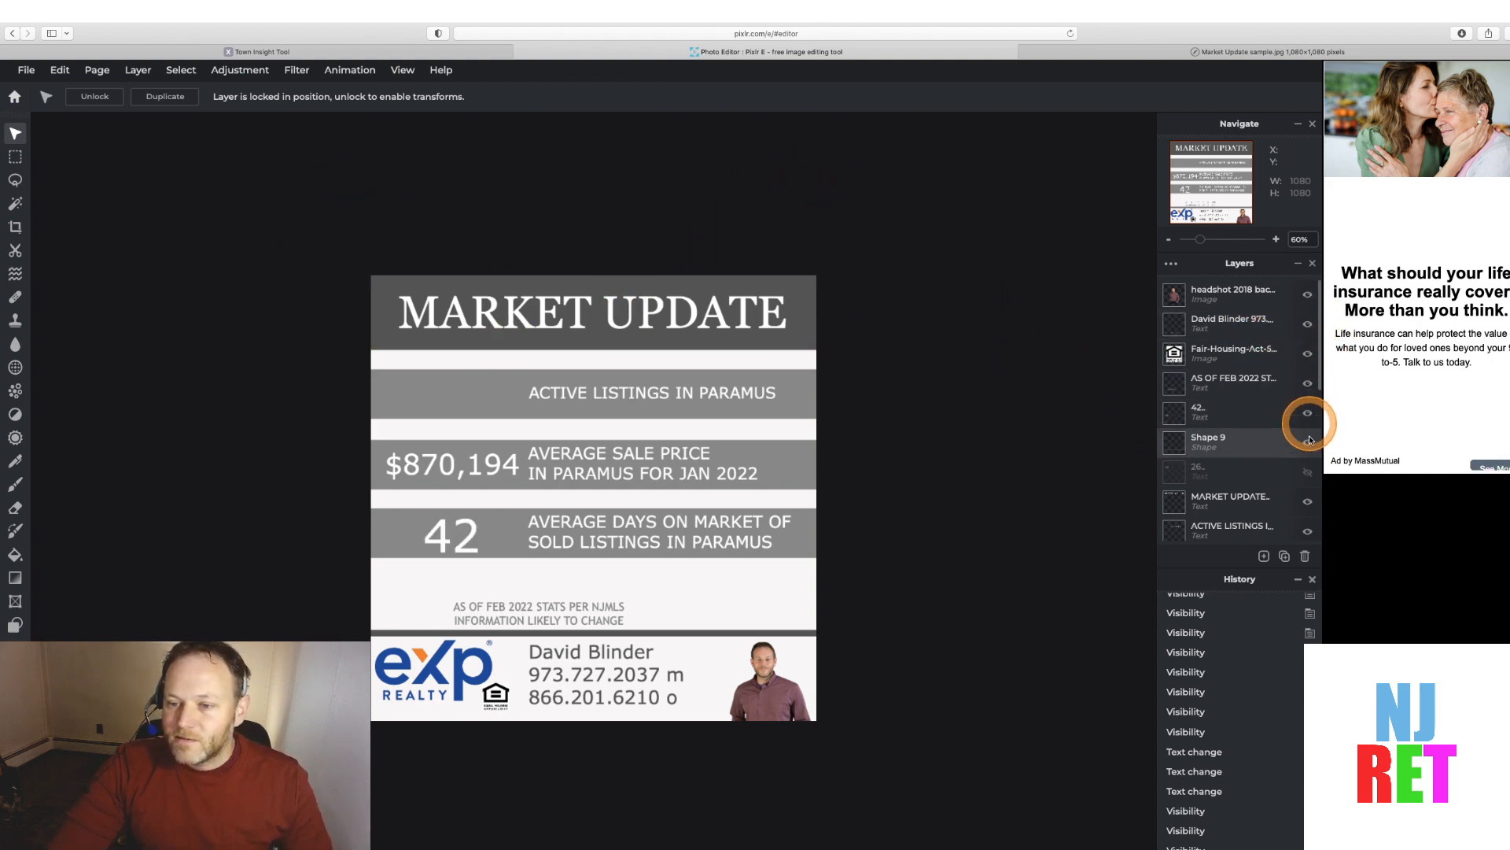
pyautogui.click(1308, 472)
pyautogui.scroll(-1, 1310, 478)
pyautogui.scroll(3, 1310, 479)
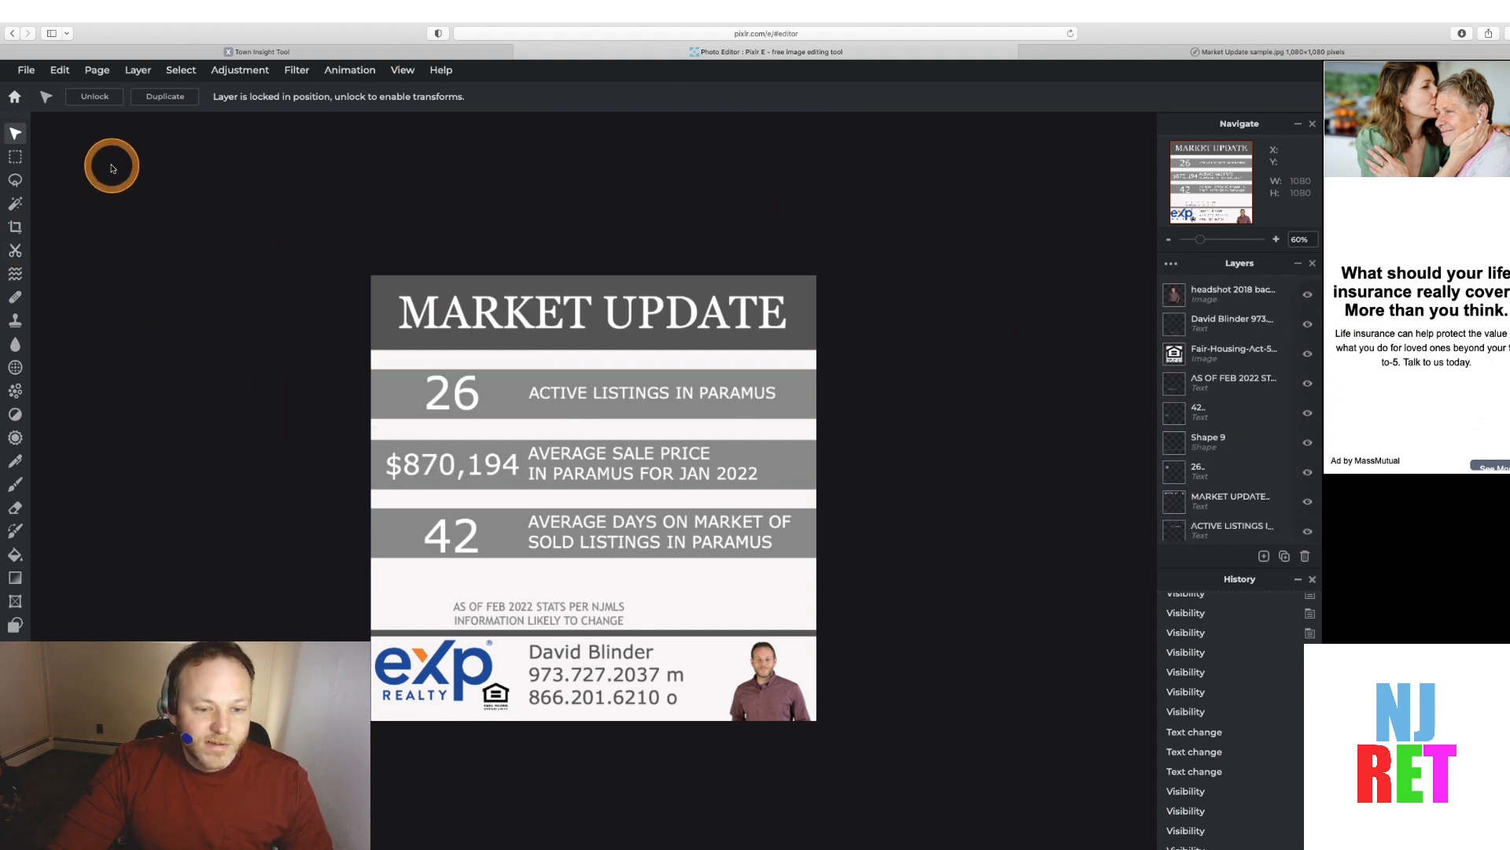
# Open the Save dialog and set the JPG quality to 92% at high
pyautogui.click(27, 73)
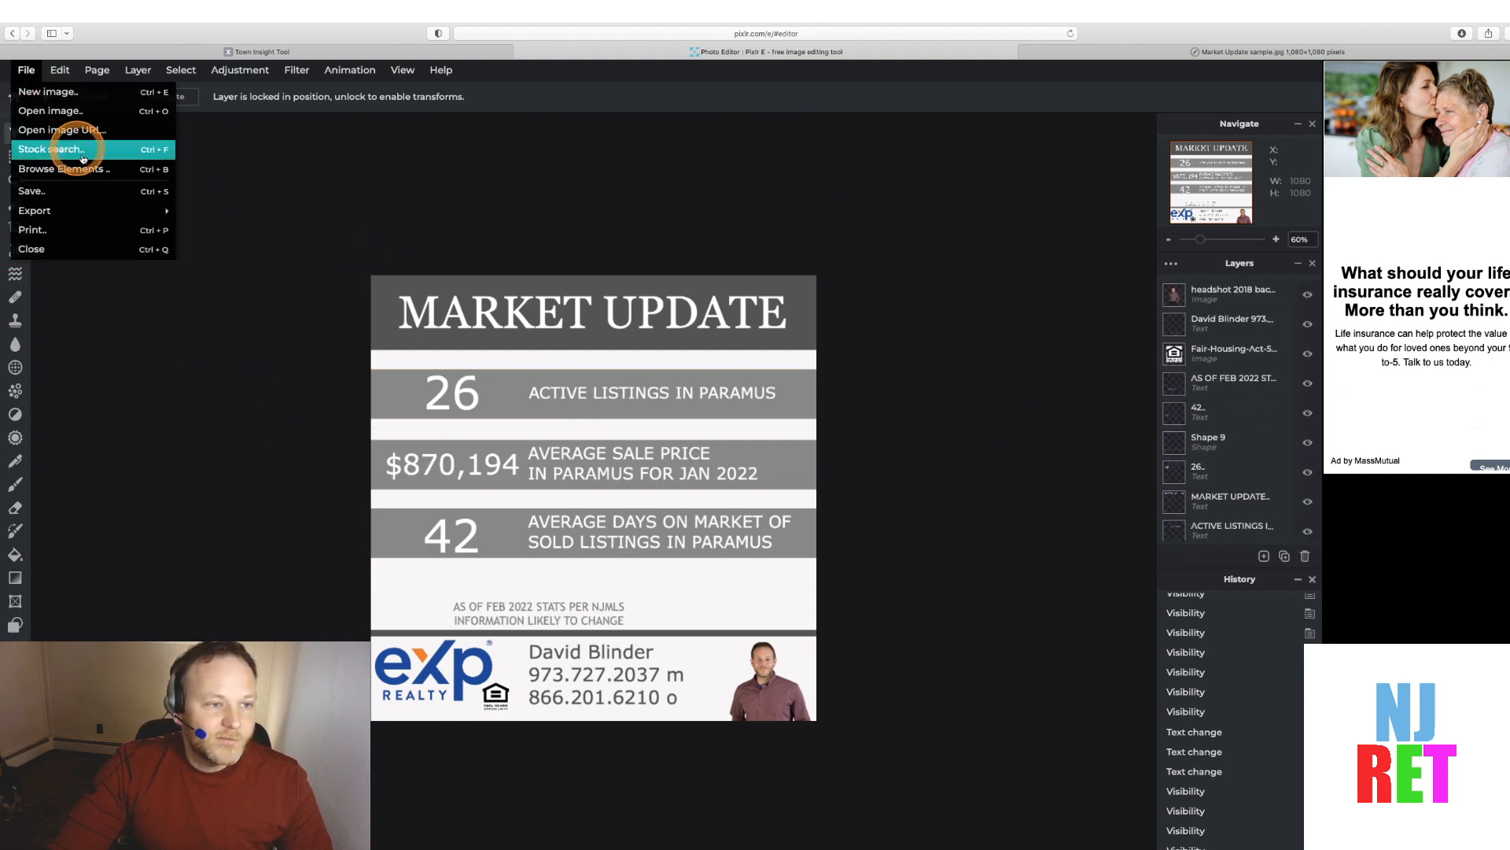
pyautogui.click(84, 190)
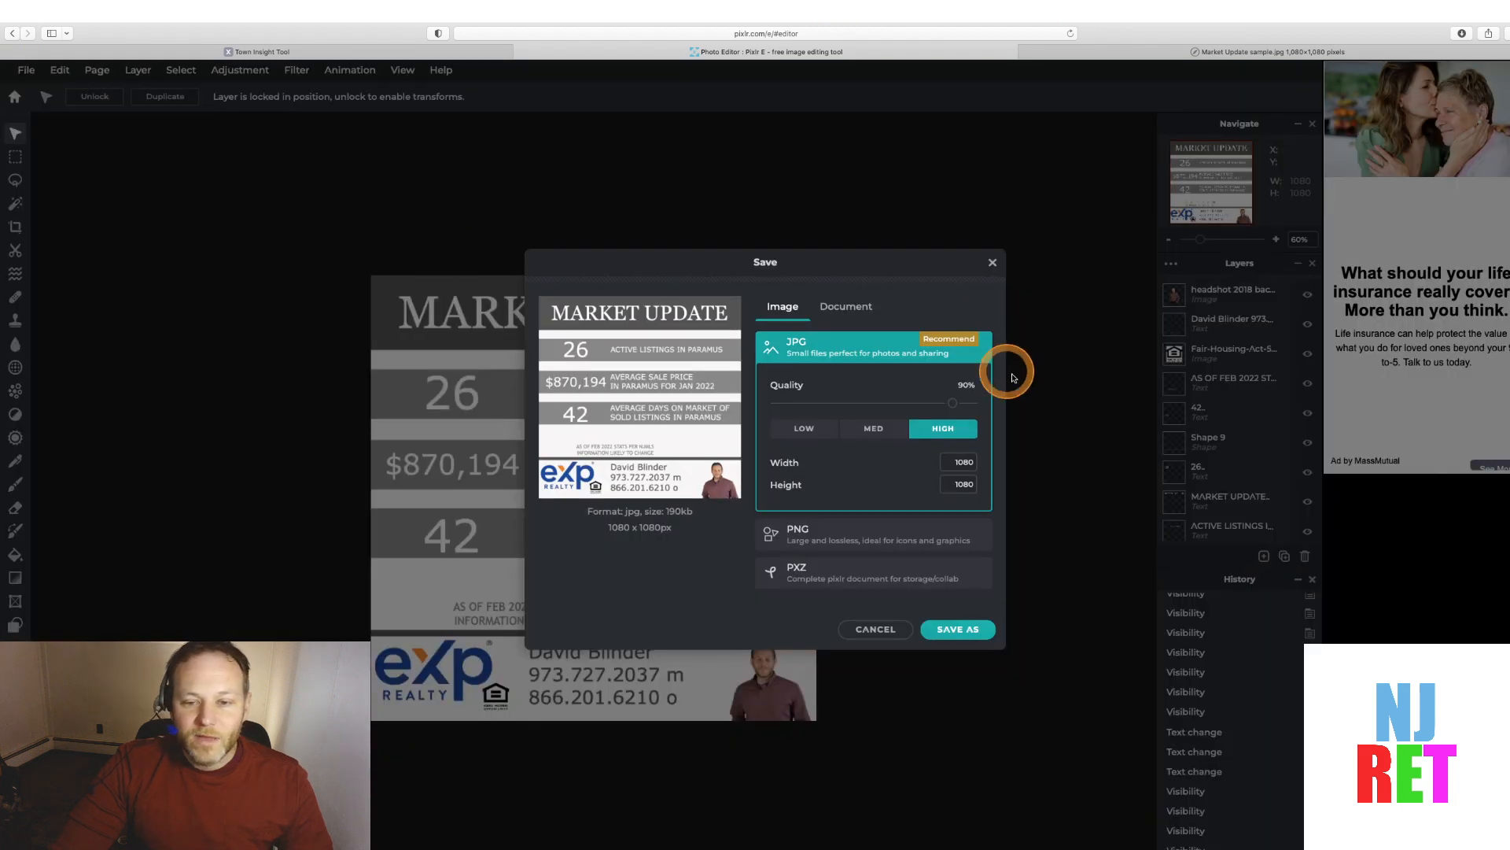
pyautogui.moveTo(953, 403); pyautogui.dragTo(999, 402)
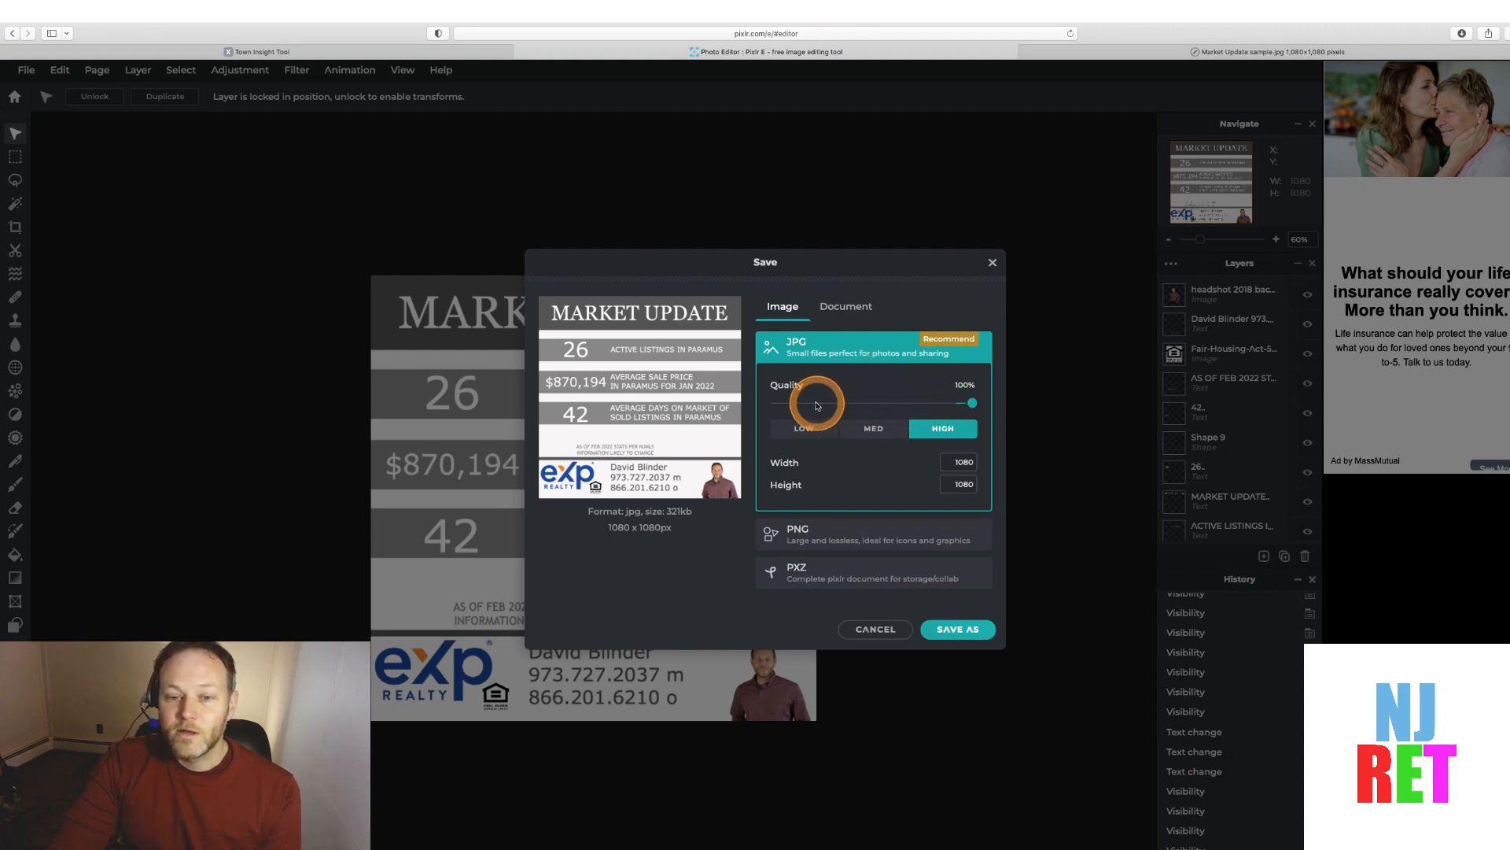
pyautogui.click(958, 404)
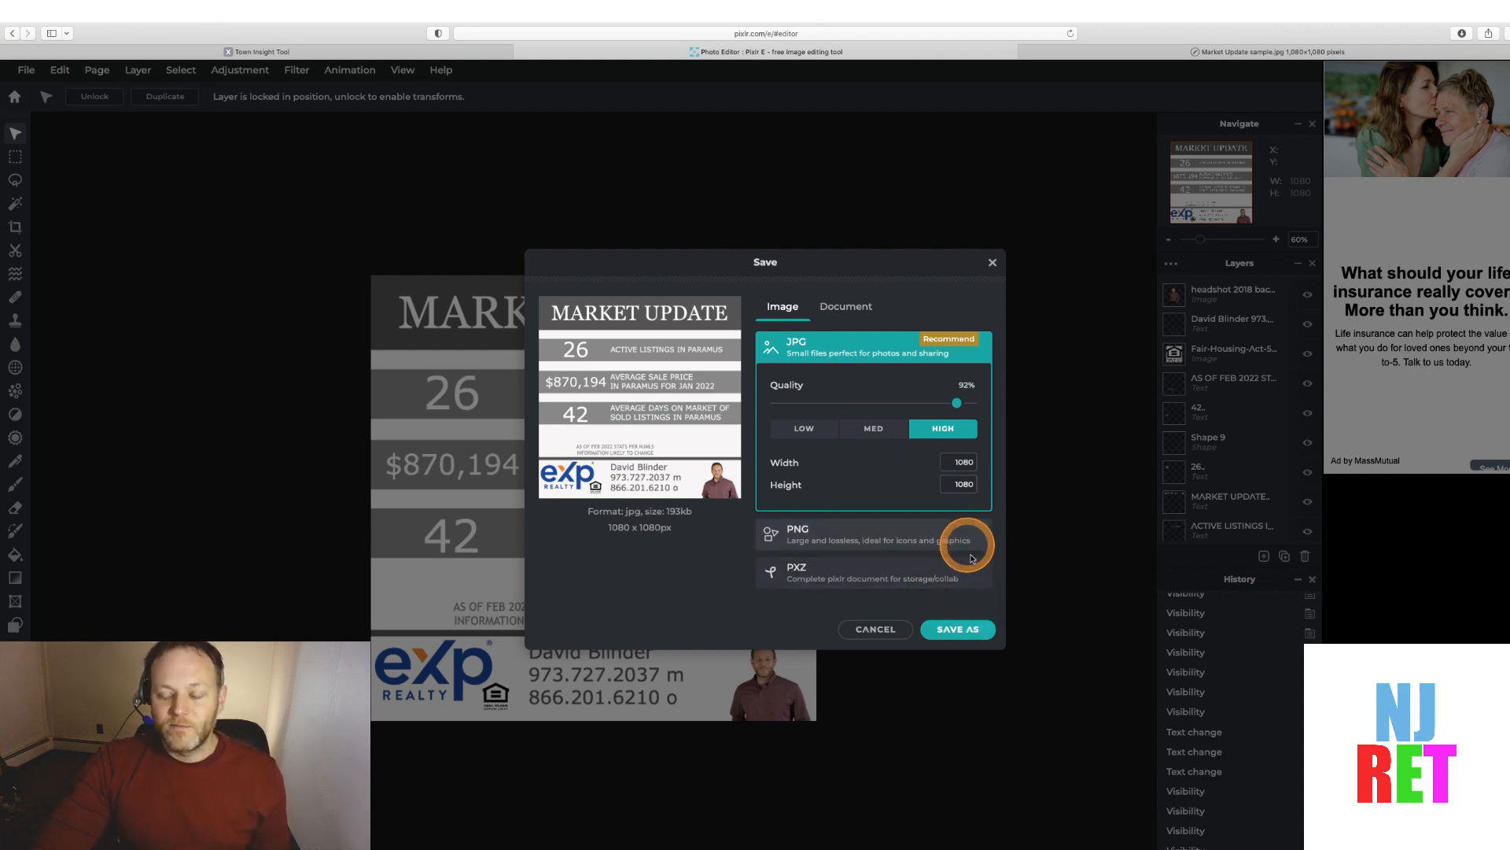
# Save the image as JPG named "Market Update February" and dismiss the ad popup
pyautogui.click(959, 630)
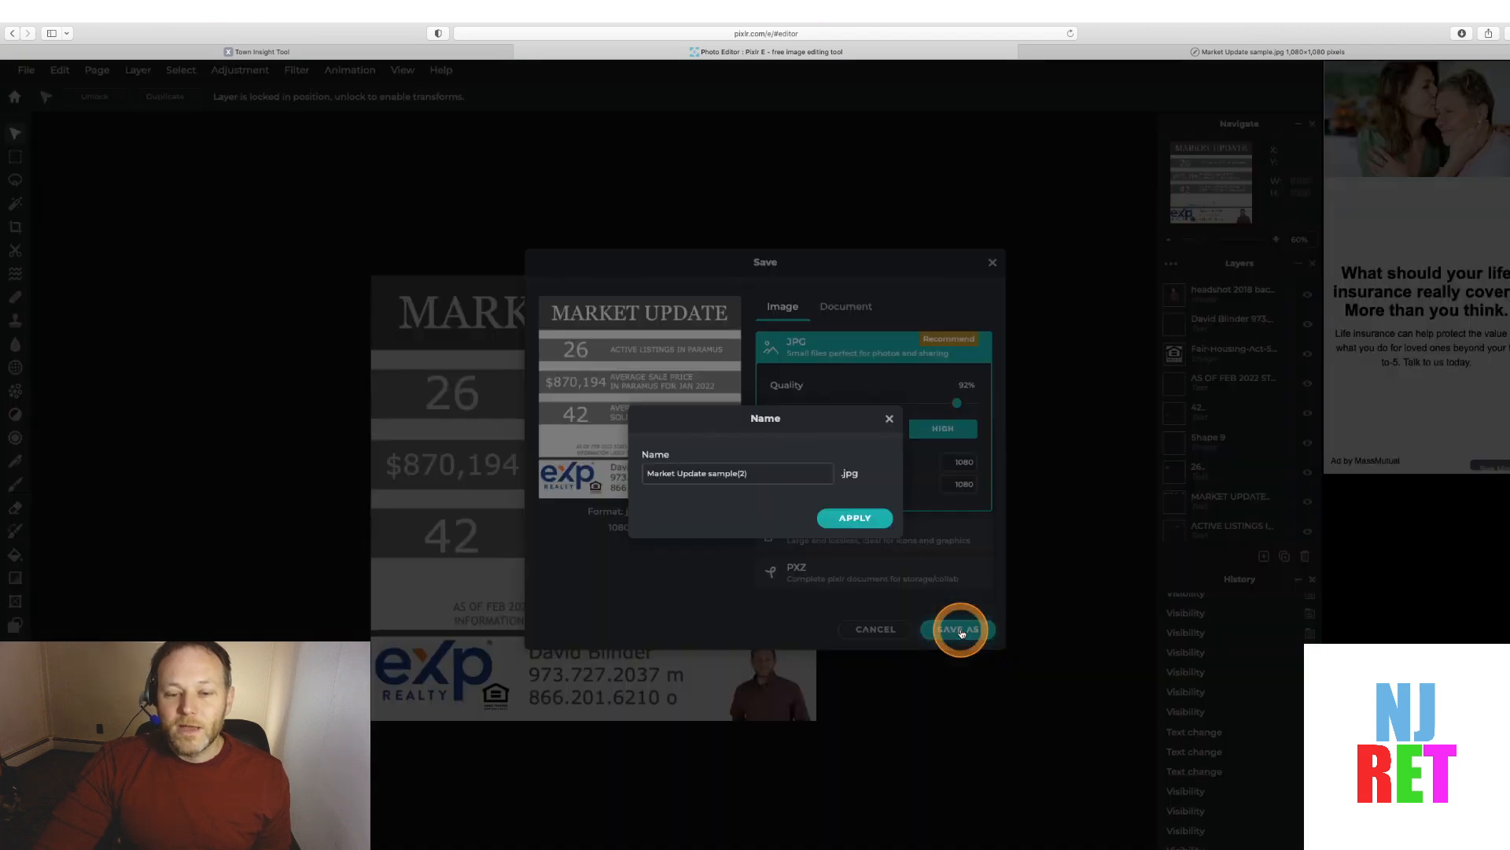
pyautogui.click(761, 474)
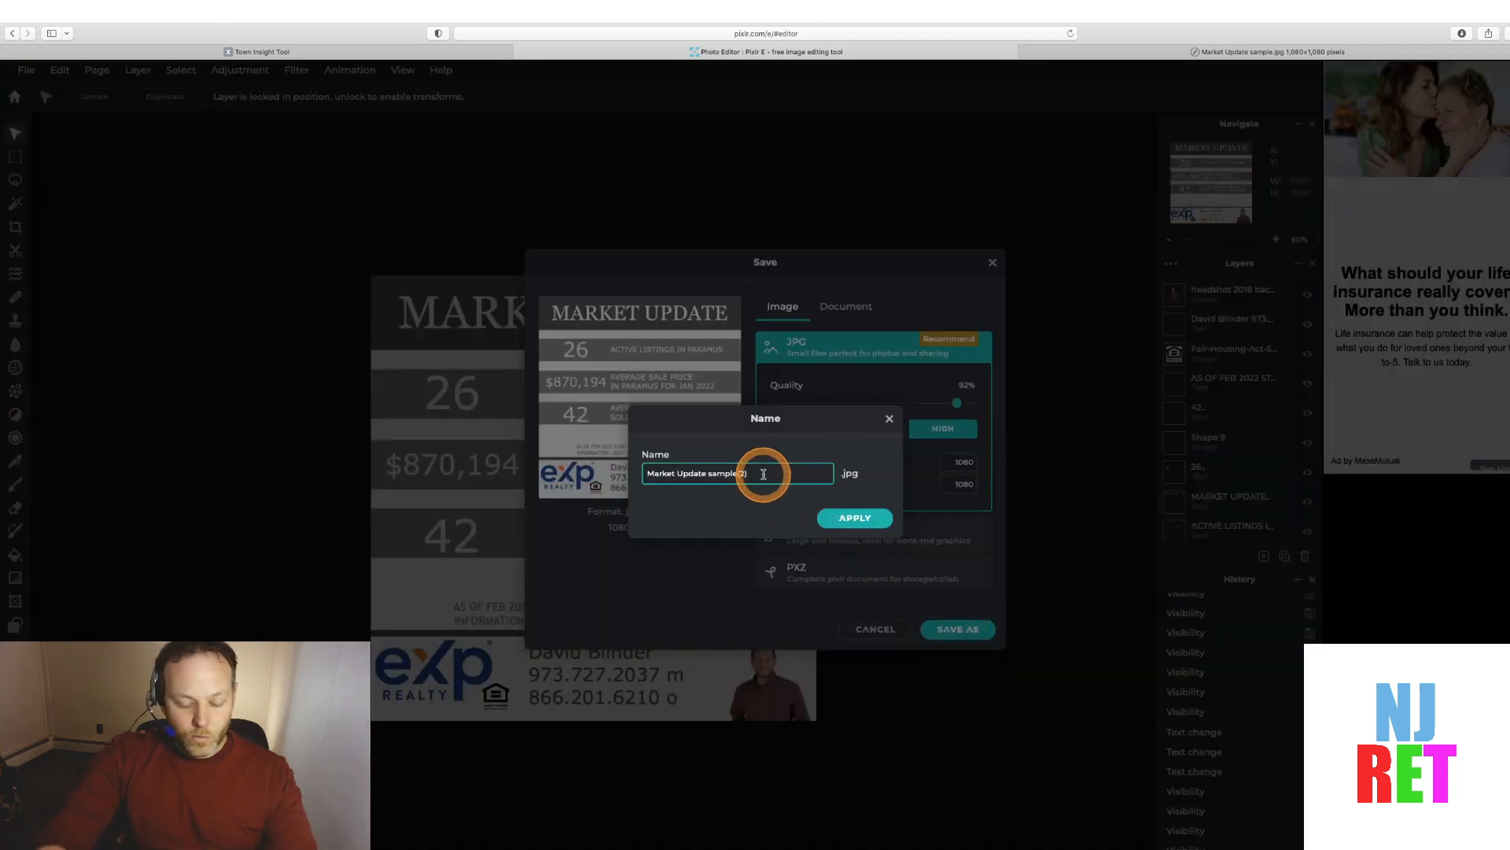
pyautogui.press('BackSpace')
pyautogui.press('BackSpace')
pyautogui.press('BackSpace')
pyautogui.press('BackSpace')
pyautogui.press('BackSpace')
pyautogui.press('BackSpace')
pyautogui.press('BackSpace')
pyautogui.press('BackSpace')
pyautogui.press('BackSpace')
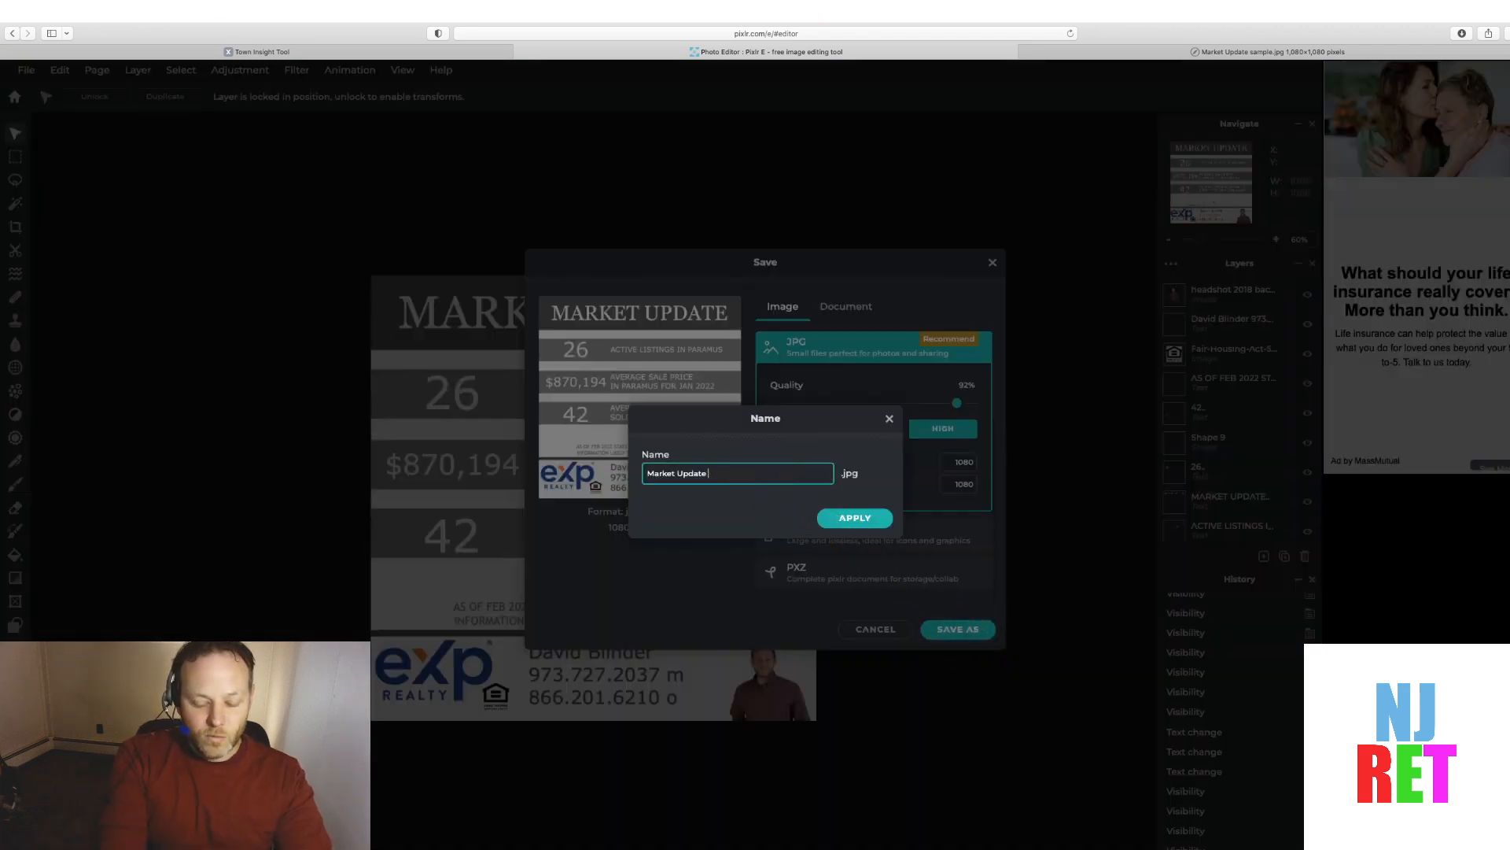
pyautogui.write('February')
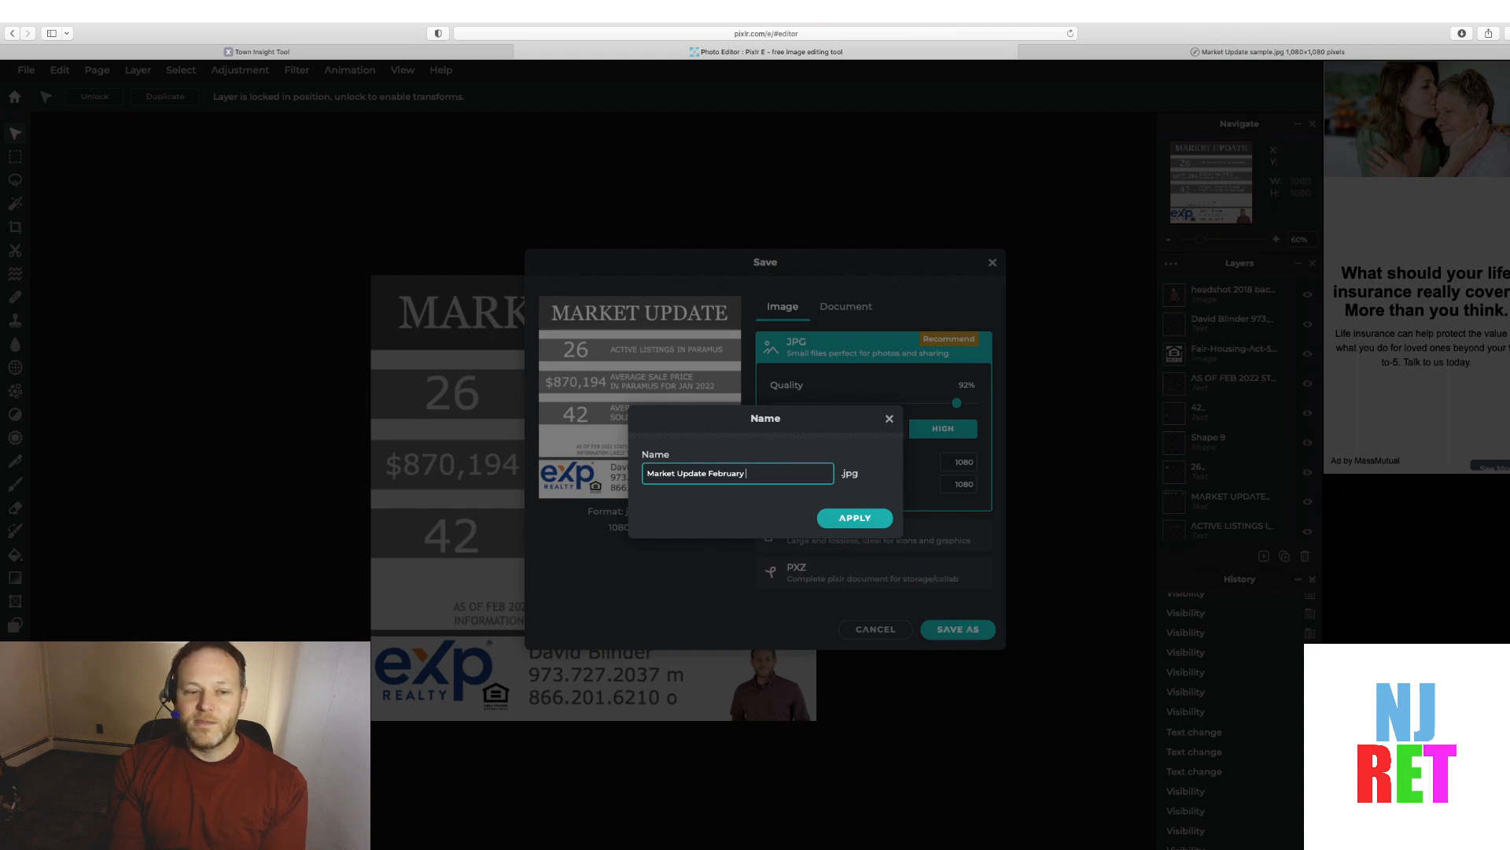
pyautogui.click(856, 515)
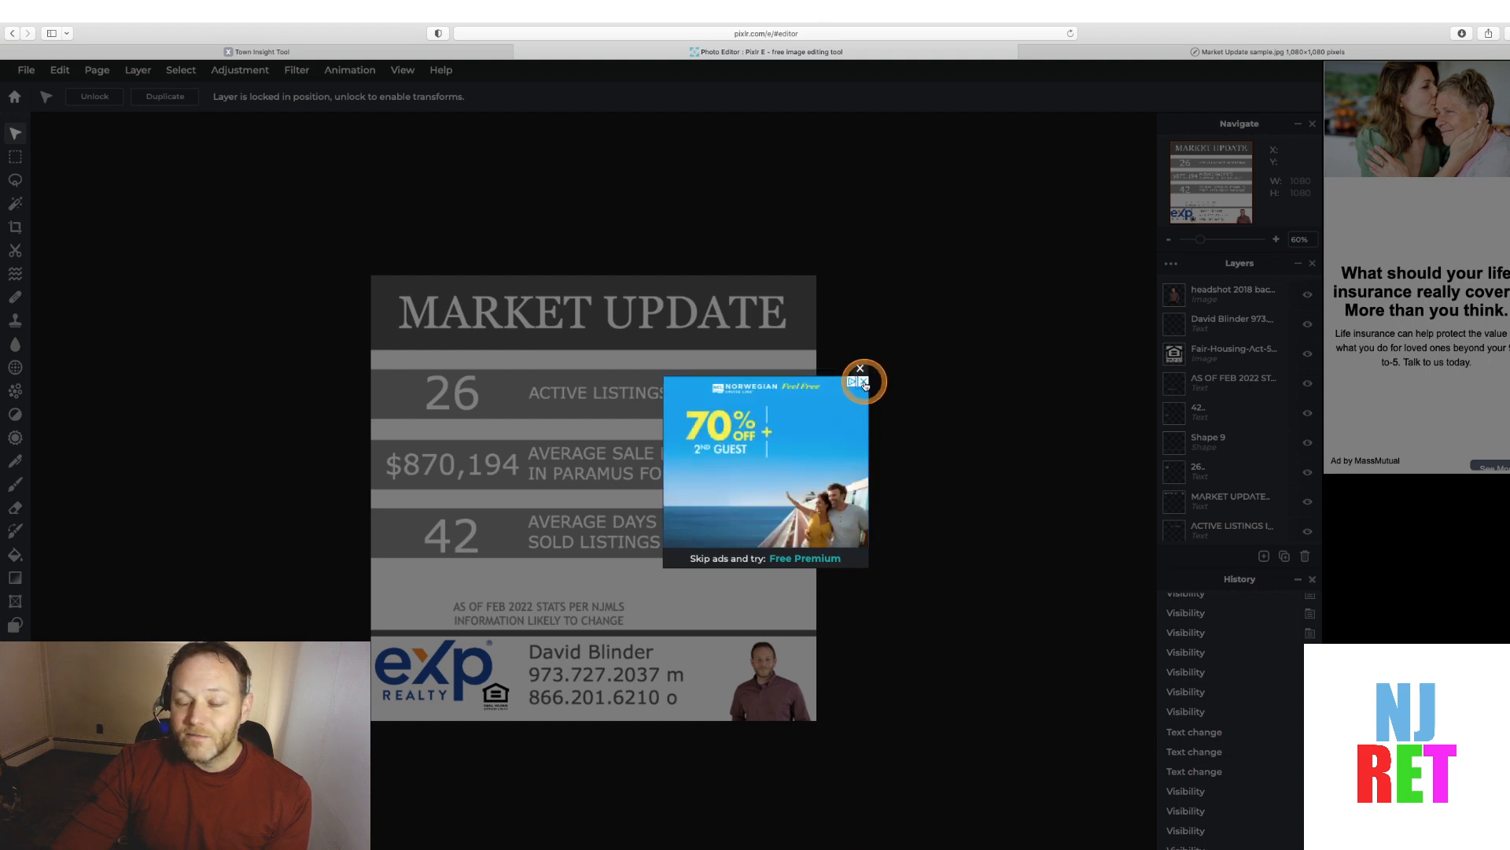
pyautogui.click(864, 382)
pyautogui.click(860, 371)
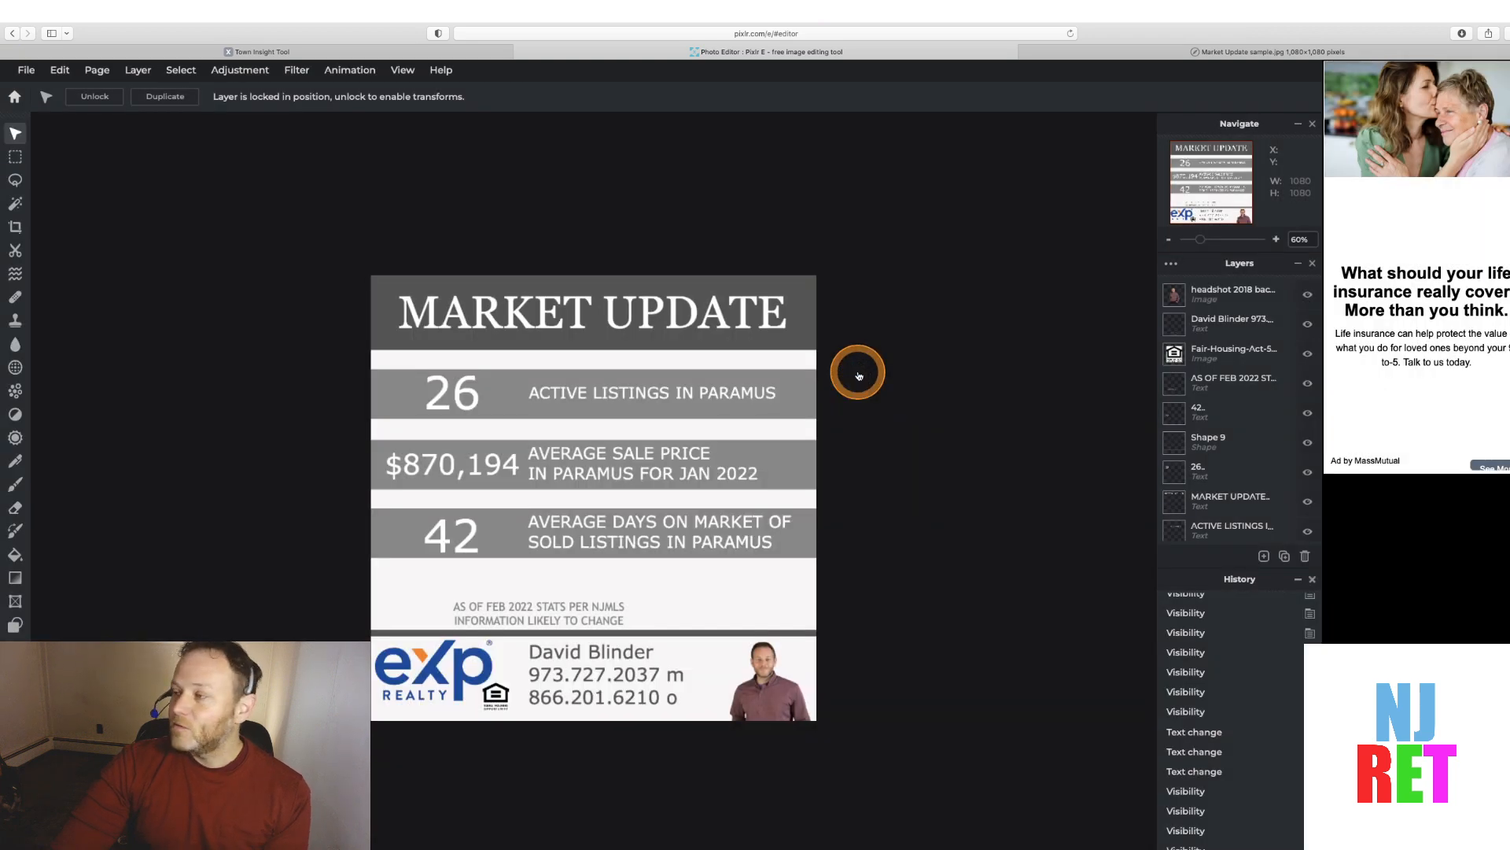
pyautogui.scroll(5, 762, 409)
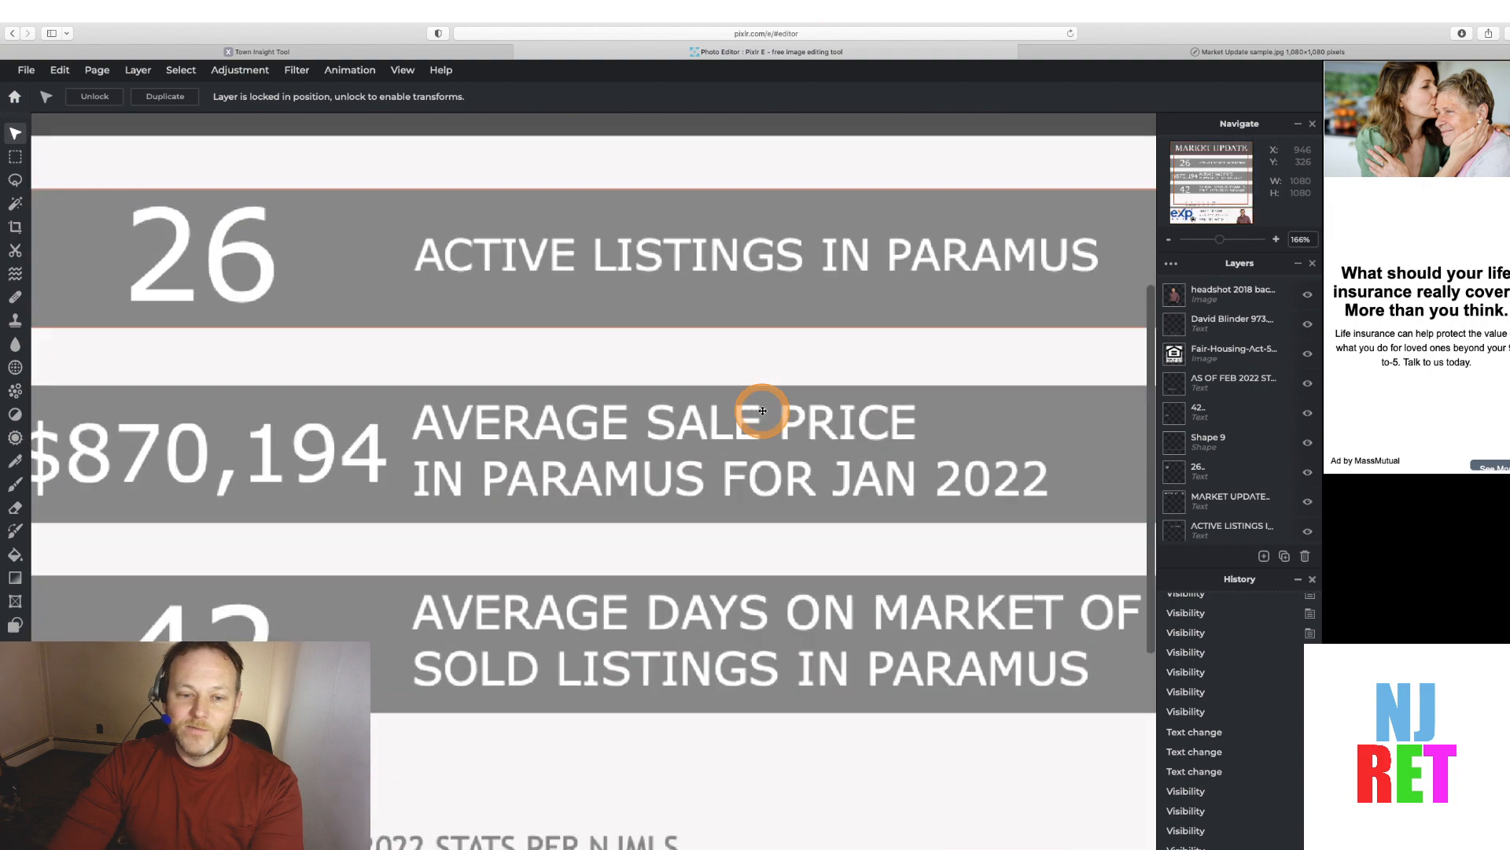
pyautogui.scroll(-5, 762, 410)
pyautogui.scroll(4, 762, 410)
pyautogui.scroll(-2, 763, 410)
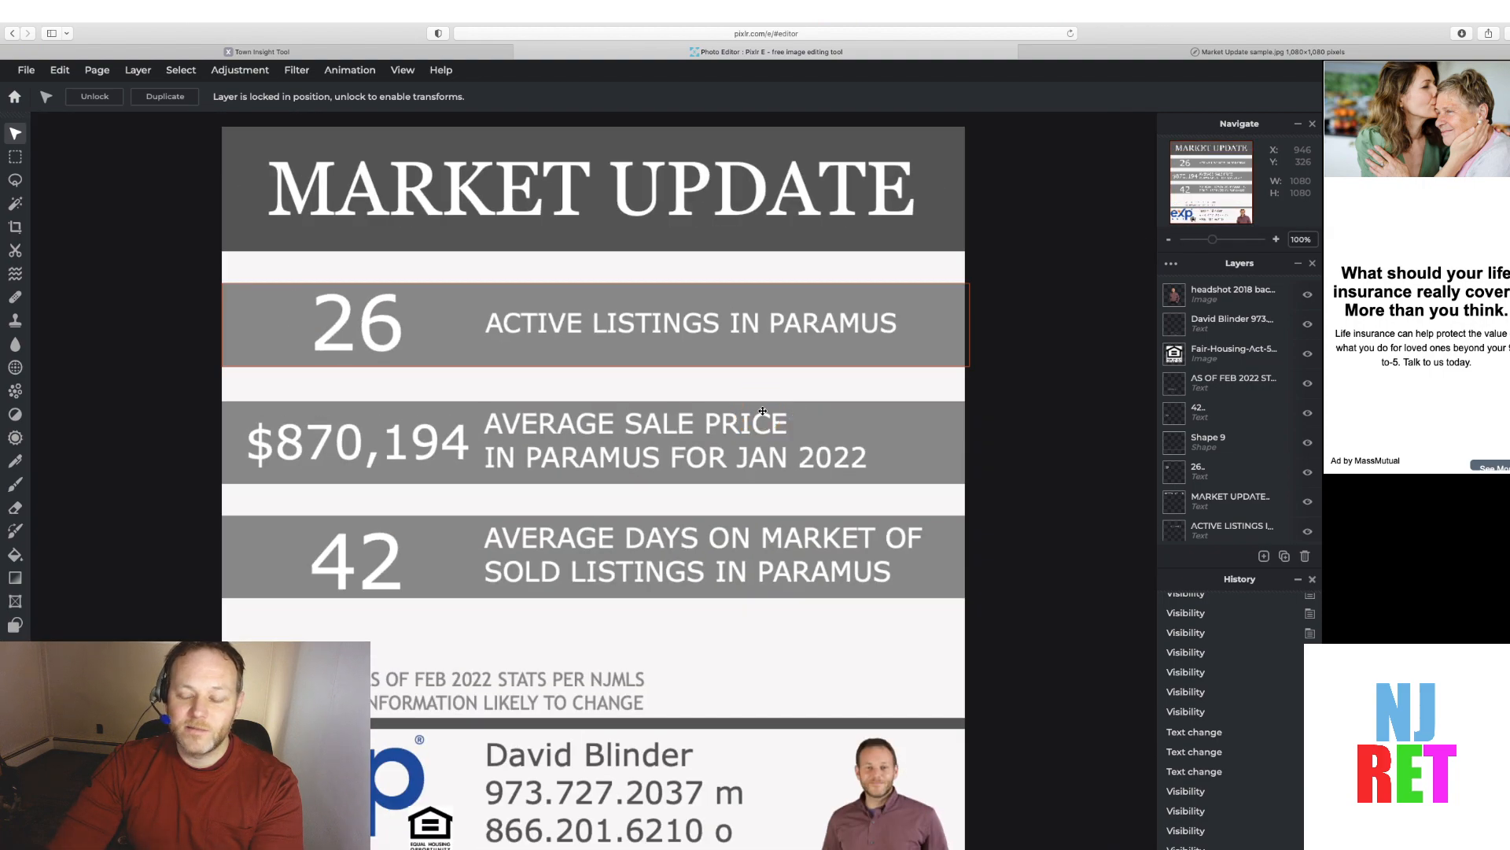